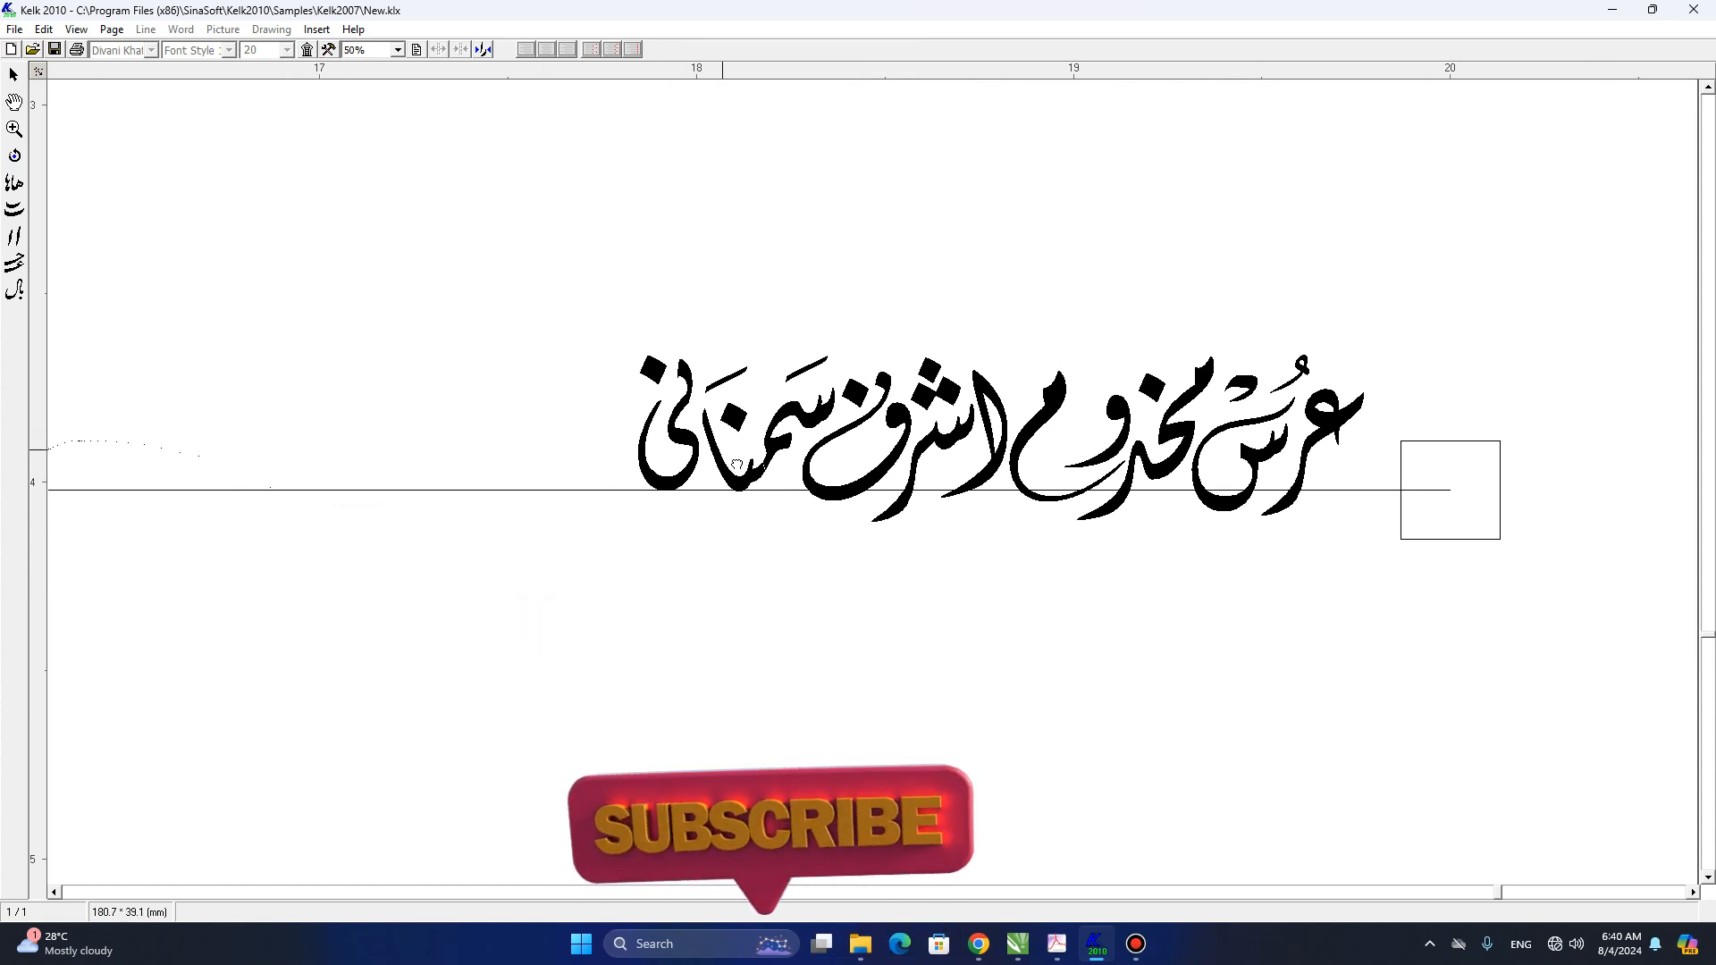
- Examine the alternative letter combinations offered for the ف and the شر of اشرف in the calligraphy line
key(space)
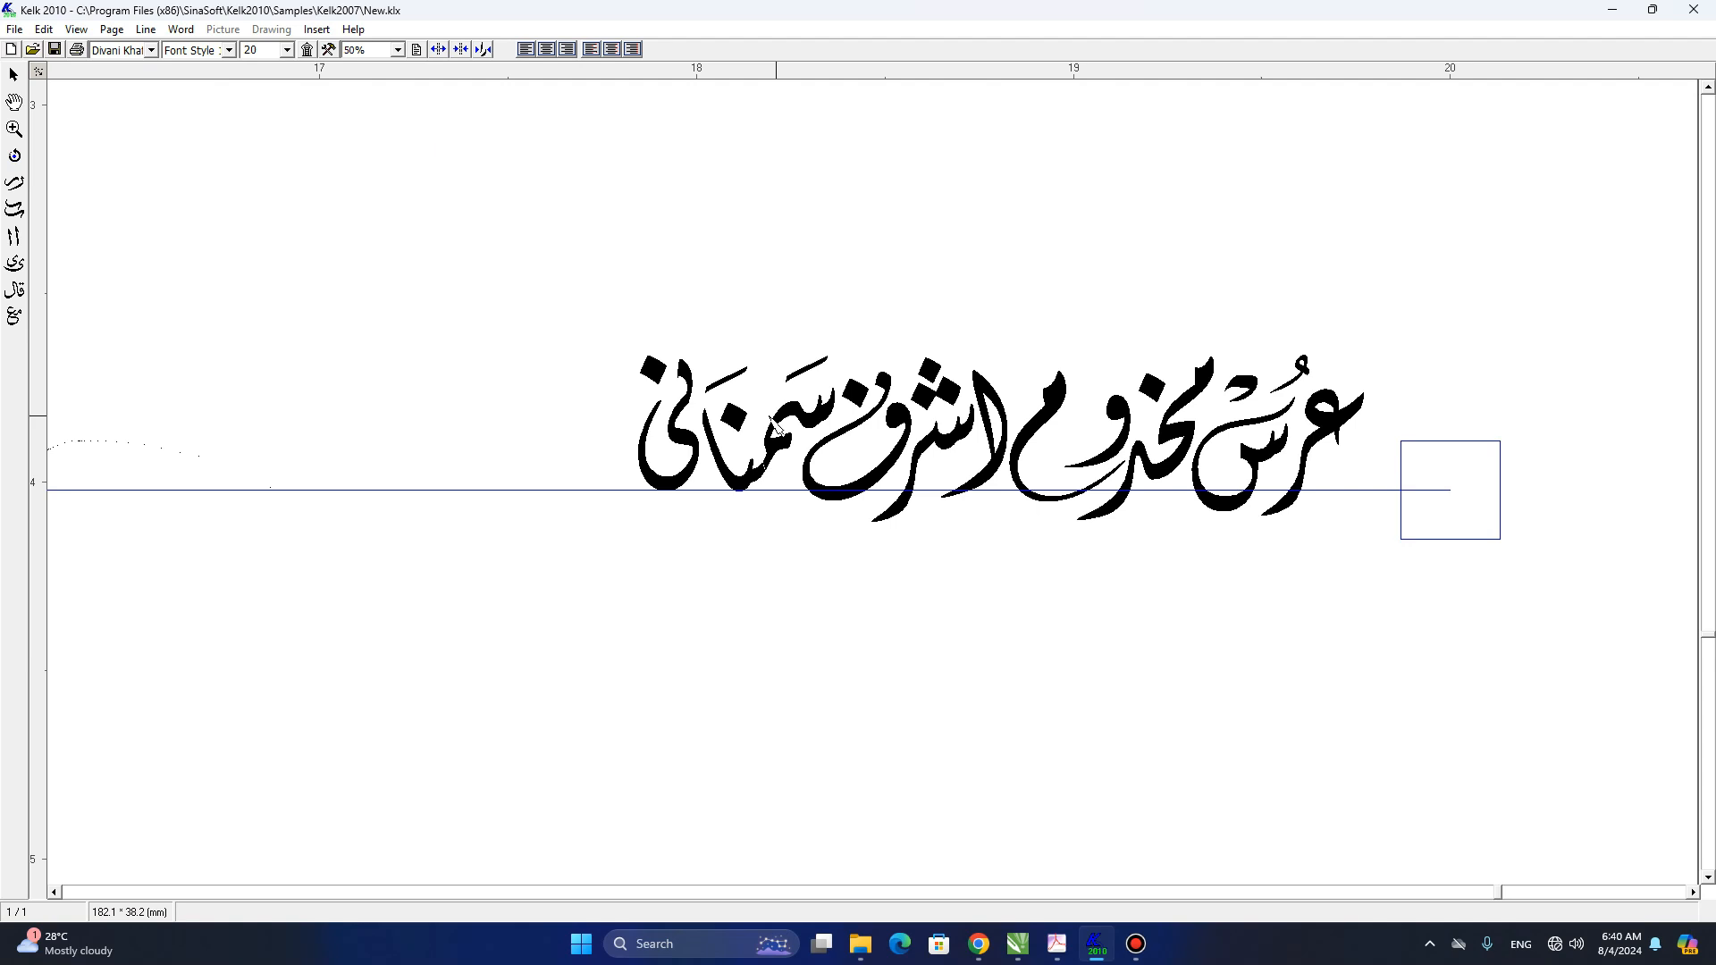
click(906, 422)
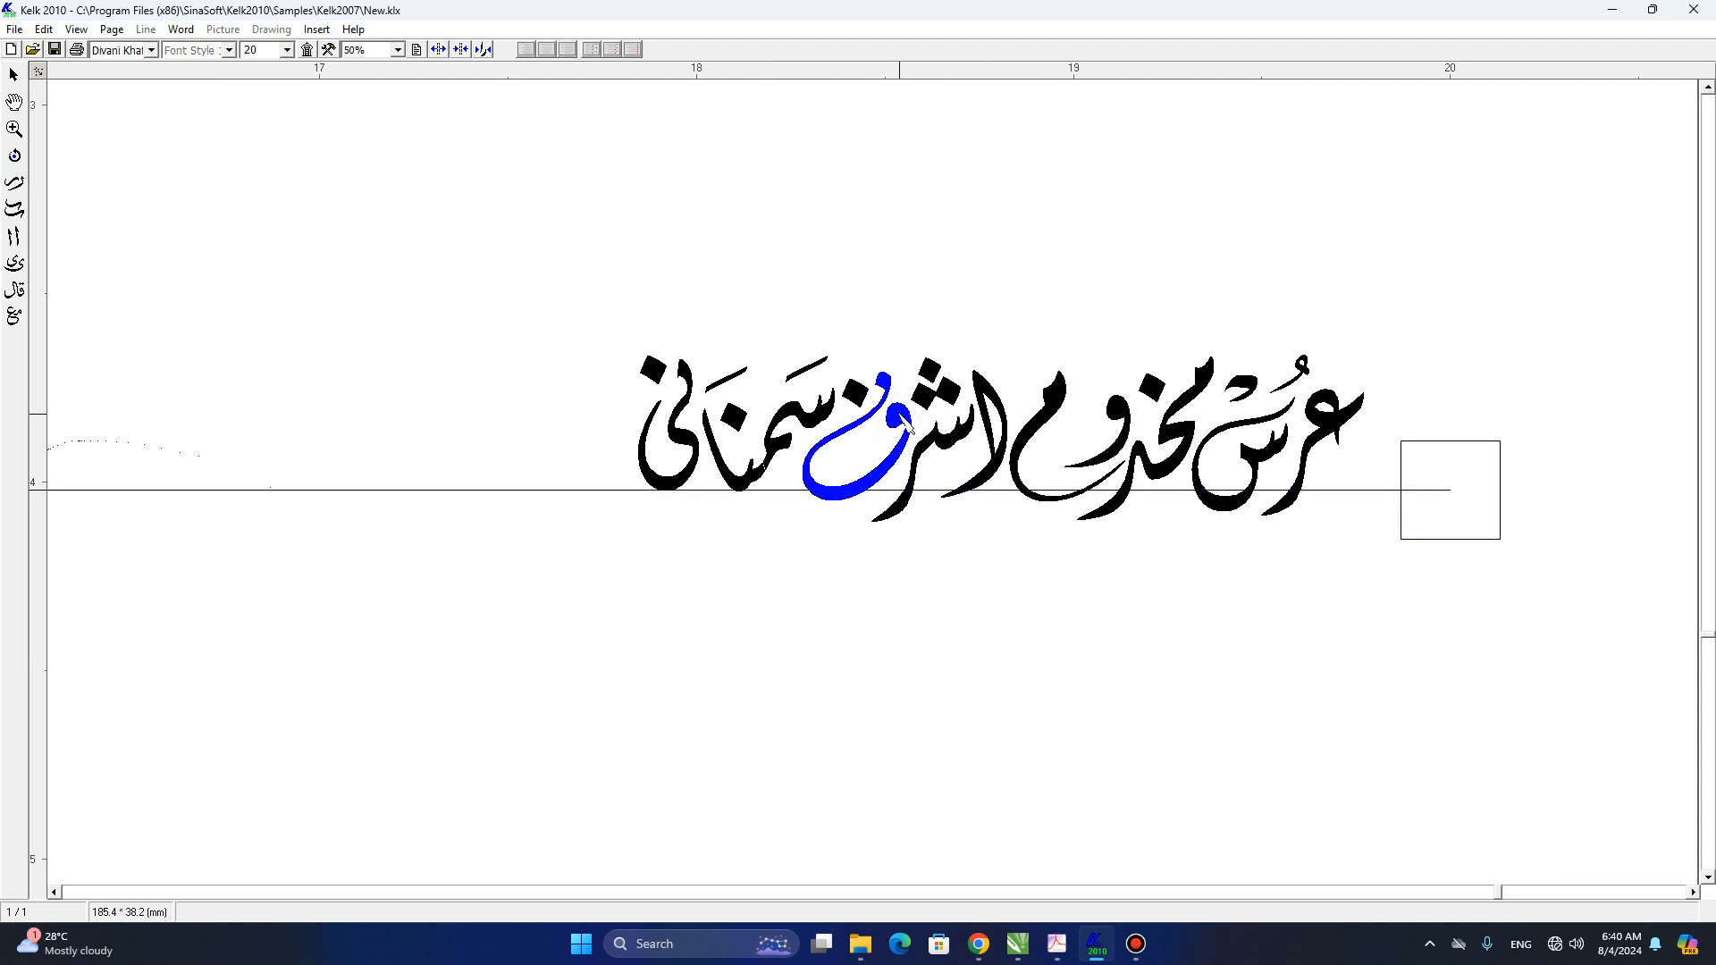
key(F2)
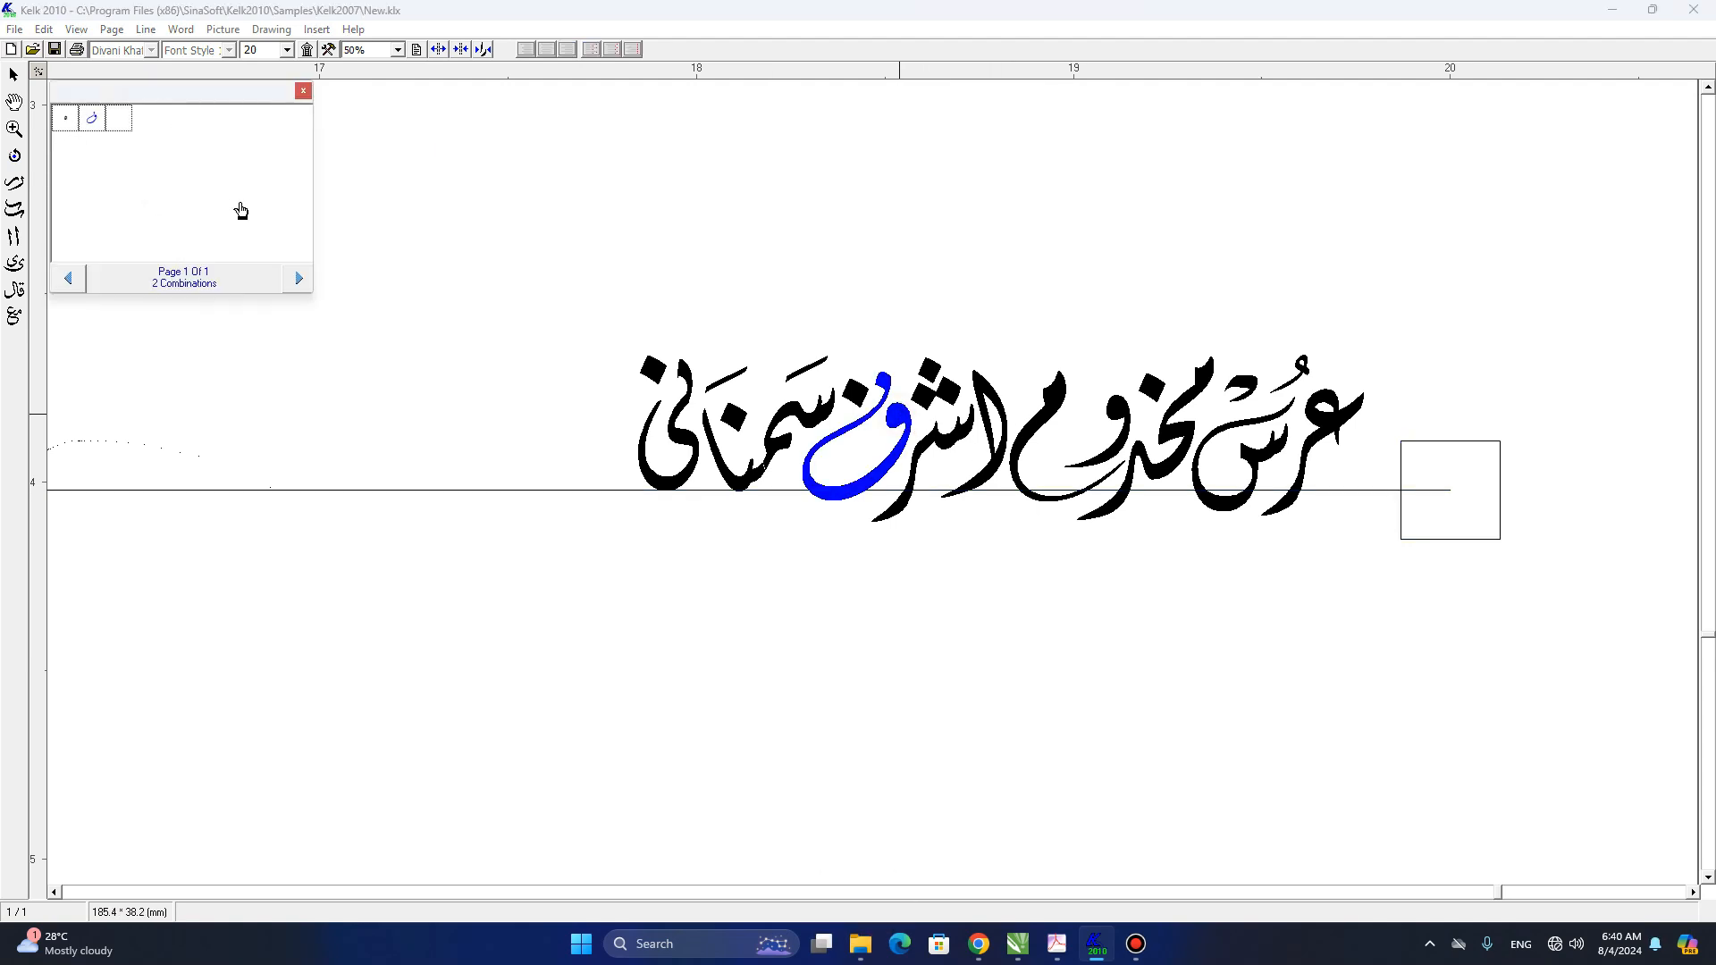
key(Escape)
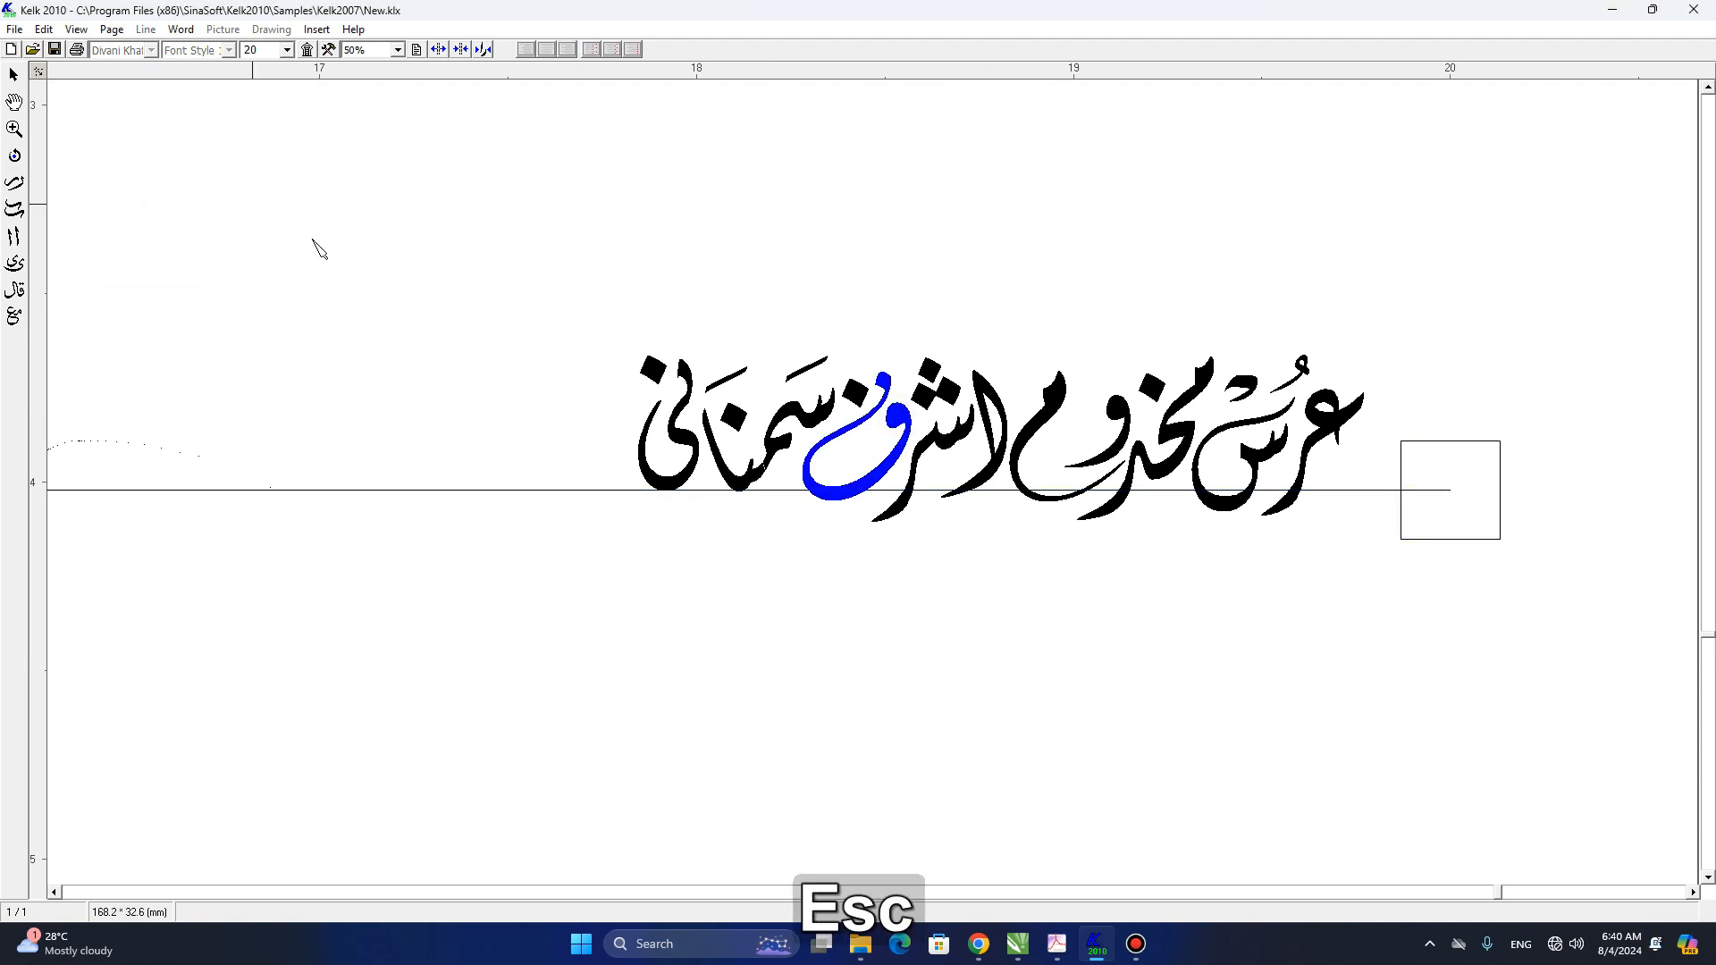
click(955, 449)
key(F2)
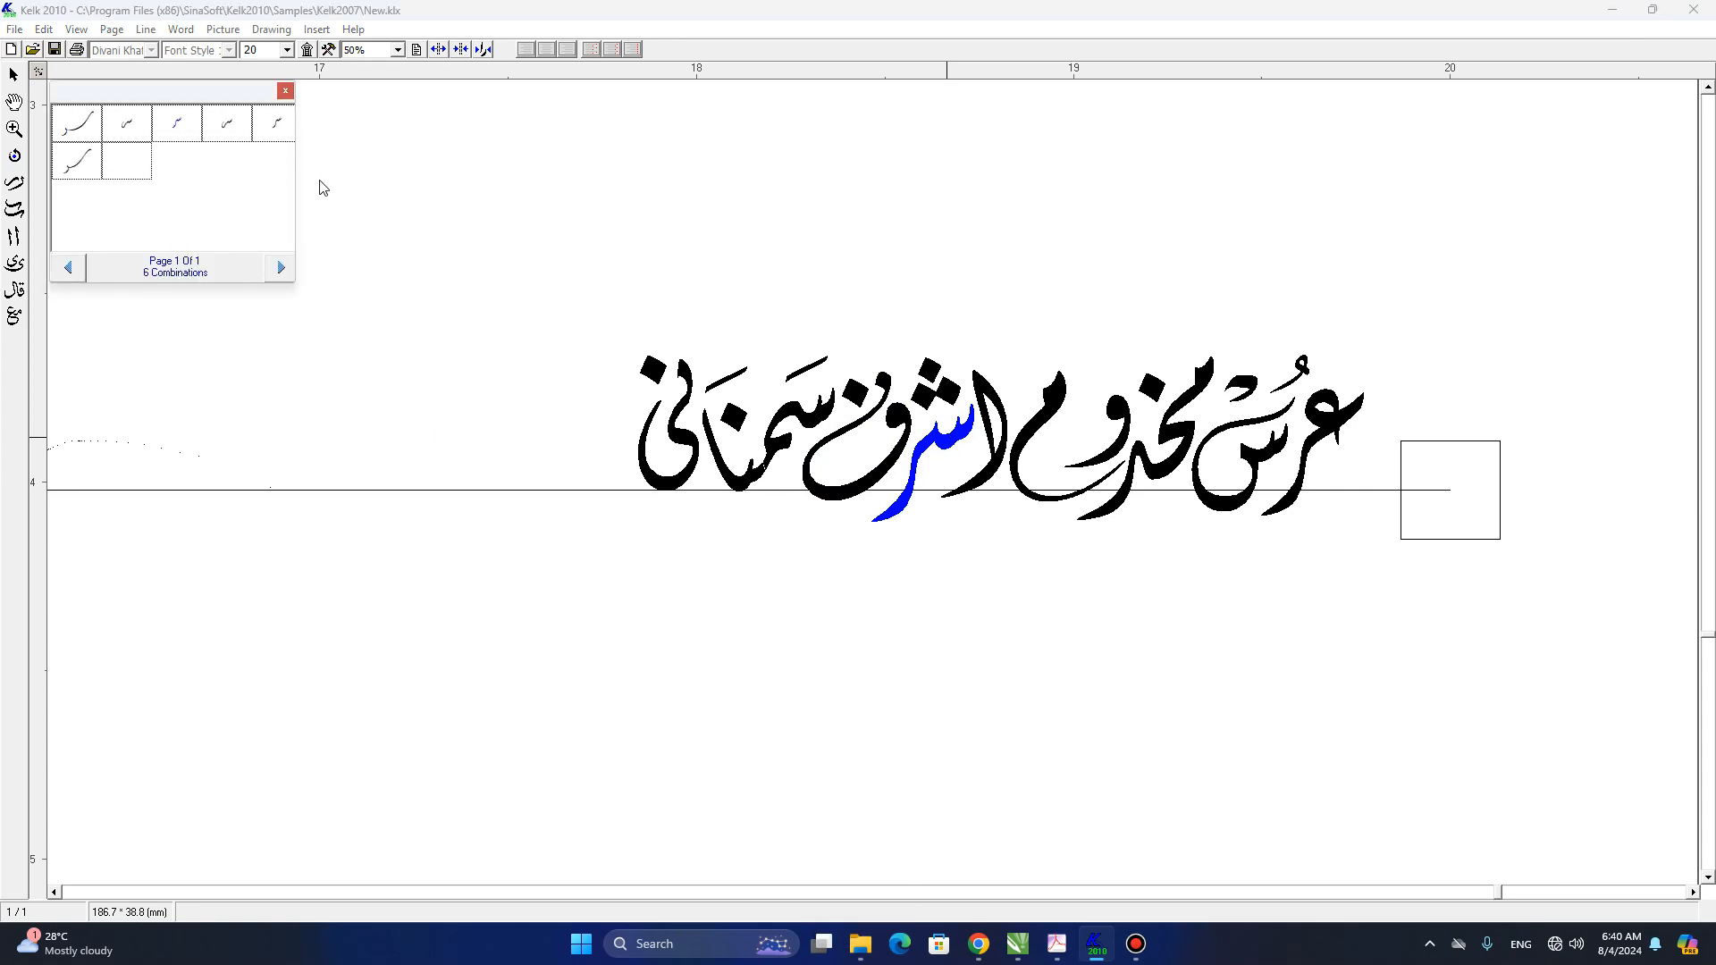
key(Escape)
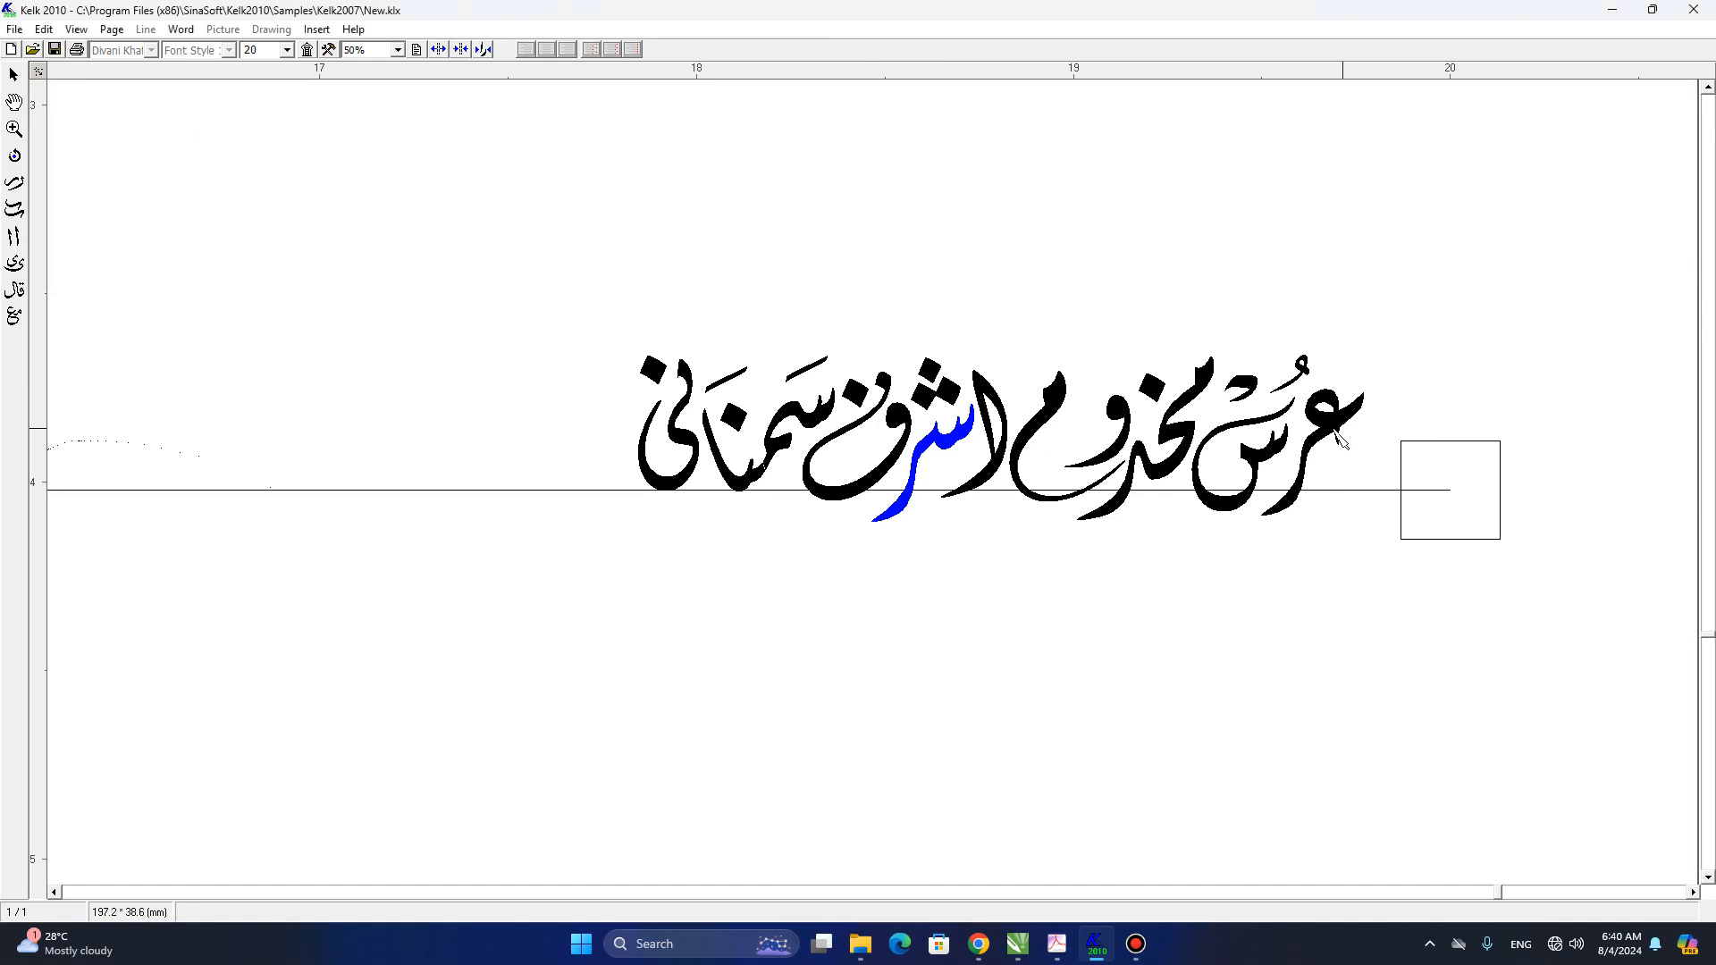
click(931, 250)
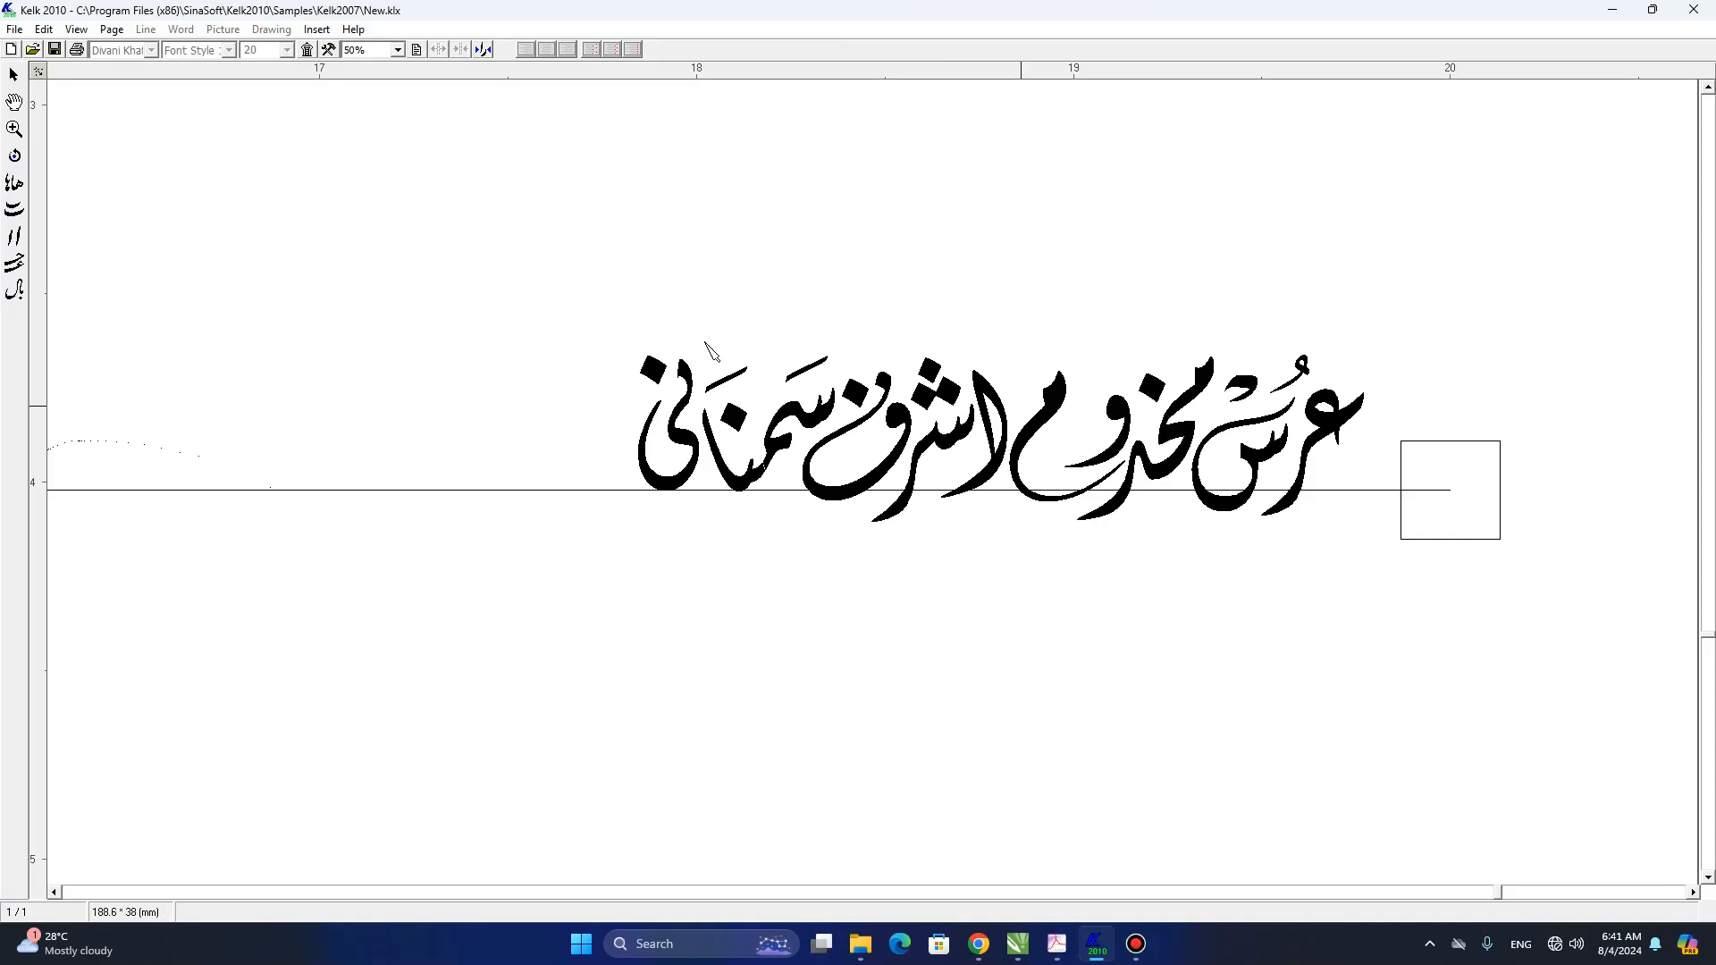
- Save the area around the whole calligraphy line as a 1500 pixels/inch, 2-color JPG named urs mubarak on the Desktop
click(13, 29)
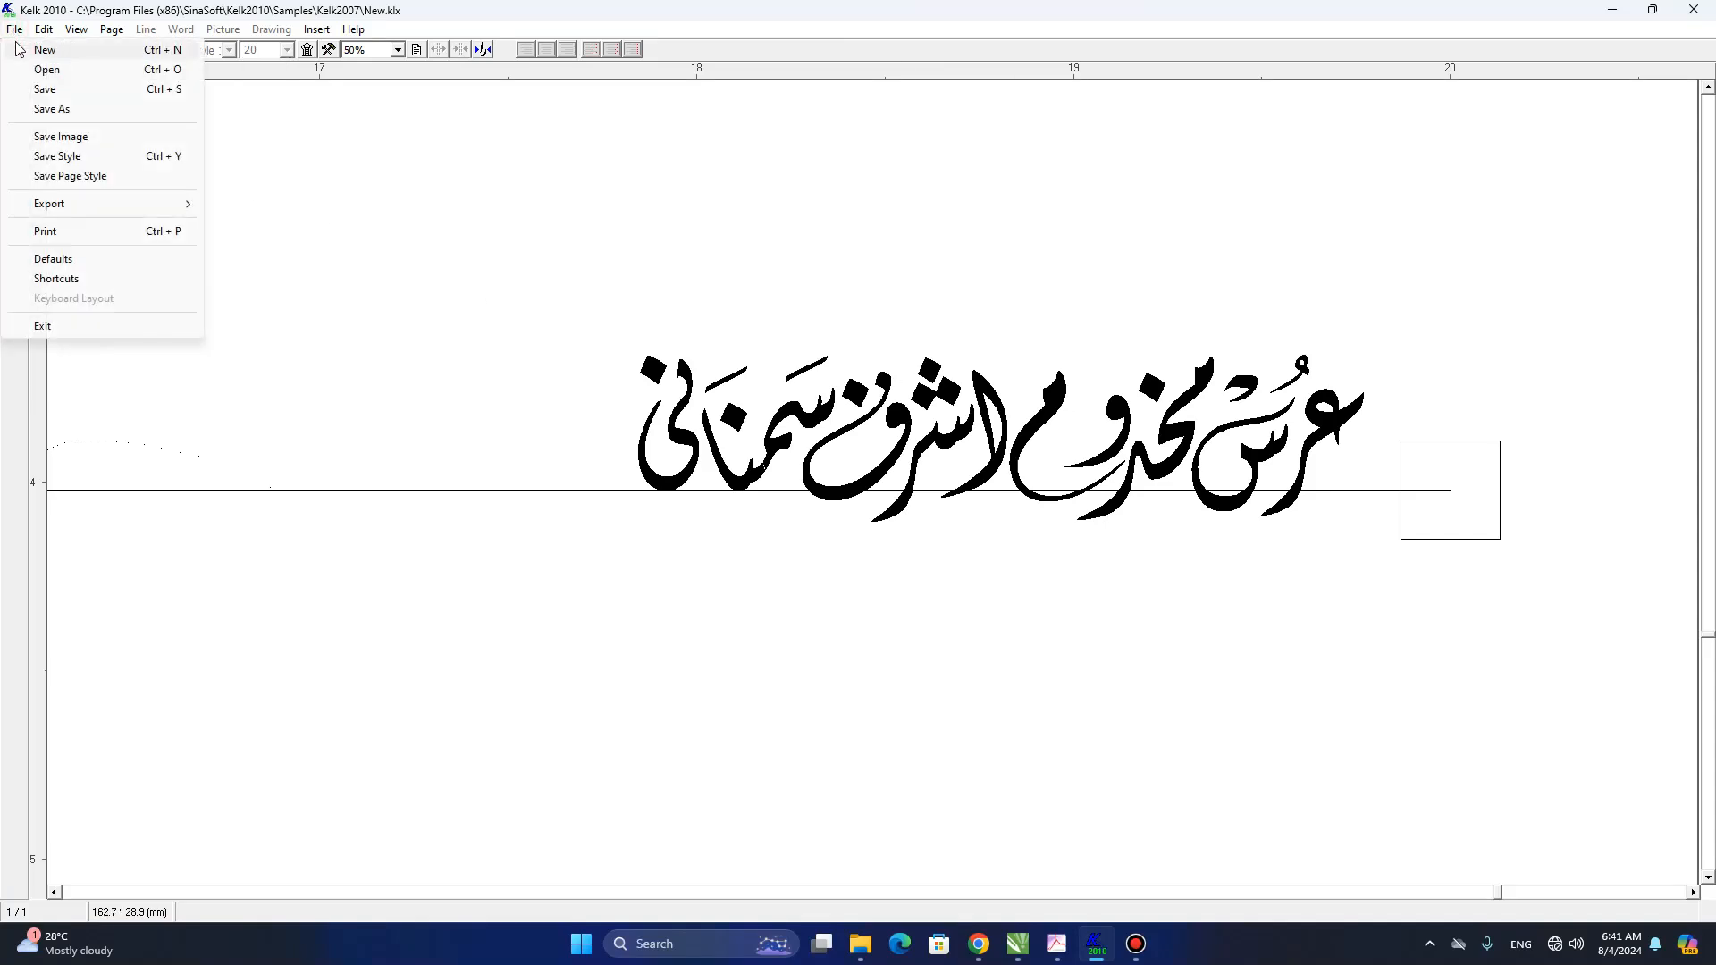
click(61, 139)
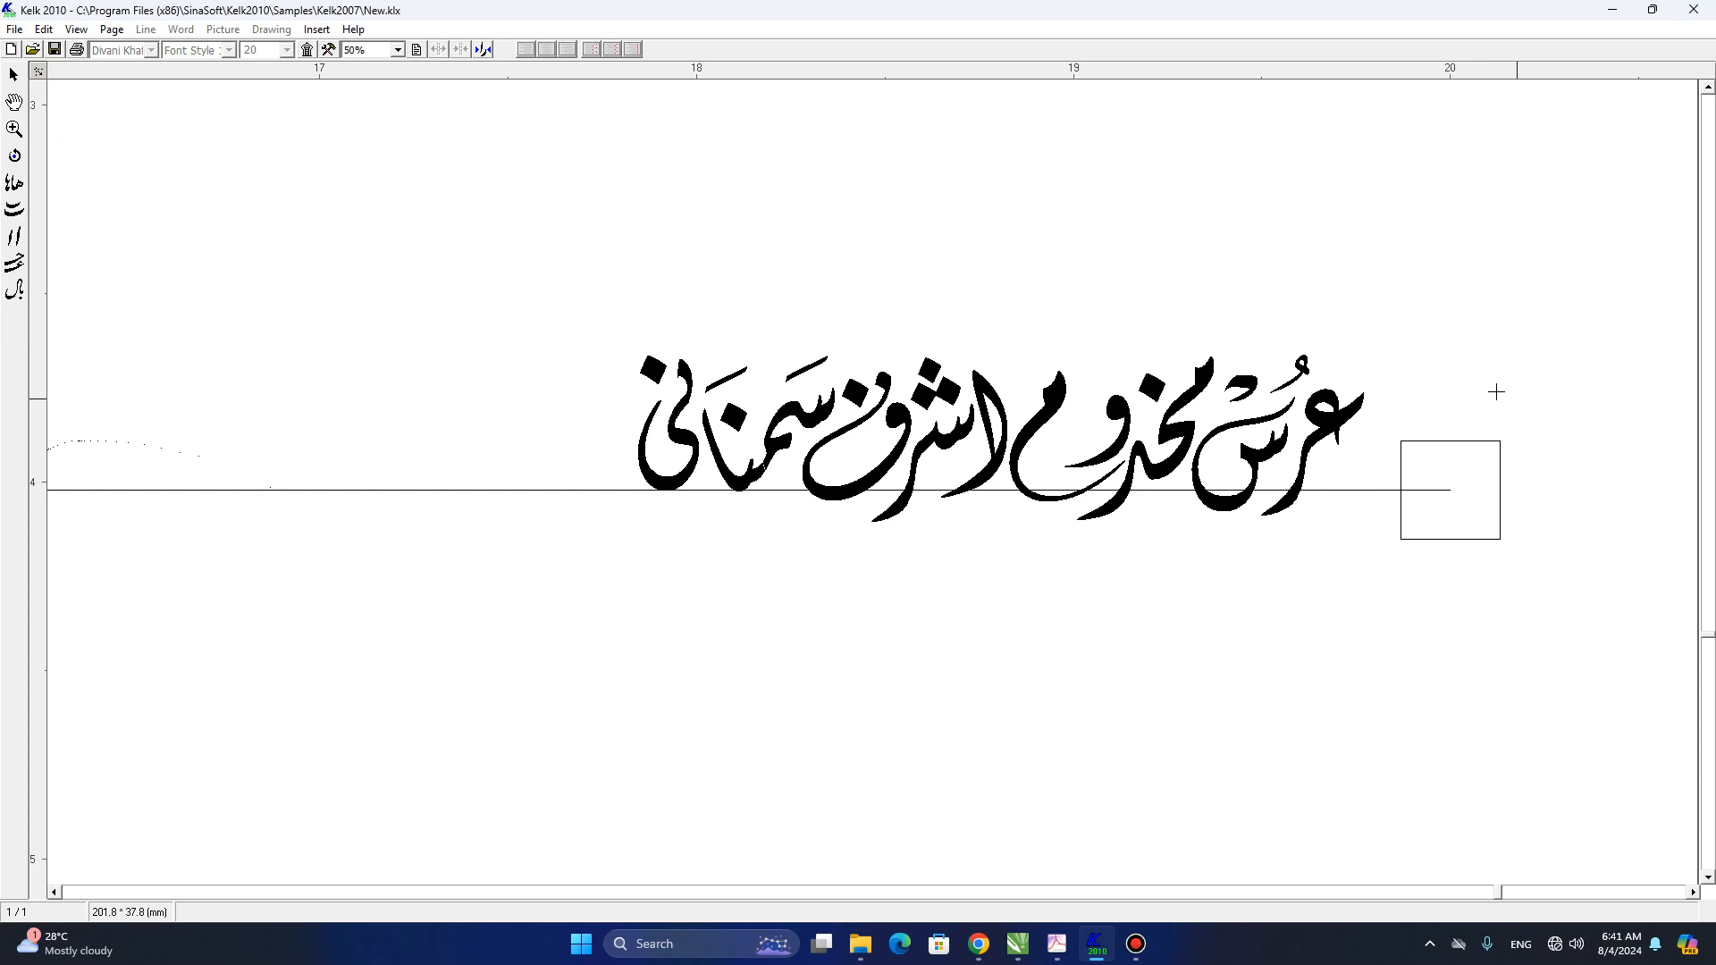
drag(1376, 339, 622, 532)
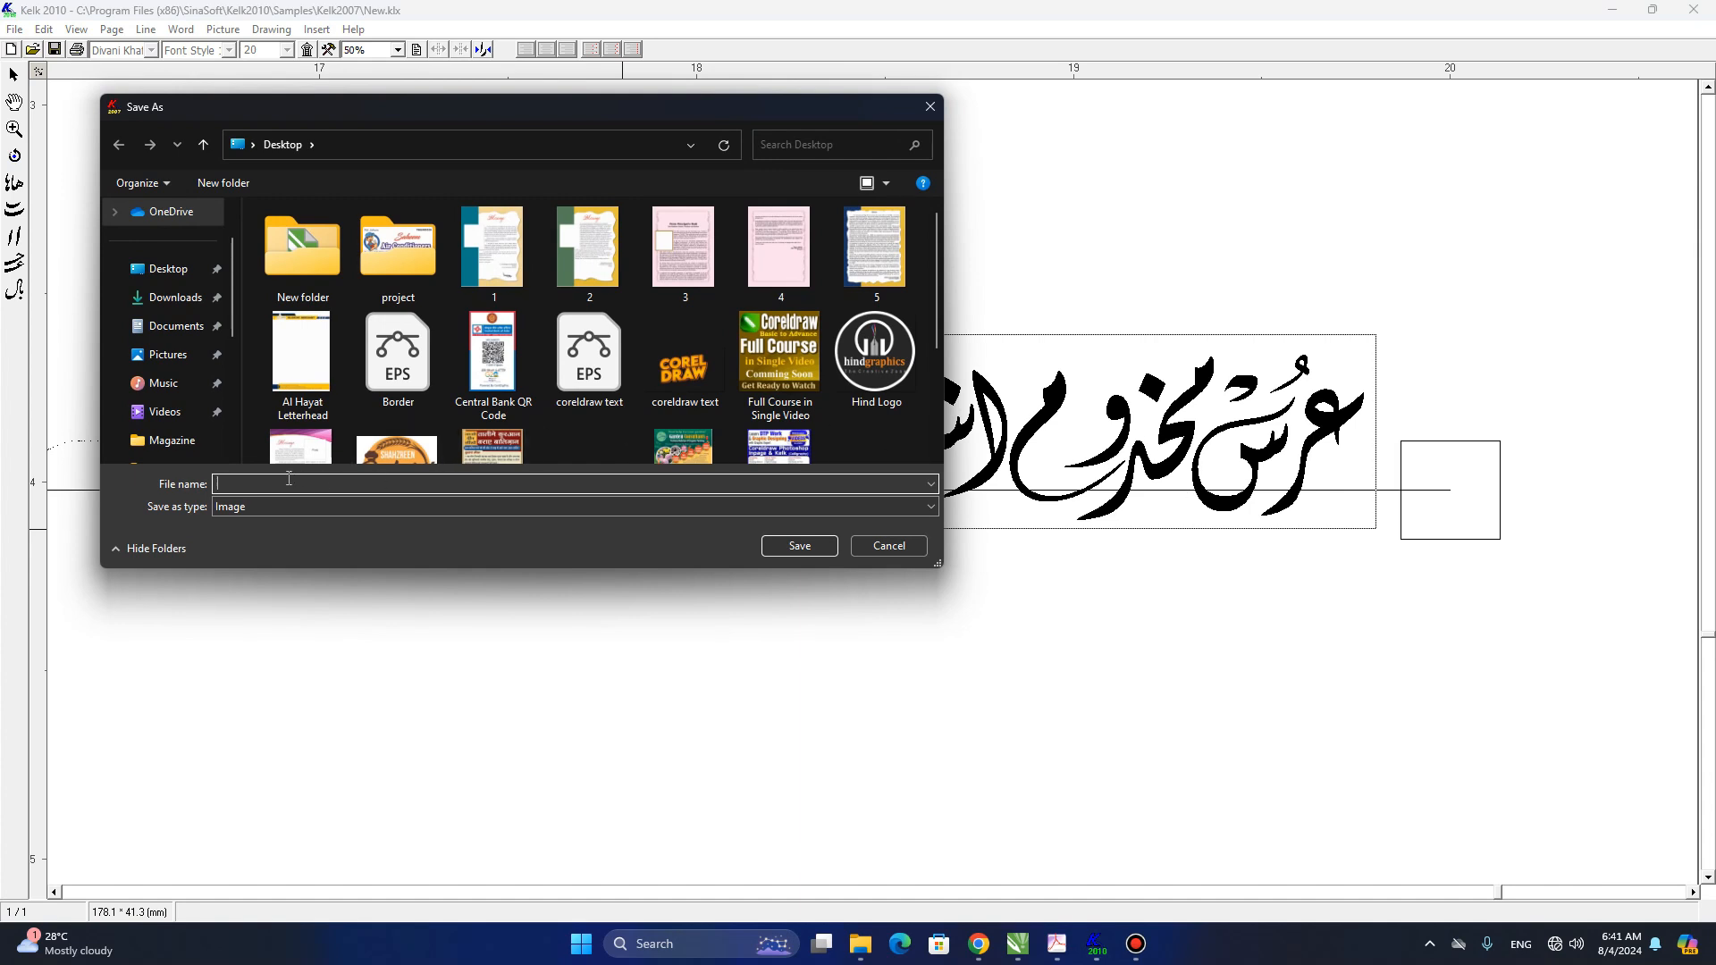
text(urs mubarak)
click(800, 547)
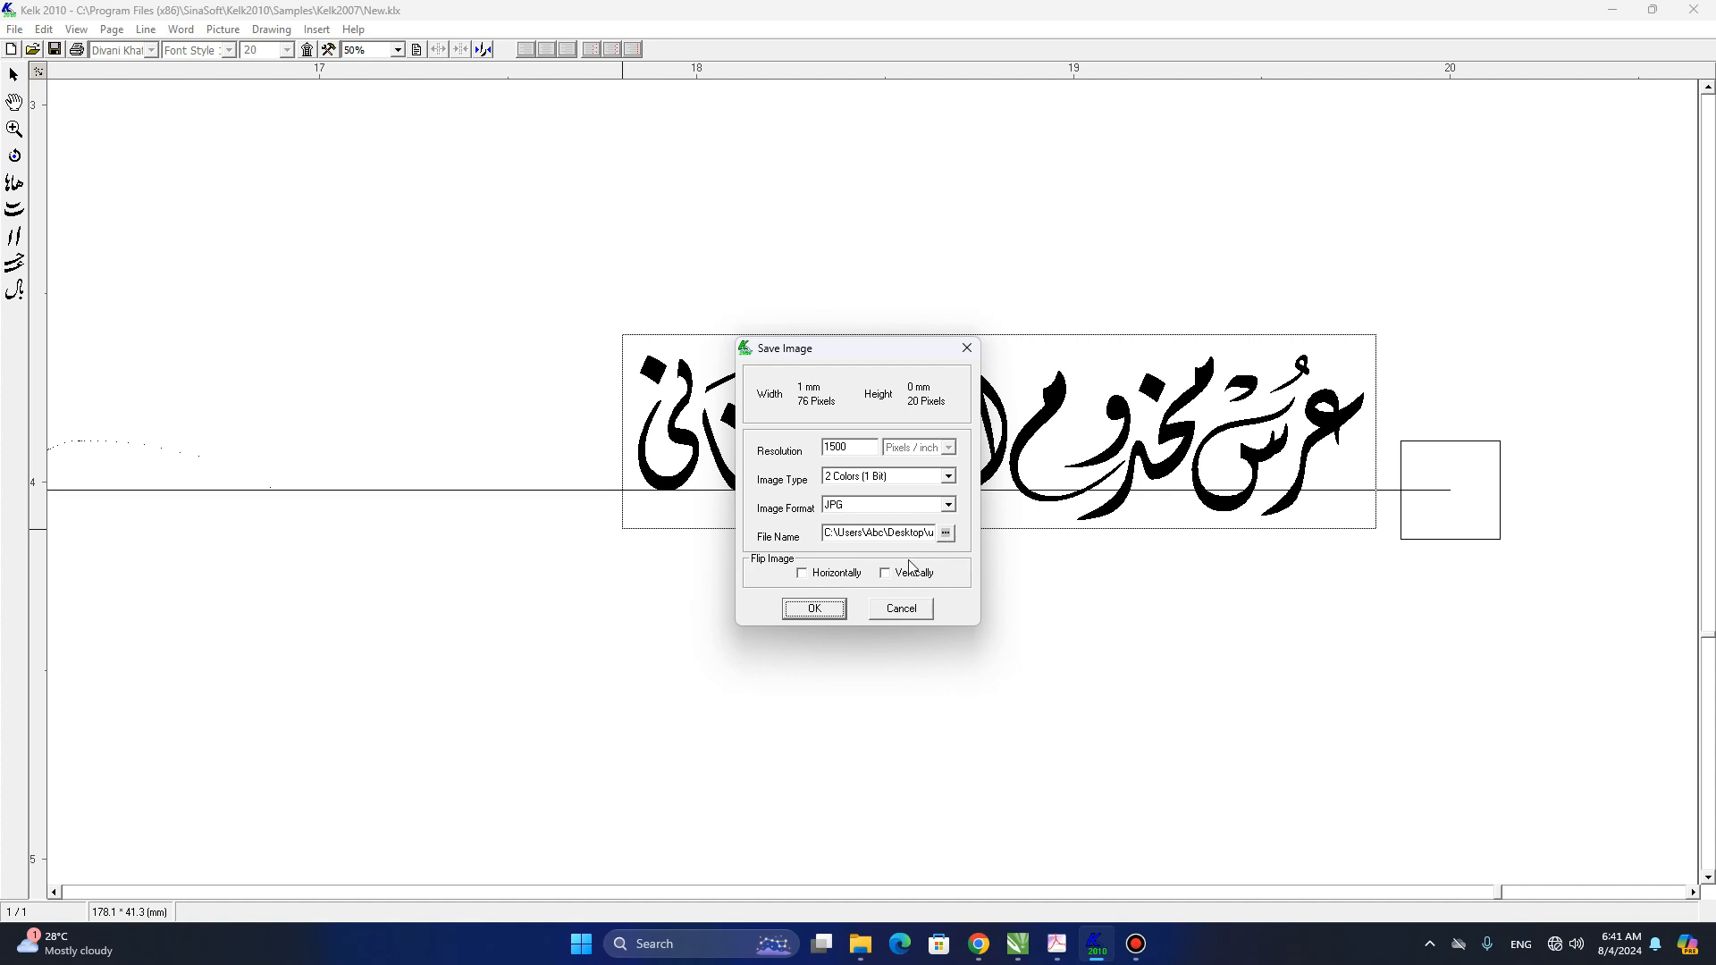
click(811, 612)
click(1063, 258)
- Switch to CorelDRAW and import the urs mubarak image from the Desktop below the banner on the page
click(1622, 18)
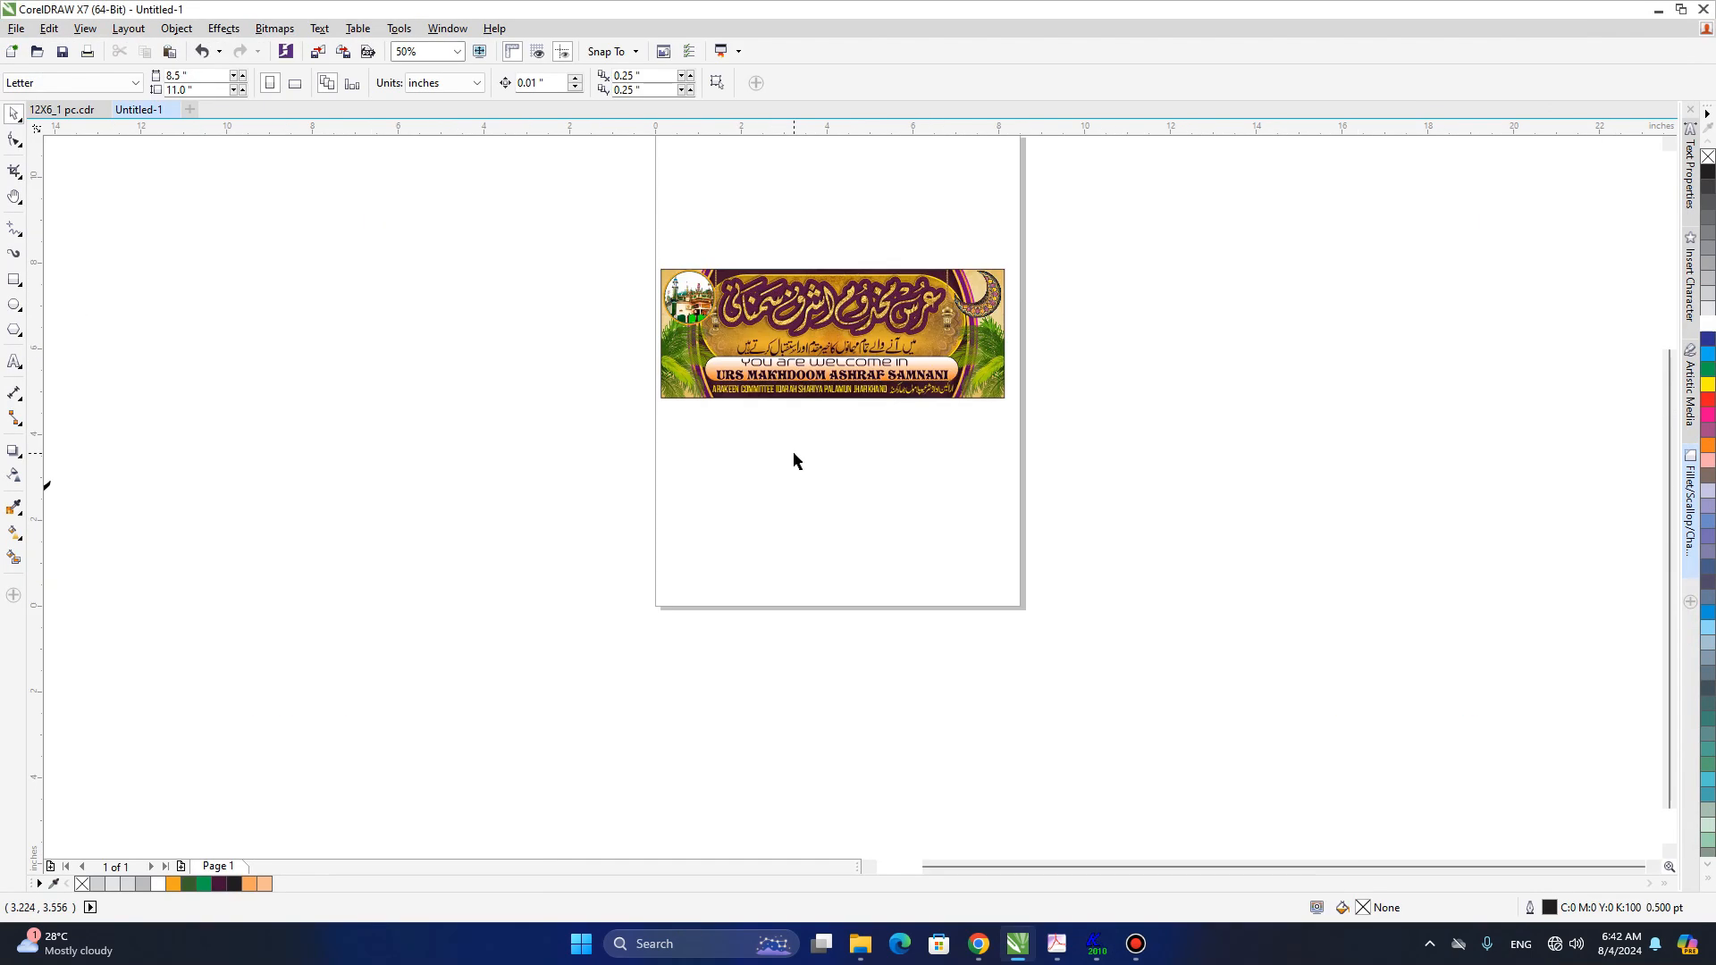
key(ctrl+i)
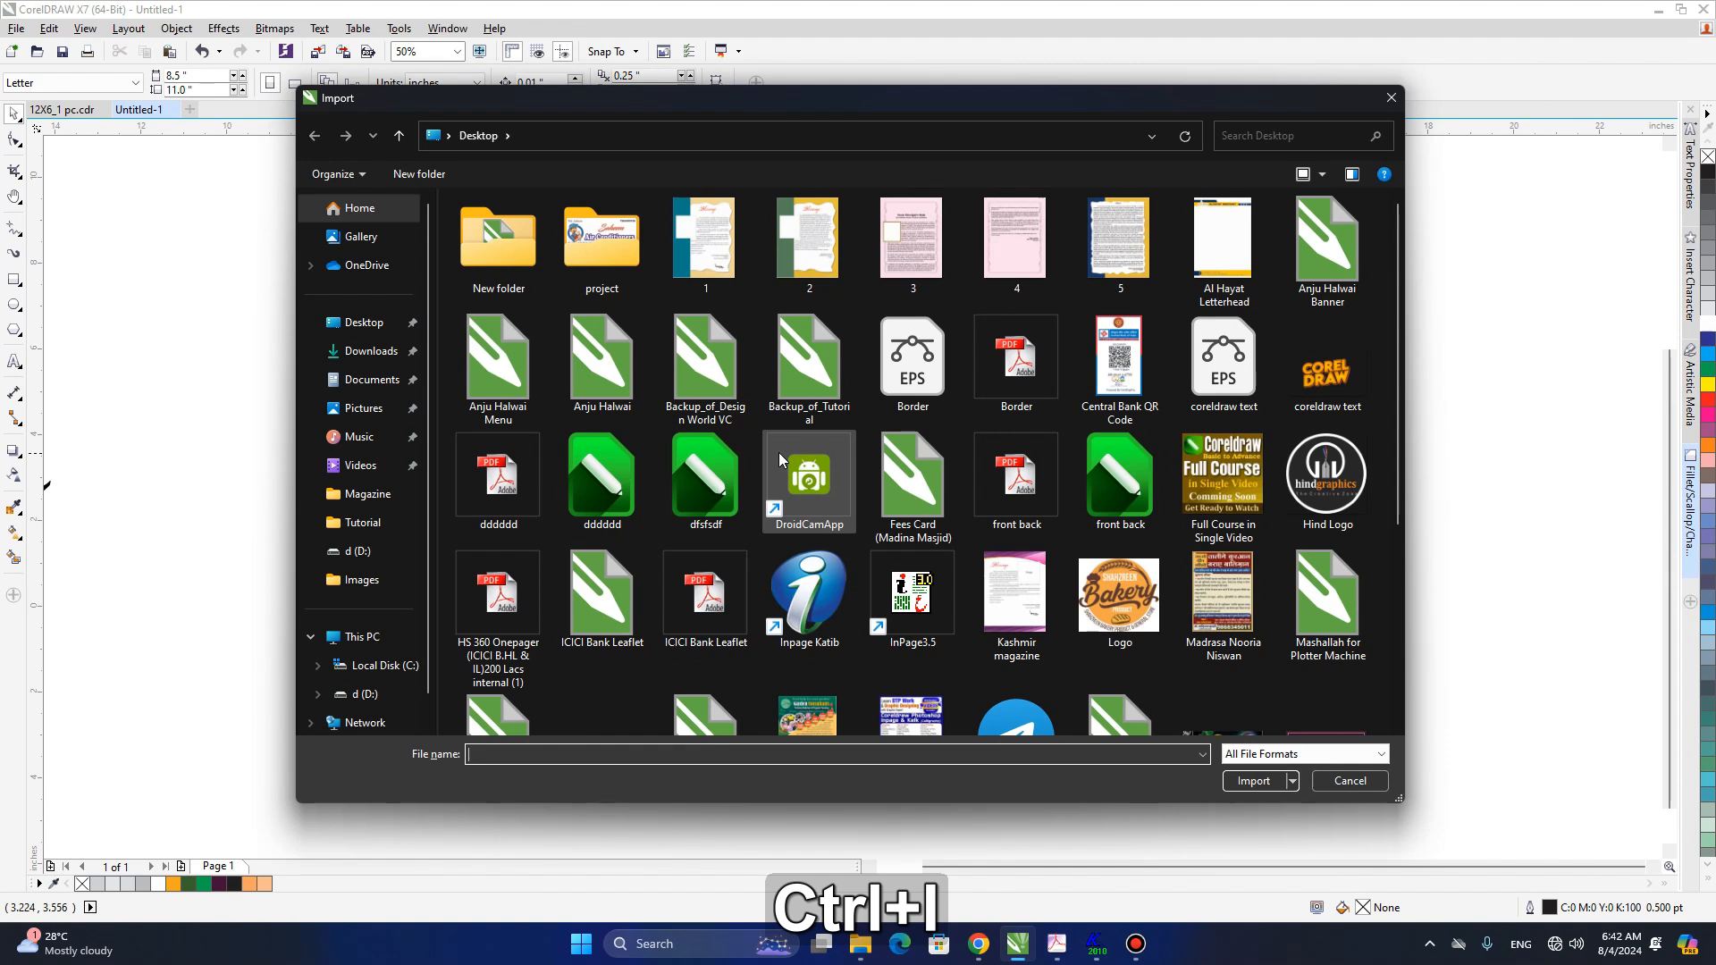
click(1054, 506)
scroll(1054, 505, down, 3)
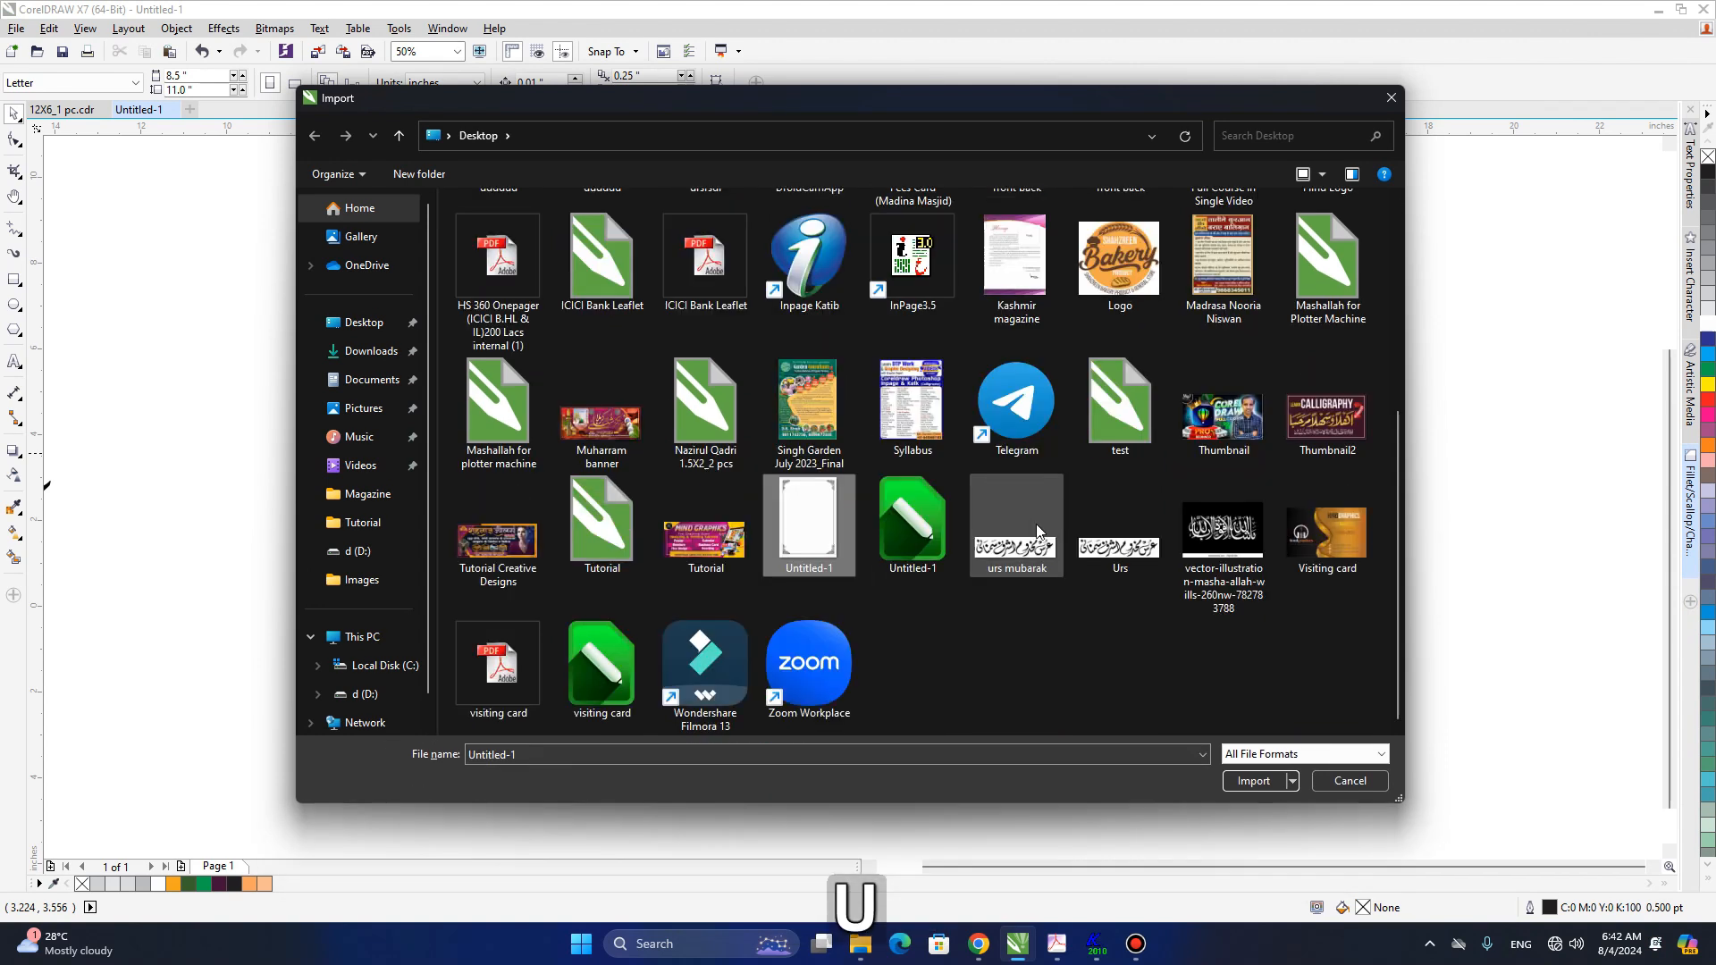
click(1018, 564)
click(1251, 781)
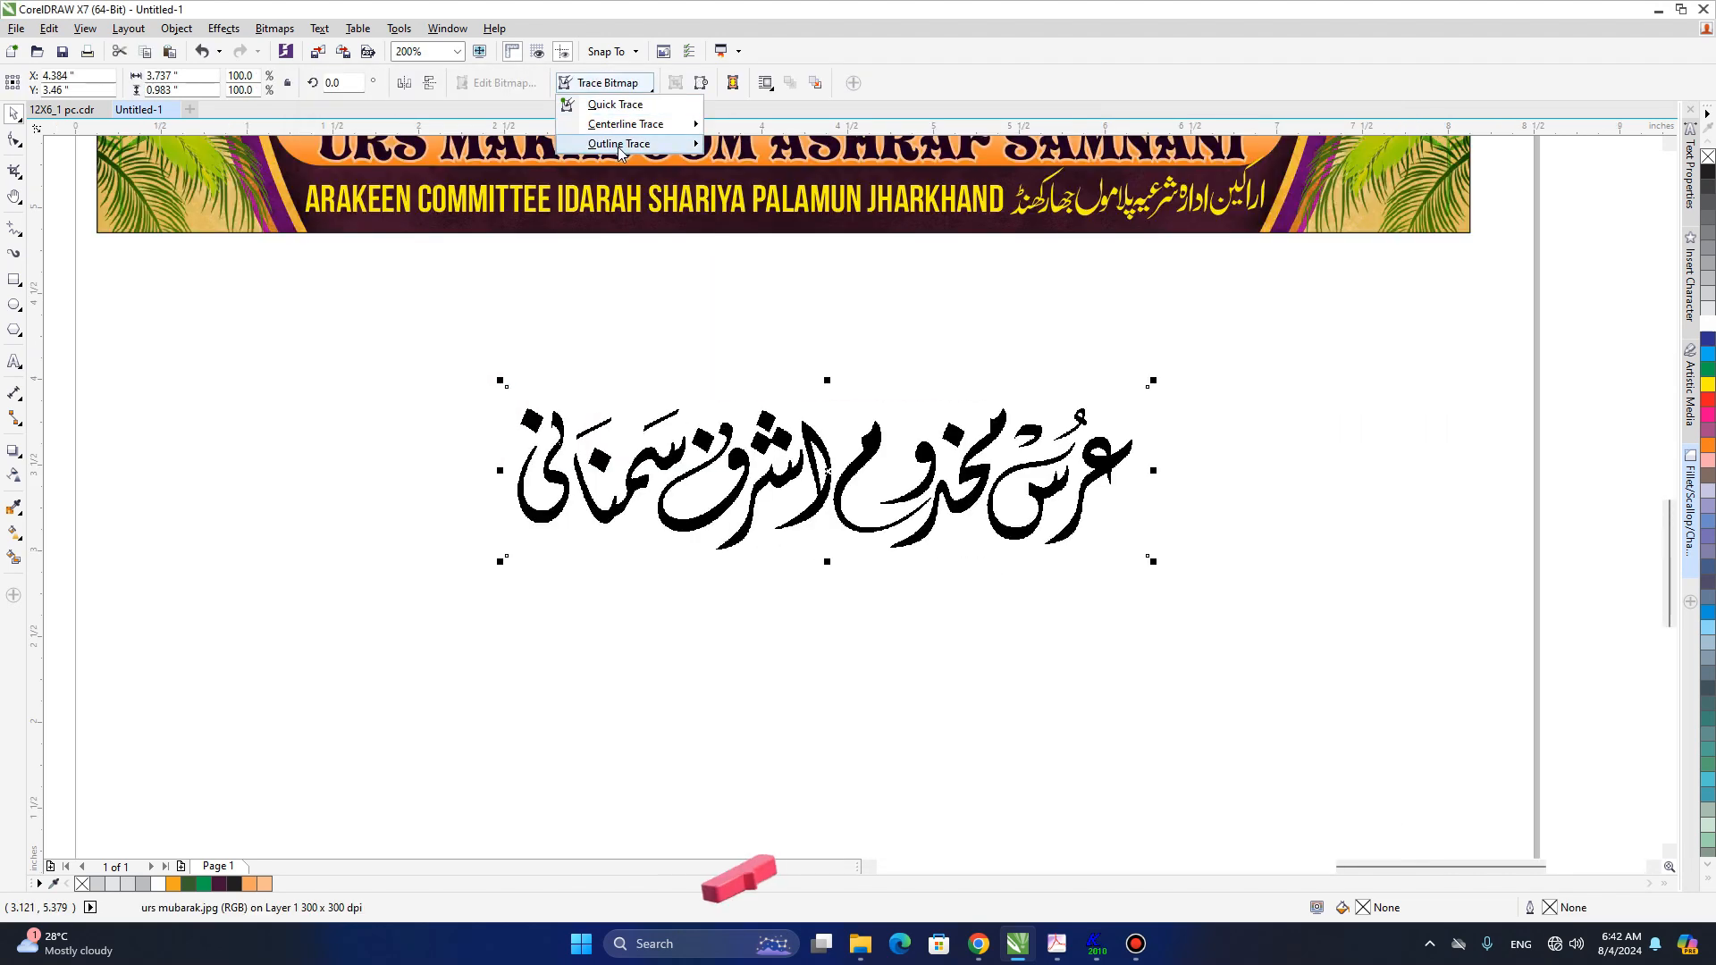
- Outline-trace the imported calligraphy bitmap as Line art with the default settings
mouse_move(613, 138)
click(766, 137)
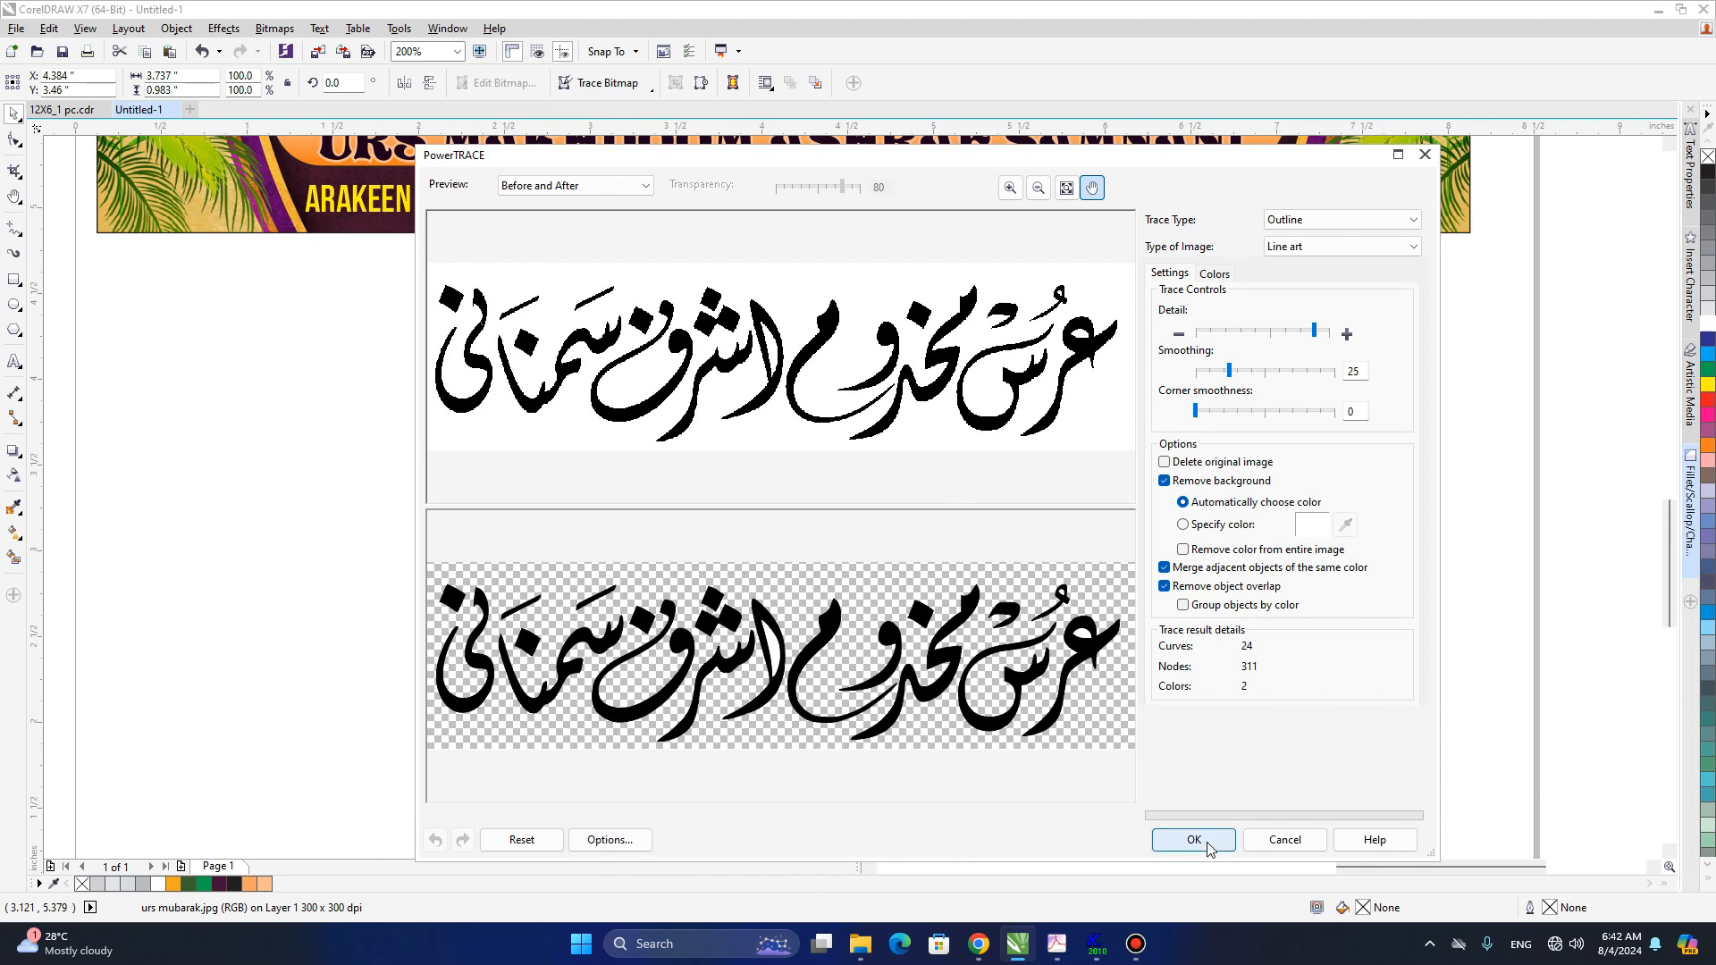
click(1194, 841)
- Move the traced calligraphy below the bitmap and delete the original bitmap
drag(838, 488, 829, 648)
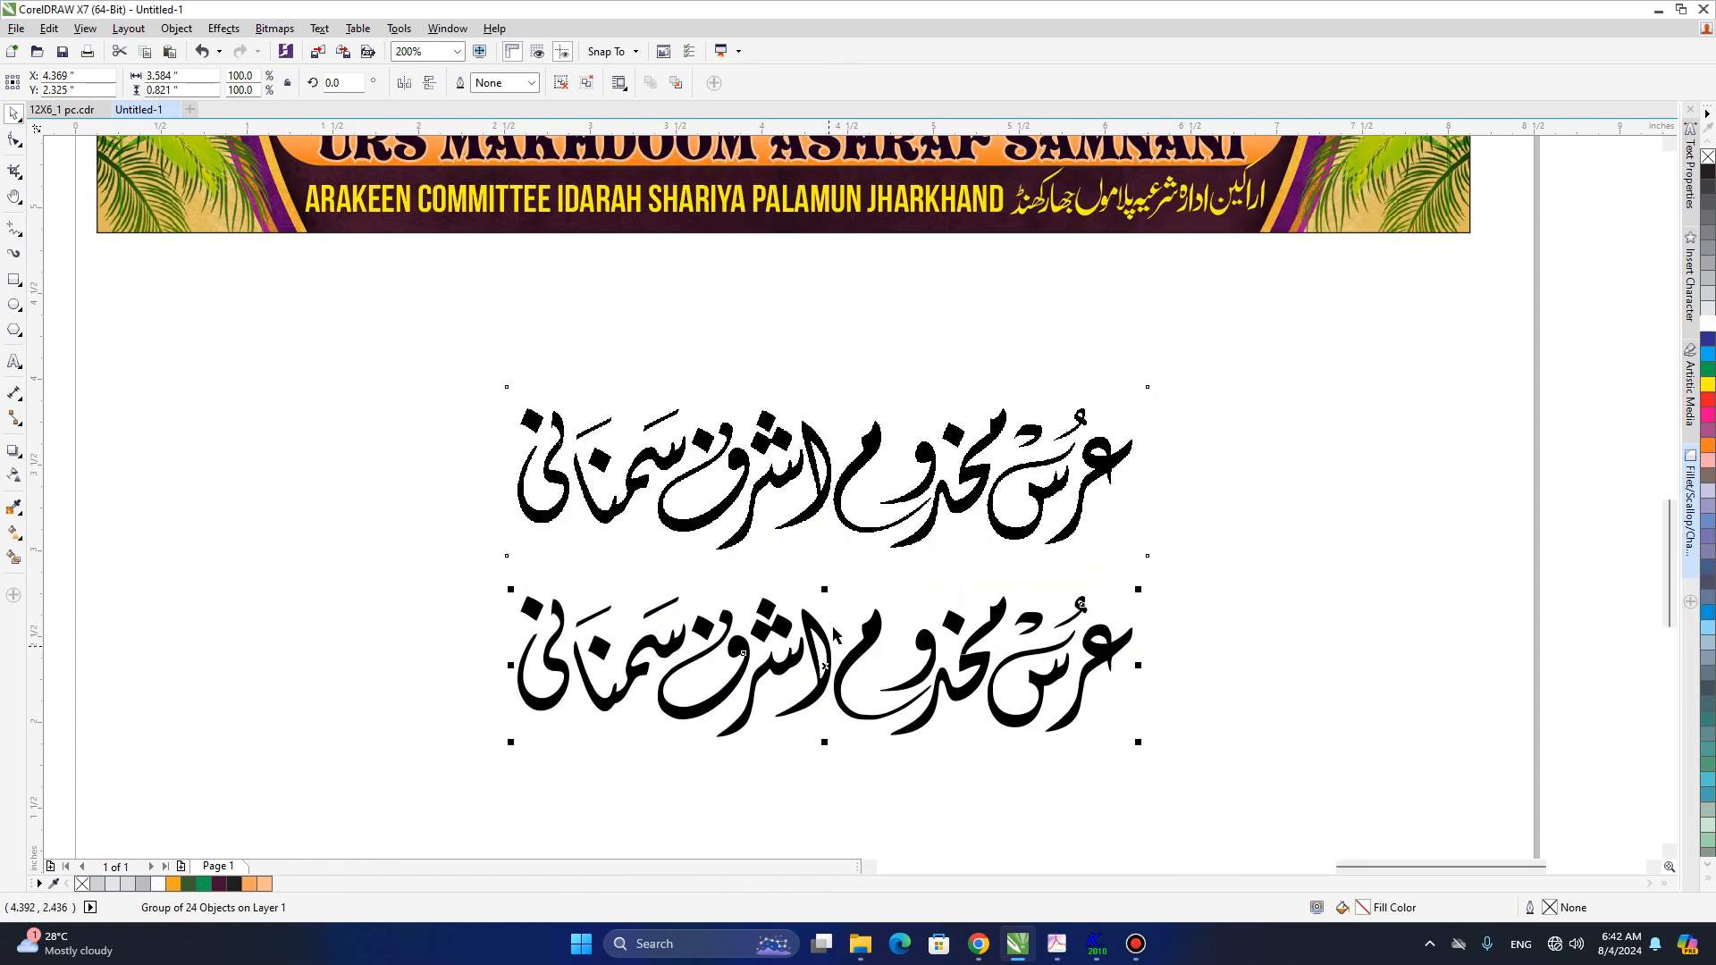
click(829, 515)
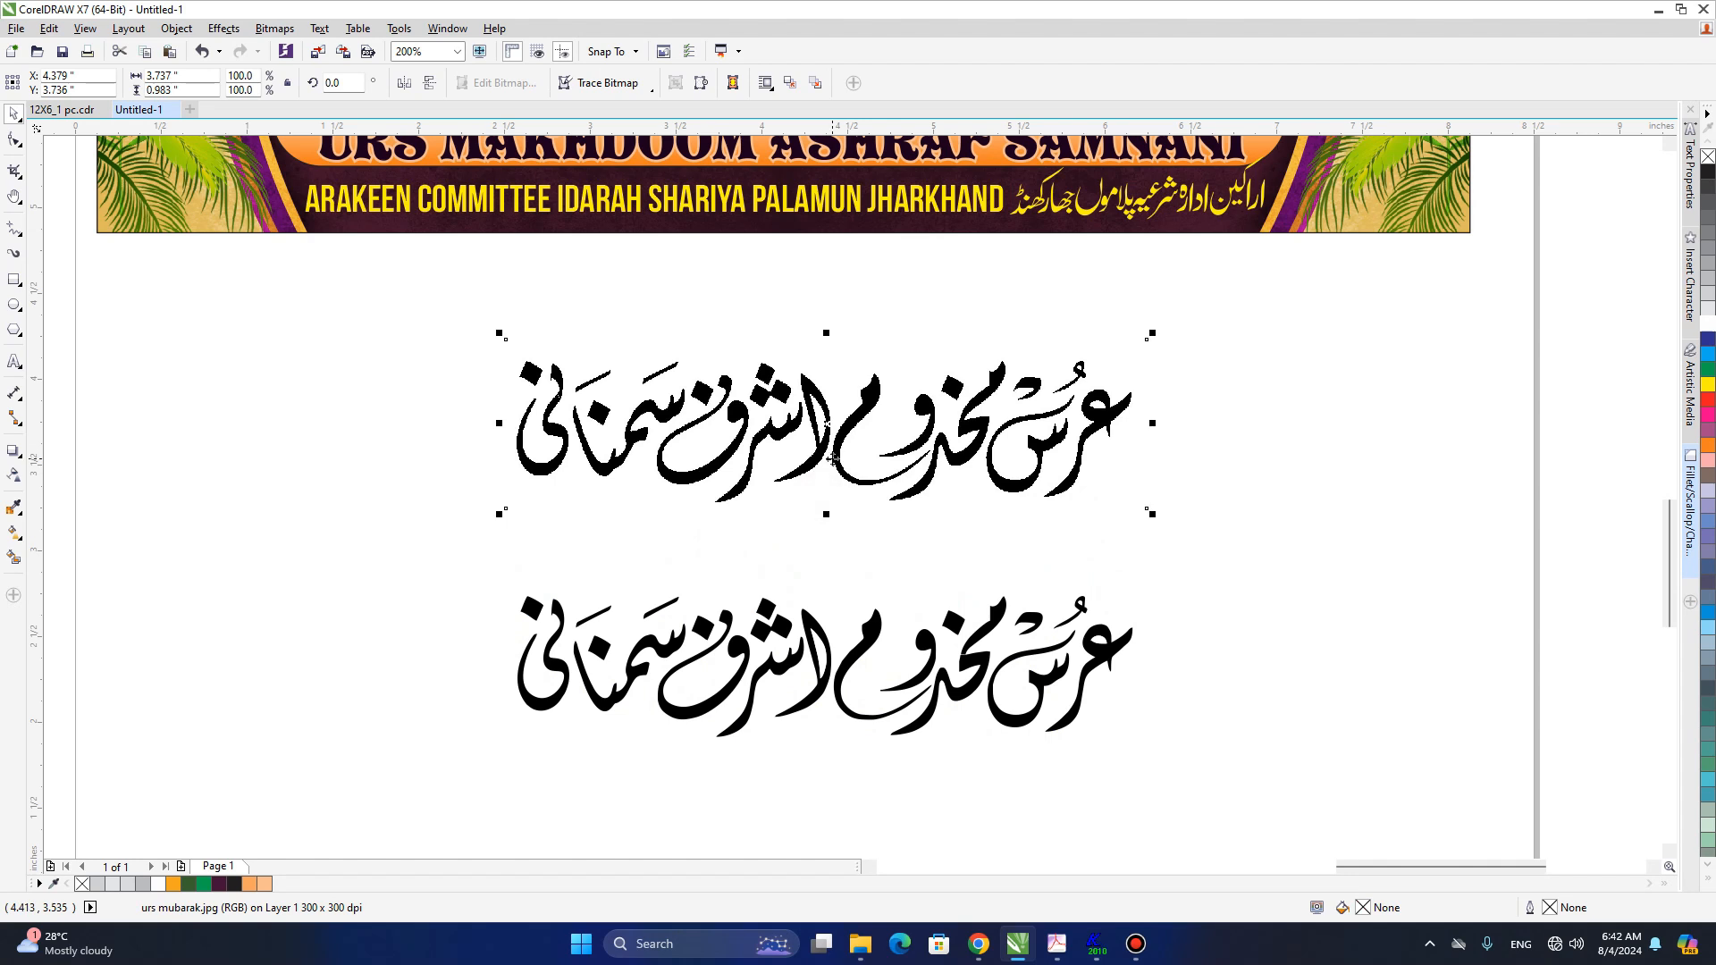
key(Delete)
- Ungroup the traced calligraphy into separate letter pieces
scroll(924, 727, up, 2)
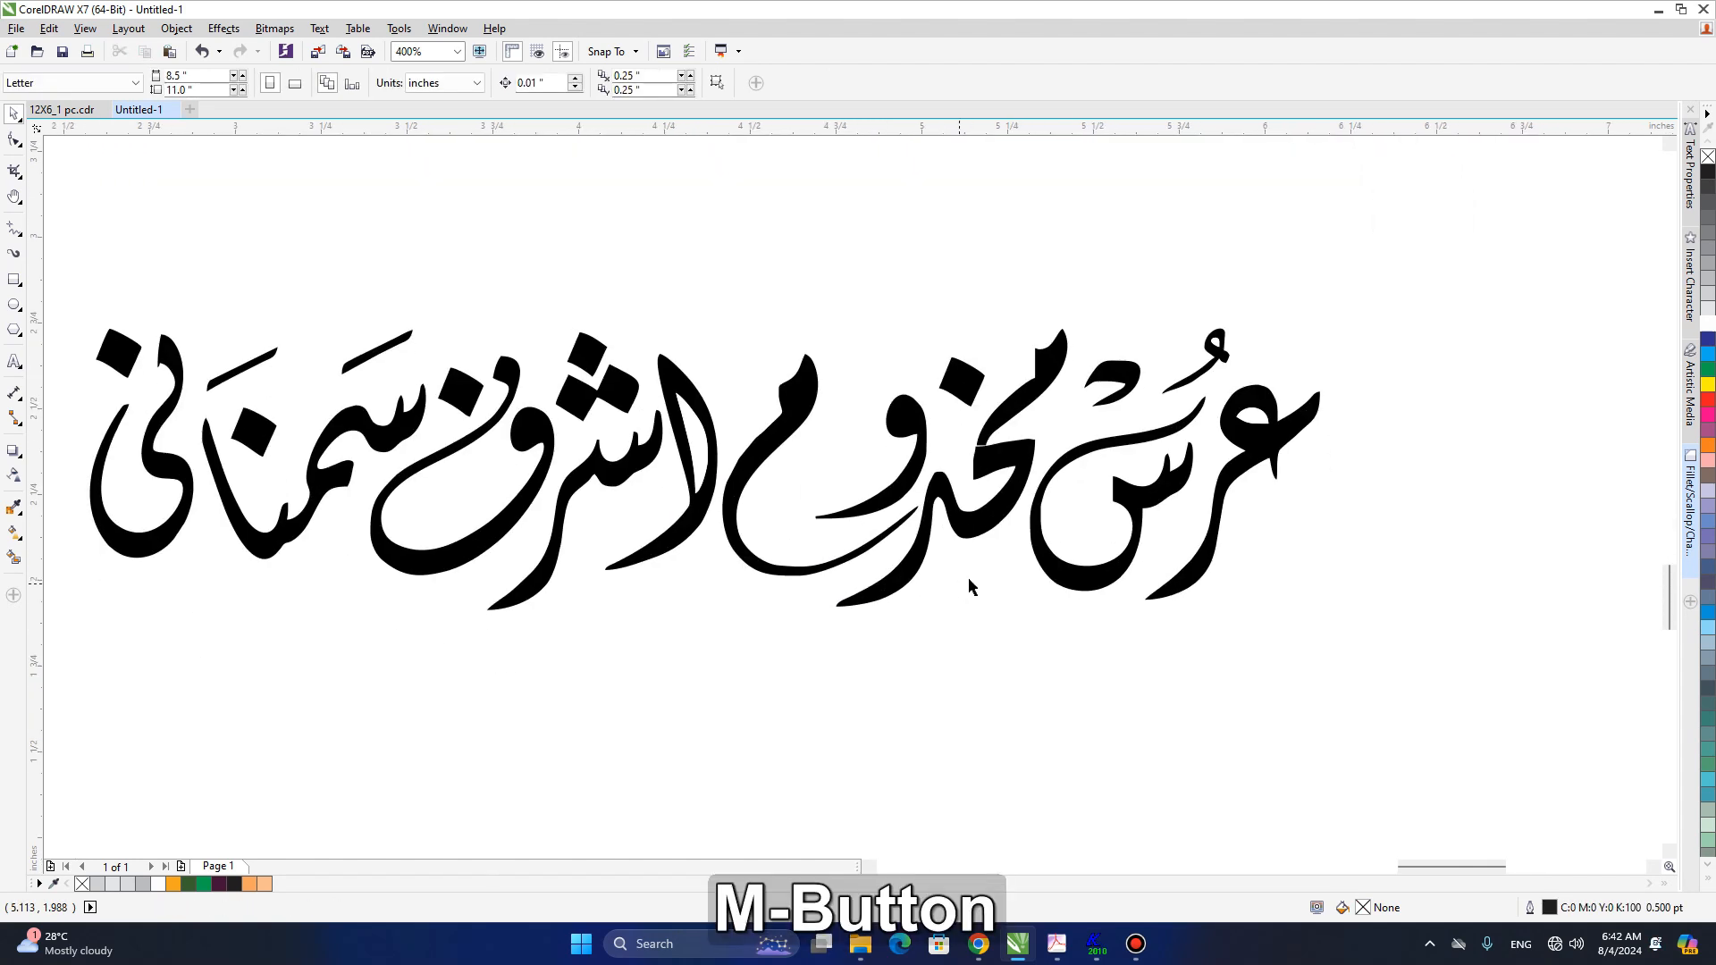
click(974, 521)
key(ctrl+u)
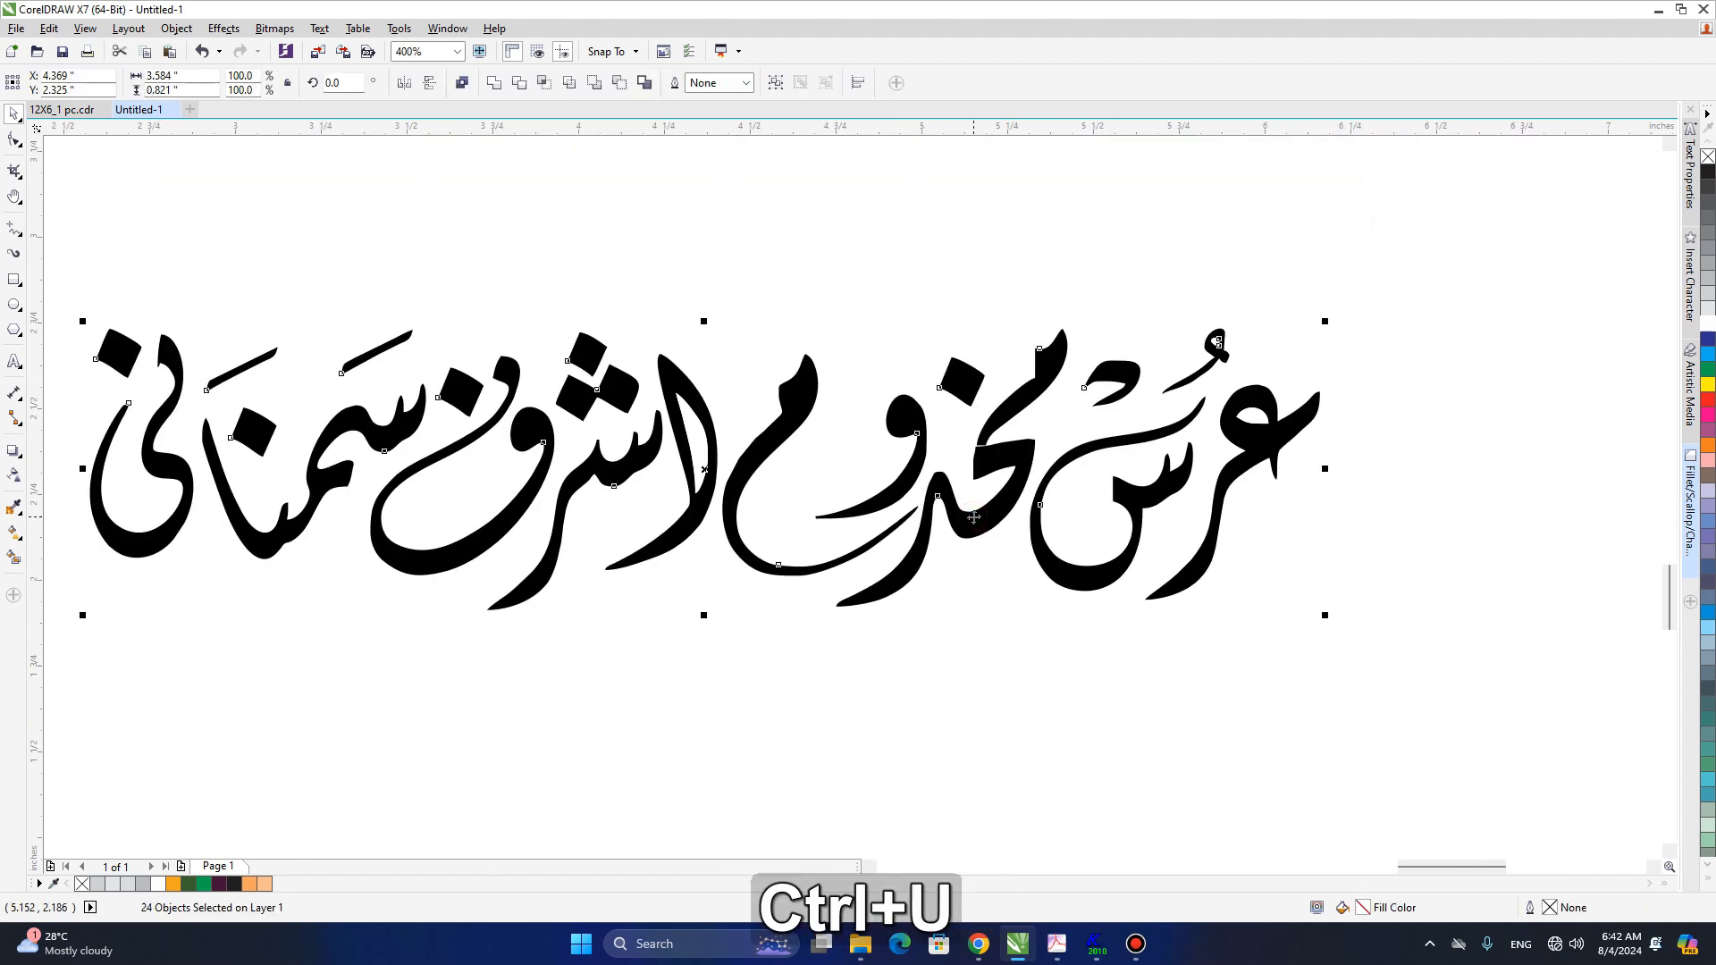
click(1072, 579)
click(1365, 535)
- Delete the leftover white pieces from the letter openings in عرس and the alif of اشرف
drag(1258, 304, 1181, 360)
key(Delete)
drag(1325, 351, 1212, 452)
key(Delete)
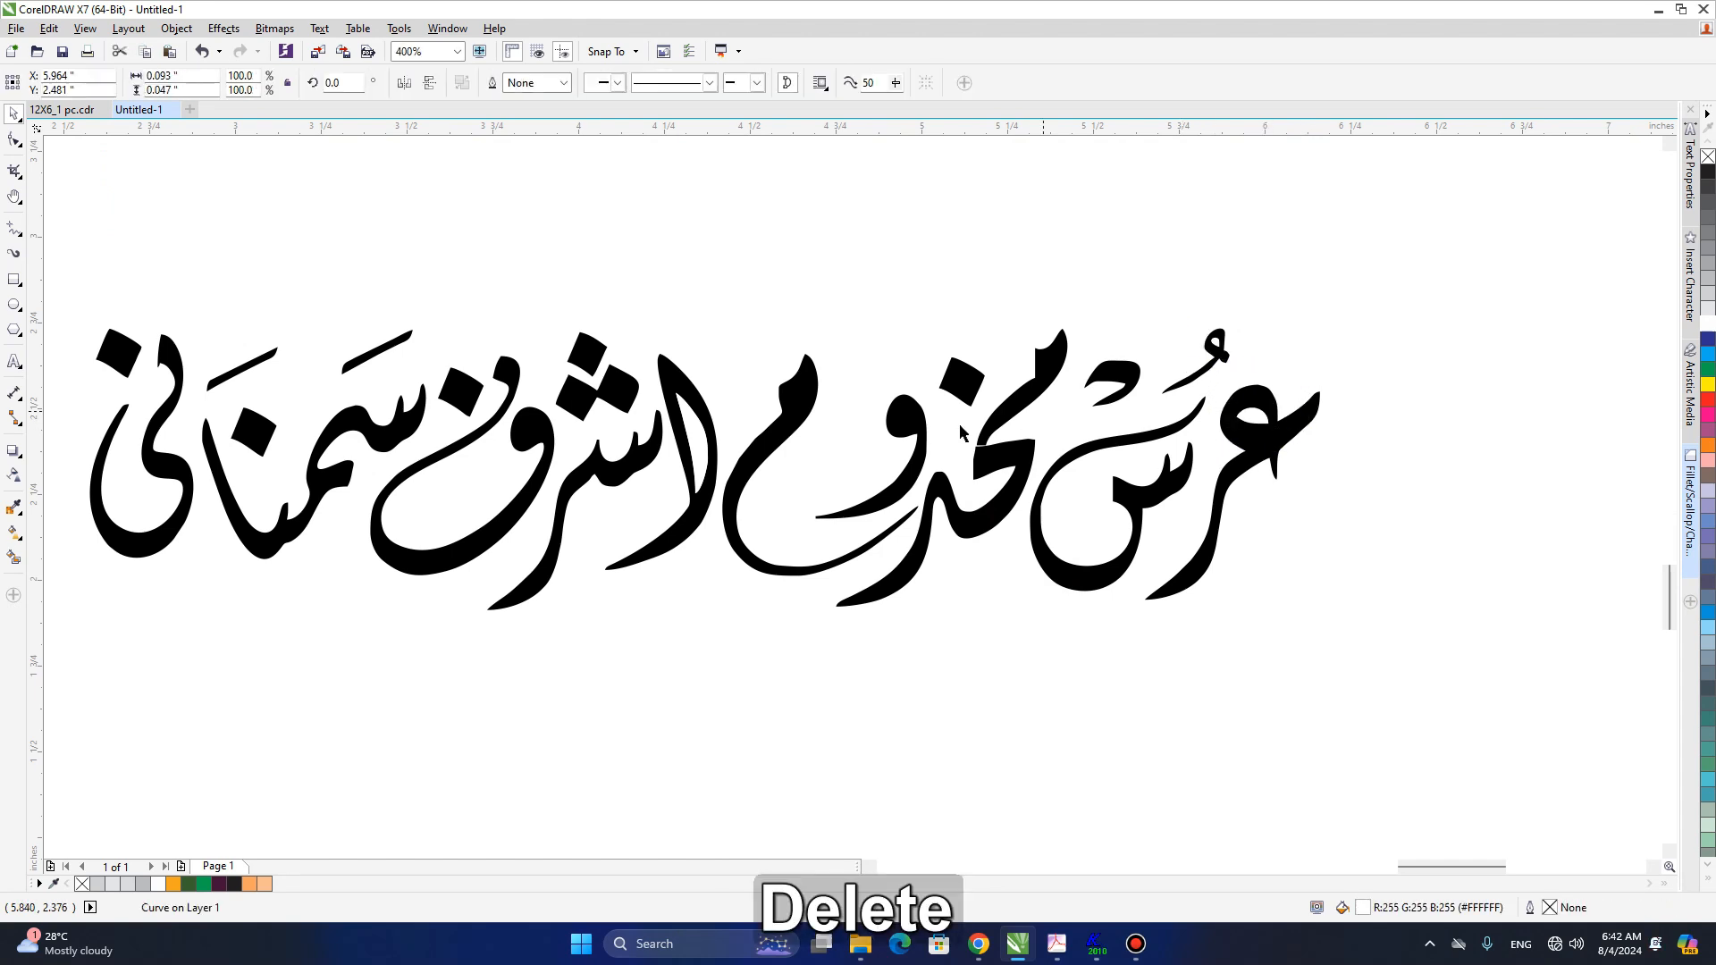
drag(753, 344, 689, 506)
key(Delete)
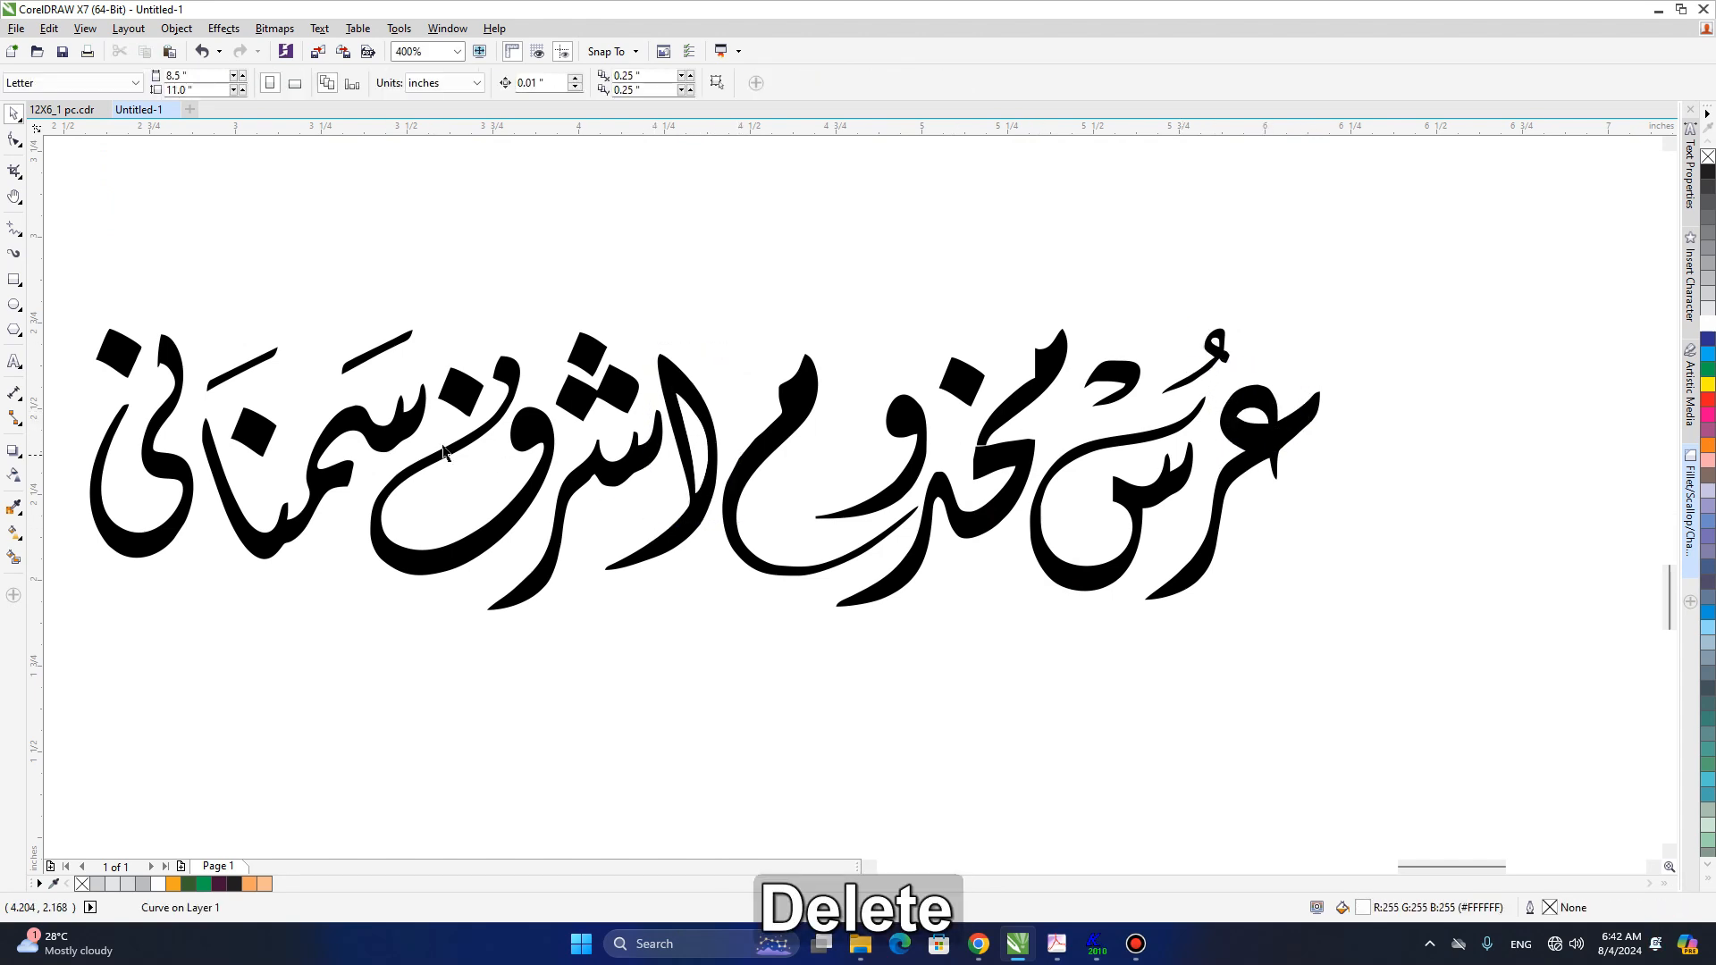
- Close the gap in the خ of مخدوم by welding its upper and lower pieces into one curve
key(h)
scroll(947, 490, up, 5)
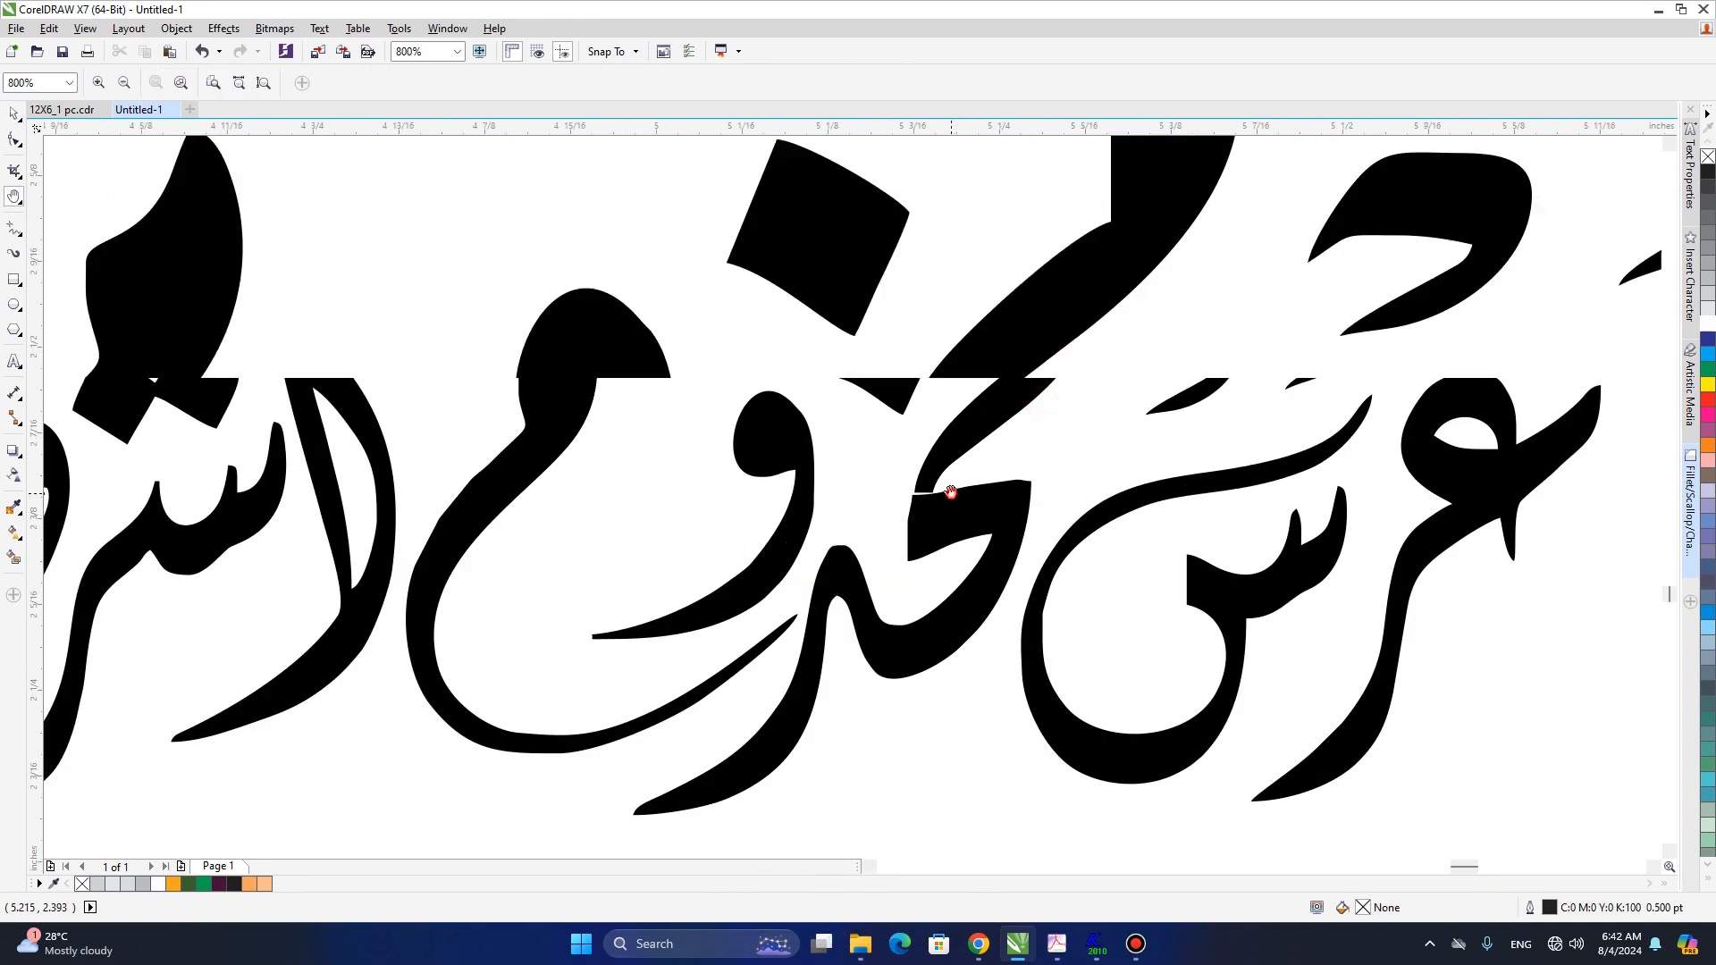
key(space)
drag(842, 475, 851, 485)
shift+click(842, 574)
click(494, 82)
scroll(824, 551, down, 2)
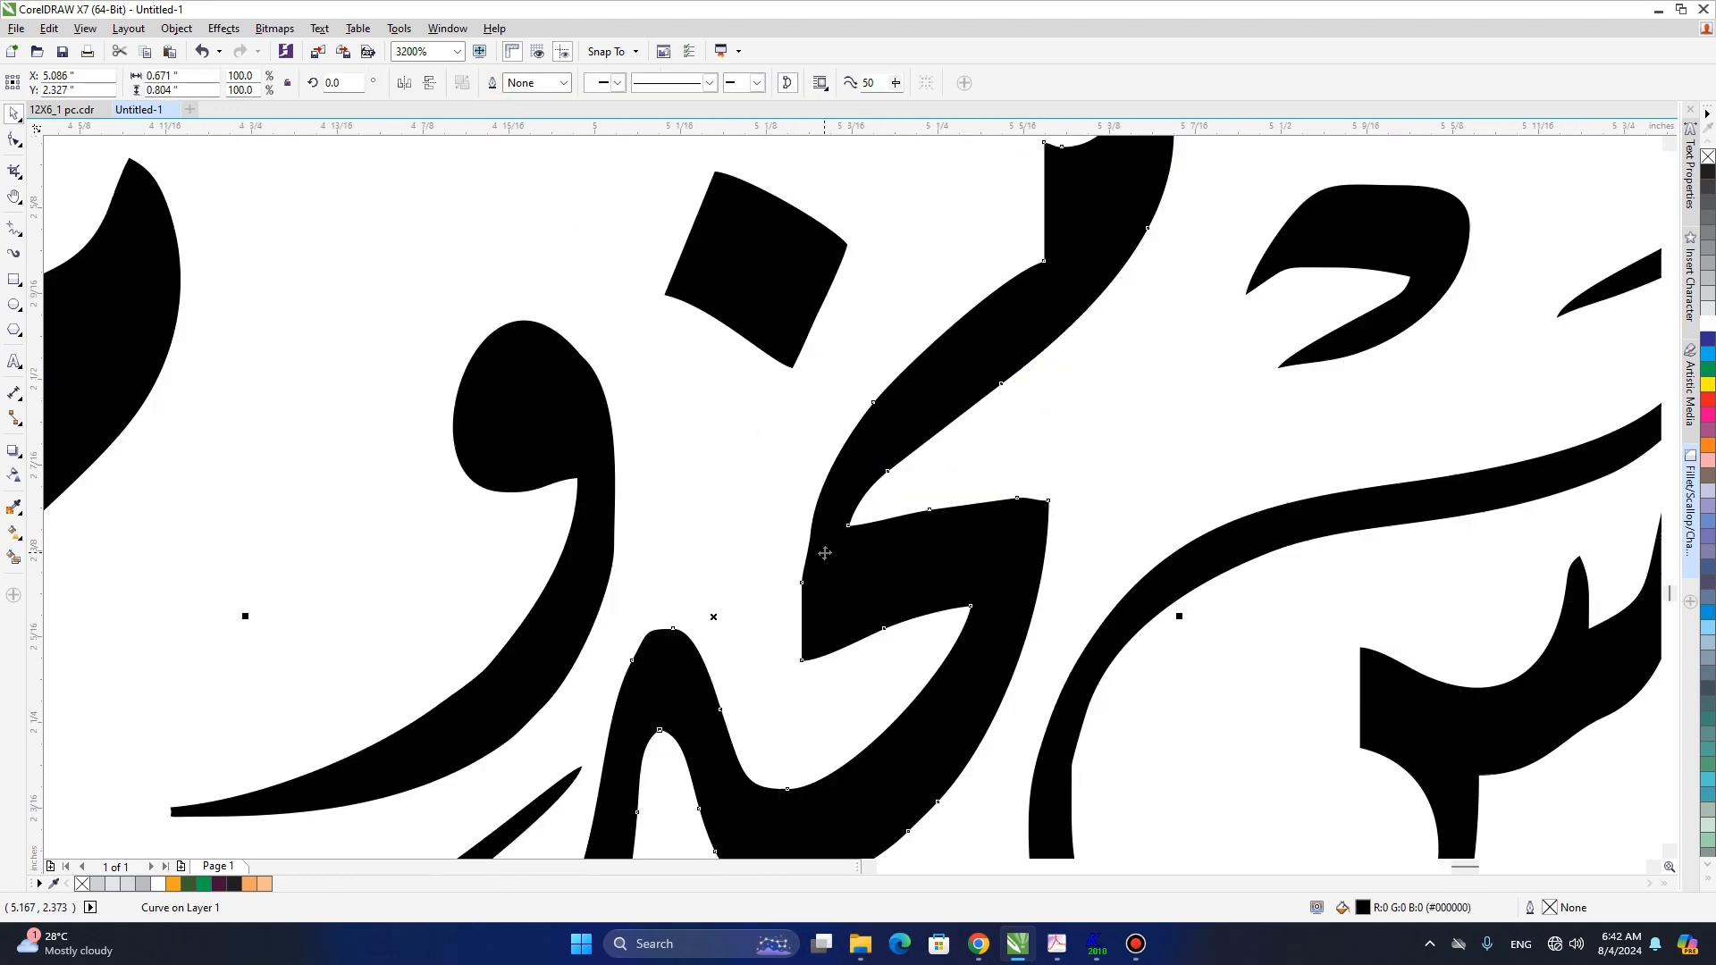
click(1028, 482)
- Place a copy of the pesh mark from عرس above the و of مخدوم
key(h)
scroll(843, 581, down, 1)
drag(651, 620, 915, 510)
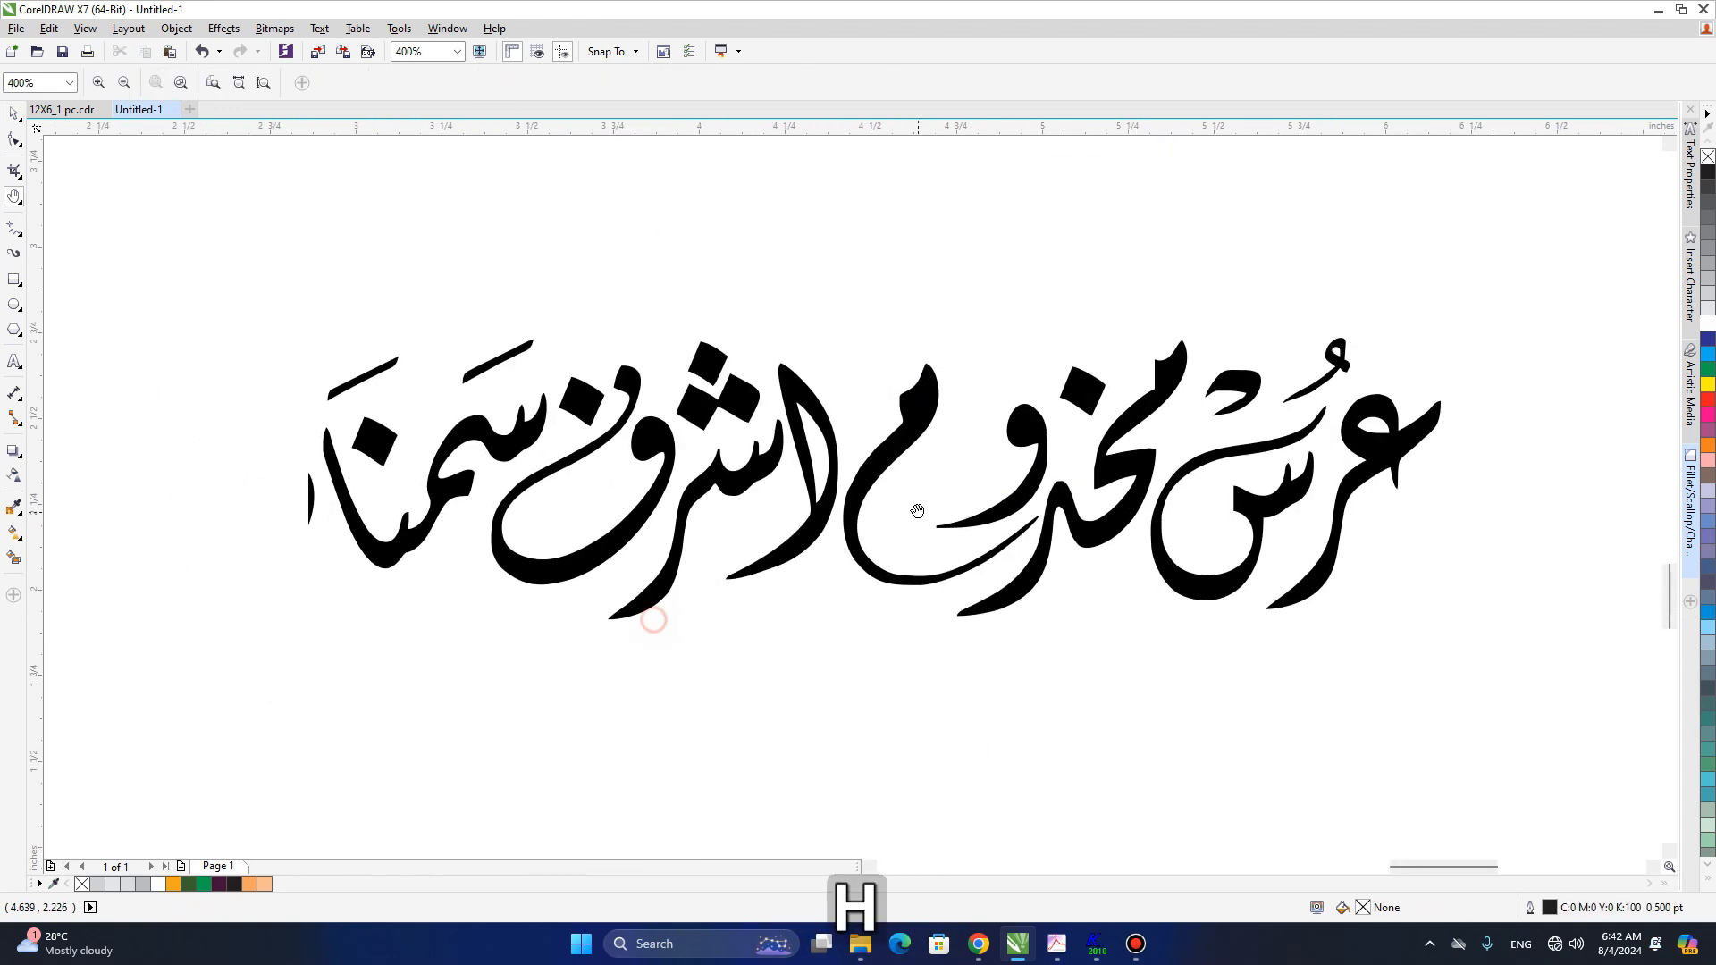
drag(853, 559, 888, 544)
key(space)
drag(1081, 360, 1046, 357)
click(1099, 324)
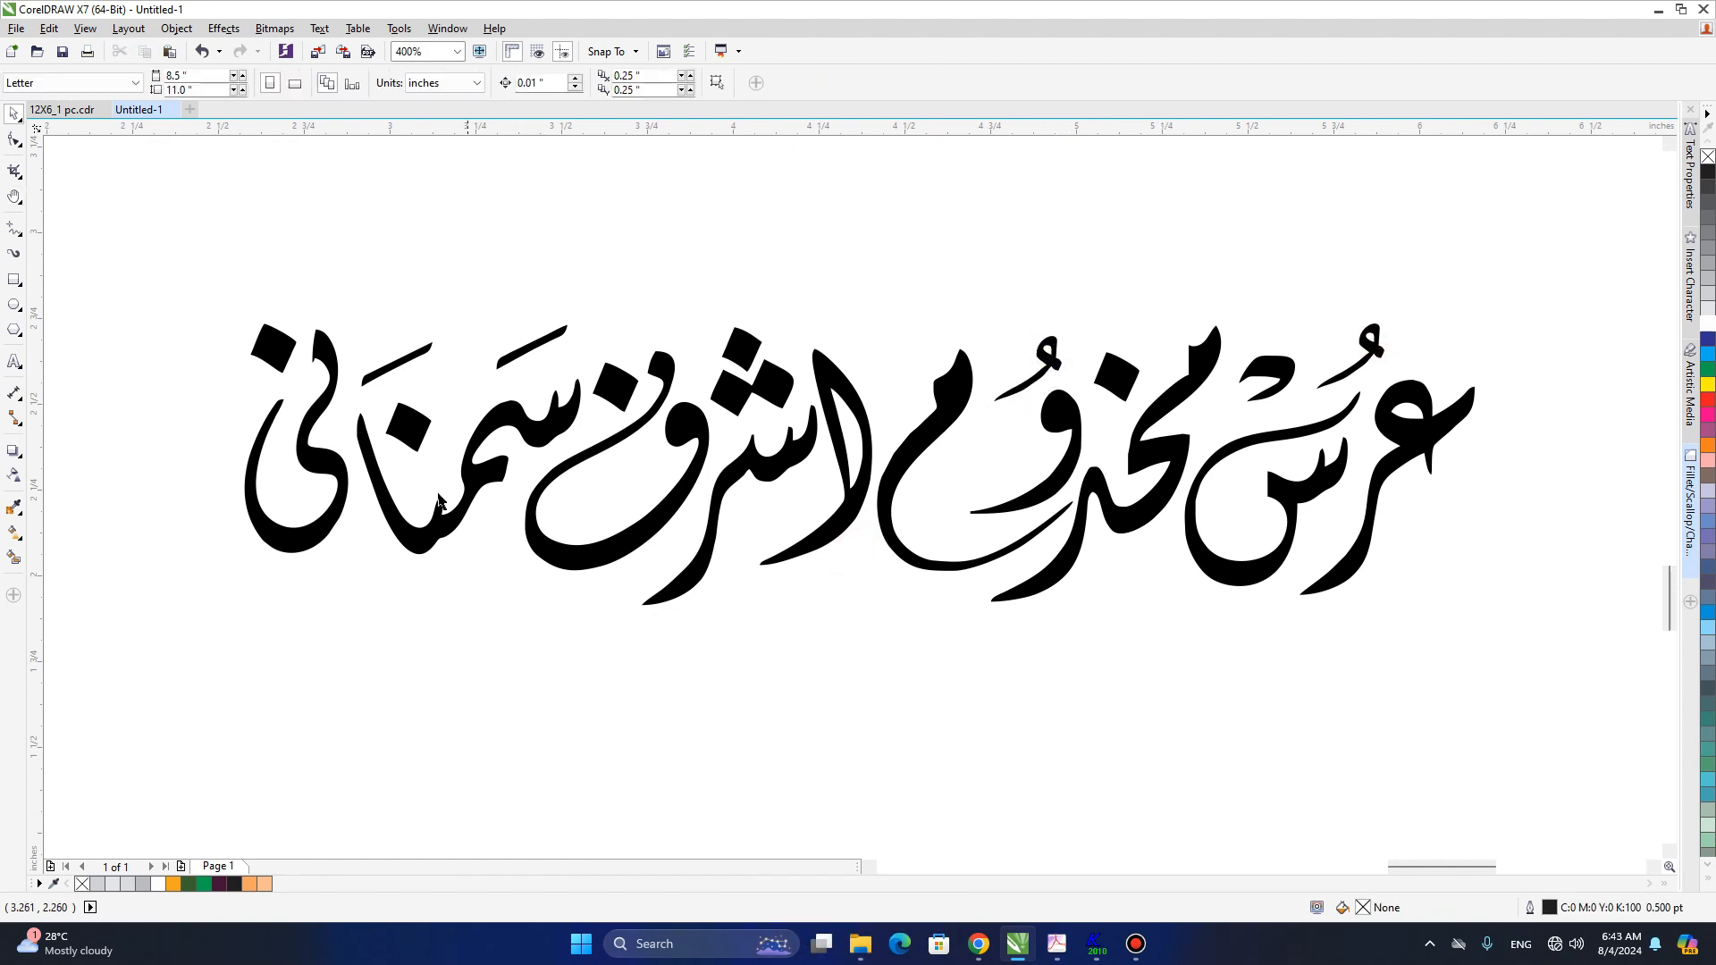
- Rotate the joined سمنا letters of سمنانی slightly clockwise
click(422, 543)
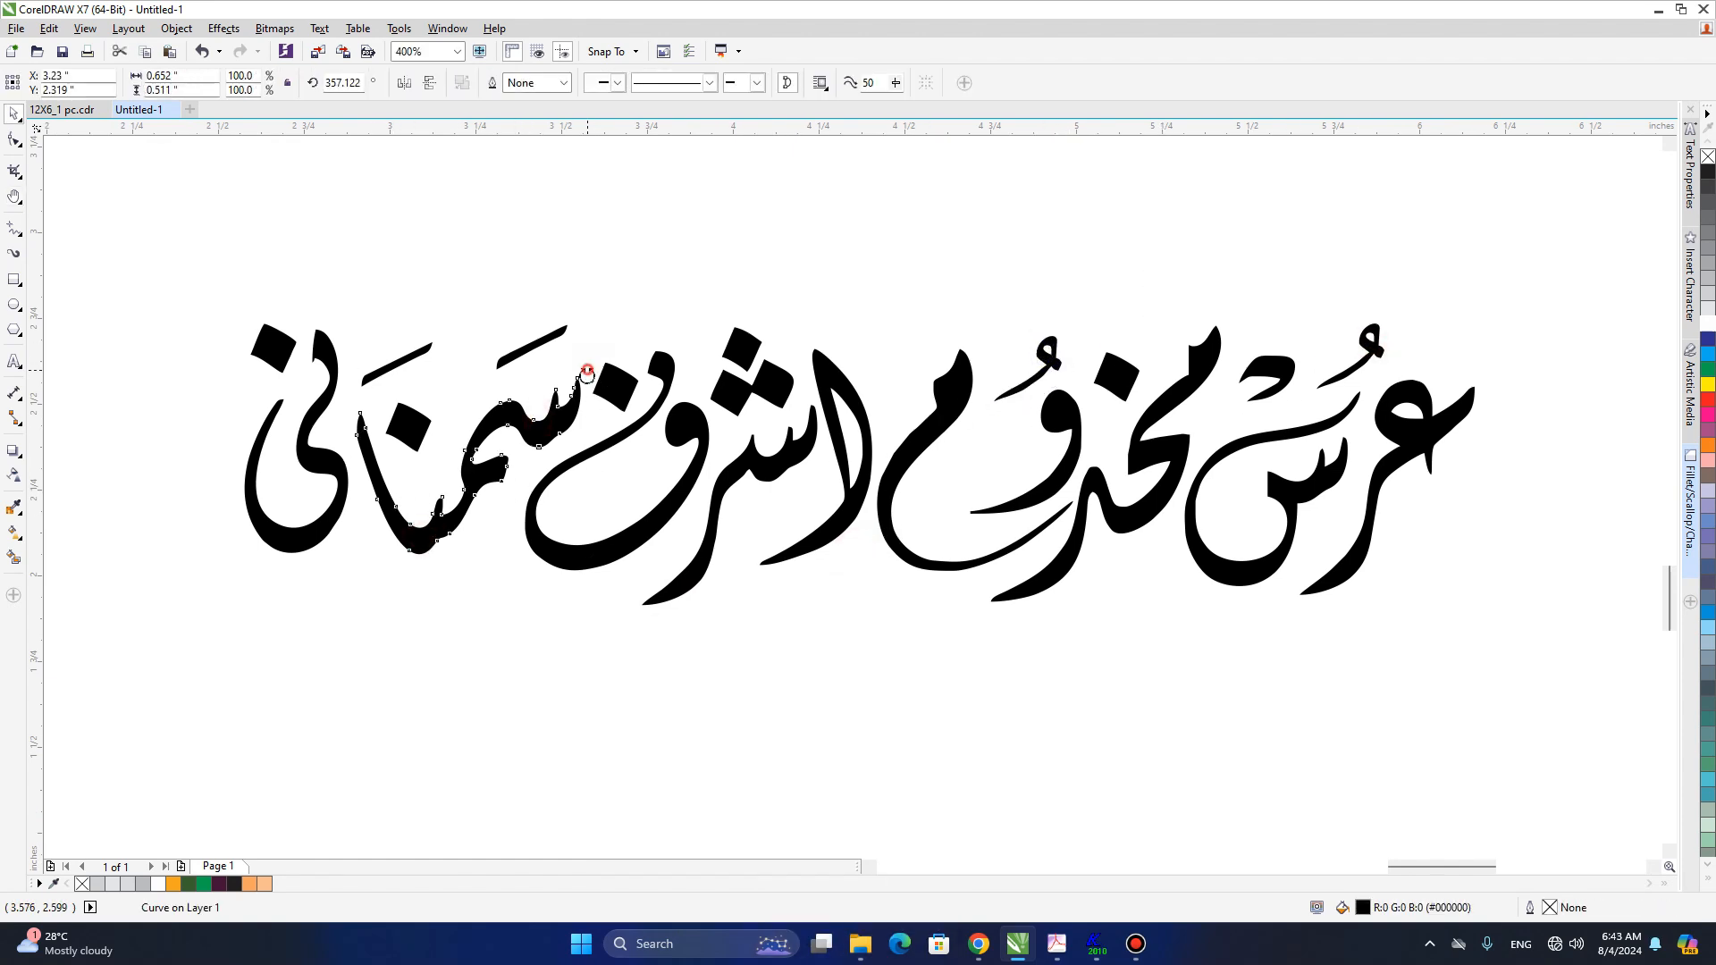
drag(587, 373, 591, 398)
click(513, 260)
- Try to reshape the zabar stroke above the س of سمنانی by editing its nodes
click(505, 356)
key(h)
scroll(477, 396, up, 1)
drag(467, 394, 738, 455)
key(space)
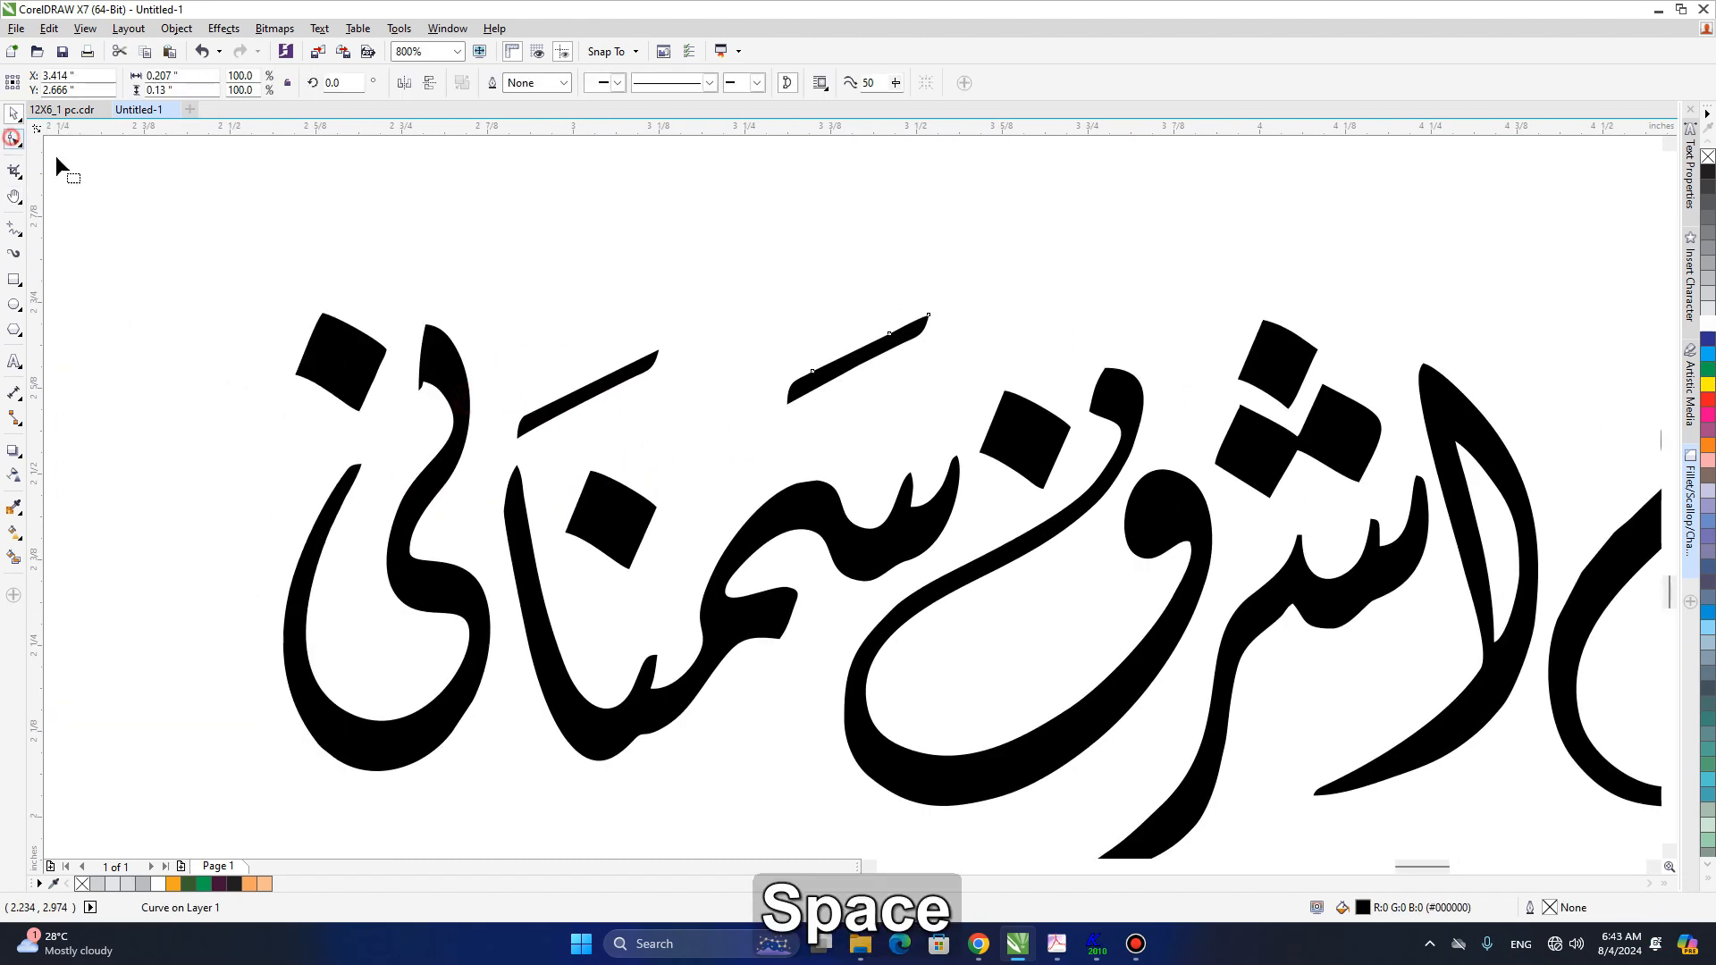
click(14, 138)
scroll(873, 352, up, 2)
click(943, 375)
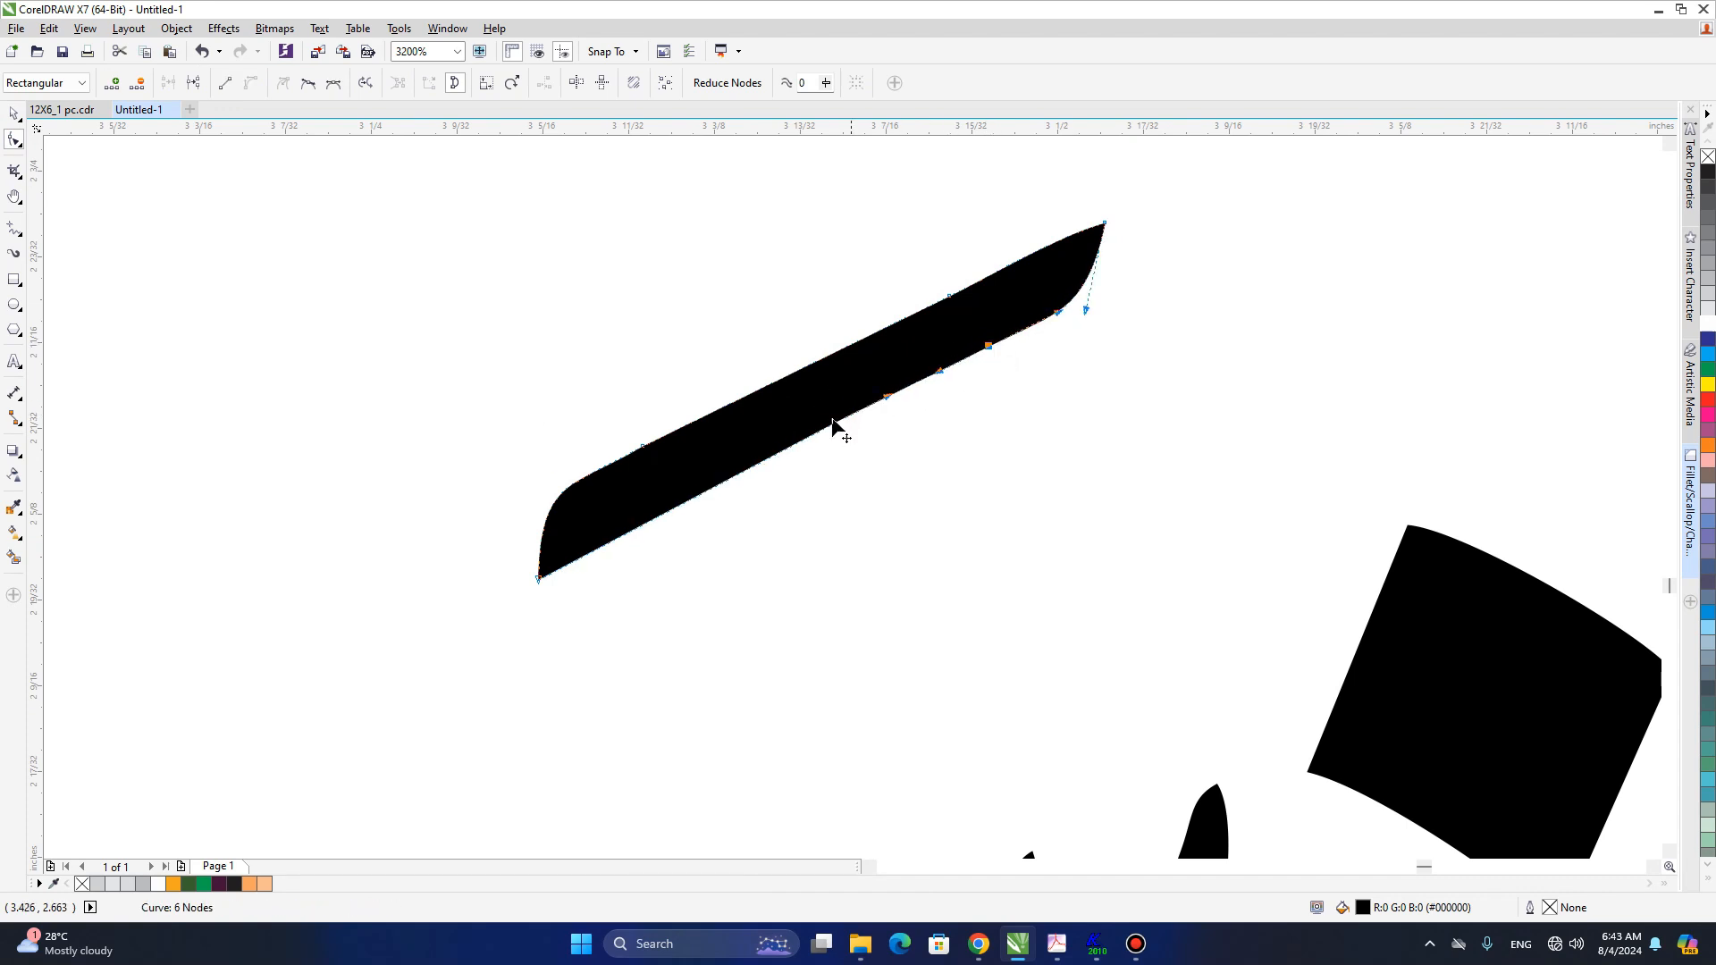
click(835, 423)
scroll(837, 423, down, 1)
scroll(895, 361, up, 2)
drag(1108, 250, 1112, 266)
scroll(898, 385, down, 2)
key(ctrl+z)
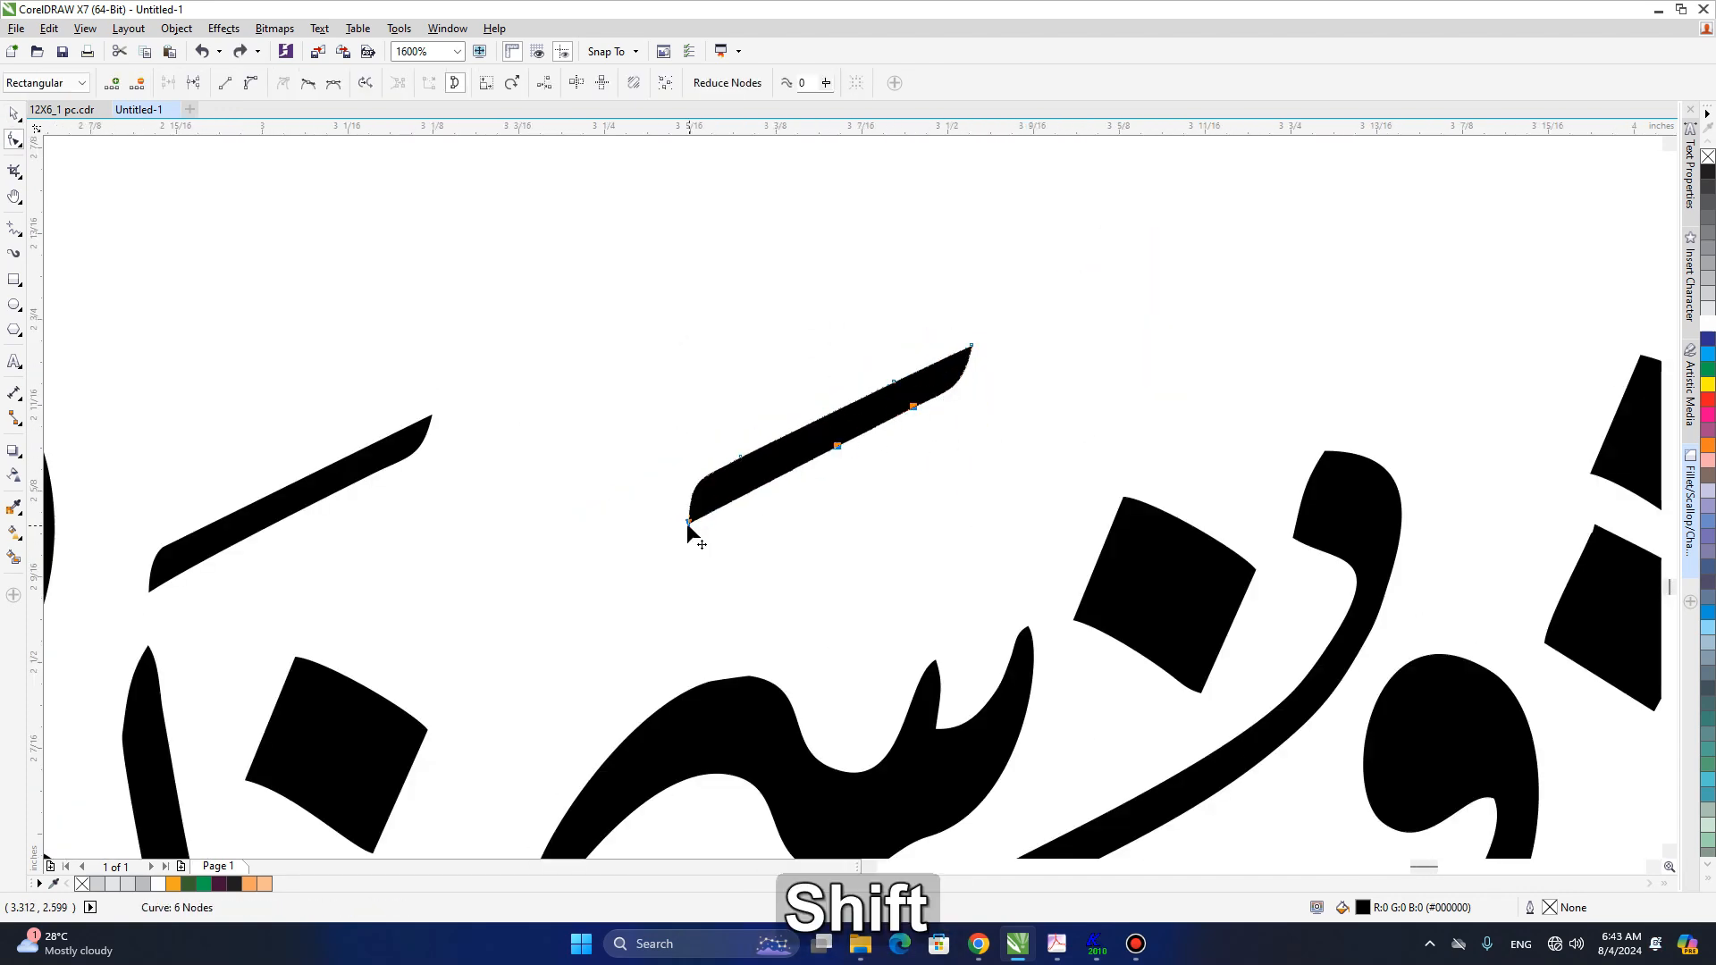
key(ctrl+z)
- Scale the zabar stroke above the س of سمنانی proportionally to about 122.4%
key(space)
mouse_move(678, 535)
mouse_down()
mouse_move(616, 575)
mouse_move(830, 522)
mouse_up()
scroll(853, 506, down, 1)
key(h)
key(space)
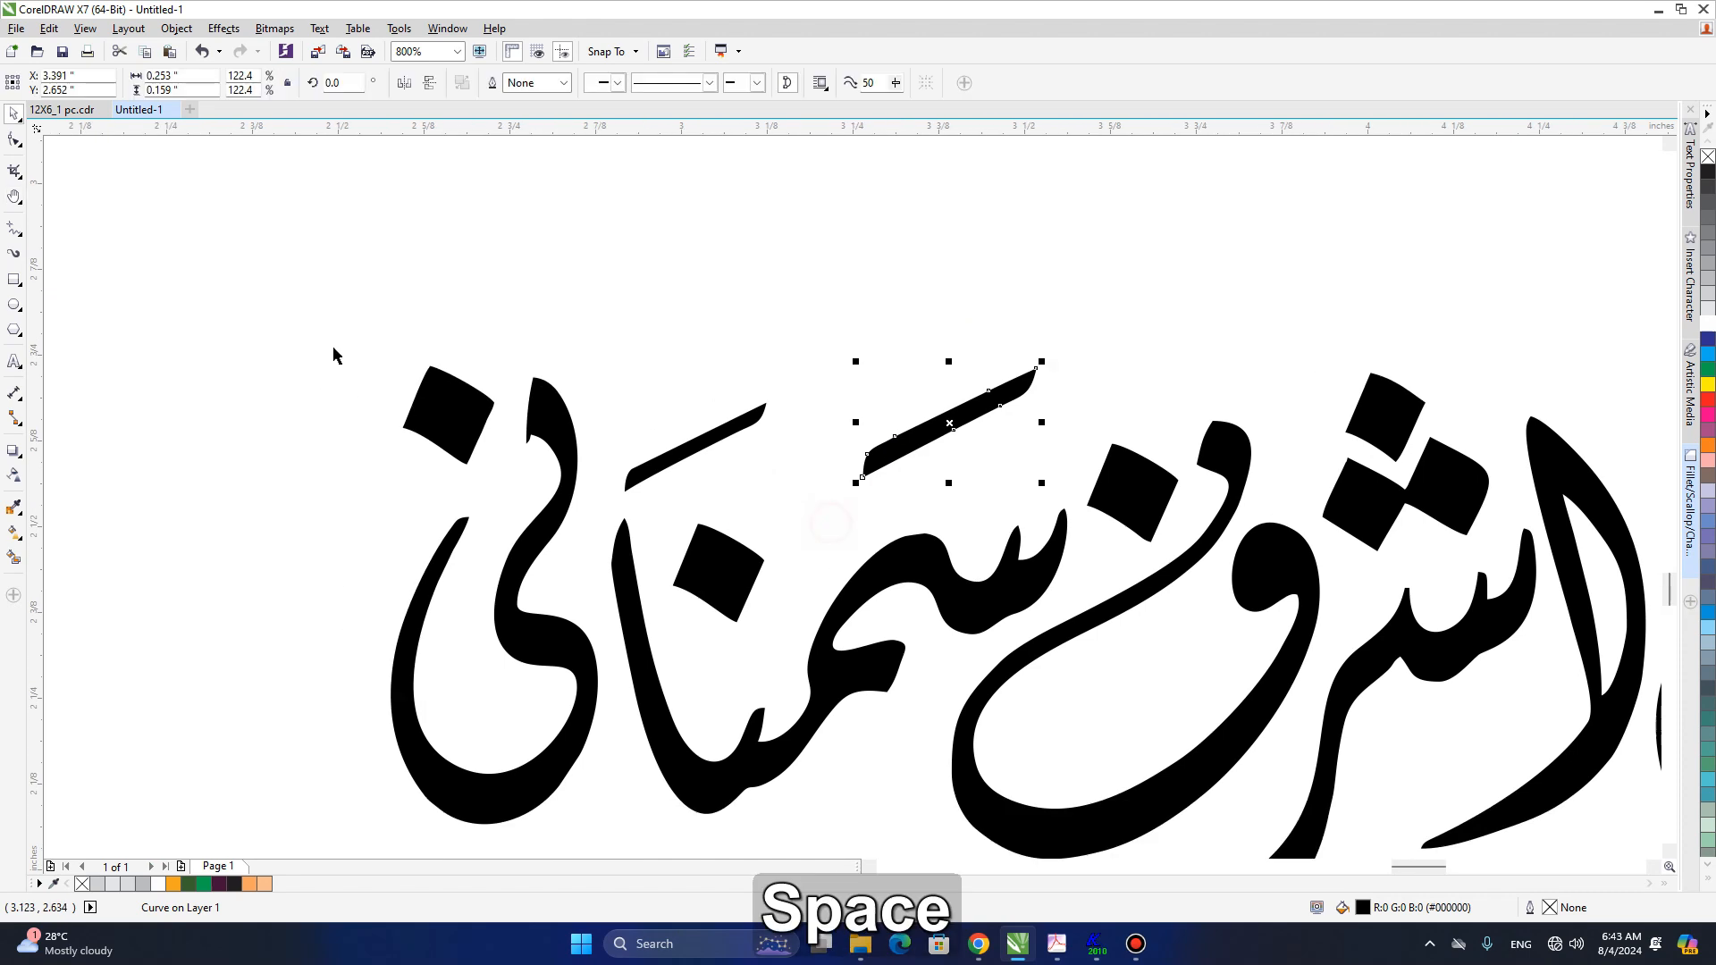
- Lengthen the enlarged zabar stroke above the س by moving the nodes at its end
click(14, 139)
mouse_move(810, 400)
mouse_down()
mouse_move(903, 503)
mouse_move(796, 499)
mouse_move(776, 518)
mouse_up()
key(space)
- Delete the short zabar stroke above نا in سمنانی and put a copy of the lengthened stroke in its place
click(726, 422)
key(Delete)
drag(936, 438, 982, 419)
drag(981, 419, 752, 425)
right_click(751, 426)
click(869, 261)
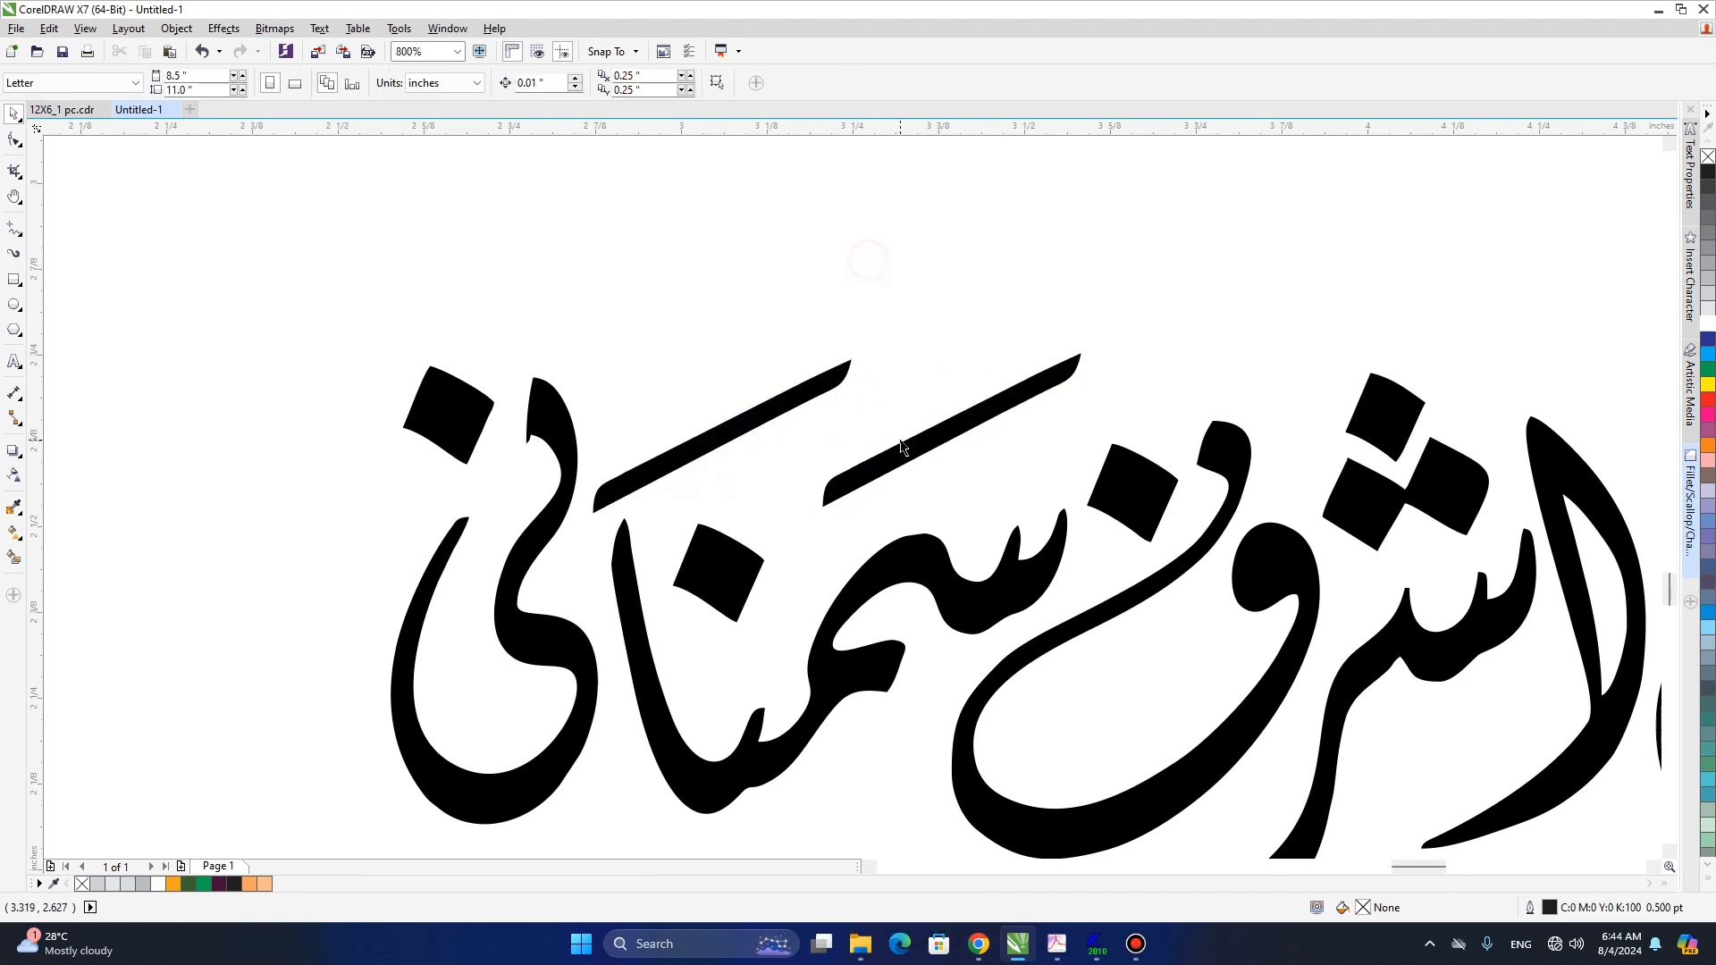
key(h)
scroll(897, 452, down, 1)
drag(1052, 489, 673, 458)
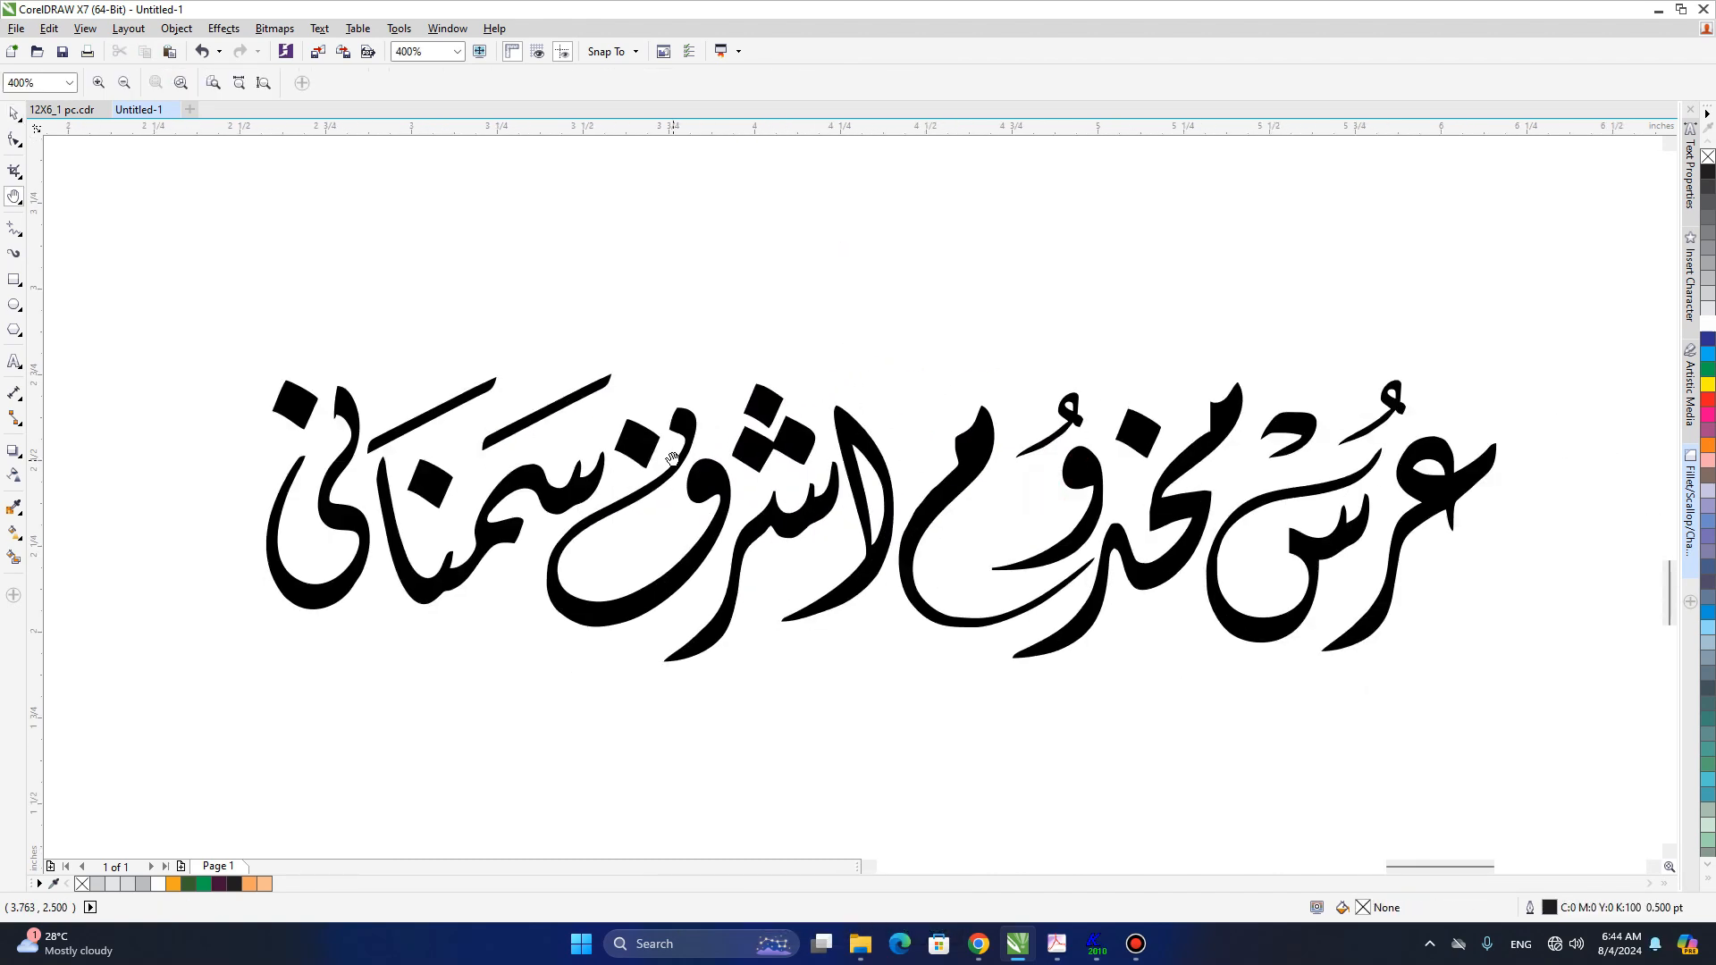
scroll(673, 459, down, 1)
key(space)
drag(563, 372, 1316, 645)
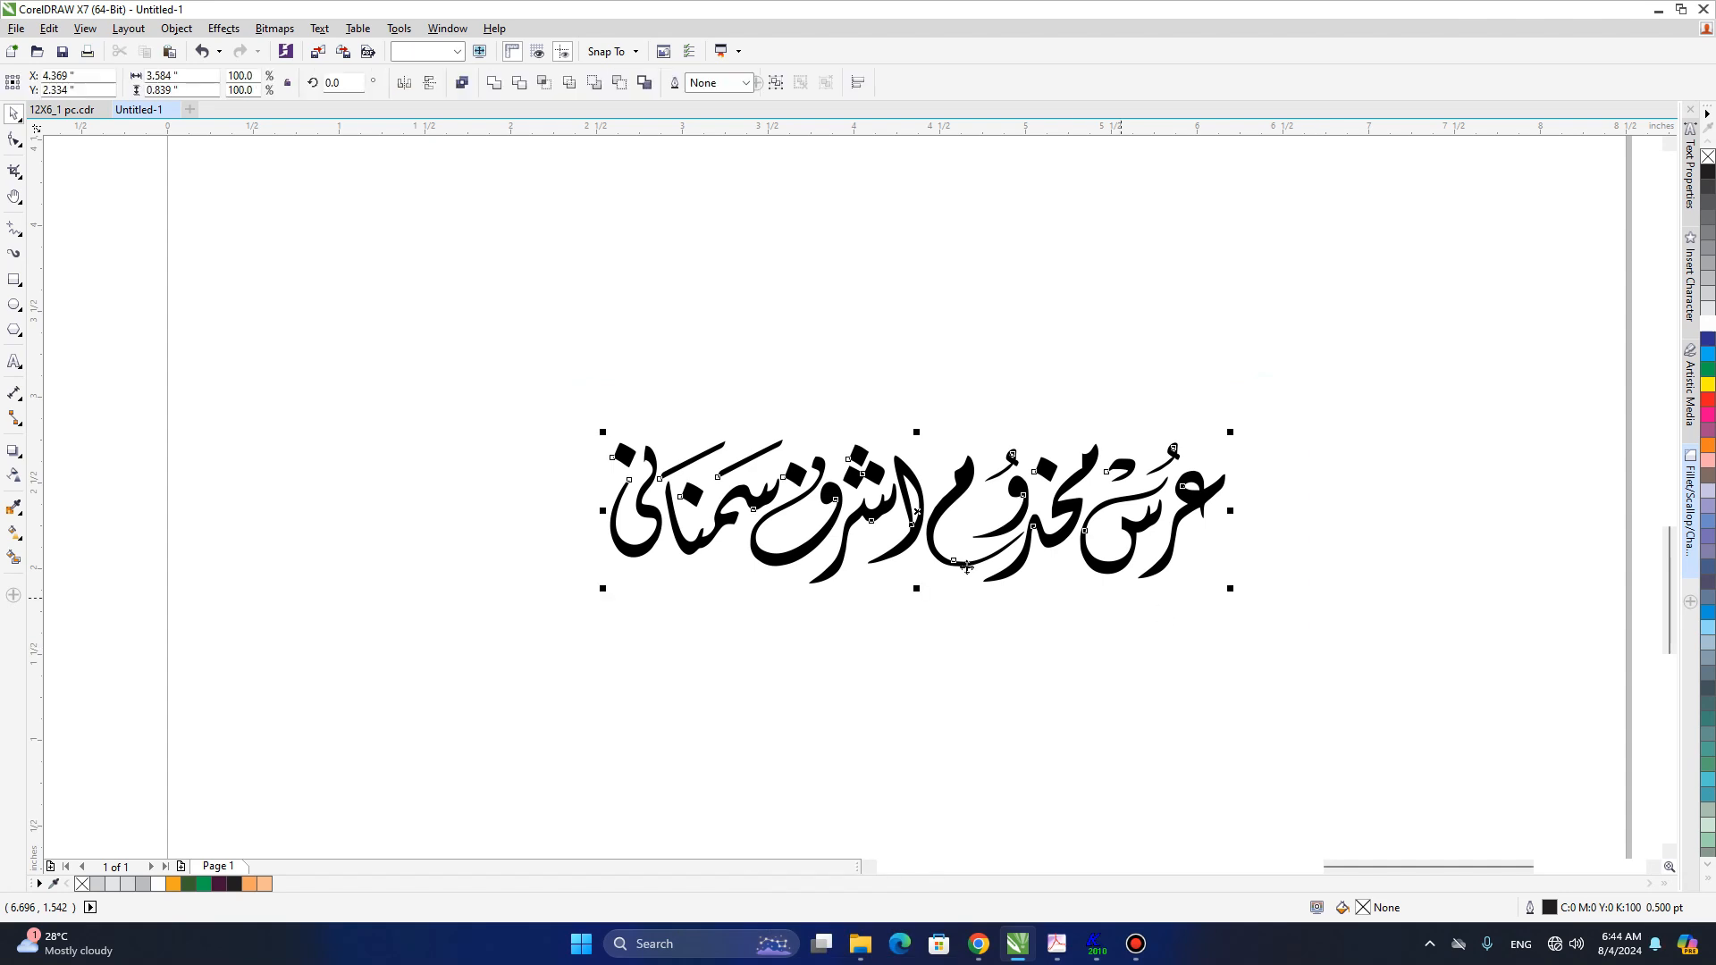
click(785, 337)
- Shrink the diamond dot above the final نی of سمنانی proportionally
scroll(632, 467, up, 2)
click(600, 443)
drag(648, 388, 609, 460)
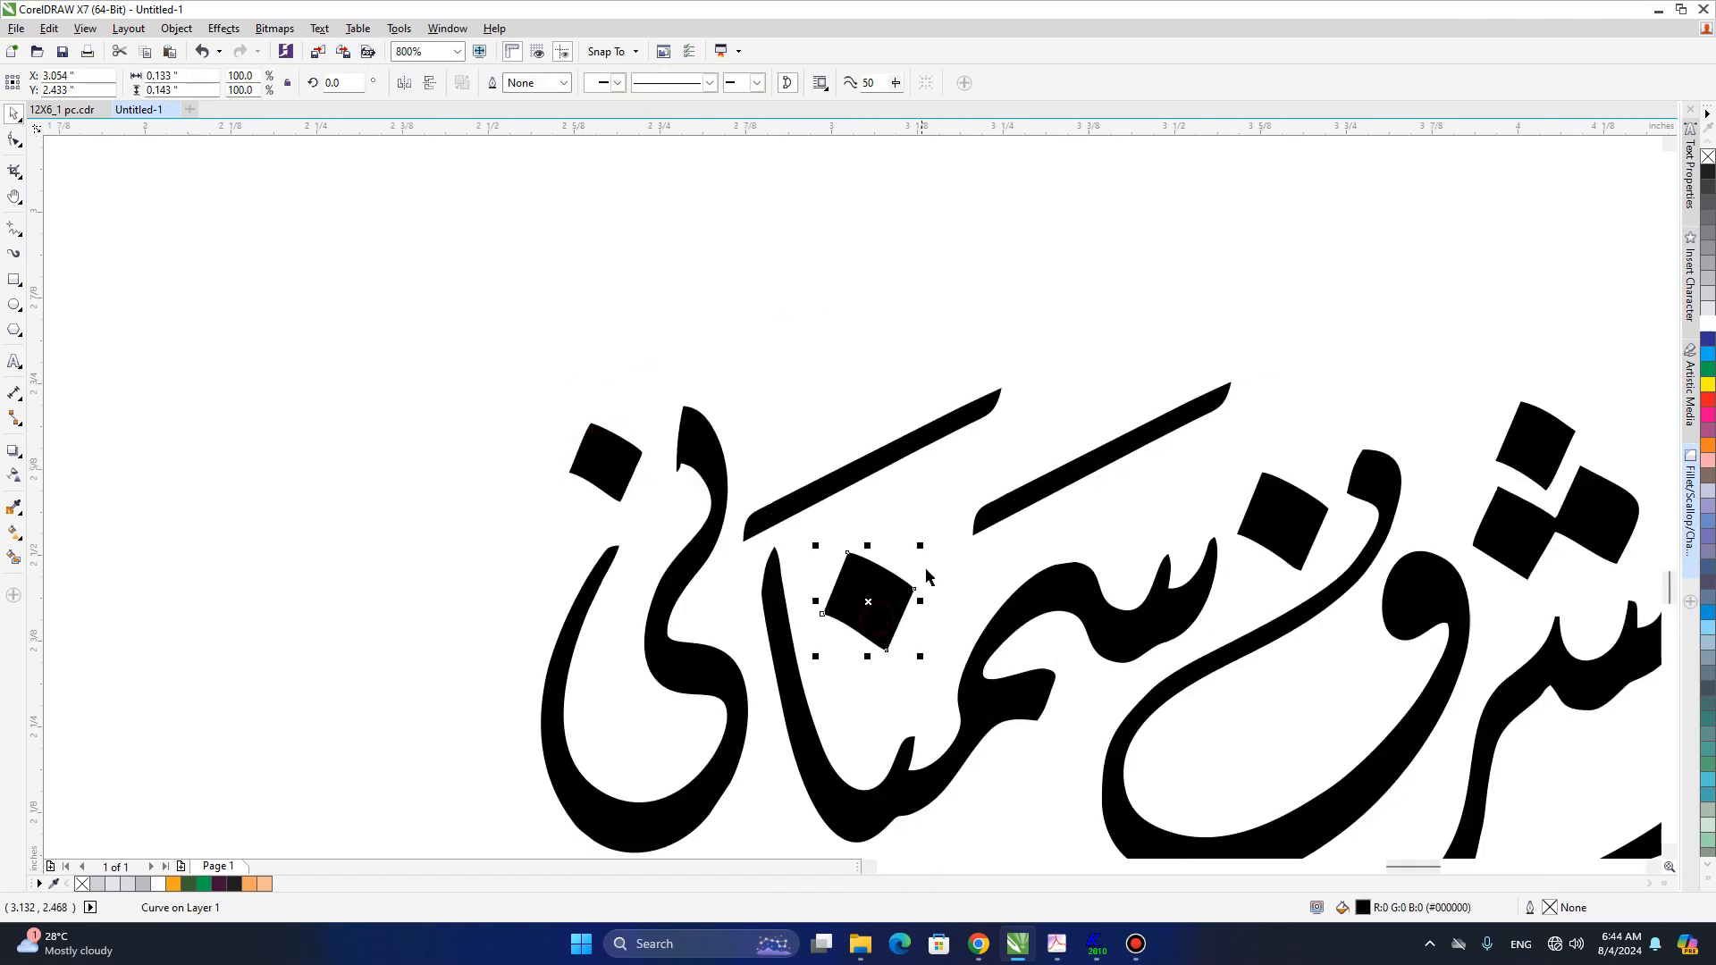
- Shrink the diamond dot of the middle ن in سمنانی and the dot of ف proportionally, and nudge the ف dot into place
drag(922, 547, 906, 562)
click(1300, 518)
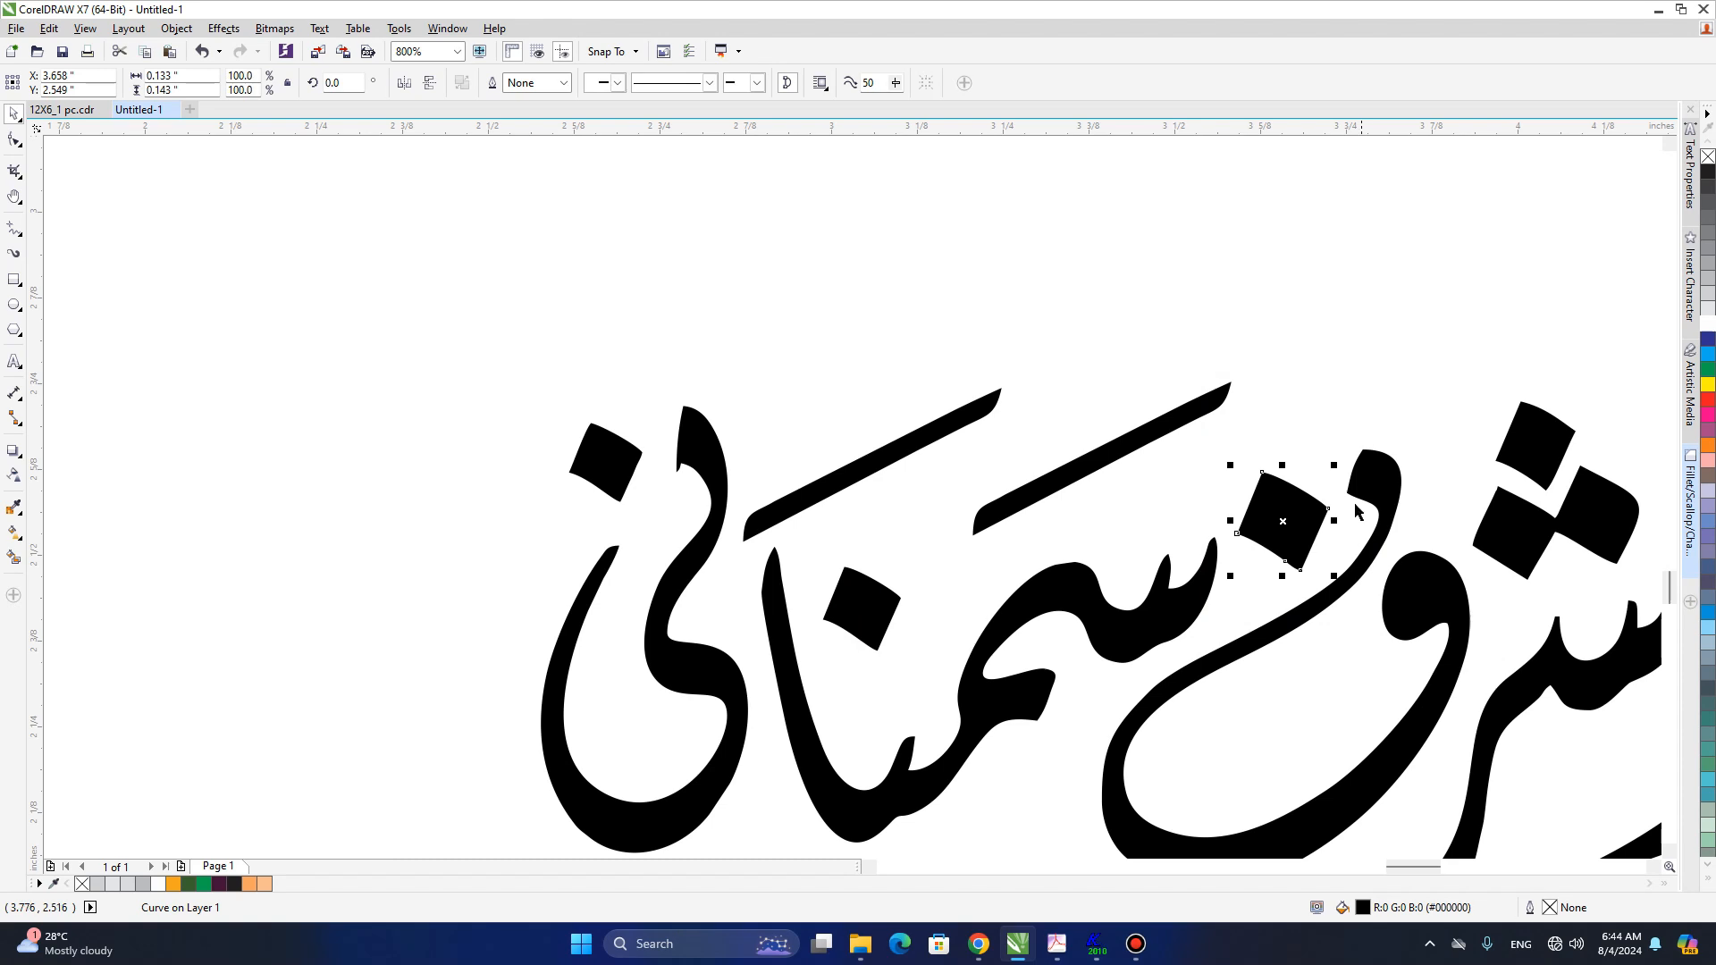
drag(1335, 466, 1323, 479)
drag(1277, 529, 1288, 530)
- Shrink the cluster of dots above the ش of اشرف and move its dots into better positions
key(h)
drag(1439, 551, 856, 436)
key(space)
drag(1099, 230, 882, 503)
drag(1061, 279, 1060, 294)
drag(1011, 405, 1019, 422)
scroll(1040, 417, down, 2)
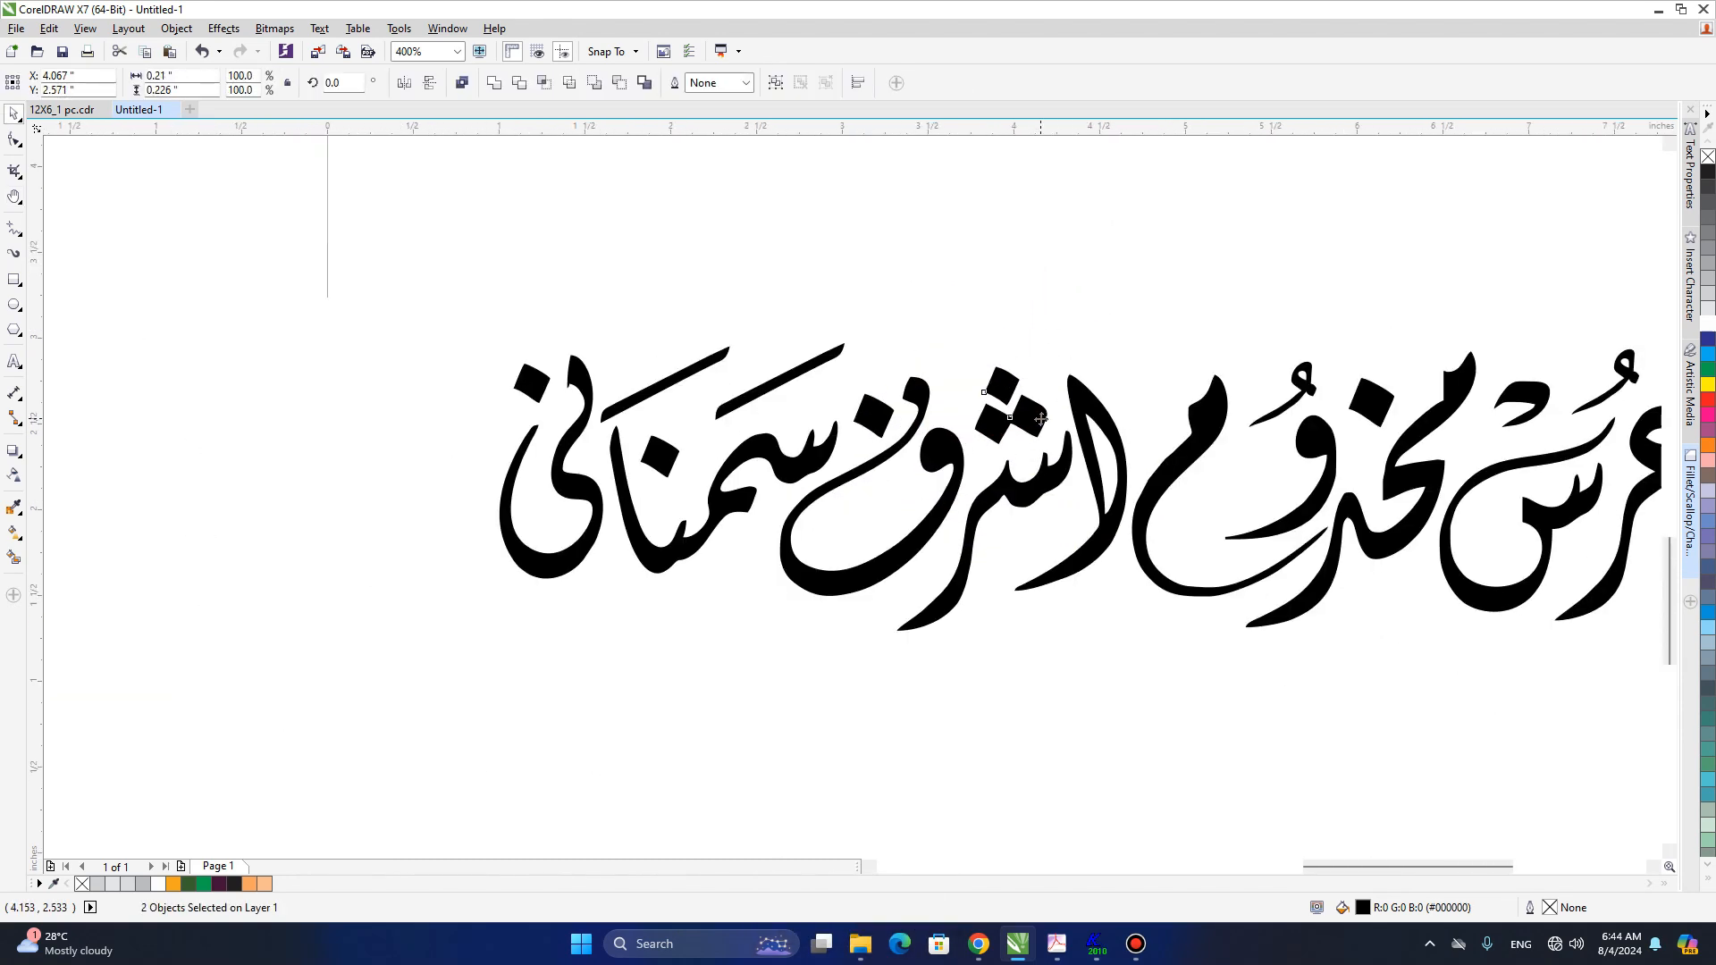
- Group all the pieces of the calligraphy title into one object
click(801, 340)
drag(1501, 339, 582, 613)
key(ctrl+g)
key(h)
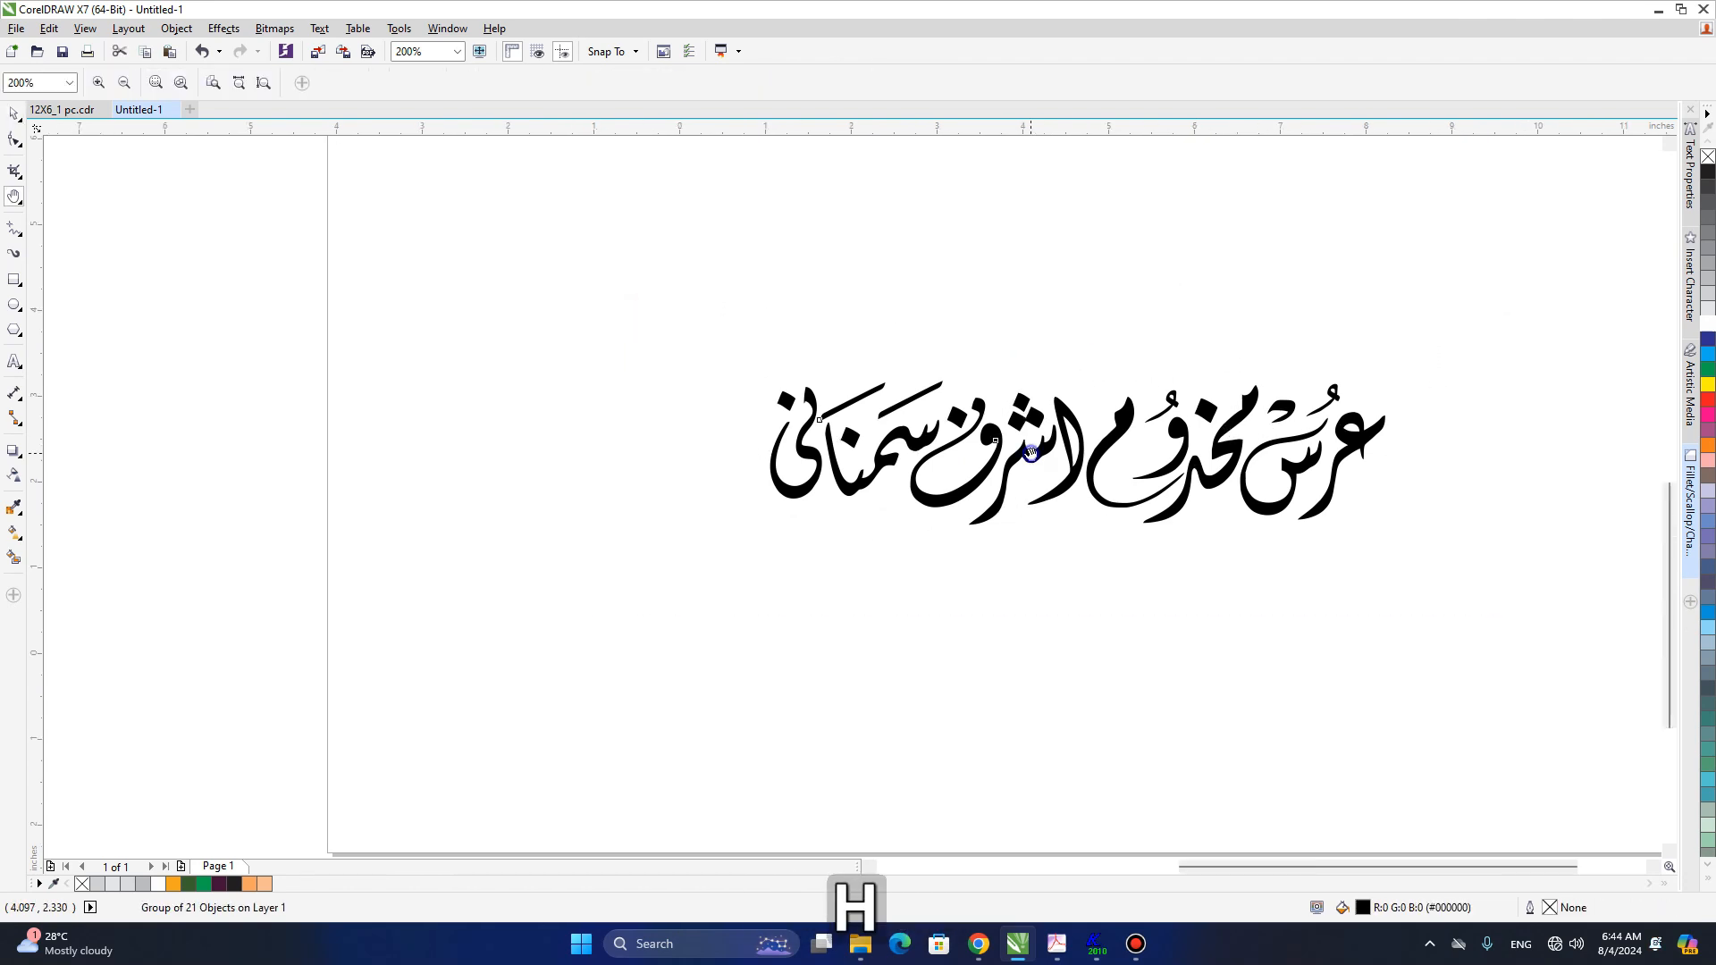
scroll(1030, 453, down, 1)
key(space)
click(938, 540)
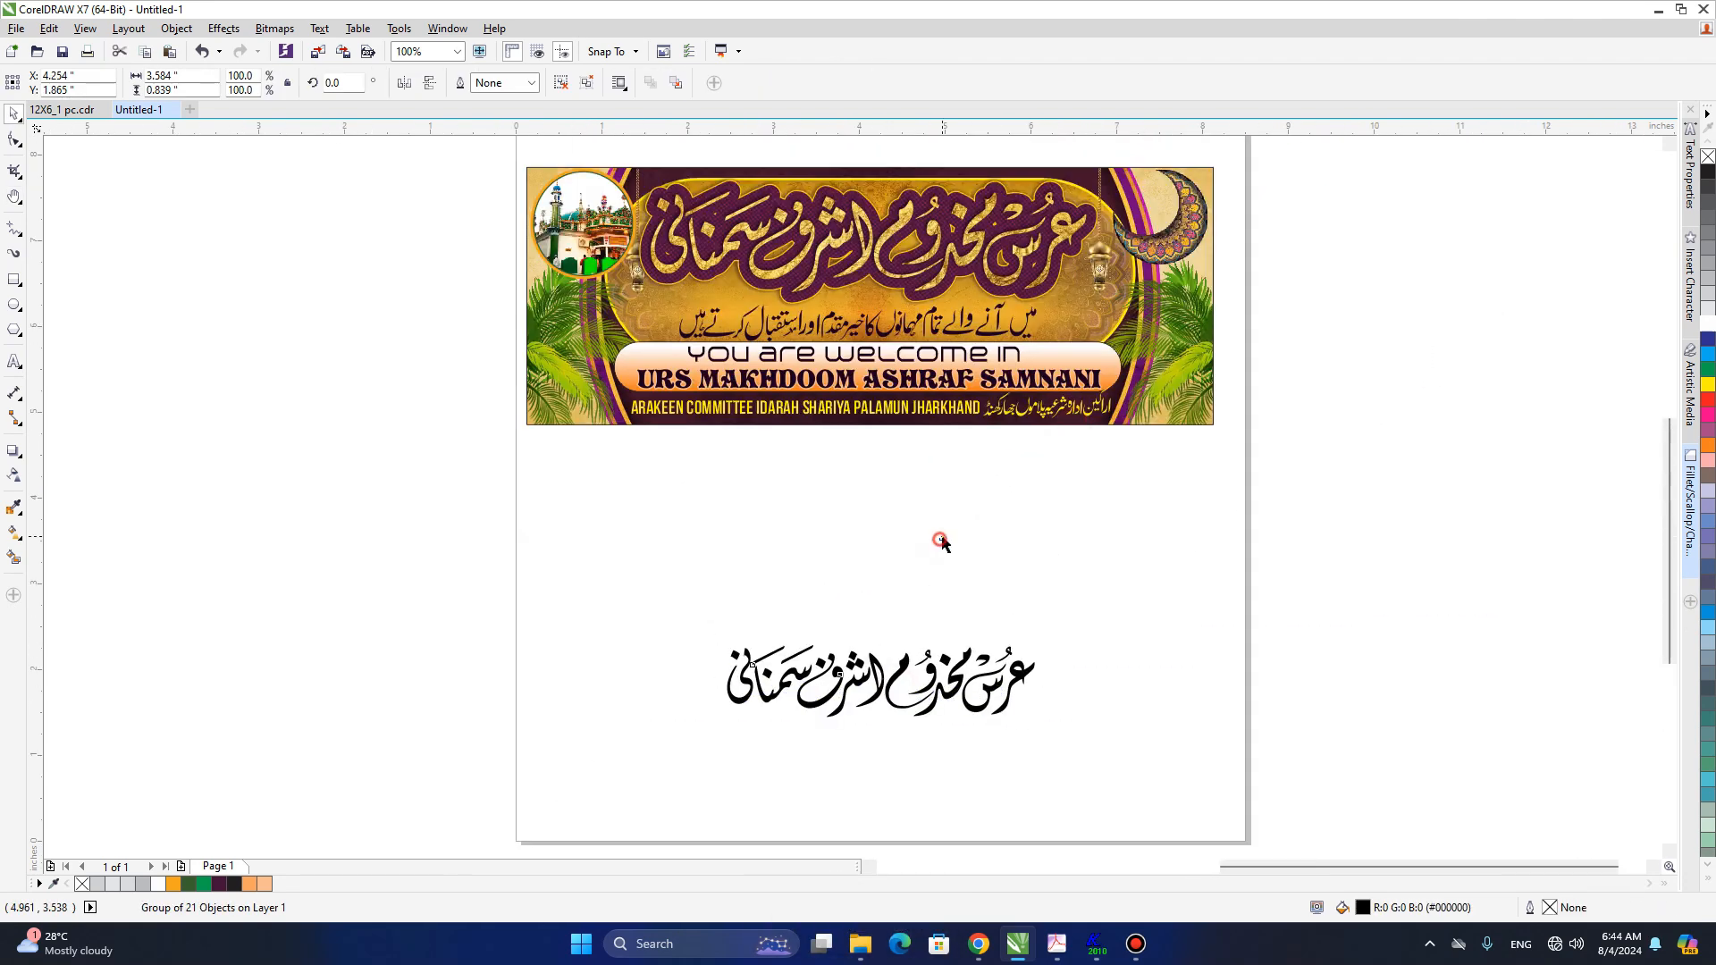
- Draw a rectangle below the reference banner and set its size to 8 × 3 inches
key(h)
drag(850, 539, 942, 643)
key(space)
click(633, 288)
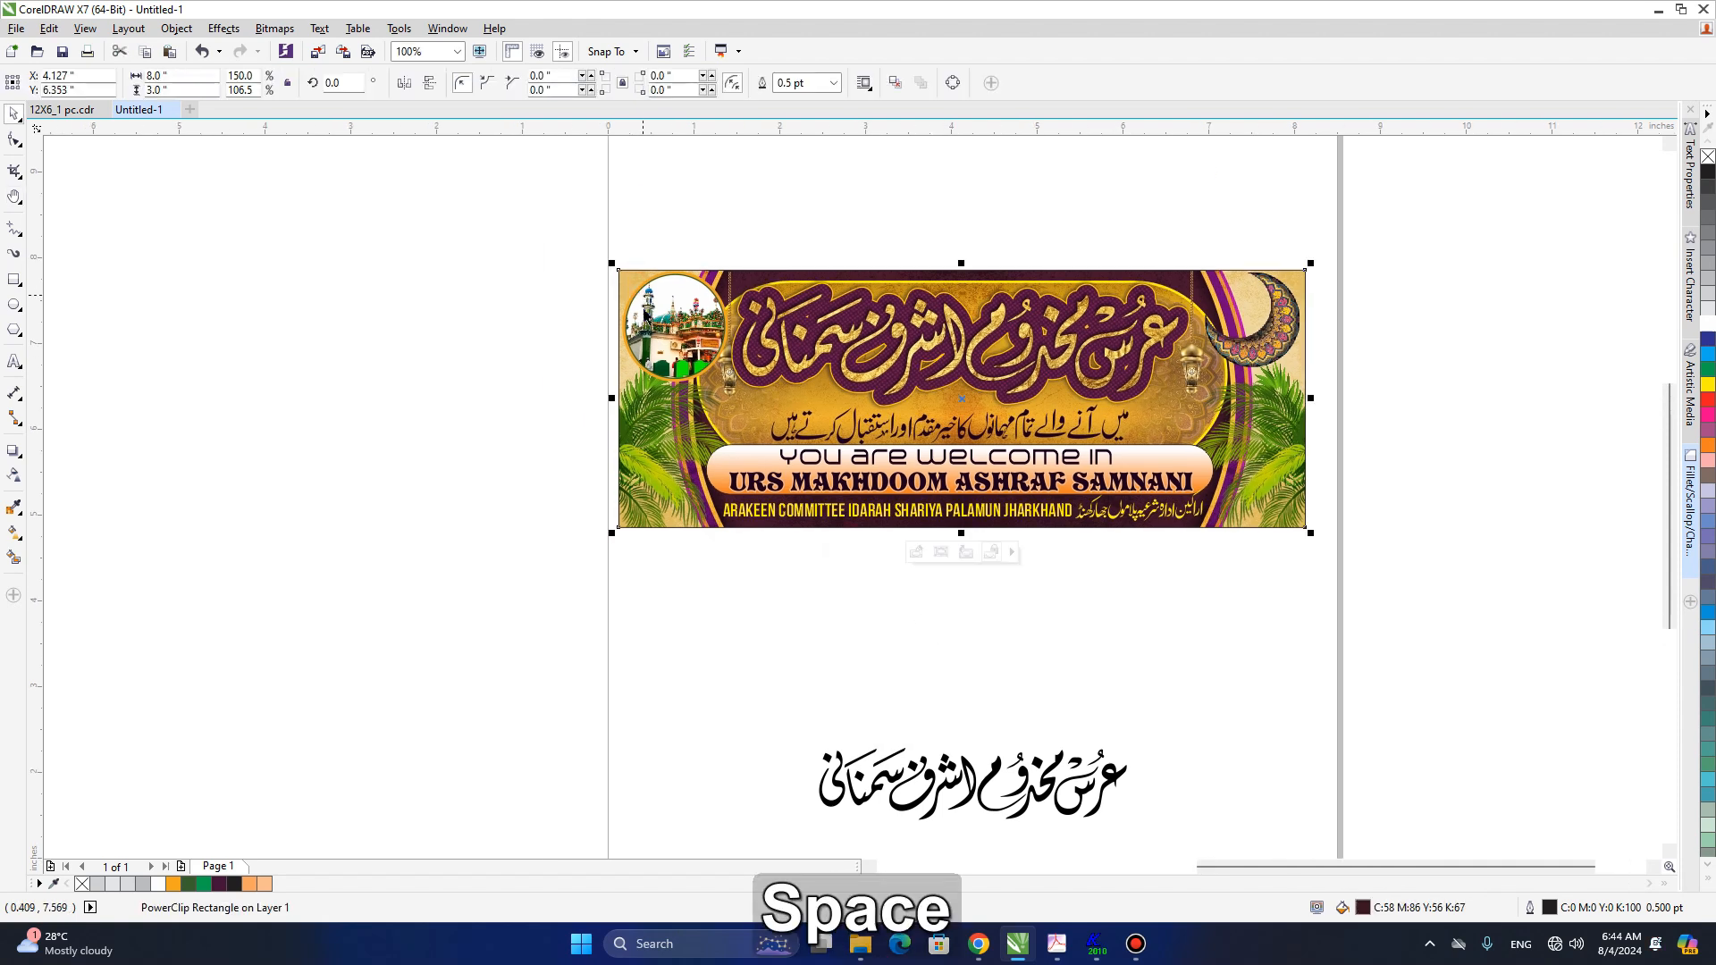
click(14, 279)
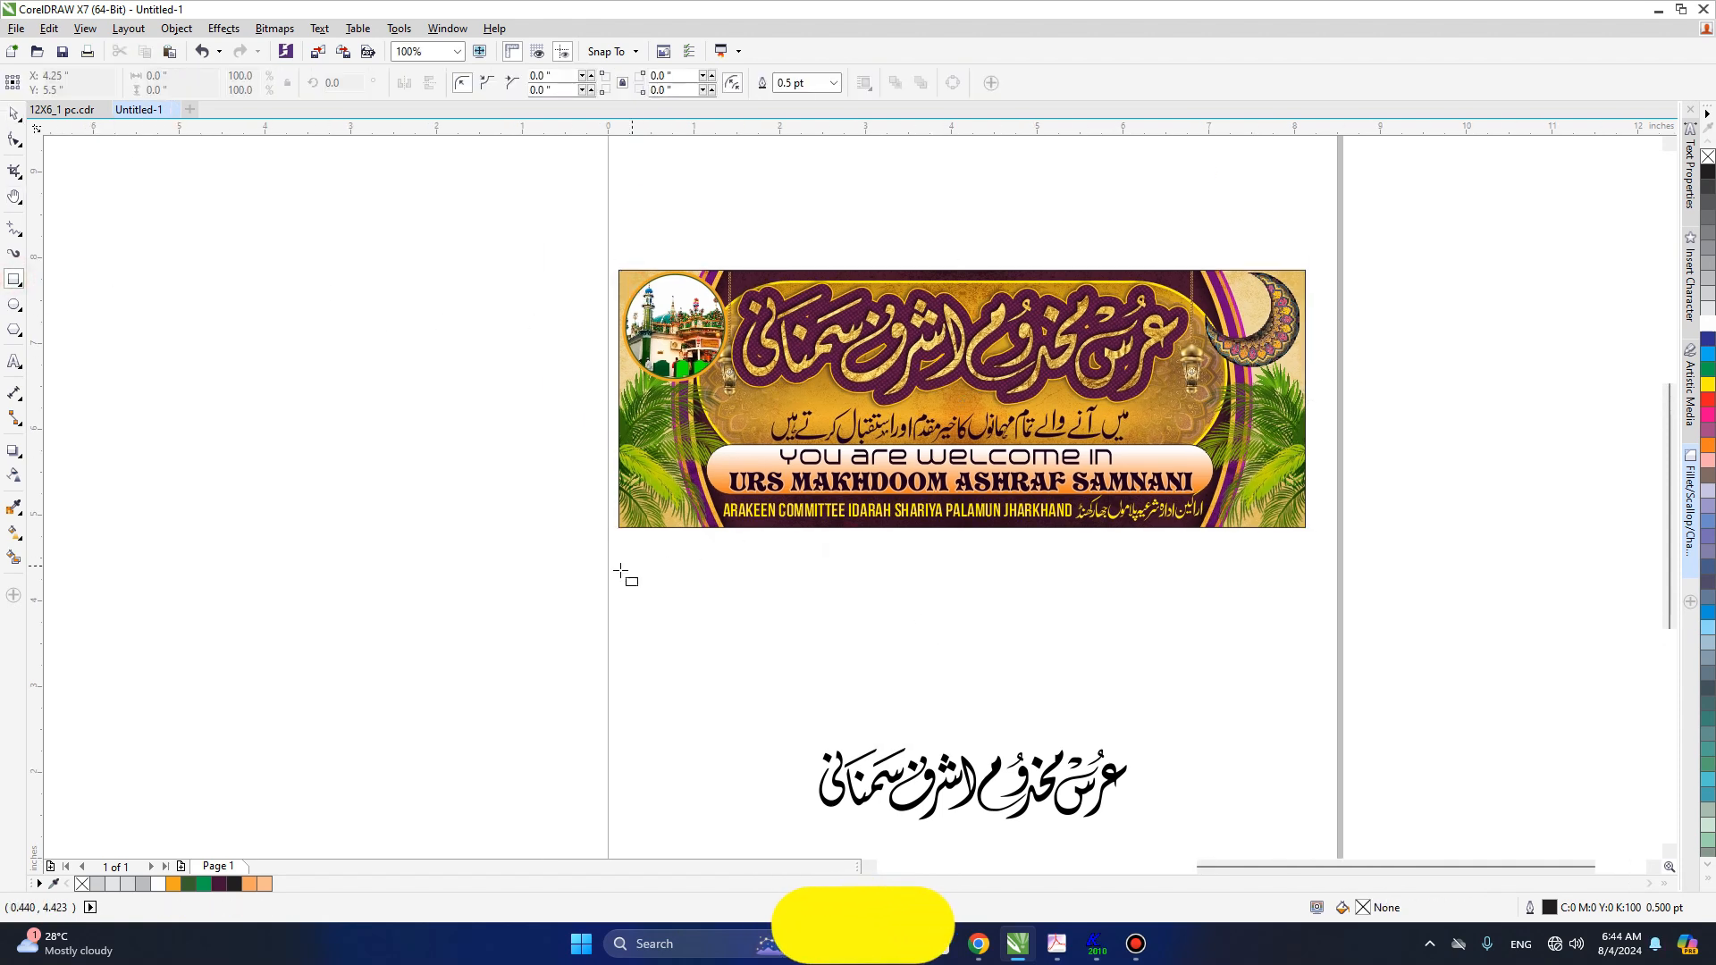
drag(622, 572, 1037, 728)
double_click(179, 75)
text(8)
key(Tab)
text(3)
key(Return)
- Draw a tall ellipse about 6.13 × 6.97 inches and centre it on the 8 × 3 inch rectangle
scroll(858, 572, down, 2)
key(space)
drag(829, 650, 1000, 692)
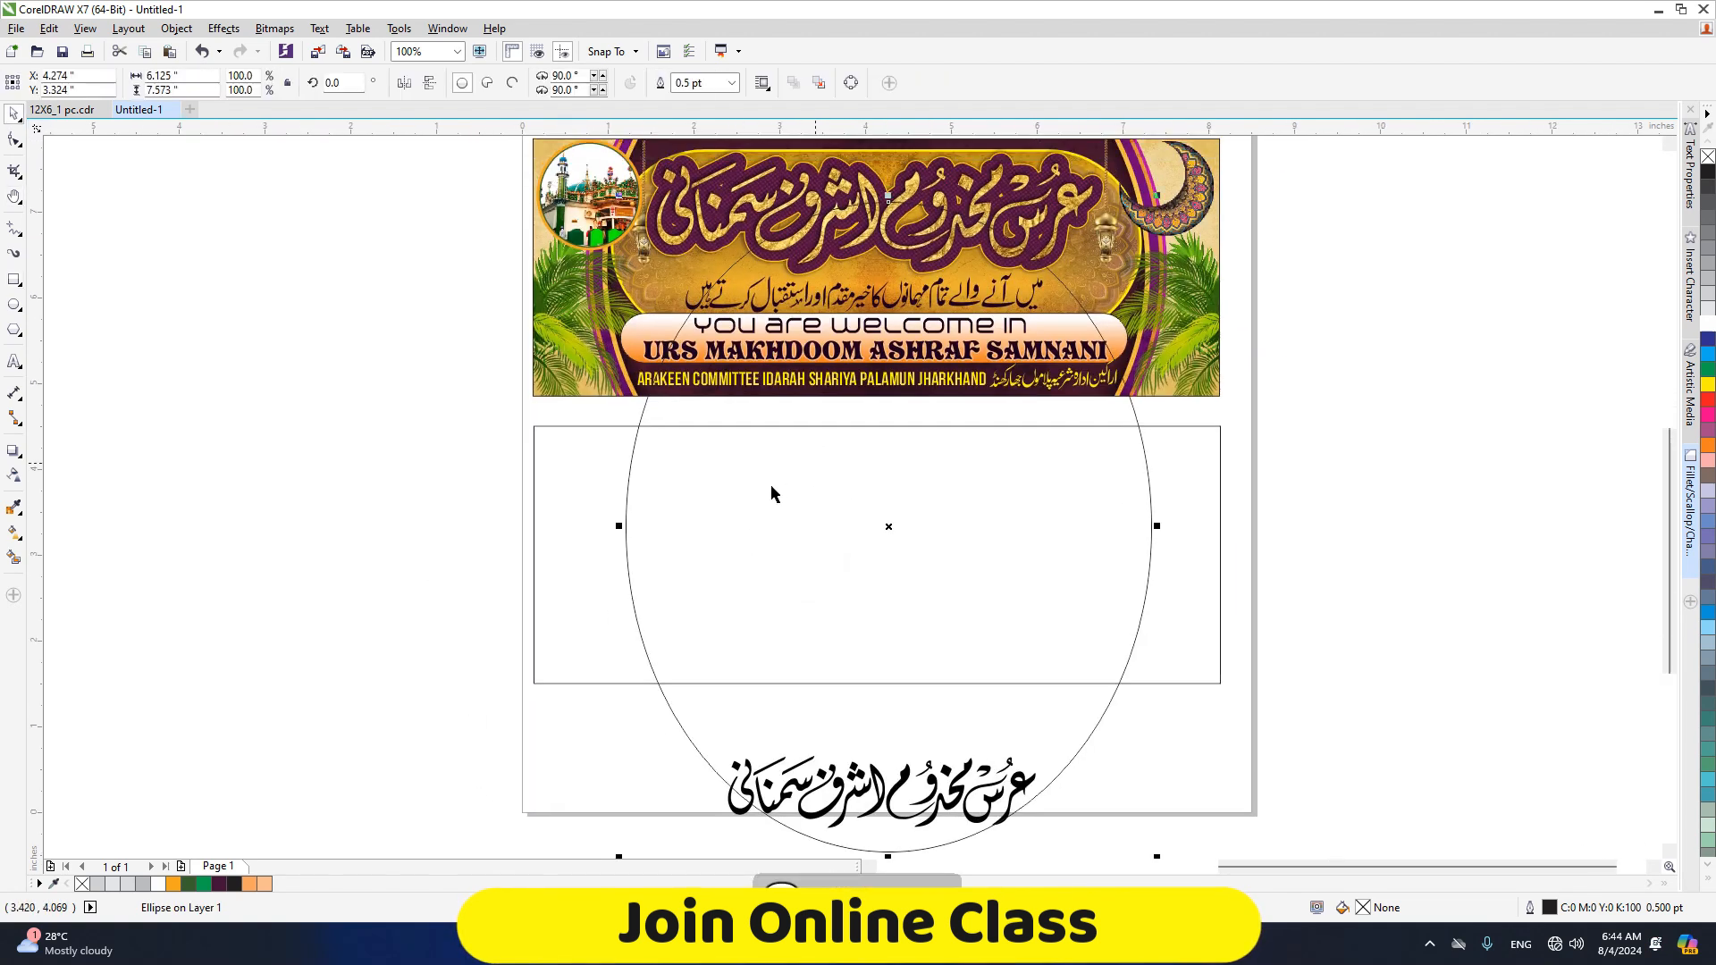
shift+click(581, 427)
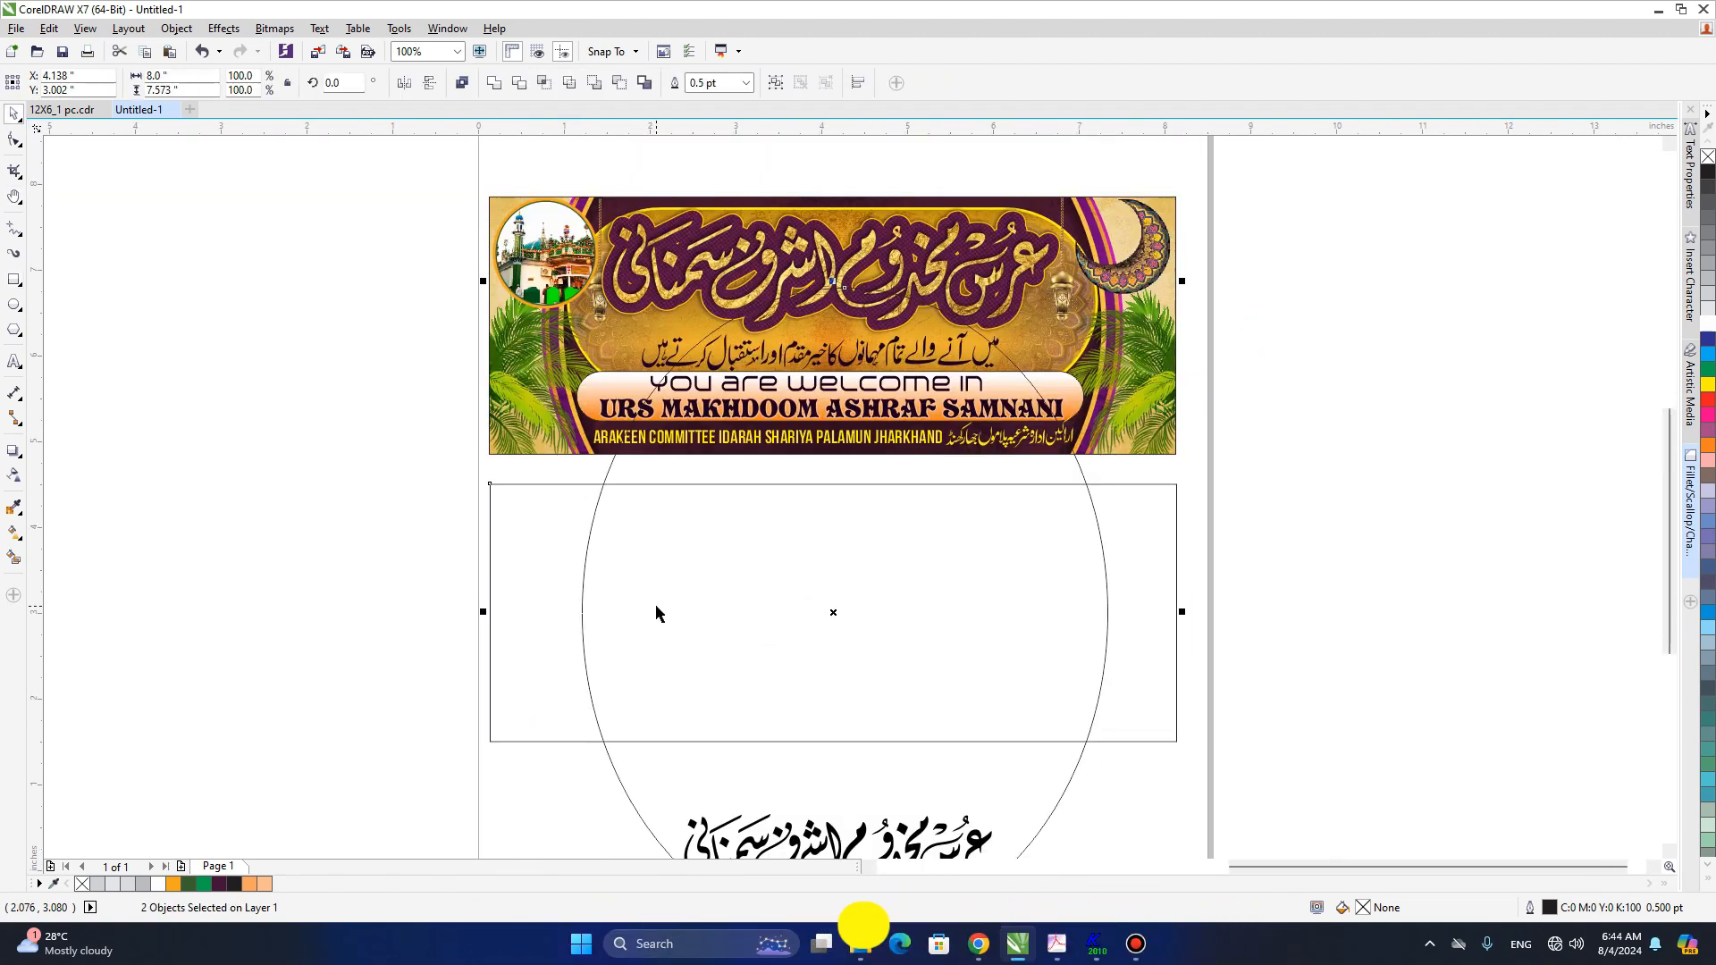
click(596, 504)
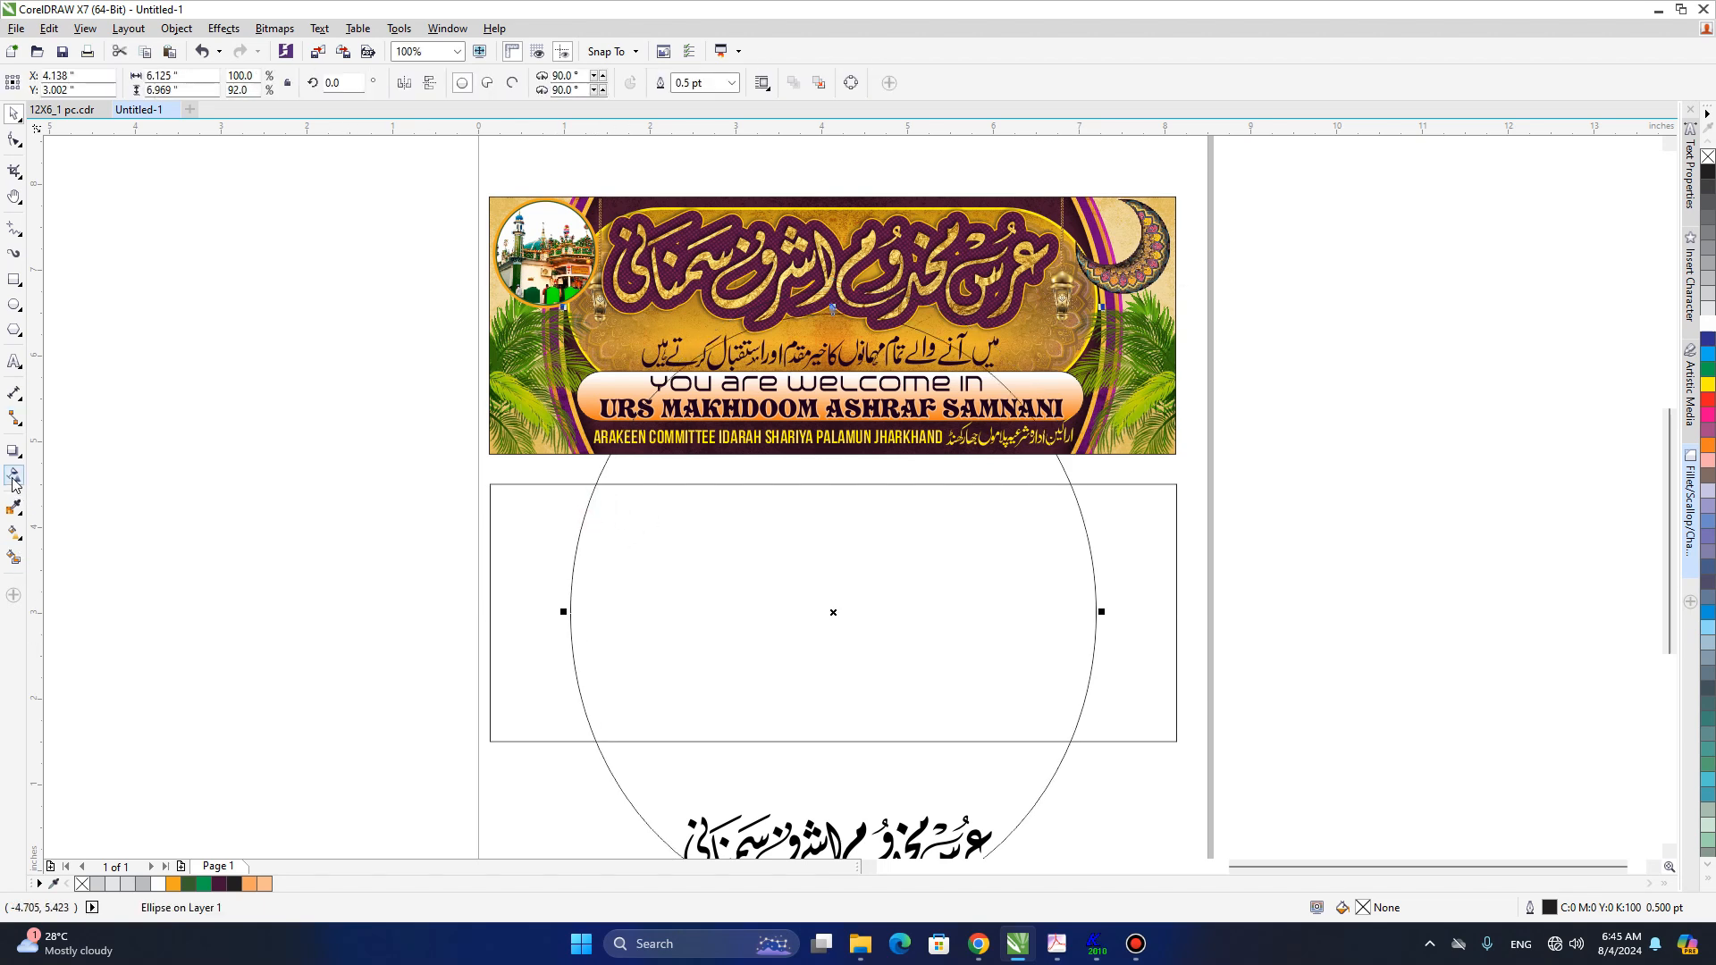
- Smart-fill the rectangle's area left of the ellipse and colour the new shape orange
click(13, 557)
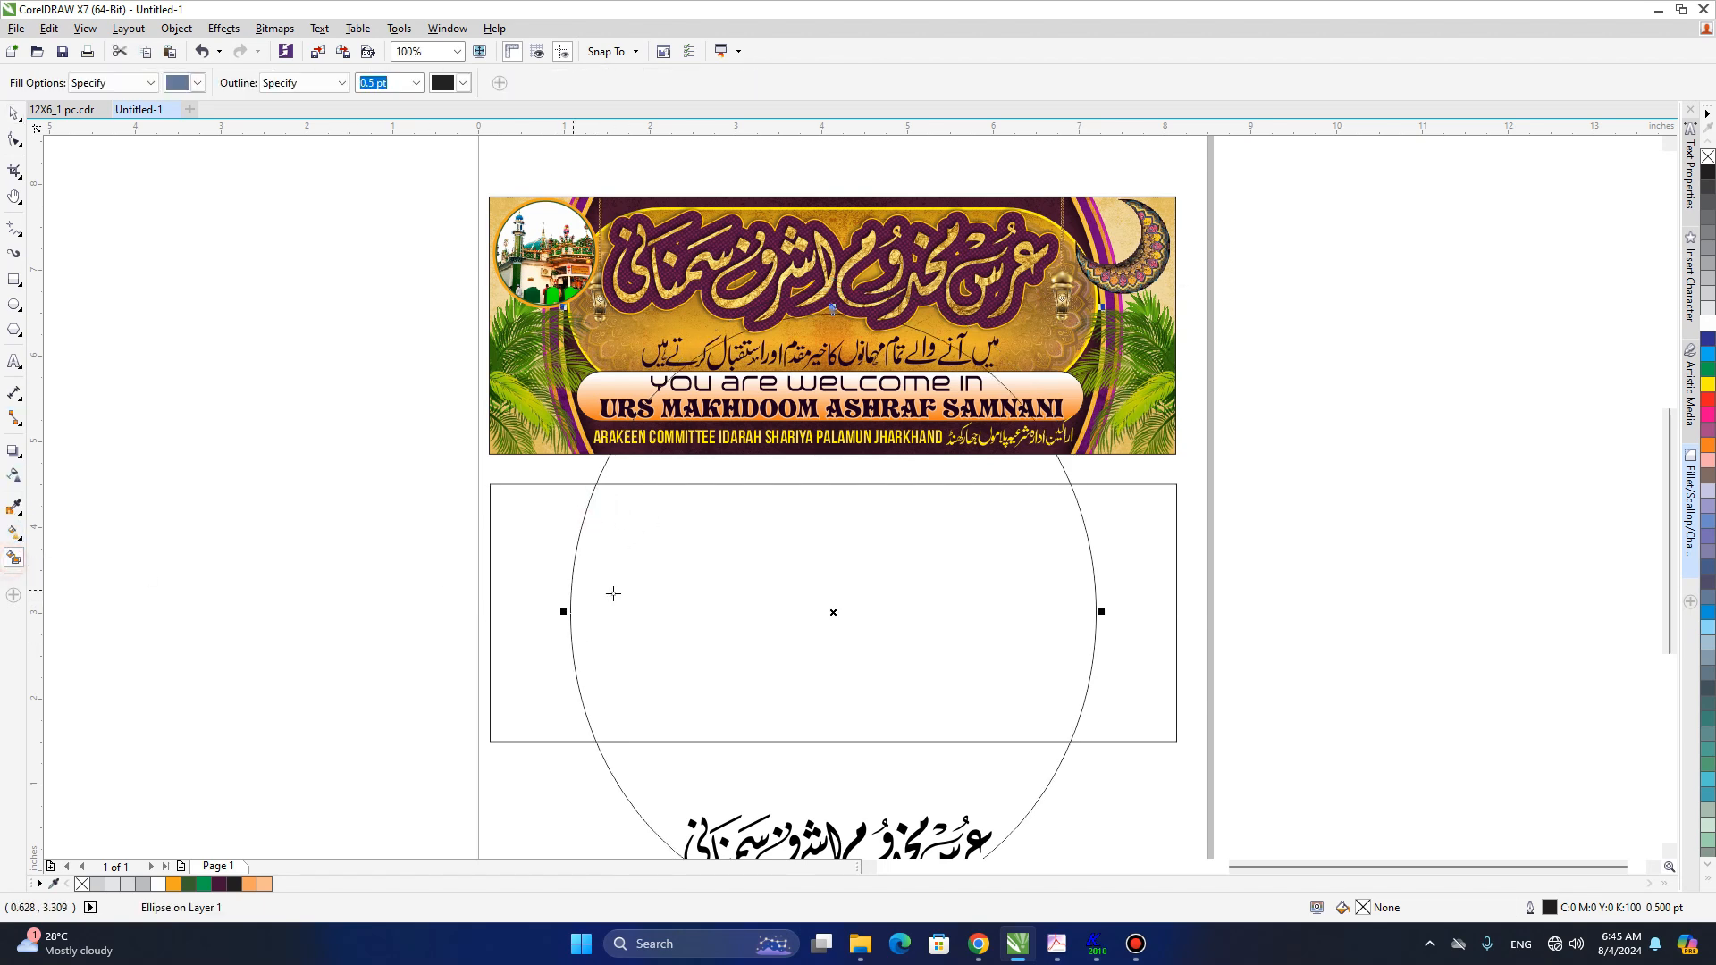
click(537, 566)
key(space)
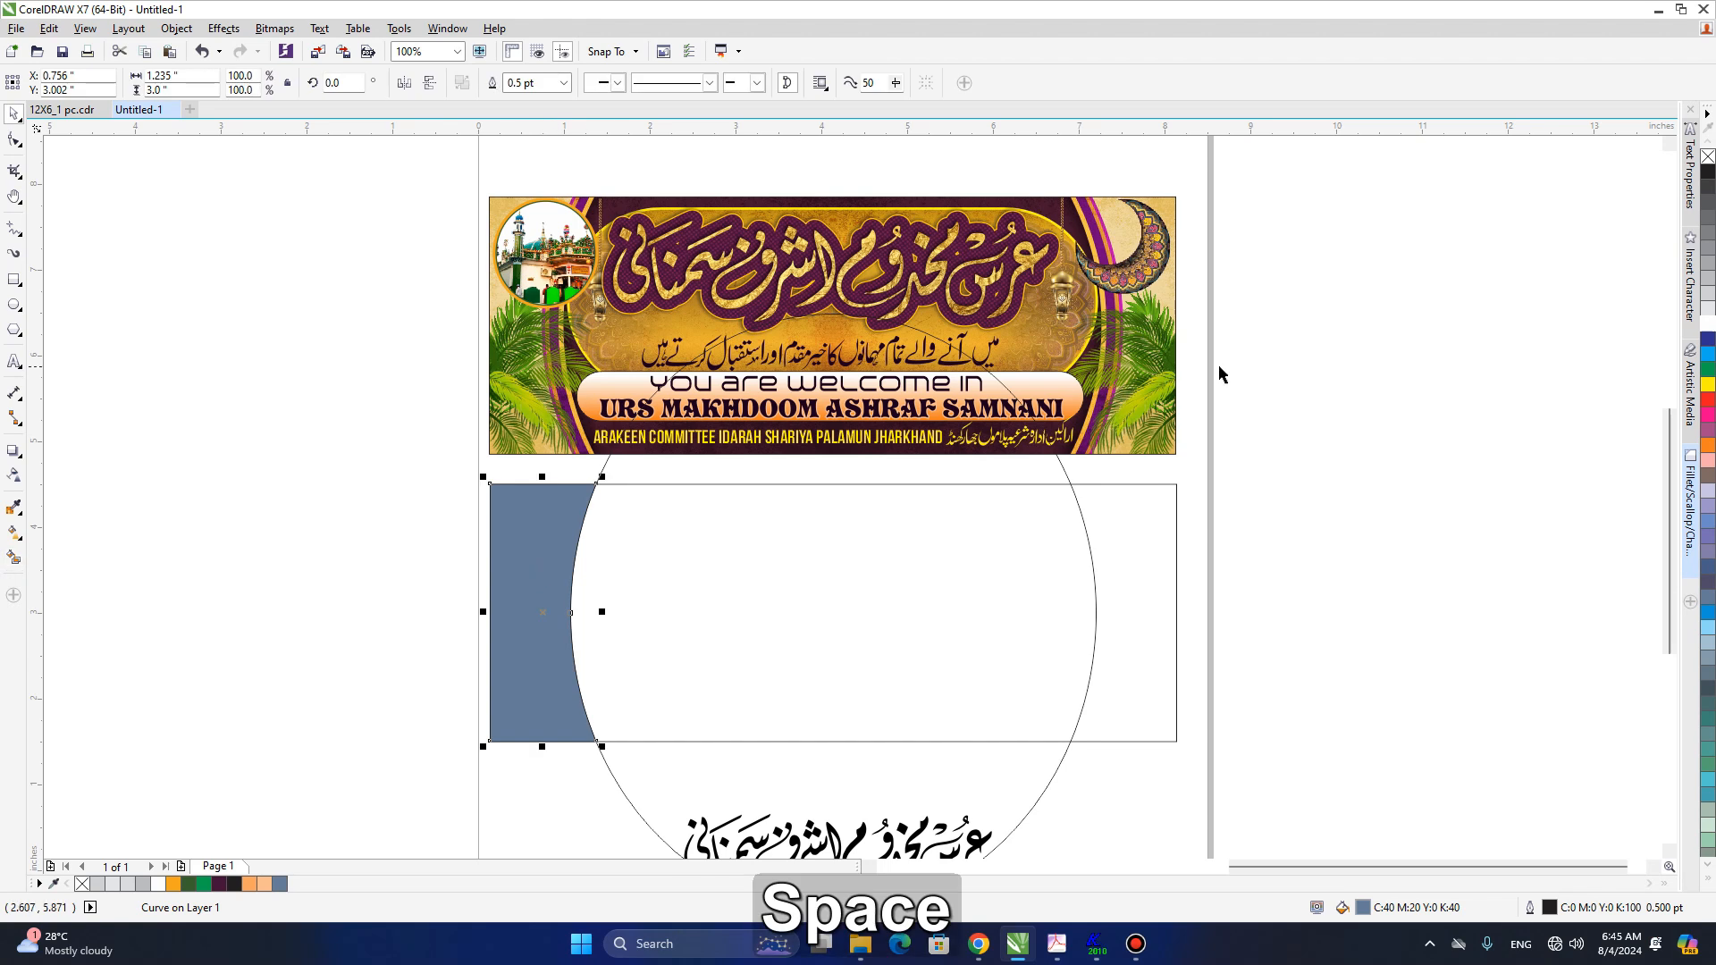
click(1707, 449)
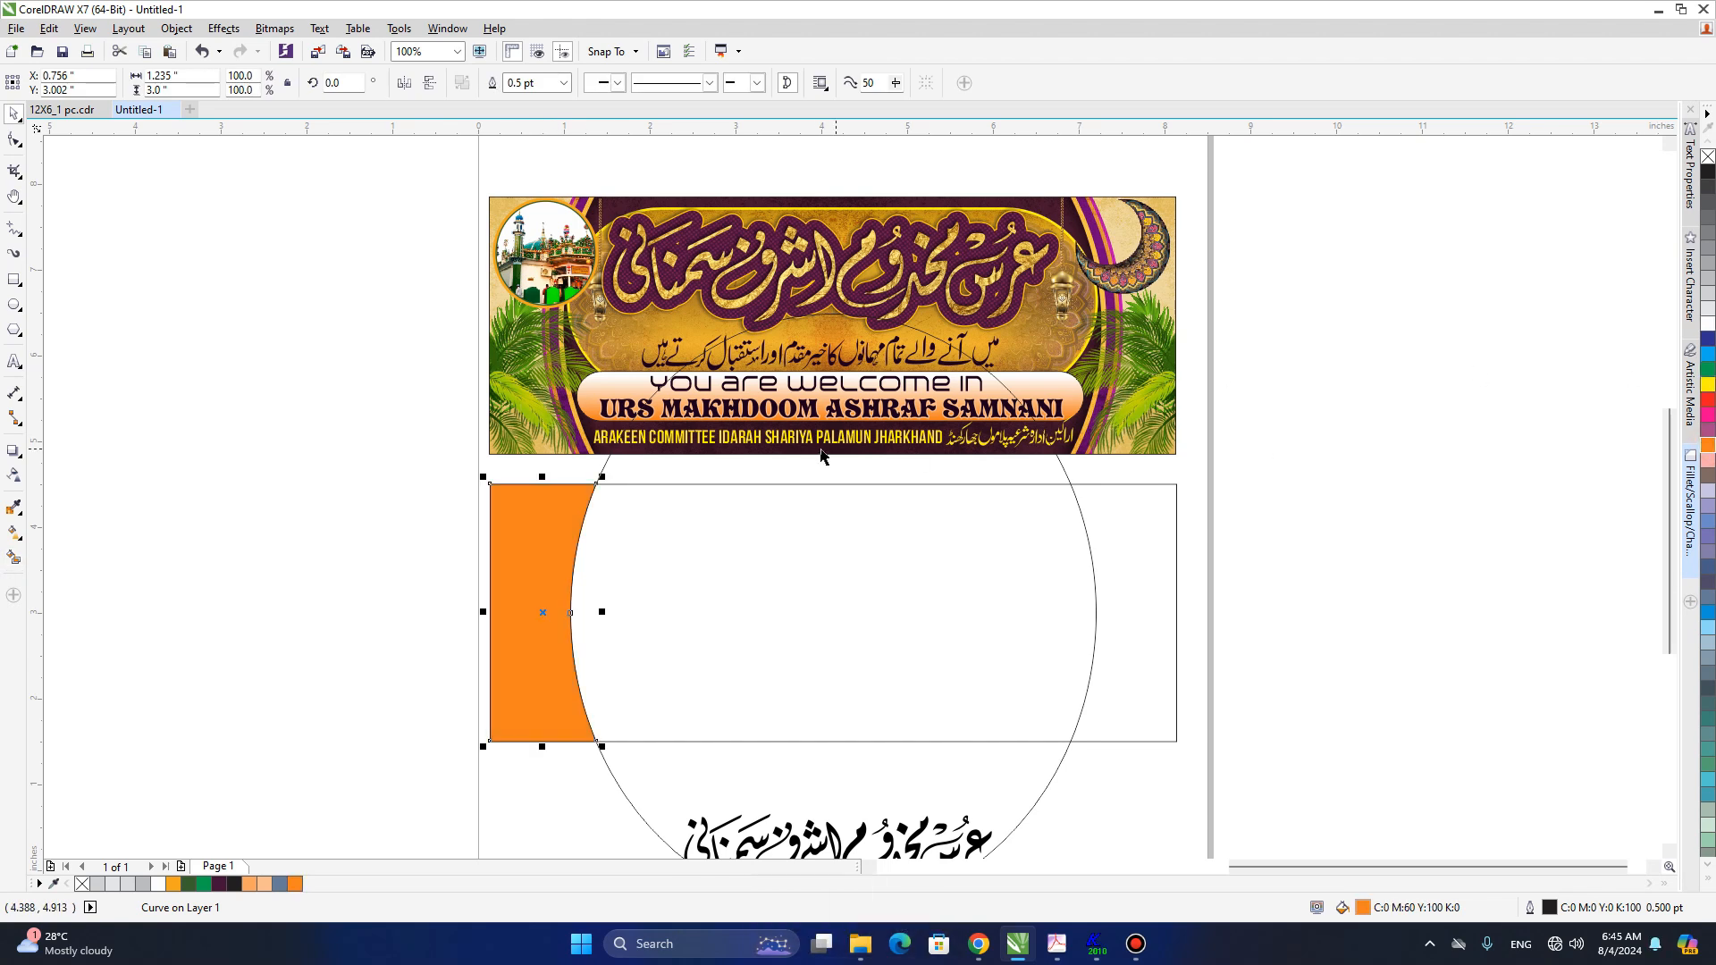
- Change the orange side shape's fill to the amber C4 M30 Y99 K0
scroll(597, 501, up, 3)
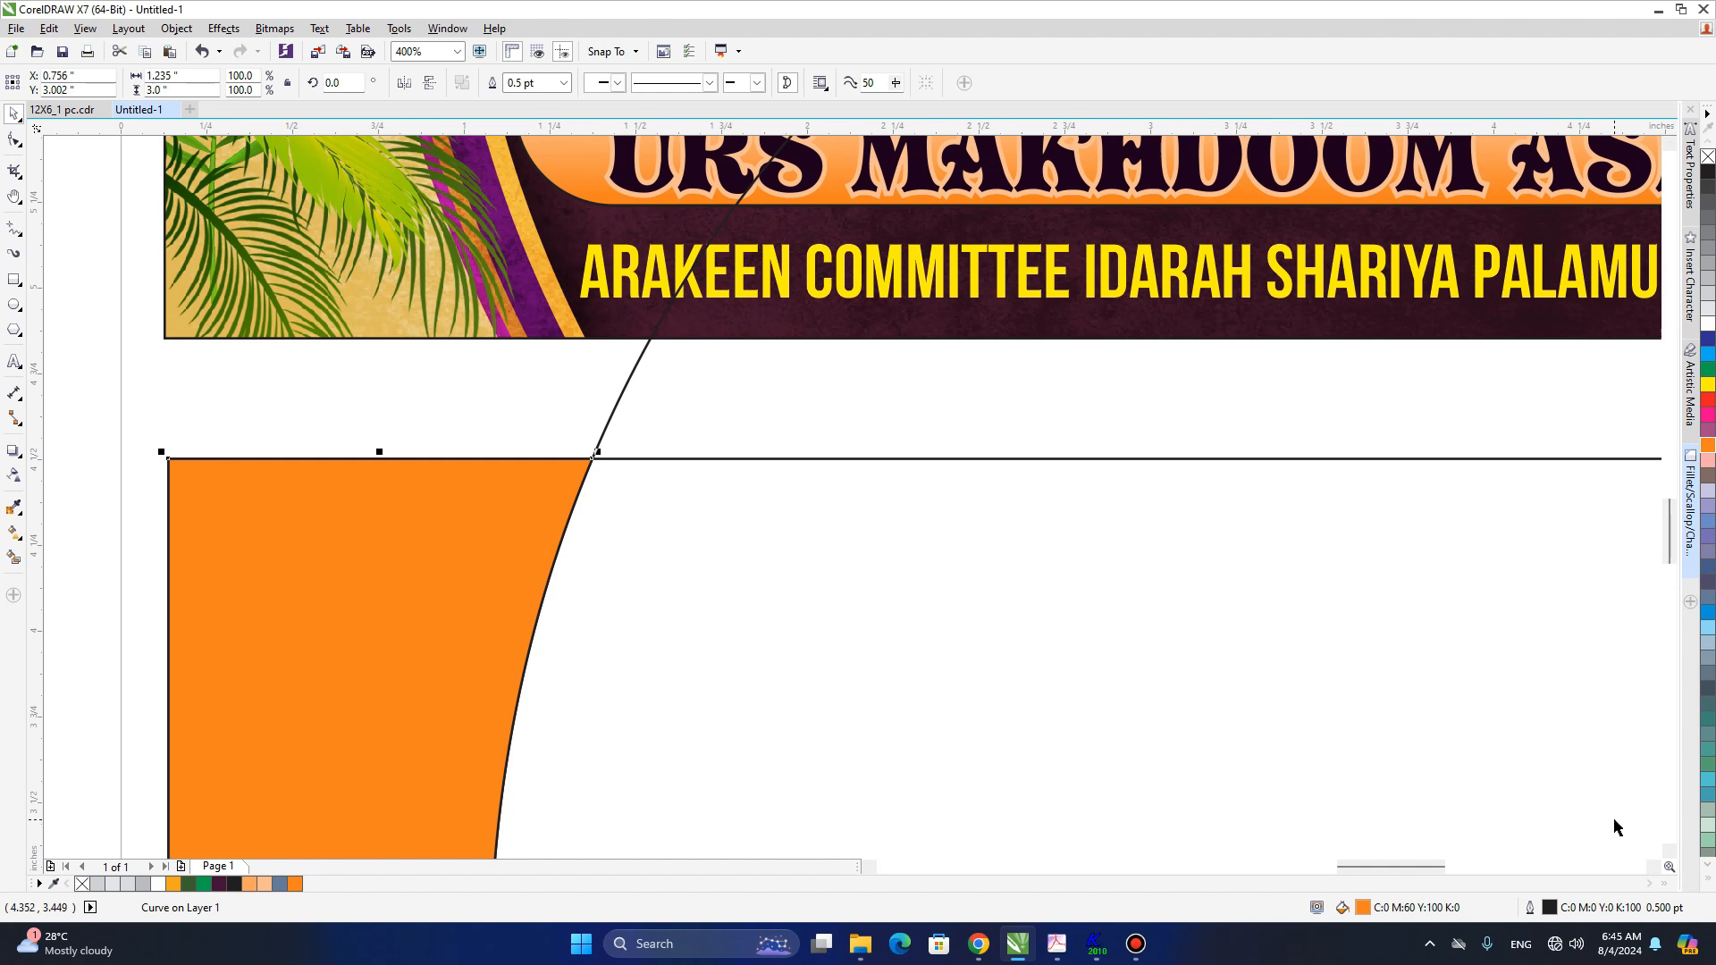
key(shift+F11)
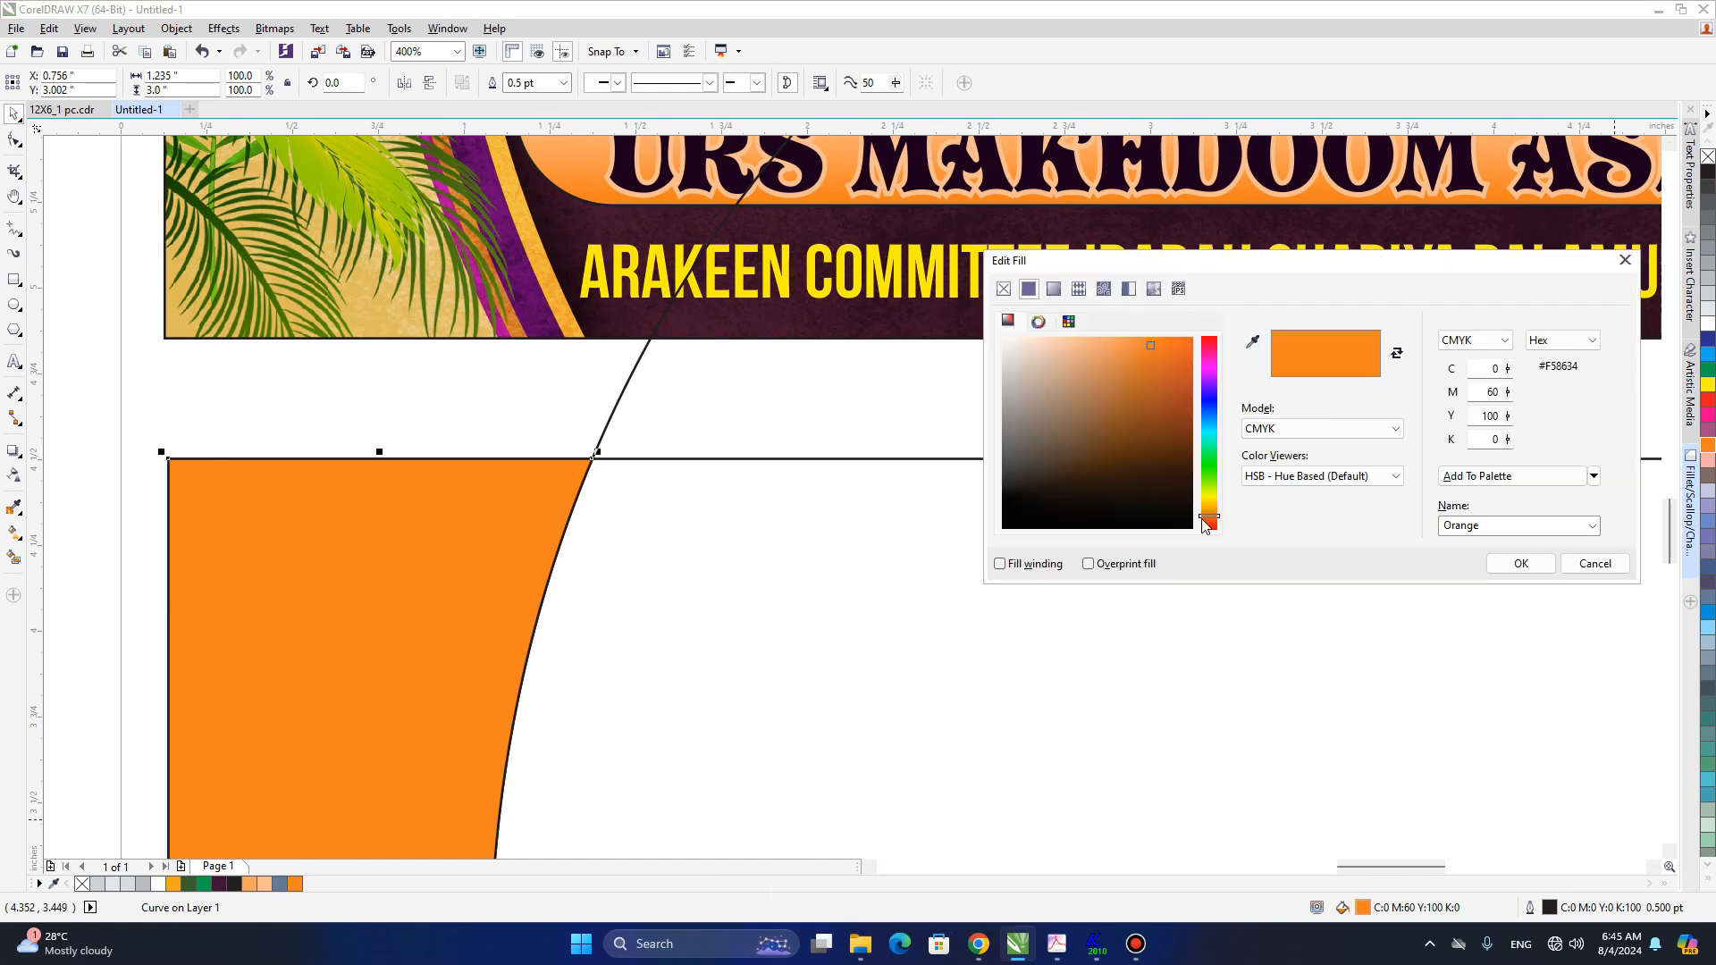
drag(1208, 523, 1208, 518)
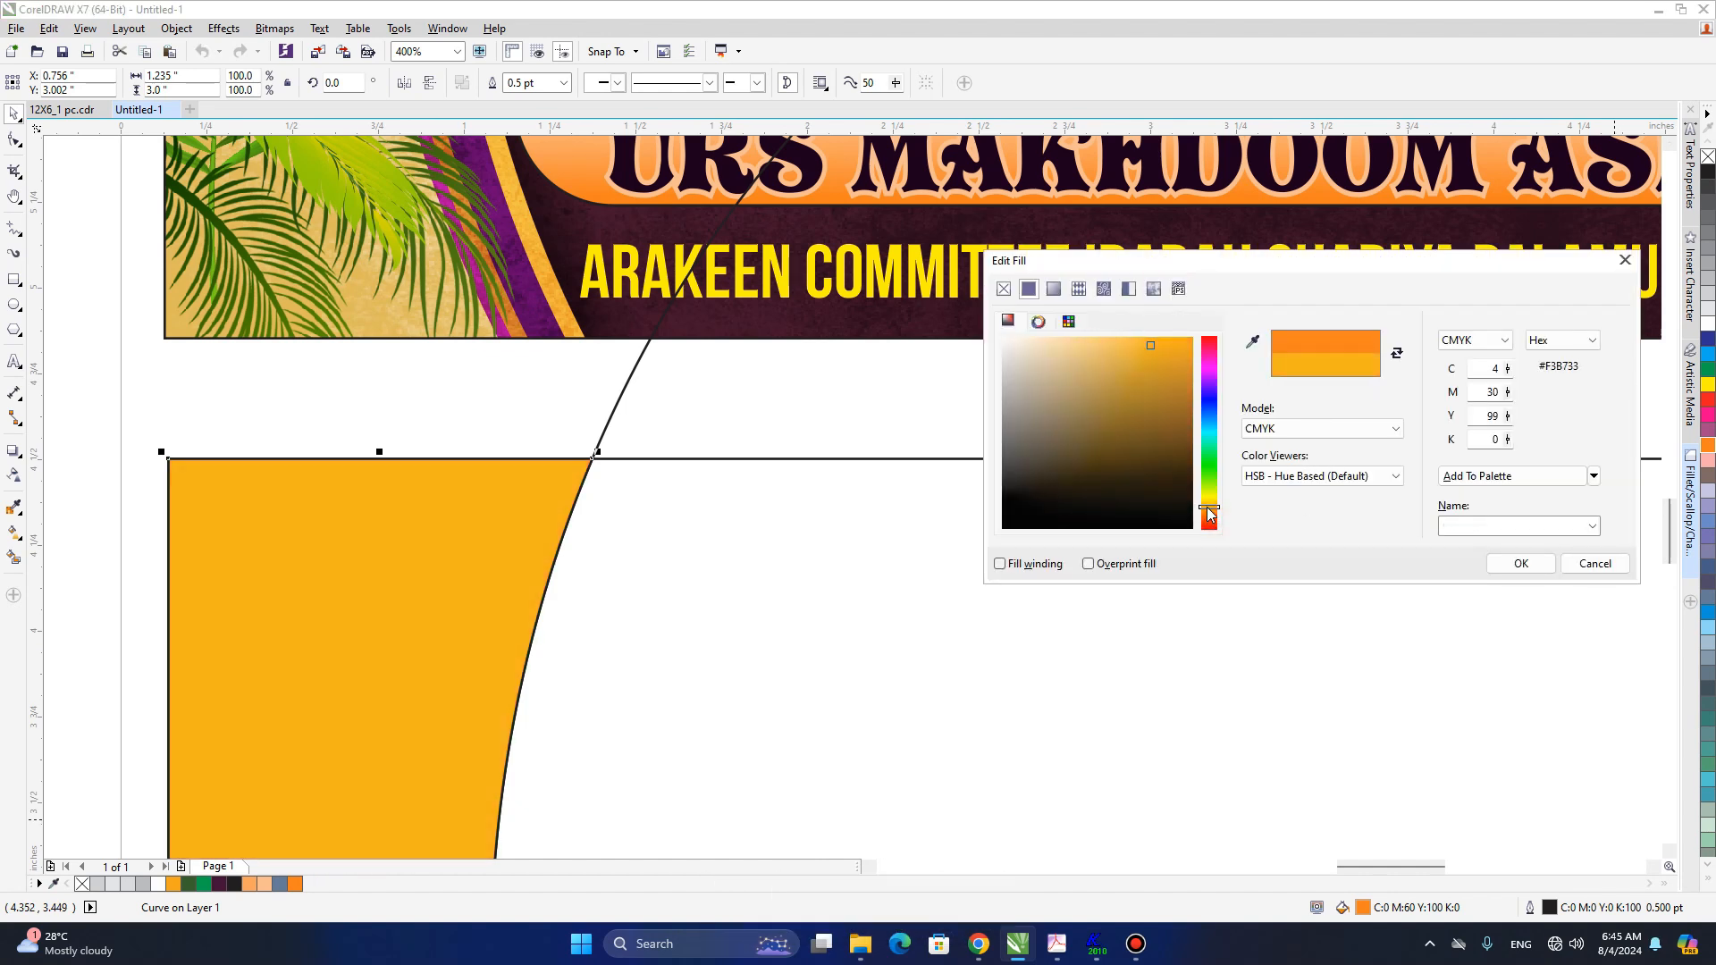
- Make a slightly larger concentric copy of the ellipse, about 6.27 × 7.13 inches
key(h)
right_click(790, 563)
drag(740, 618, 739, 527)
right_click(737, 531)
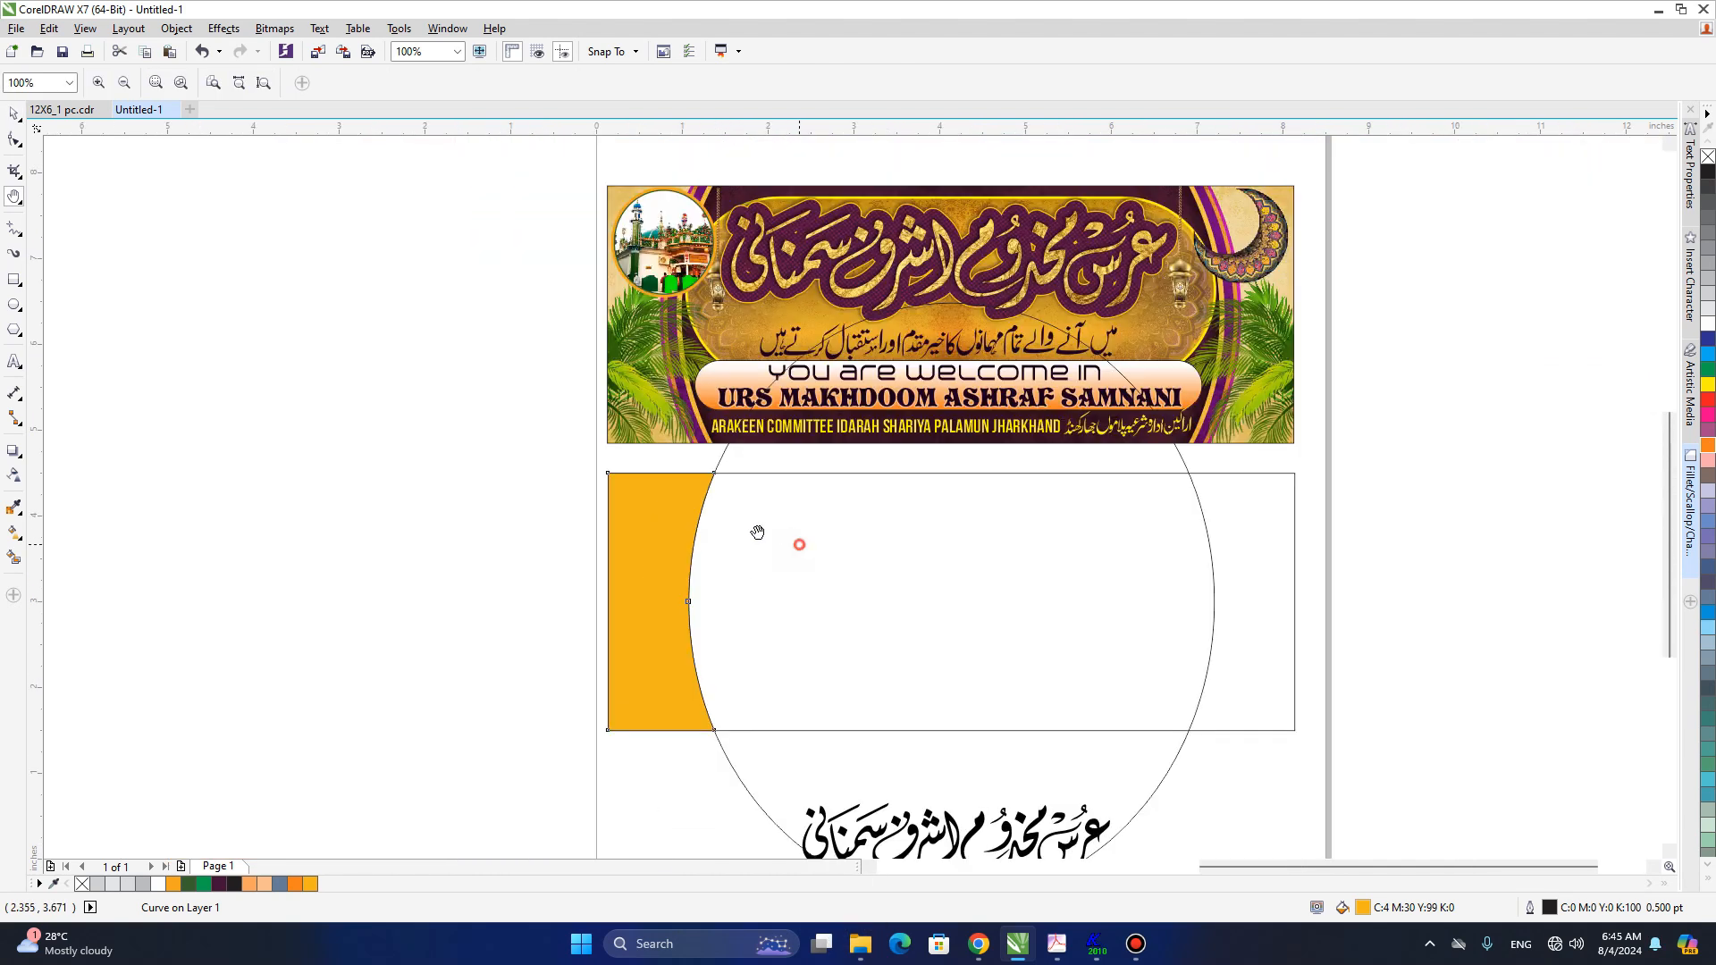
key(space)
click(667, 441)
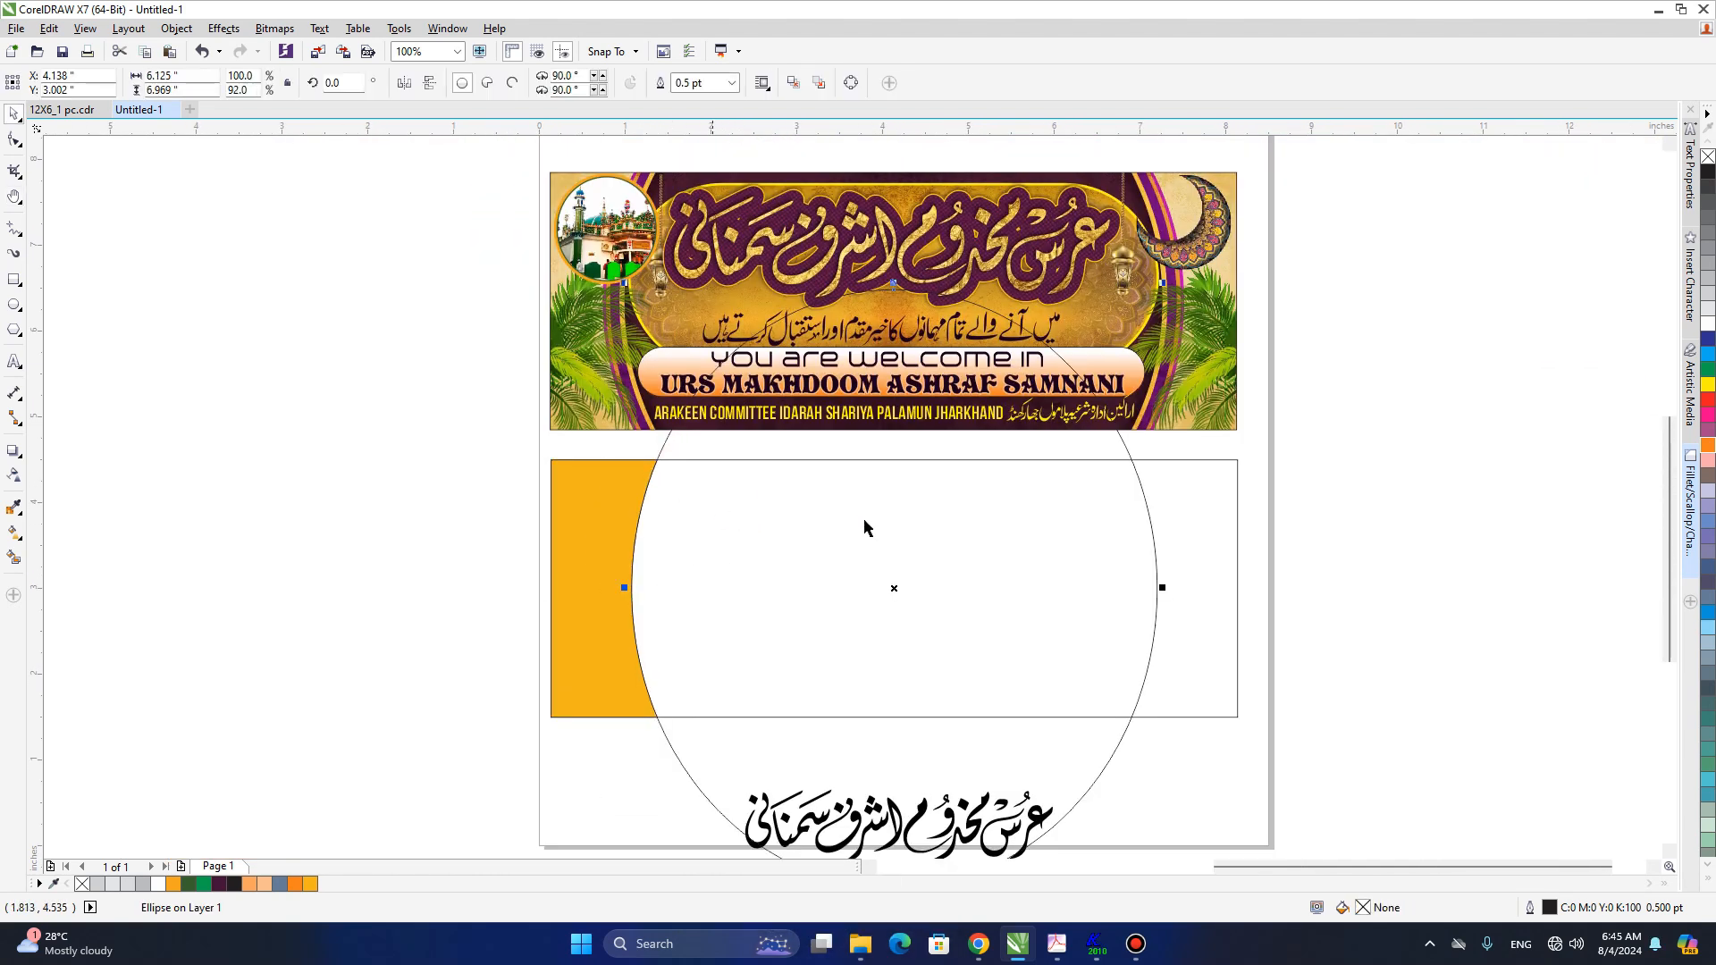
drag(1163, 283, 1174, 276)
right_click(1174, 276)
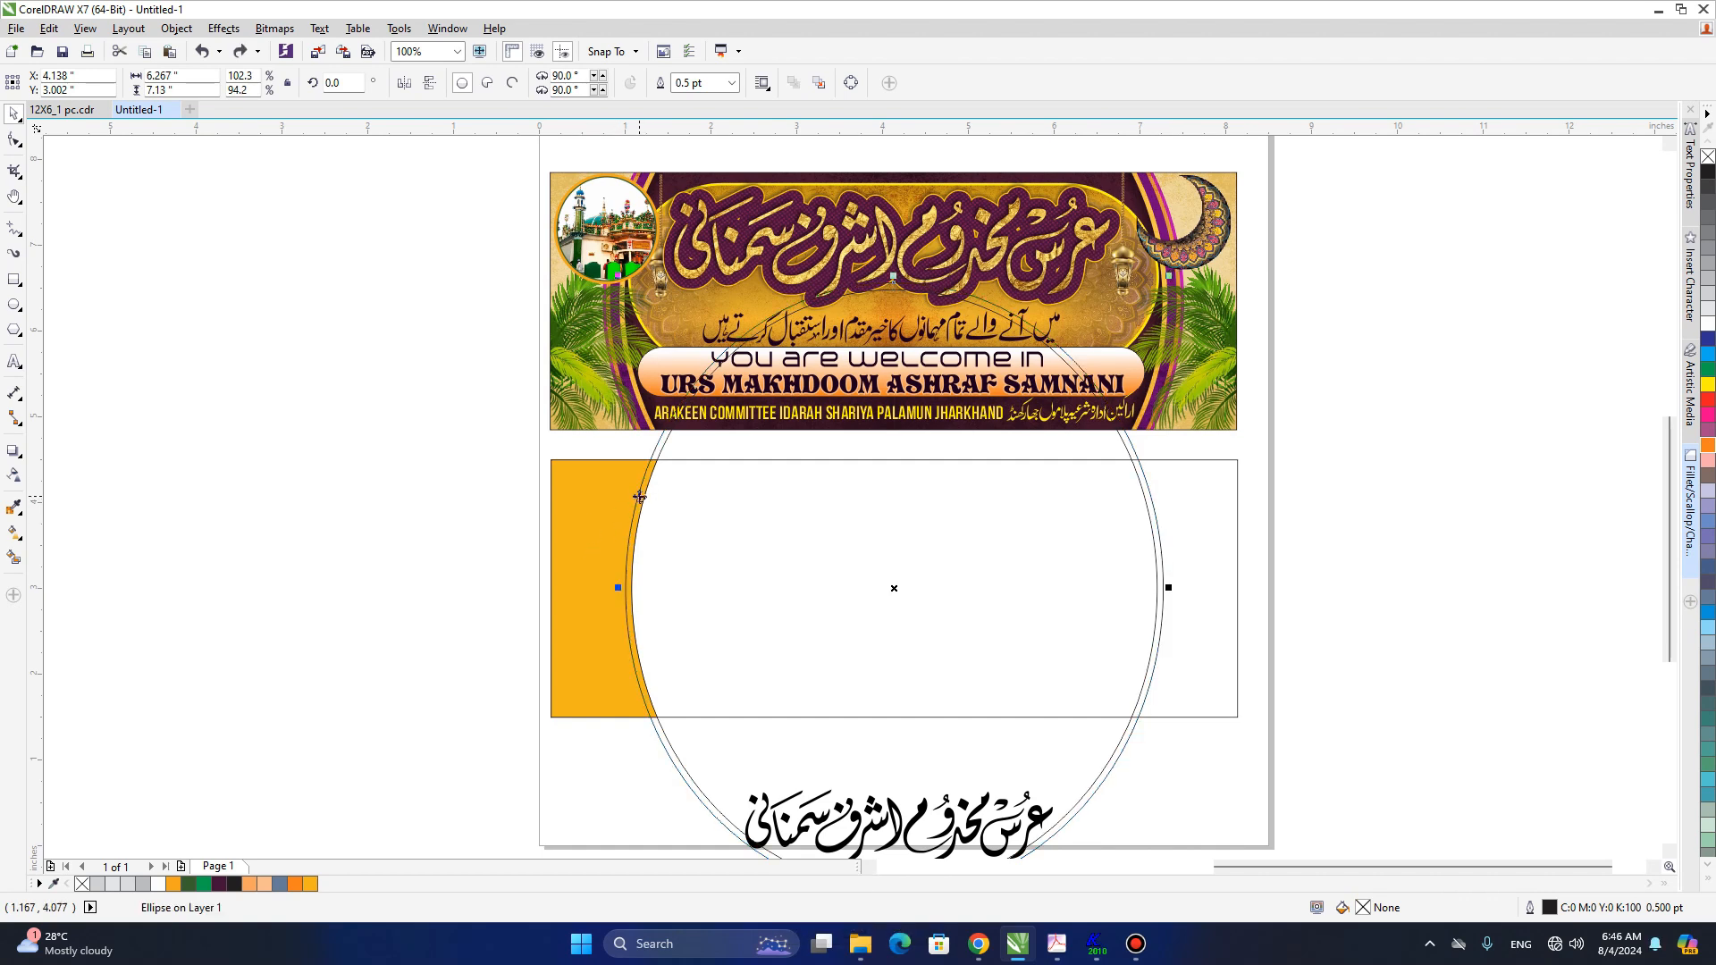
- Smart-fill the rectangle's area left of the larger ellipse and colour it with the purple sampled from the reference banner
click(13, 556)
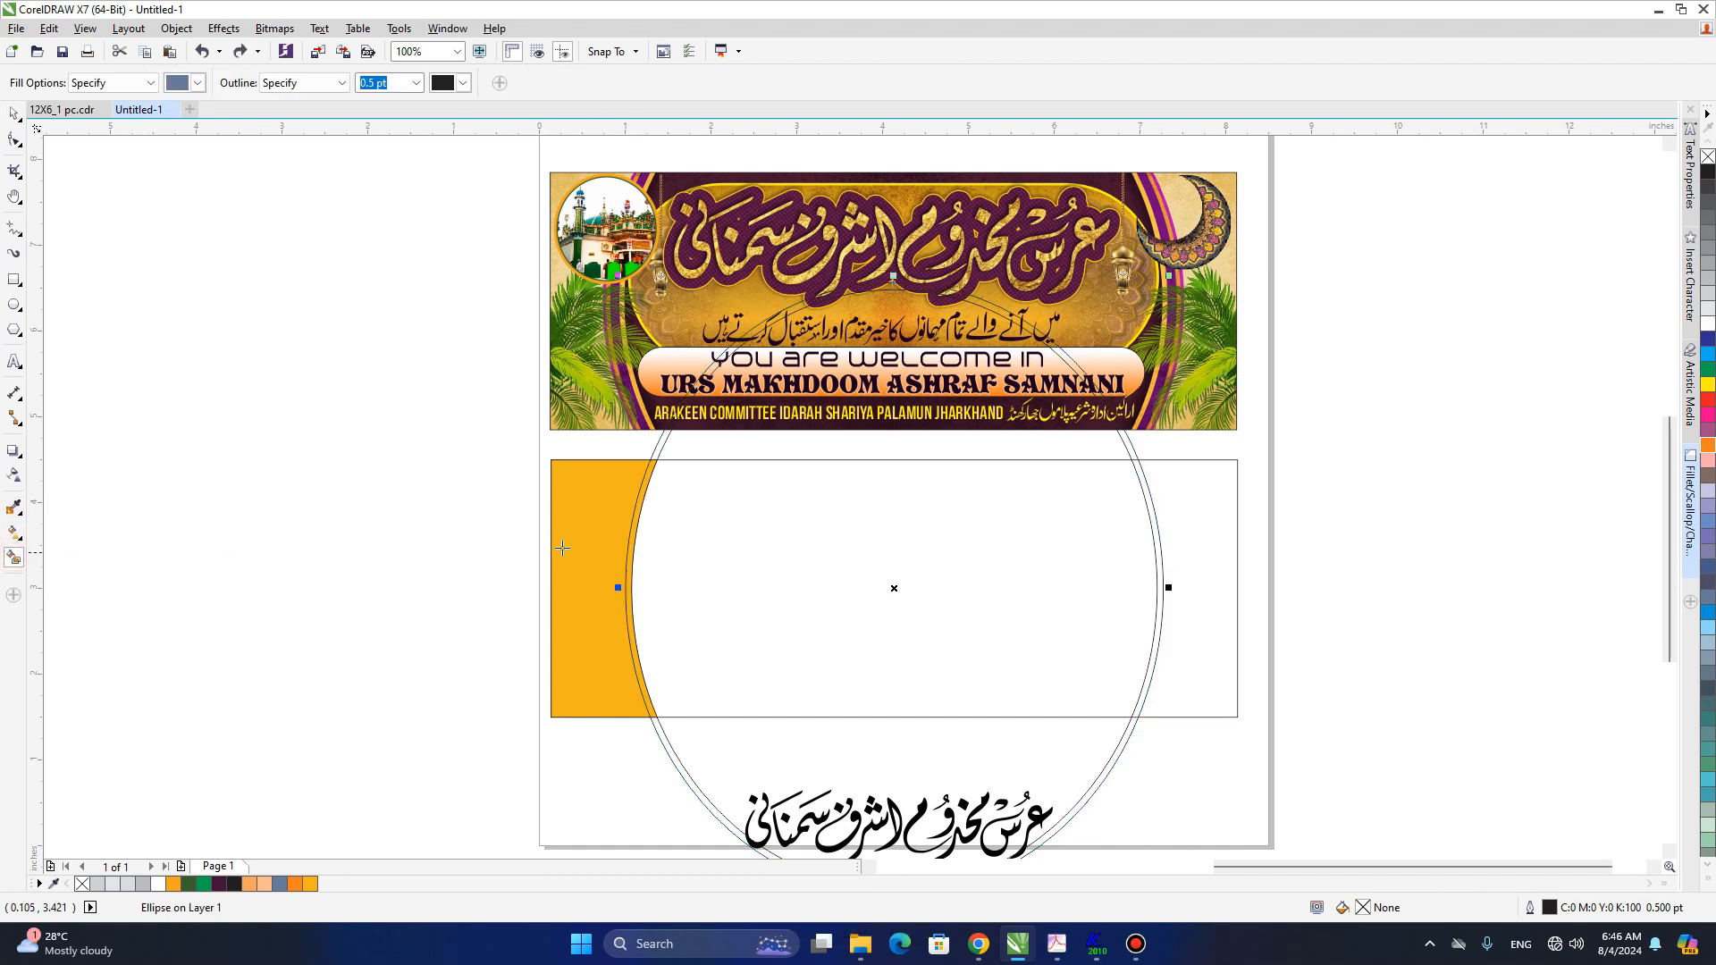
click(578, 545)
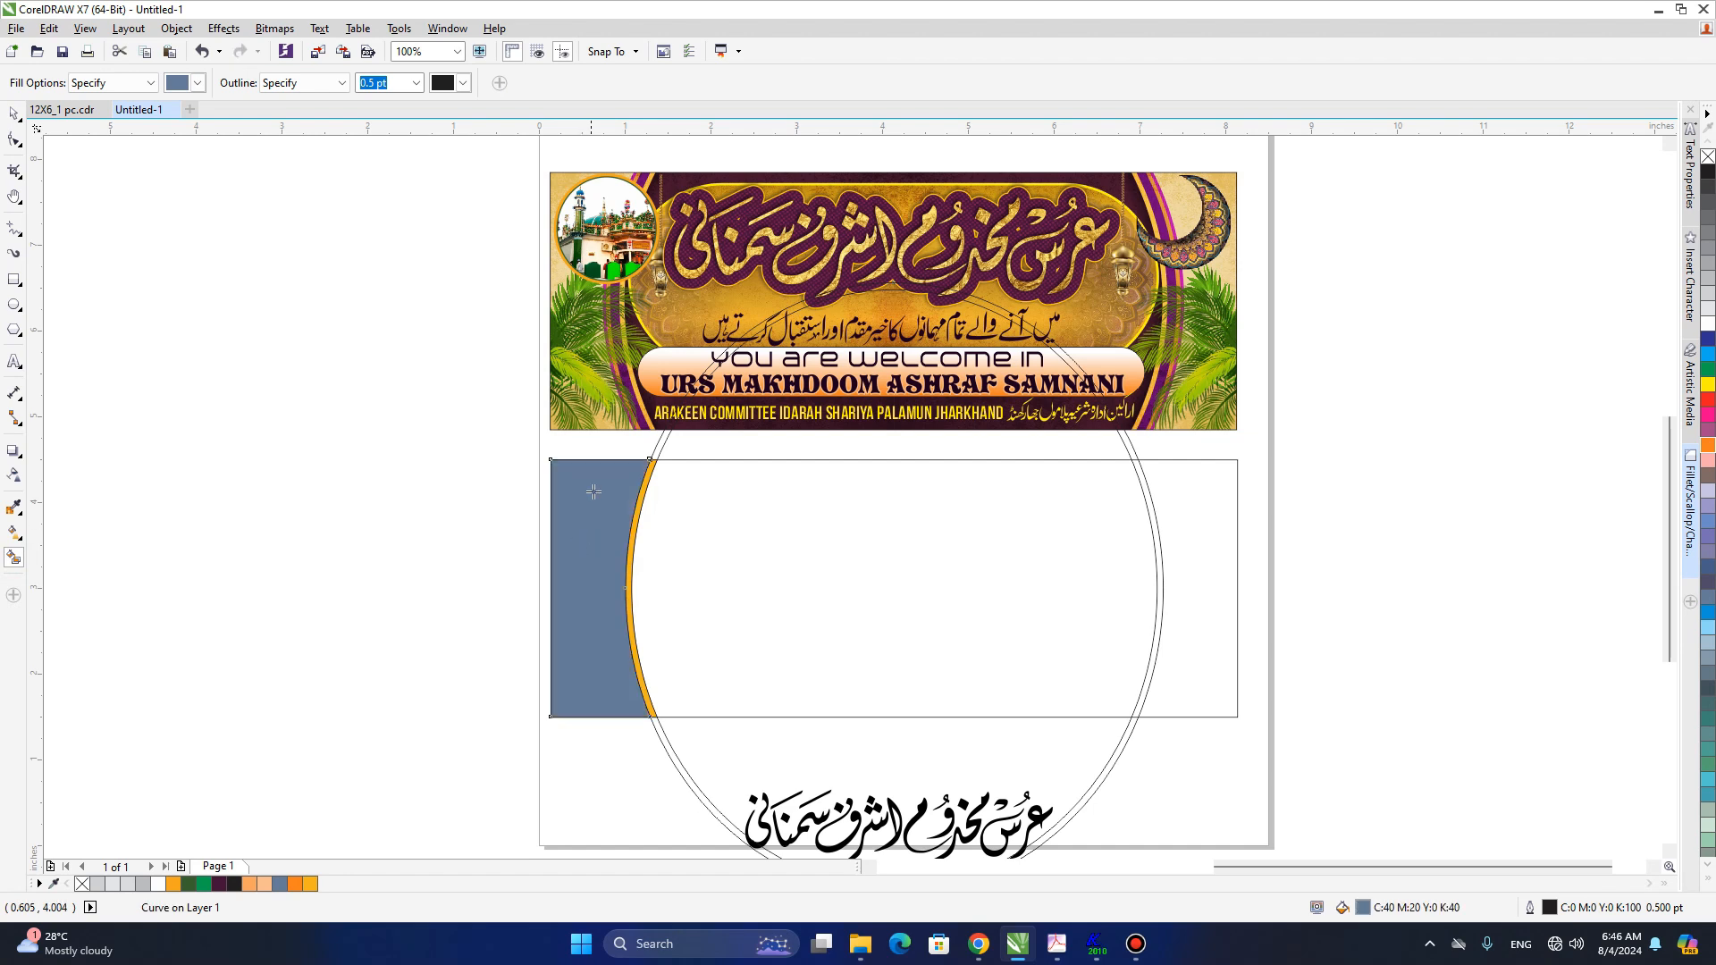
scroll(595, 486, up, 3)
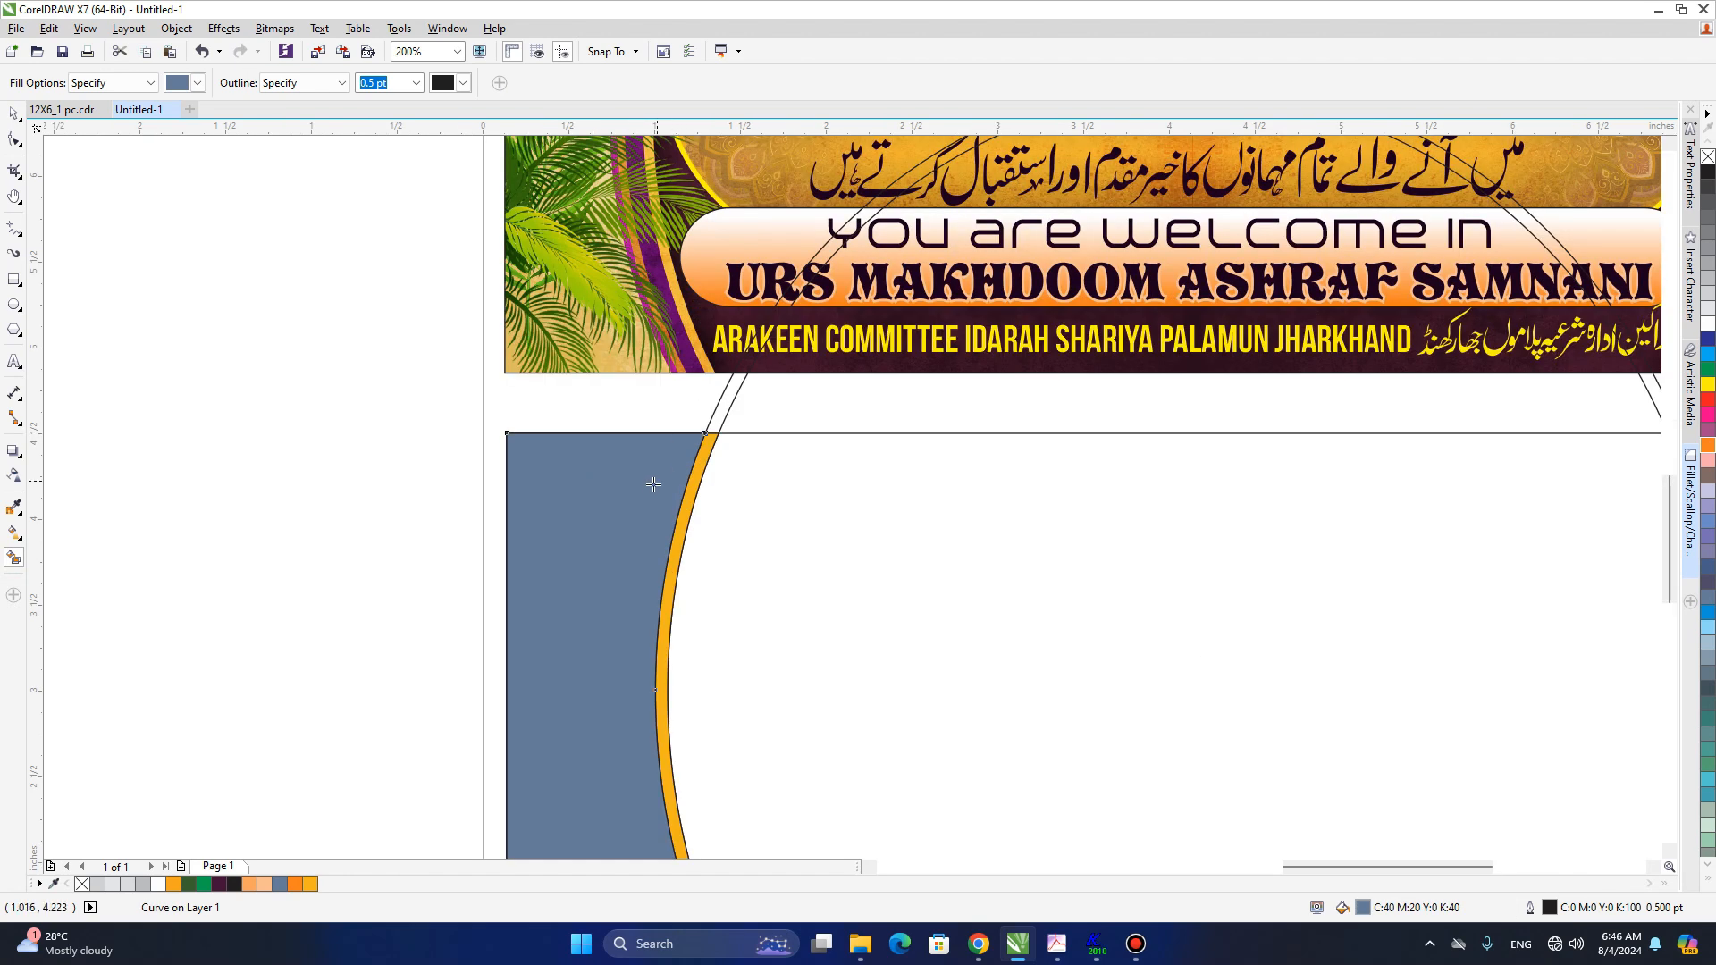
key(space)
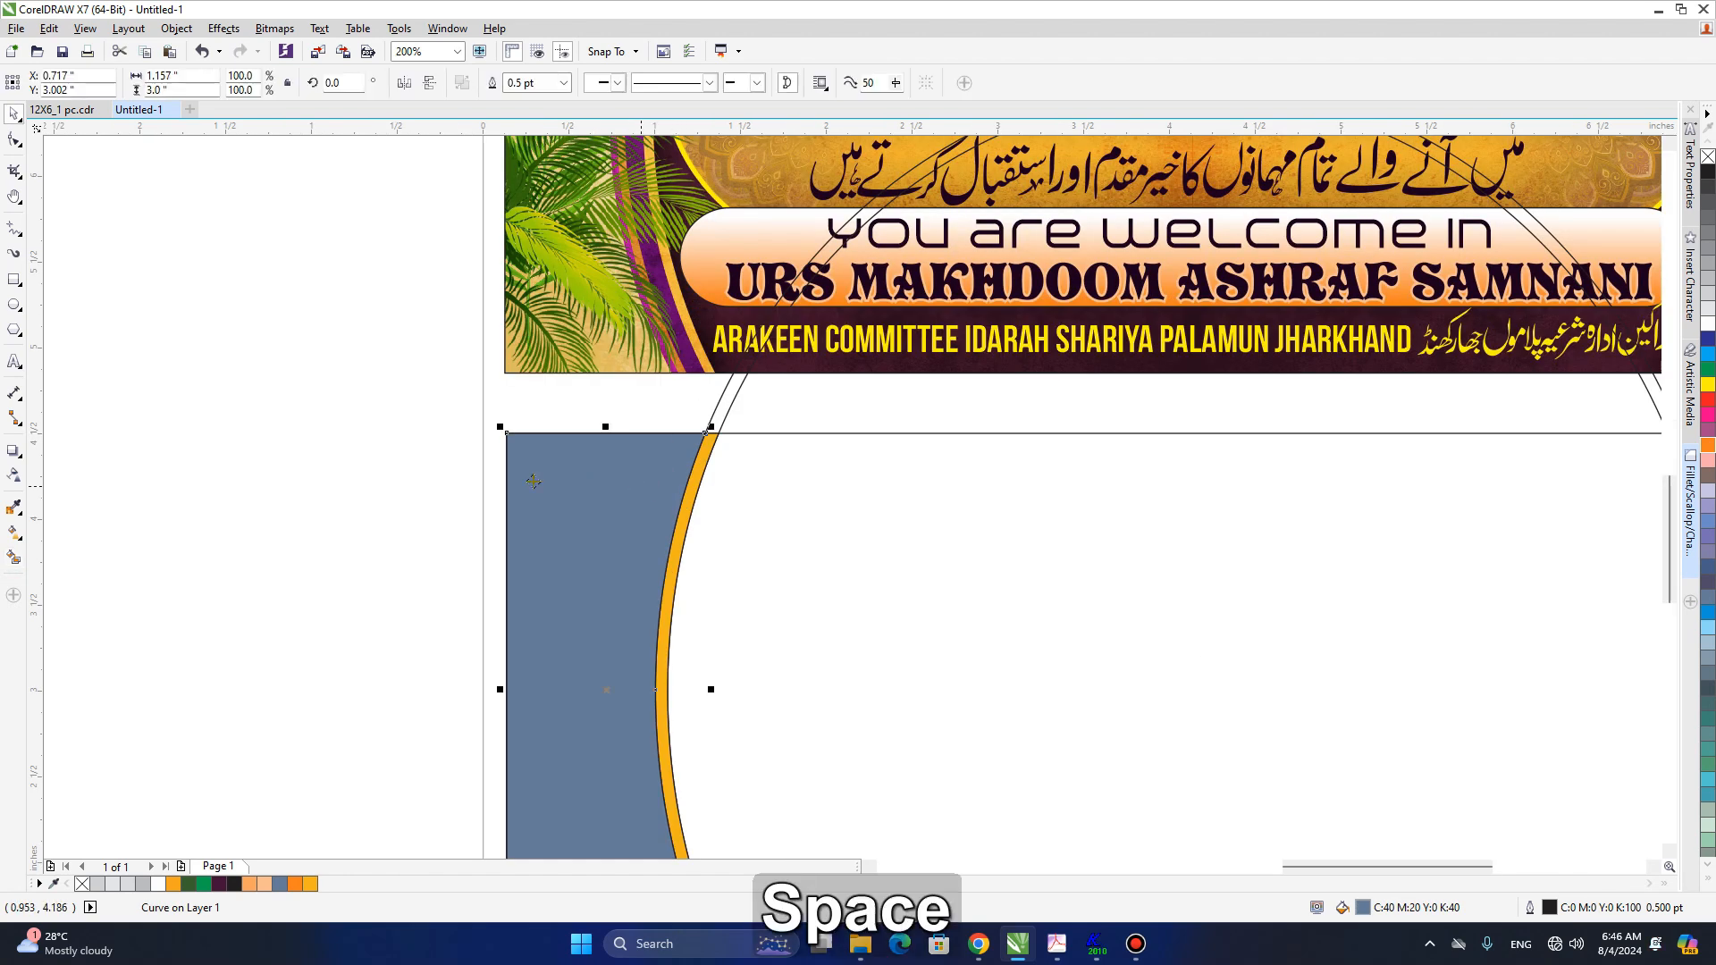
click(13, 507)
click(688, 340)
click(613, 496)
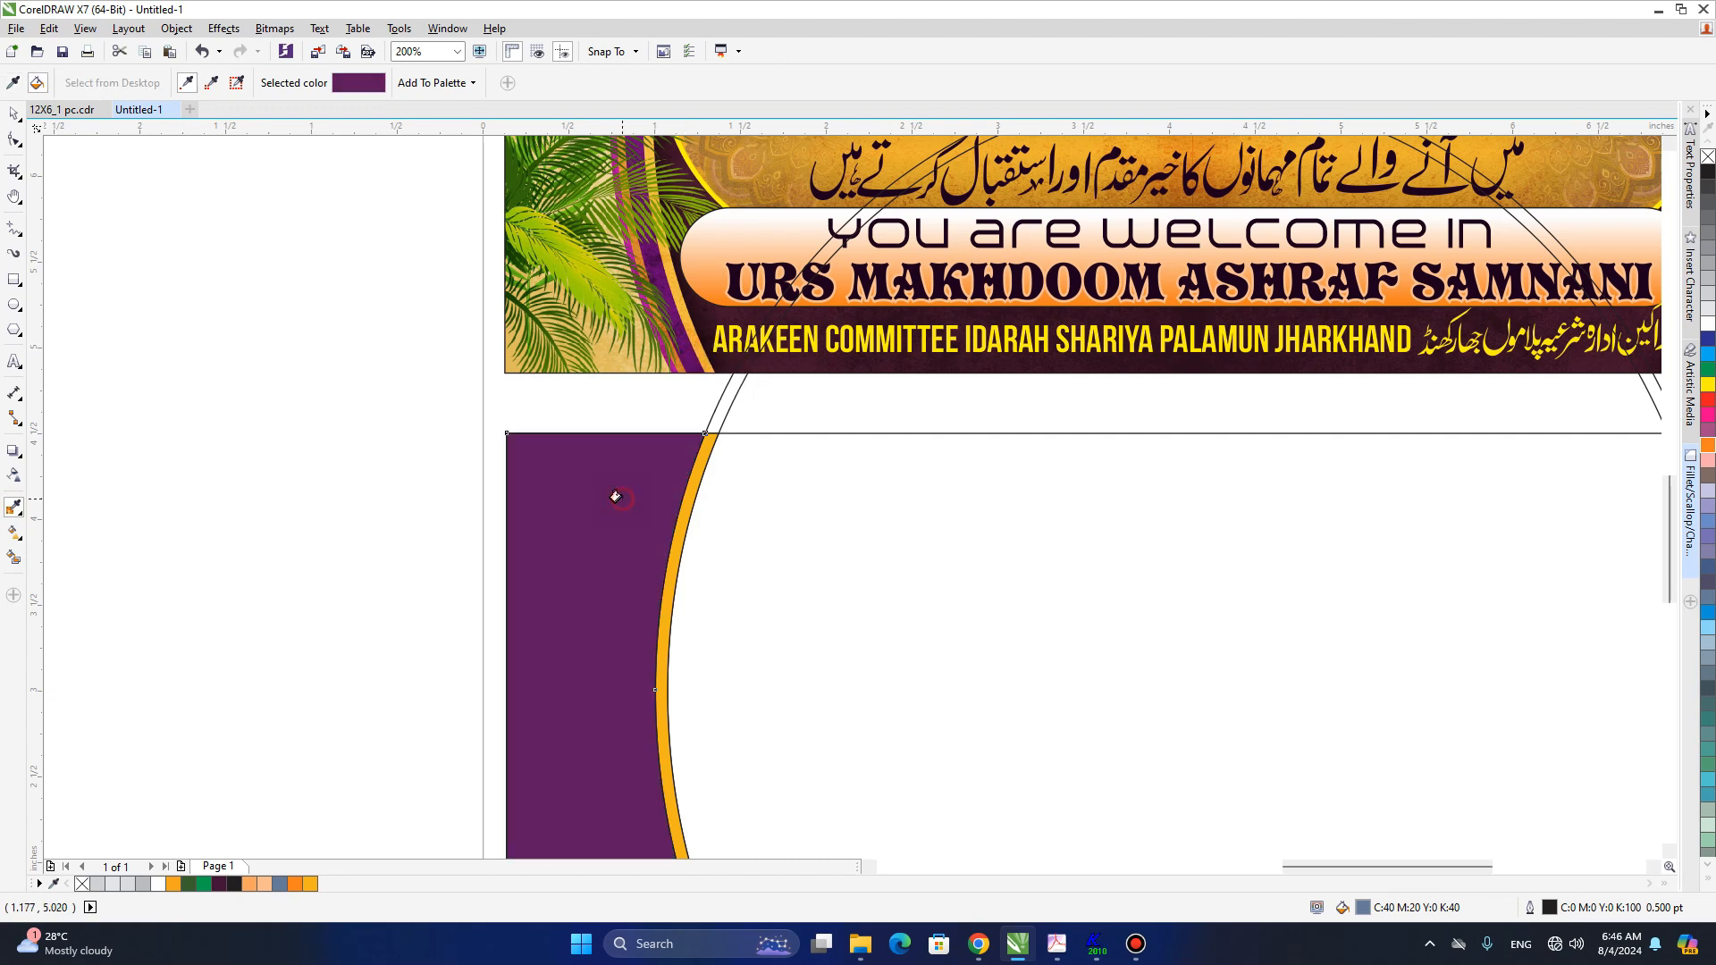
key(space)
click(373, 527)
- Add a third concentric ellipse about 6.55 × 7.45 inches and smart-fill the rectangle's area left of it
scroll(965, 513, down, 2)
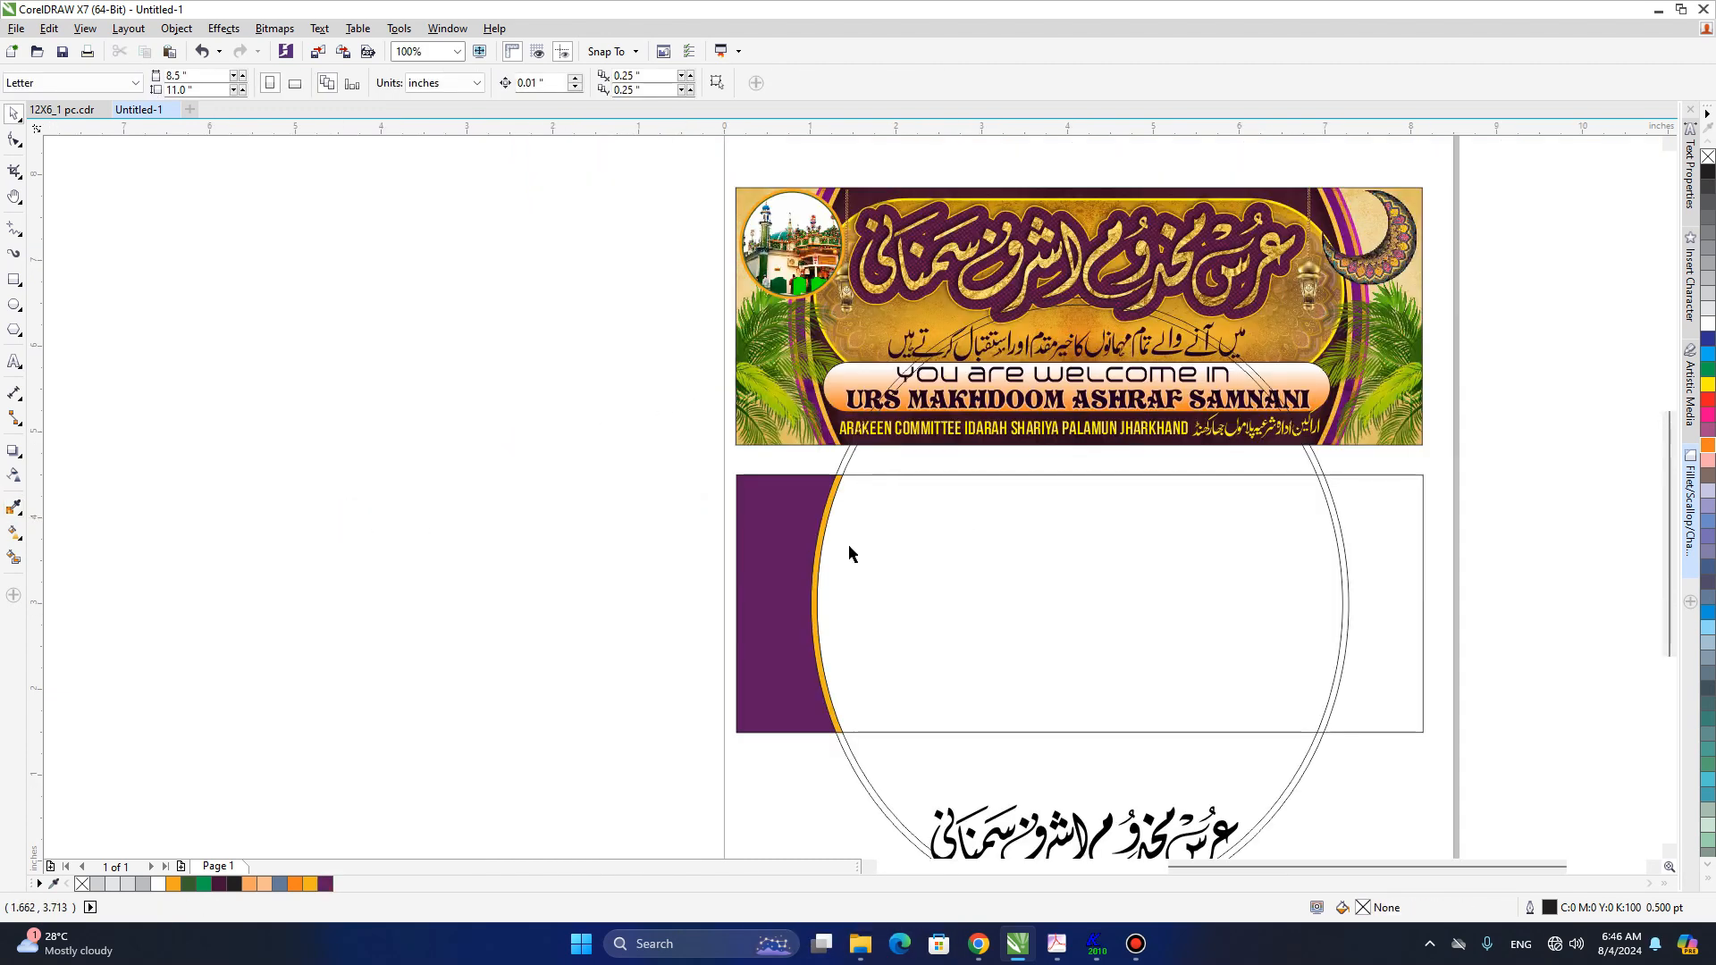
click(843, 461)
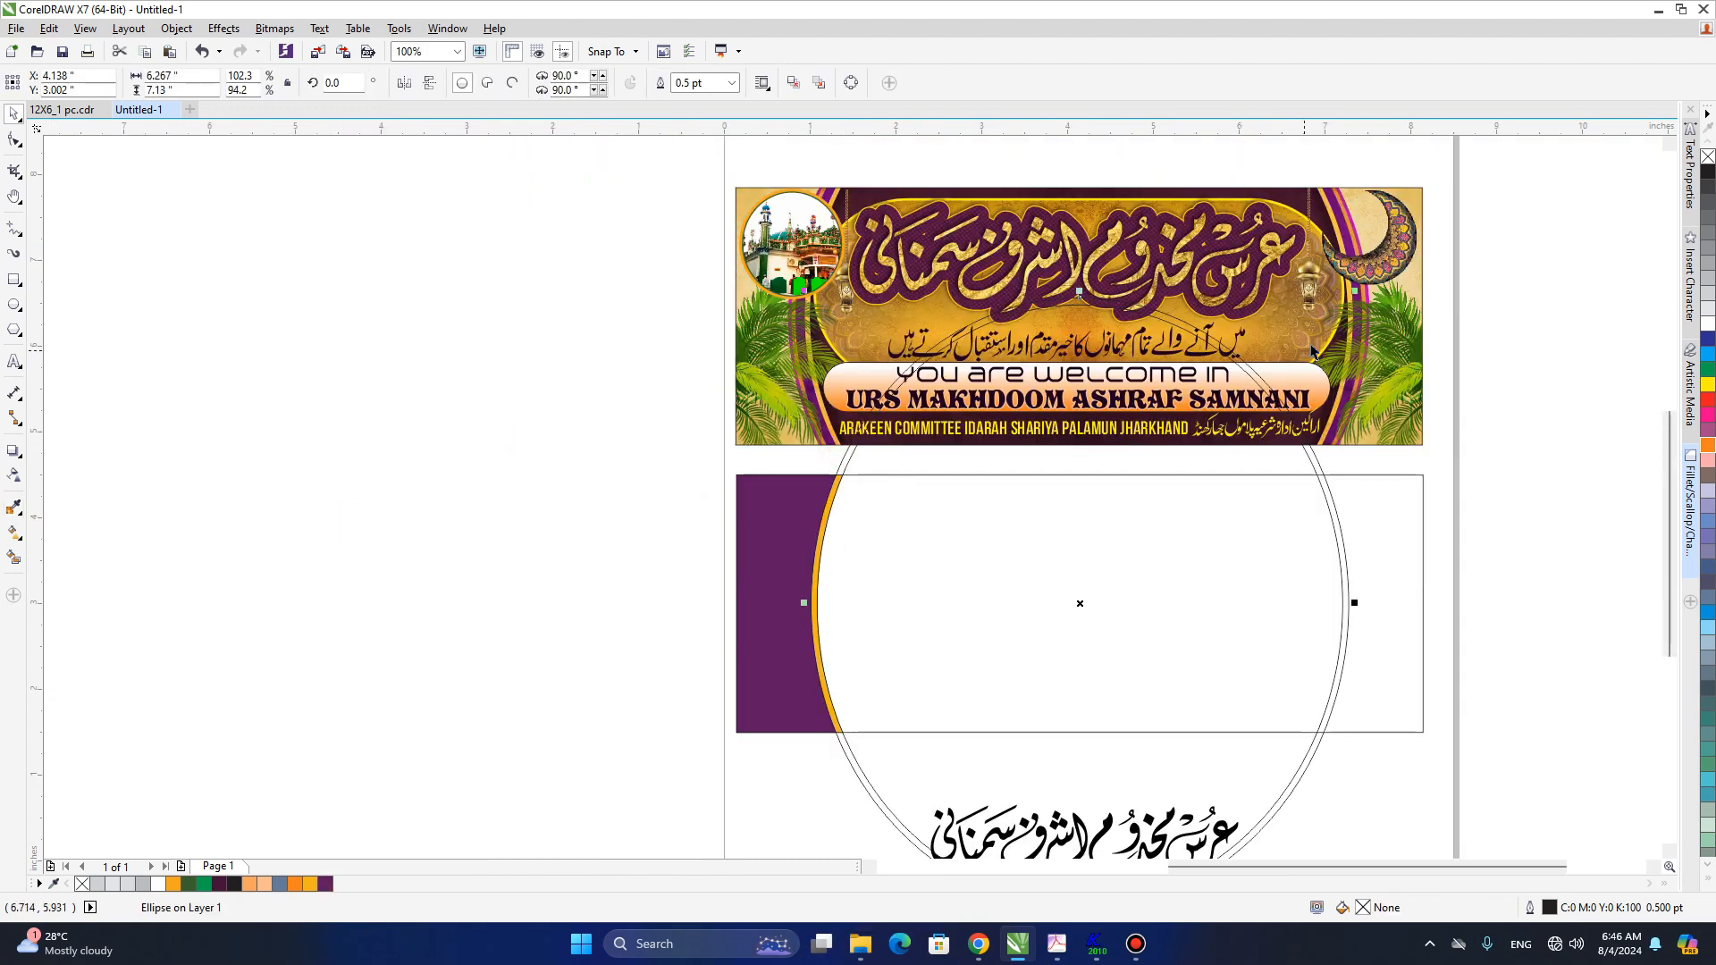
drag(1355, 291, 1368, 278)
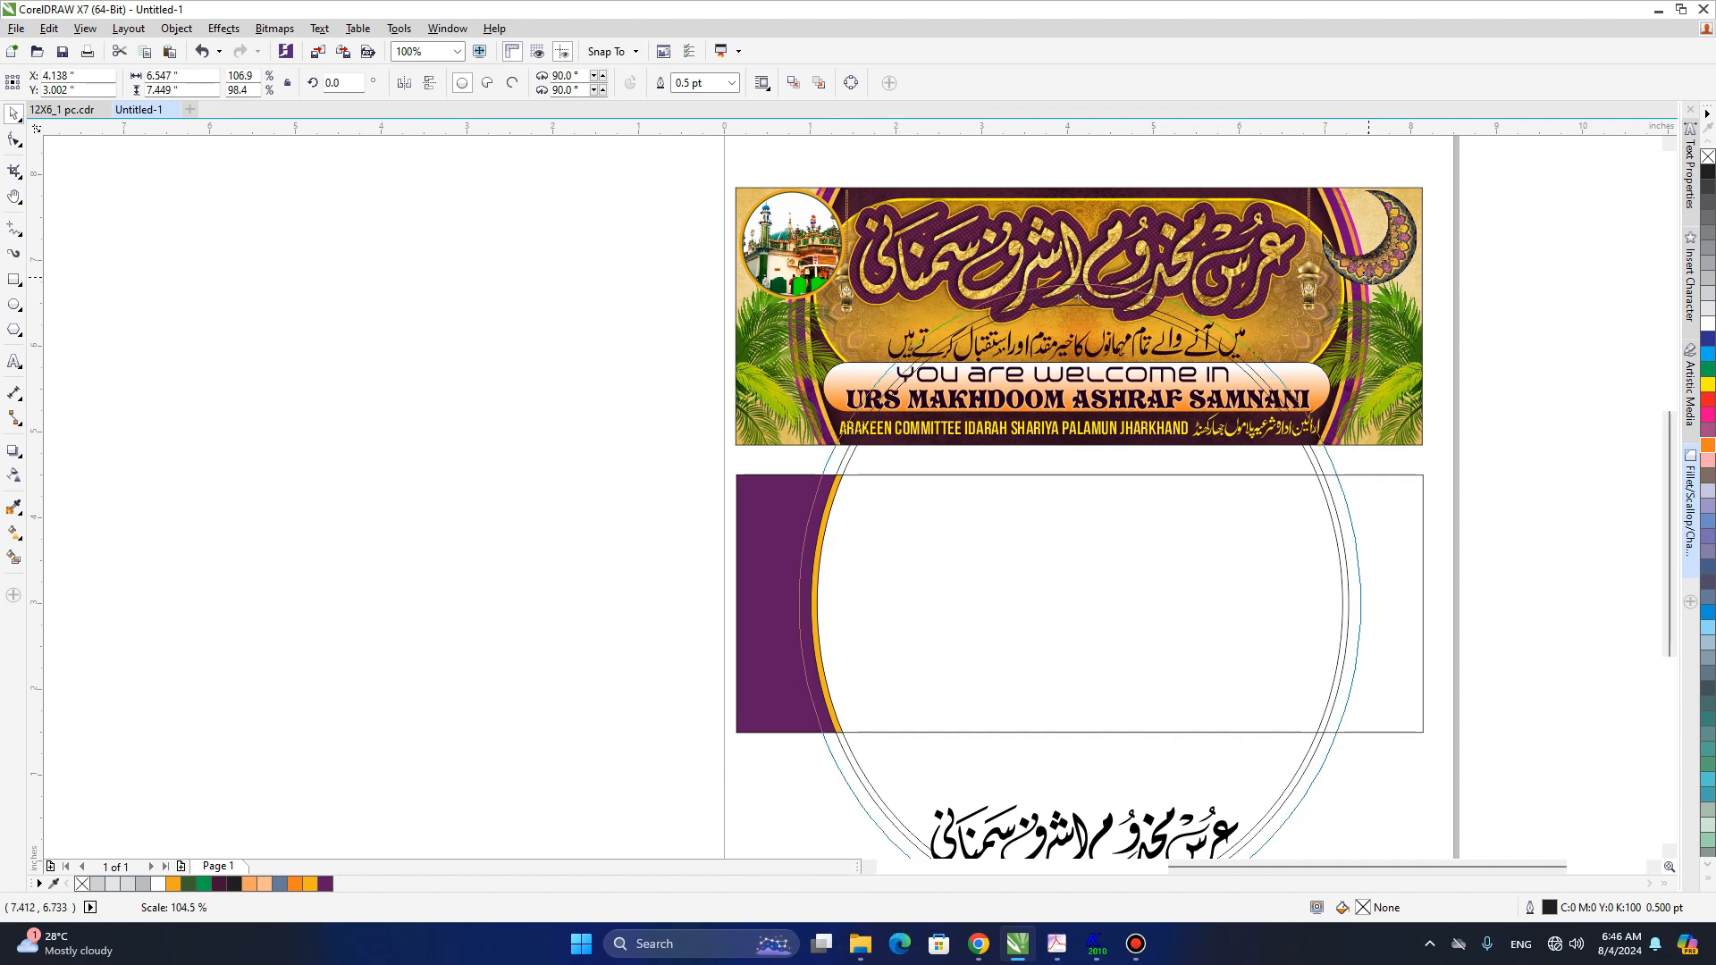
drag(1368, 278, 1370, 290)
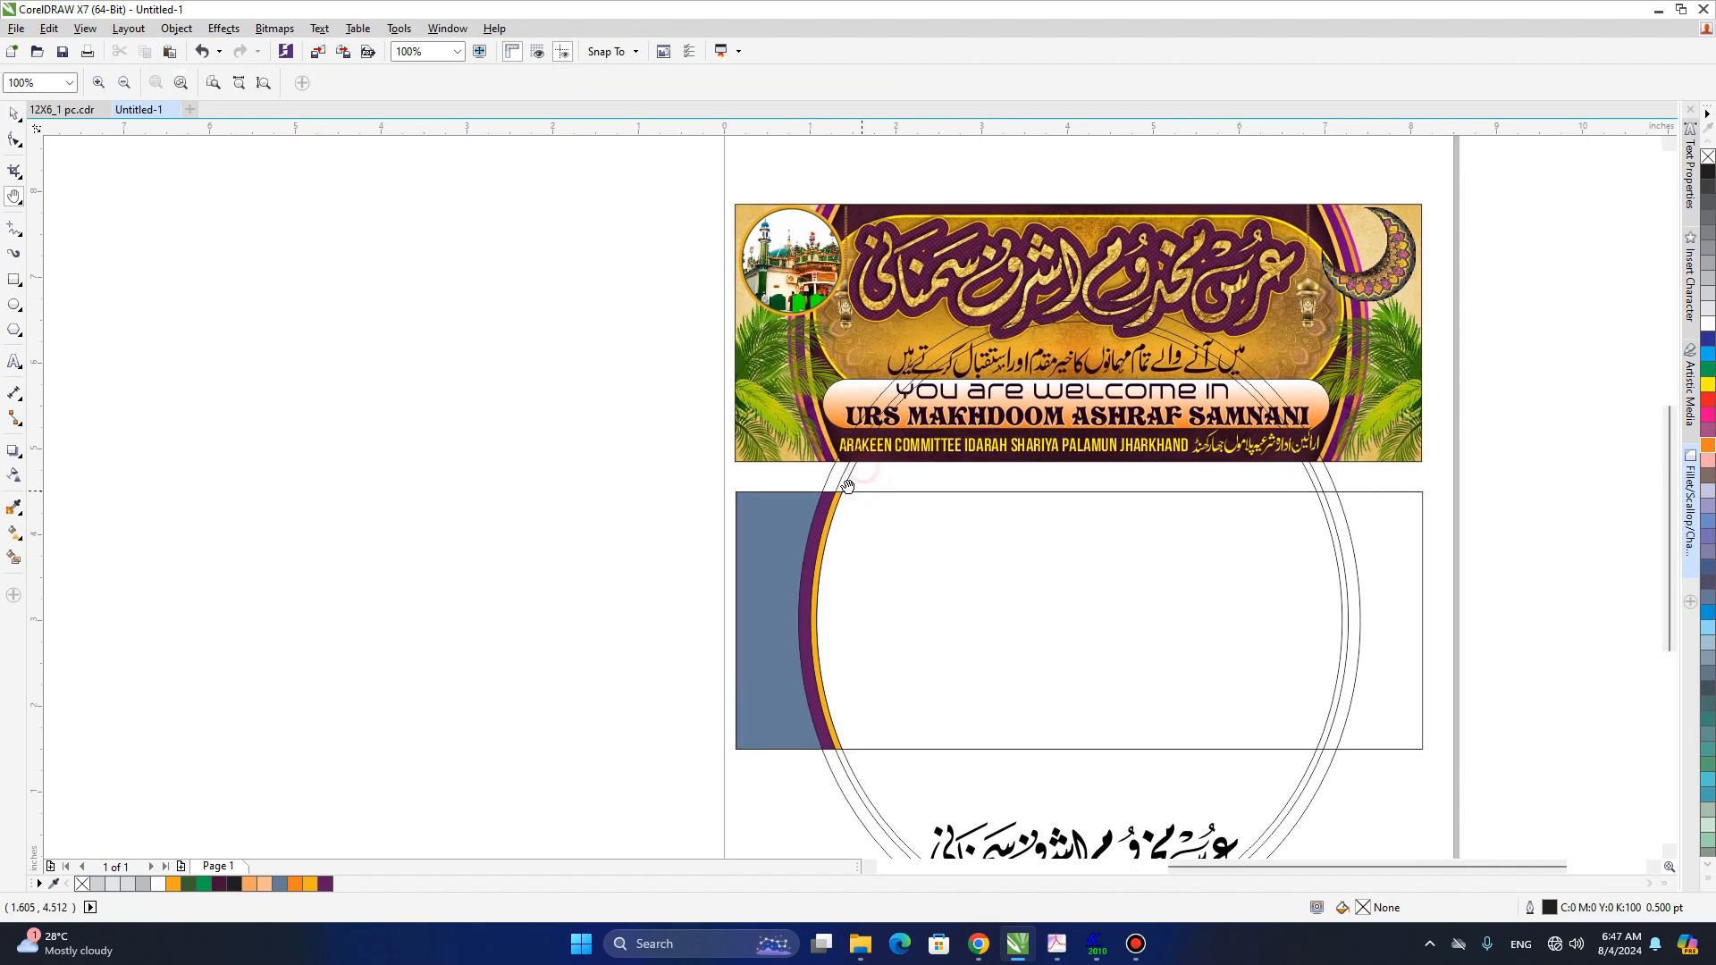
- Make a fourth, slightly larger concentric copy of the outermost ellipse
key(space)
click(828, 475)
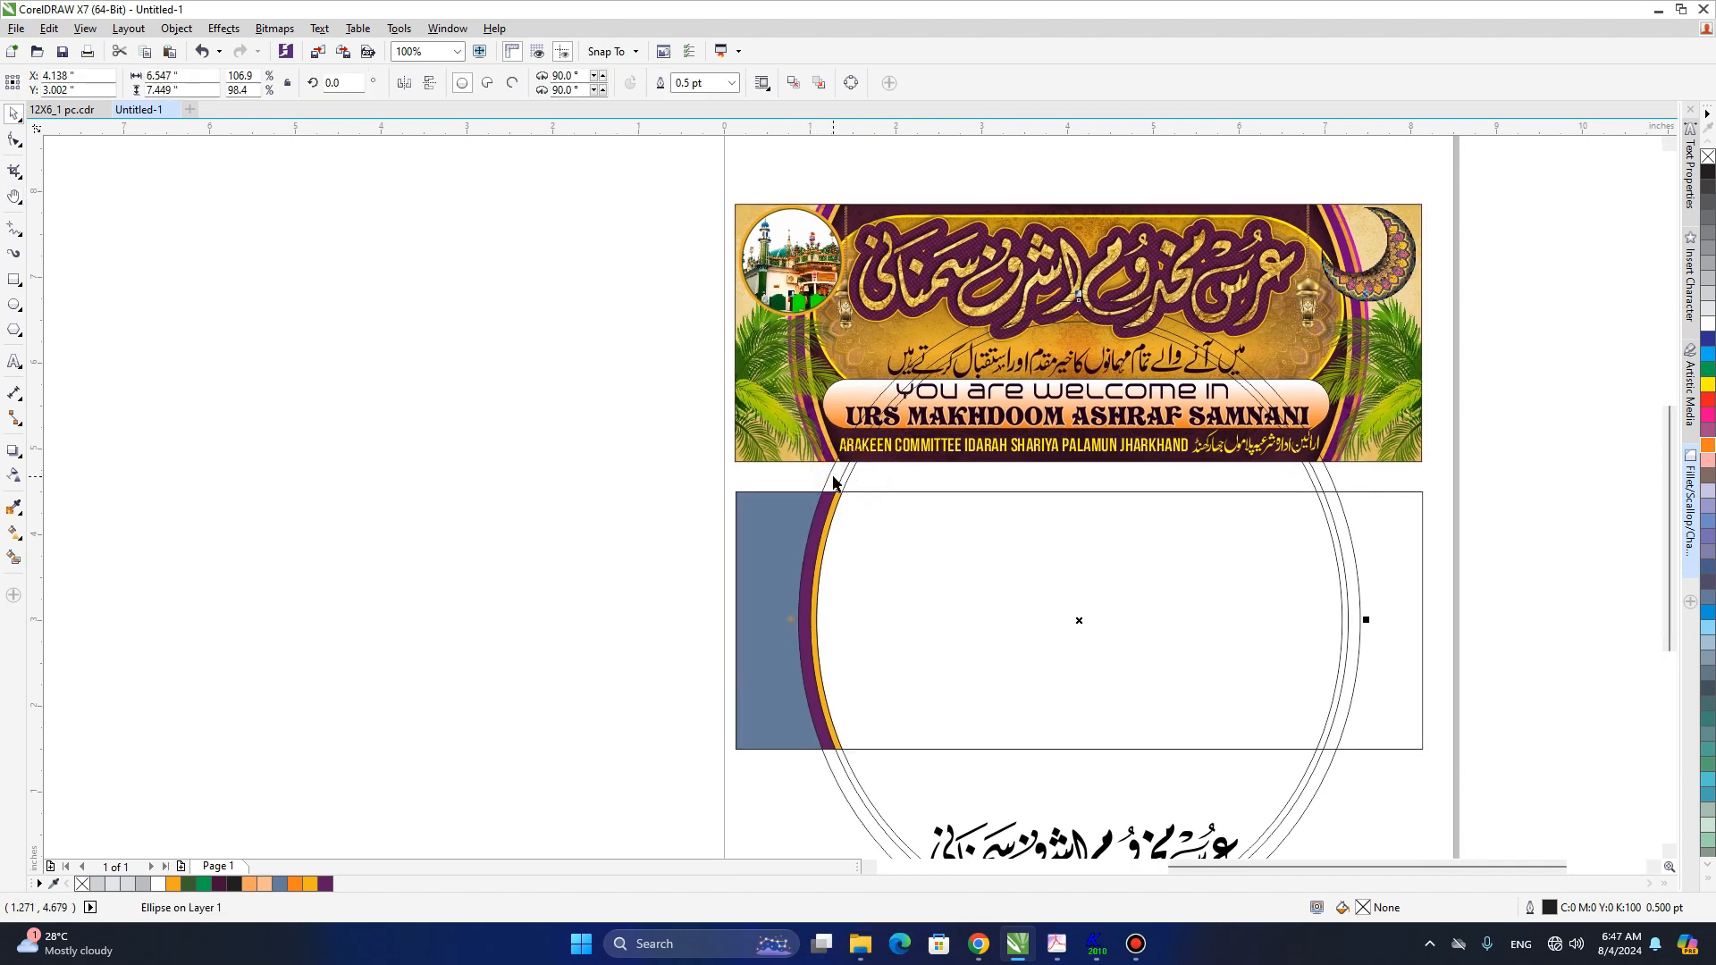
mouse_move(1354, 315)
mouse_down()
mouse_move(1399, 291)
mouse_move(1377, 296)
mouse_up()
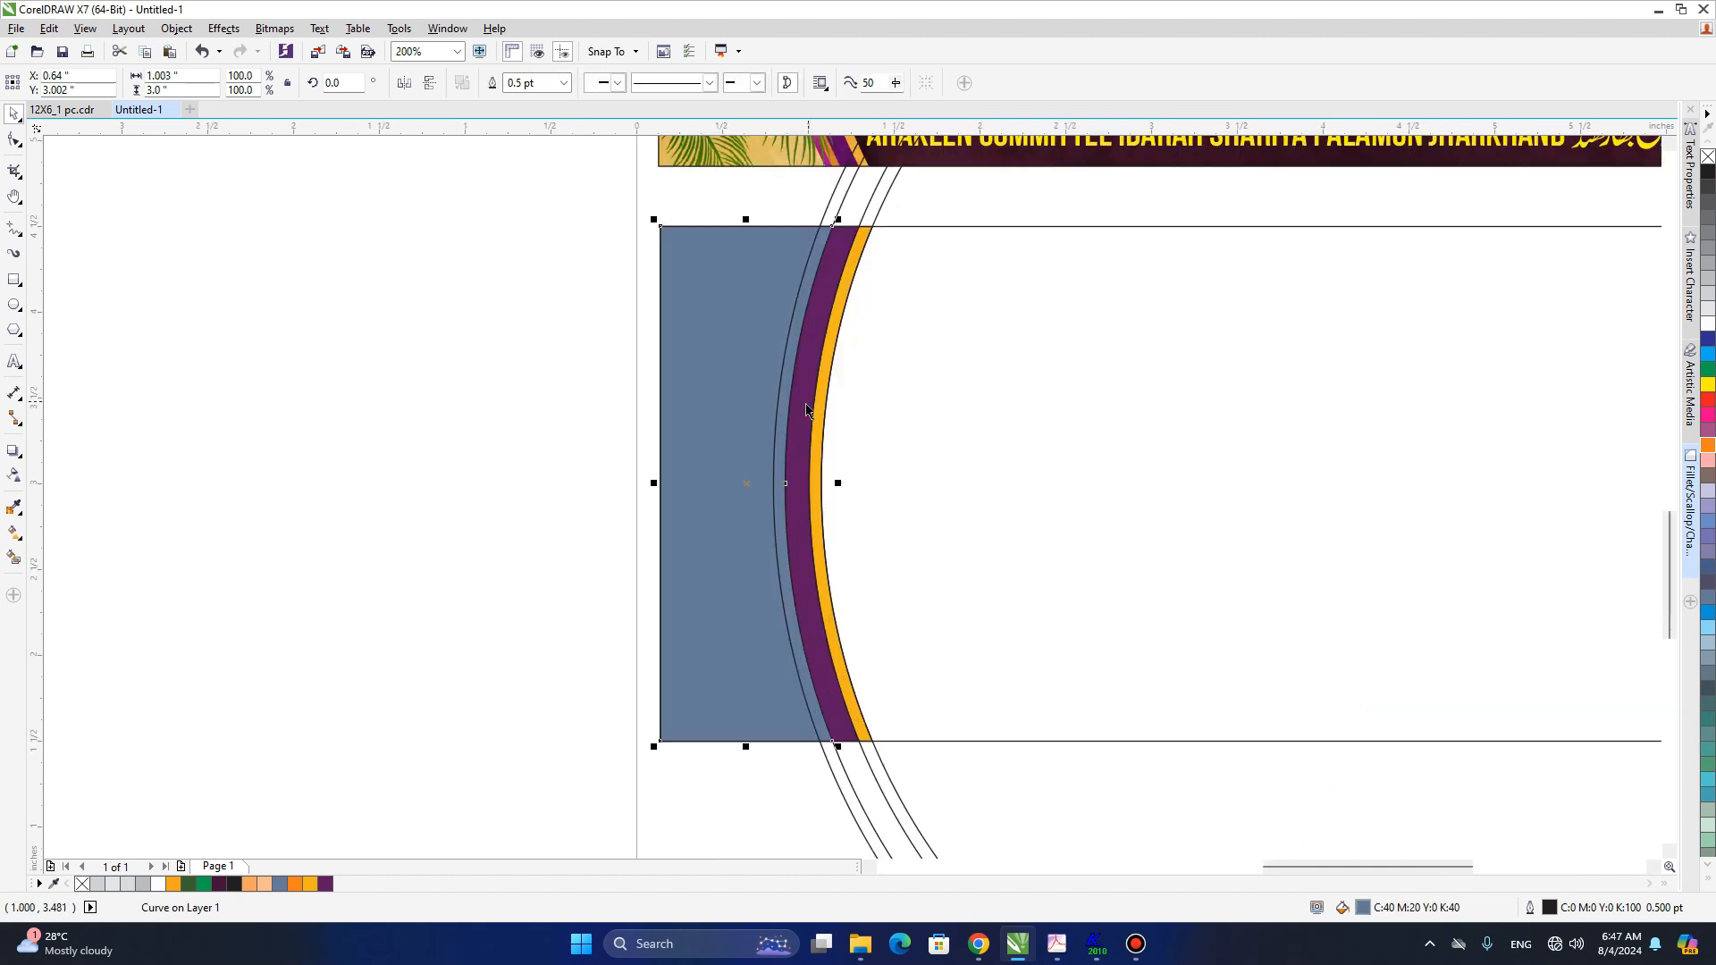
- Cut the blue-grey, purple and amber side shapes out of the banner layout
shift+click(805, 408)
shift+click(819, 412)
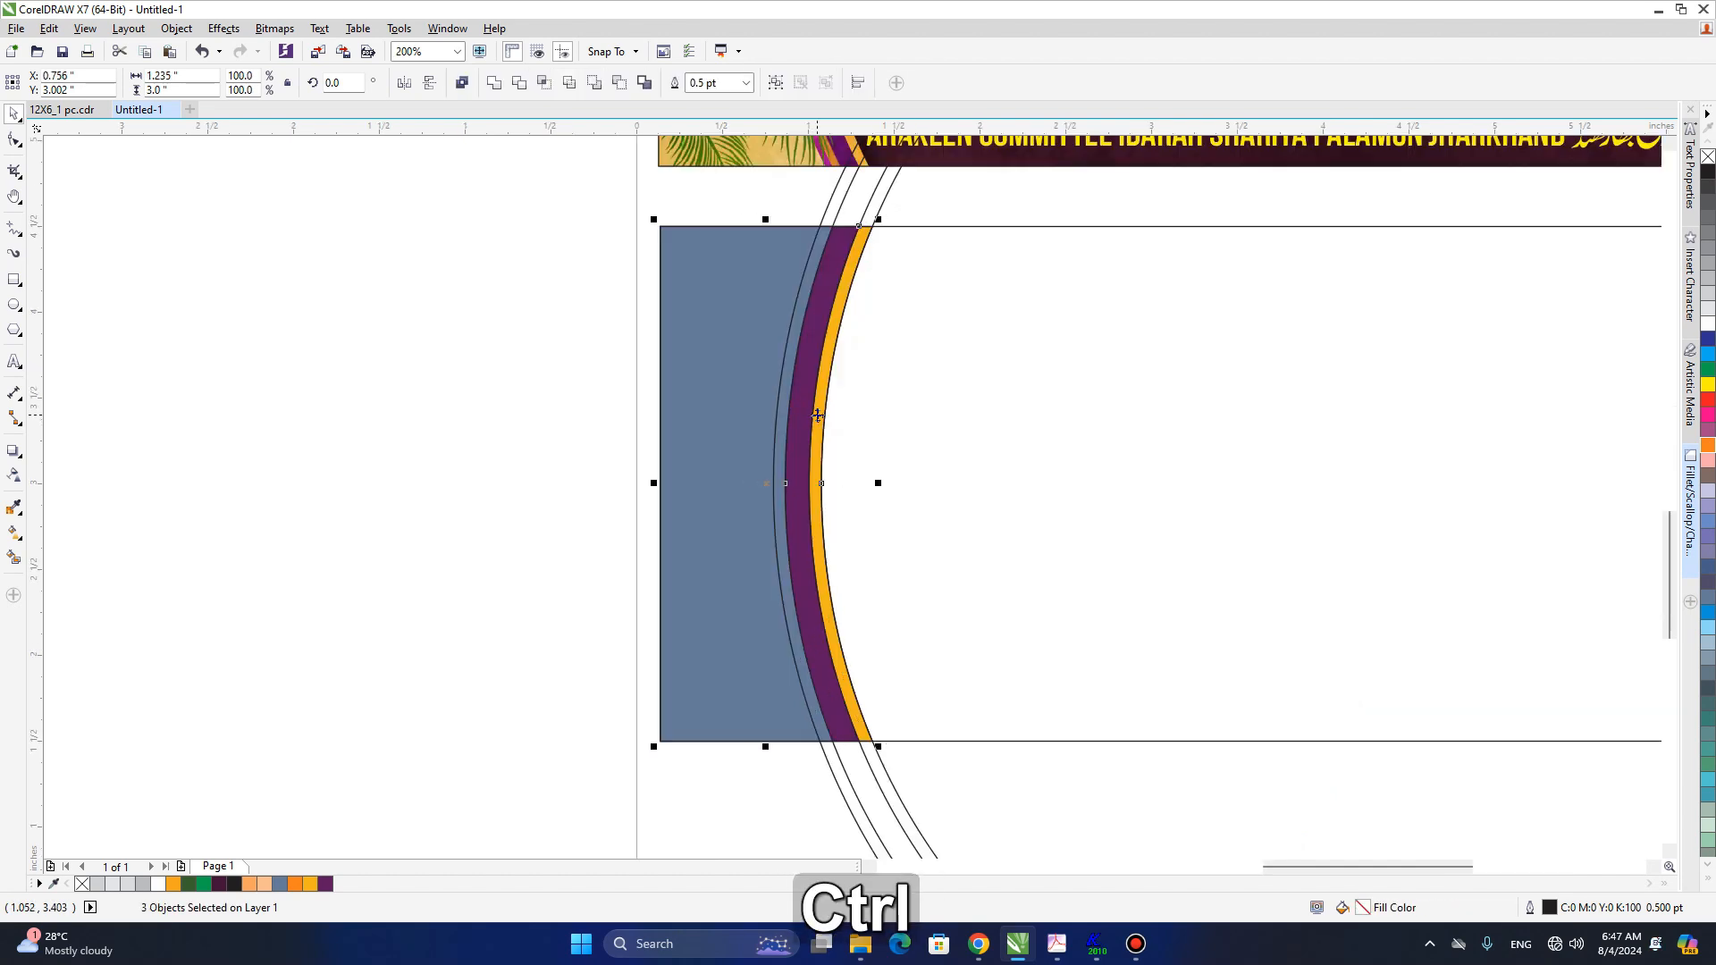
key(ctrl+x)
click(117, 493)
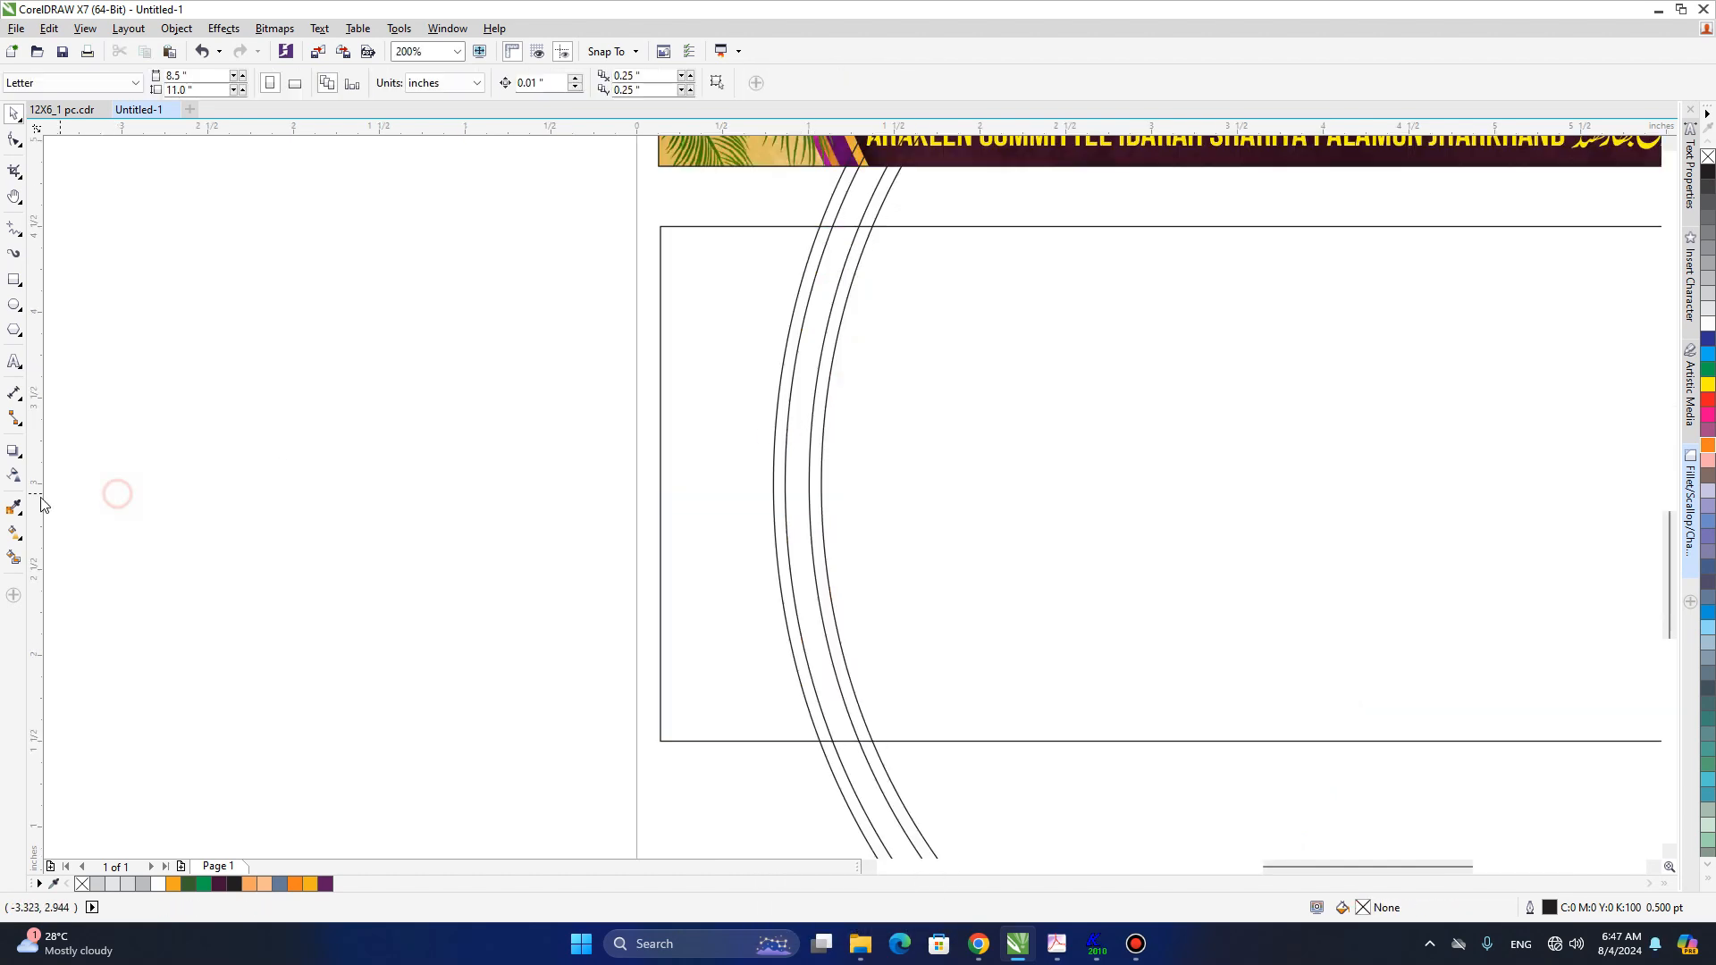
- Smart-fill the rectangle's area left of the outermost ellipse and colour it magenta-pink (C20 M100 Y18 K0)
click(14, 557)
click(706, 399)
key(space)
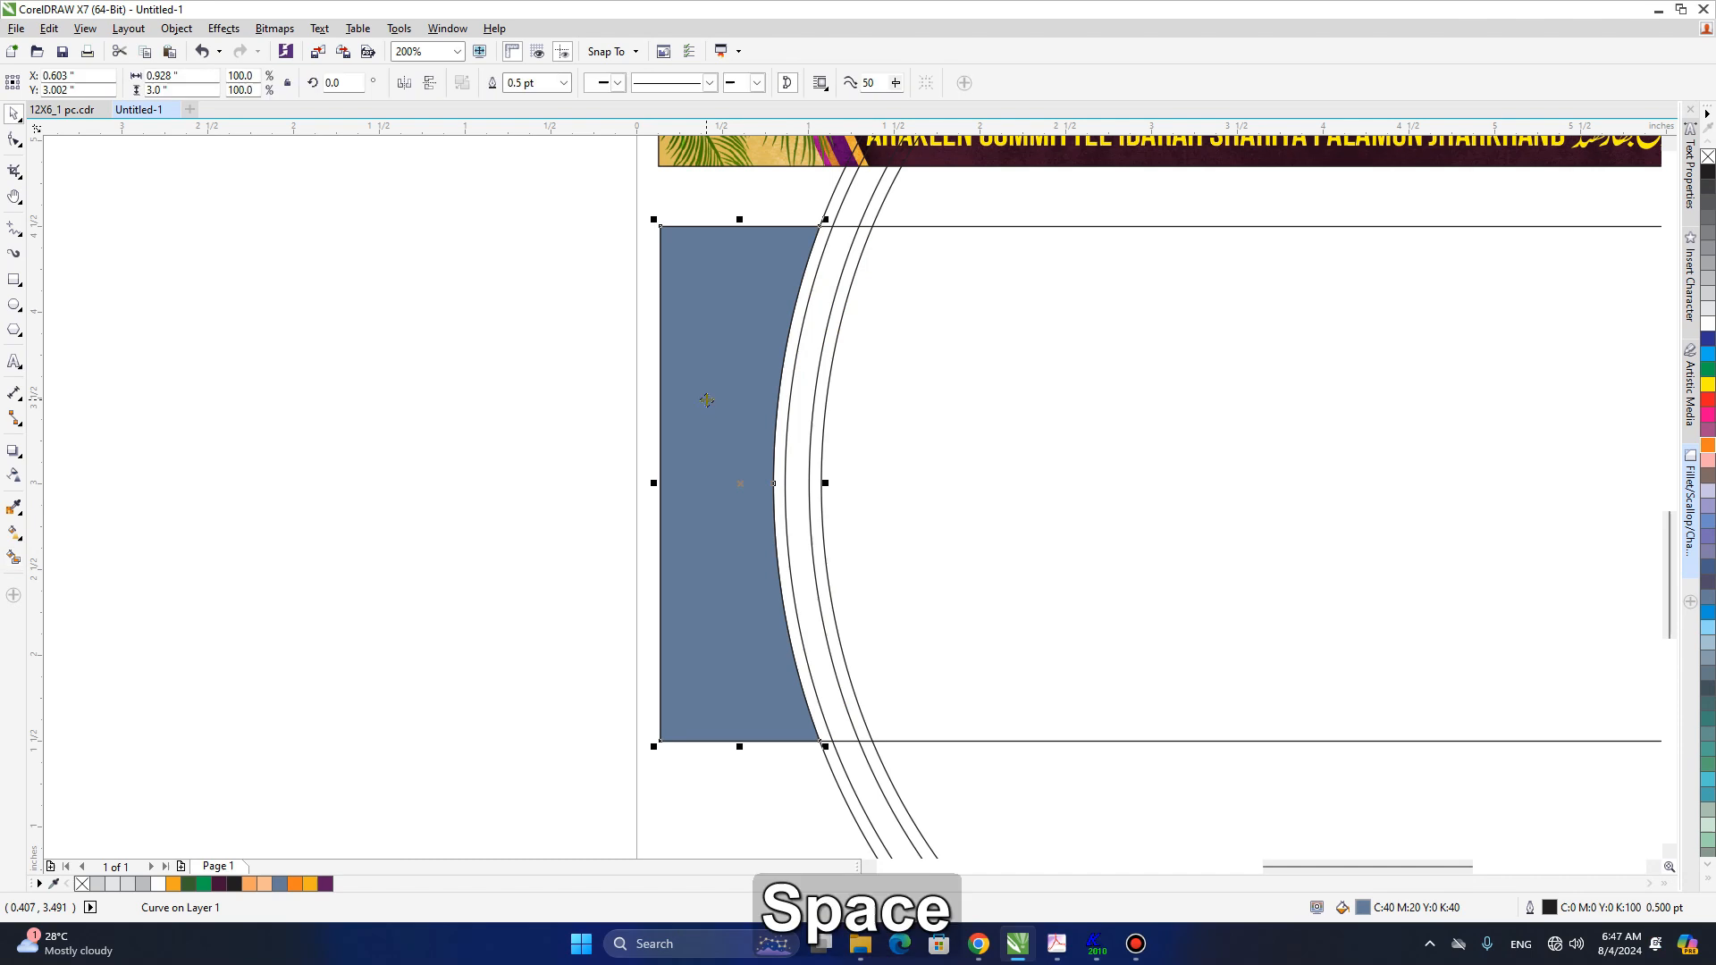
key(h)
scroll(706, 400, down, 1)
drag(829, 398, 728, 419)
key(space)
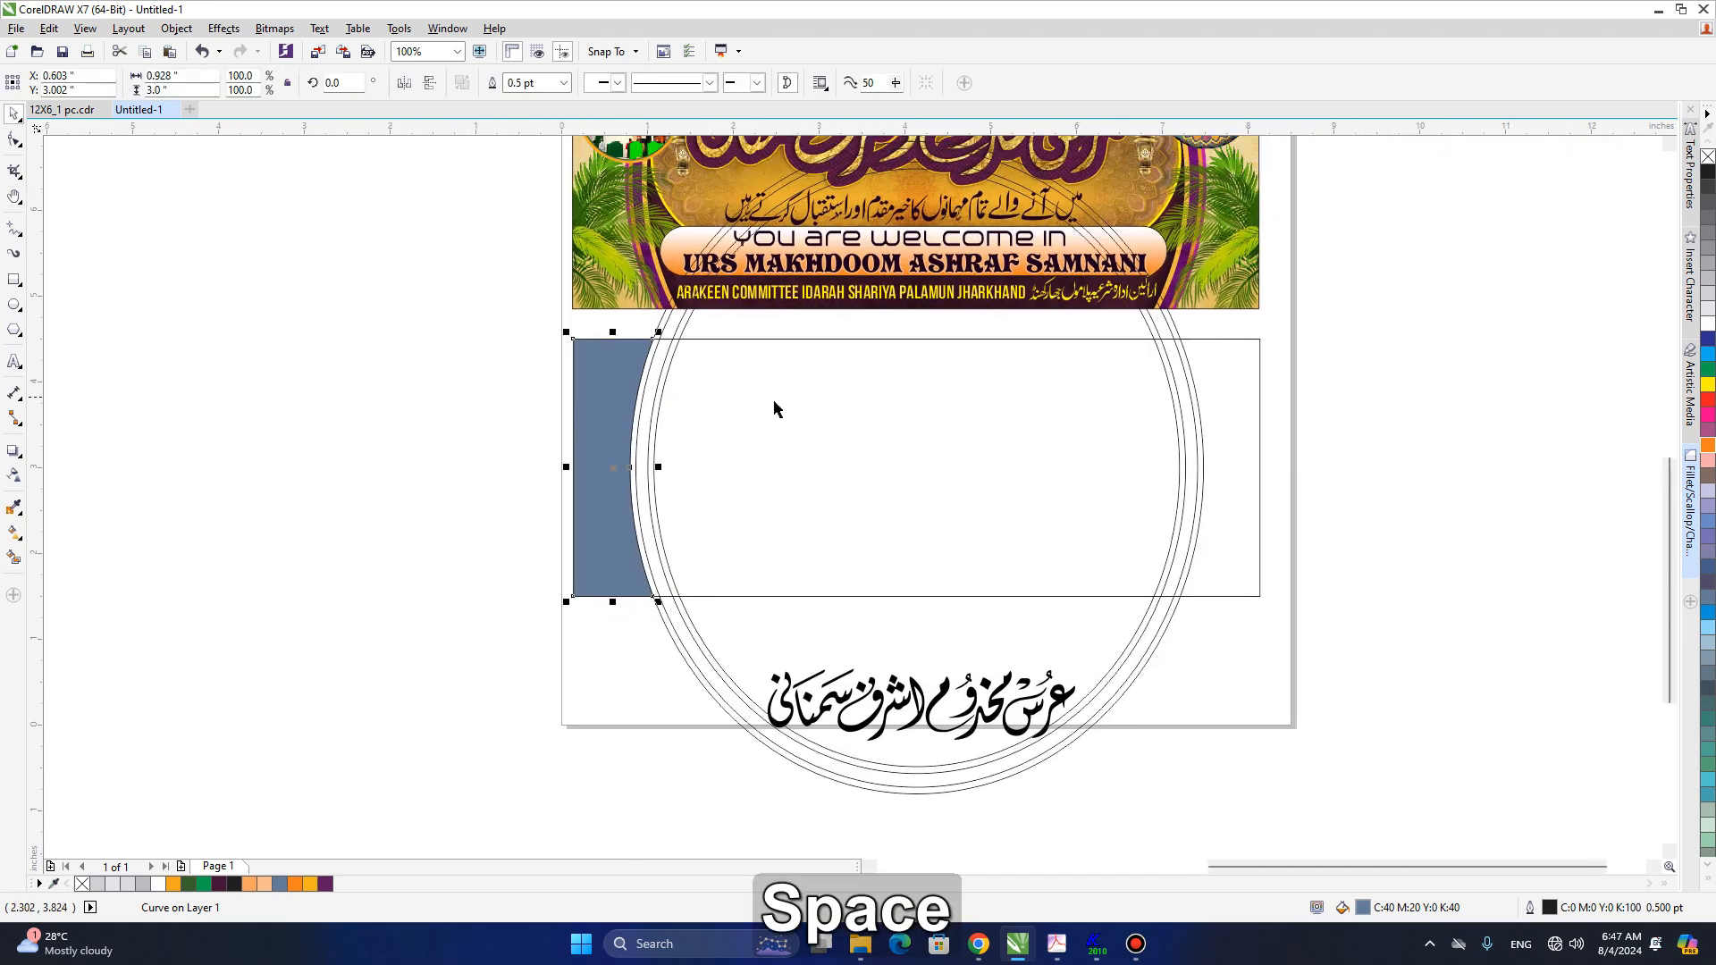
click(1708, 416)
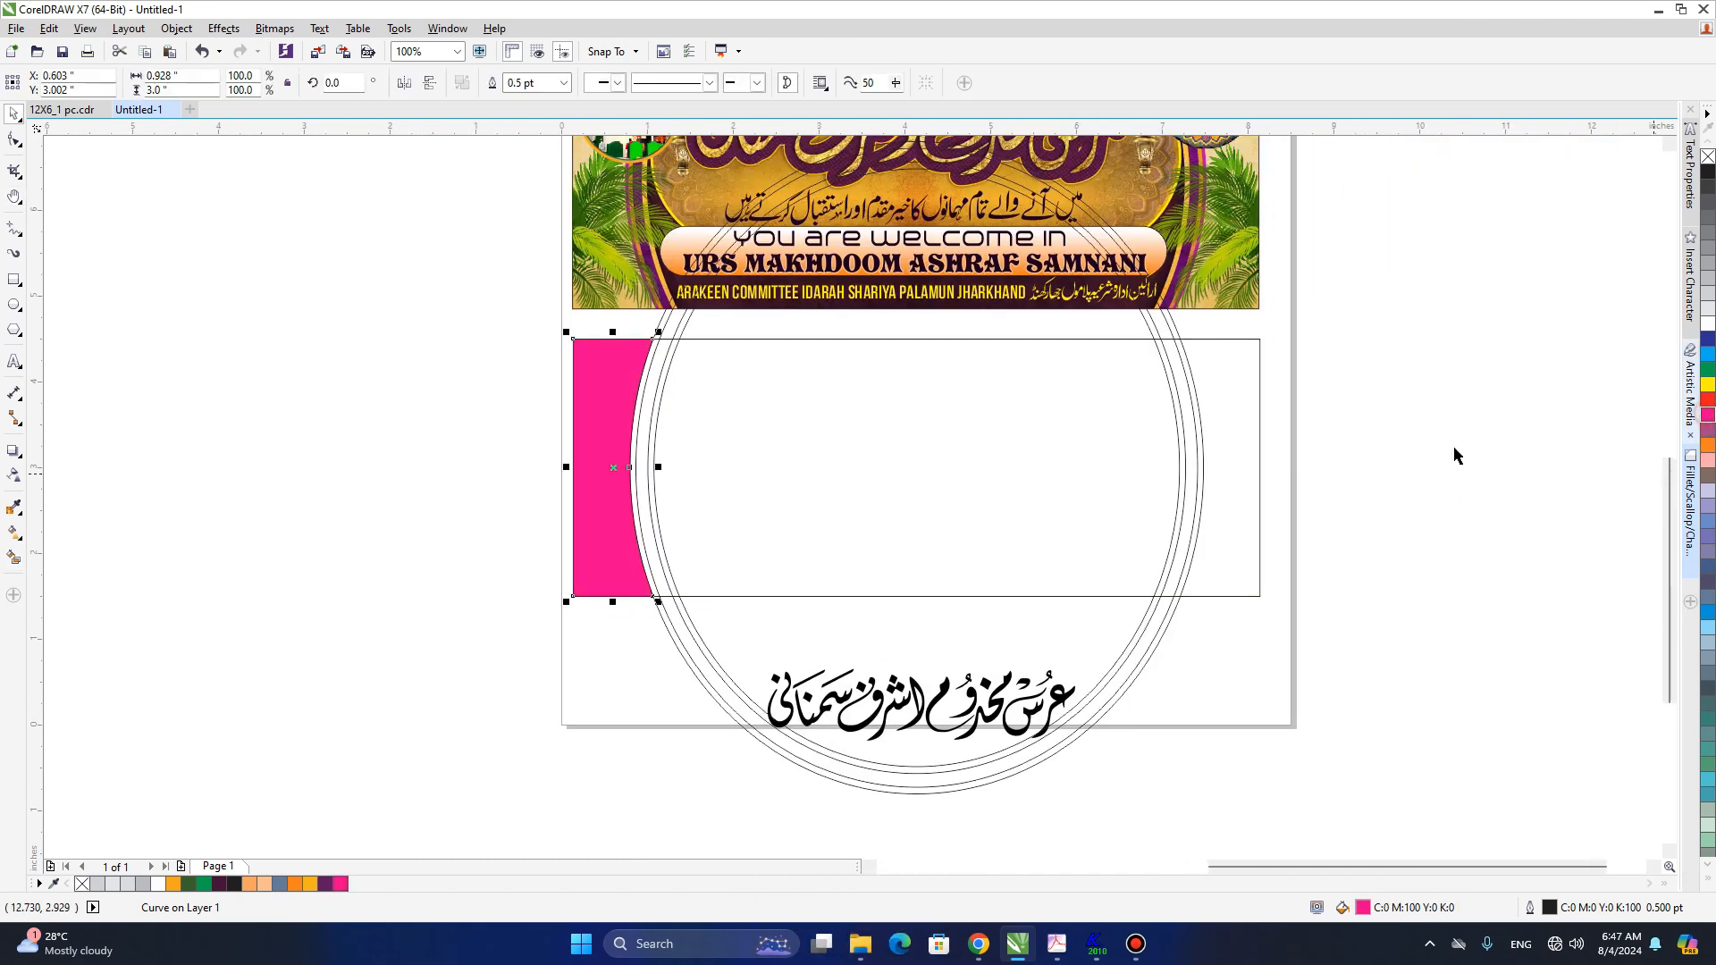
key(shift+F11)
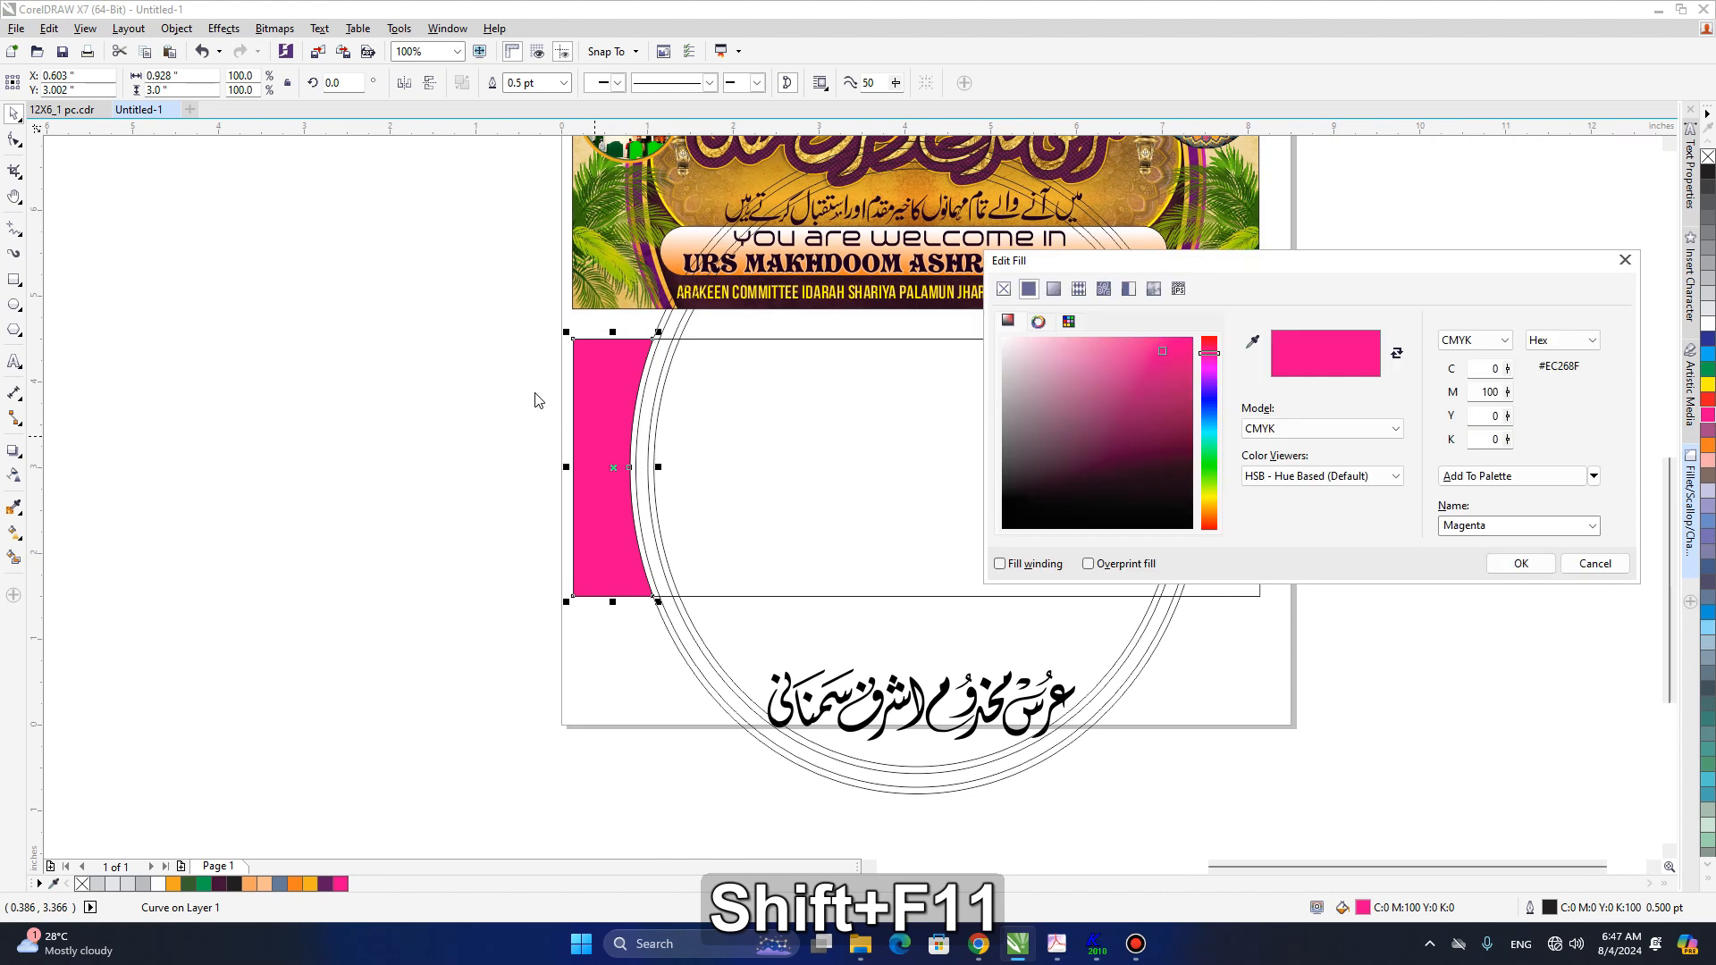
click(1156, 378)
click(1520, 563)
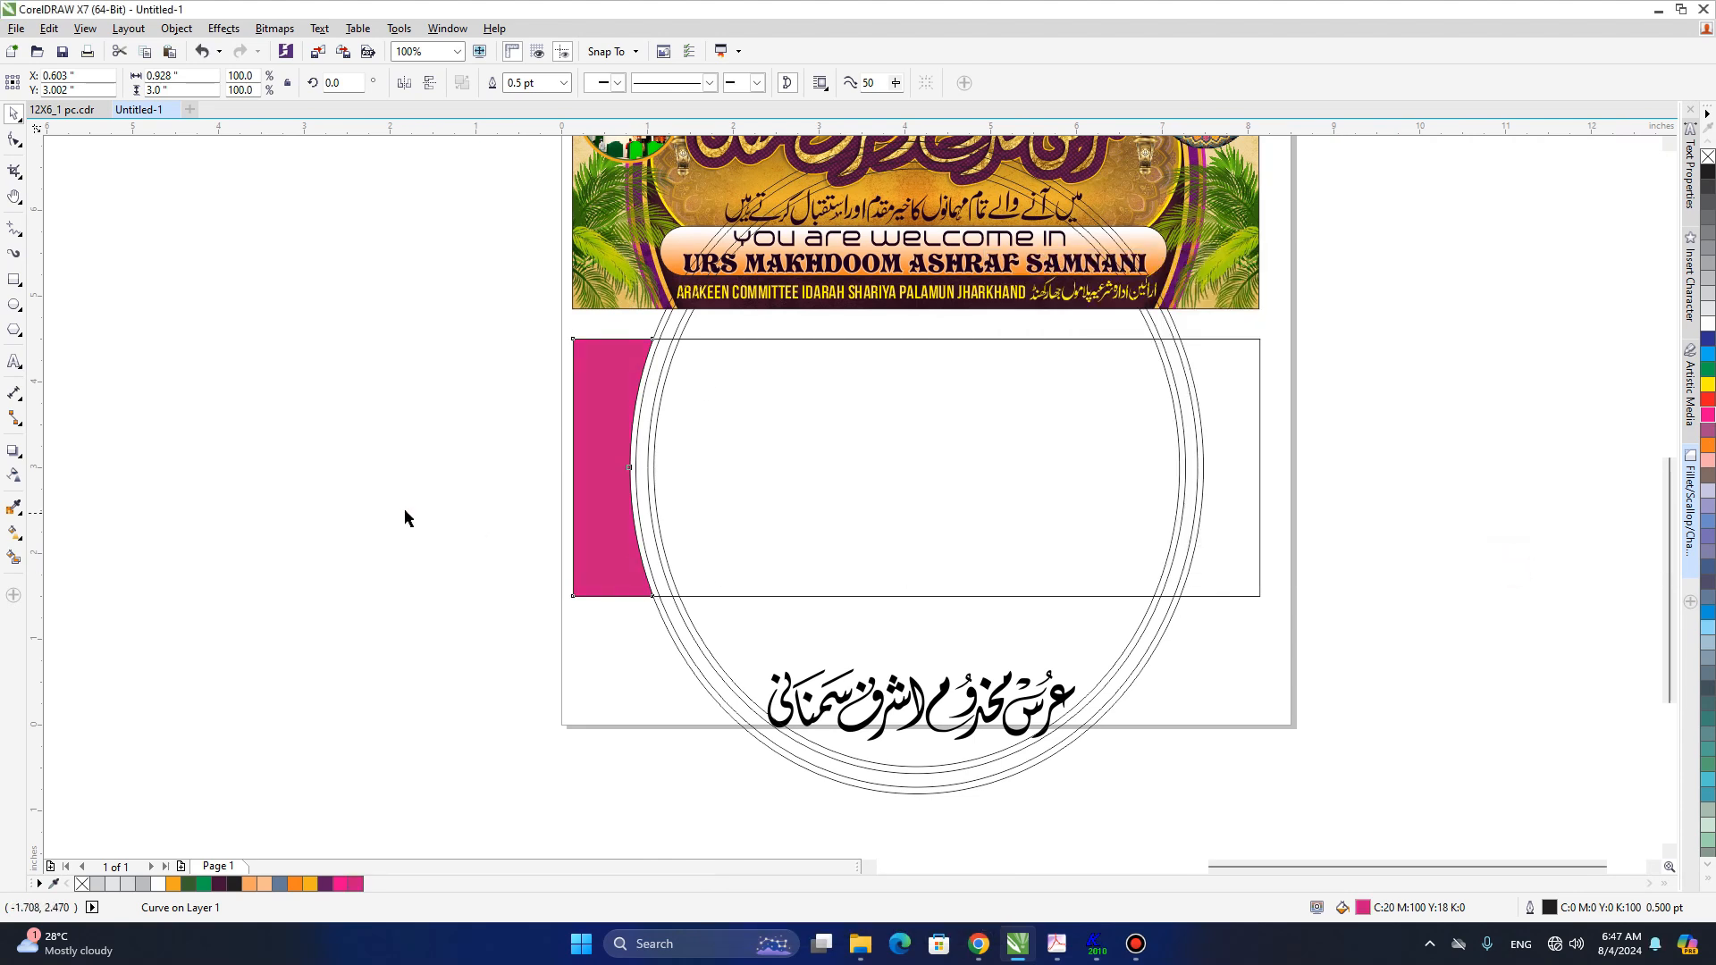
- Paste the cut side shapes back, send them behind the magenta-pink shape, and delete the four construction ellipses
key(ctrl+v)
key(shift+Page_Down)
click(300, 466)
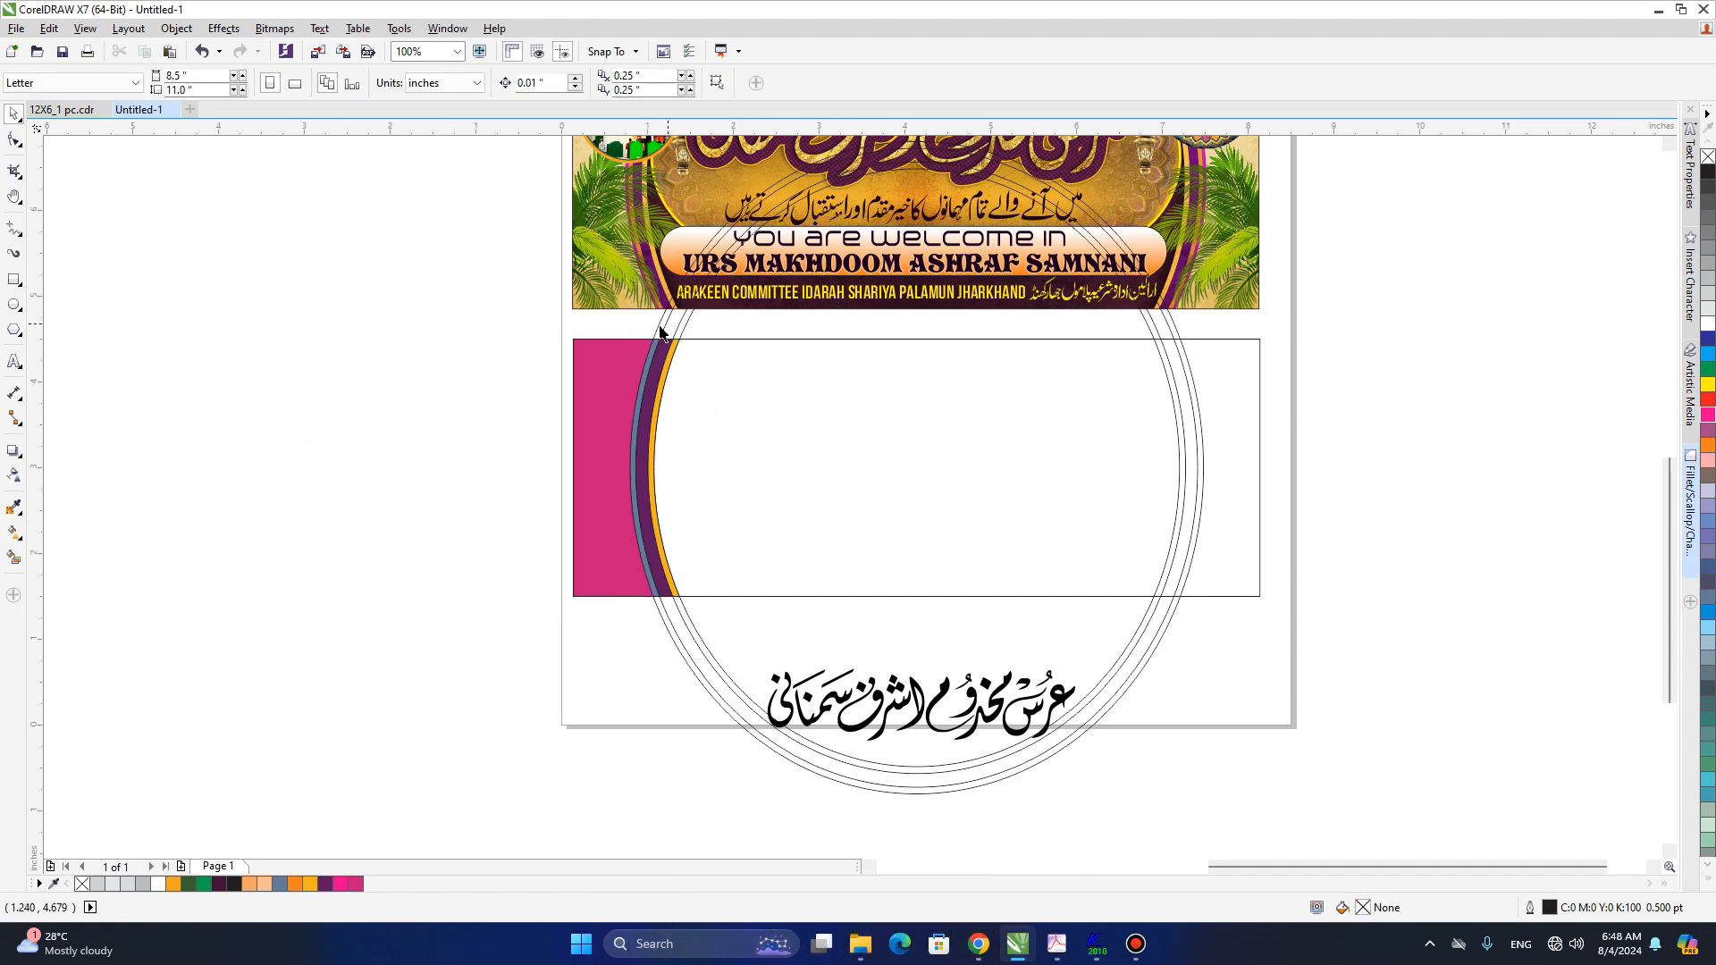
alt+click(738, 628)
key(Delete)
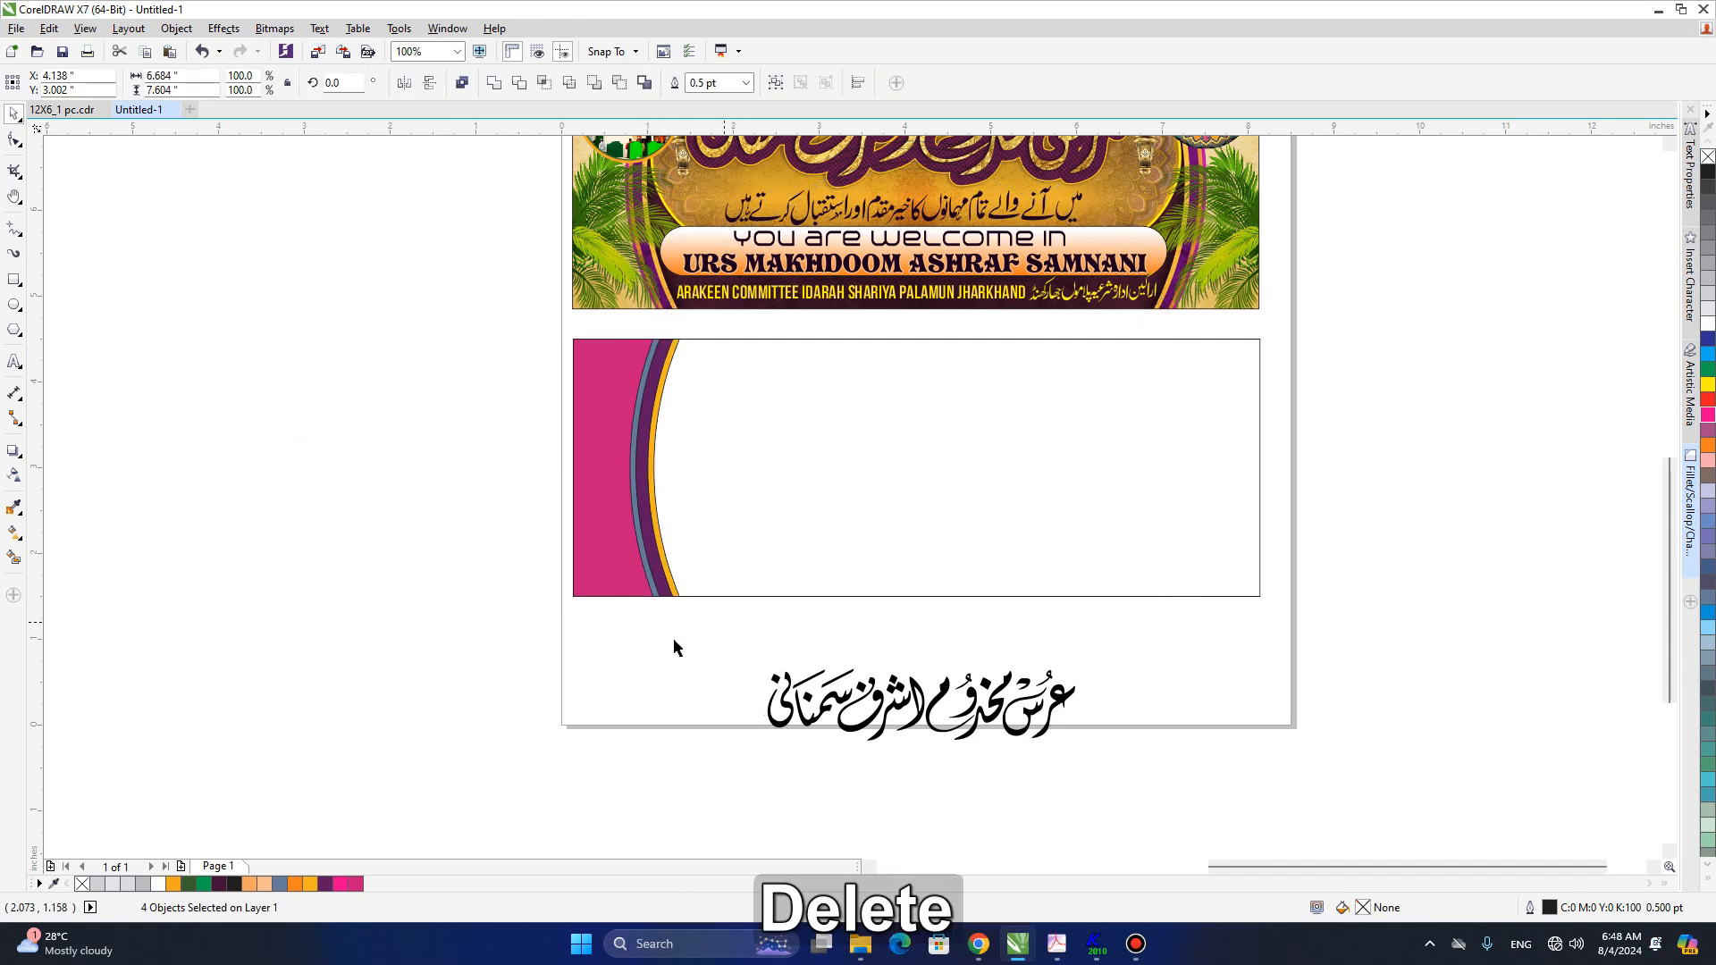
- Remove the outlines from the four coloured side bands at the banner's left end
key(h)
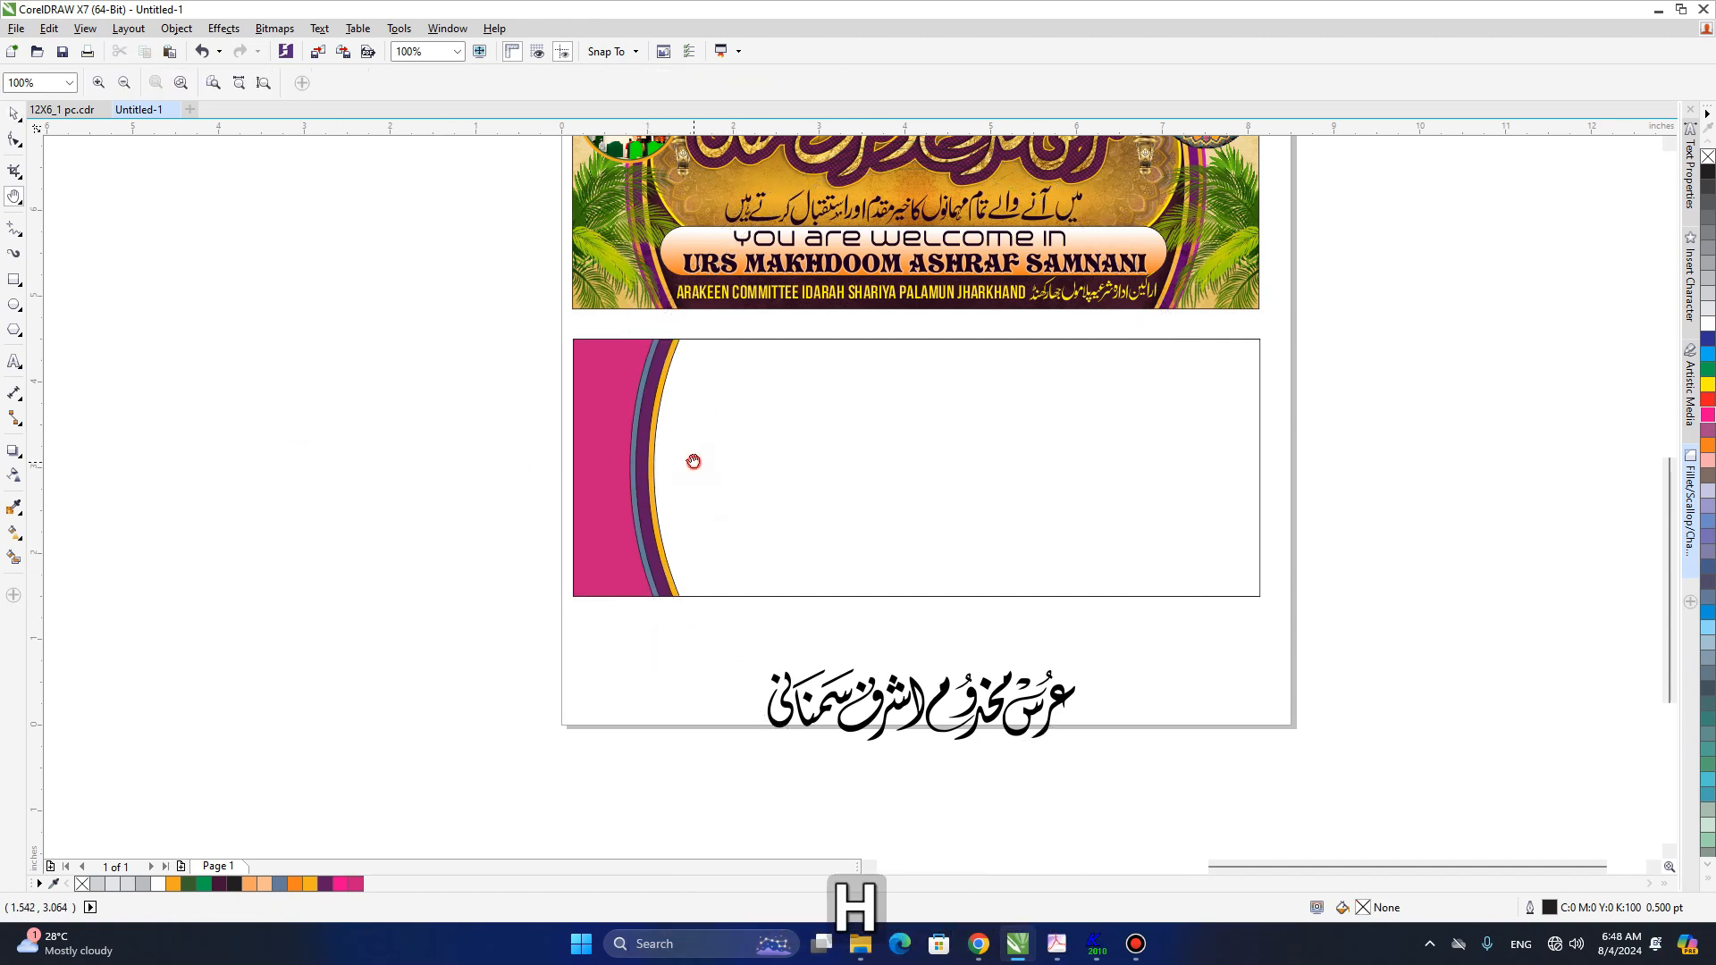
scroll(693, 461, up, 1)
drag(605, 427, 628, 528)
scroll(533, 448, down, 1)
key(space)
drag(511, 418, 766, 735)
right_click(1706, 159)
- Recolour the blue-grey band orange with the fill C11 M69 Y100 K1
key(h)
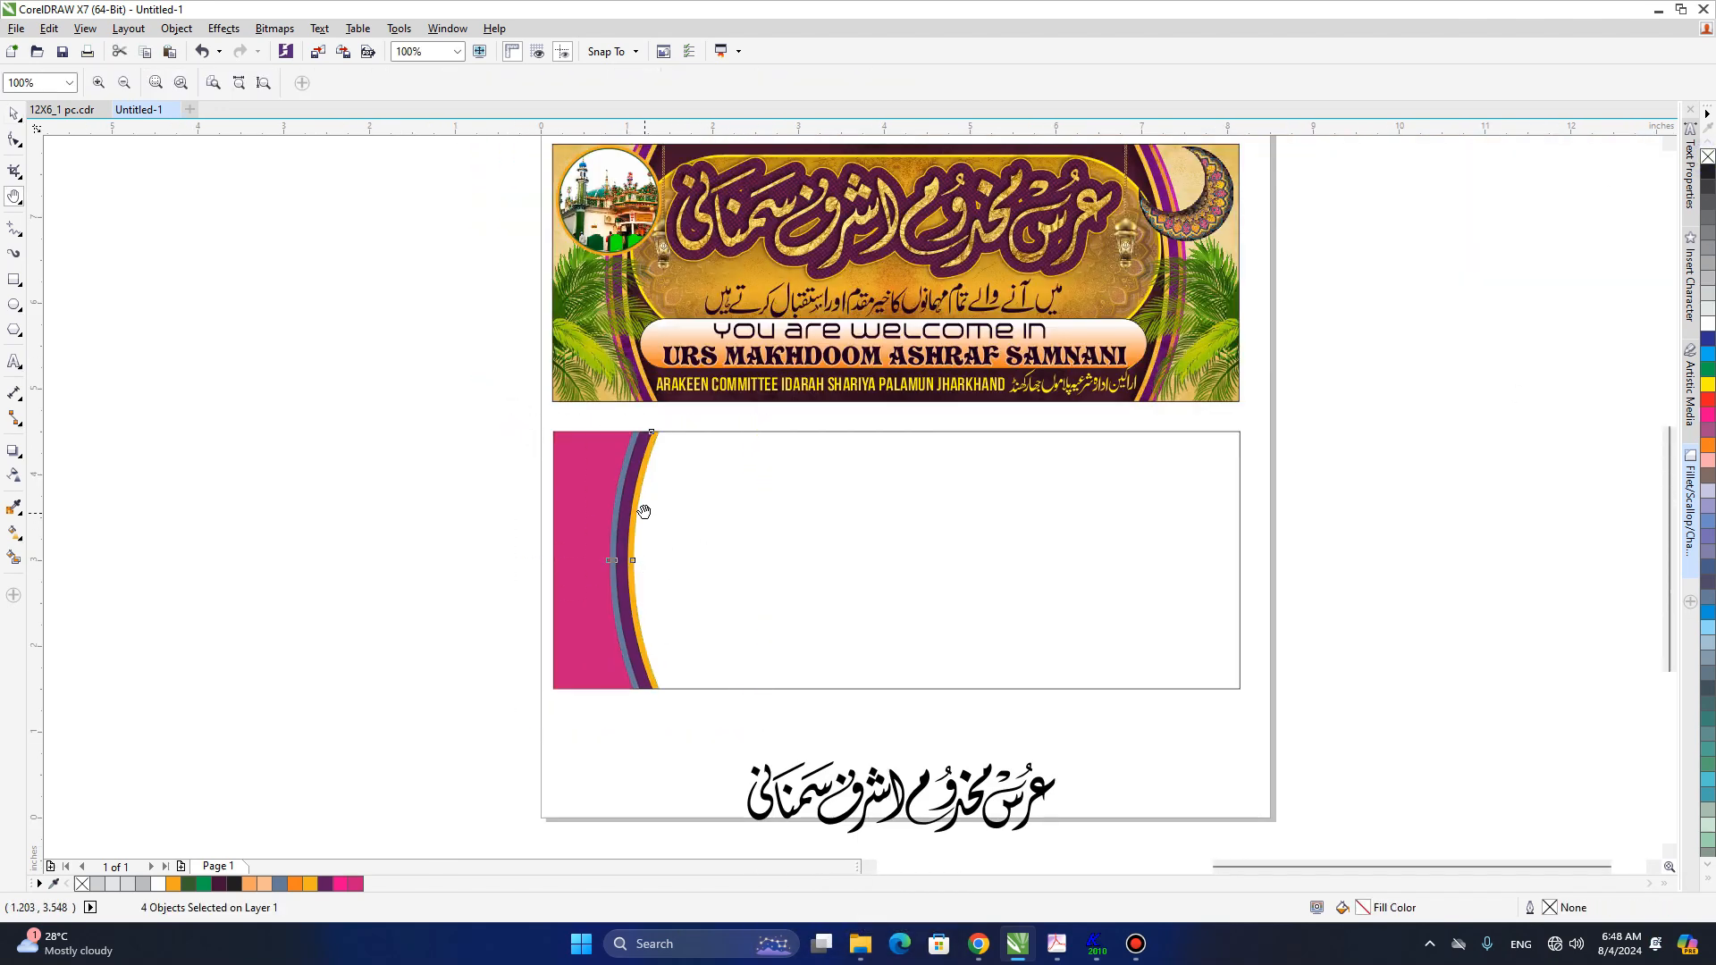
scroll(618, 516, up, 2)
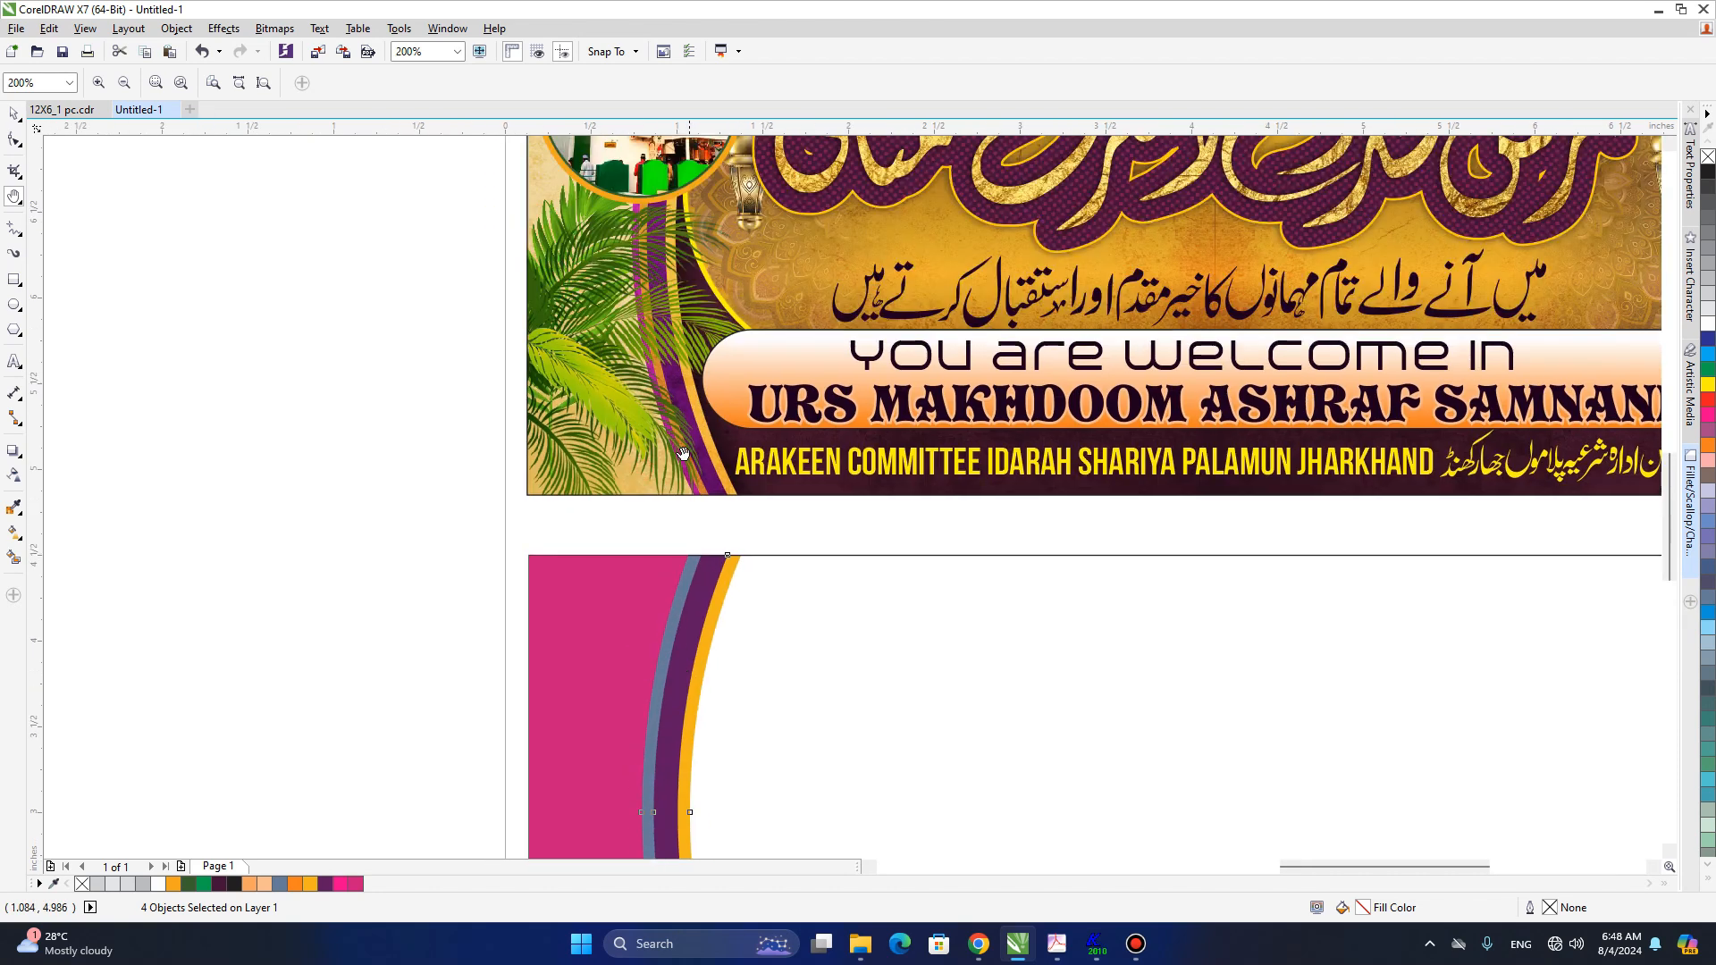
drag(690, 613, 793, 547)
scroll(674, 529, up, 1)
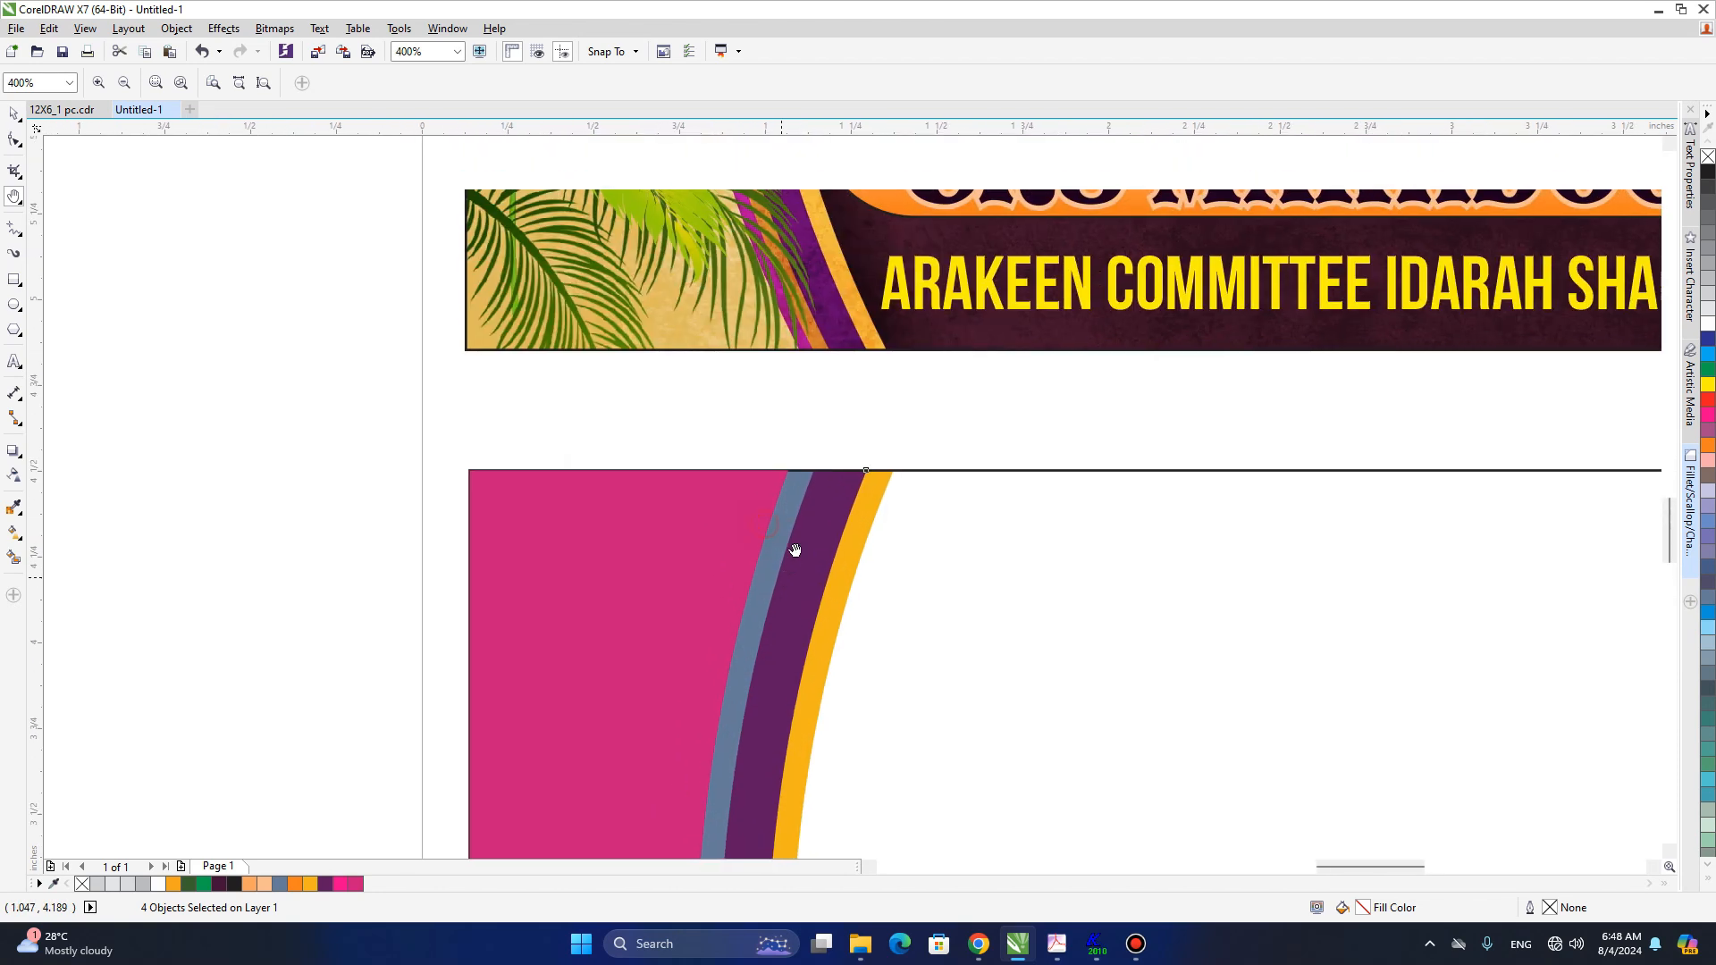
key(space)
click(776, 442)
click(793, 500)
key(shift+F11)
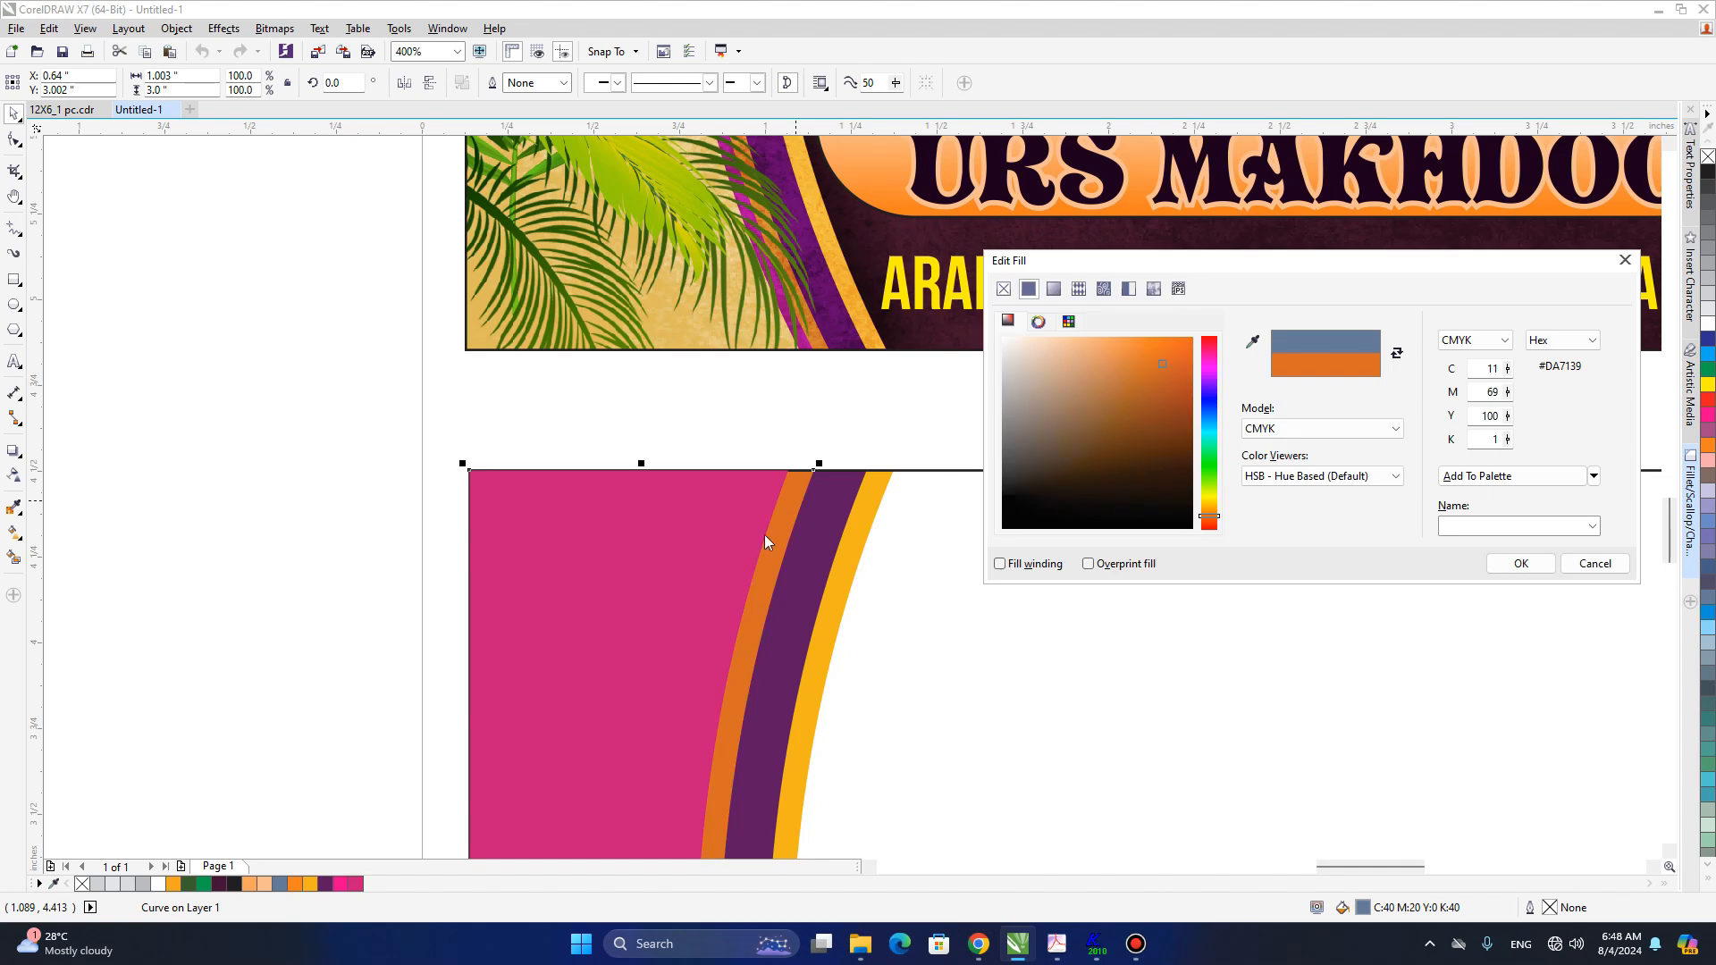
click(1538, 566)
- Recolour the purple band a slightly lighter purple
click(821, 558)
key(h)
scroll(697, 483, down, 2)
drag(817, 545, 761, 551)
key(space)
click(521, 510)
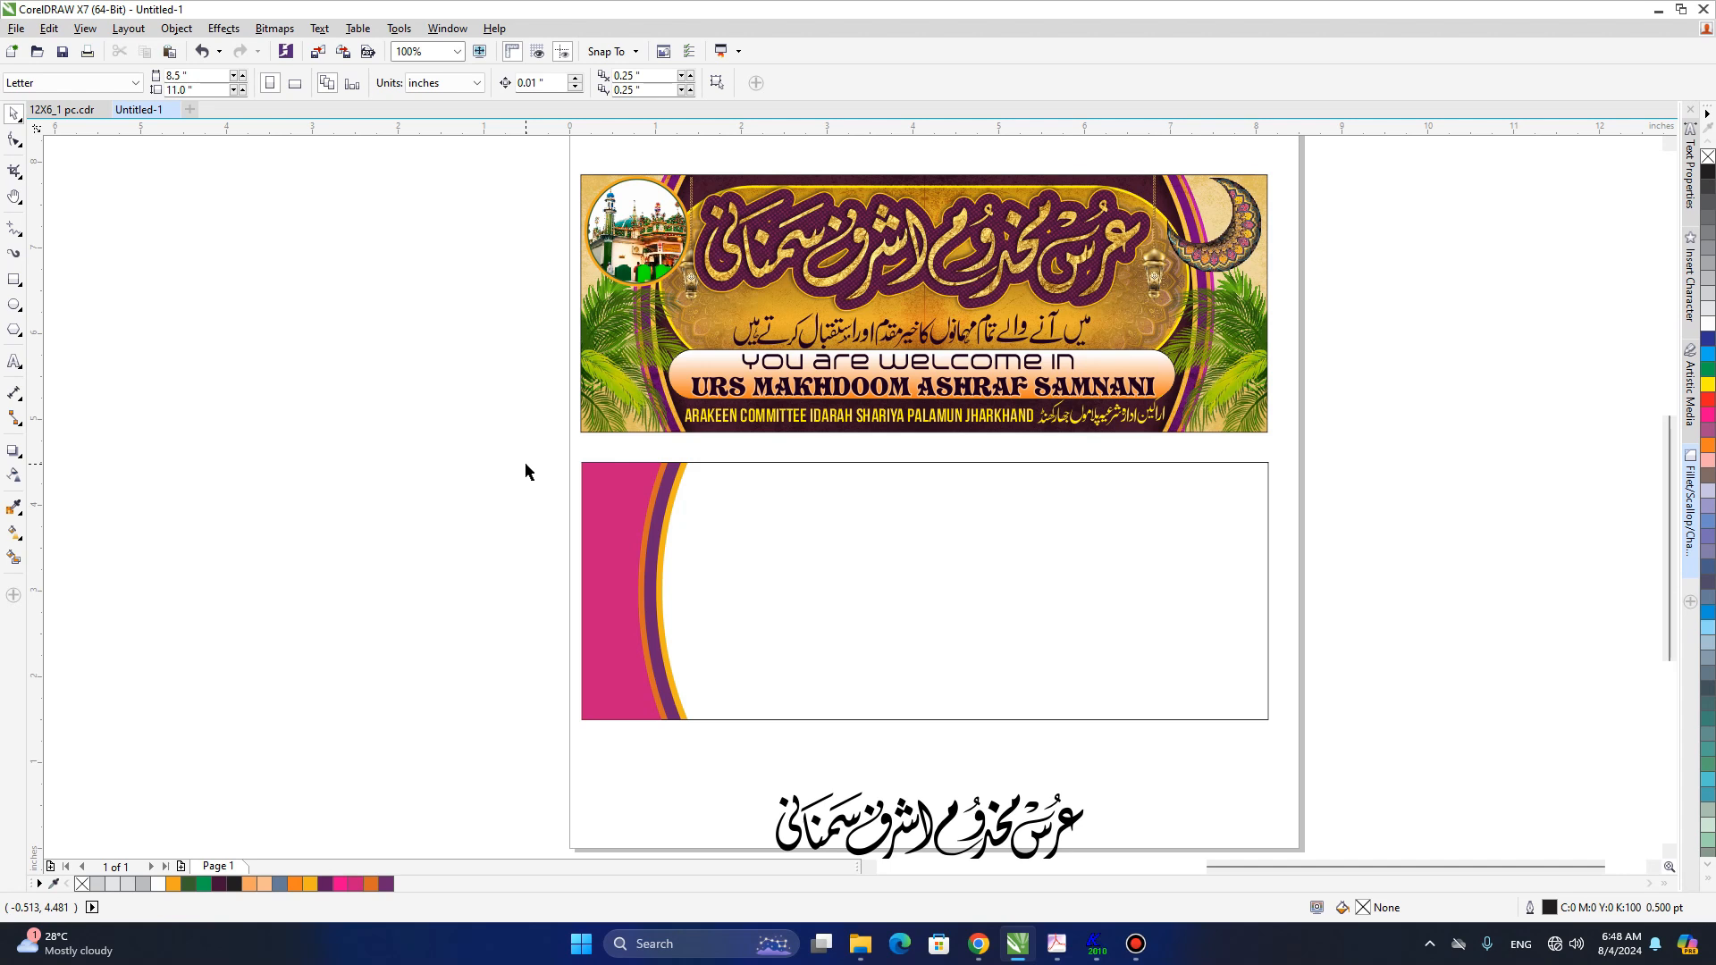
- Place a horizontally mirrored copy of the four side bands at the banner's right end, flush with its edge
drag(525, 451, 750, 745)
drag(574, 589, 1212, 597)
right_click(738, 600)
key(Right)
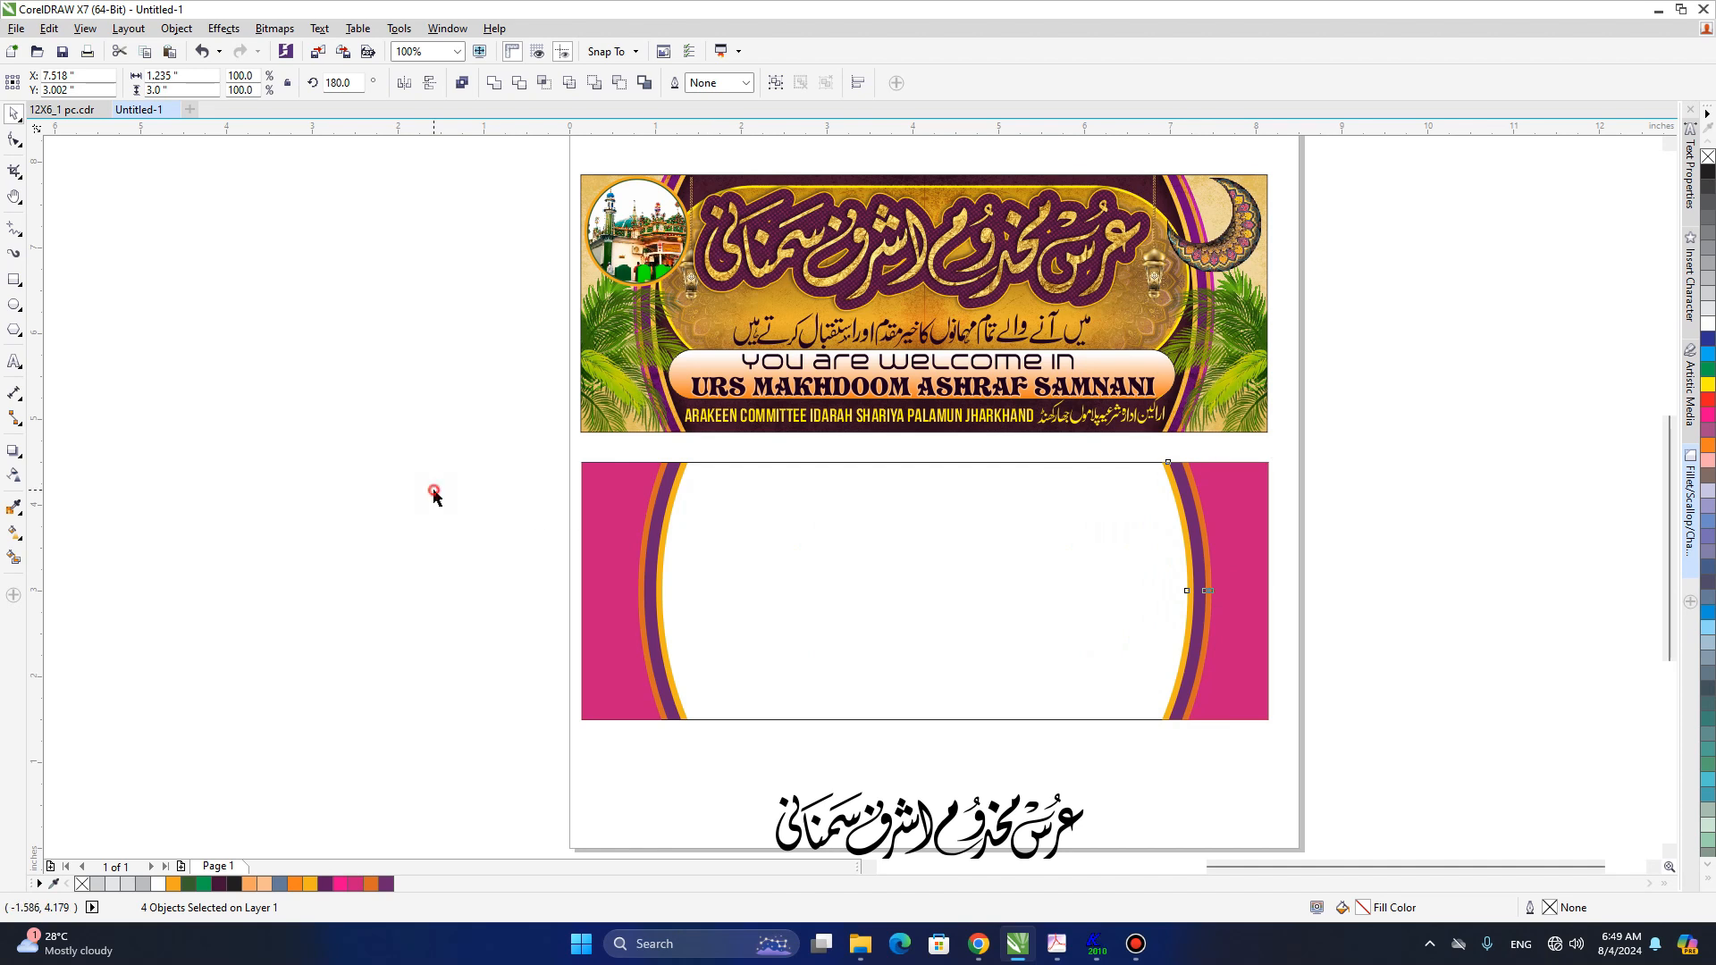
click(434, 496)
key(h)
drag(759, 567, 781, 618)
key(space)
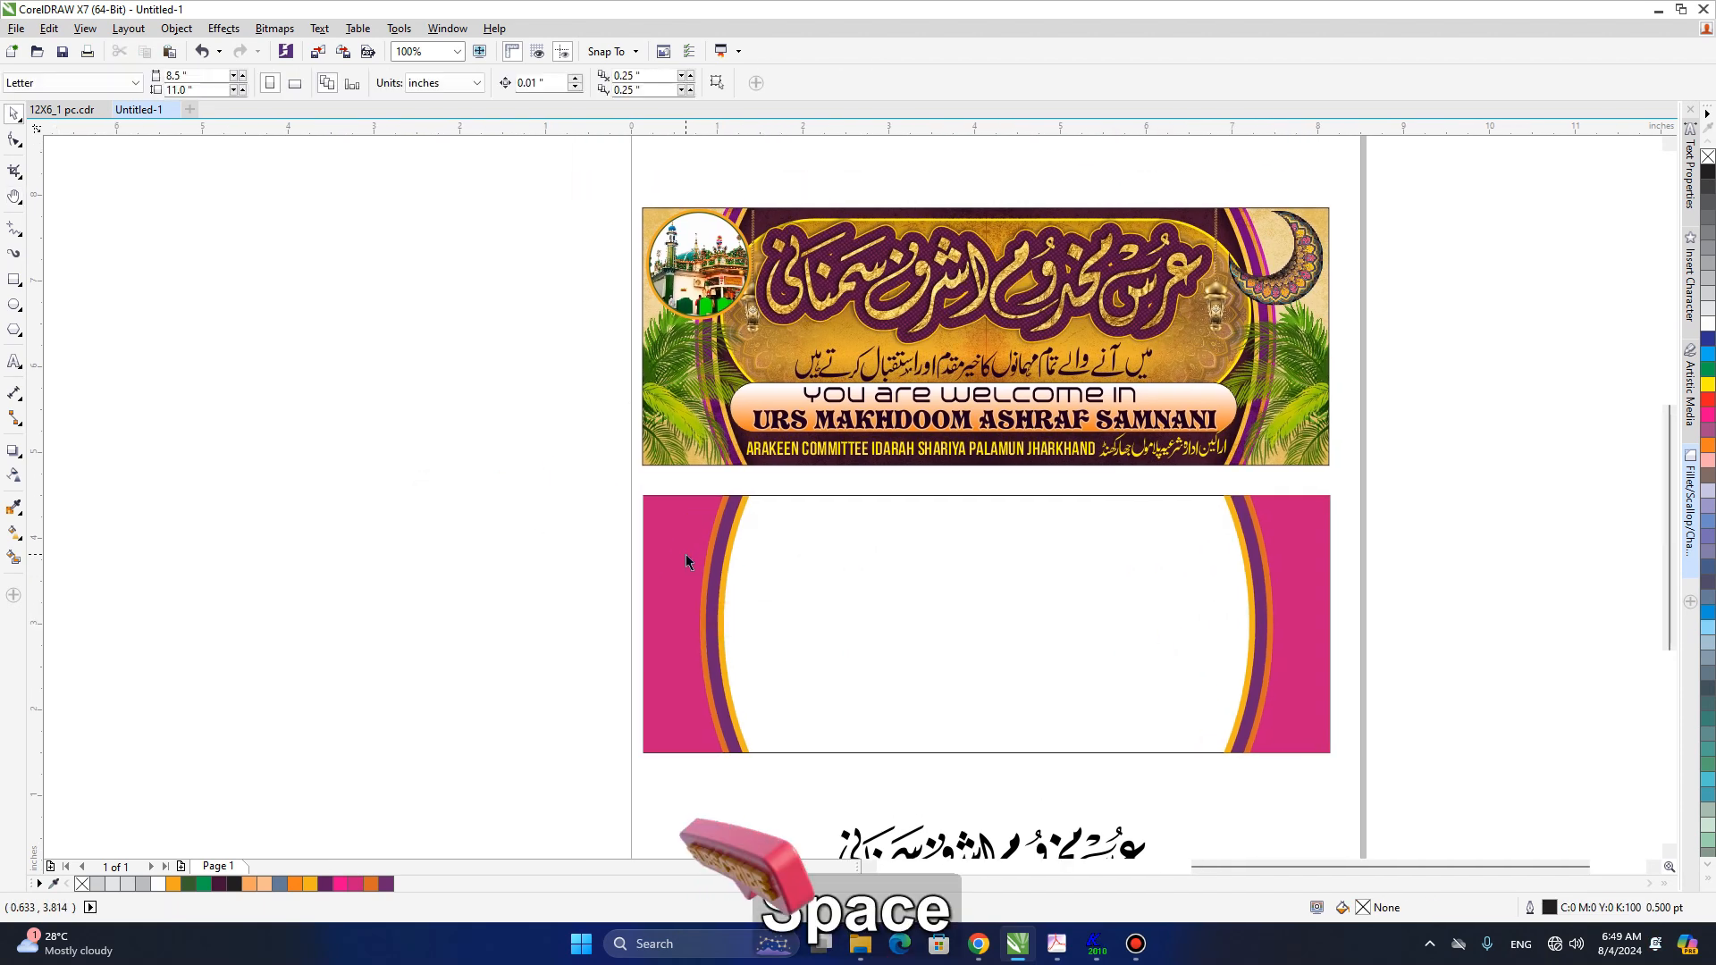
- Duplicate the left magenta-pink shape slightly further left, leaving a thin pink strip, and fill the copy yellow
click(676, 595)
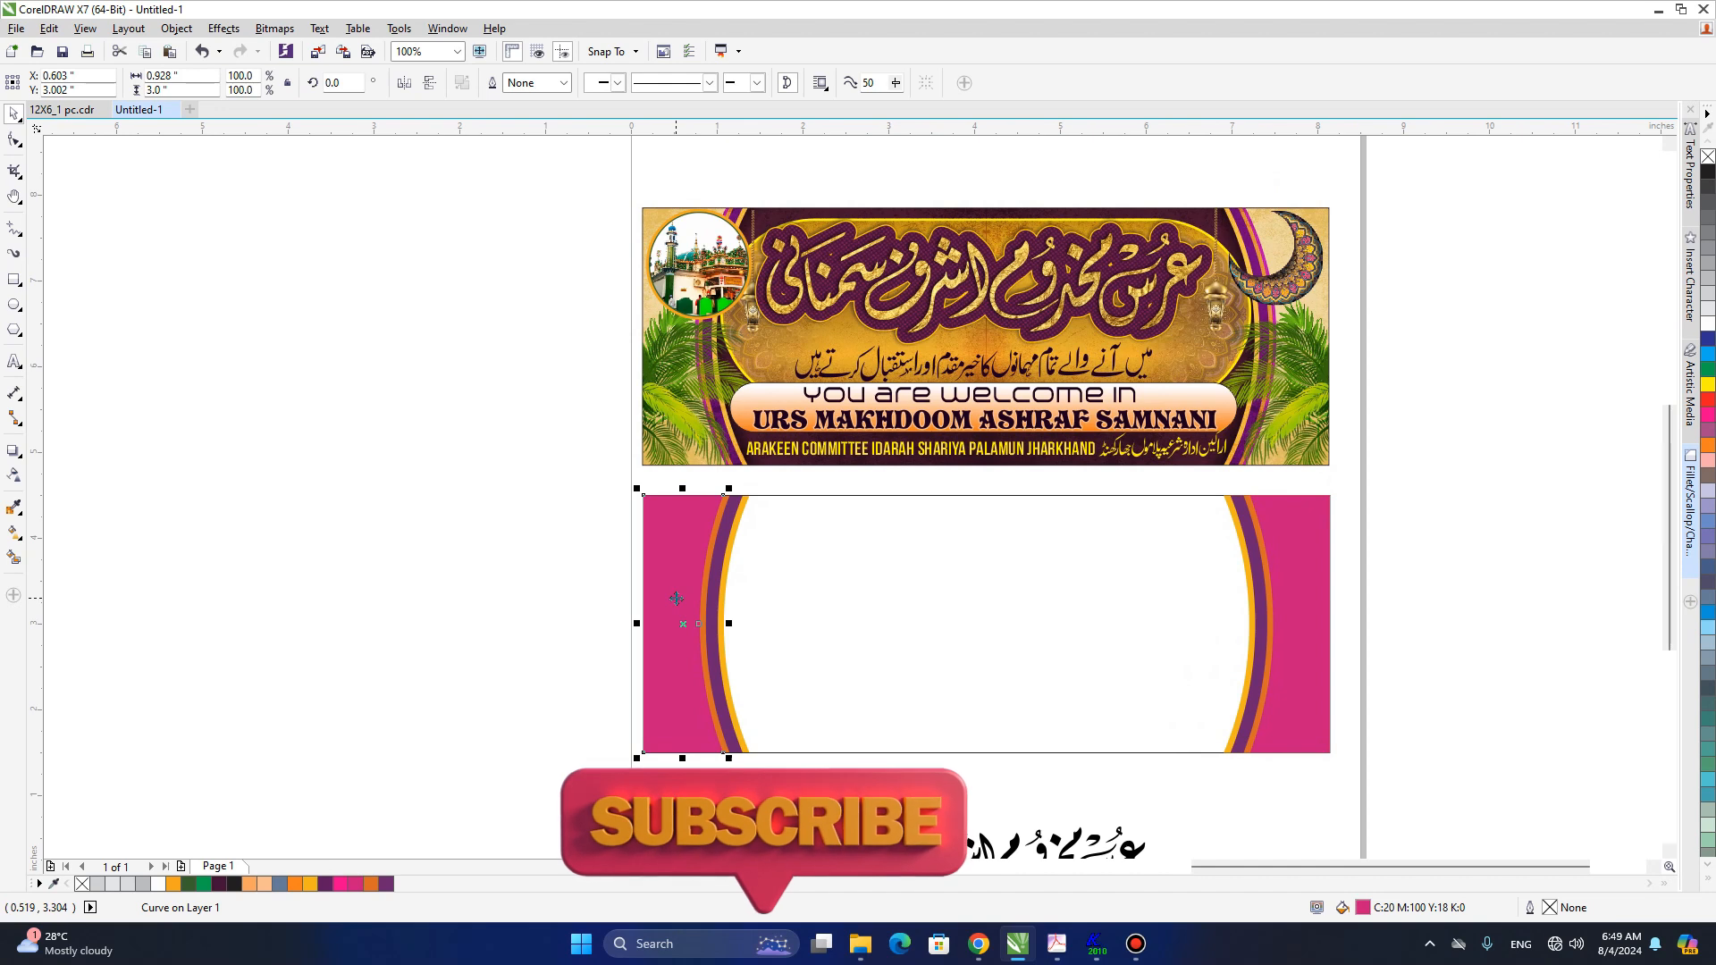
scroll(674, 585, up, 2)
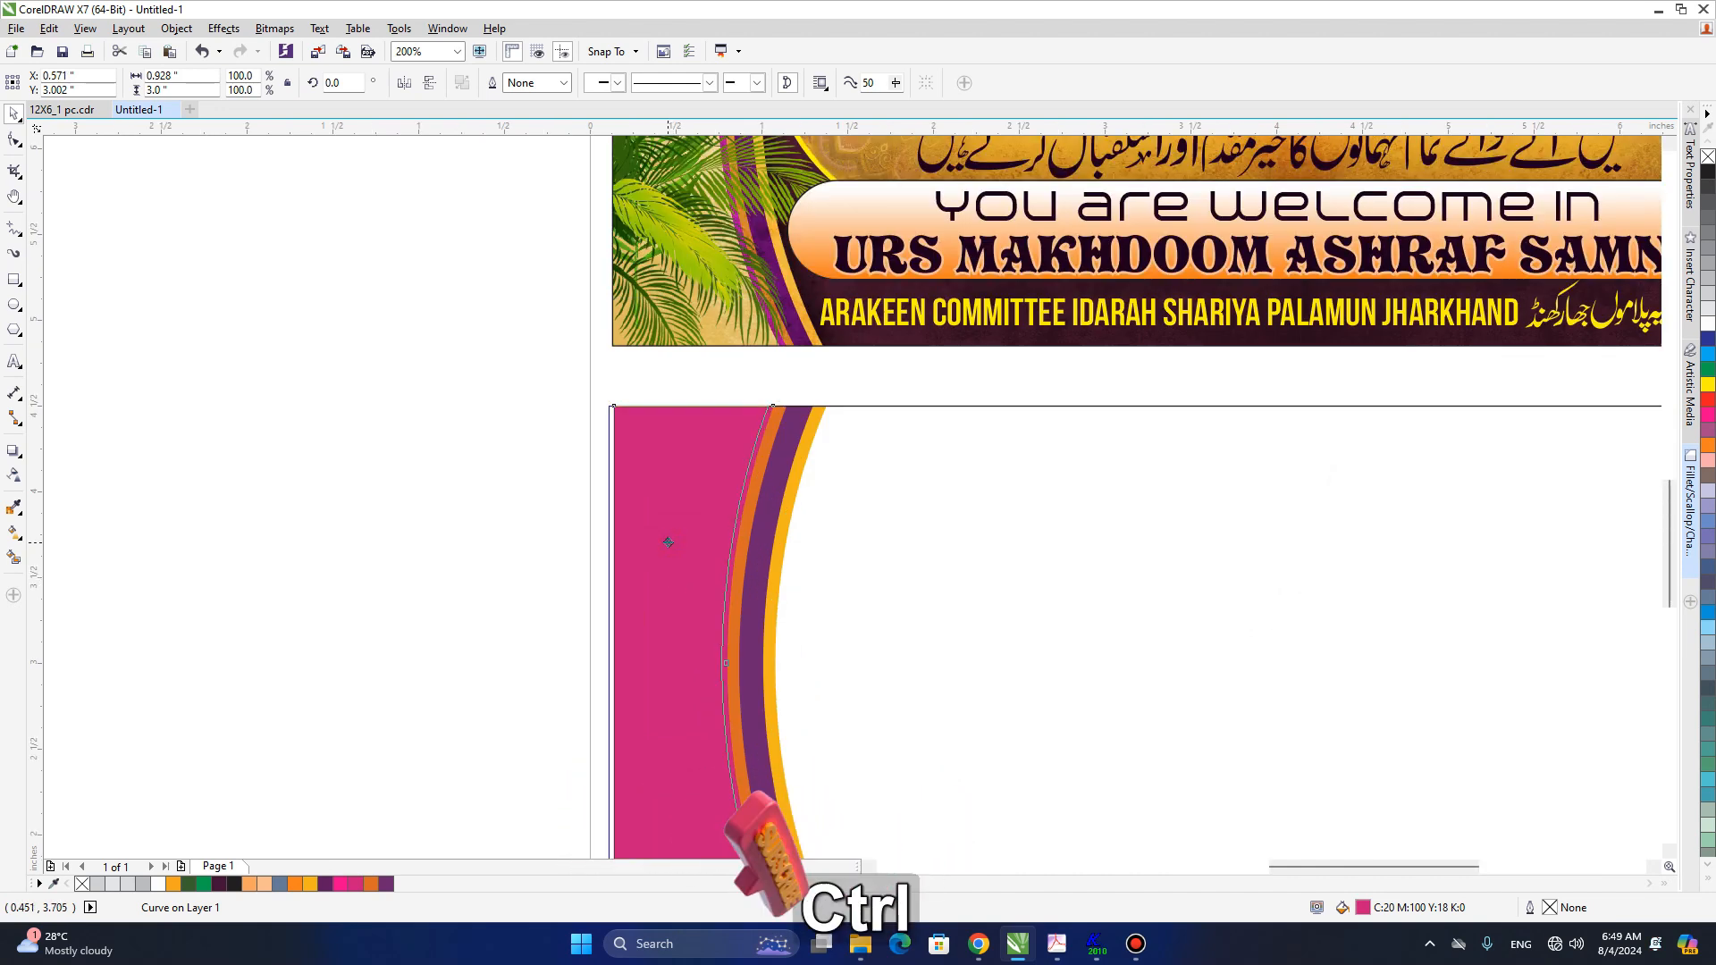
key(ctrl+x)
key(ctrl+z)
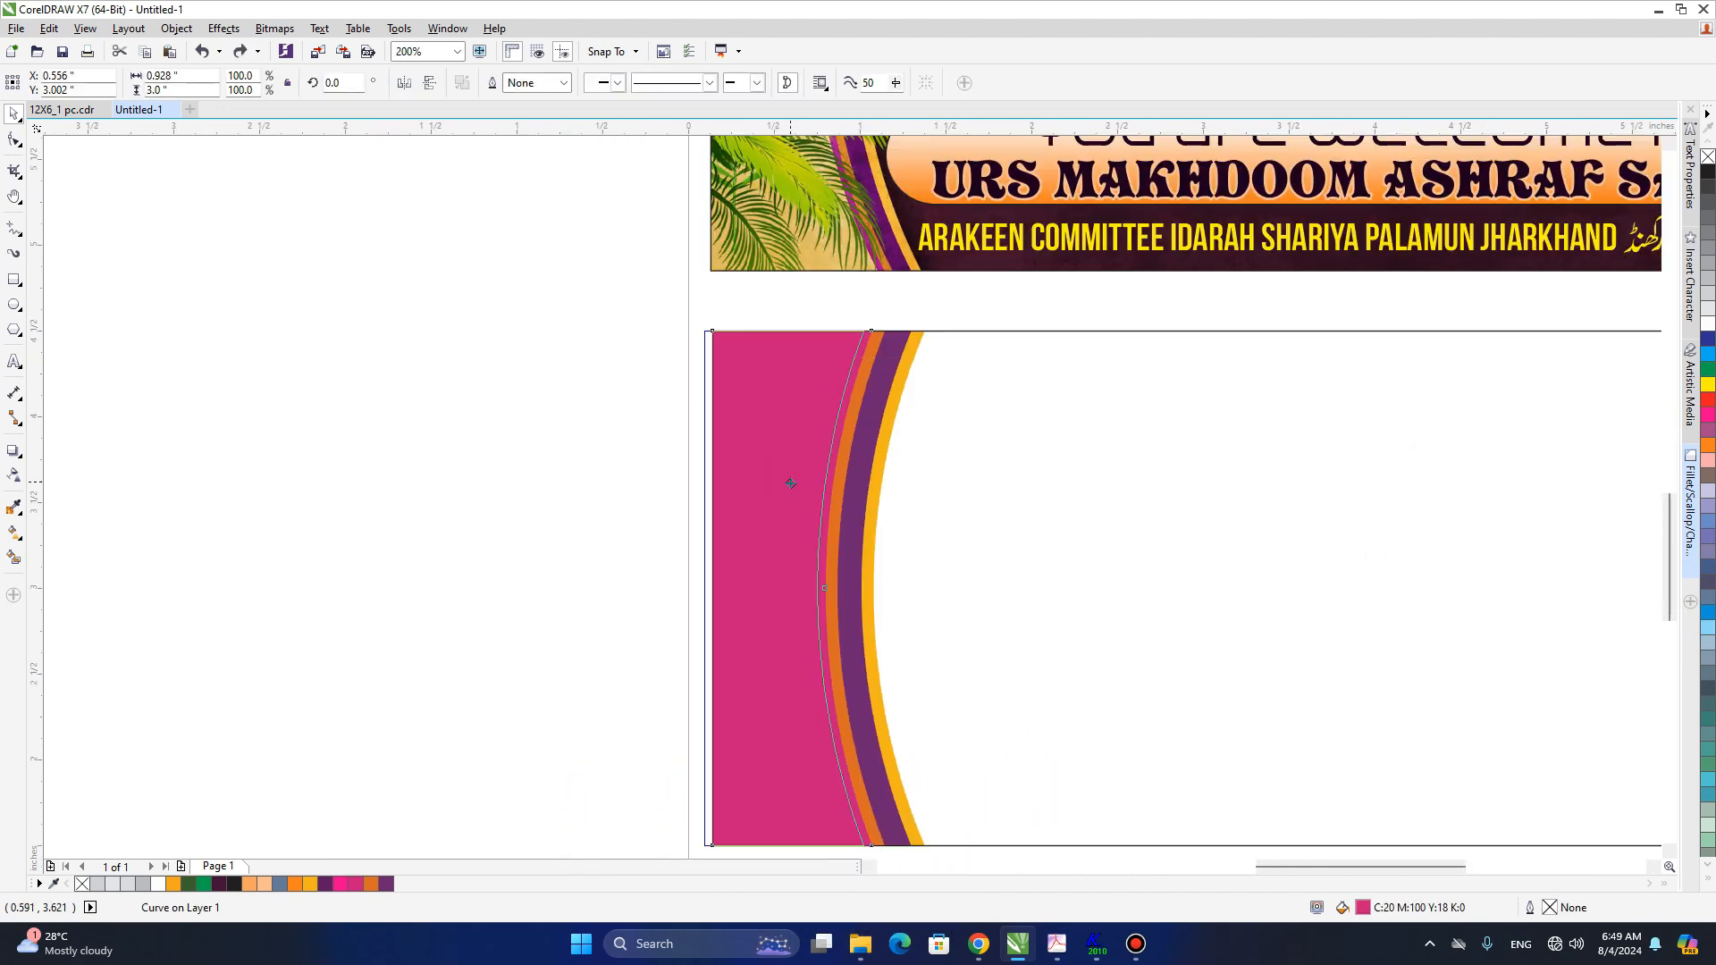
key(h)
drag(873, 475, 617, 540)
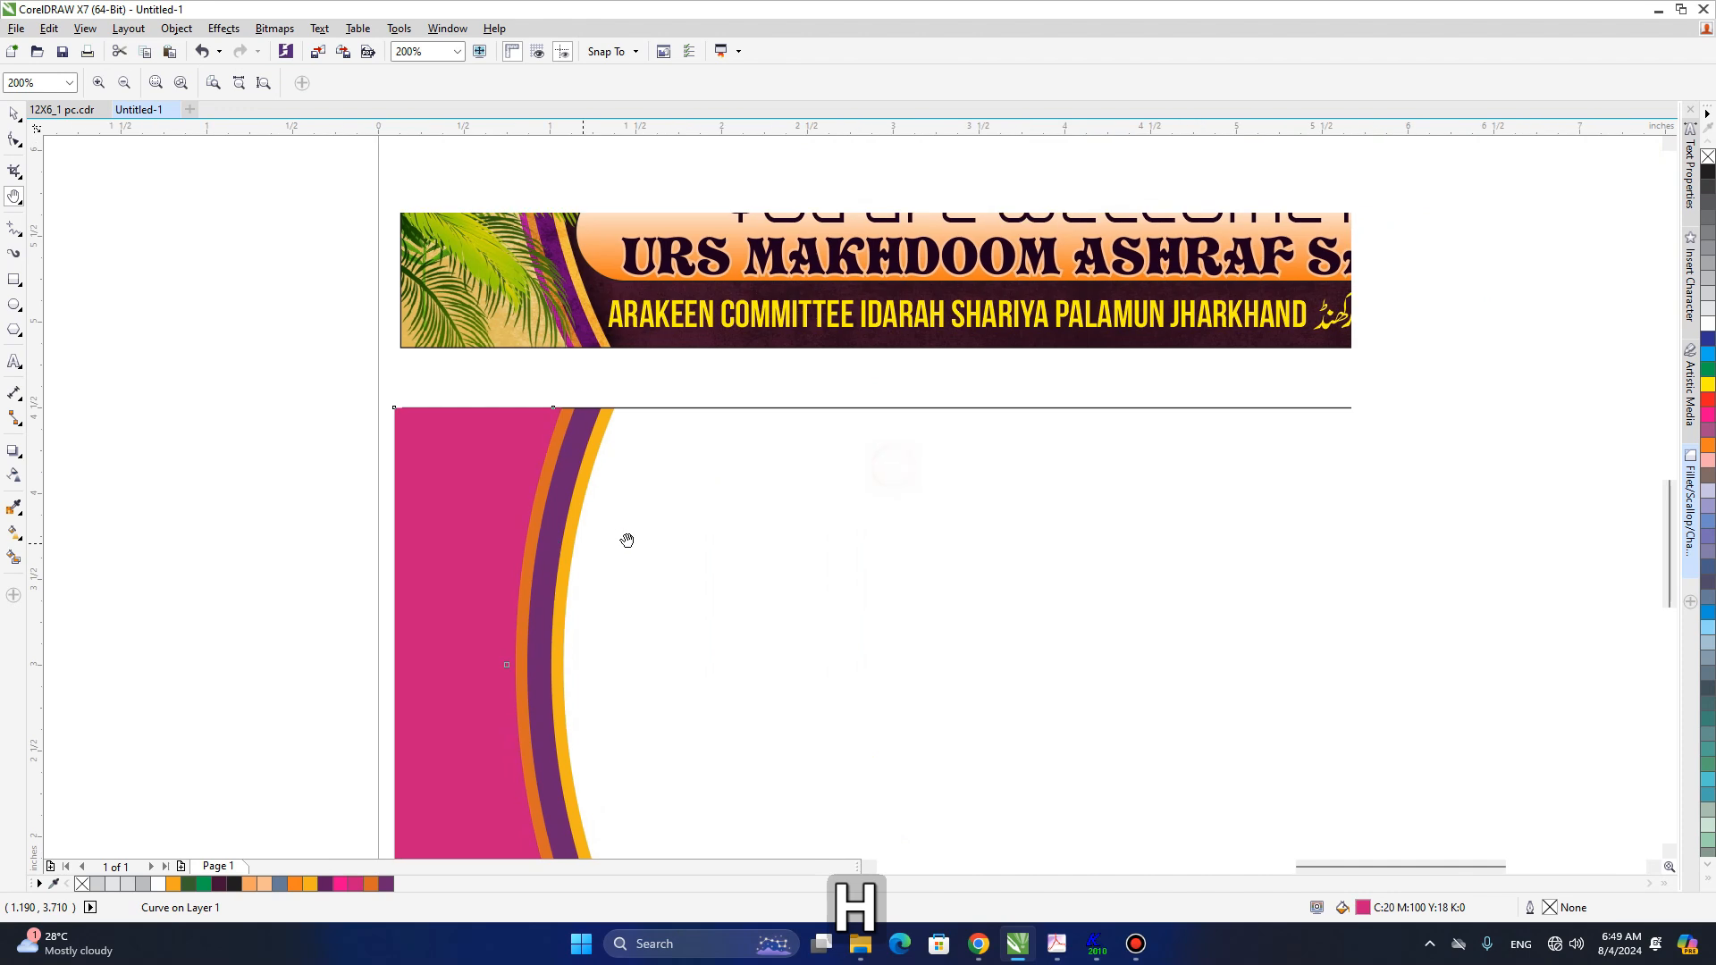
scroll(616, 540, down, 2)
key(space)
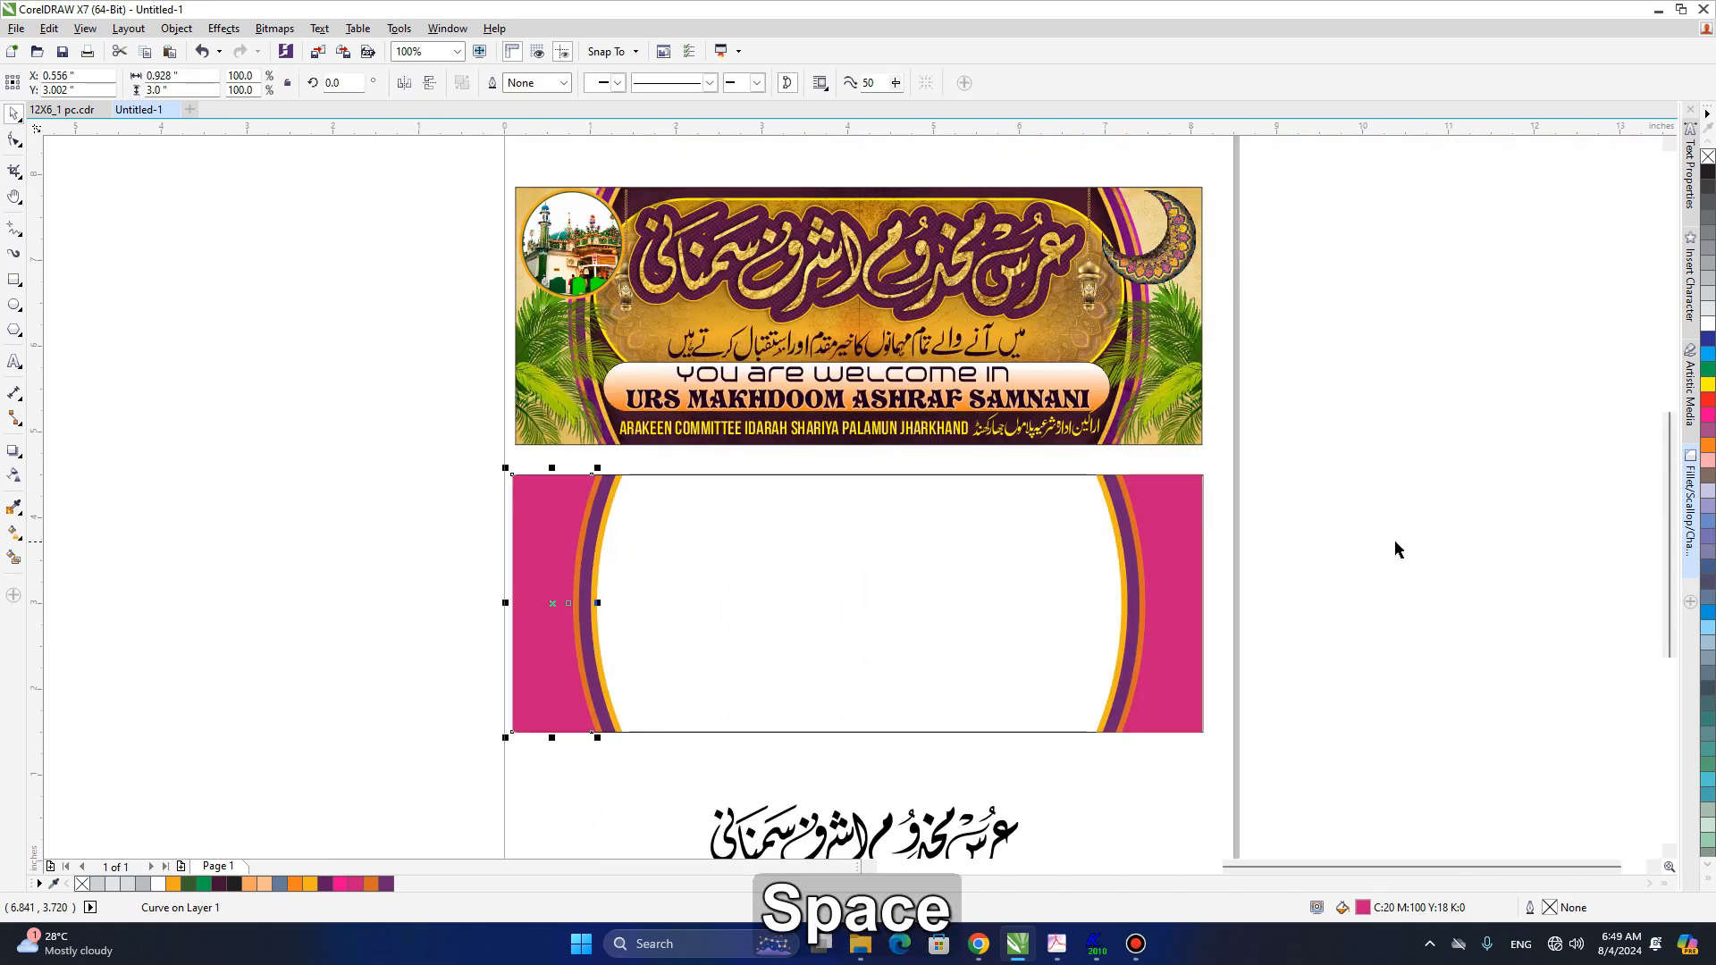
click(1706, 388)
key(h)
drag(692, 514, 772, 626)
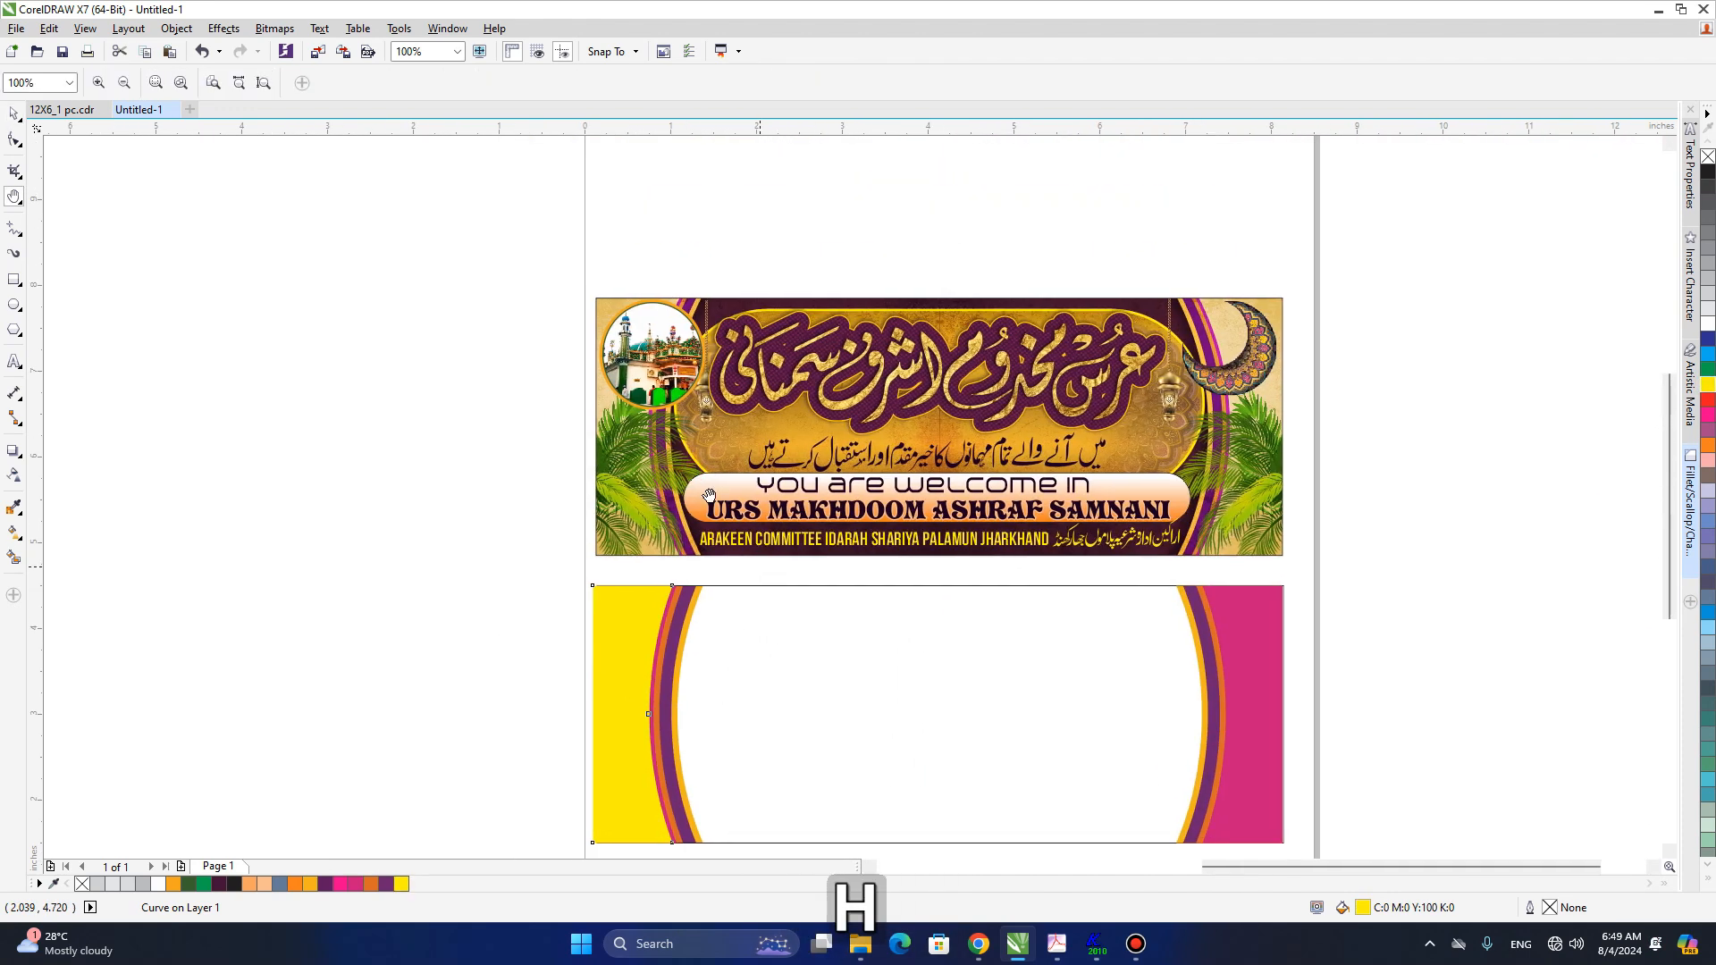
- Examine the textured beige side panel inside the reference banner's PowerClip
scroll(663, 319, up, 1)
key(space)
click(582, 314)
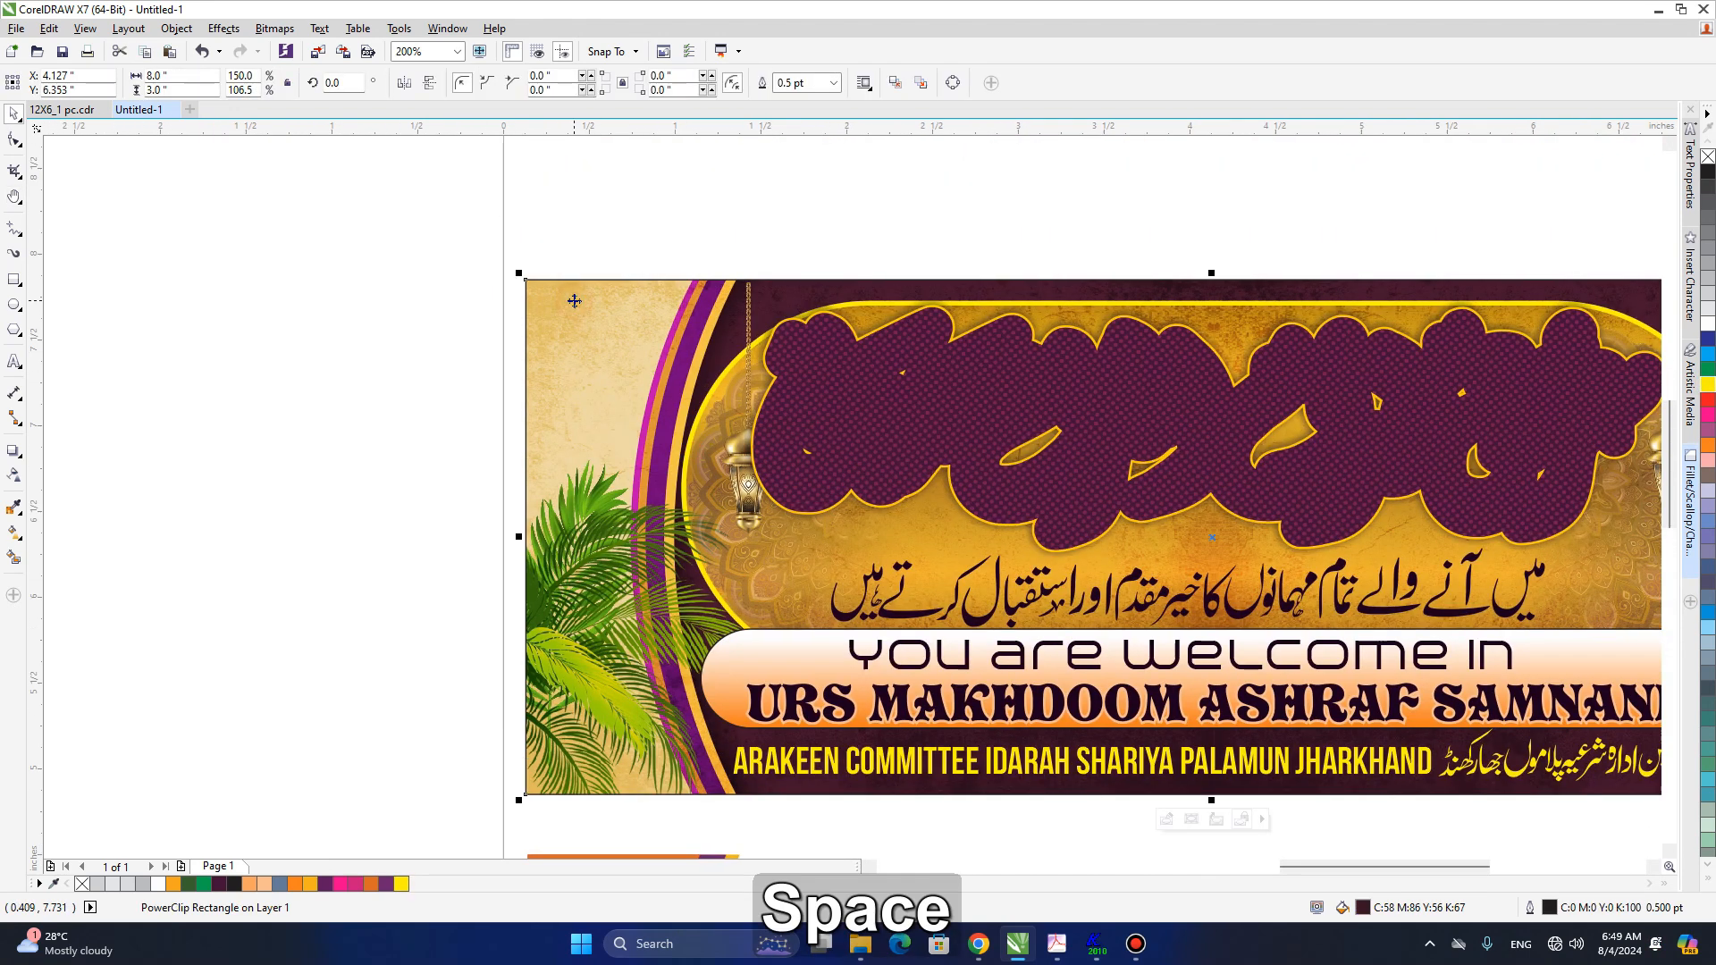
ctrl+click(573, 313)
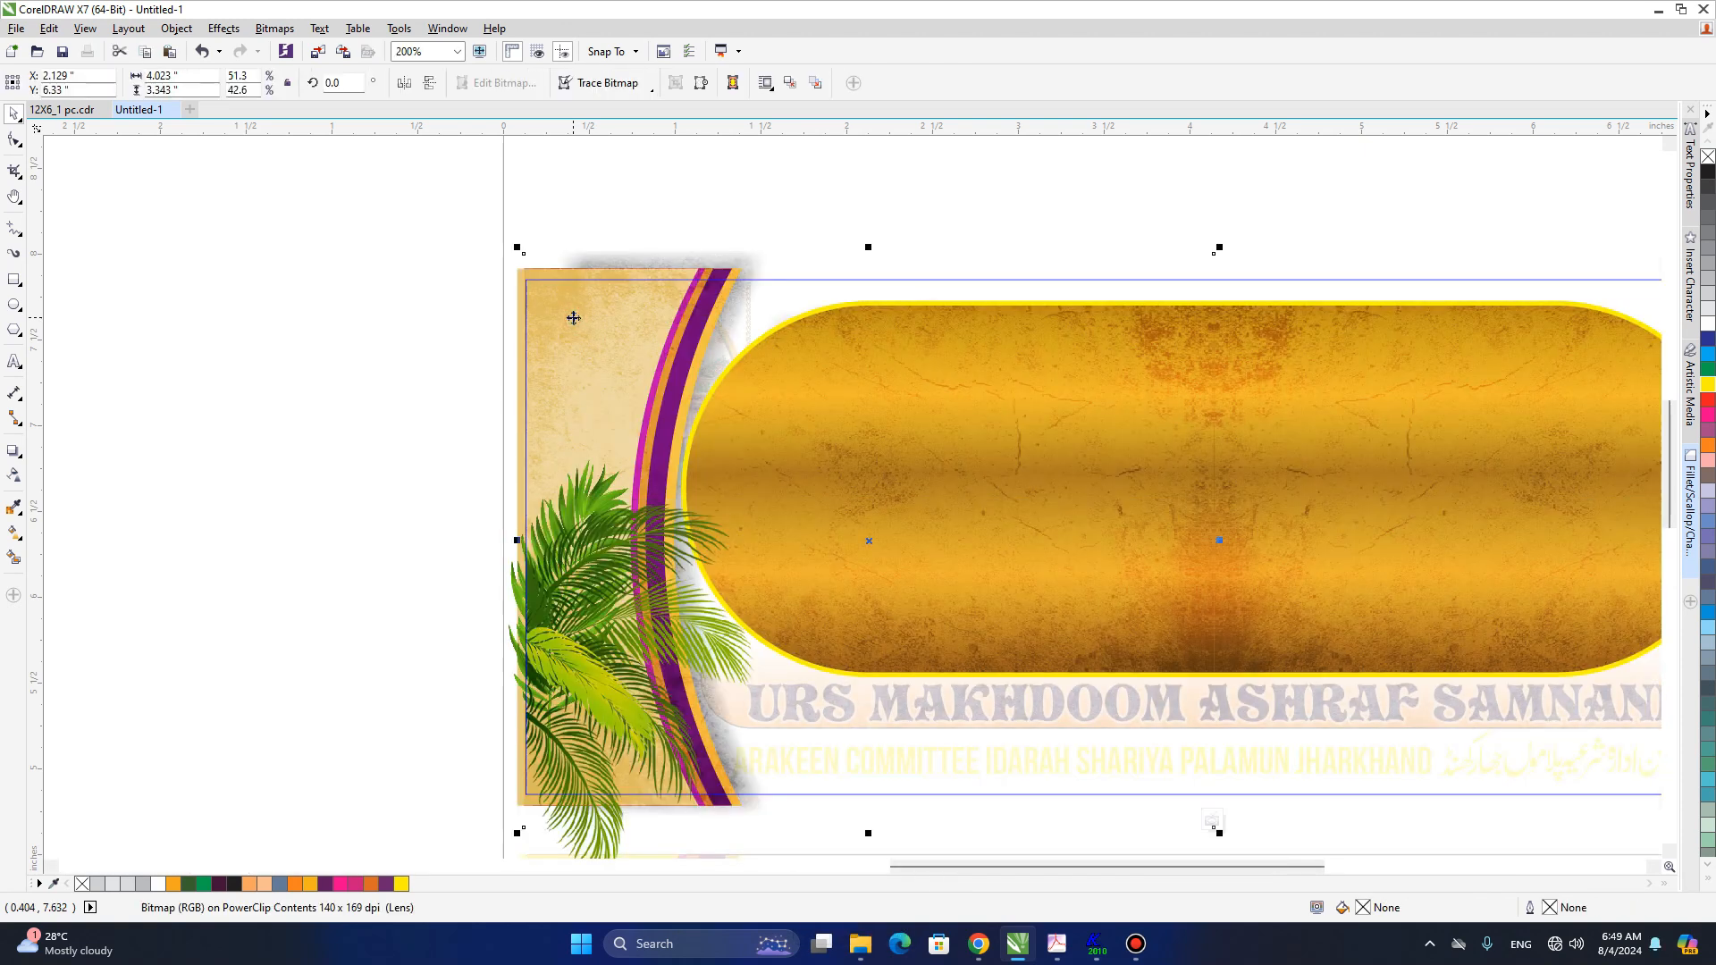
drag(573, 317, 570, 336)
key(ctrl+z)
ctrl+click(330, 389)
- Change the yellow side panel's fill to a sandy beige, C11 M11 Y67 K0
key(h)
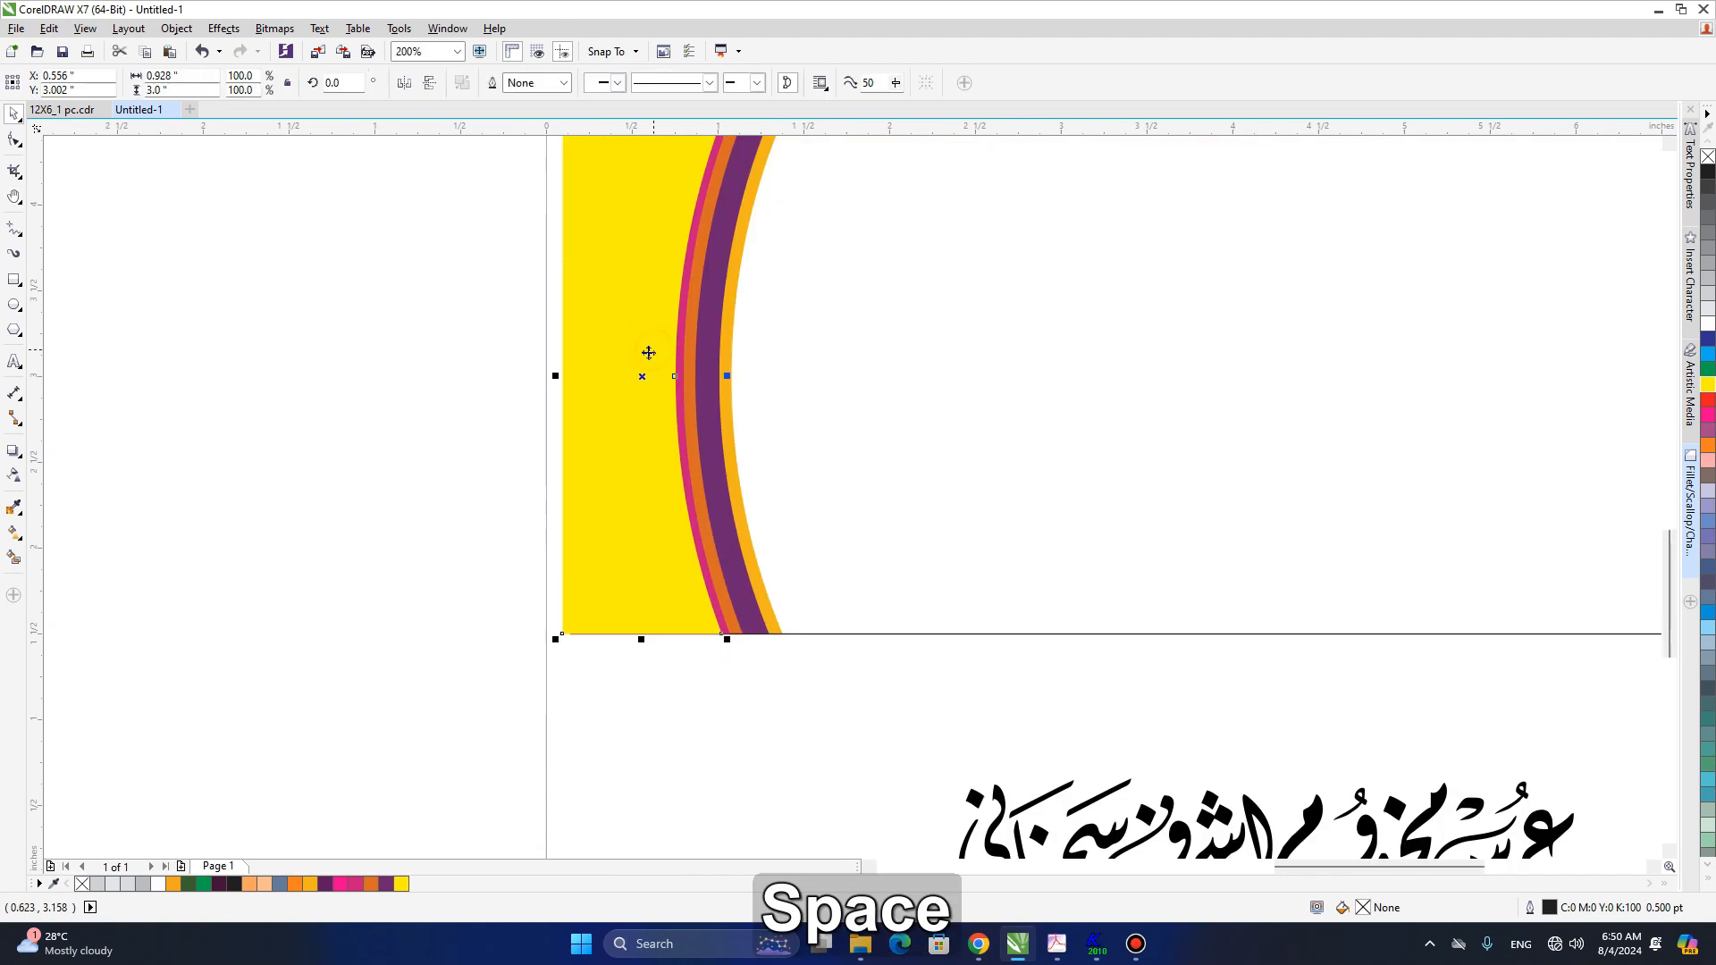
key(shift+F11)
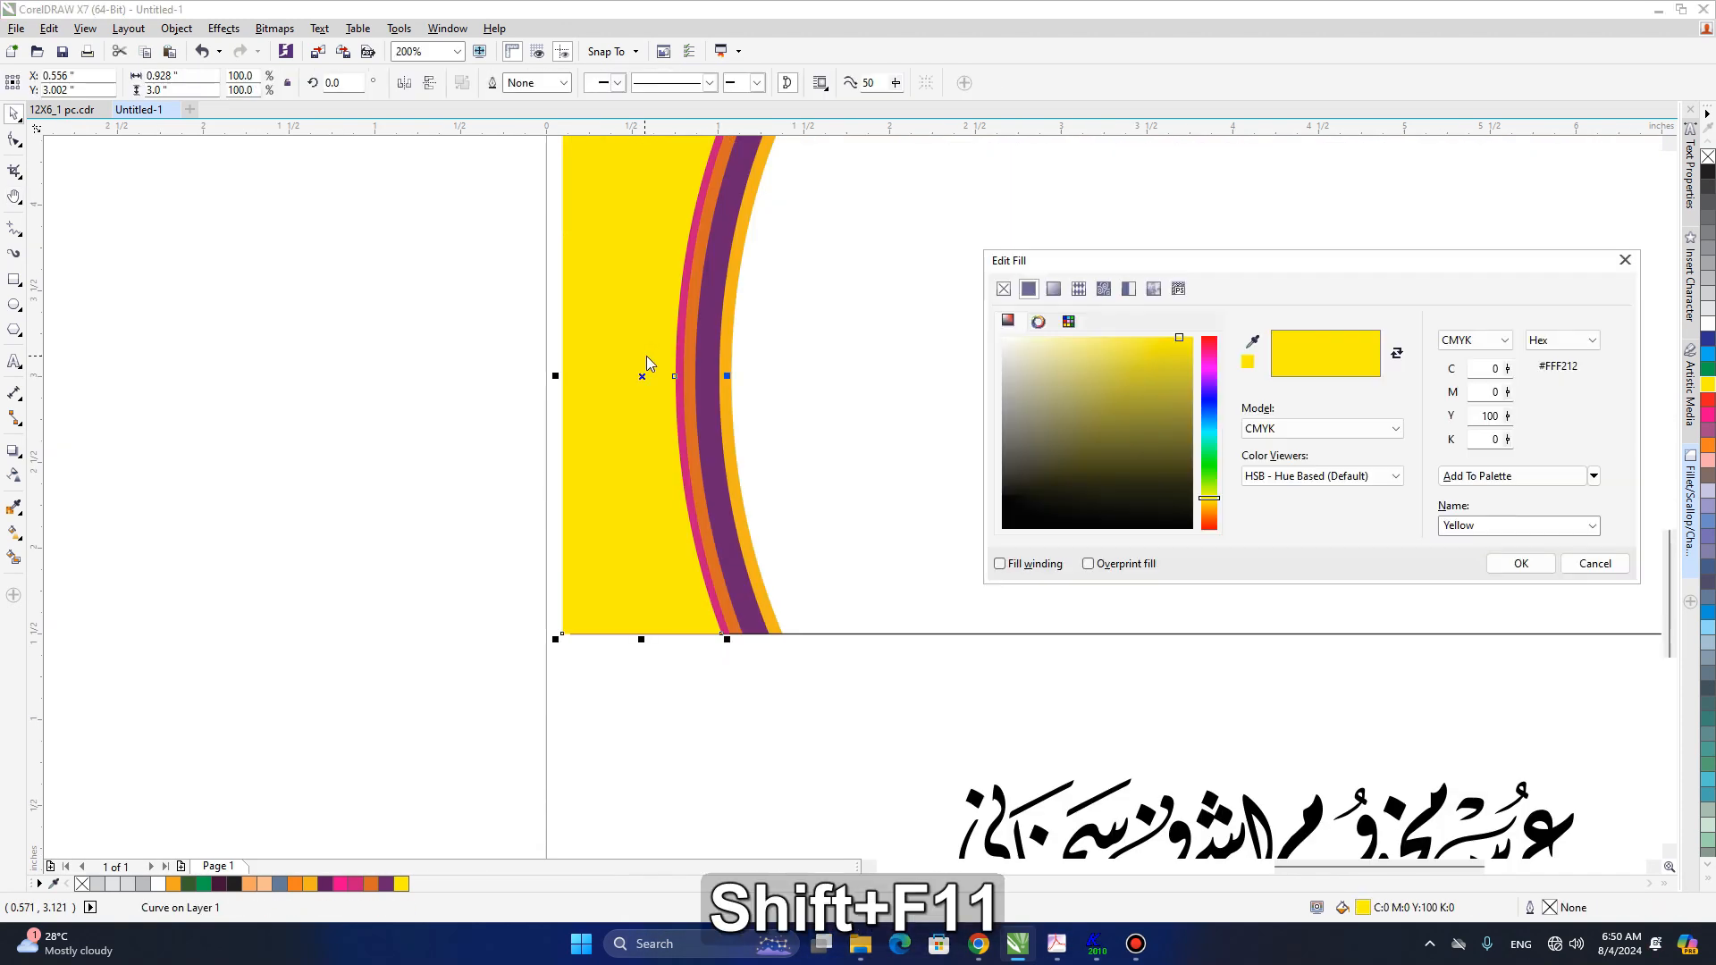
drag(1211, 496, 1212, 502)
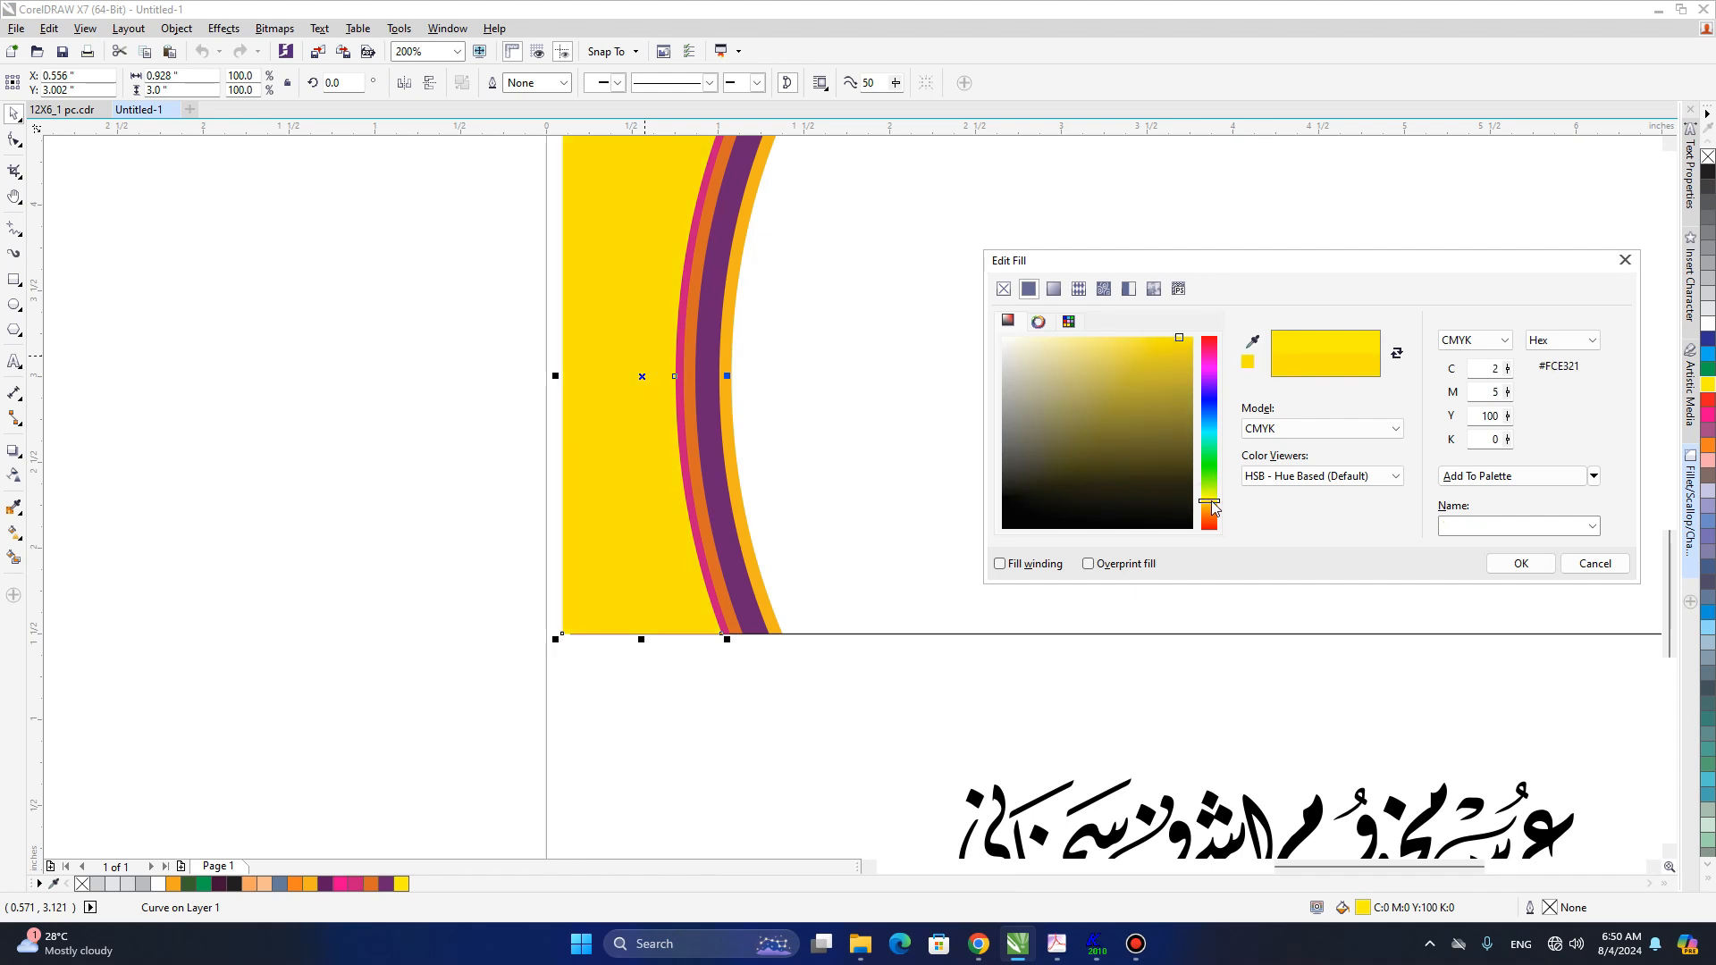
drag(1196, 490, 1204, 507)
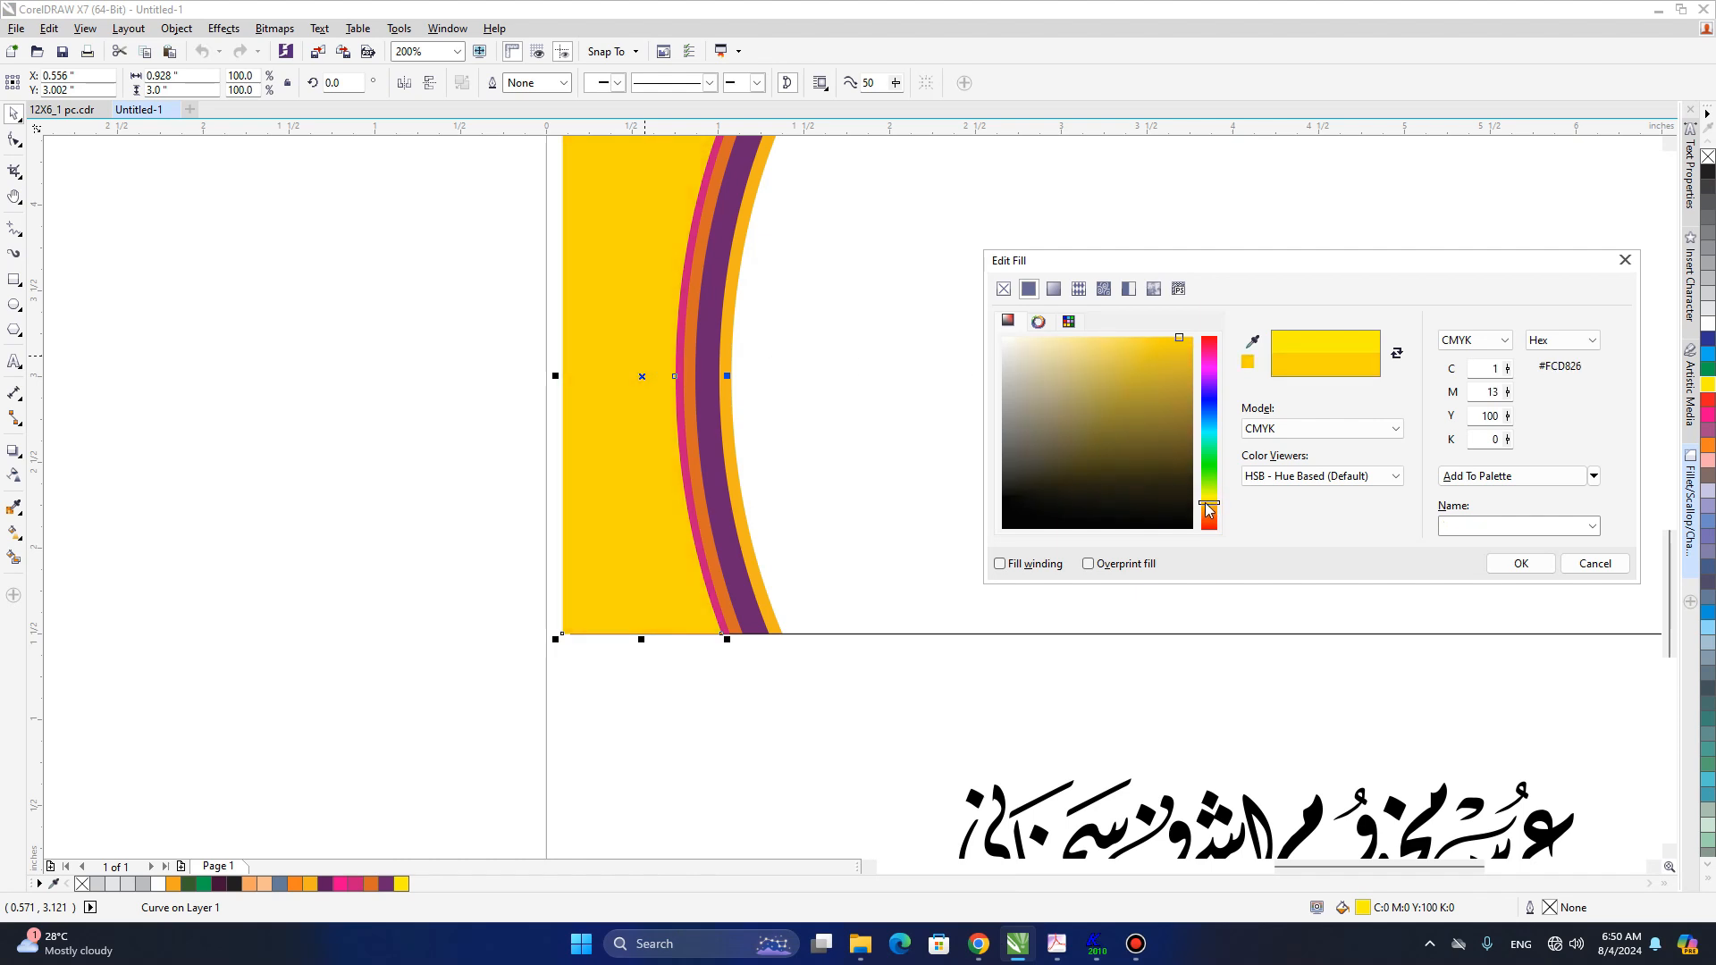
click(1091, 356)
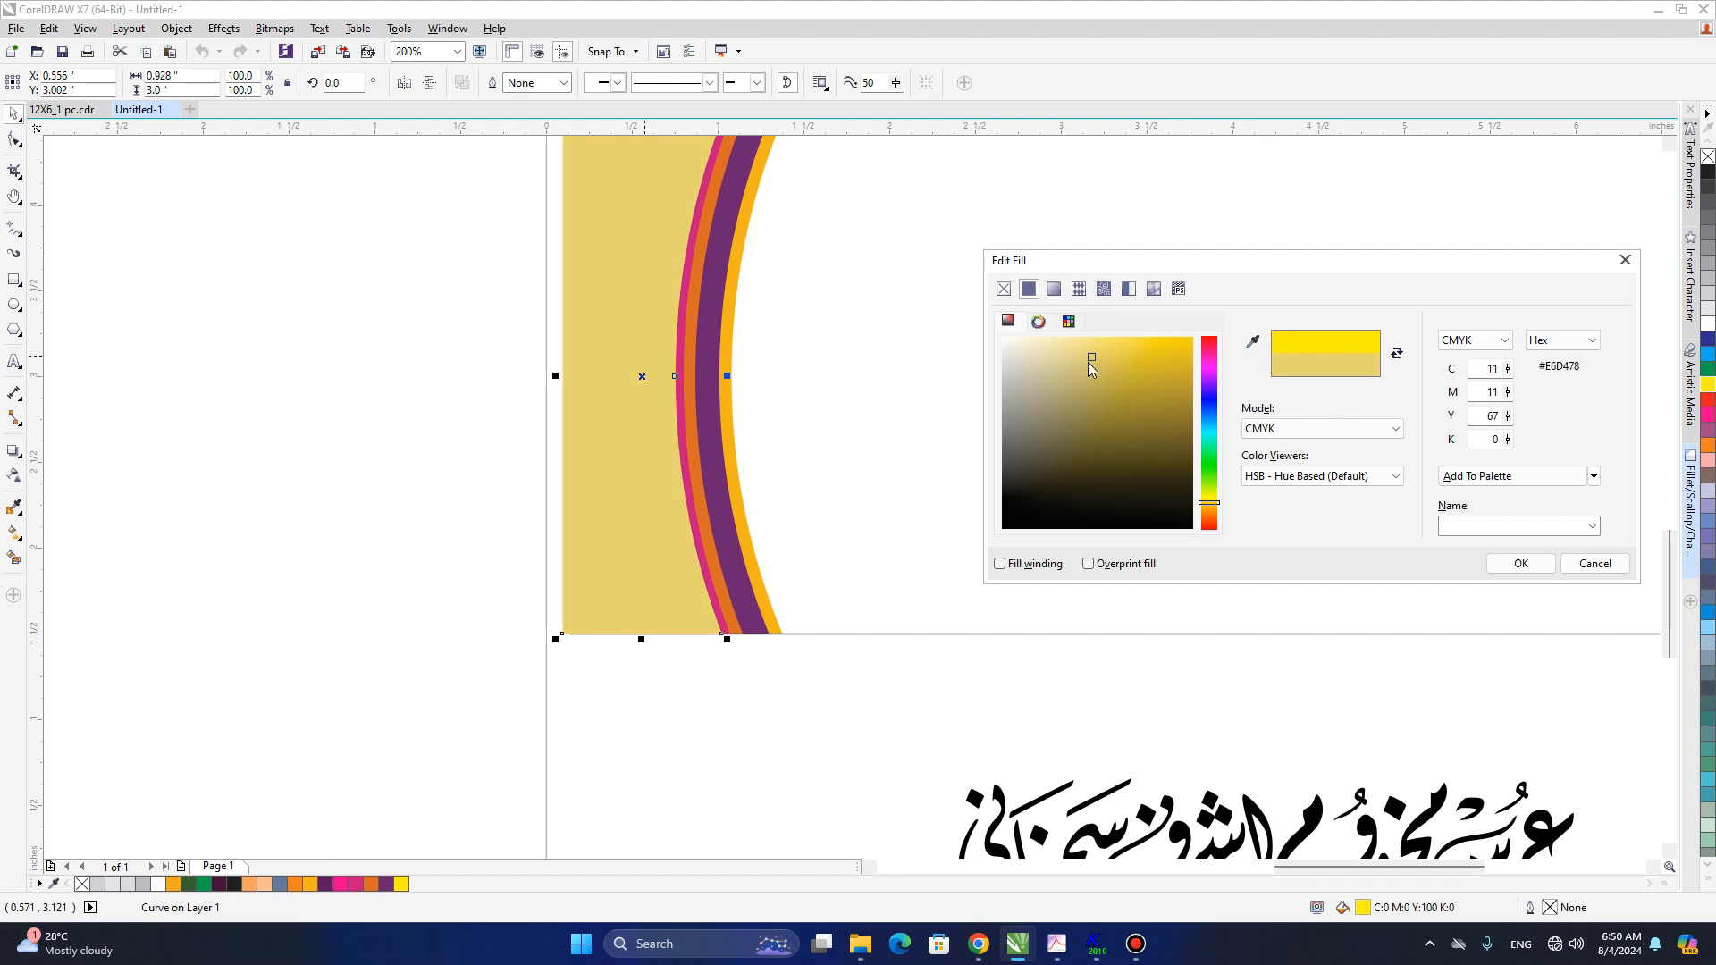
click(1520, 563)
click(390, 544)
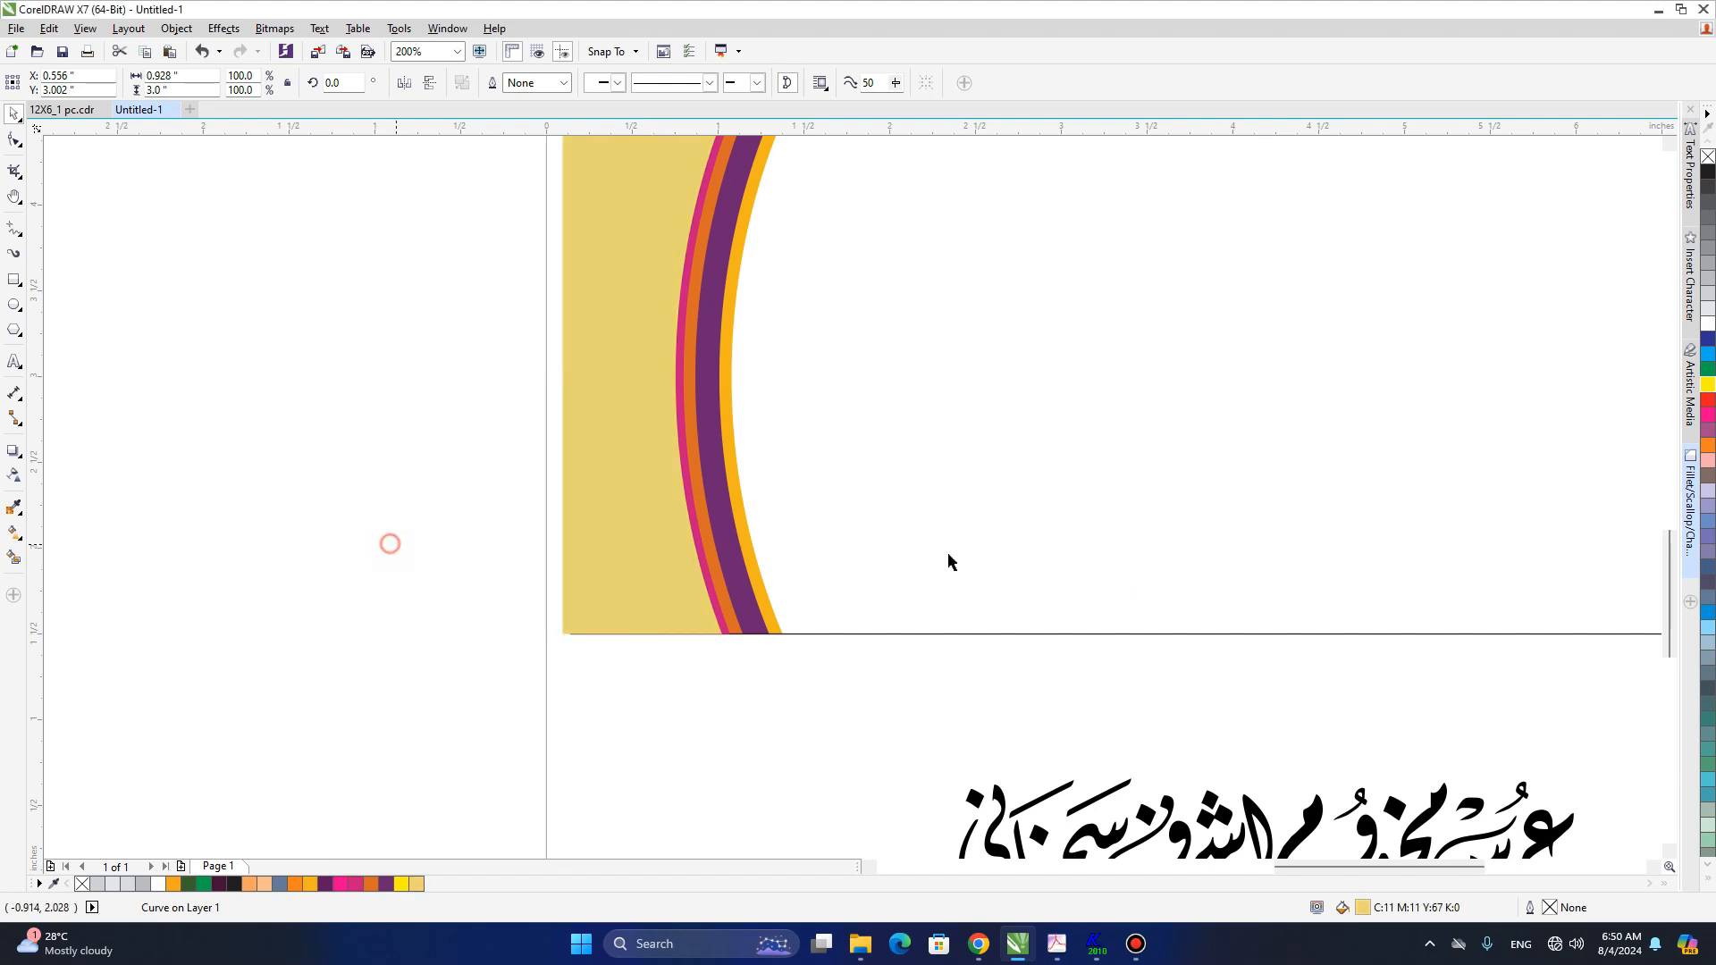
- Delete the mirrored side bands at the banner's right end
key(h)
right_click(984, 488)
key(space)
drag(1234, 669, 1053, 363)
key(Delete)
- Enlarge the five left bands about their centre to about 1.313 × 3.073 inches and PowerClip them inside the banner rectangle
drag(465, 355, 691, 637)
drag(630, 365, 630, 364)
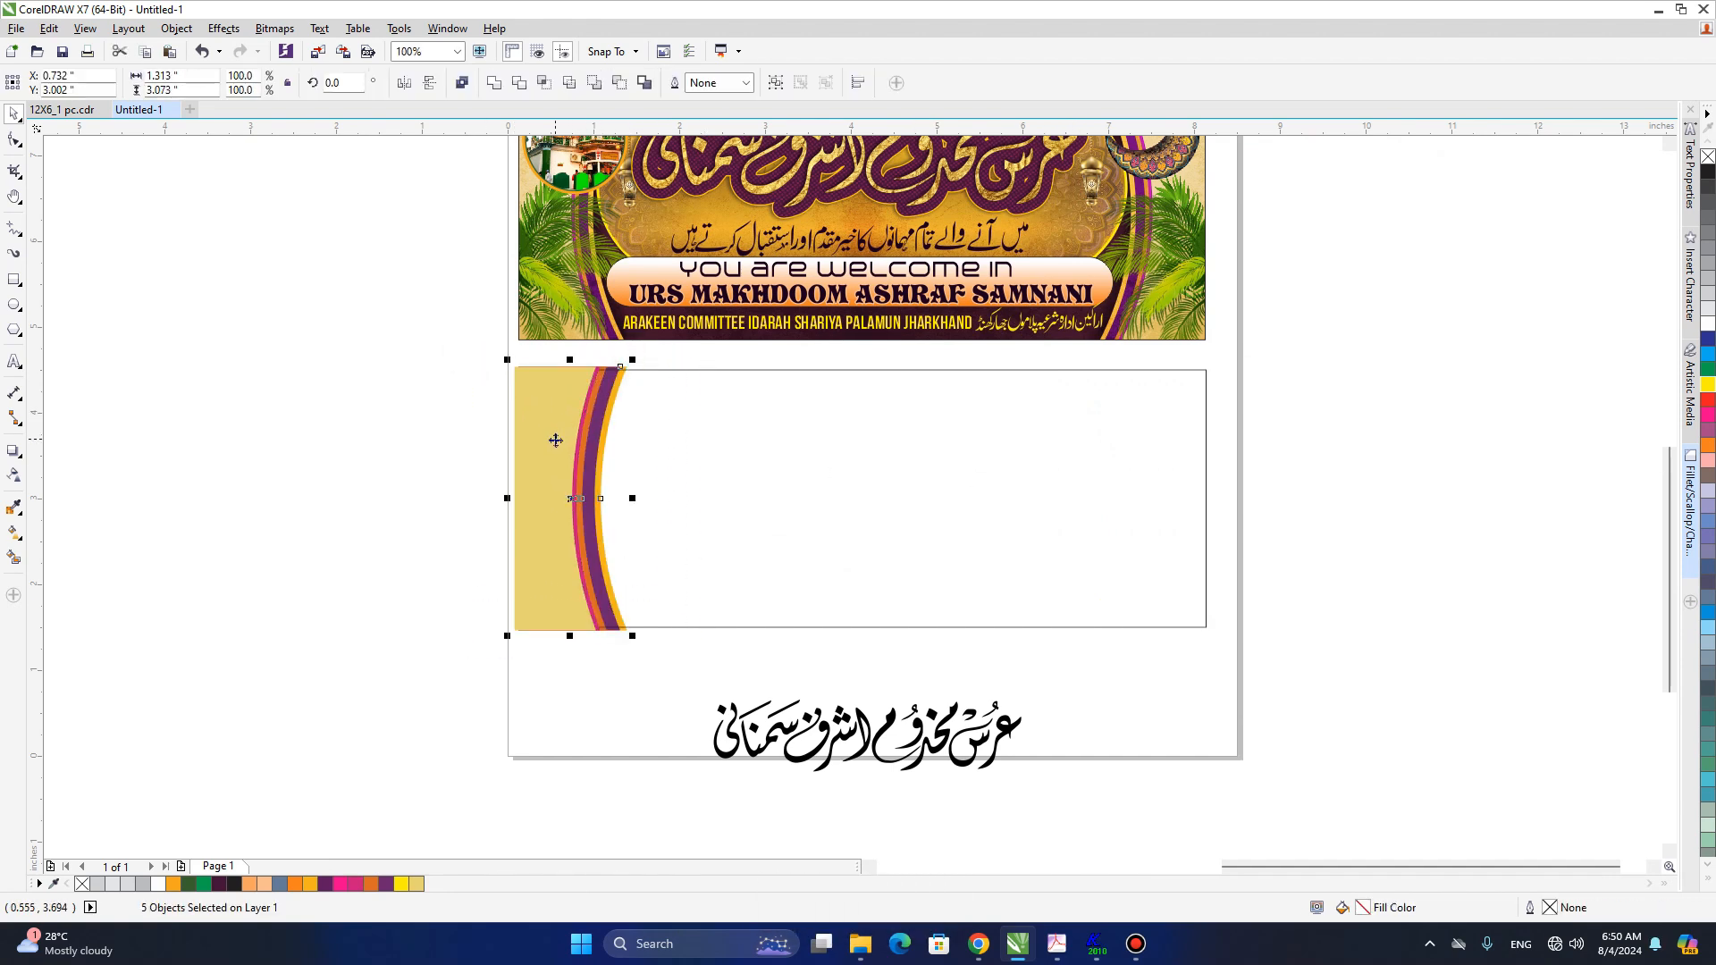
key(w)
click(783, 372)
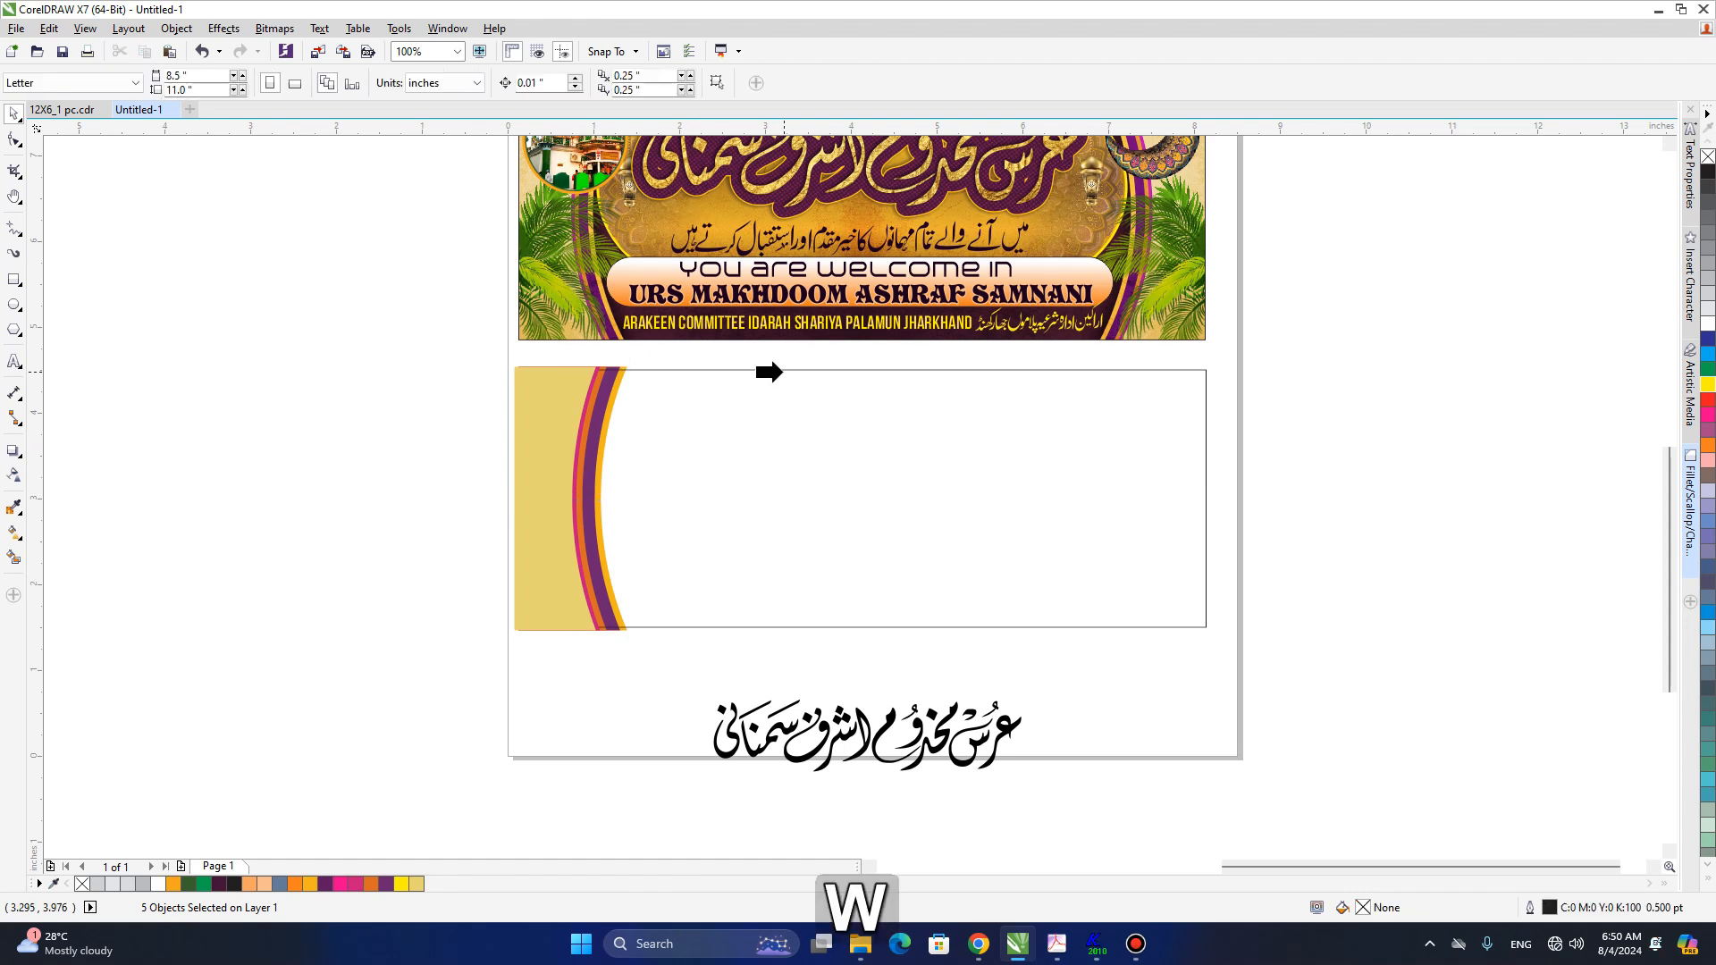
click(432, 429)
- Inside the banner's PowerClip, mirror a copy of the five side bands to the right end and finish editing the contents
drag(480, 355, 661, 644)
click(559, 460)
ctrl+click(559, 459)
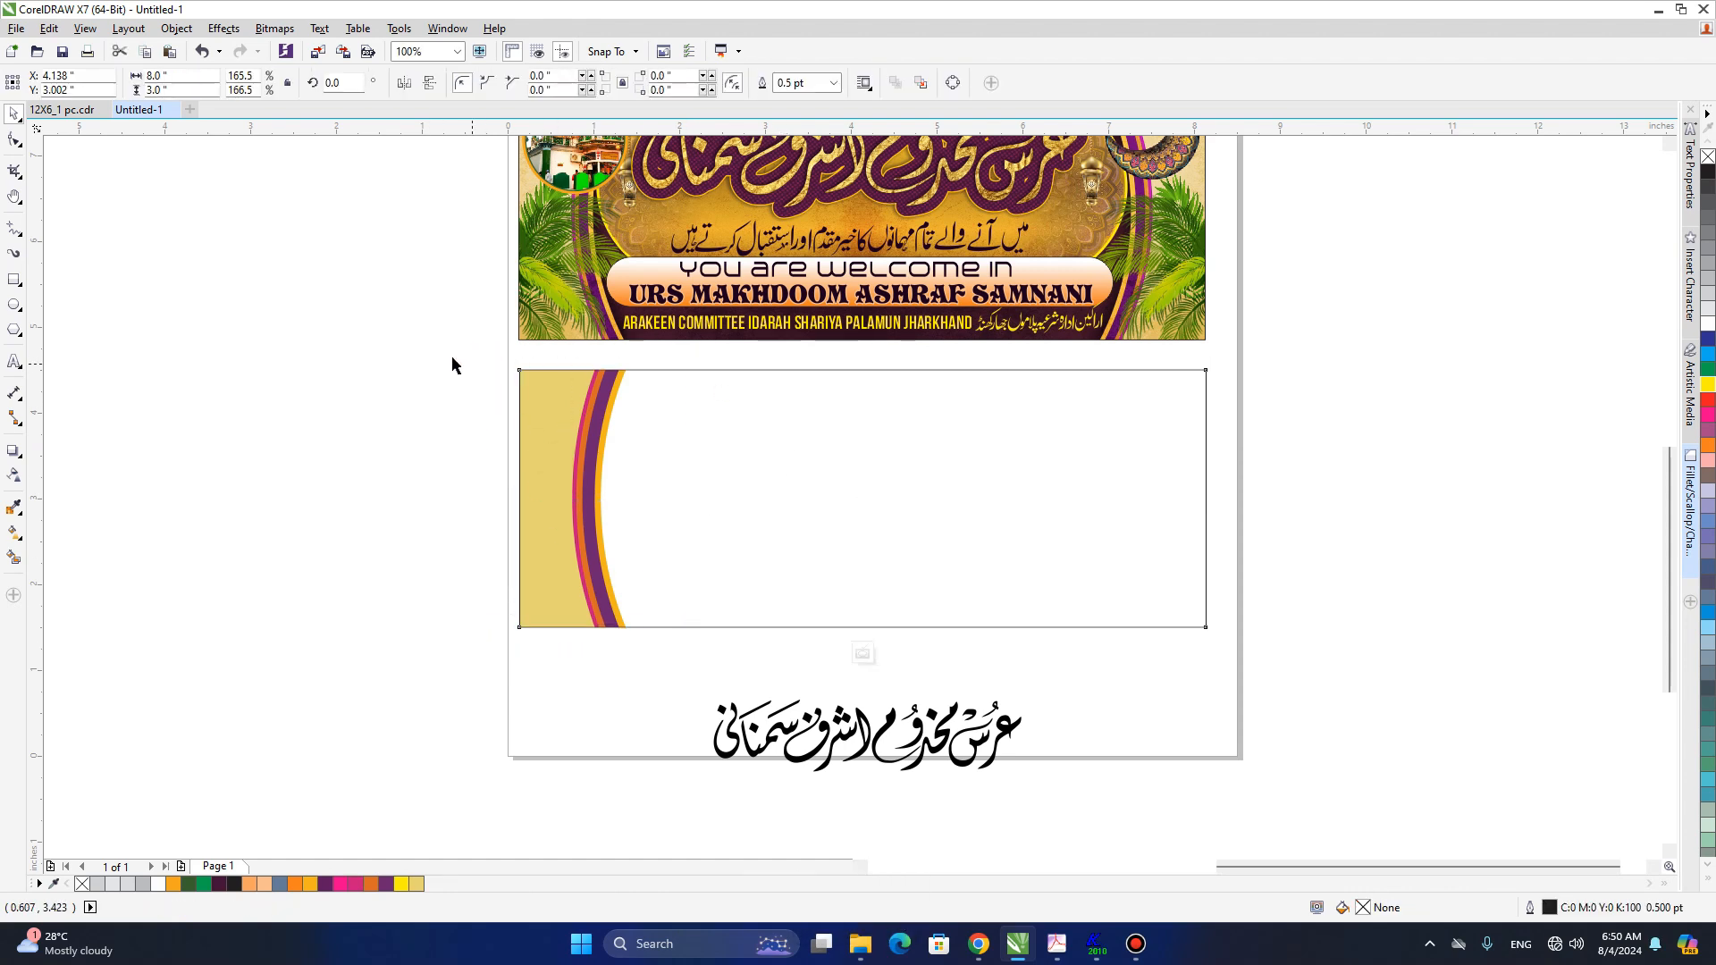
drag(450, 358, 769, 703)
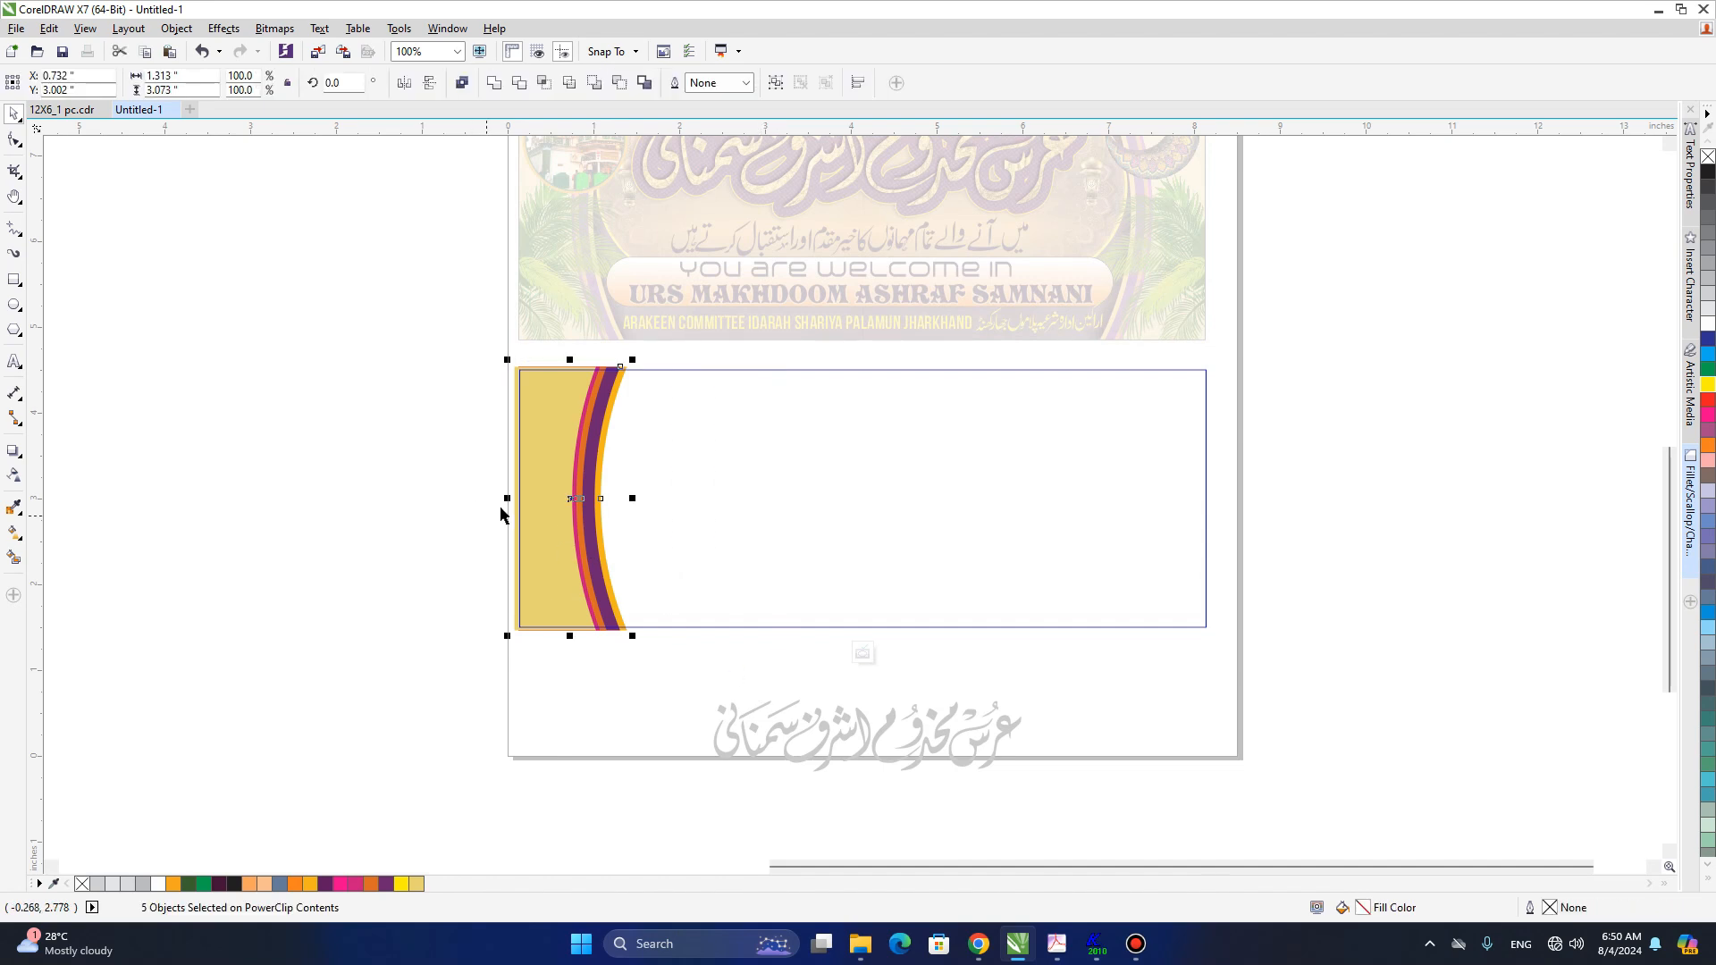
drag(510, 496, 1193, 513)
ctrl+click(1342, 536)
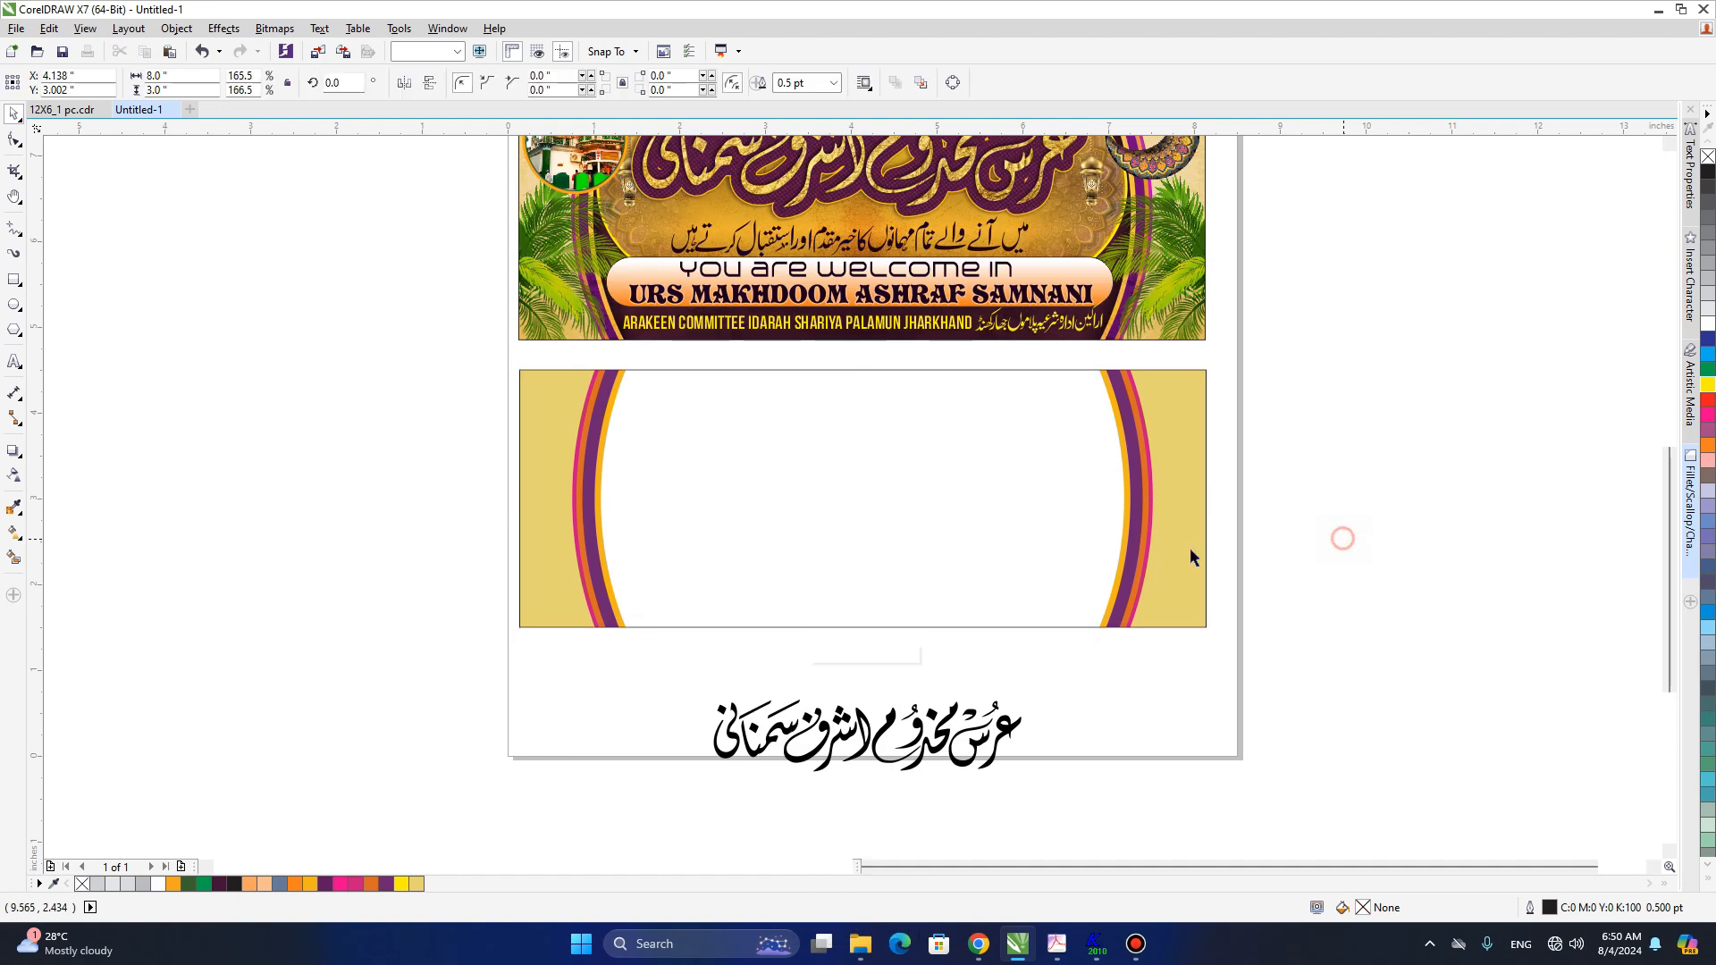
key(h)
drag(857, 432, 957, 557)
key(space)
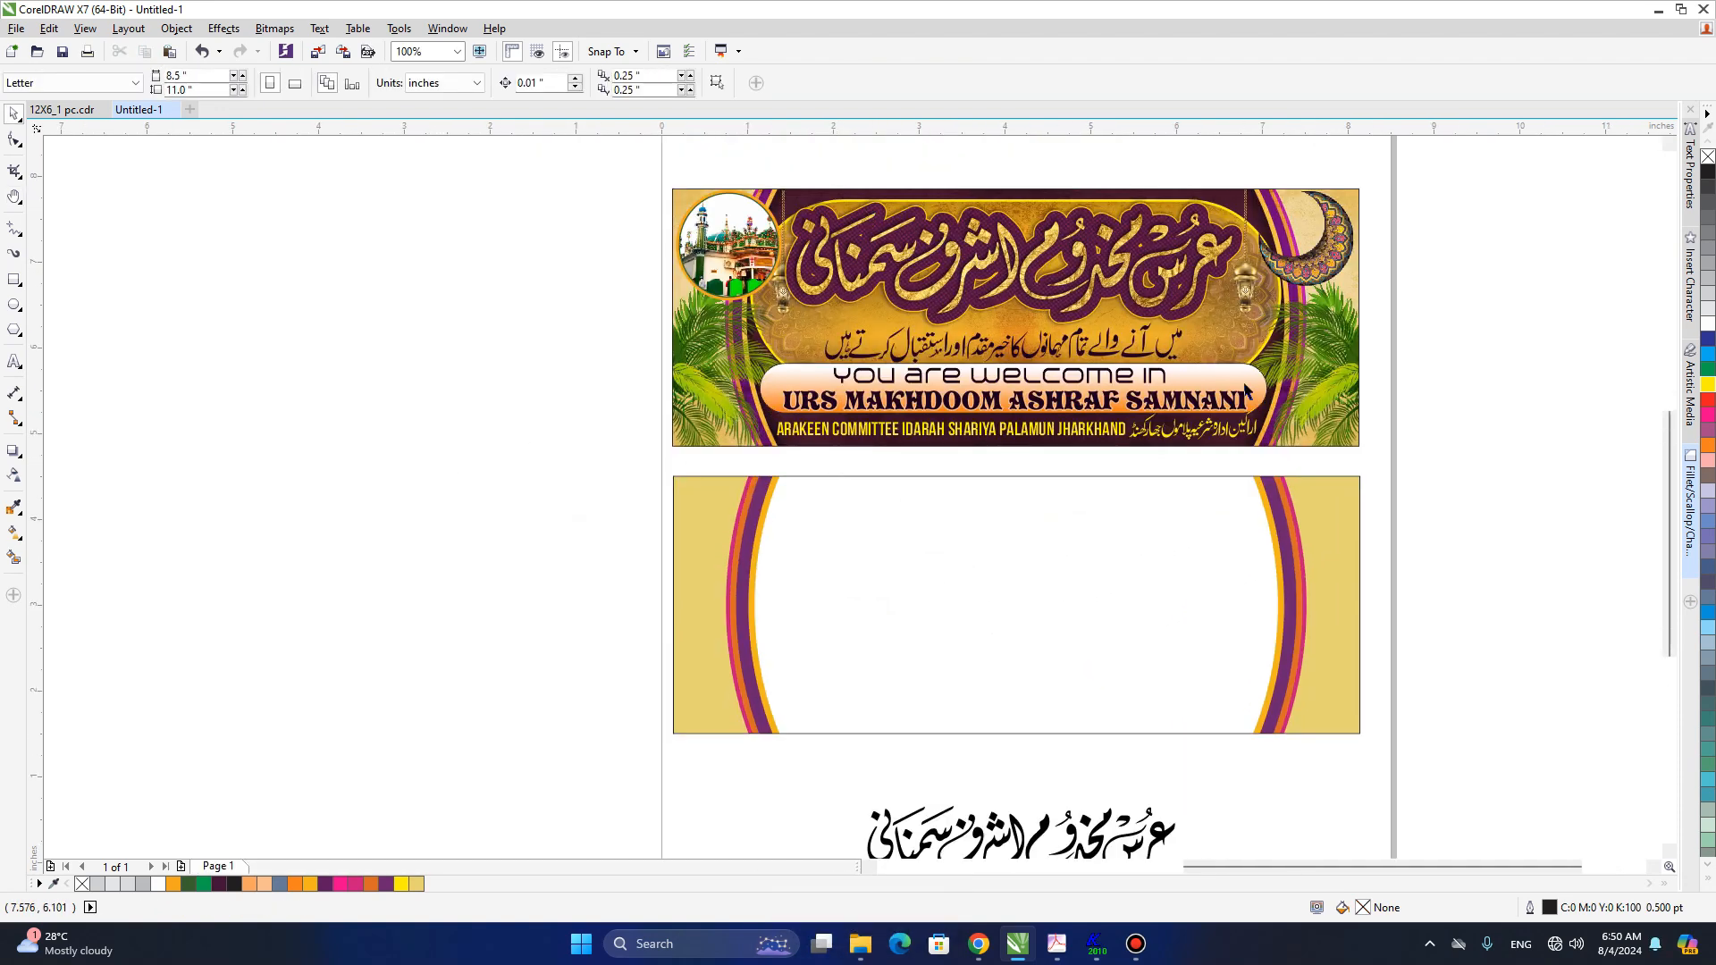
- Draw a rectangle about 6.083 × 1.563 inches in the banner's upper middle and round its corners fully into a pill shape
click(14, 279)
drag(756, 484, 1278, 617)
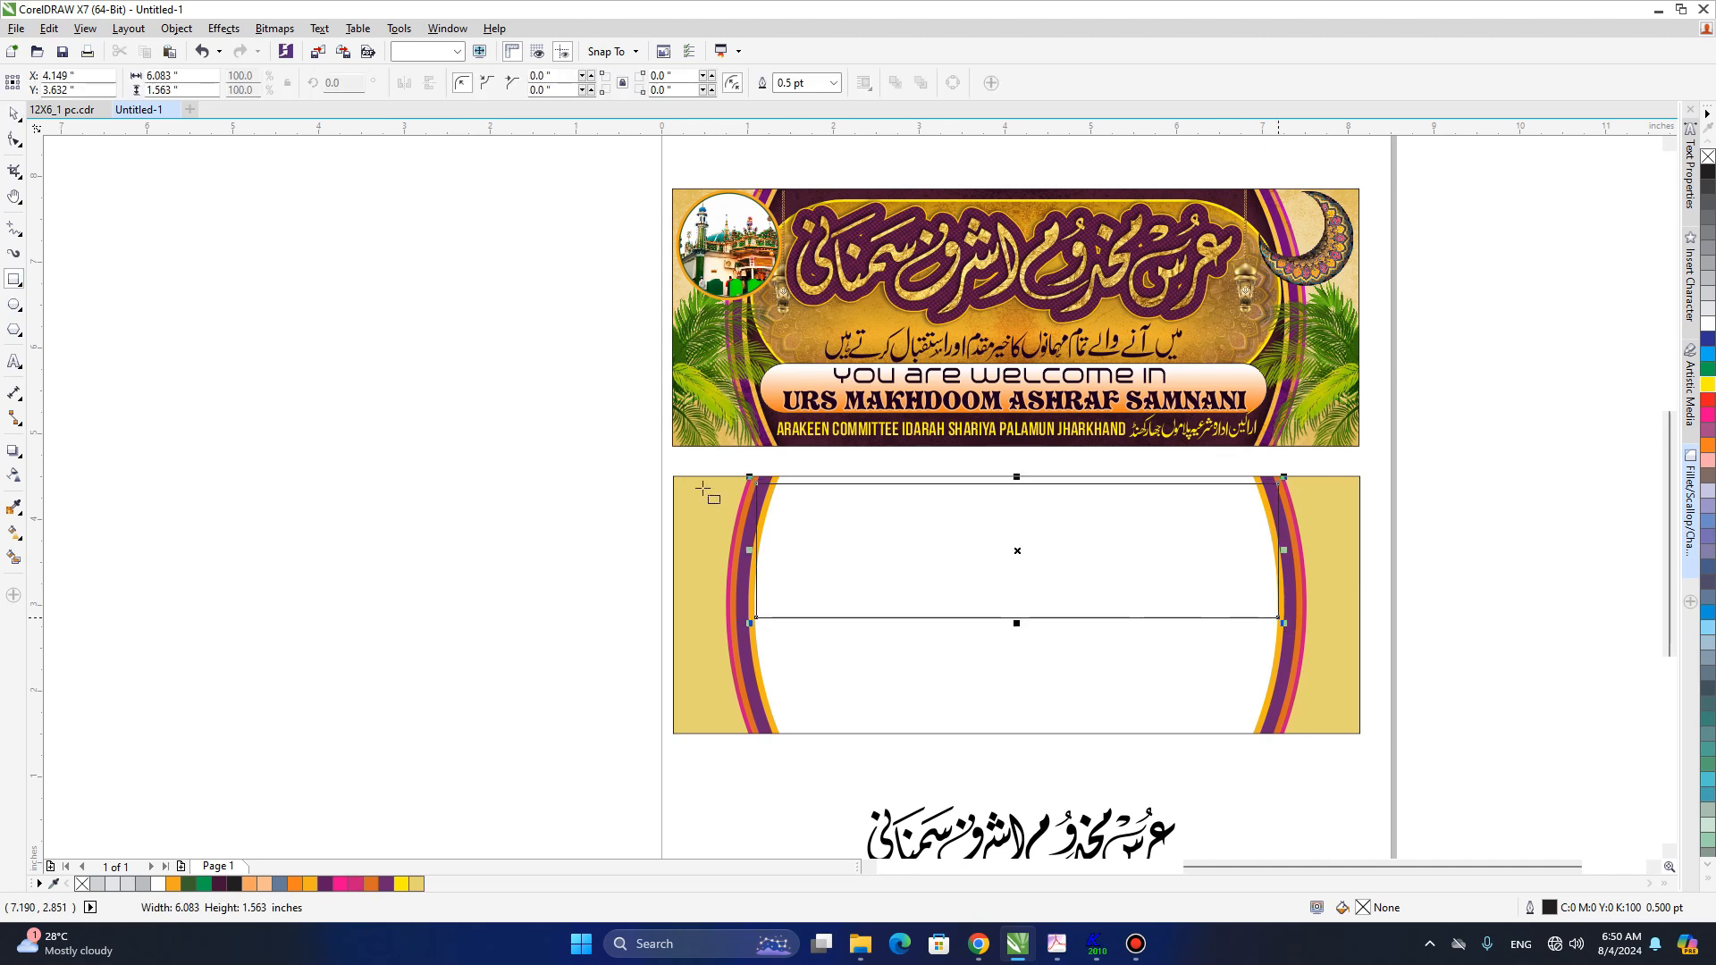
click(13, 140)
drag(756, 485, 833, 570)
key(space)
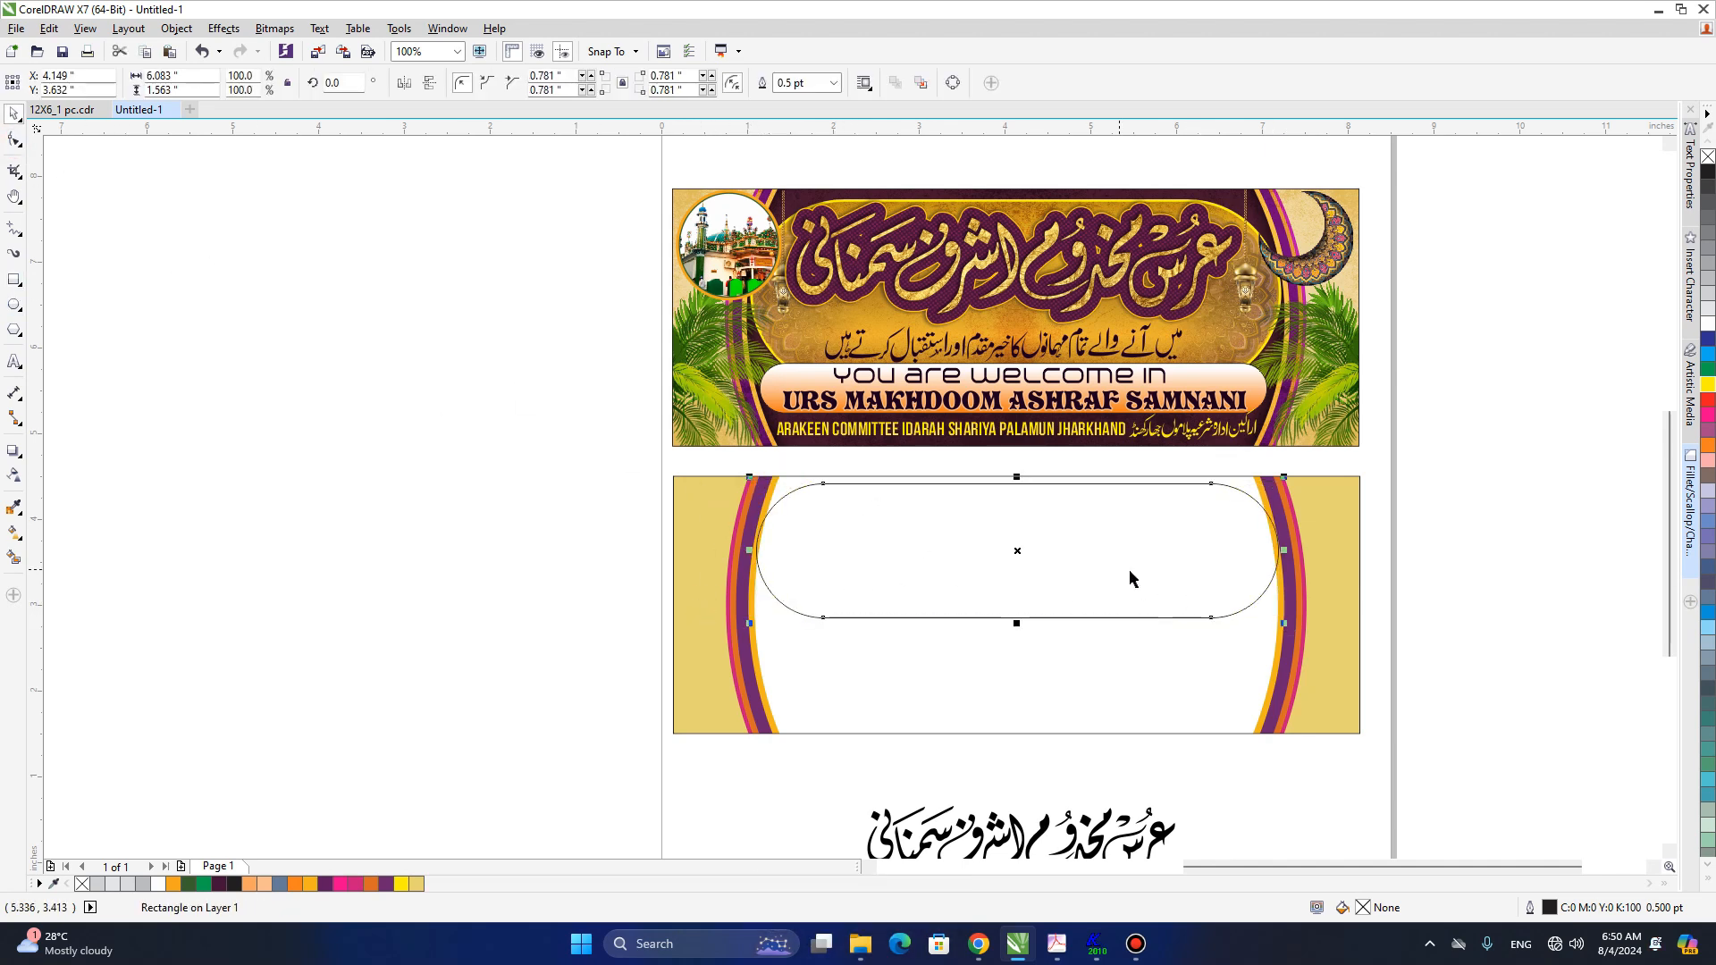
- Resize the pill-shaped panel to about 6.042 × 1.844 inches, stretching it downward and narrowing it slightly
drag(1017, 623, 1016, 647)
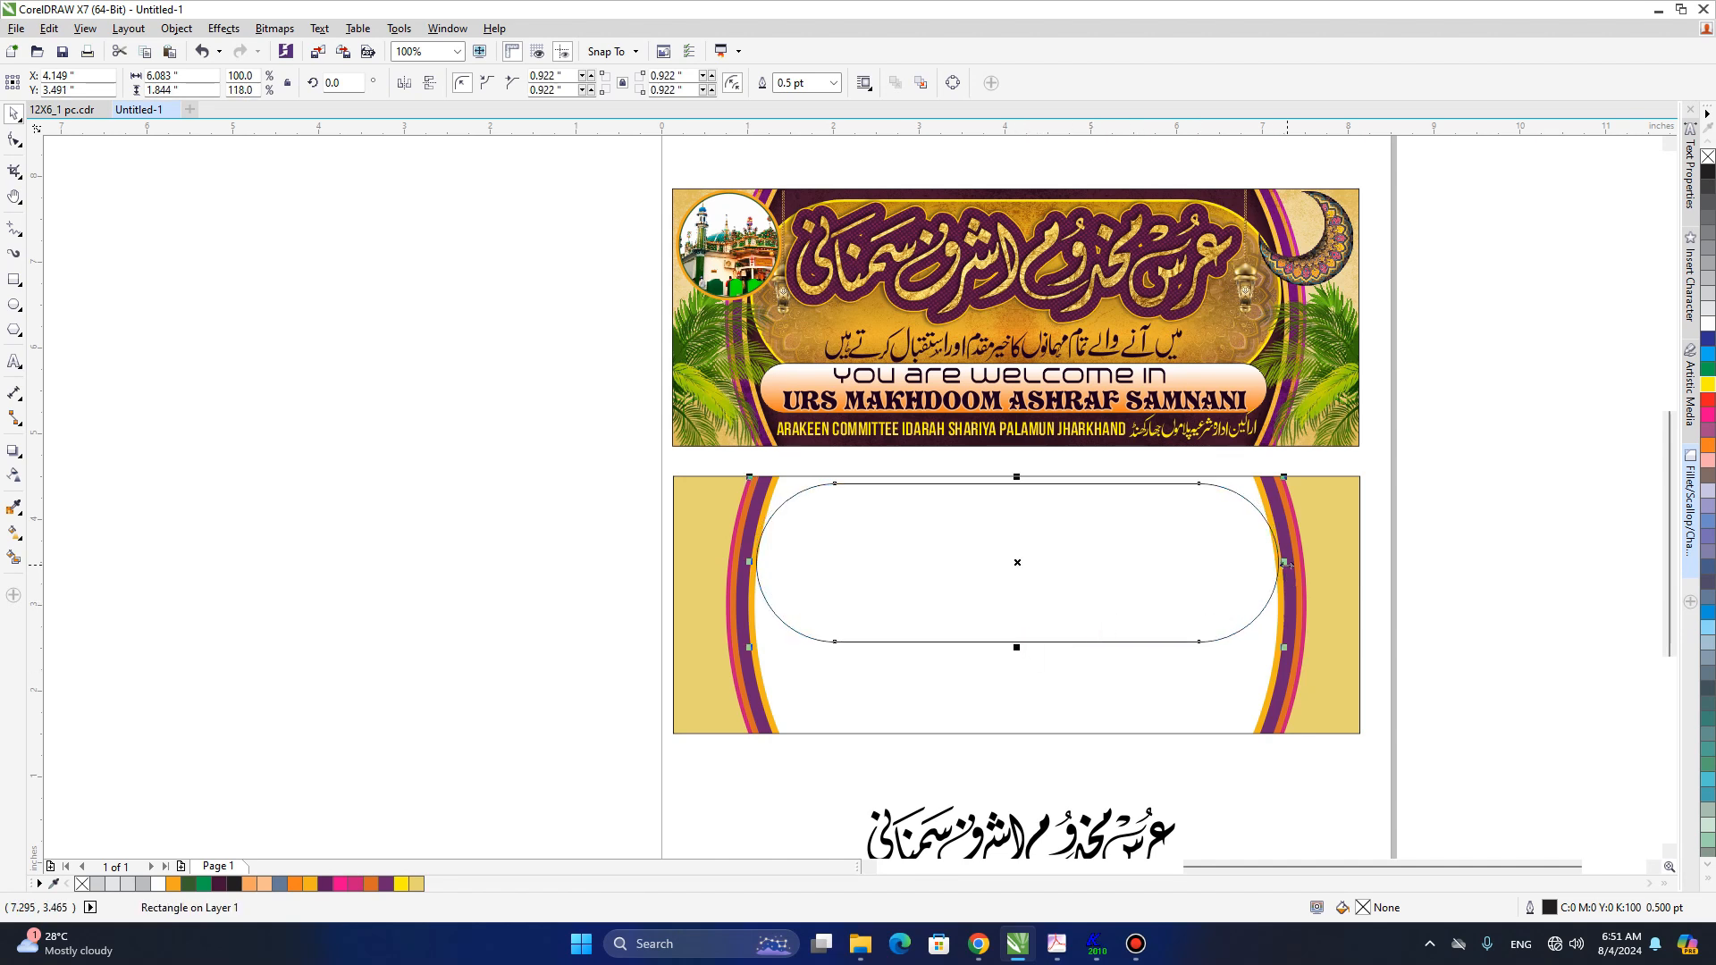
drag(1285, 564, 1281, 564)
key(space)
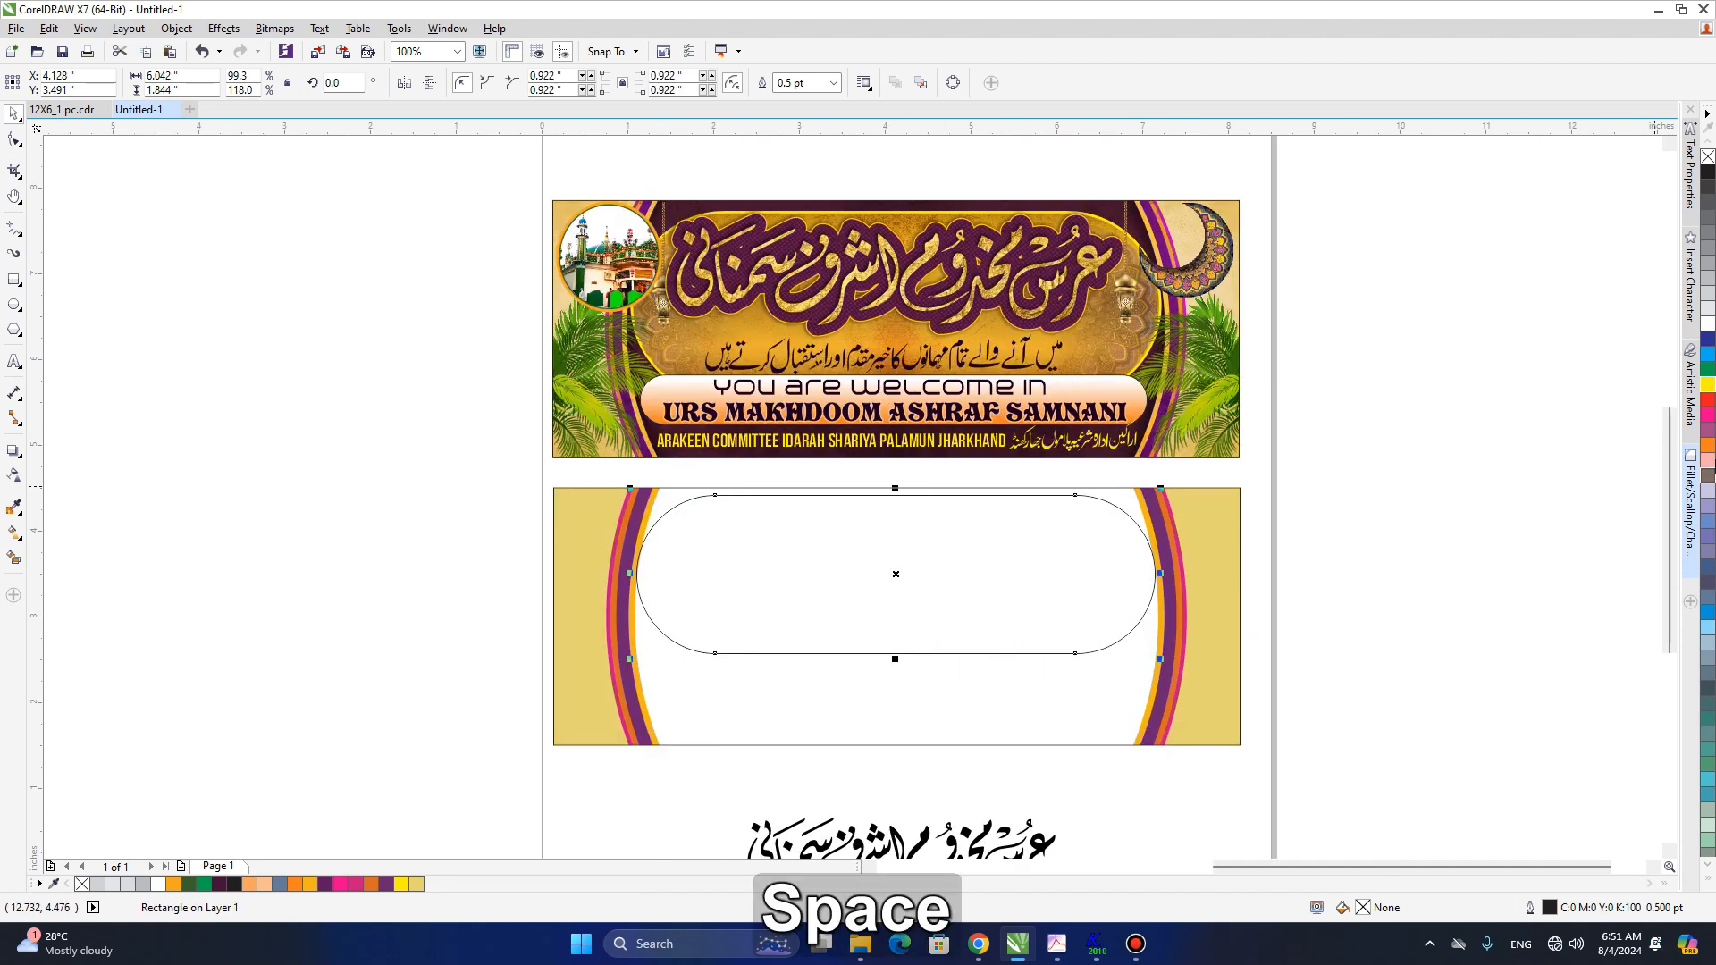
- Fill the pill panel with orange and give it a vertical fountain fill fading from orange at the base to white above
click(1708, 445)
key(g)
drag(864, 651, 864, 499)
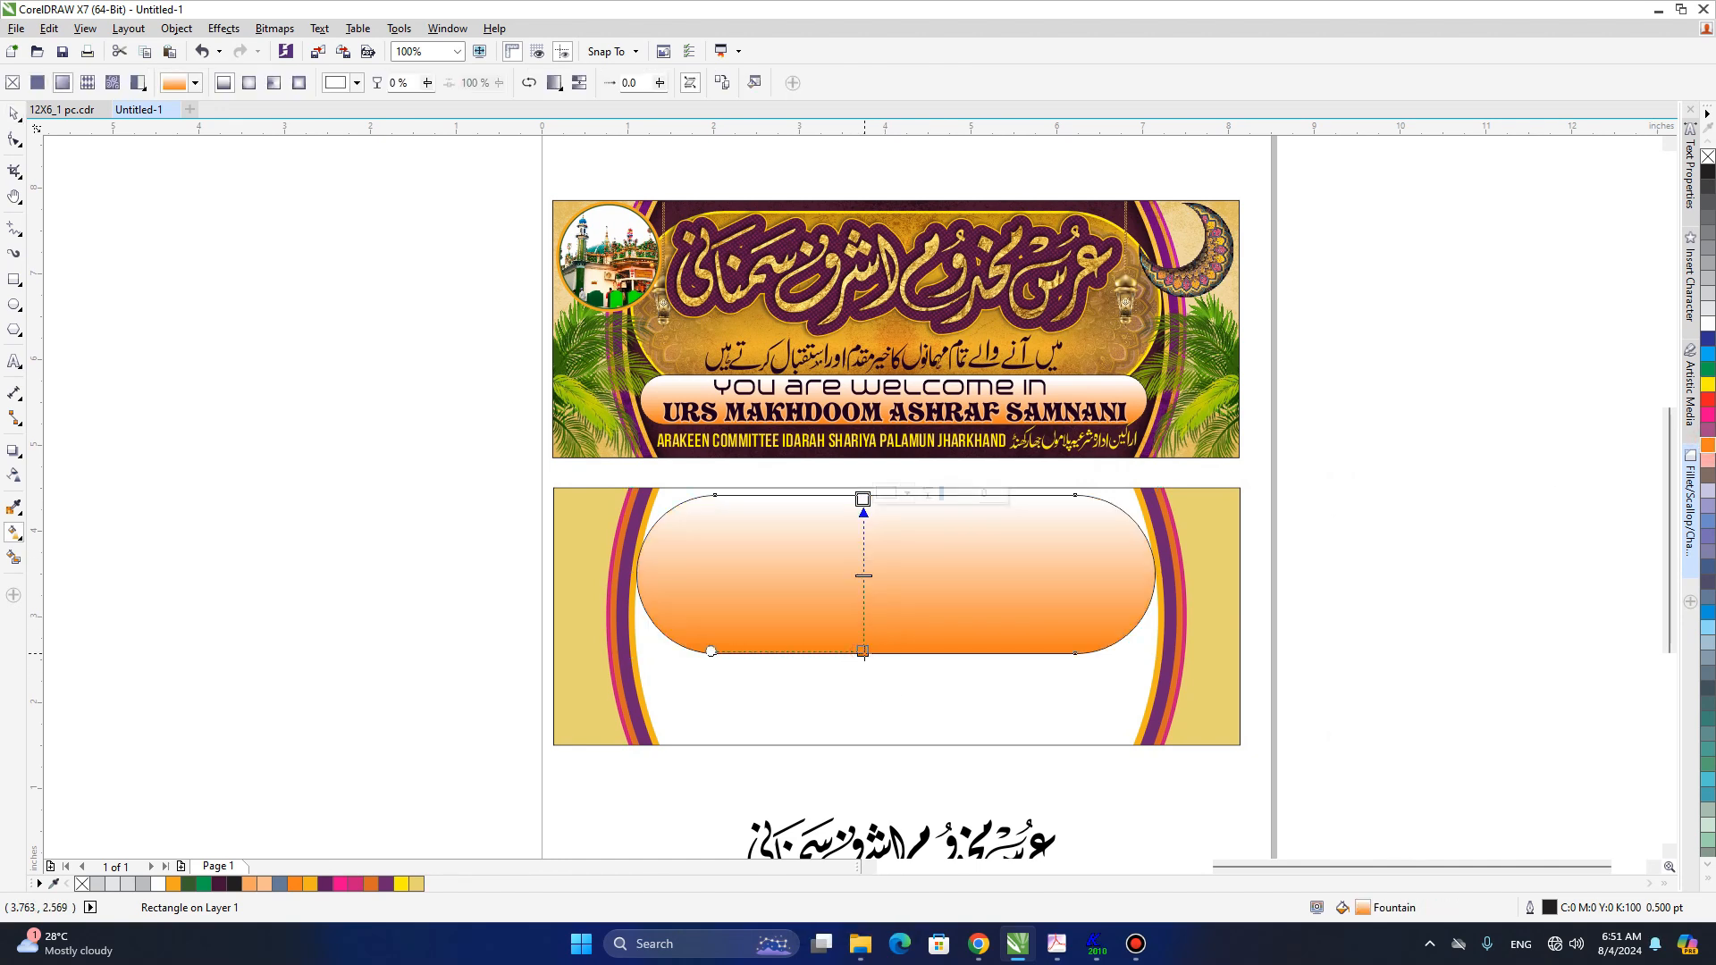
- Change the fountain fill's bottom colour node to brown, C40 M59 Y100 K28
click(863, 651)
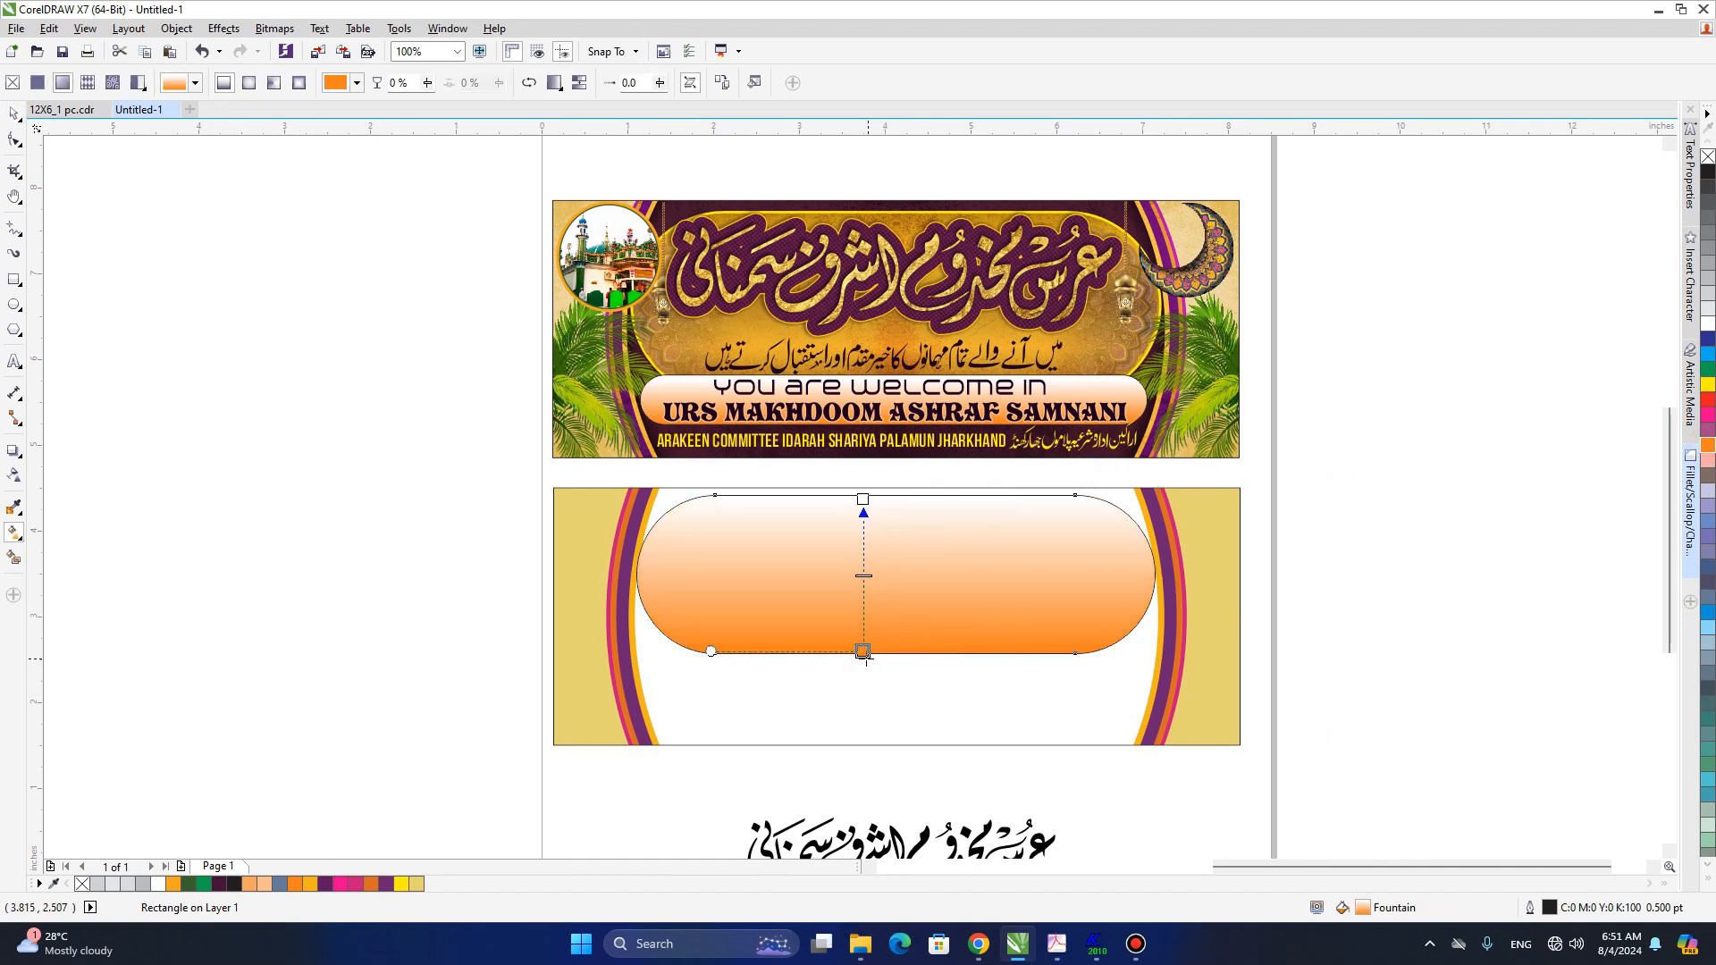
click(886, 644)
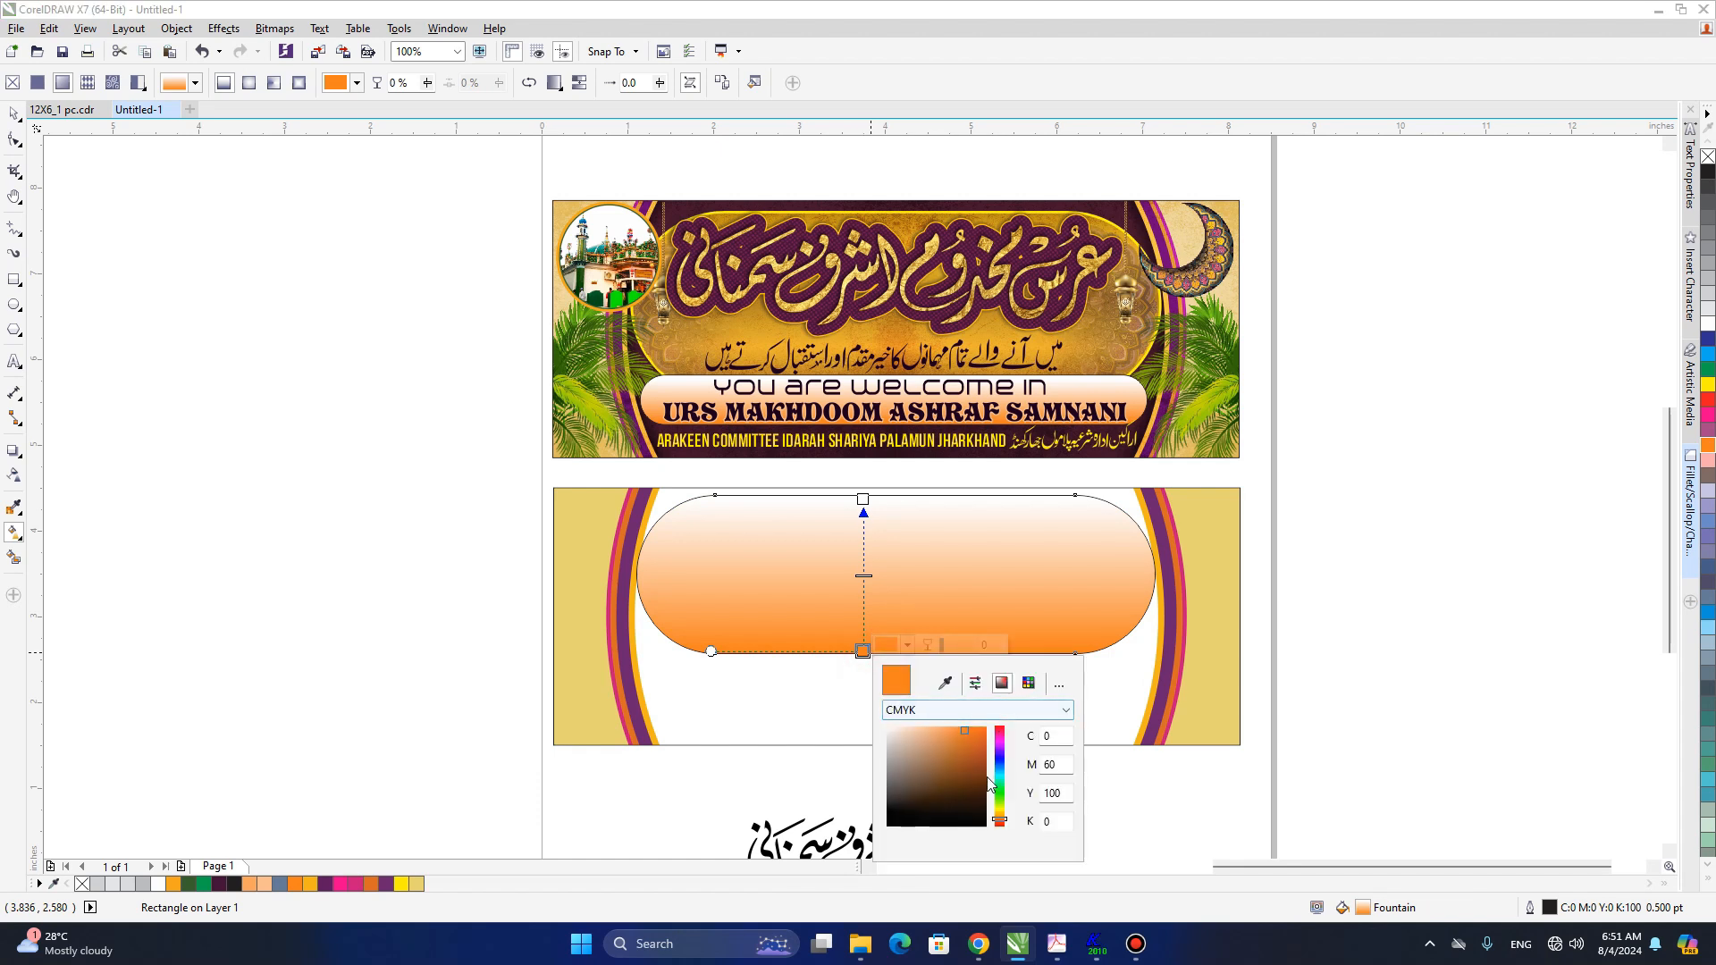
click(998, 821)
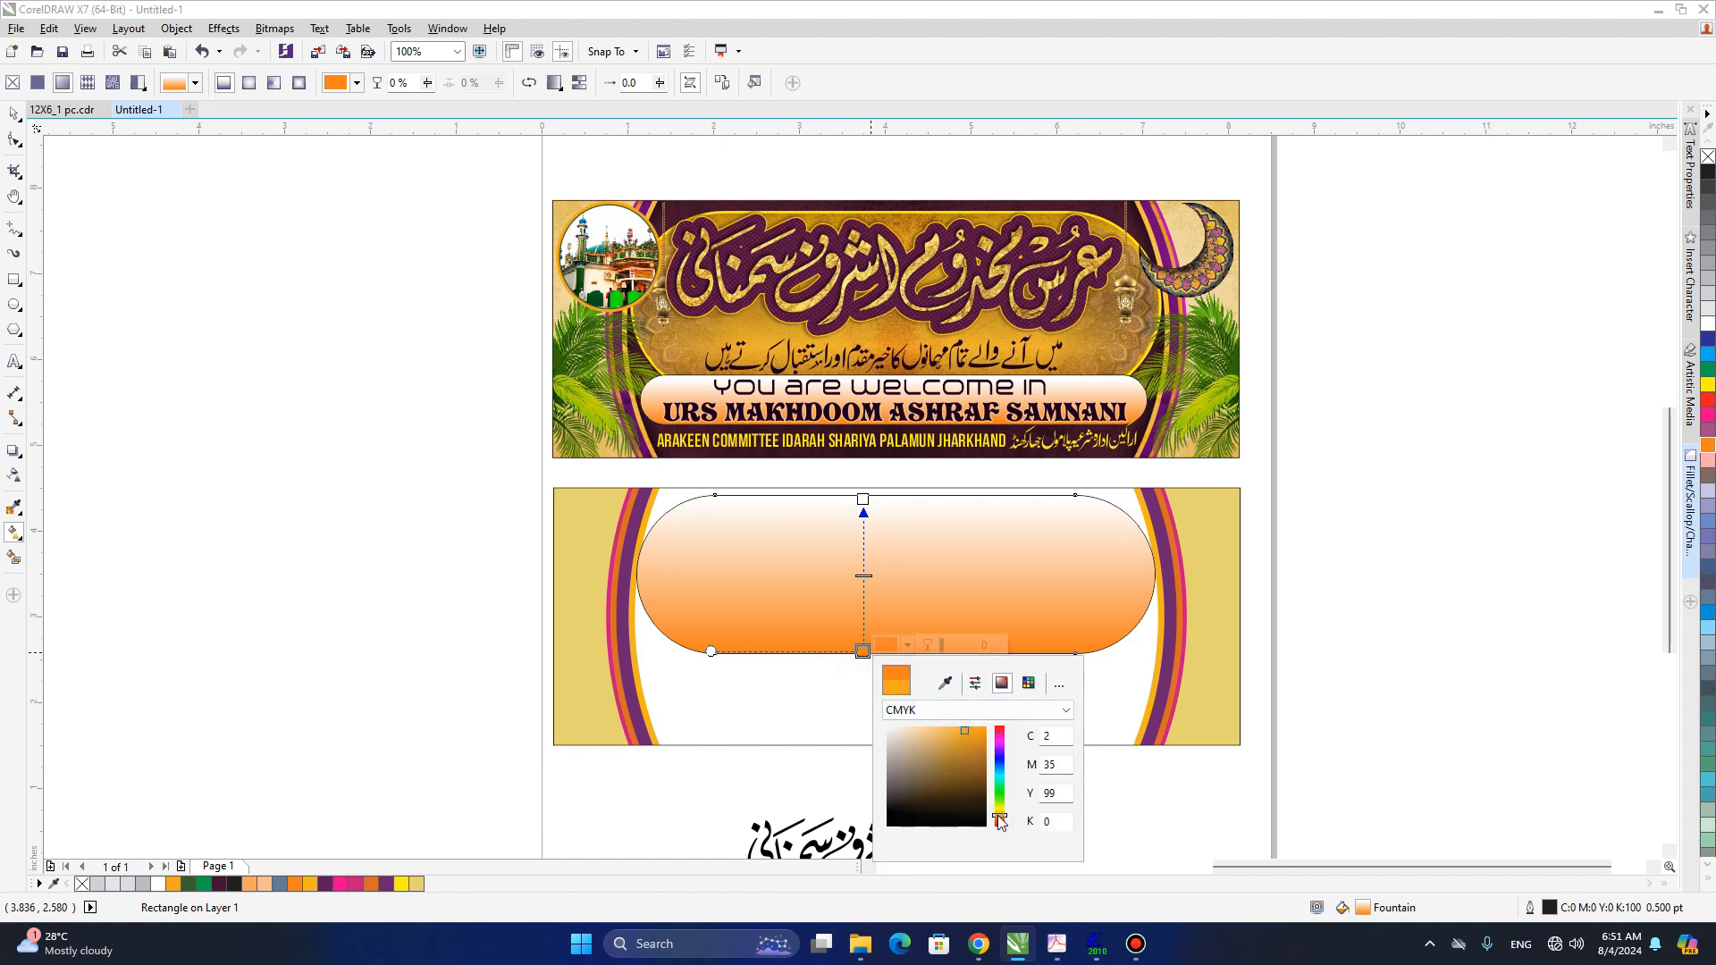
click(962, 775)
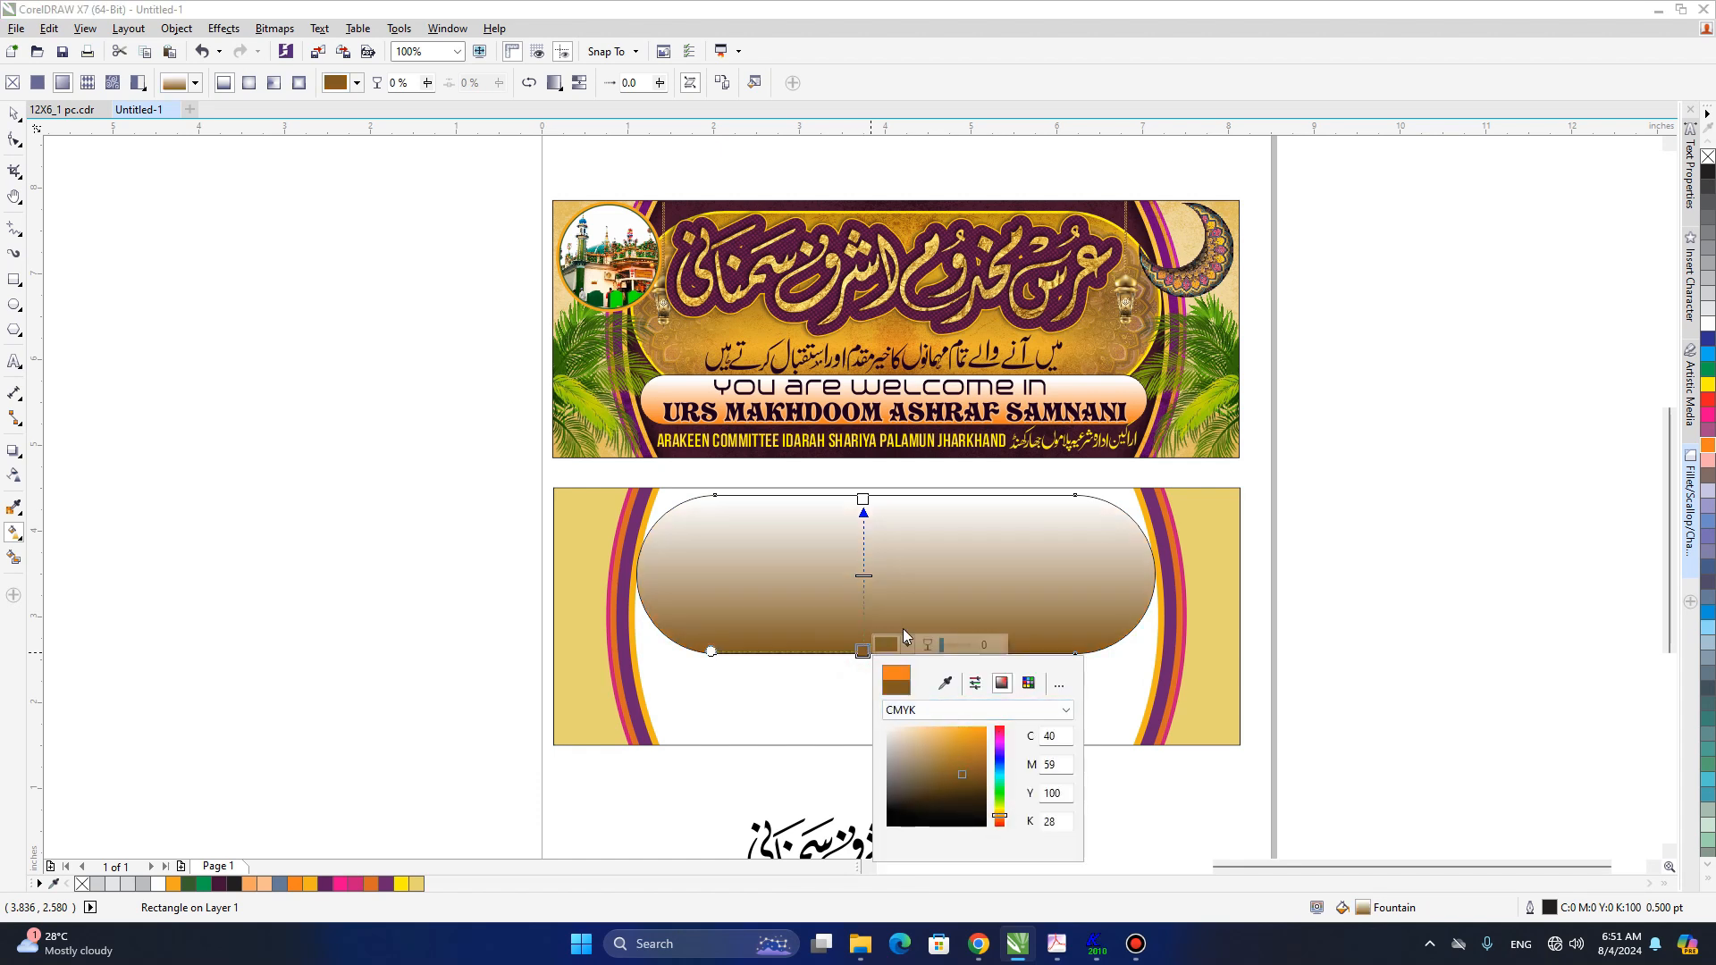
- Add two intermediate nodes to the panel's fountain fill: light orange at 32% and brown R153 G104 B31 at about 59%
click(887, 581)
double_click(865, 604)
click(887, 596)
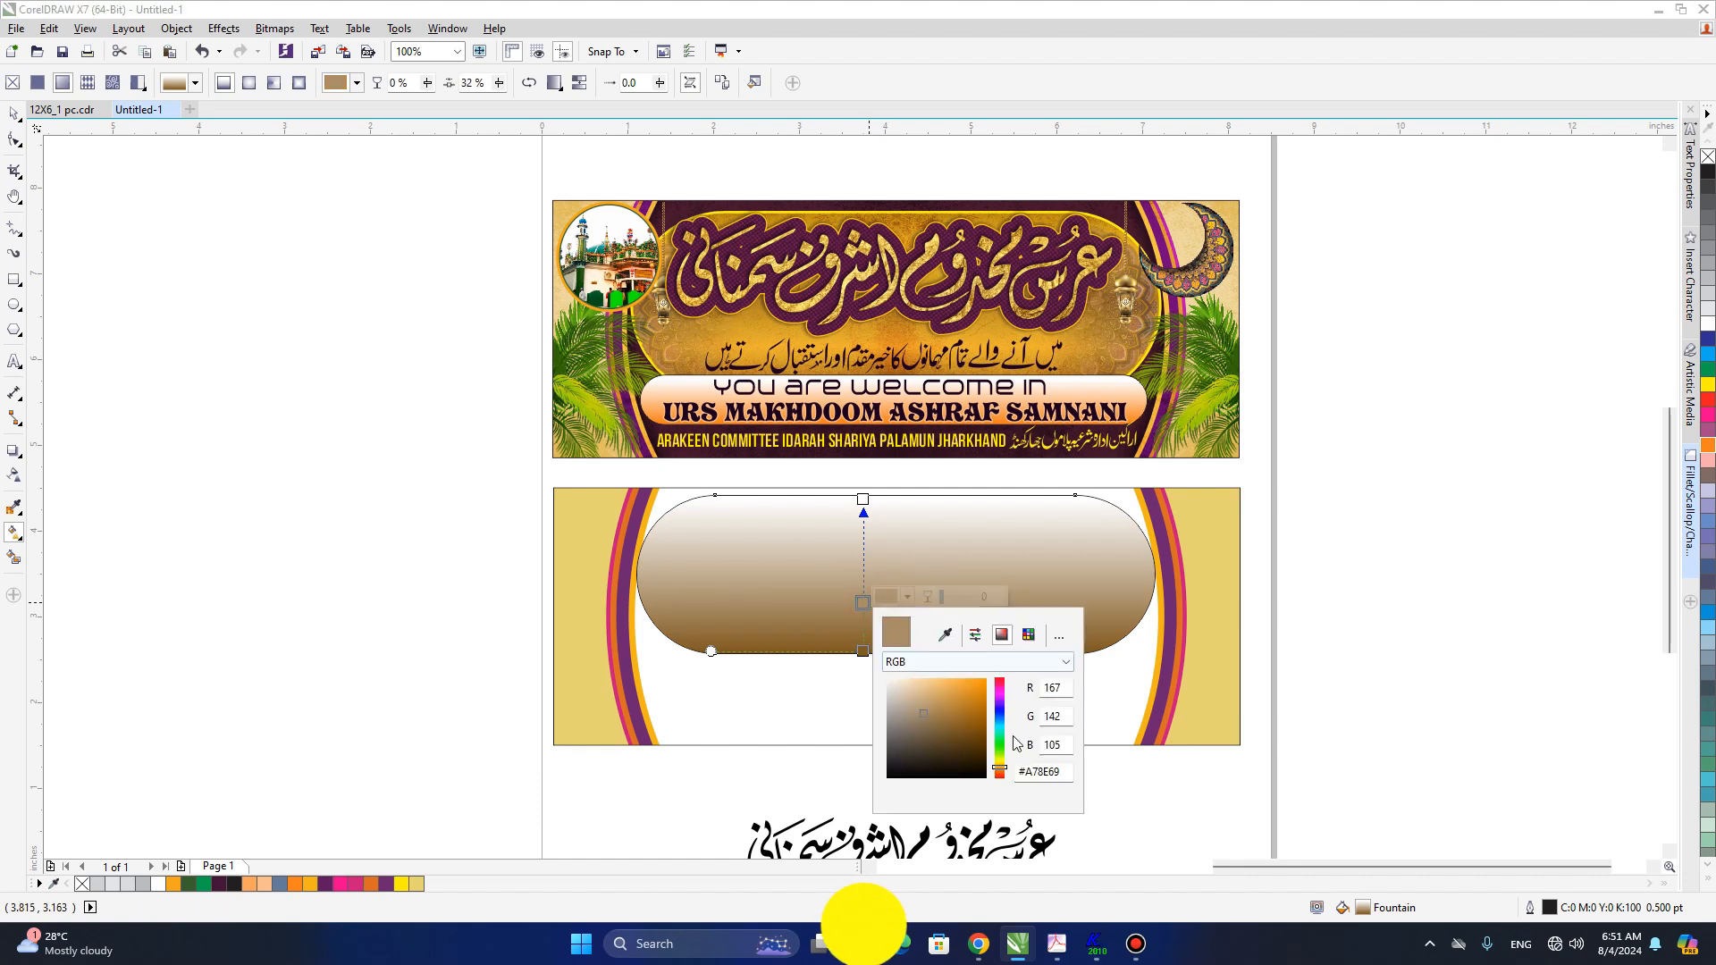
click(965, 684)
drag(863, 602, 880, 572)
click(887, 555)
click(965, 681)
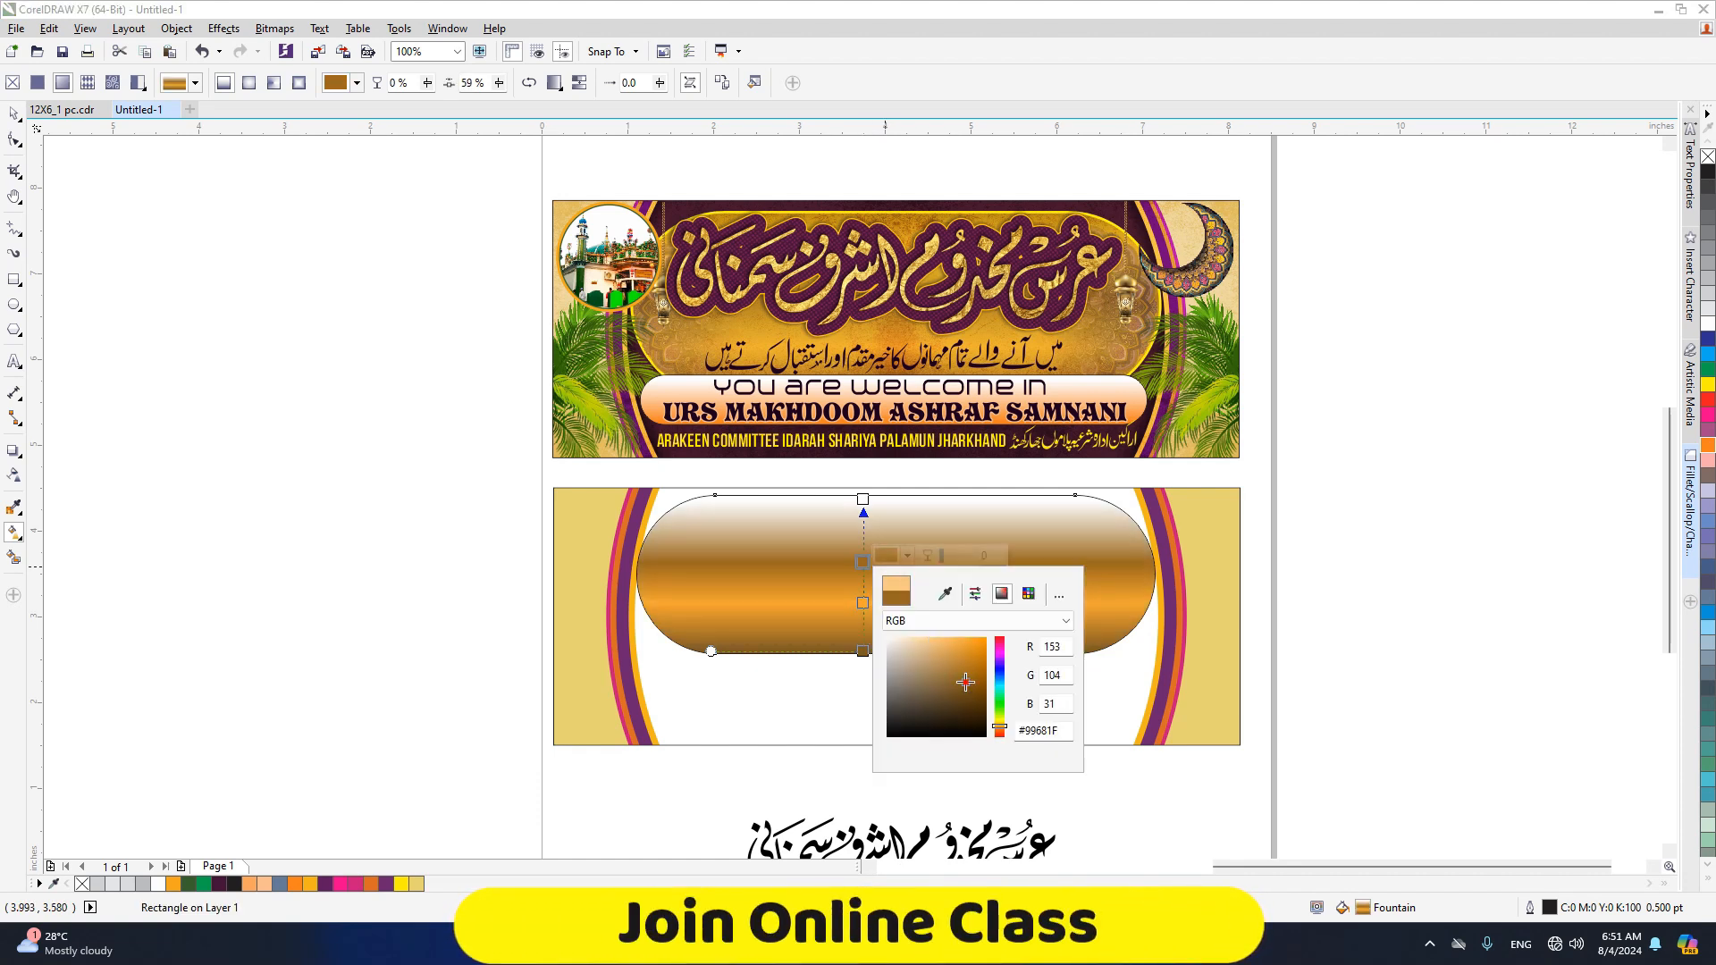
- Change the fountain fill's top colour node from white to a golden orange
click(862, 499)
click(885, 492)
click(884, 493)
click(884, 493)
click(1001, 670)
drag(999, 668, 1000, 664)
click(982, 578)
click(750, 578)
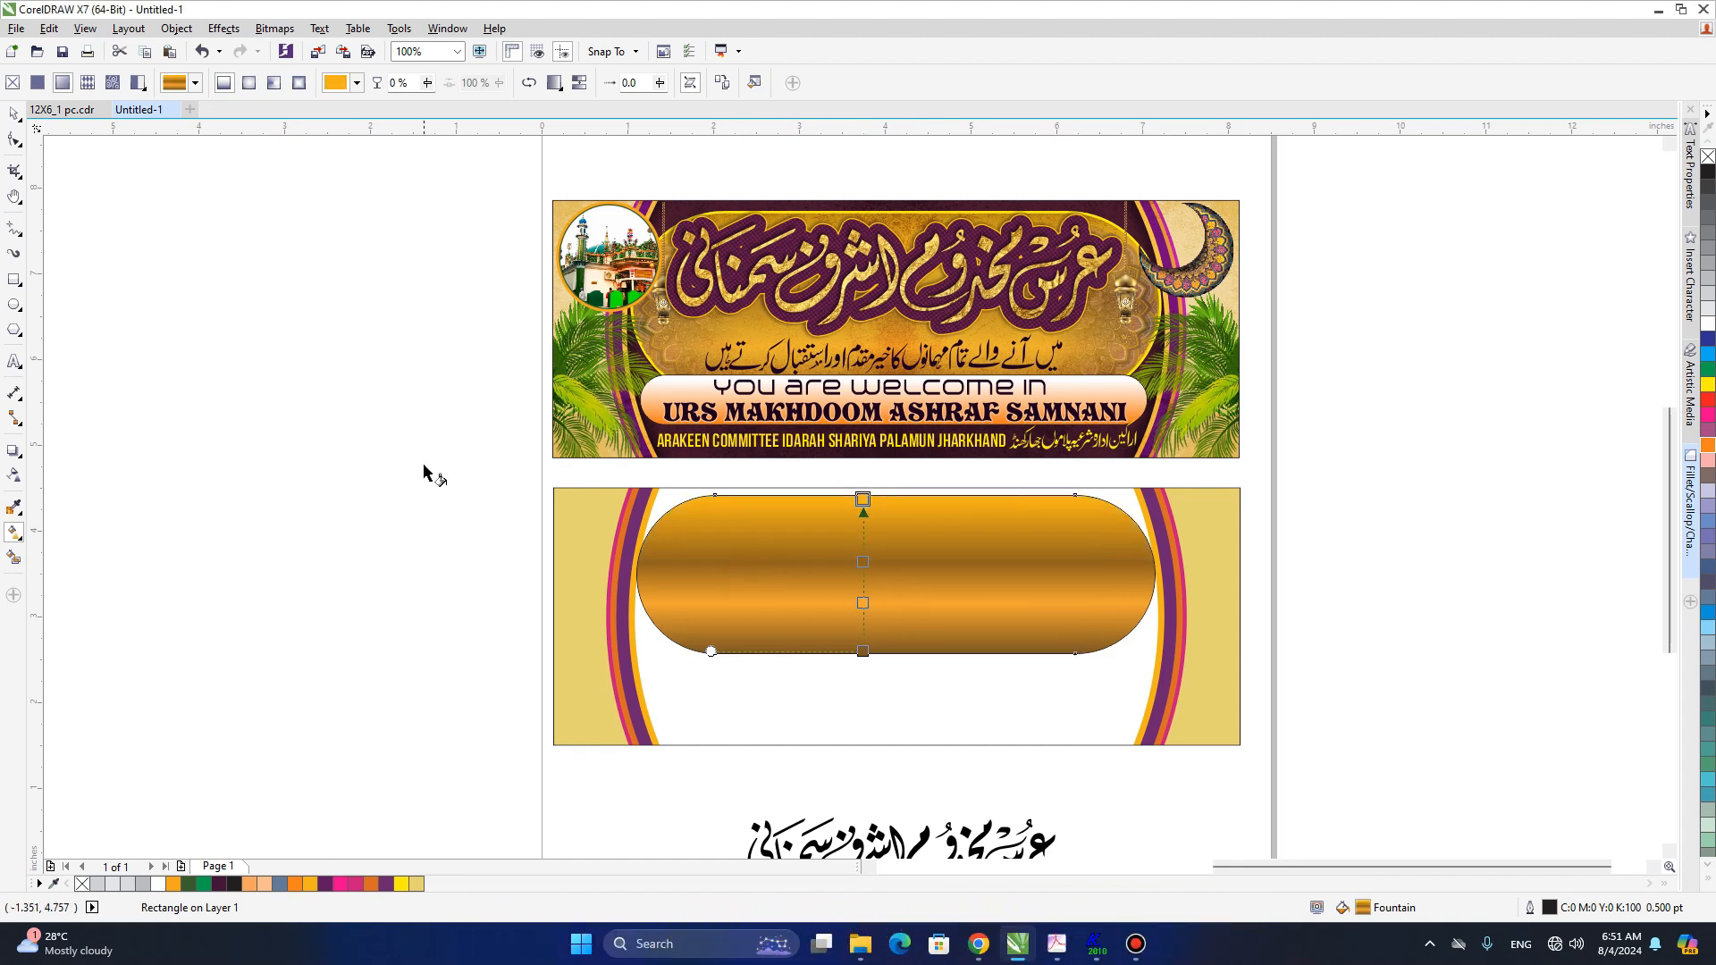
- Remove the outline from the golden pill panel and deselect it
click(14, 113)
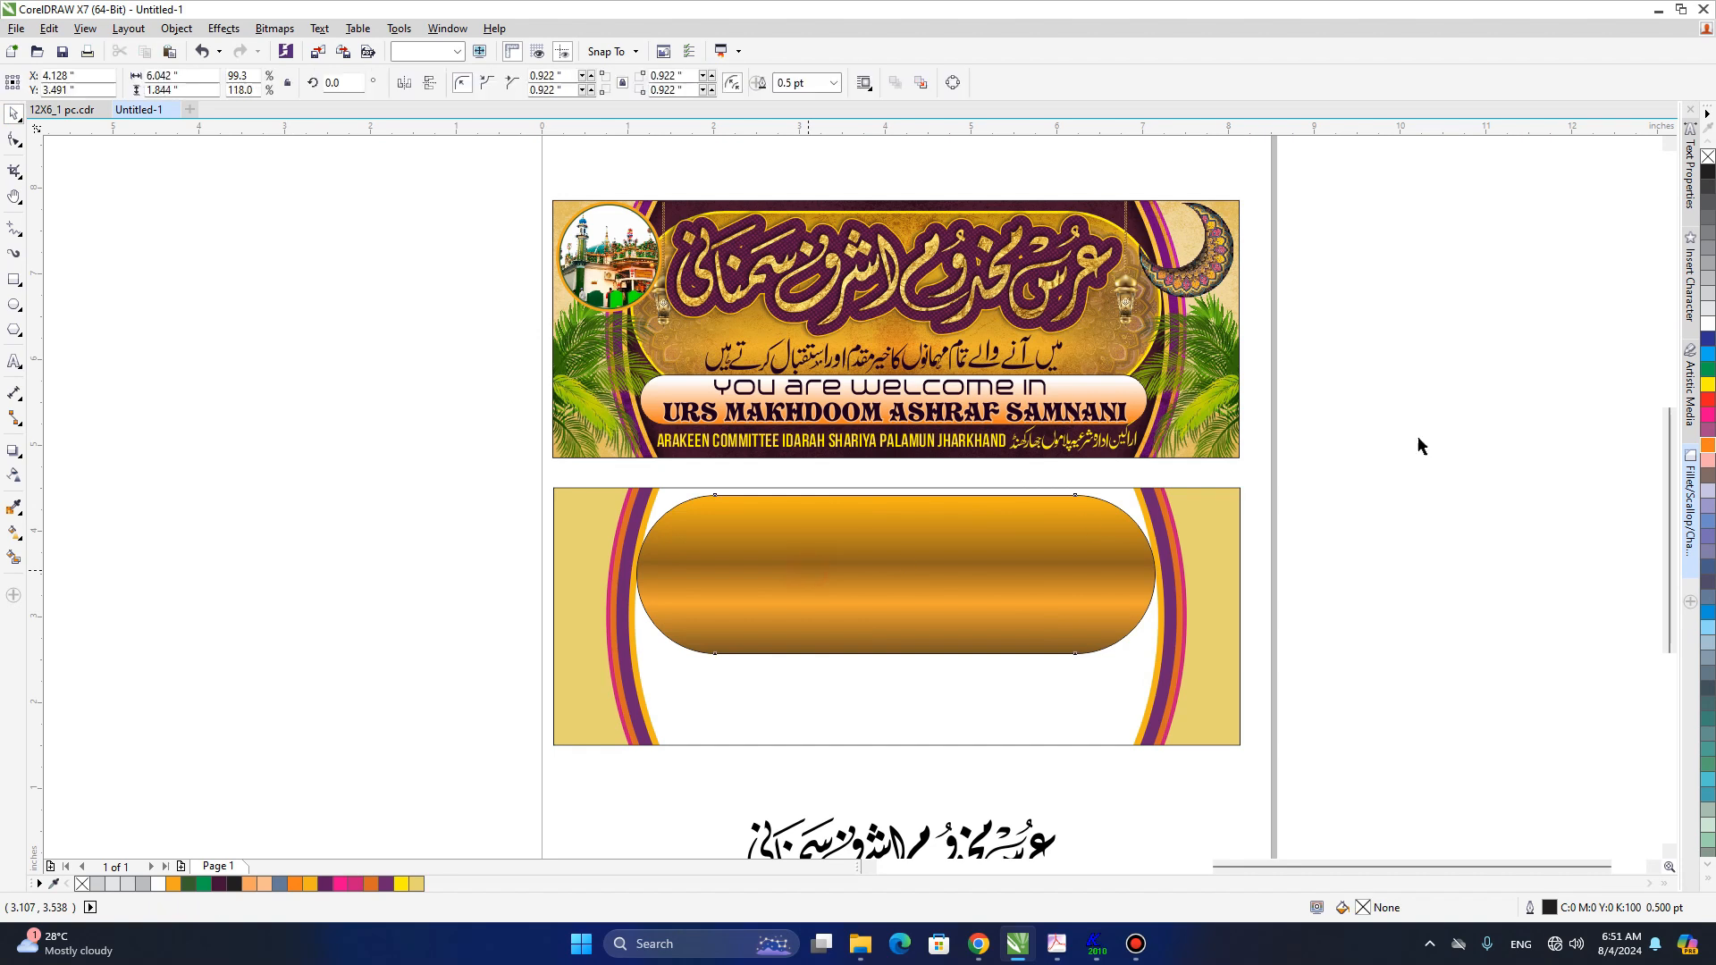
right_click(1704, 159)
key(Escape)
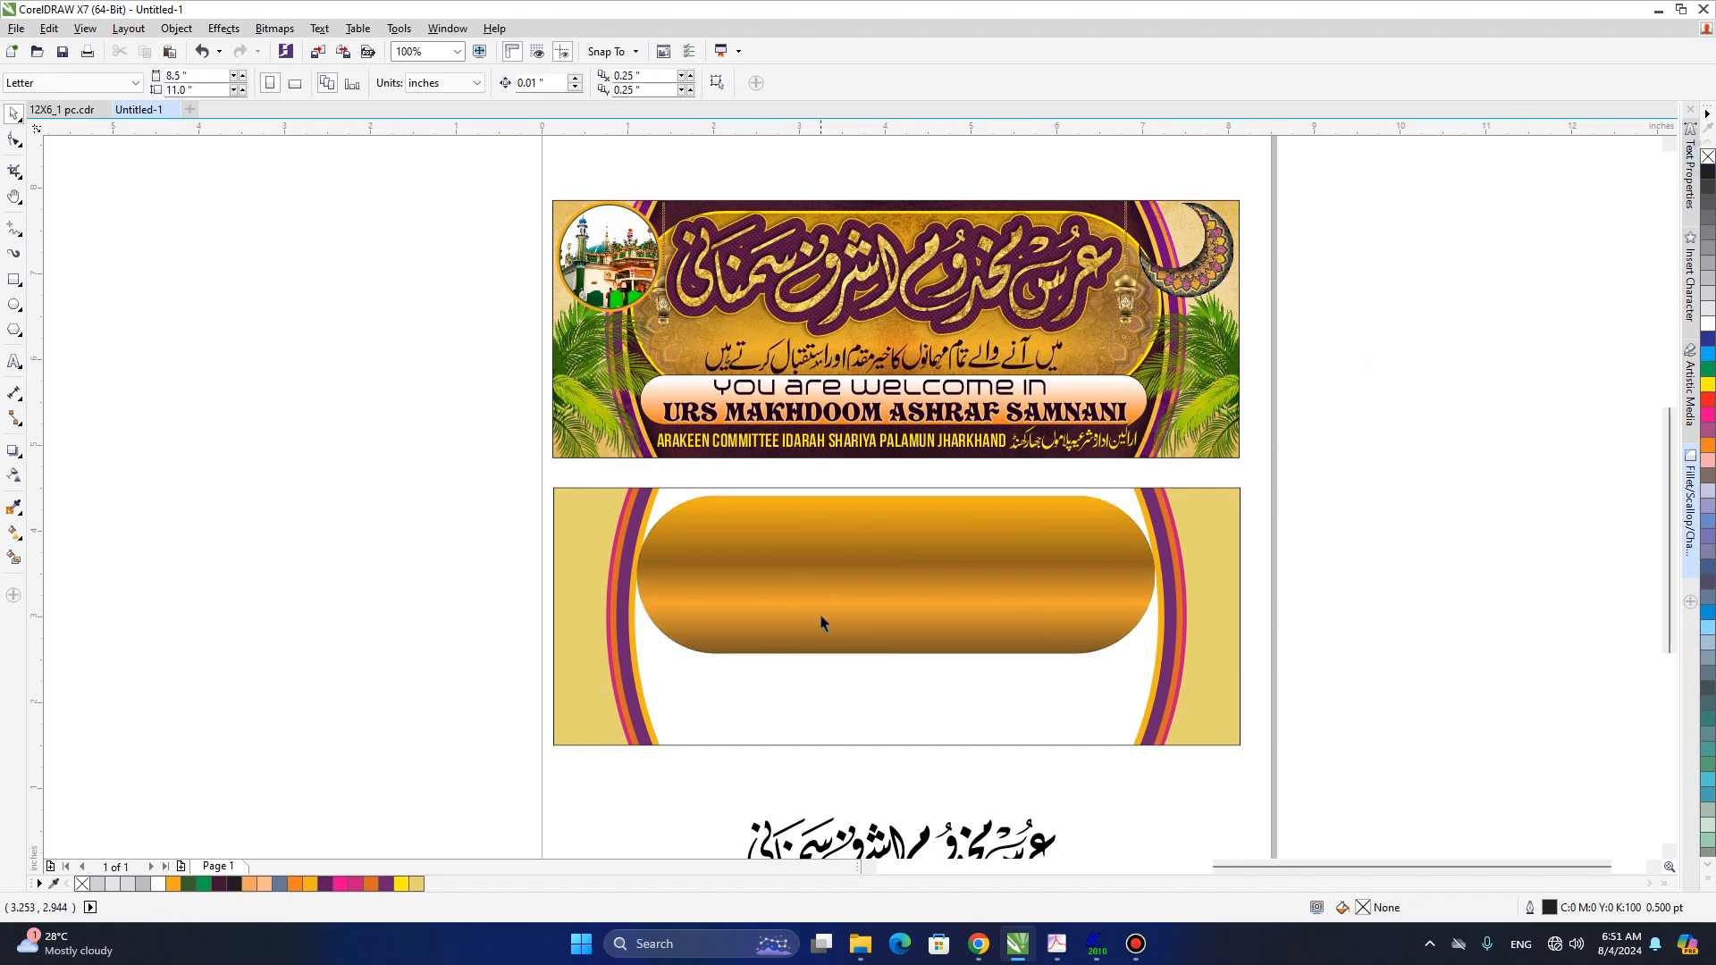
- Give the golden pill panel a 2 pt outline in yellow
key(h)
drag(819, 591, 816, 600)
key(space)
click(816, 600)
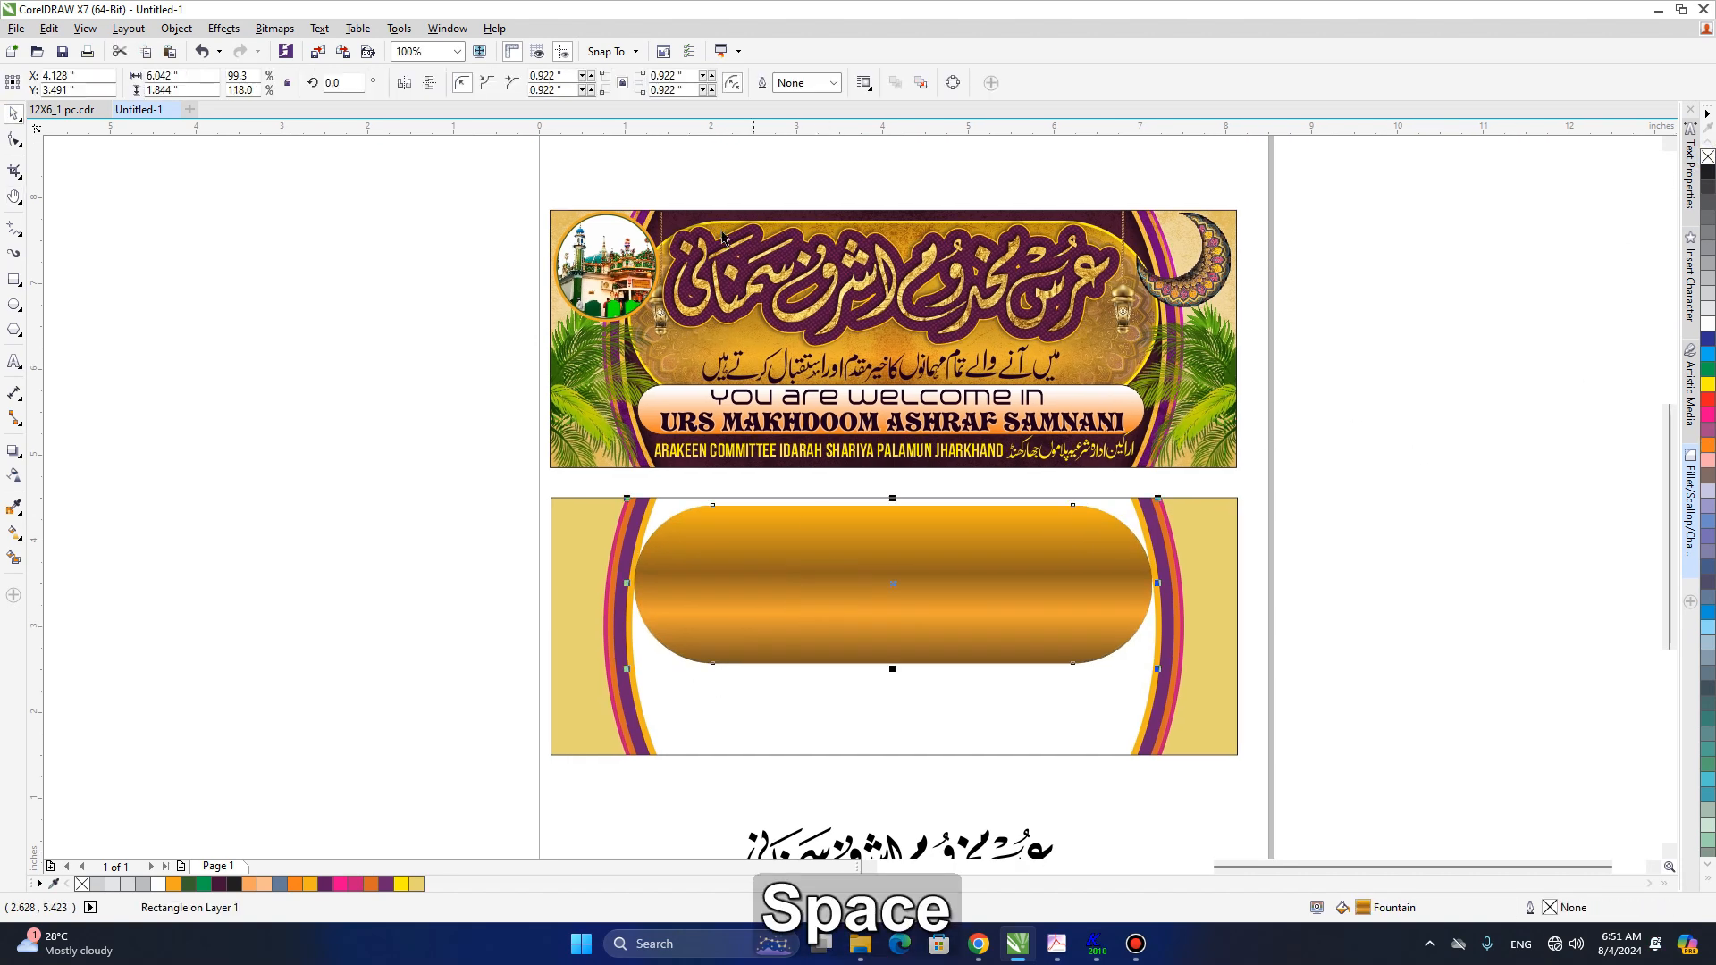
click(816, 83)
text(2)
key(Return)
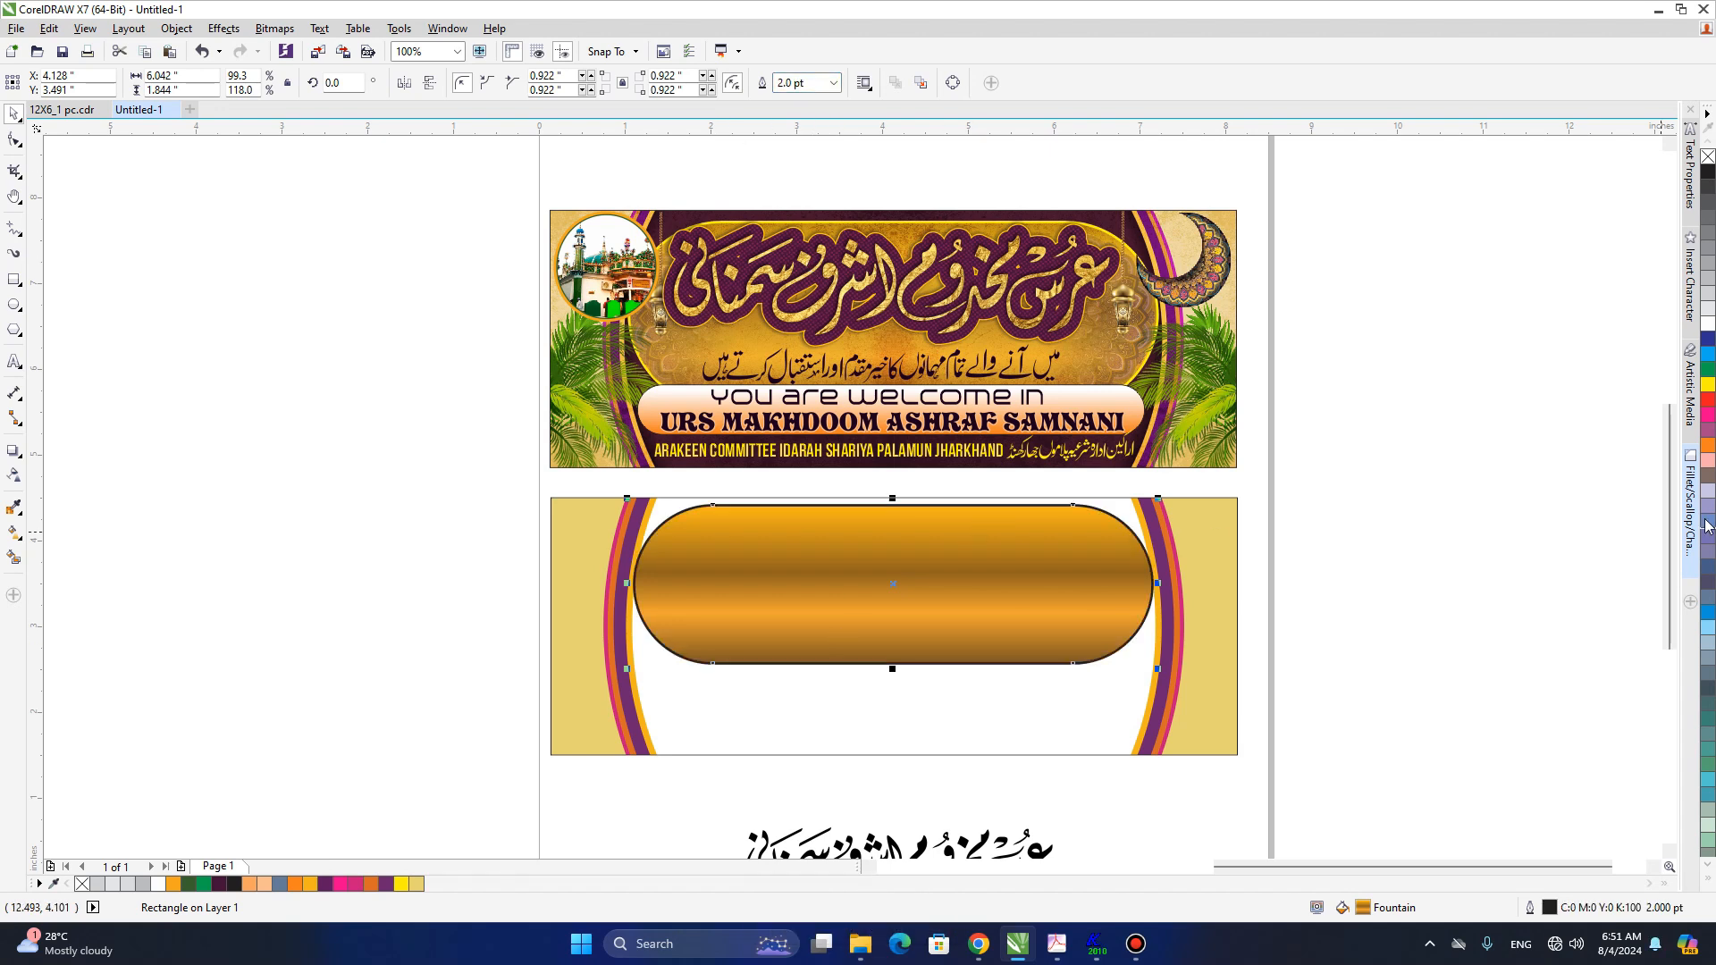
right_click(1707, 384)
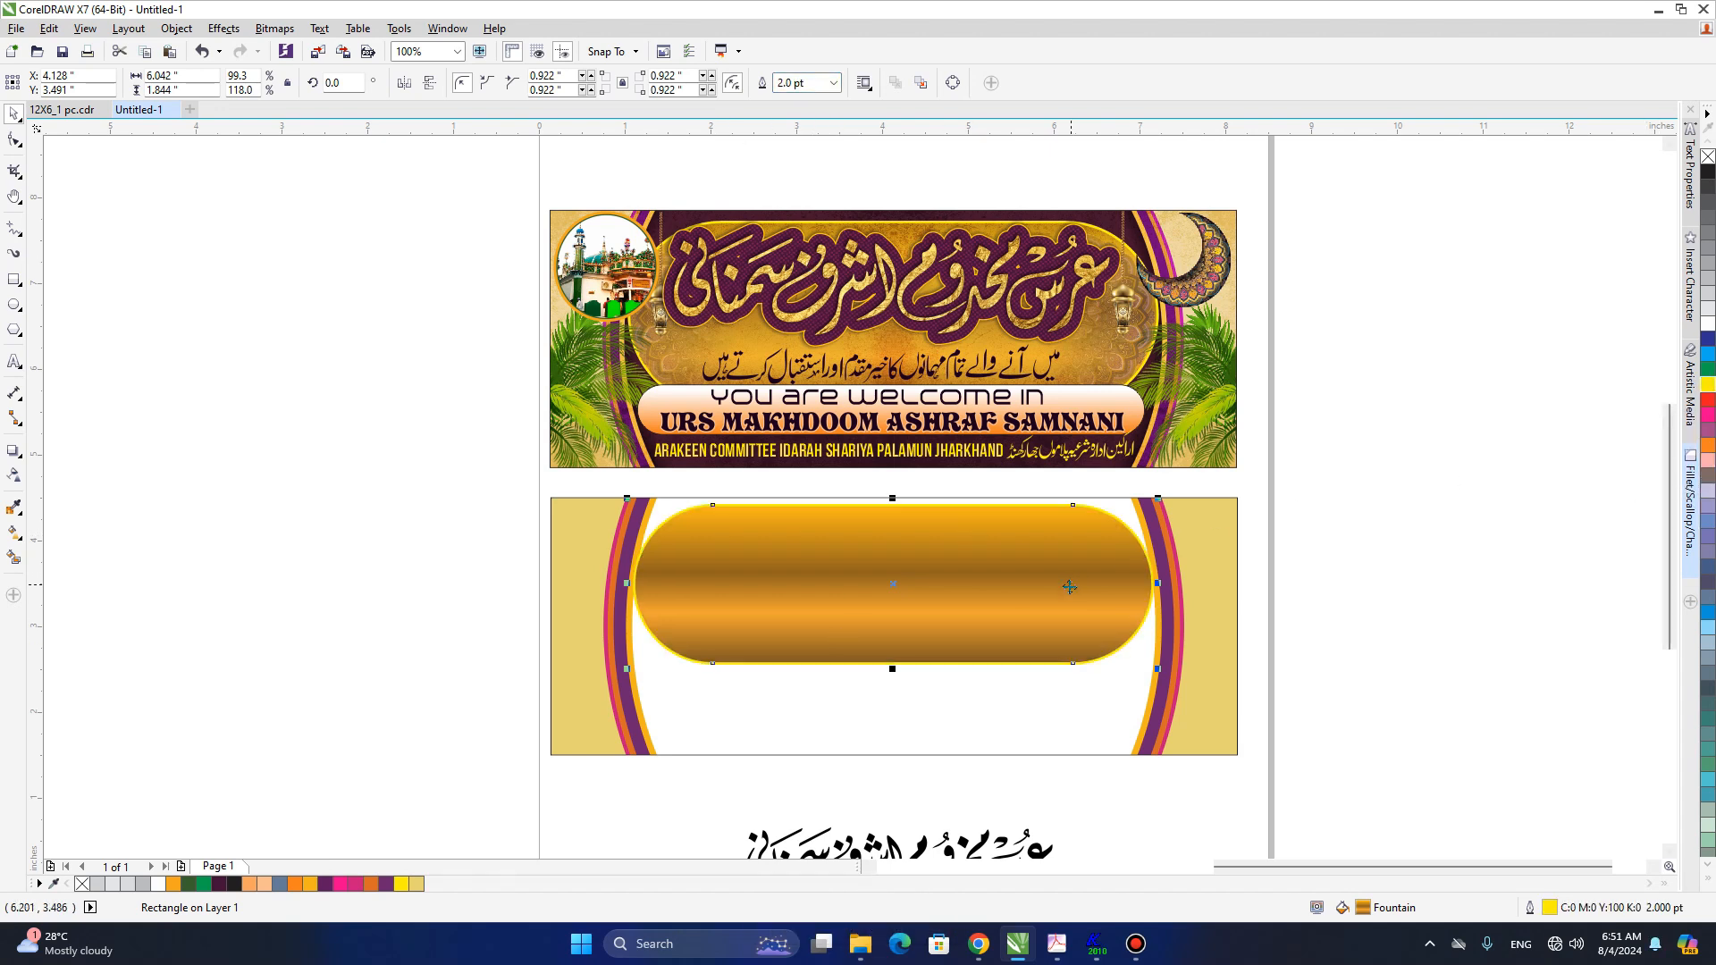
- Adjust the pill panel's outline colour to C0 M10 Y100 K0
key(h)
key(space)
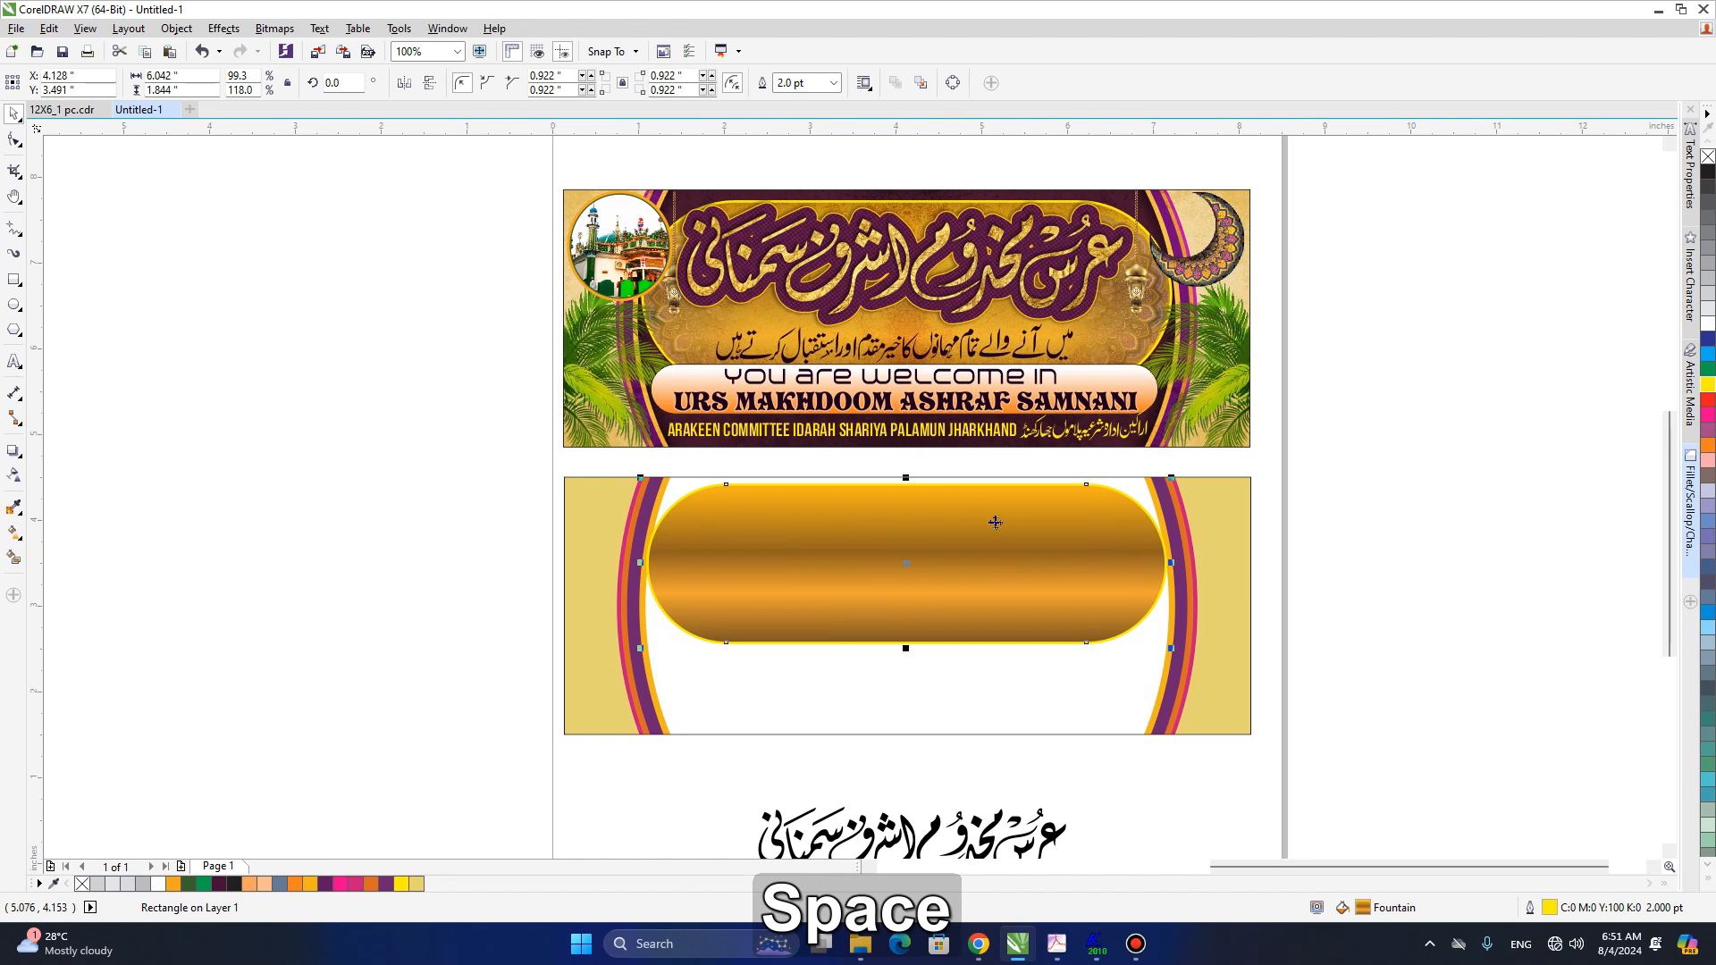
key(shift+F12)
click(1227, 471)
text(10)
key(Tab)
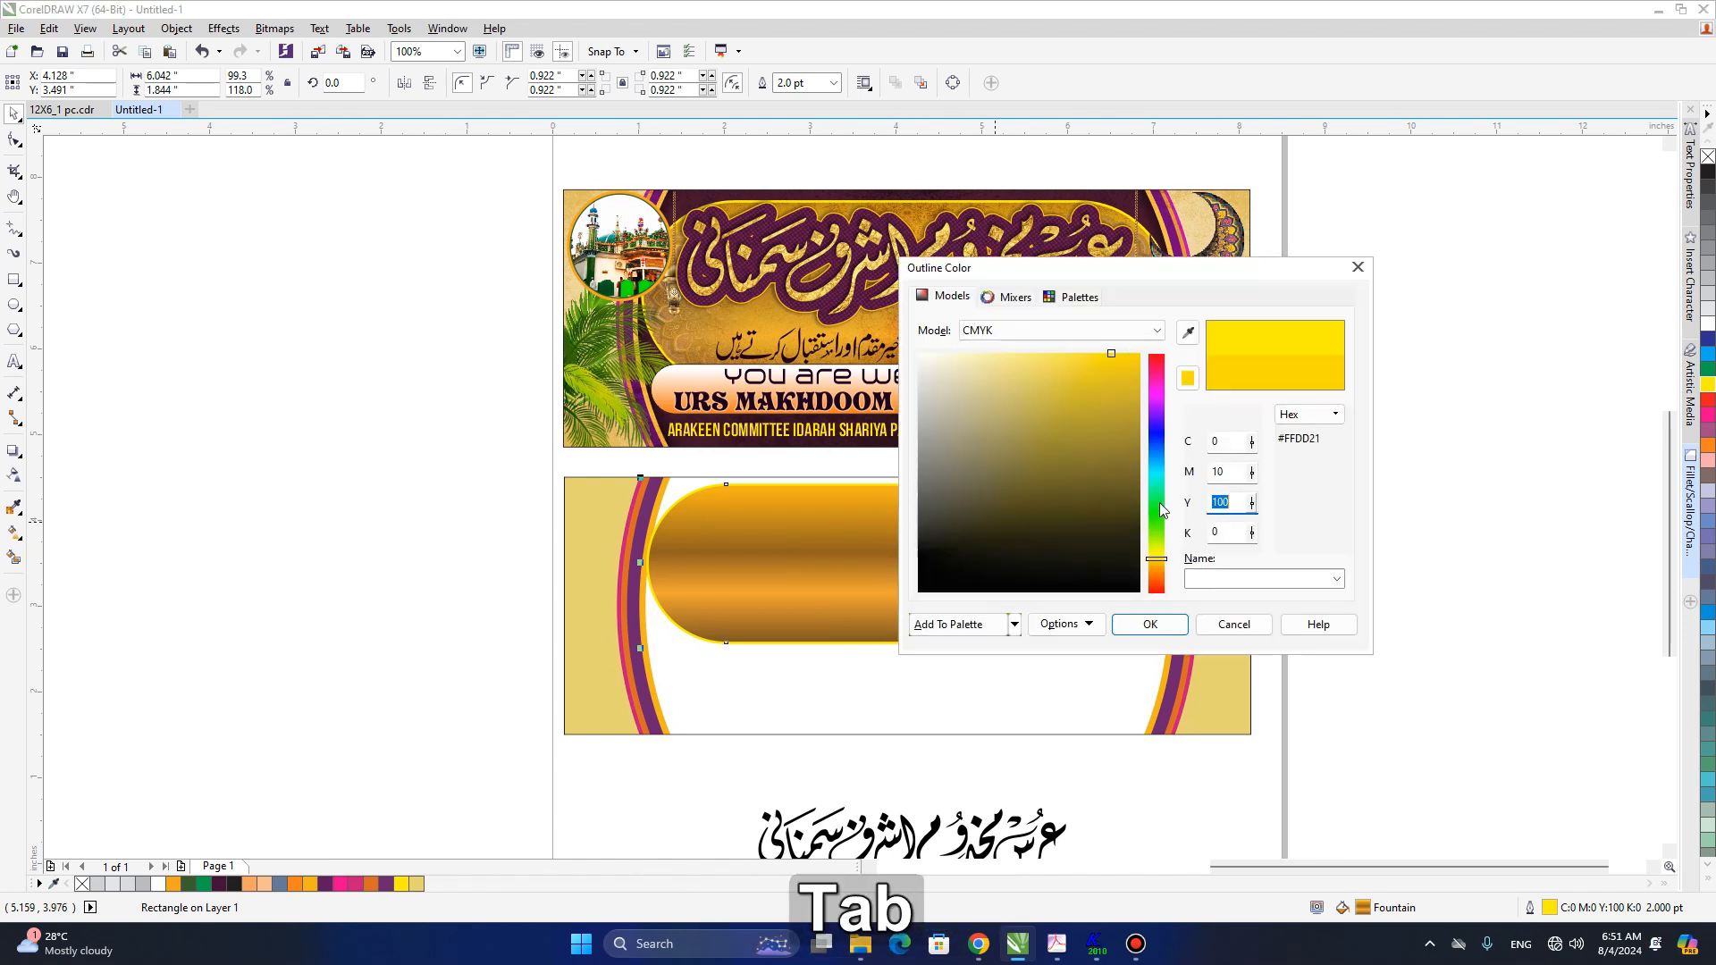
click(1150, 625)
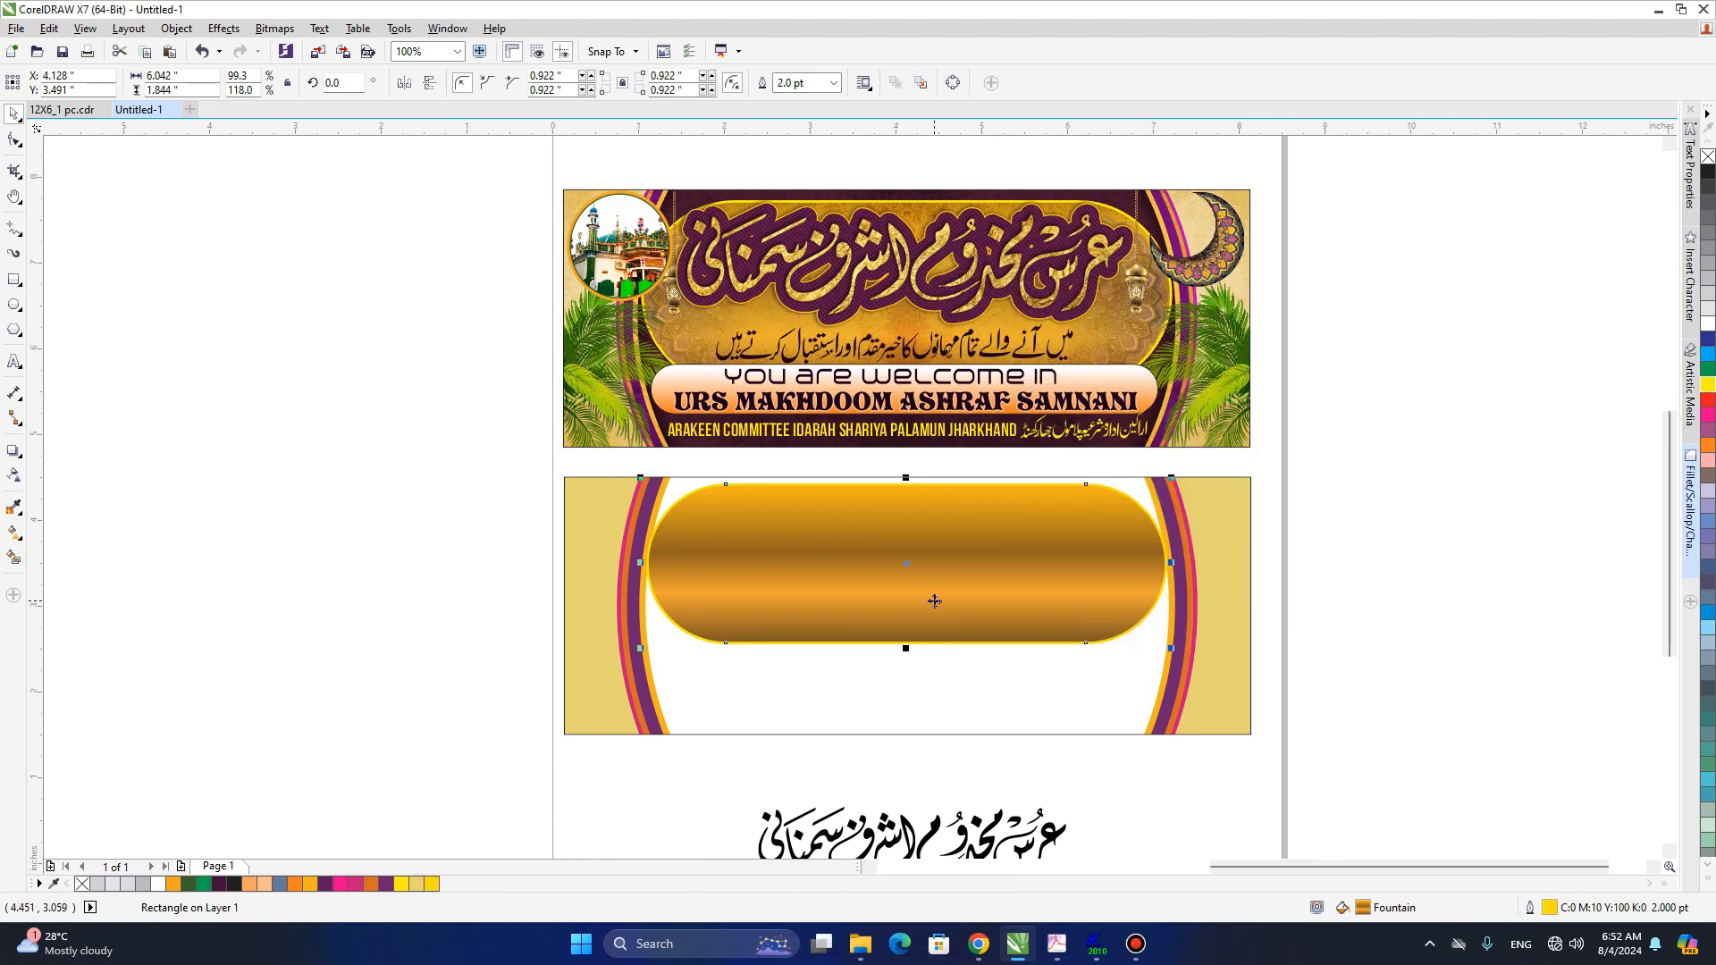
click(1374, 597)
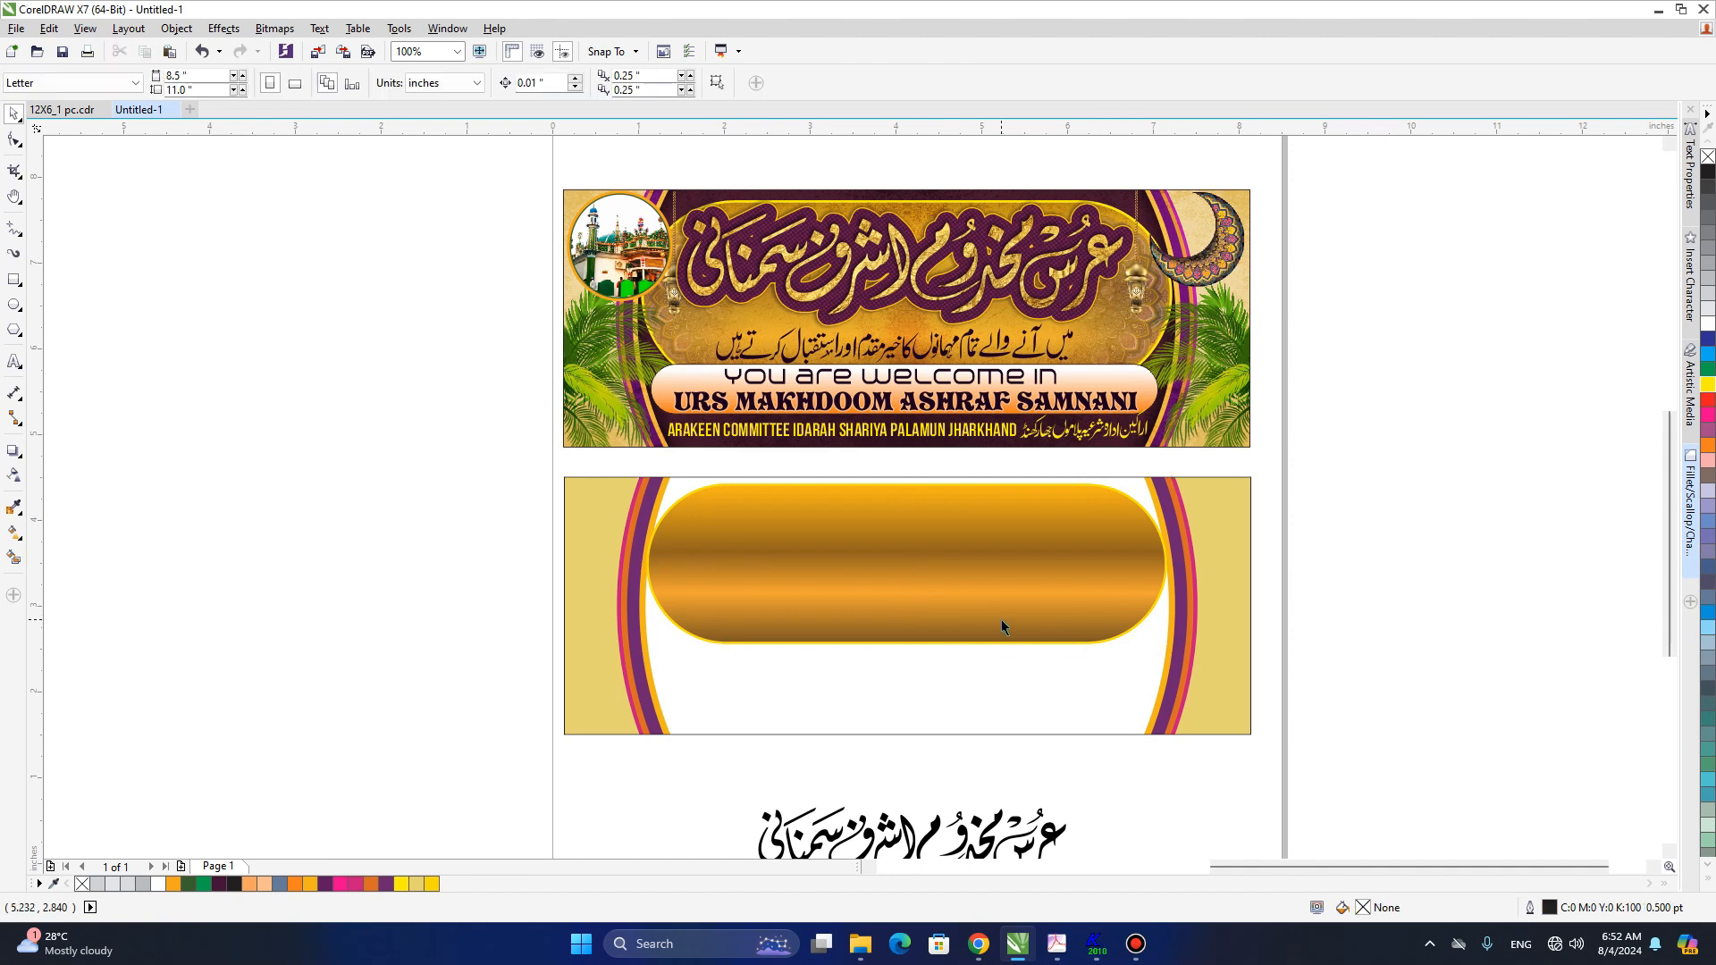
- Move the Urdu calligraphy onto the golden panel, bring it to the front and enlarge it to about 5.344 × 1.251 inches
click(907, 838)
drag(907, 839, 952, 525)
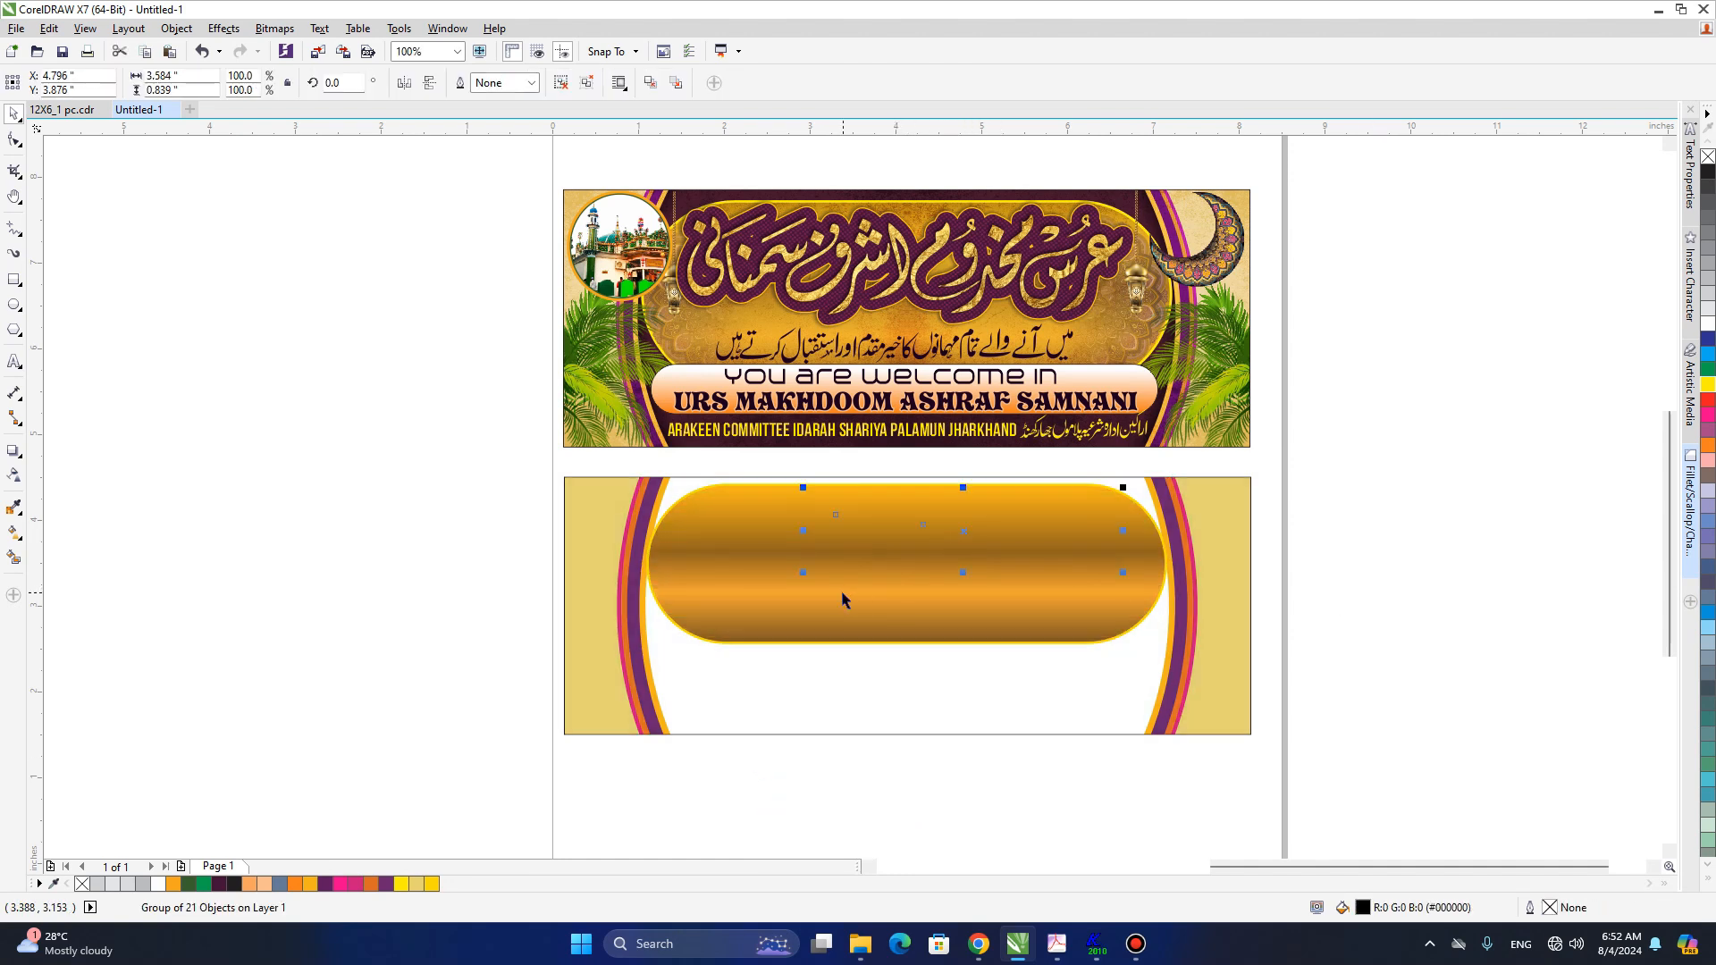
key(shift+Page_Up)
drag(803, 577, 670, 604)
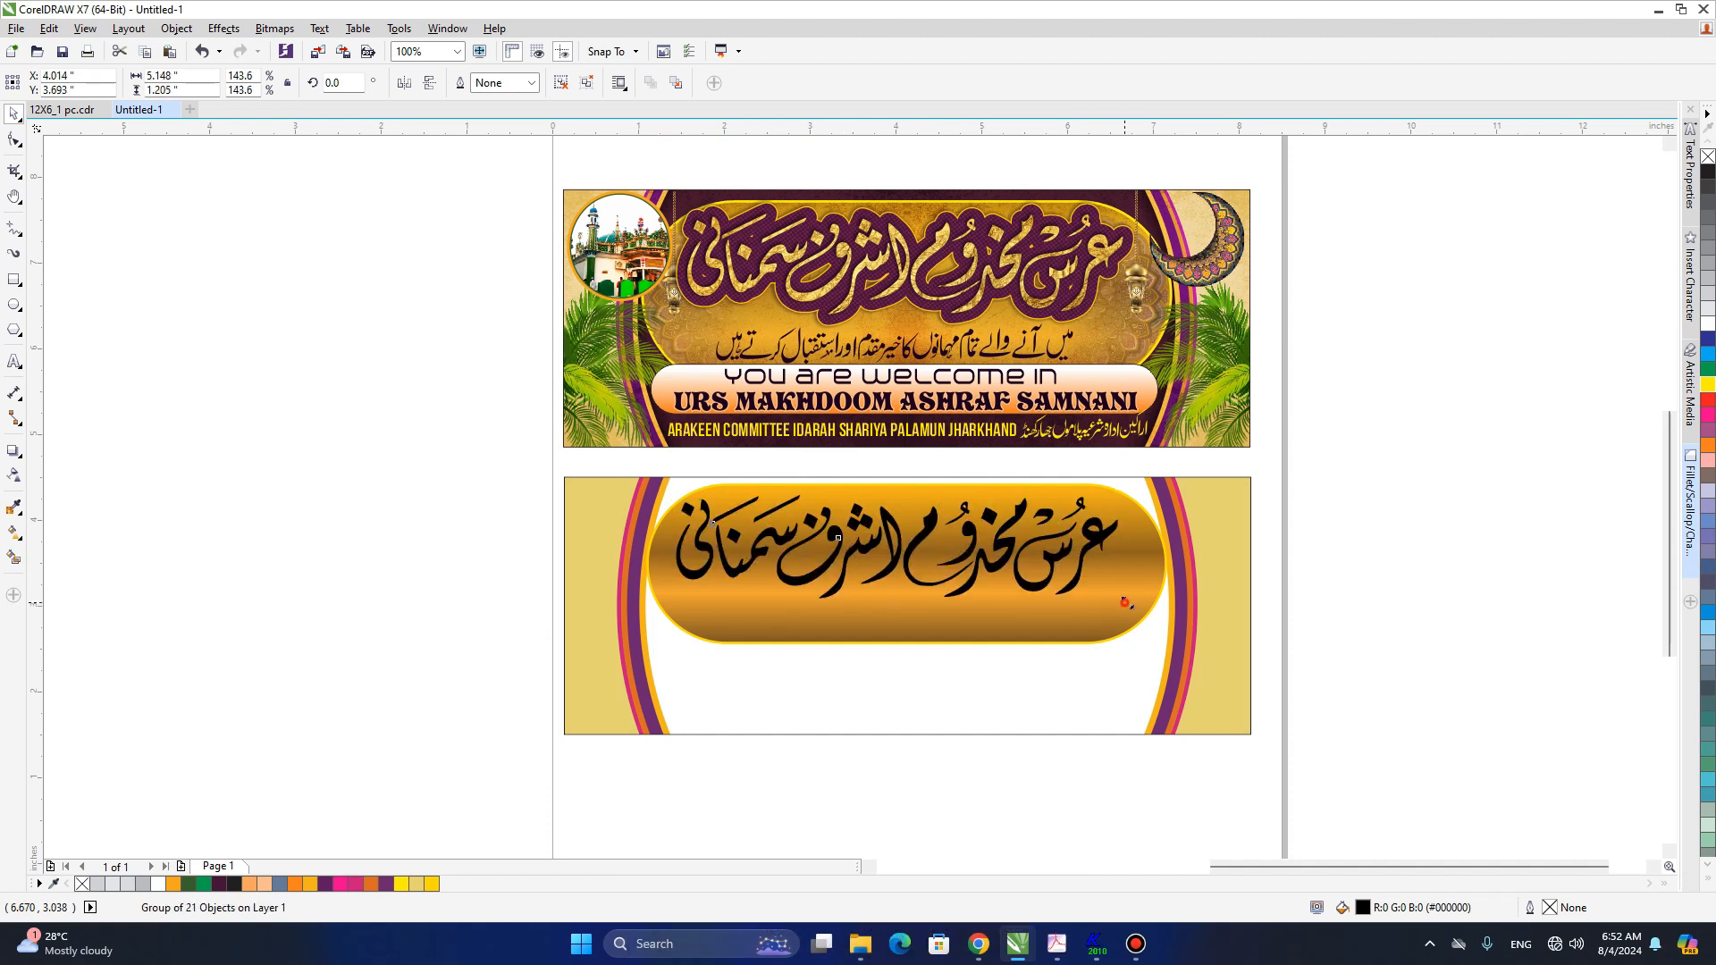
drag(1126, 604, 1153, 616)
click(1269, 594)
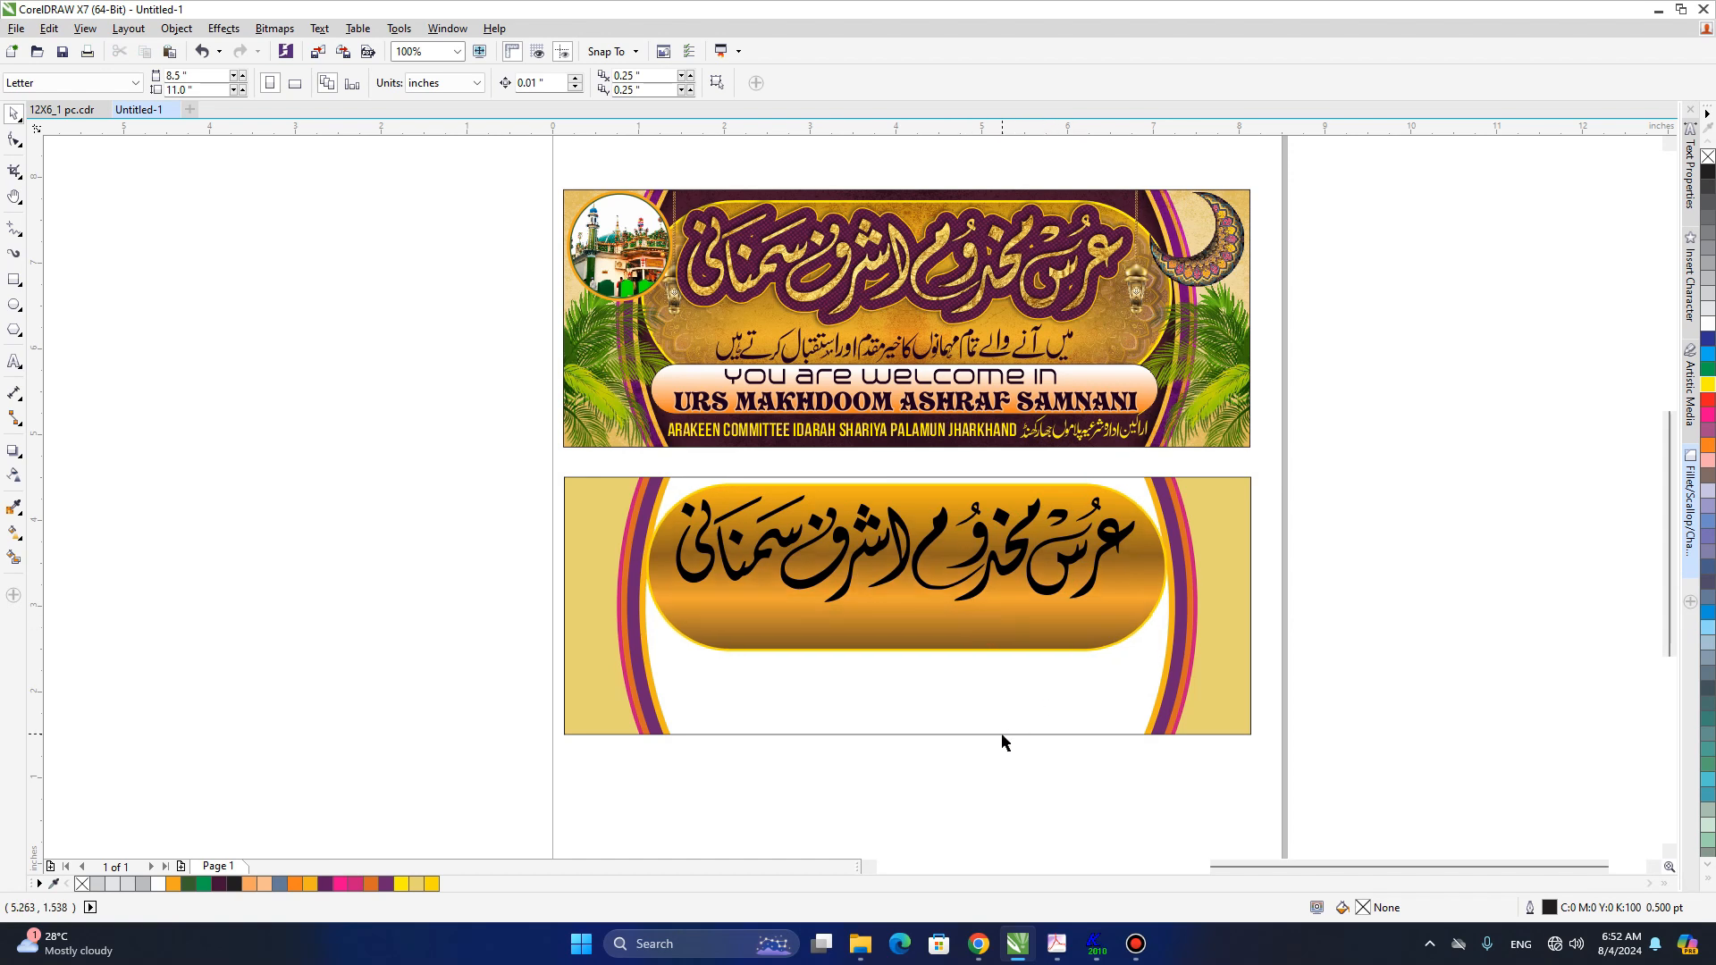
- Fill the new banner rectangle with the reference banner's dark maroon background colour, C58 M86 Y56 K67
click(1002, 736)
click(1383, 489)
click(916, 192)
ctrl+click(916, 191)
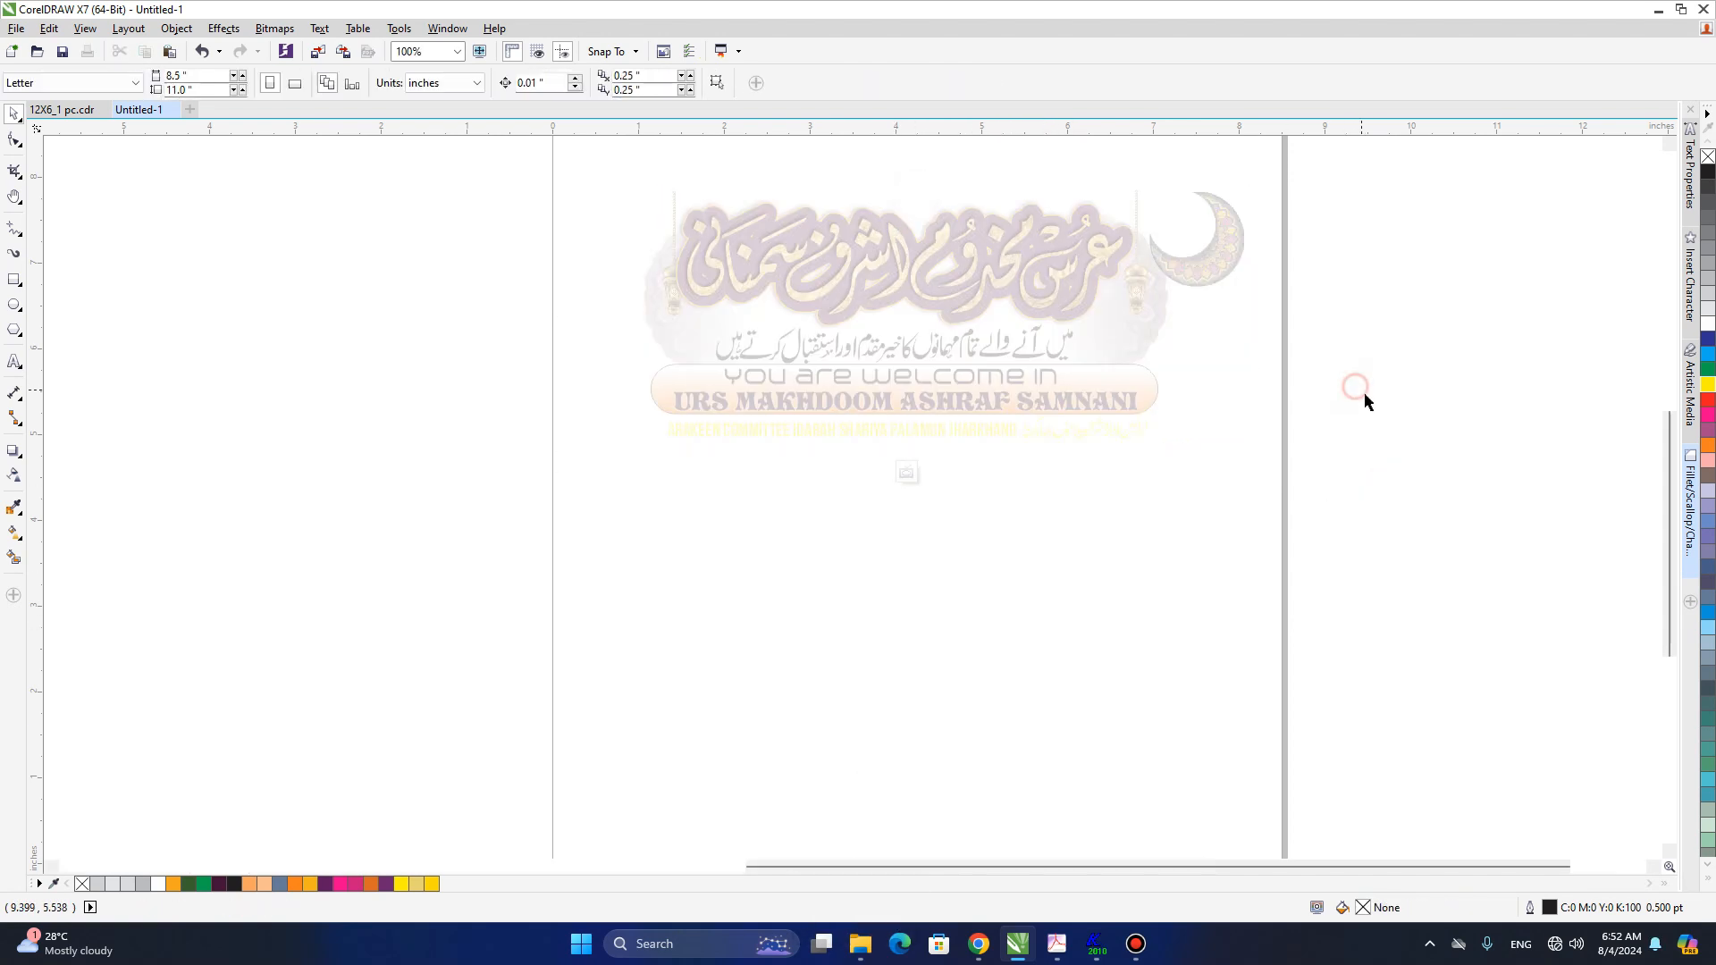
ctrl+click(1362, 390)
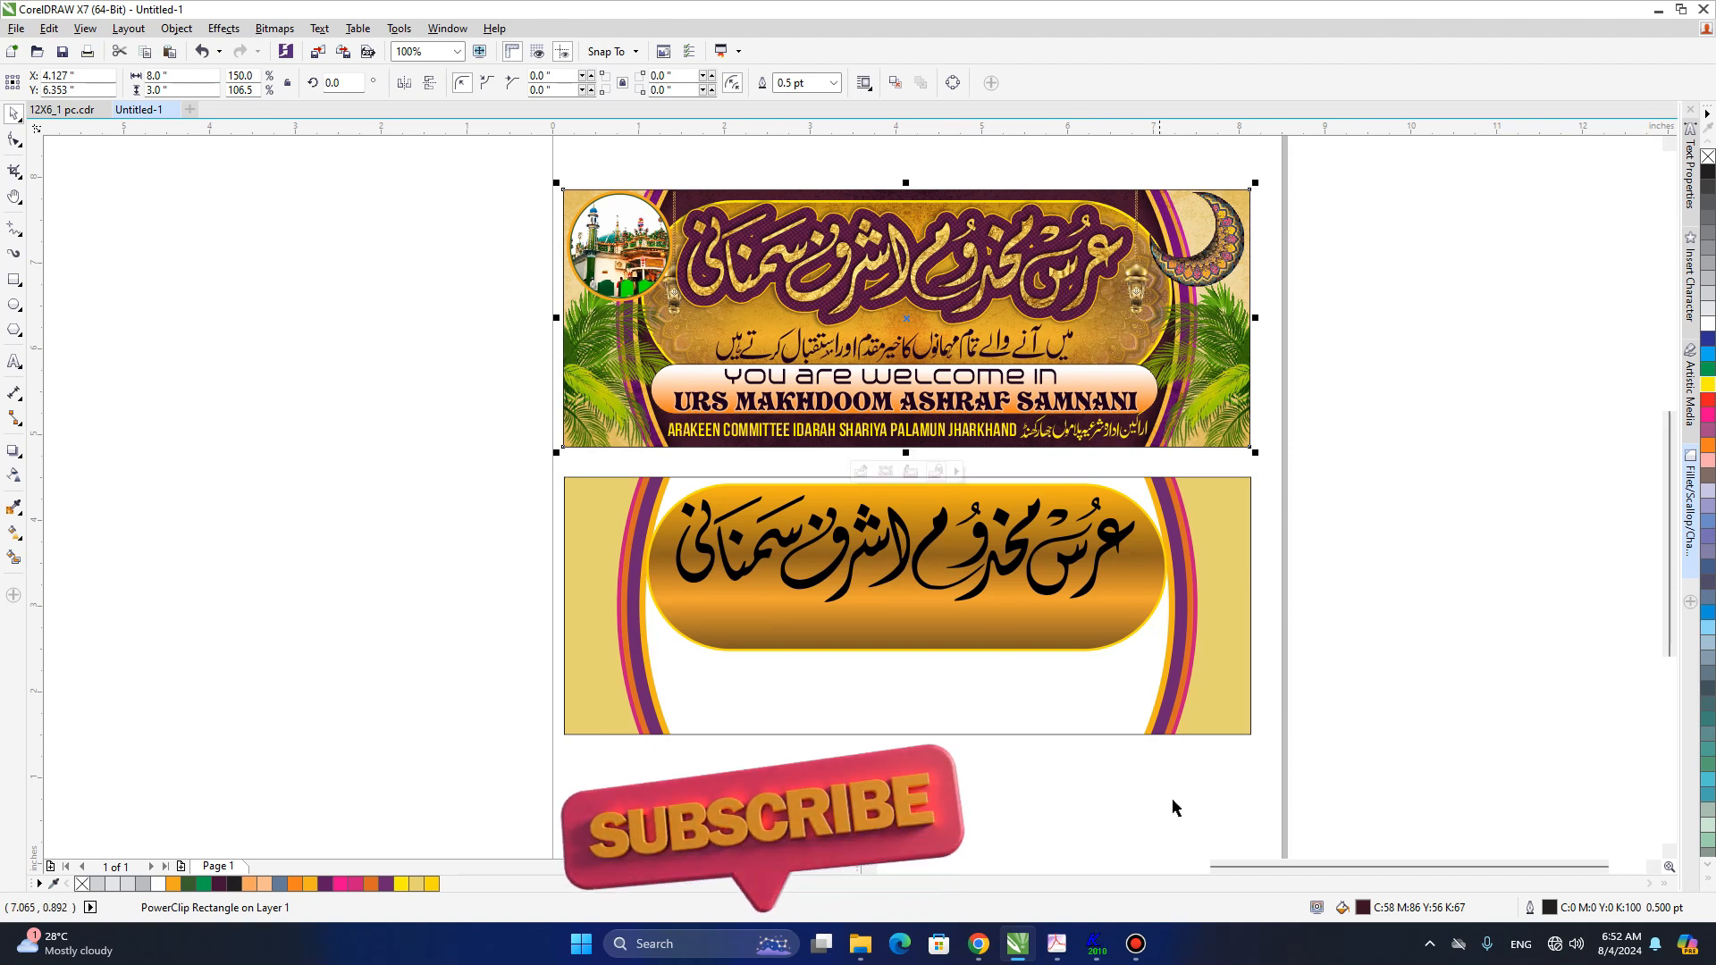
click(1073, 716)
click(1391, 682)
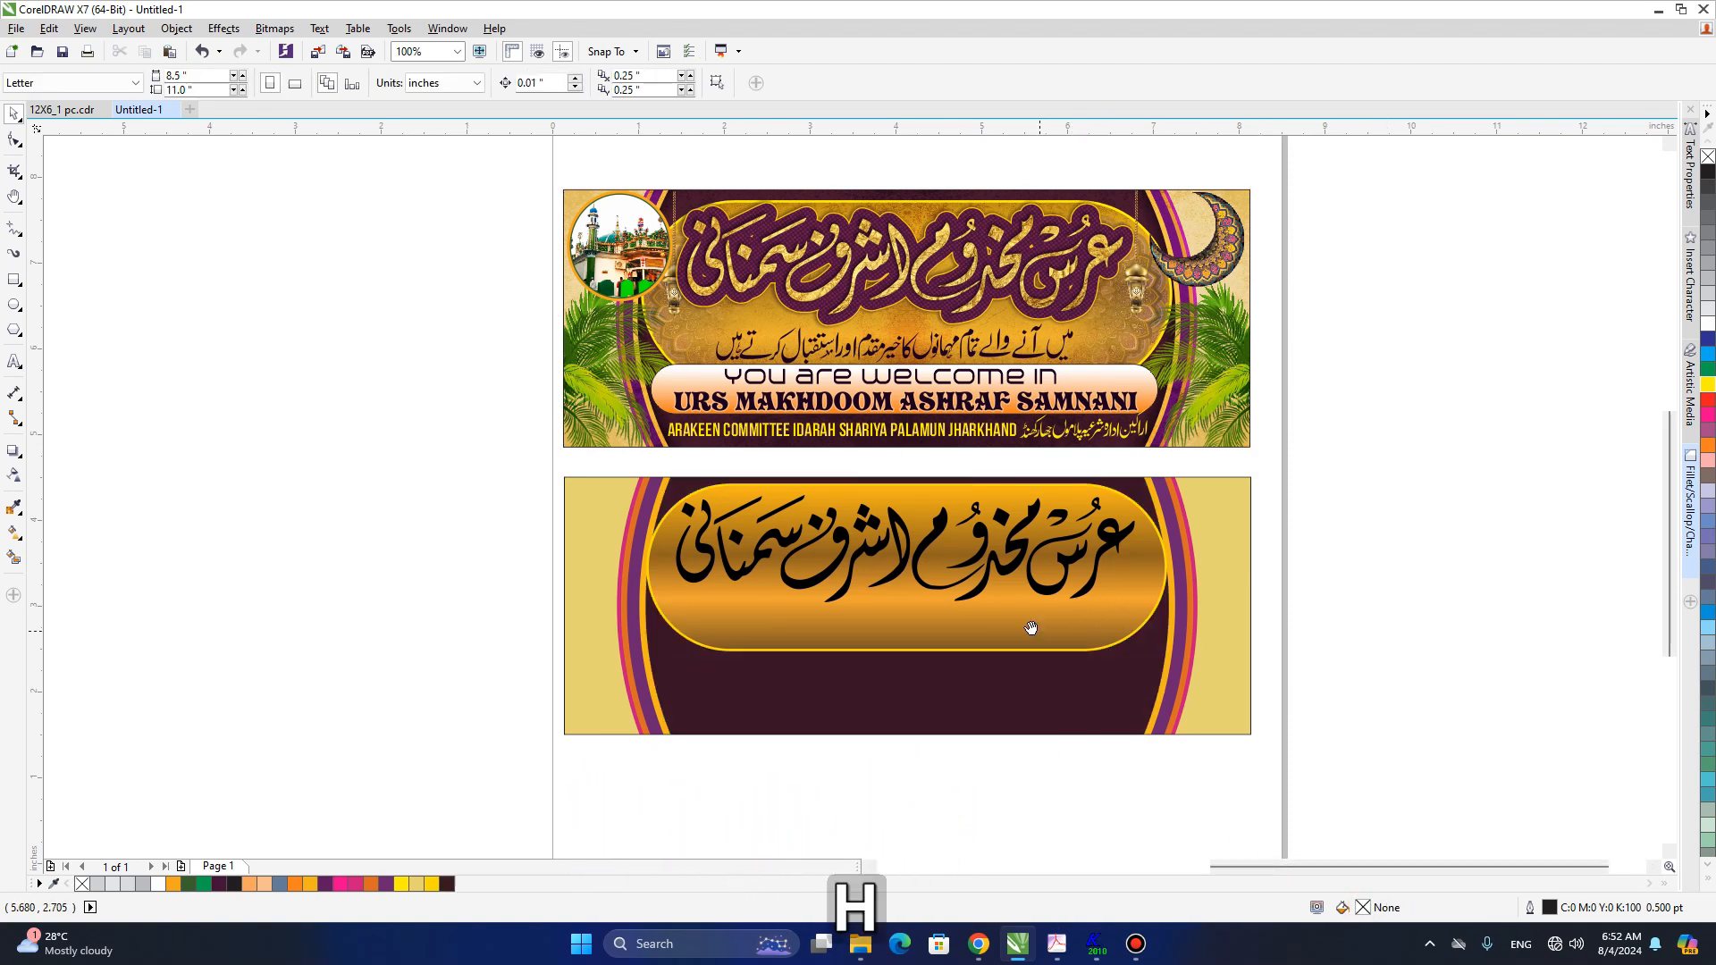
- Check the new banner rectangle's CMYK fill values in the Edit Fill settings
key(h)
drag(964, 641, 983, 629)
key(space)
click(969, 636)
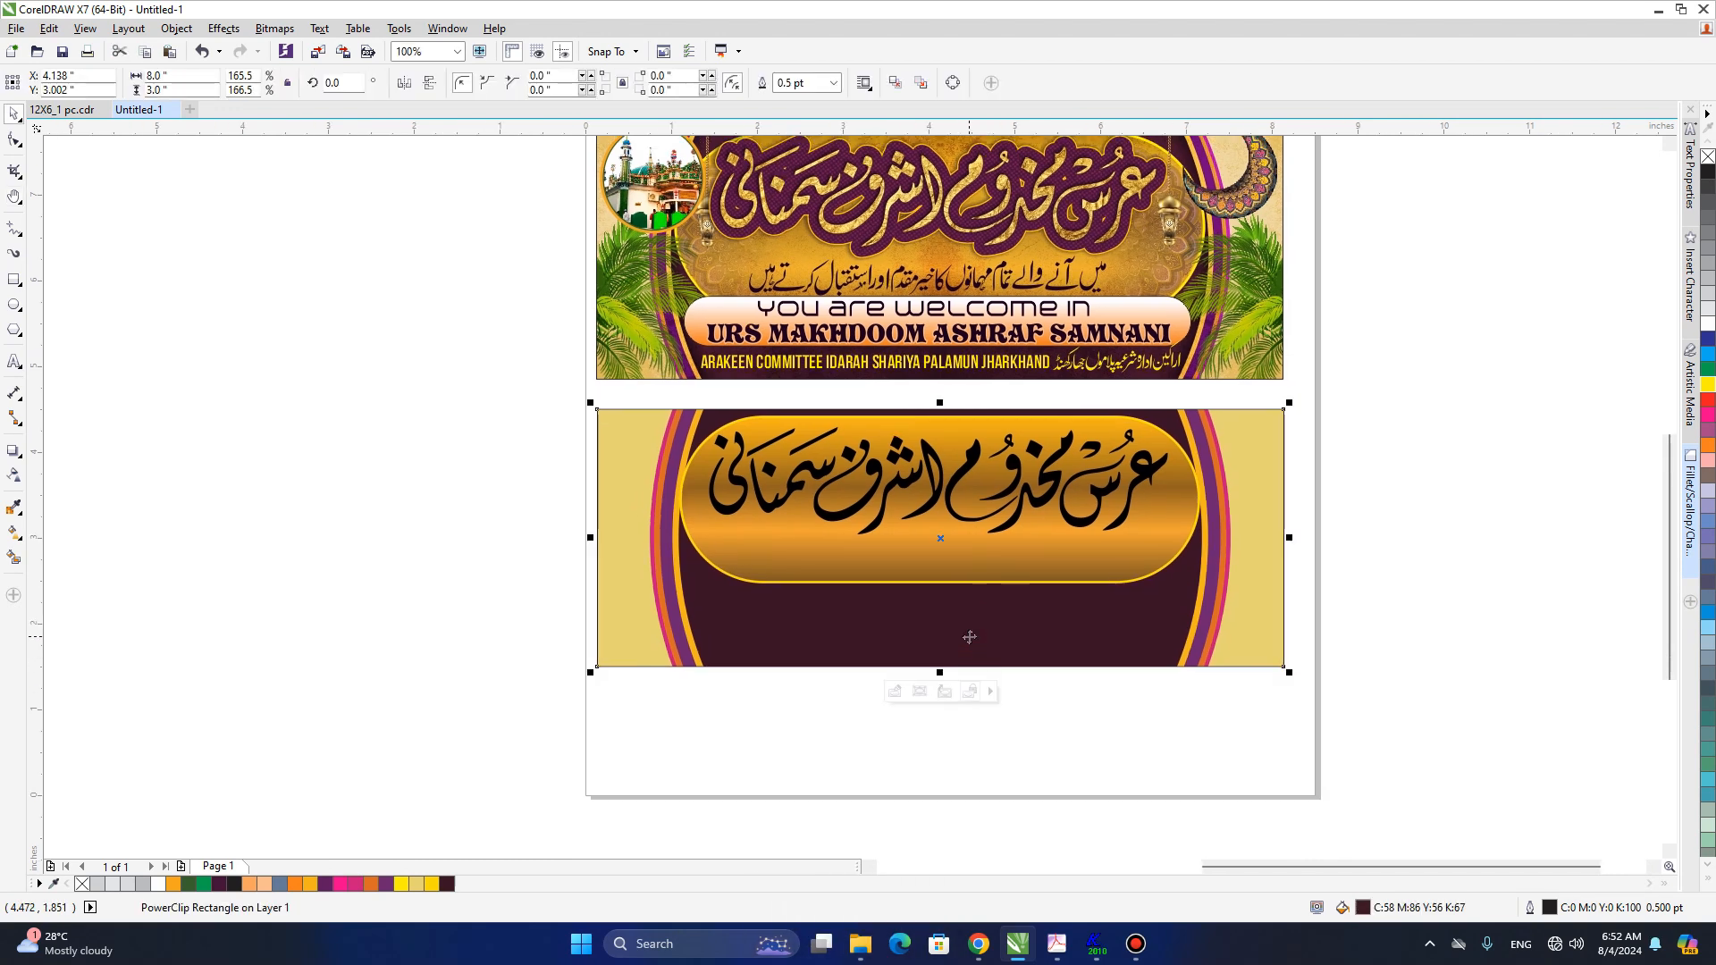
key(shift+F11)
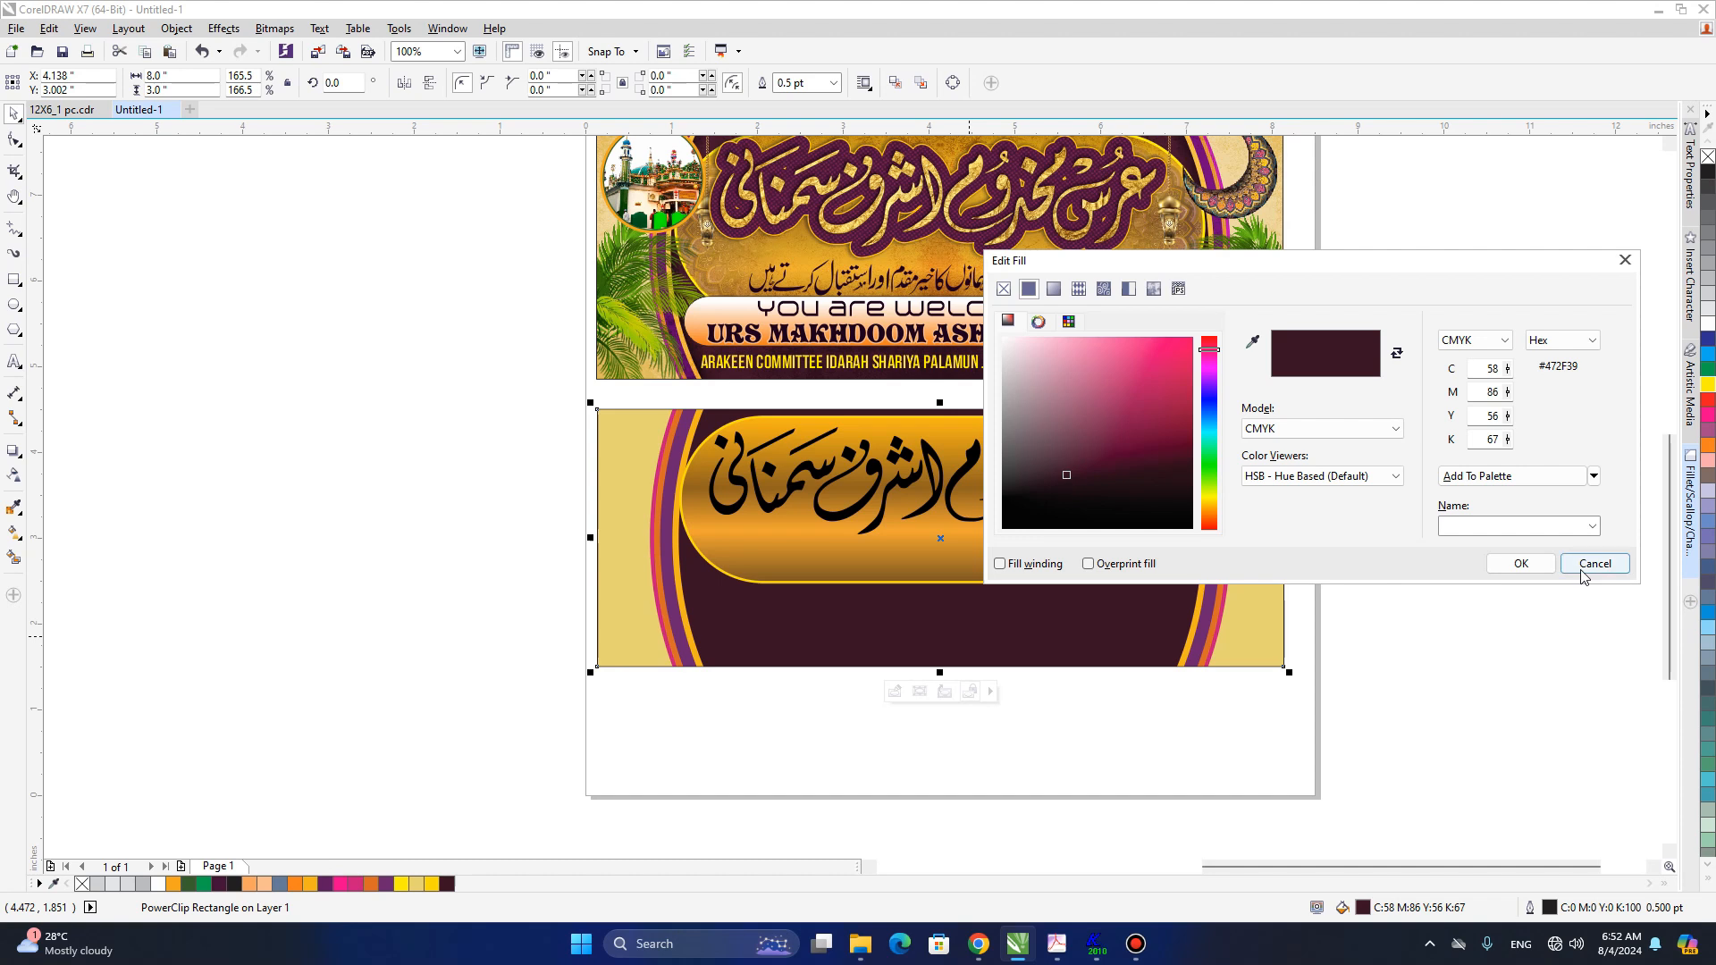
click(1521, 563)
click(1416, 626)
- Move the Urdu calligraphy off the golden panel to the empty pasteboard beside the page
key(h)
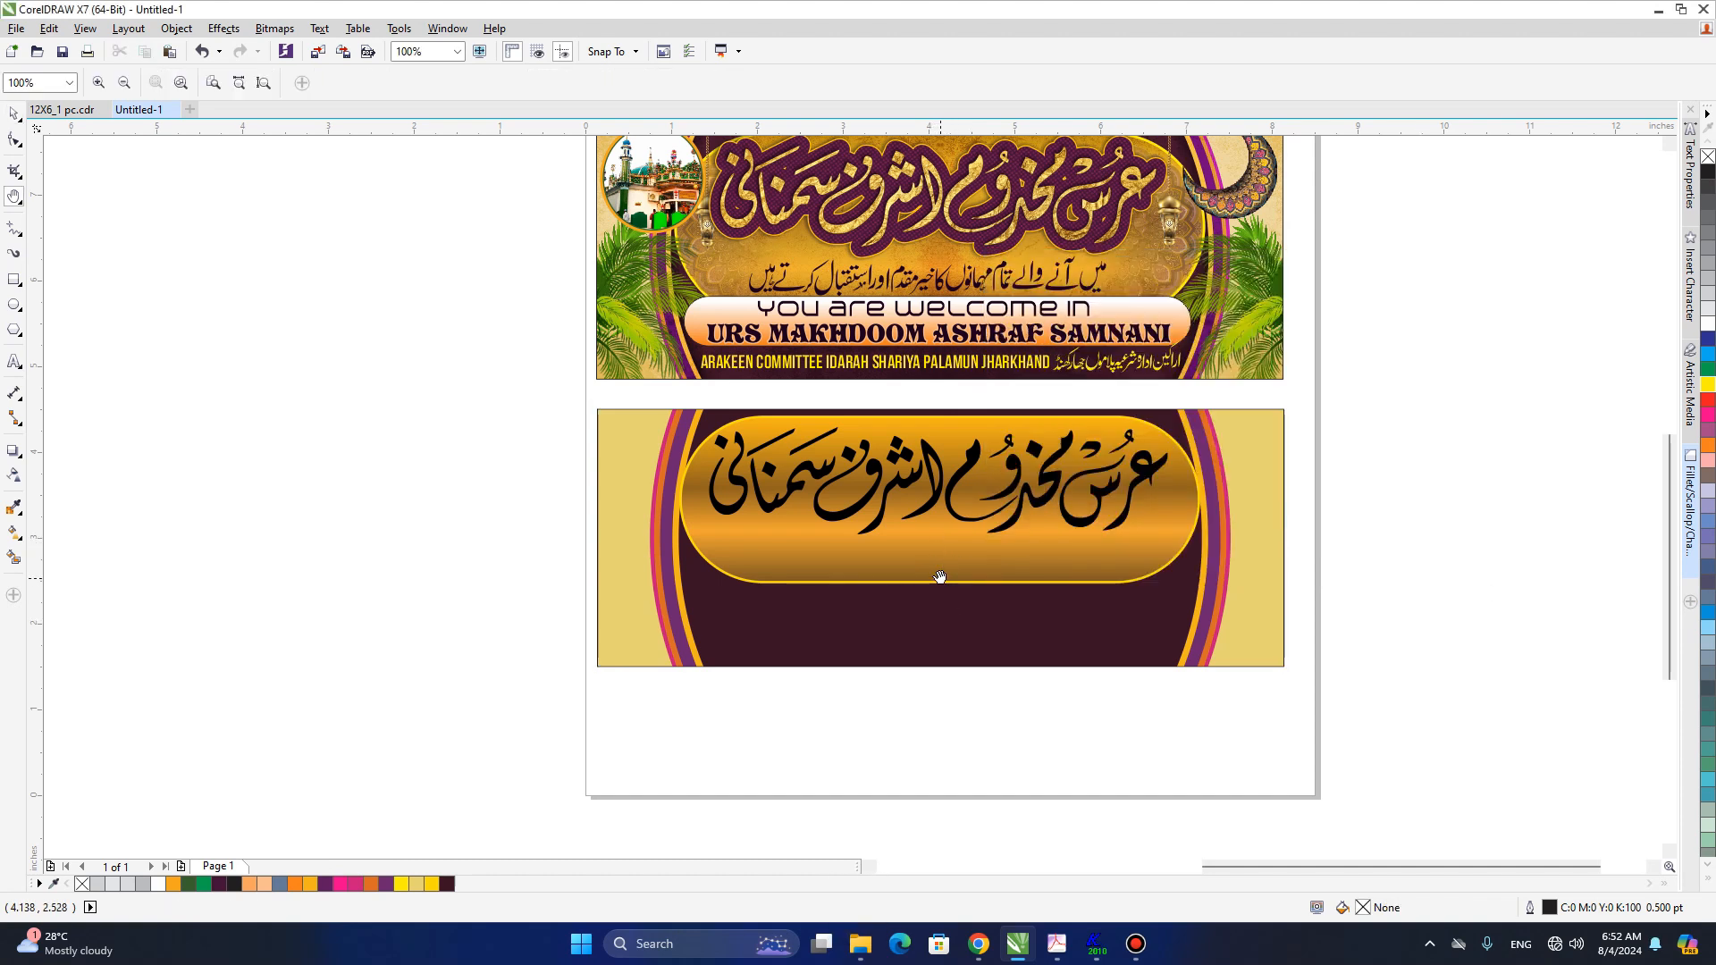
drag(923, 591, 1015, 581)
drag(1072, 384, 1028, 507)
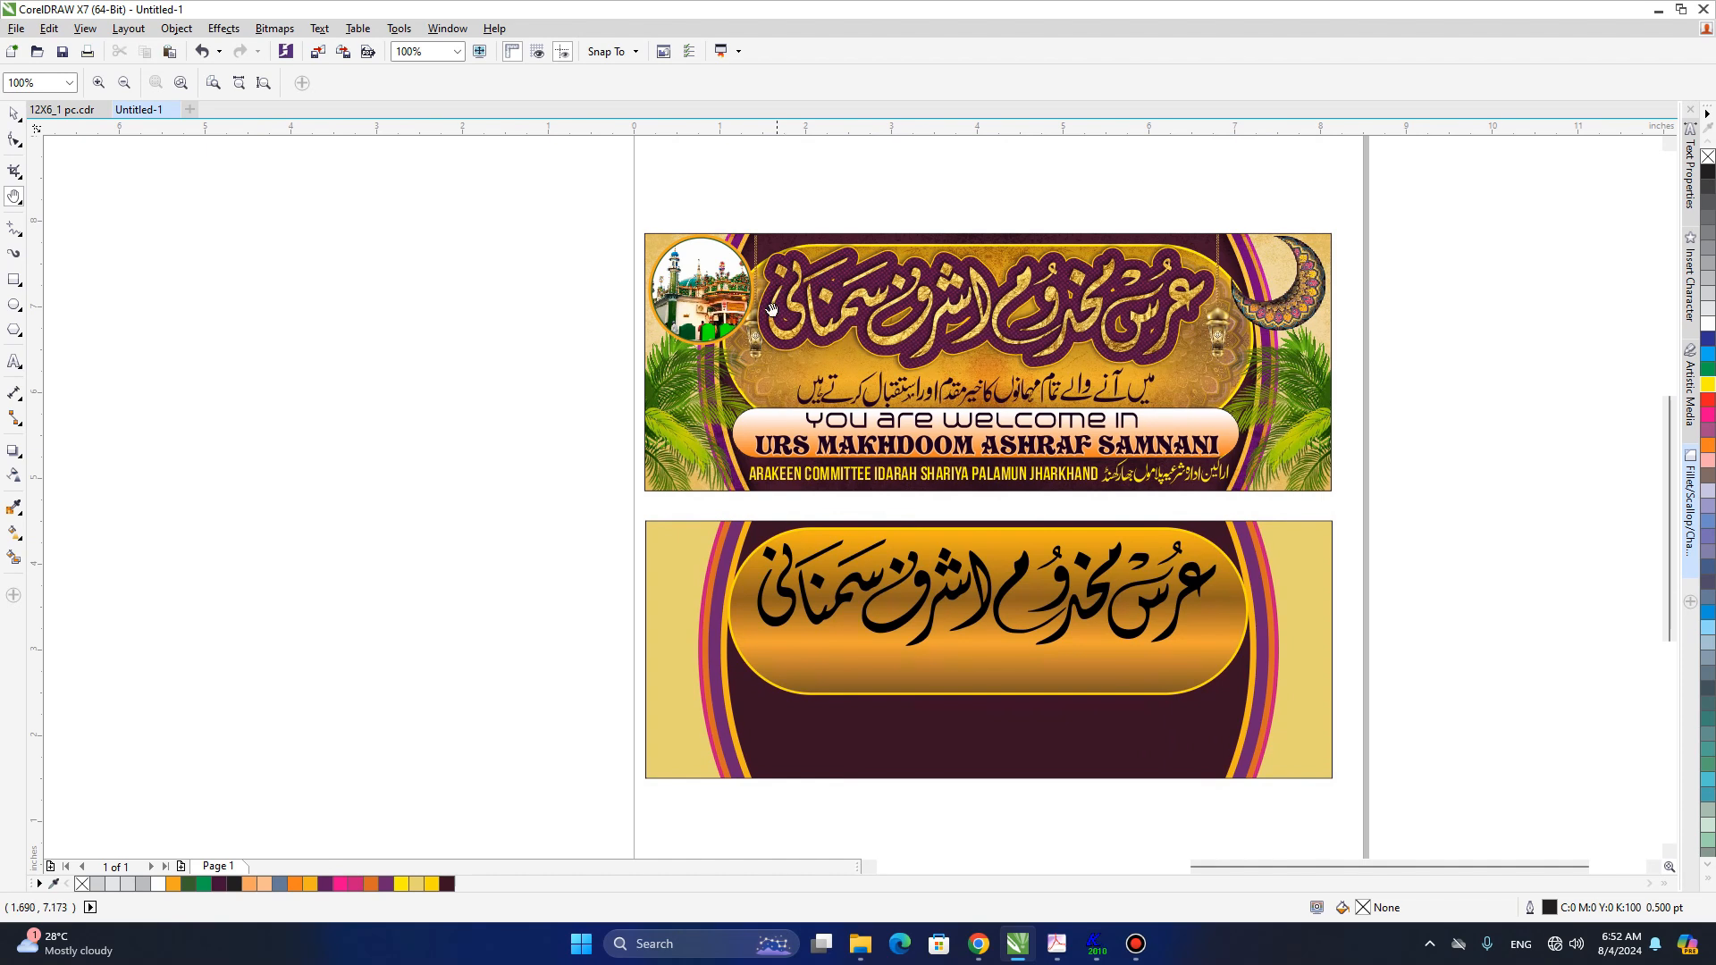
drag(1008, 558, 445, 433)
key(space)
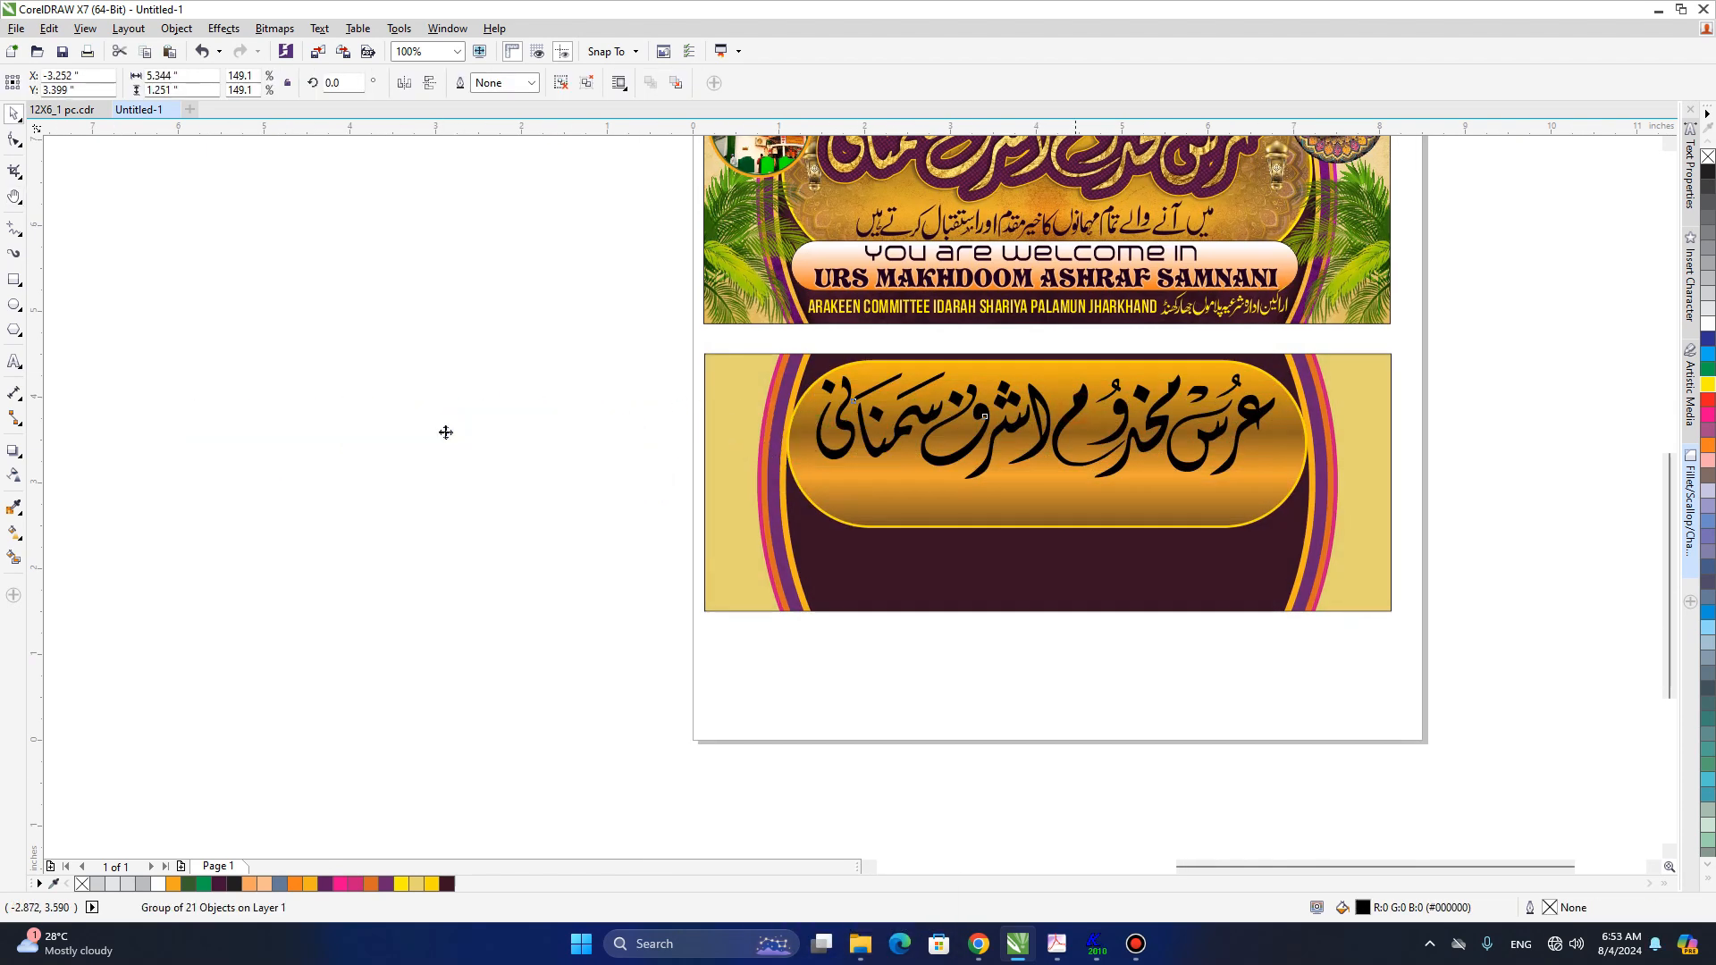
- Ungroup the Urdu calligraphy into its separate letter shapes
key(h)
scroll(429, 471, up, 1)
key(space)
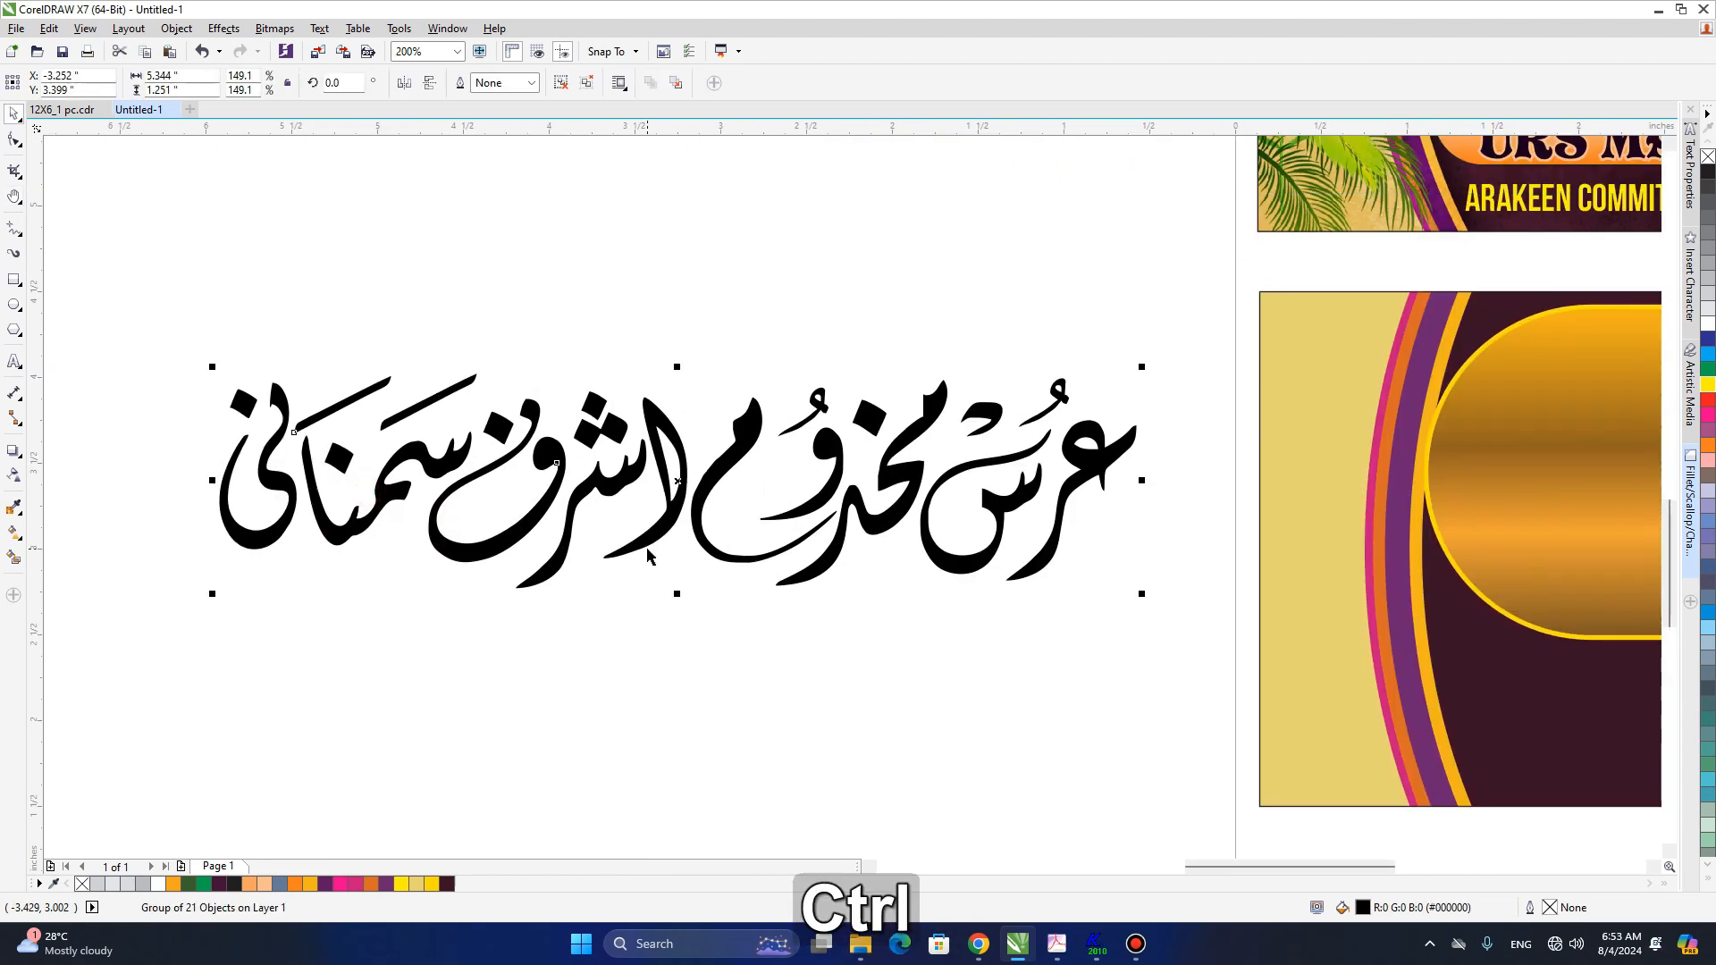
key(ctrl+u)
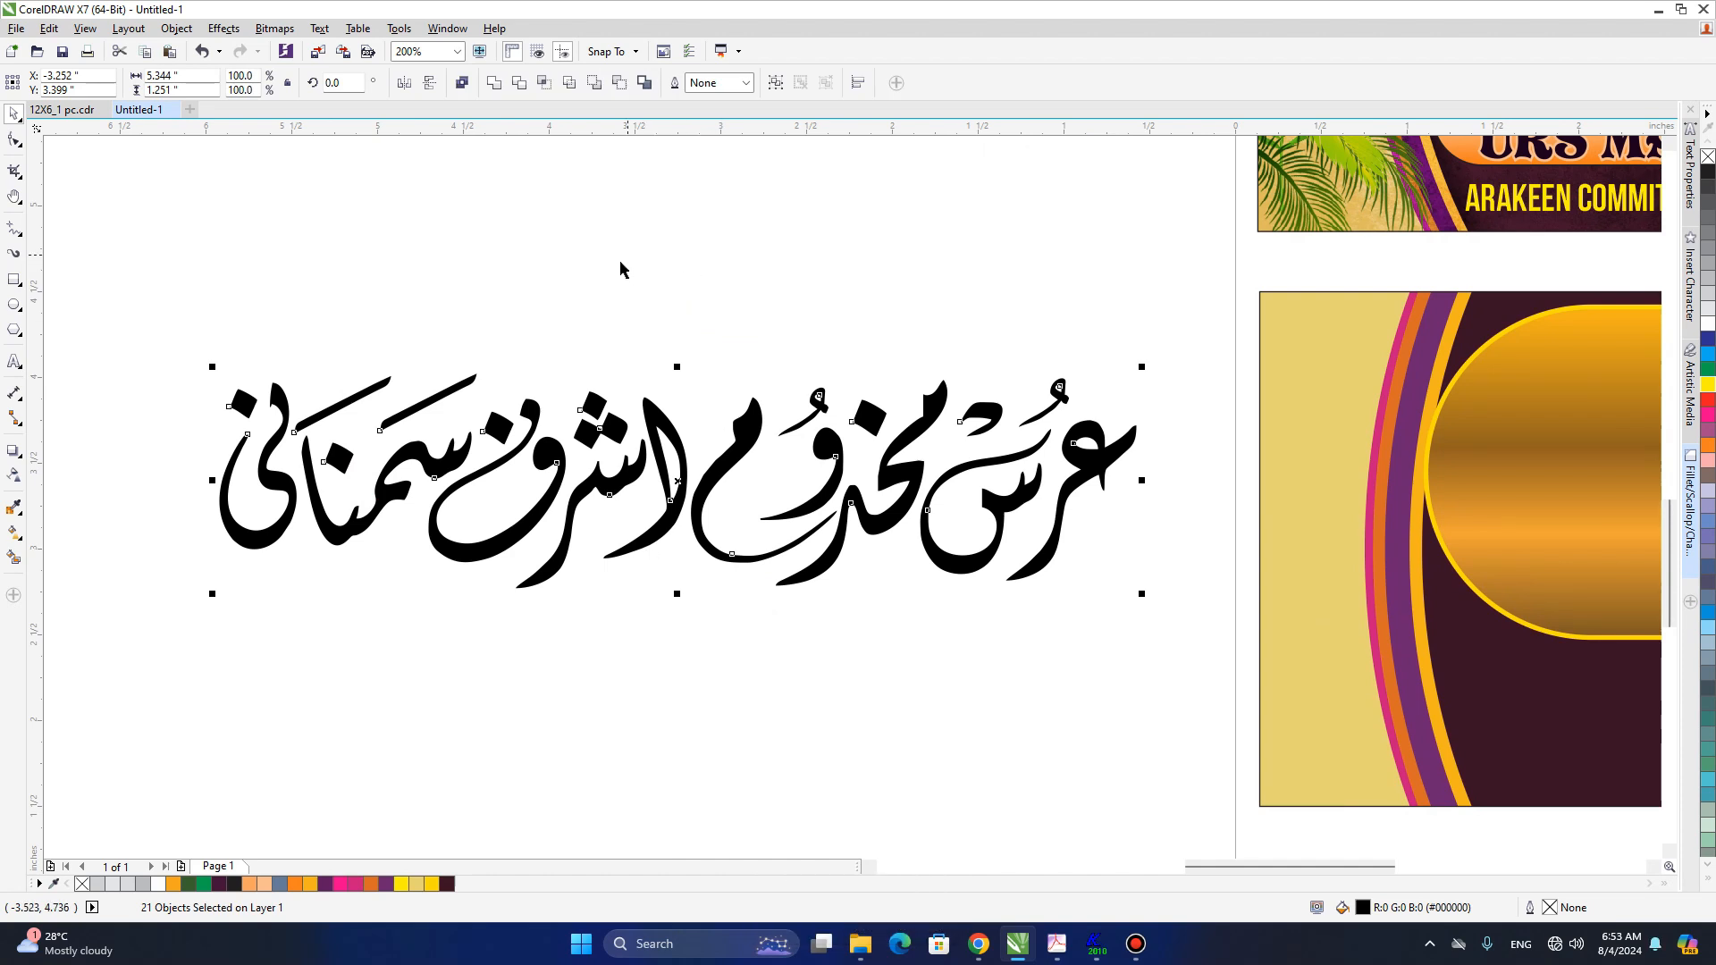
key(ctrl+u)
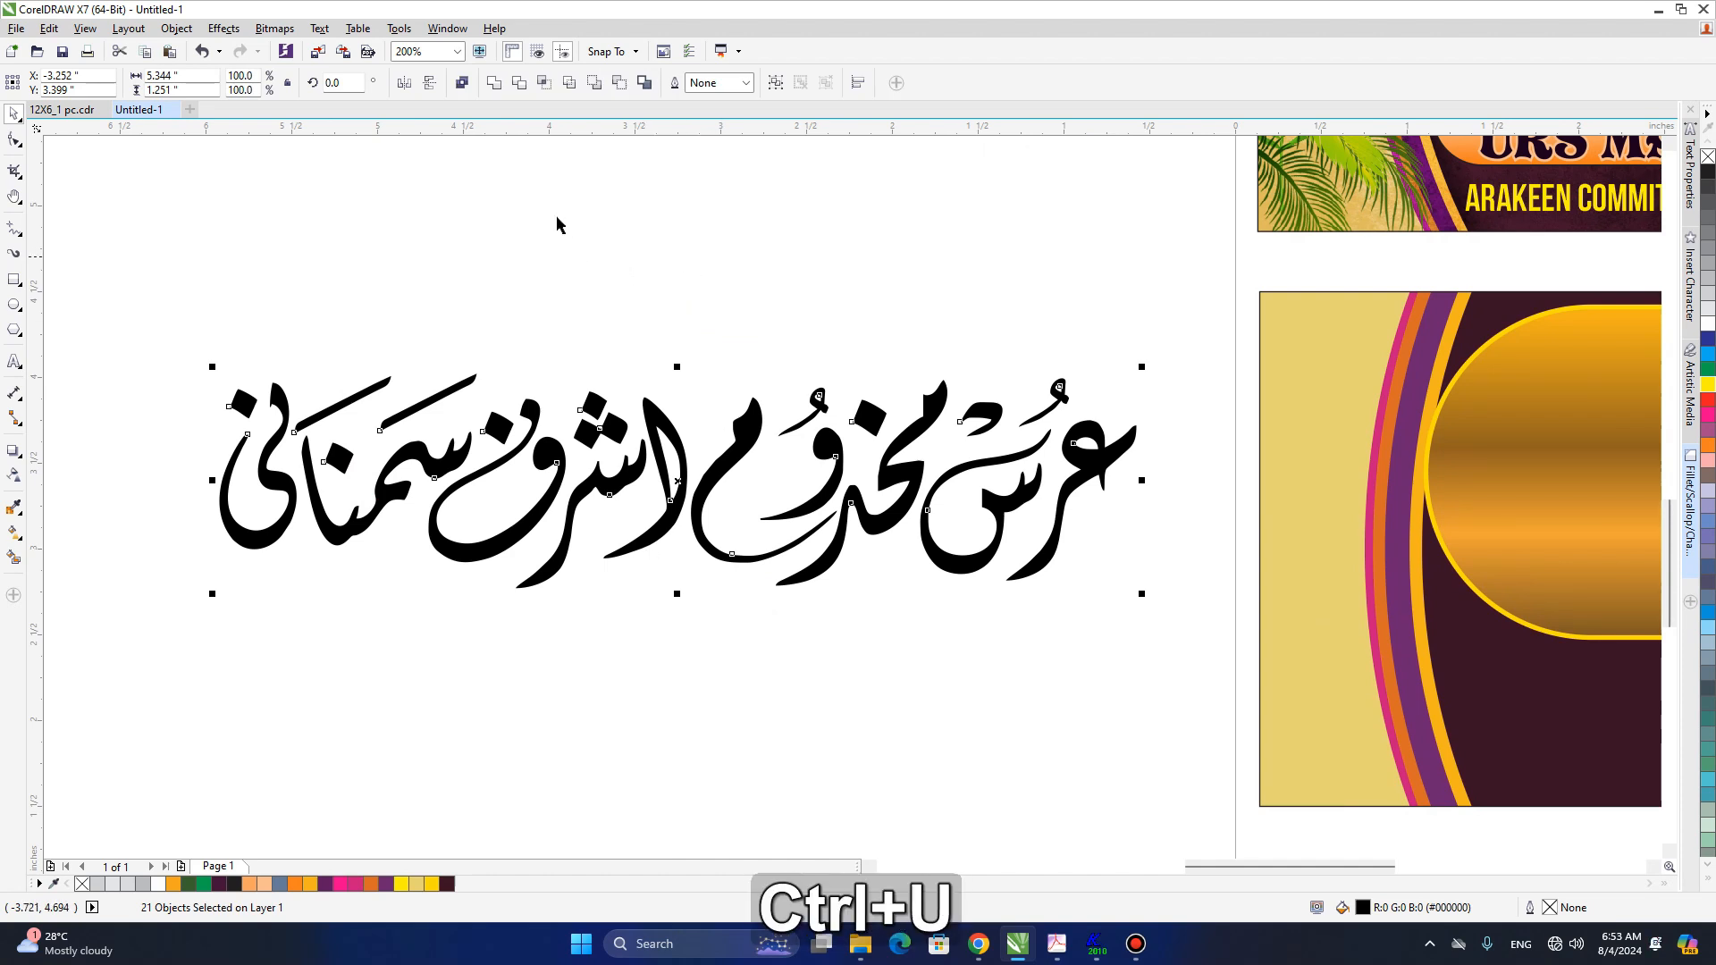
- Weld the calligraphy letter shapes into a single curve and move it onto the new banner's golden panel
click(497, 86)
scroll(1020, 384, down, 1)
drag(1000, 313, 699, 505)
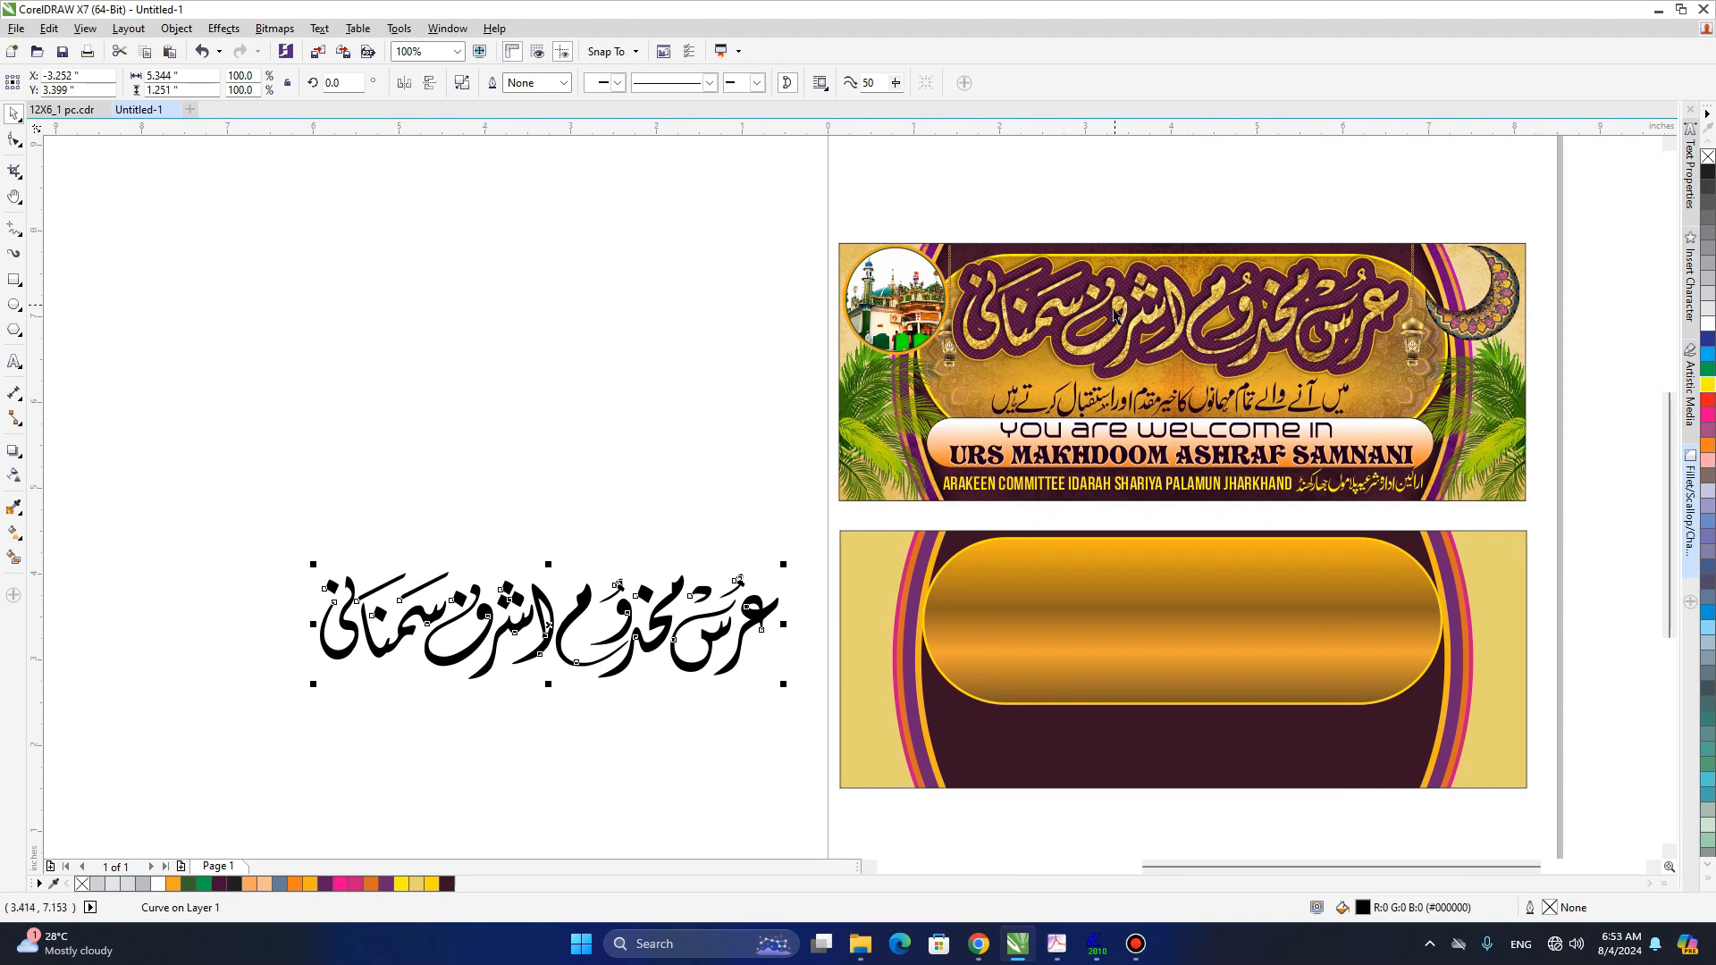
drag(613, 441, 1200, 456)
- Add a one-step outside contour to the calligraphy on the golden panel, with an offset of 0.148 inch
click(16, 451)
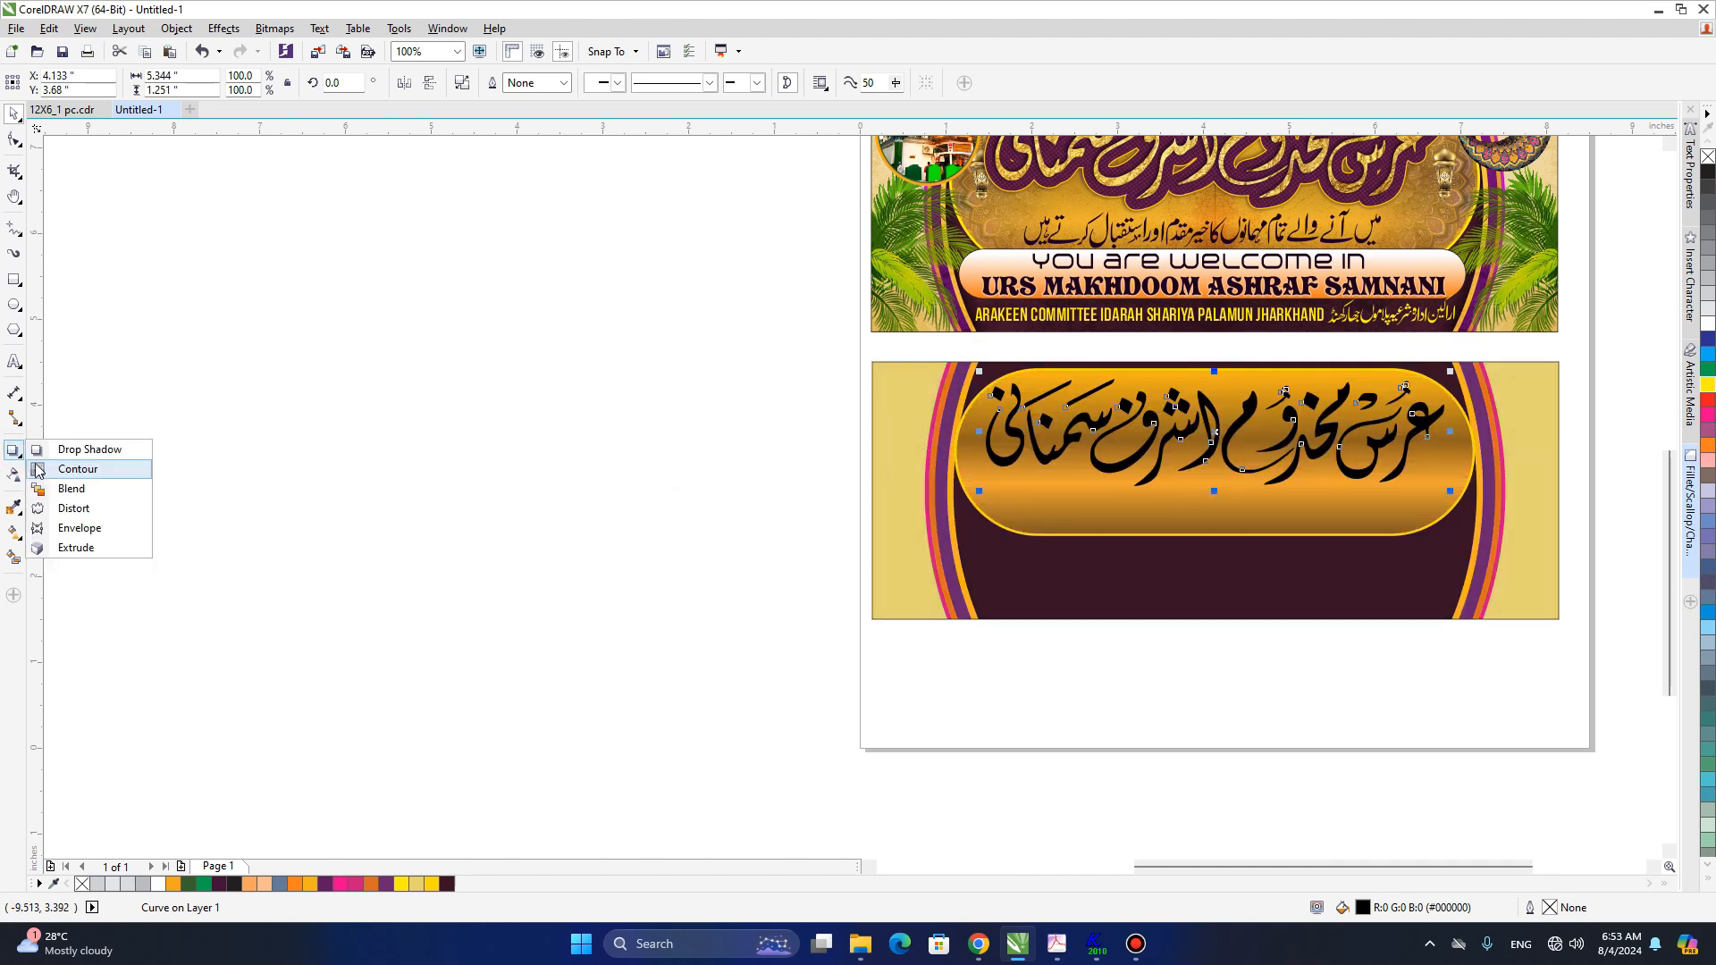
click(61, 476)
drag(987, 480, 992, 522)
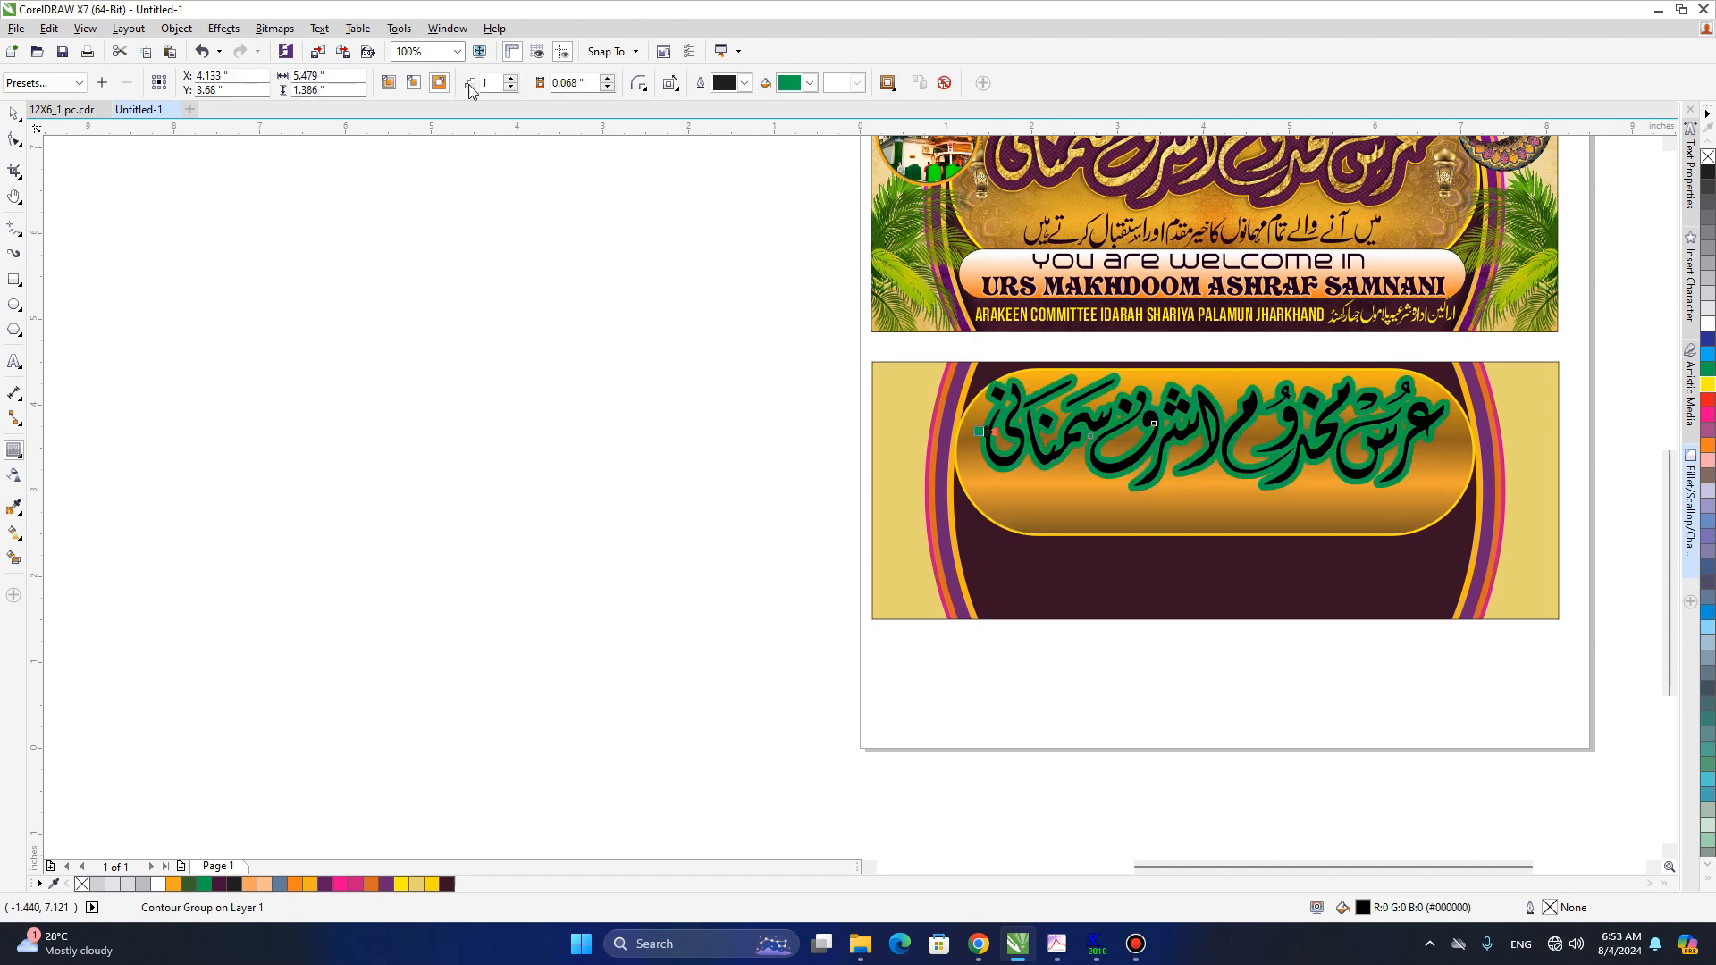
click(607, 80)
click(607, 79)
click(607, 79)
click(607, 79)
click(607, 80)
click(607, 80)
click(606, 80)
click(607, 79)
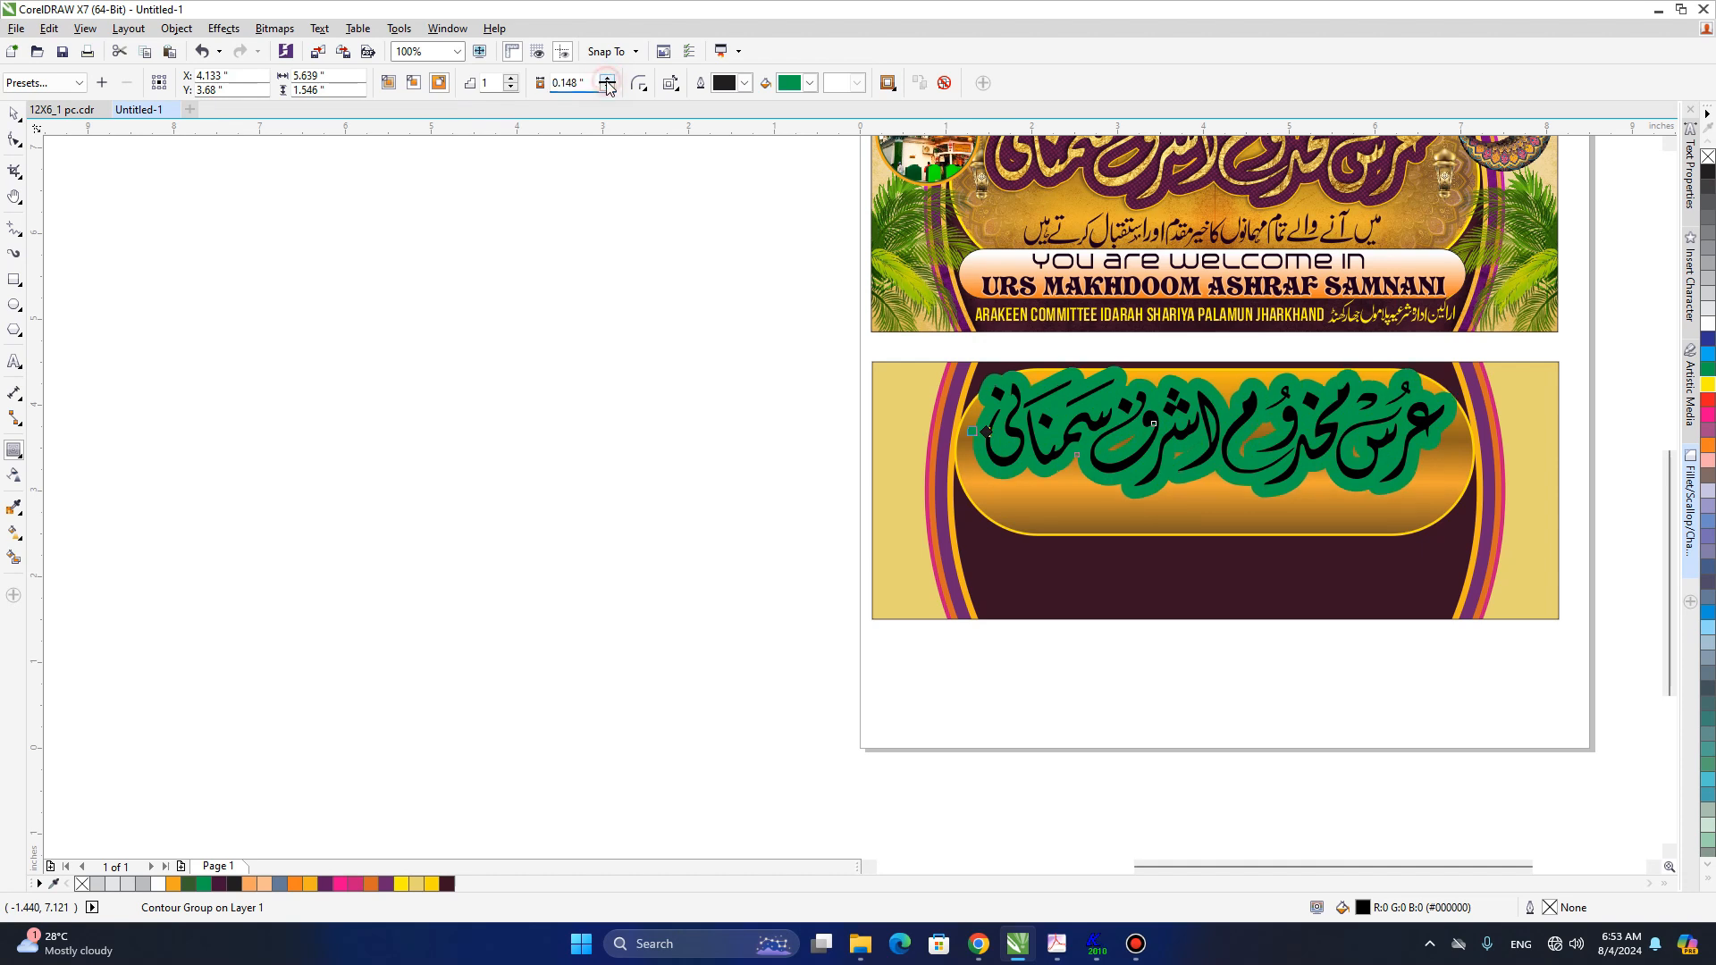
- Break the contour group apart so the contour shape is separate from the black calligraphy
click(13, 113)
key(ctrl)
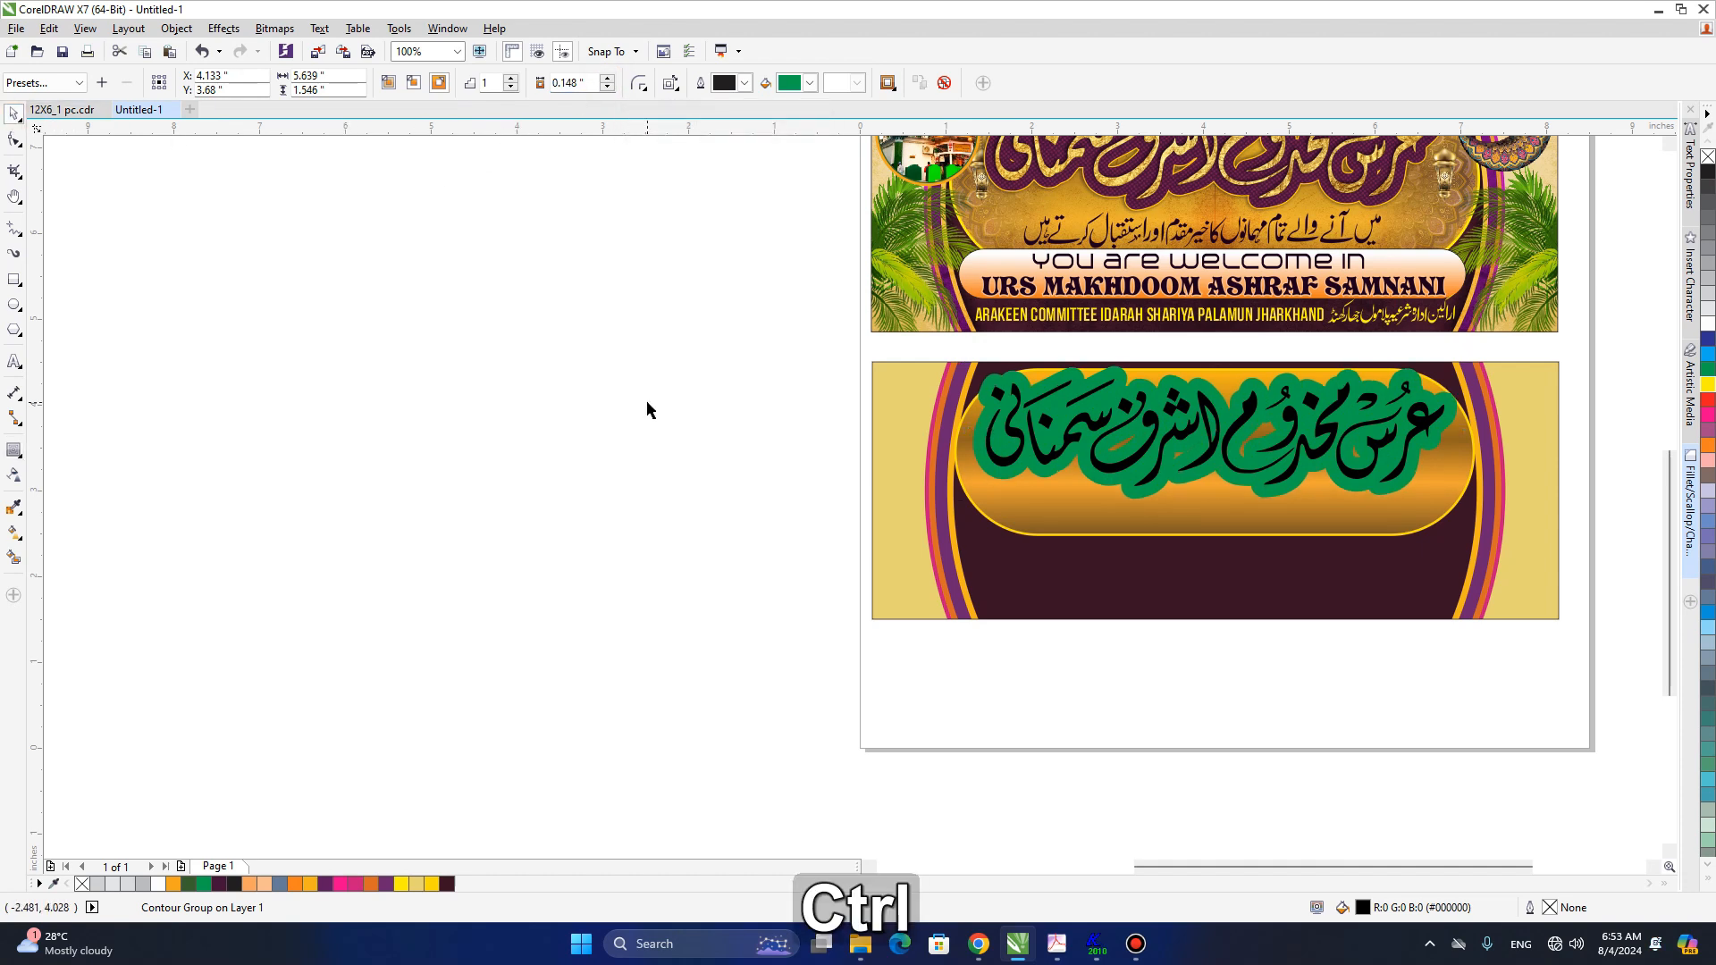
key(ctrl+k)
- Copy the reference banner's calligraphy pieces to the pasteboard and place the patterned maroon contour shape below the gold lettering
key(h)
drag(801, 459, 781, 518)
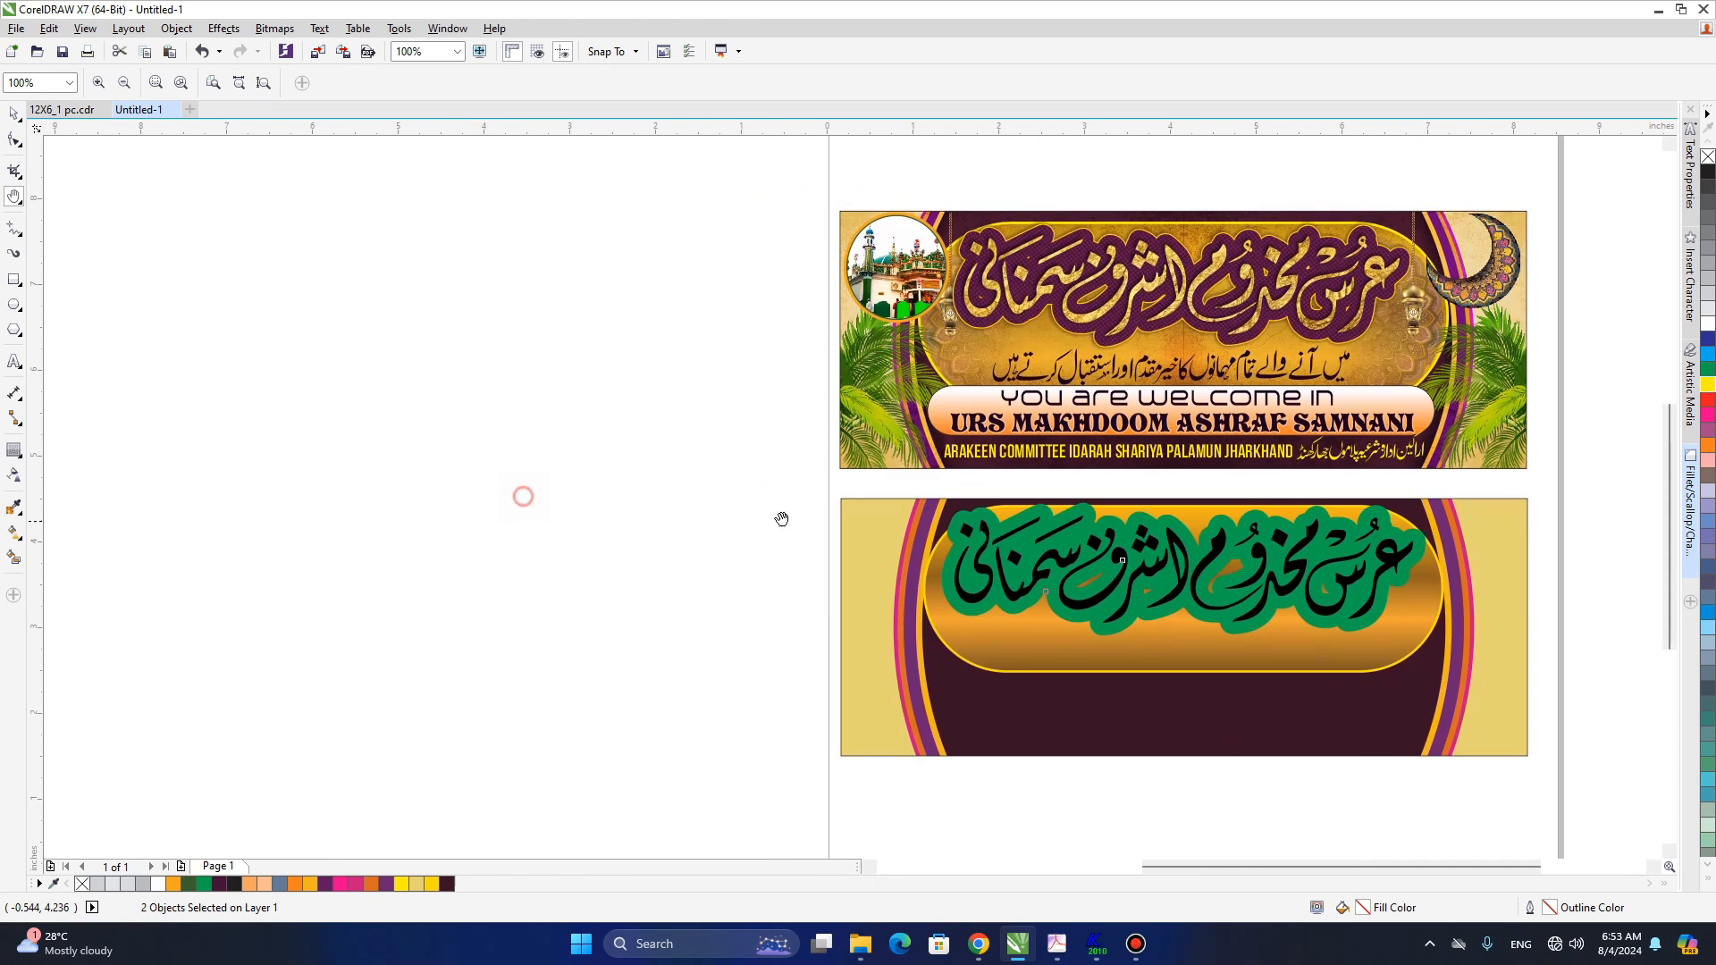
key(space)
click(971, 326)
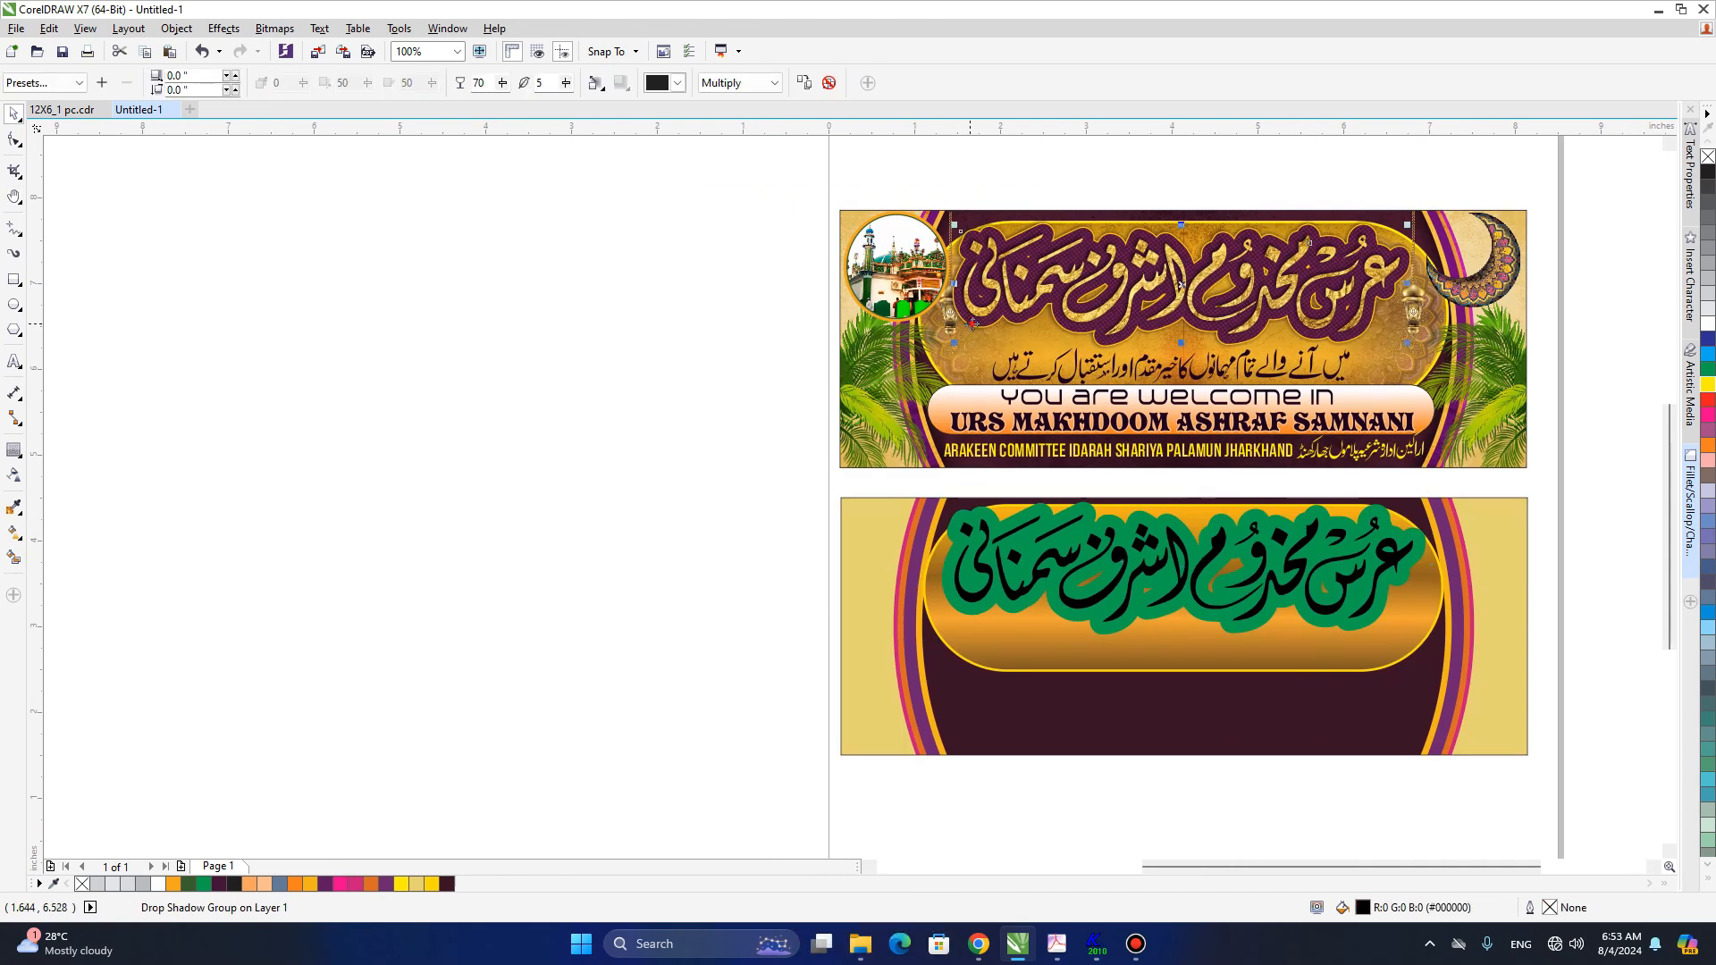
drag(533, 298, 622, 618)
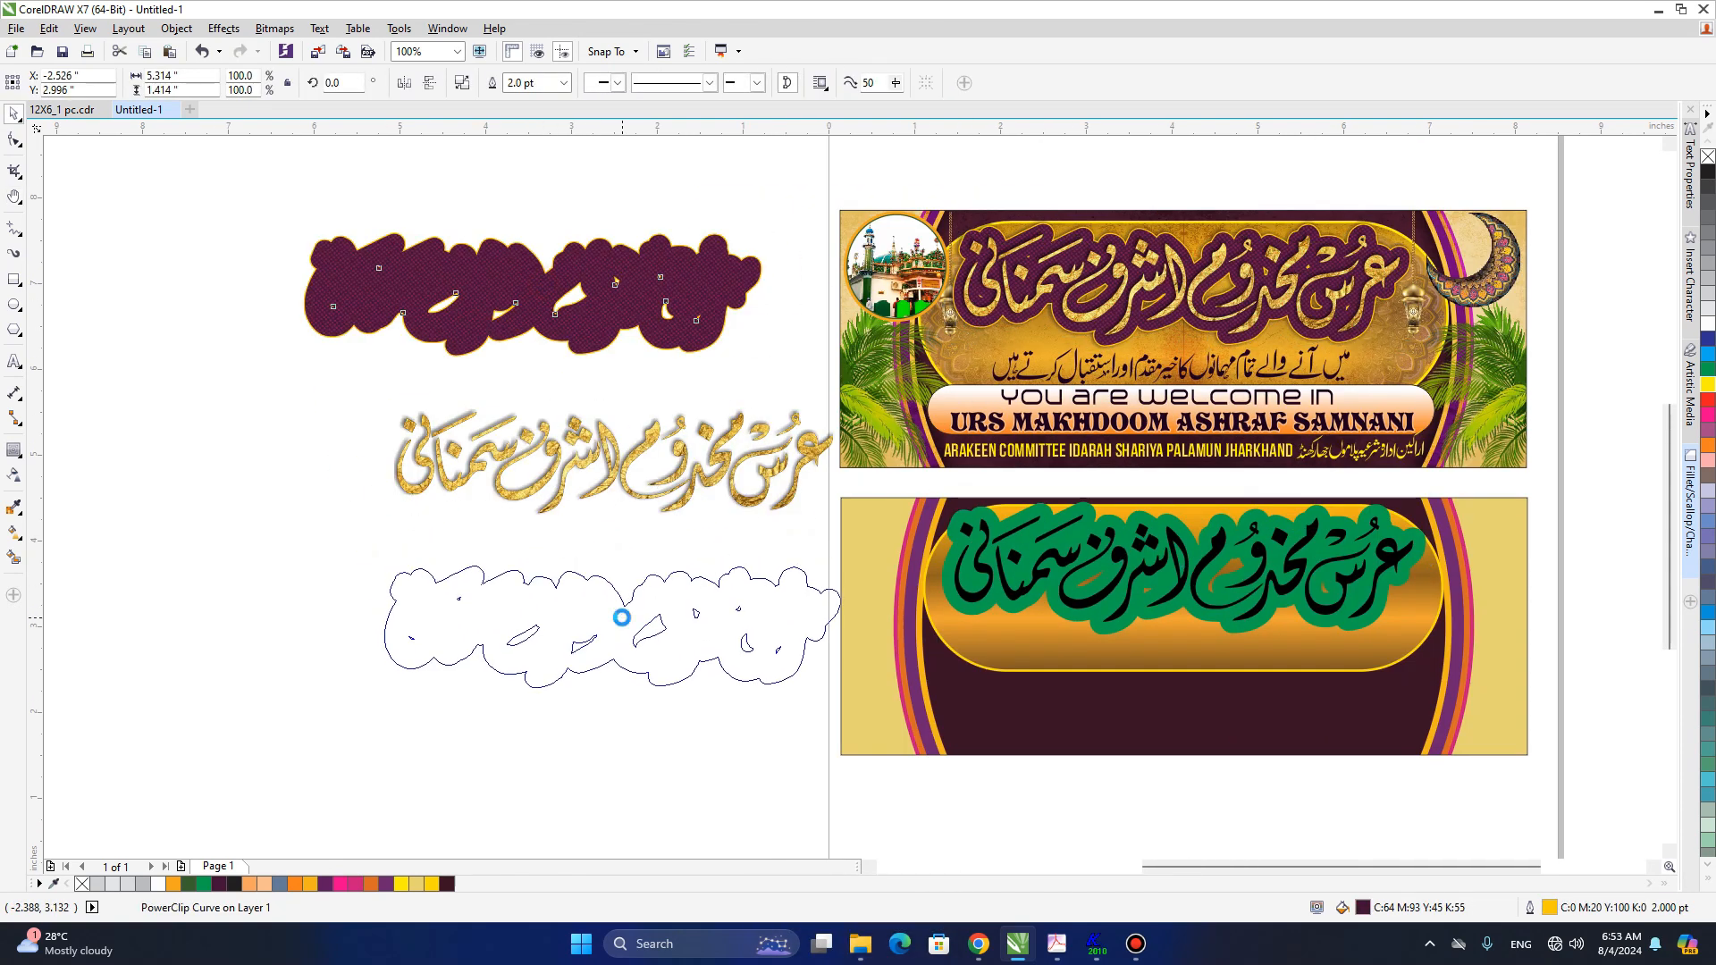
key(h)
drag(736, 662, 736, 474)
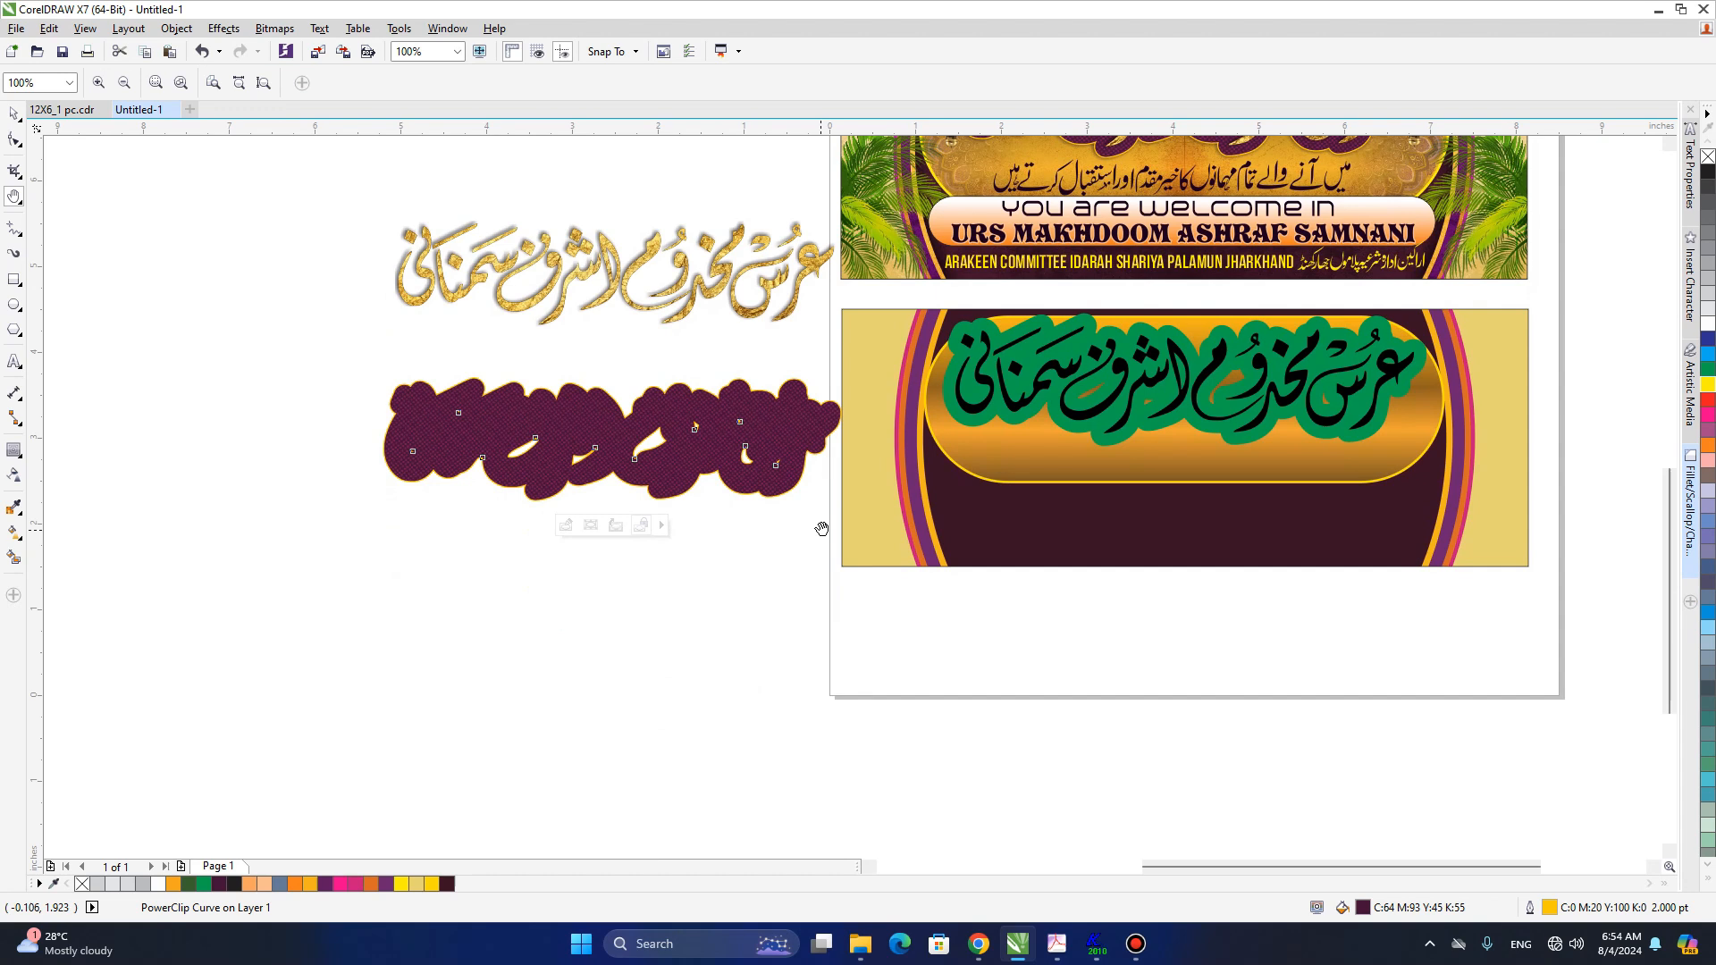
drag(821, 528, 770, 486)
key(space)
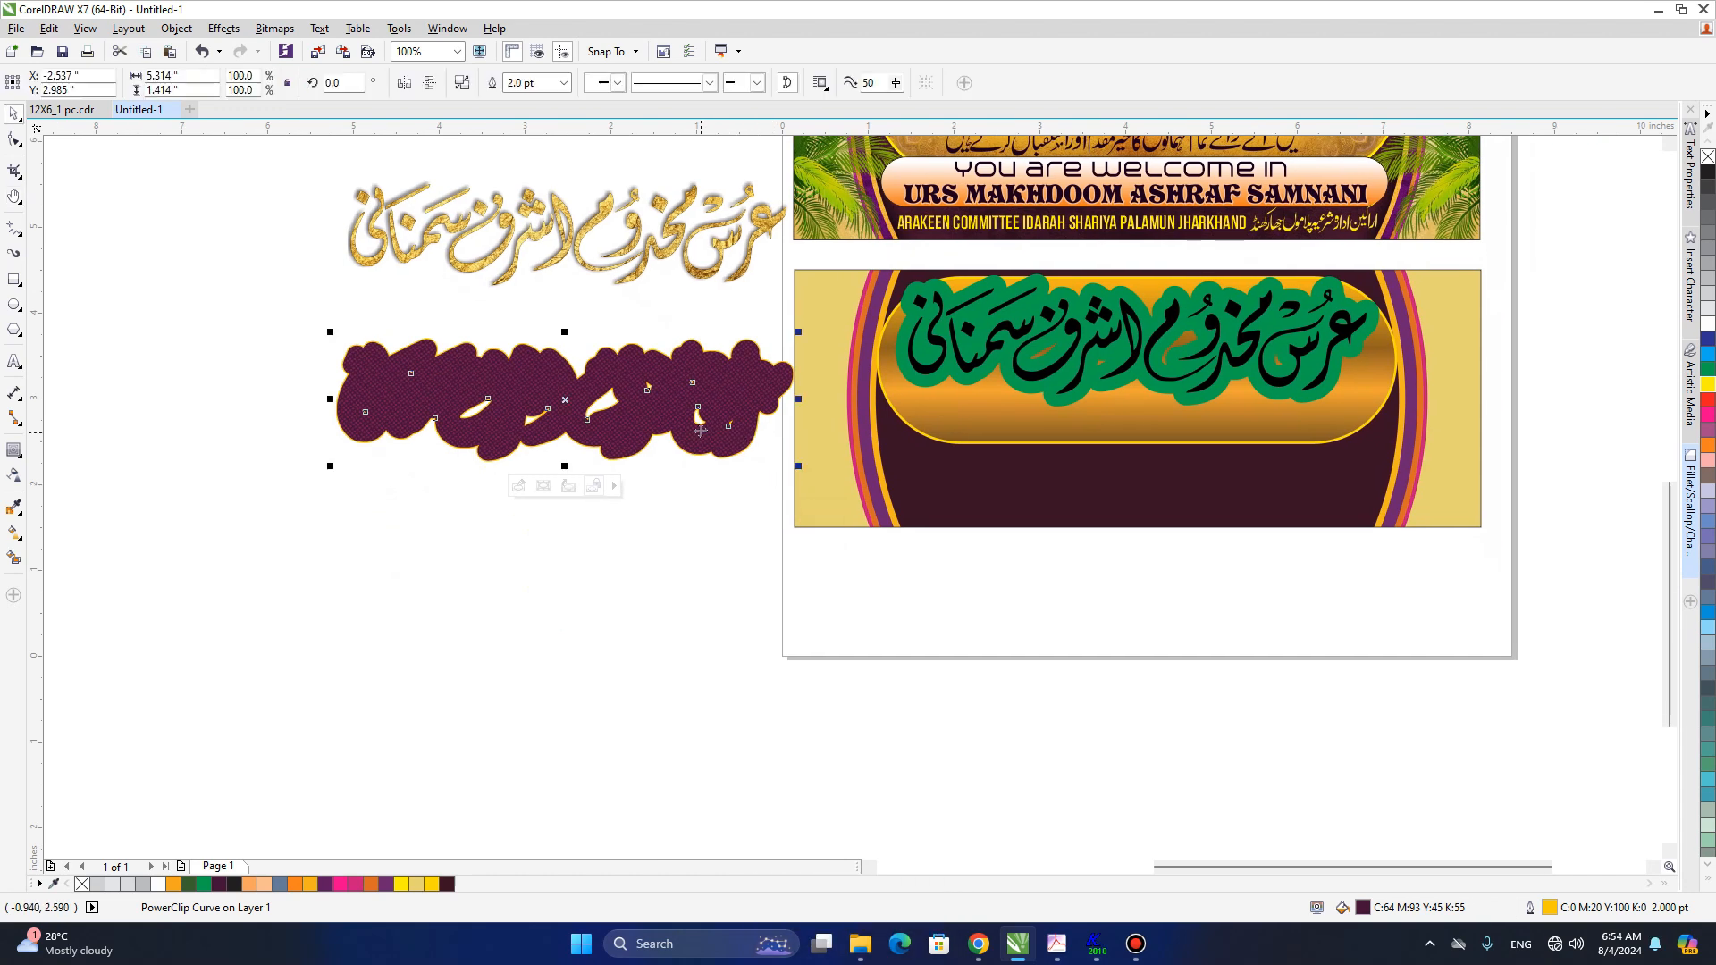
- Copy the outline pen, outline colour and fill from the reference maroon contour shape to the new green contour
scroll(716, 398, up, 1)
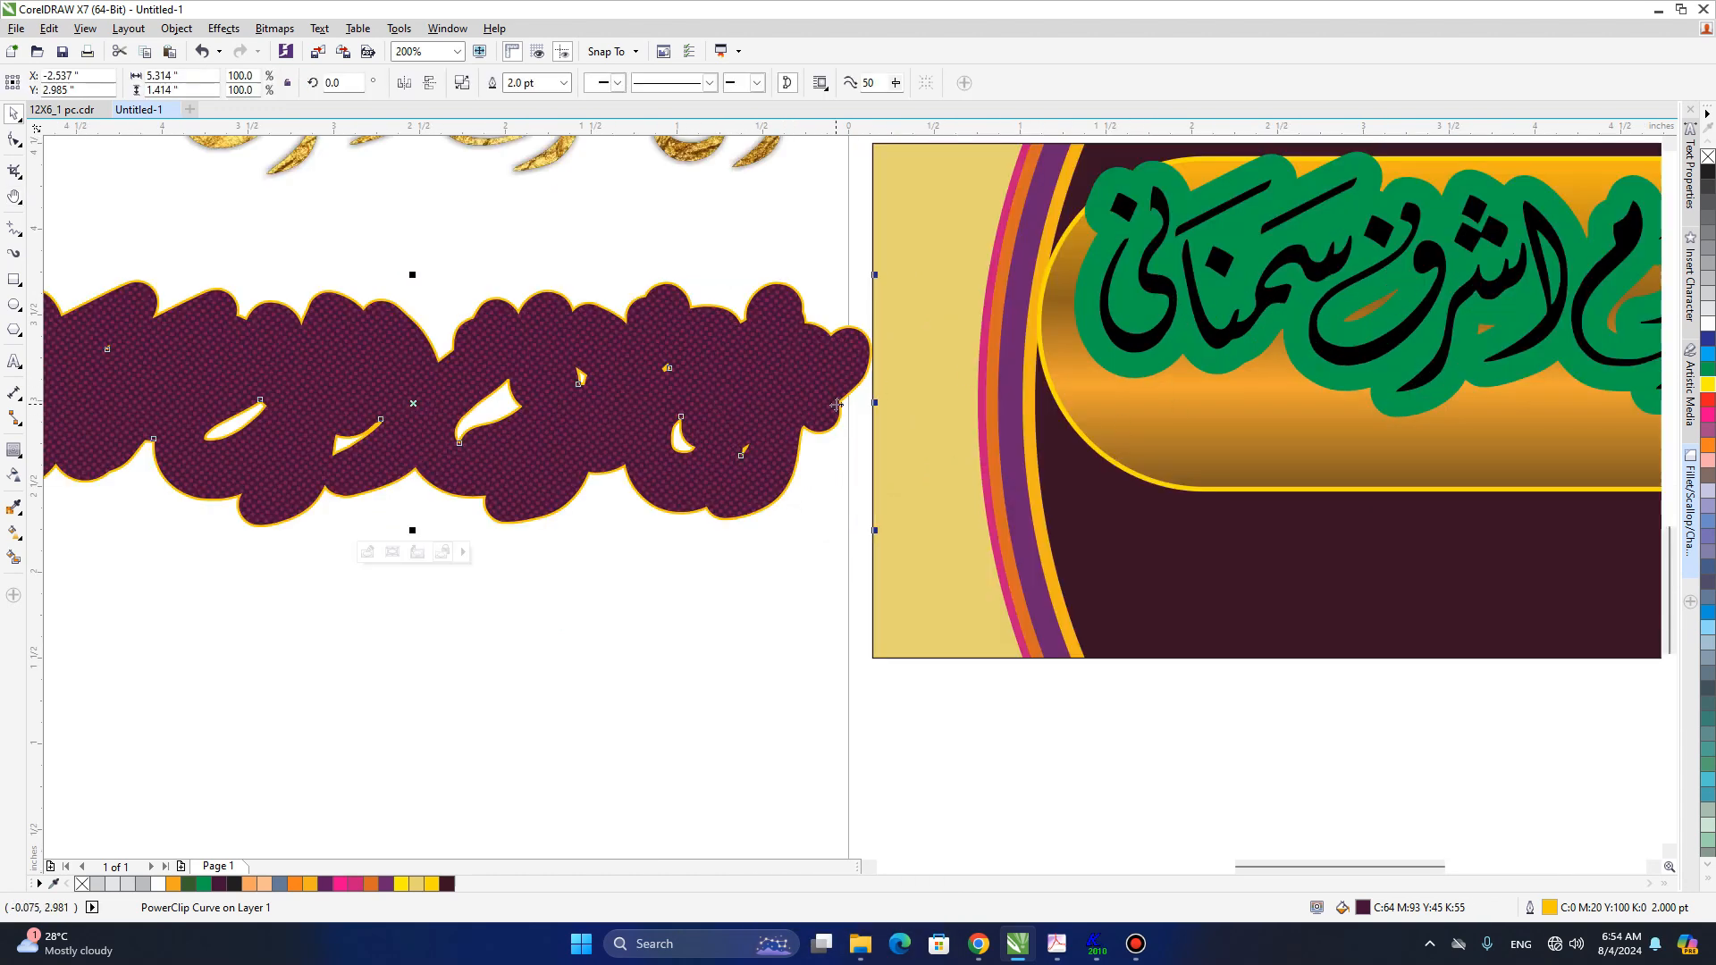
click(1128, 366)
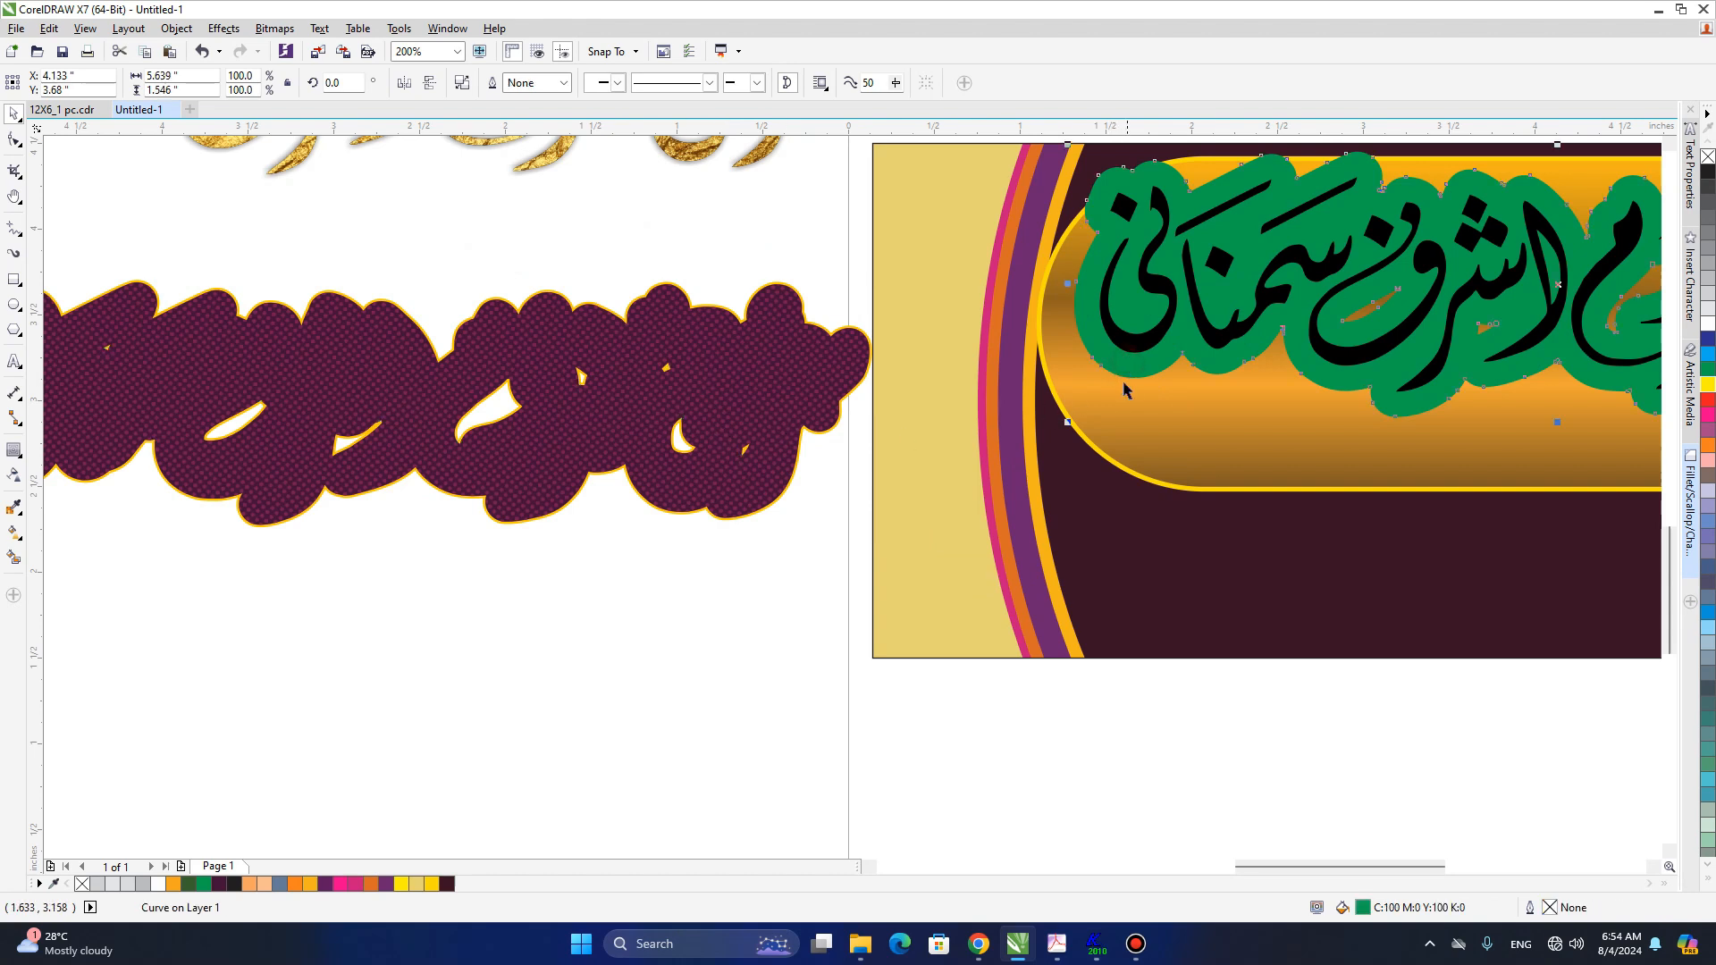
key(alt+e)
key(m)
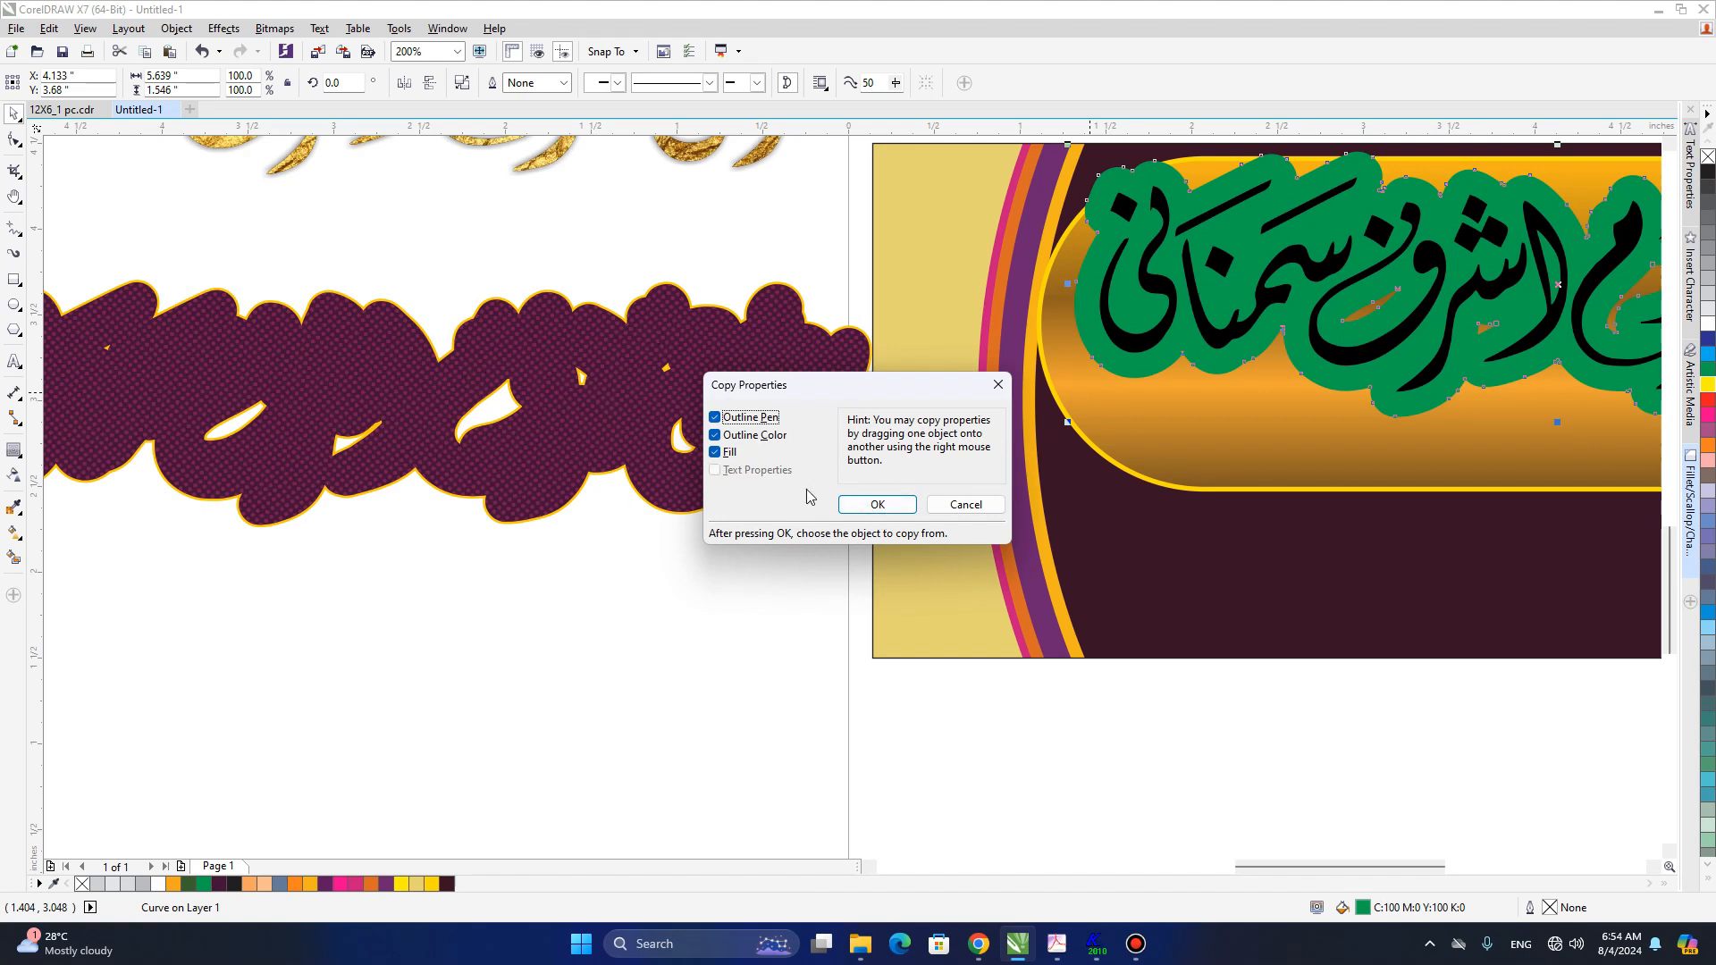
click(878, 506)
click(766, 364)
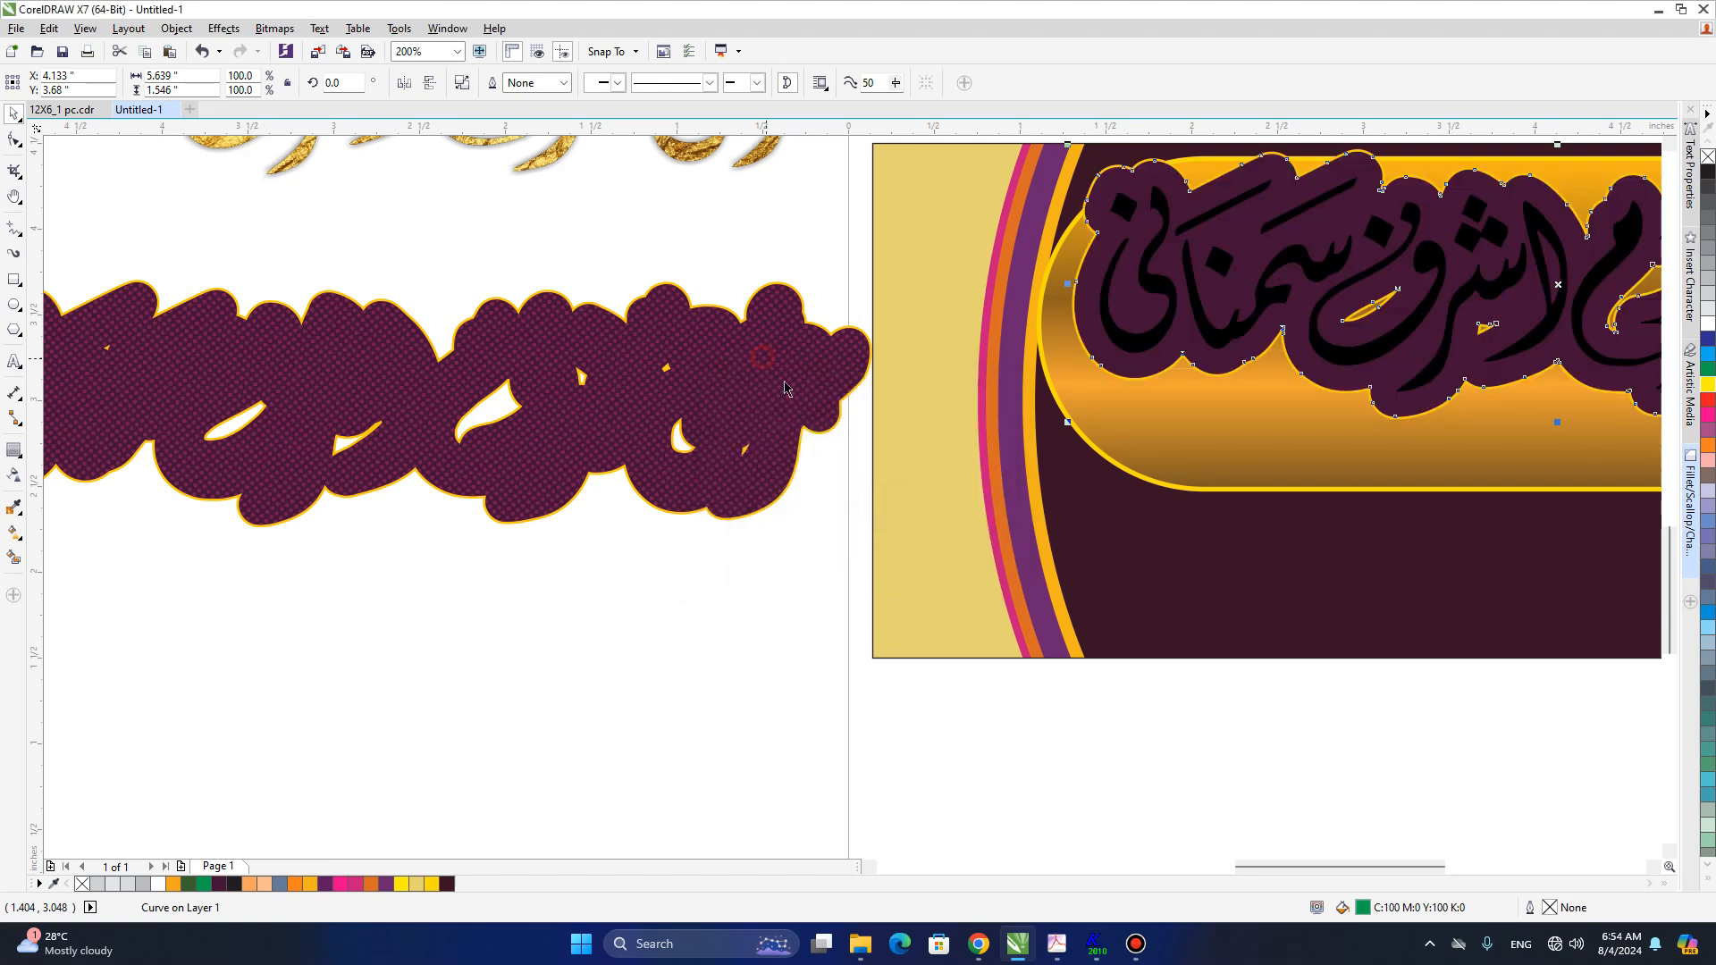
- Draw a rectangle about 5.74 × 1.71 inches around the new calligraphy and move it to the empty area below the banner
key(h)
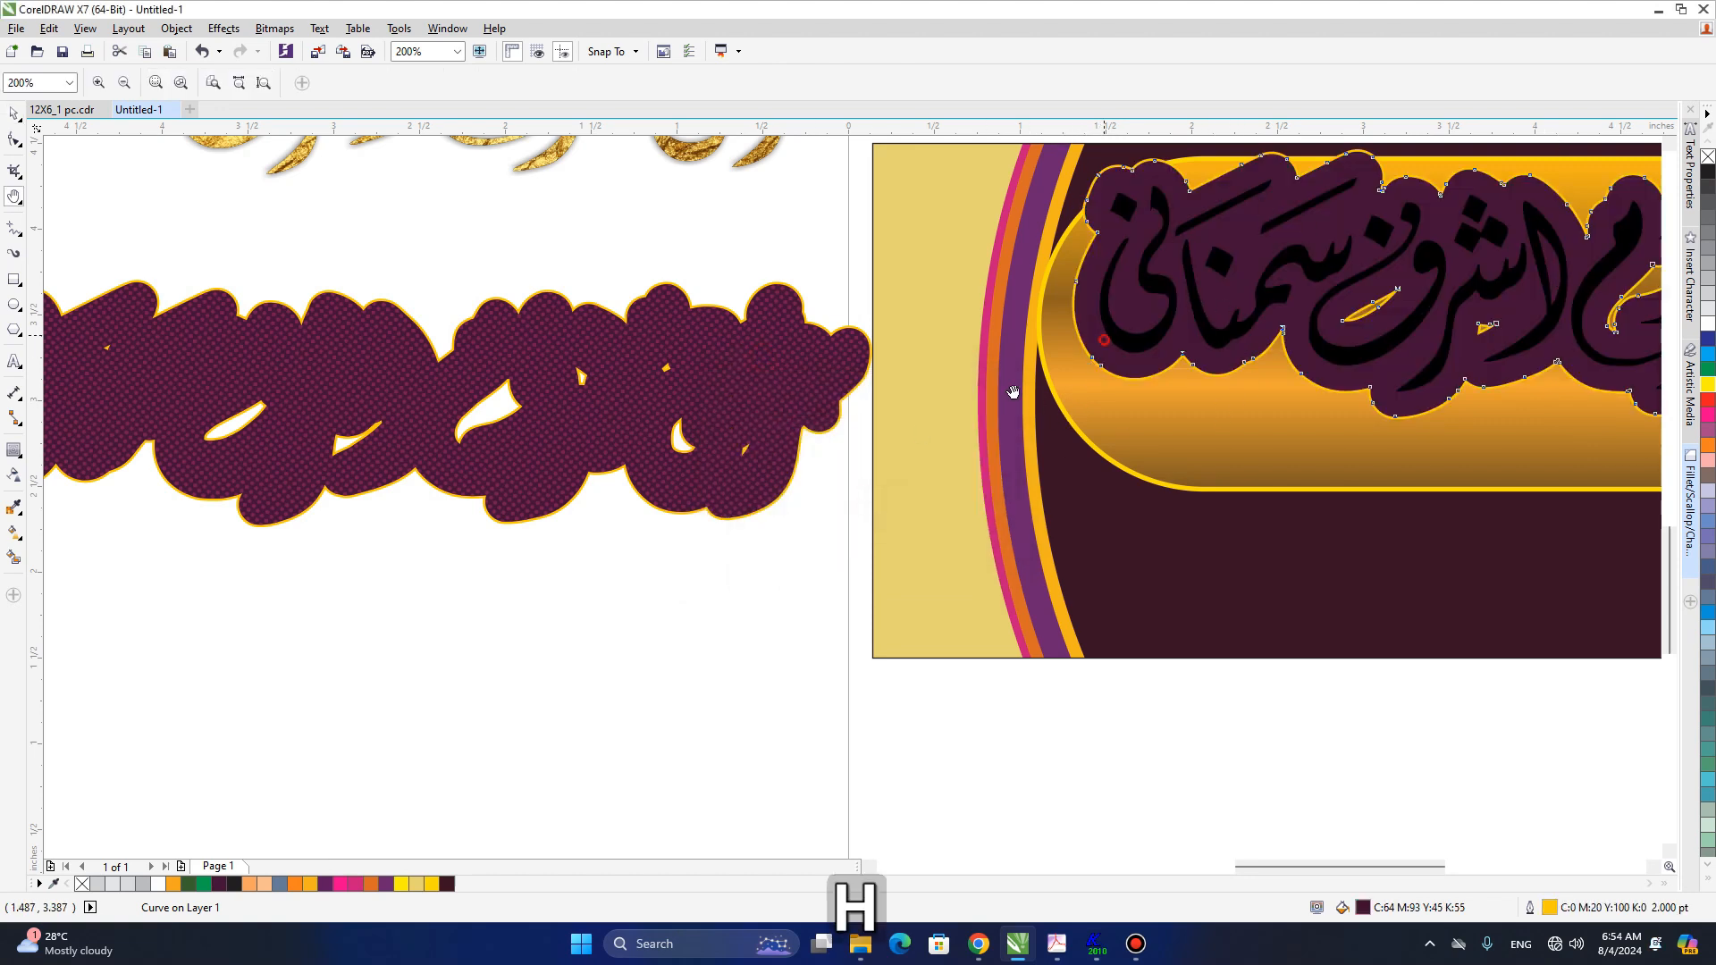
drag(1121, 368, 880, 493)
key(space)
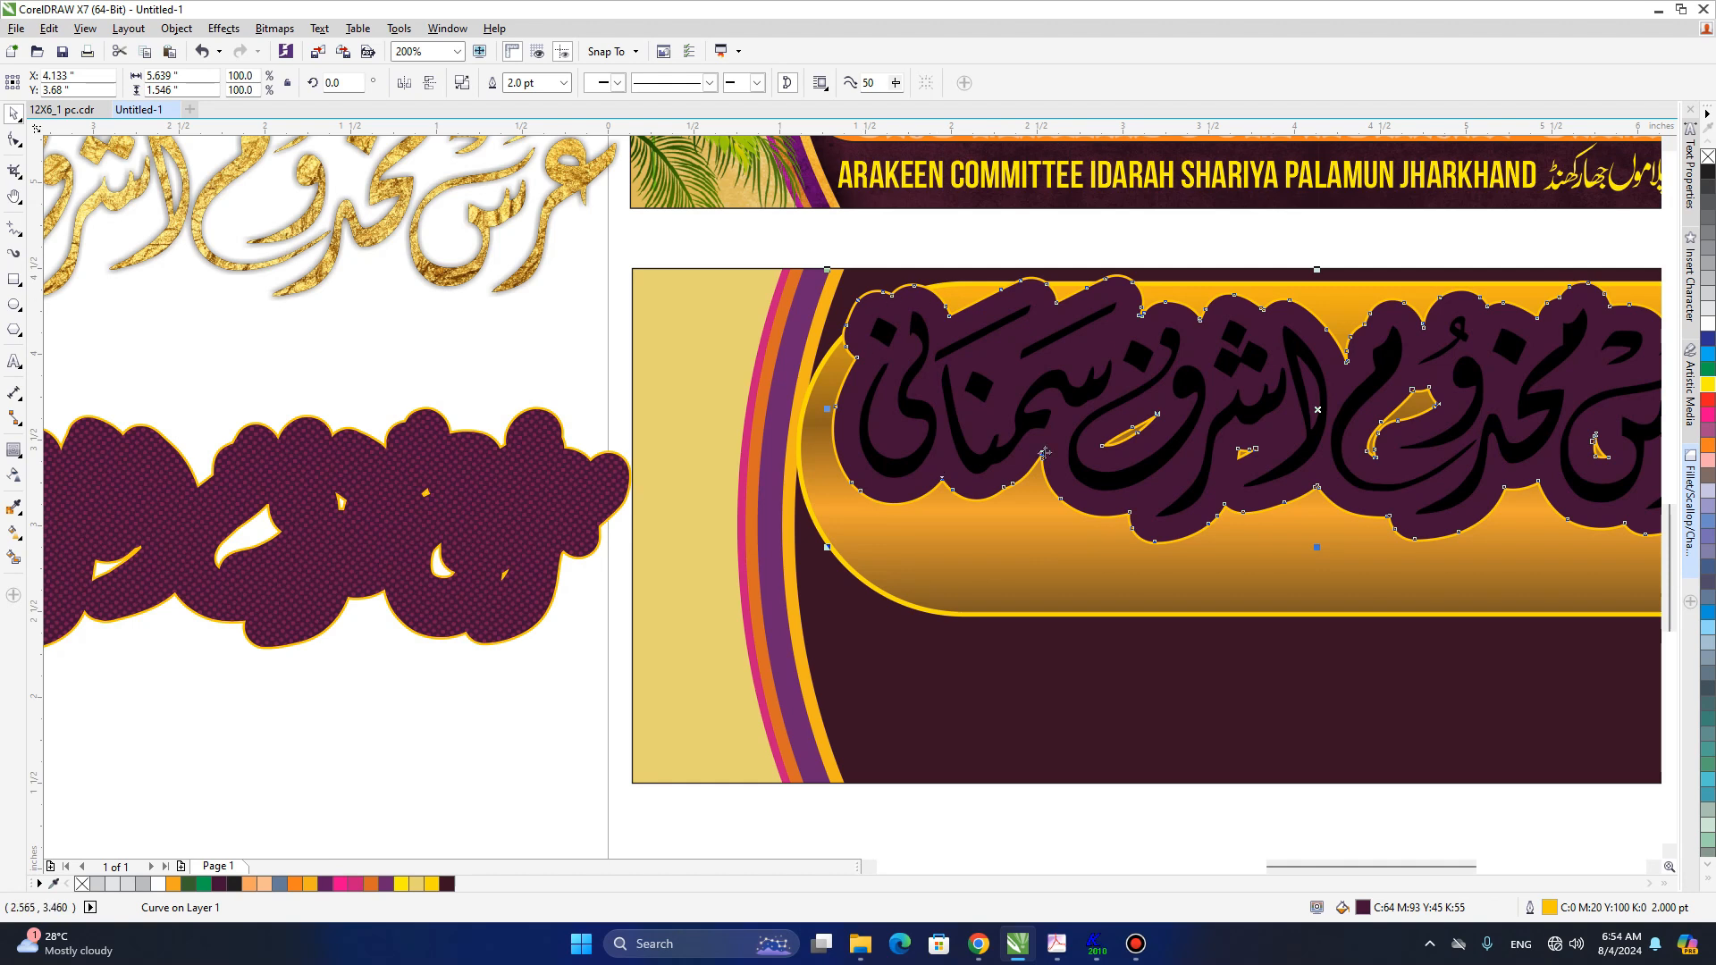
key(h)
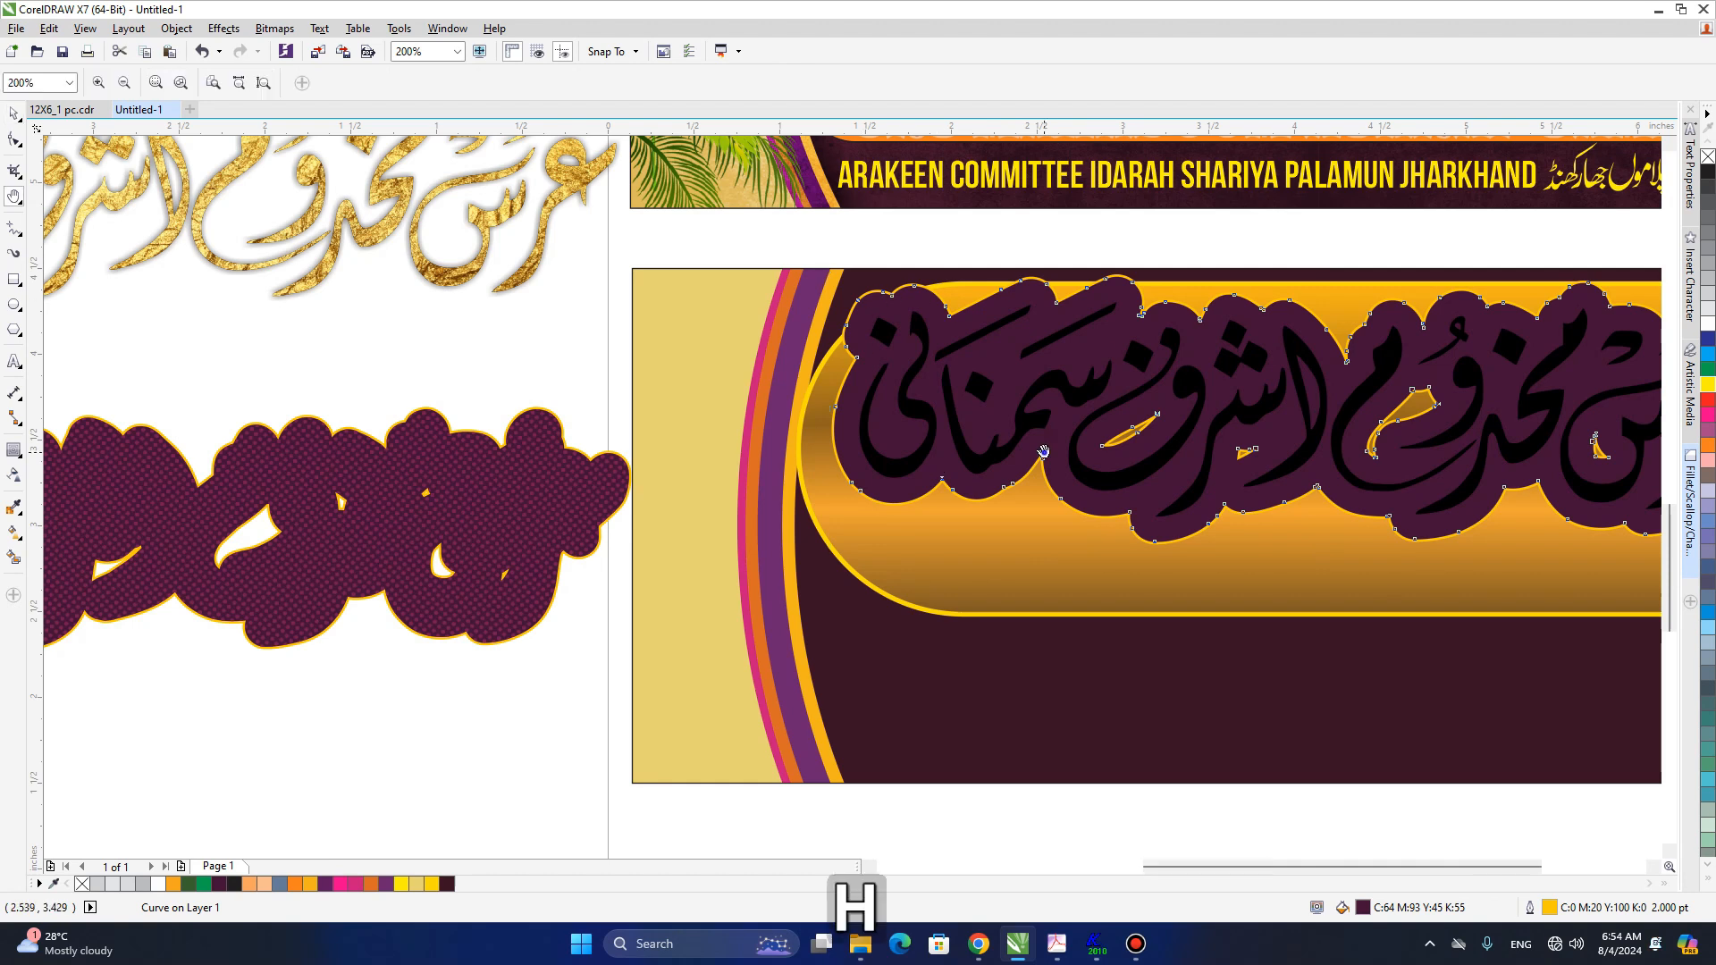
scroll(1043, 453, down, 2)
drag(866, 433, 835, 310)
key(space)
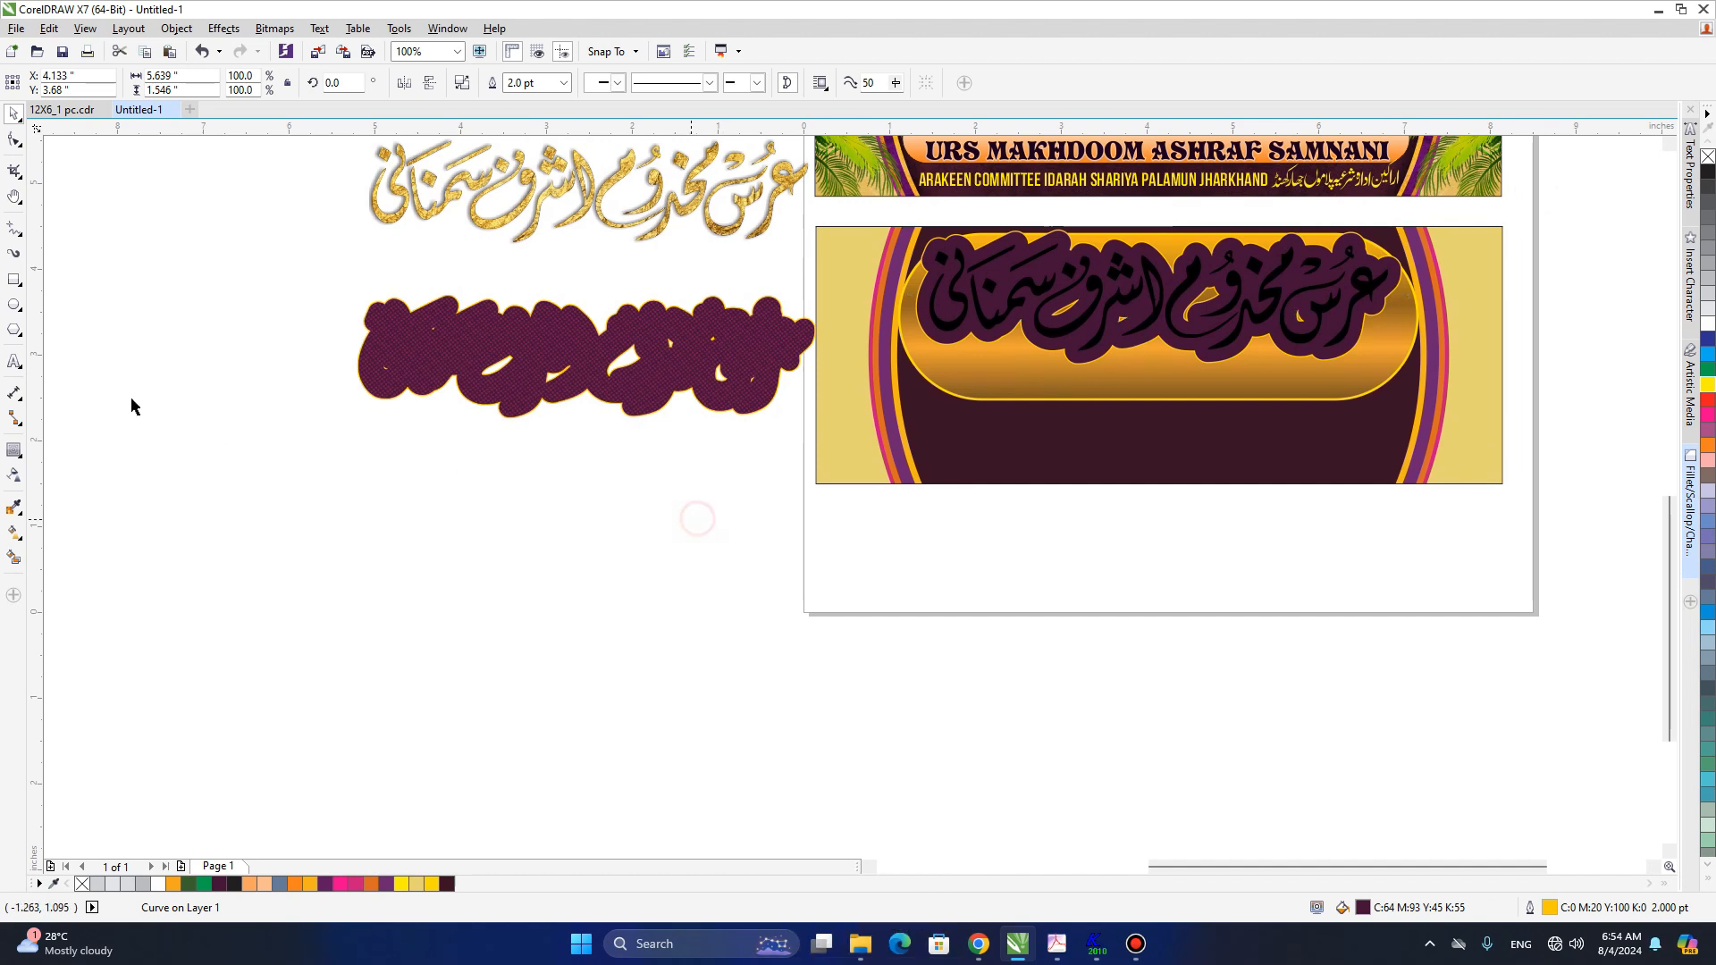
click(132, 401)
click(15, 280)
drag(915, 223, 1408, 368)
key(space)
drag(1162, 295, 1125, 588)
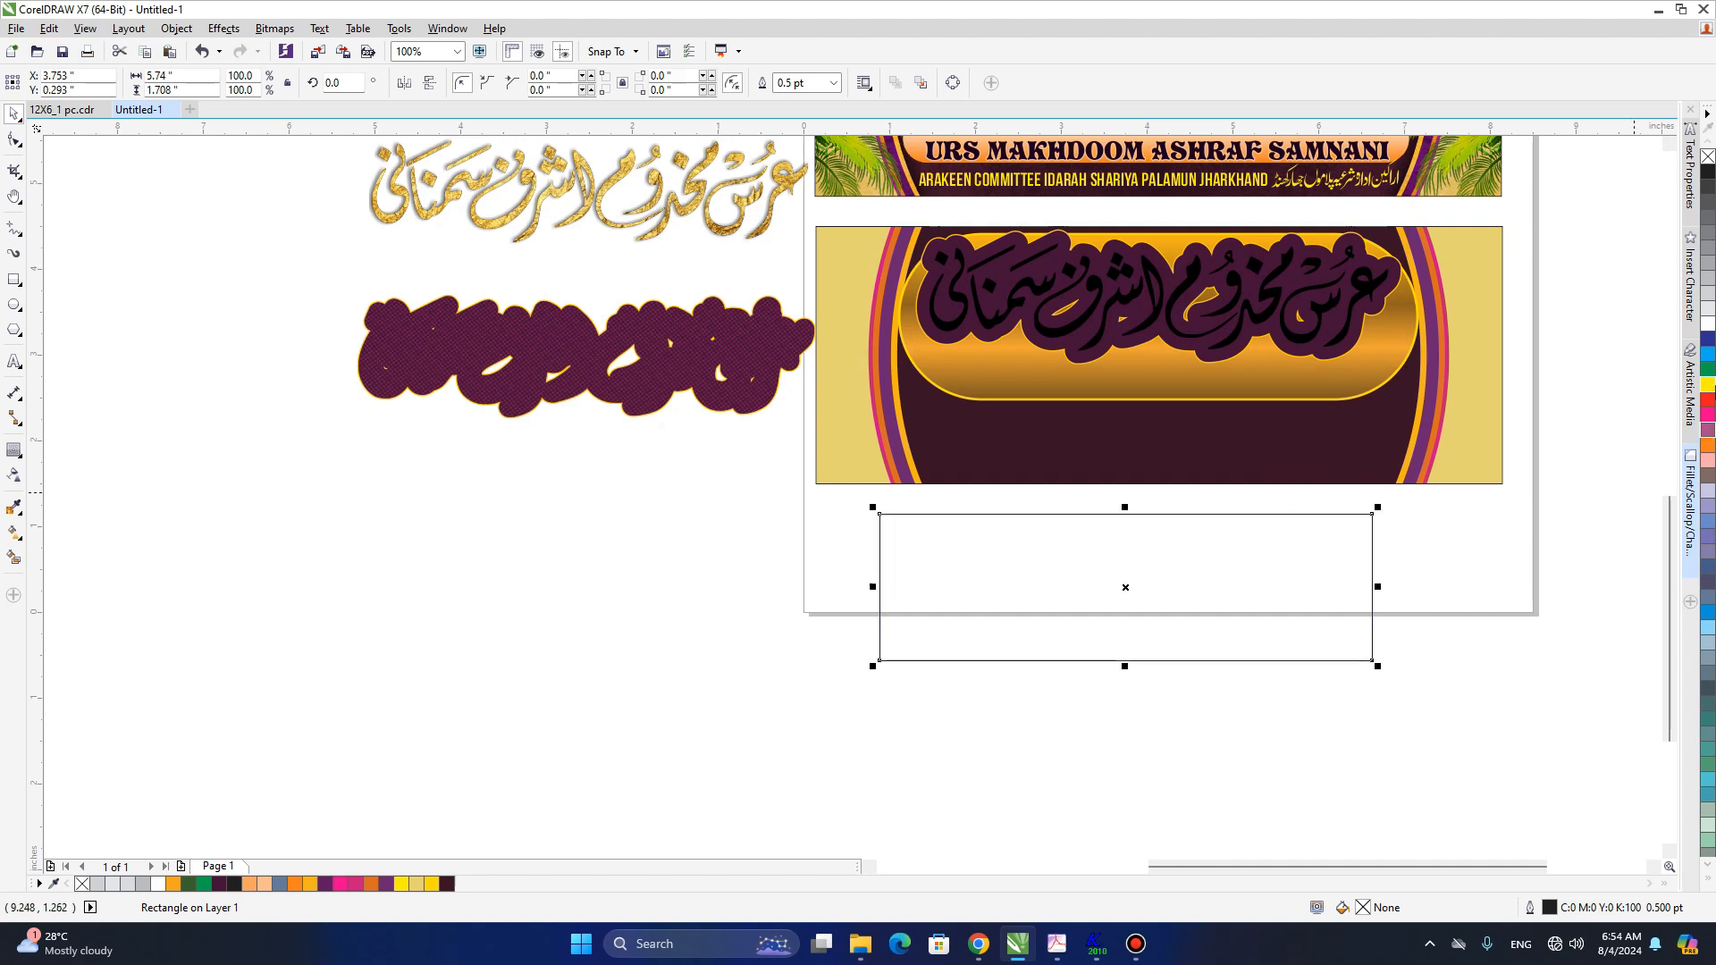
- Fill the new rectangle with 15% black (C0 M0 Y0 K15) and remove its outline
click(1708, 311)
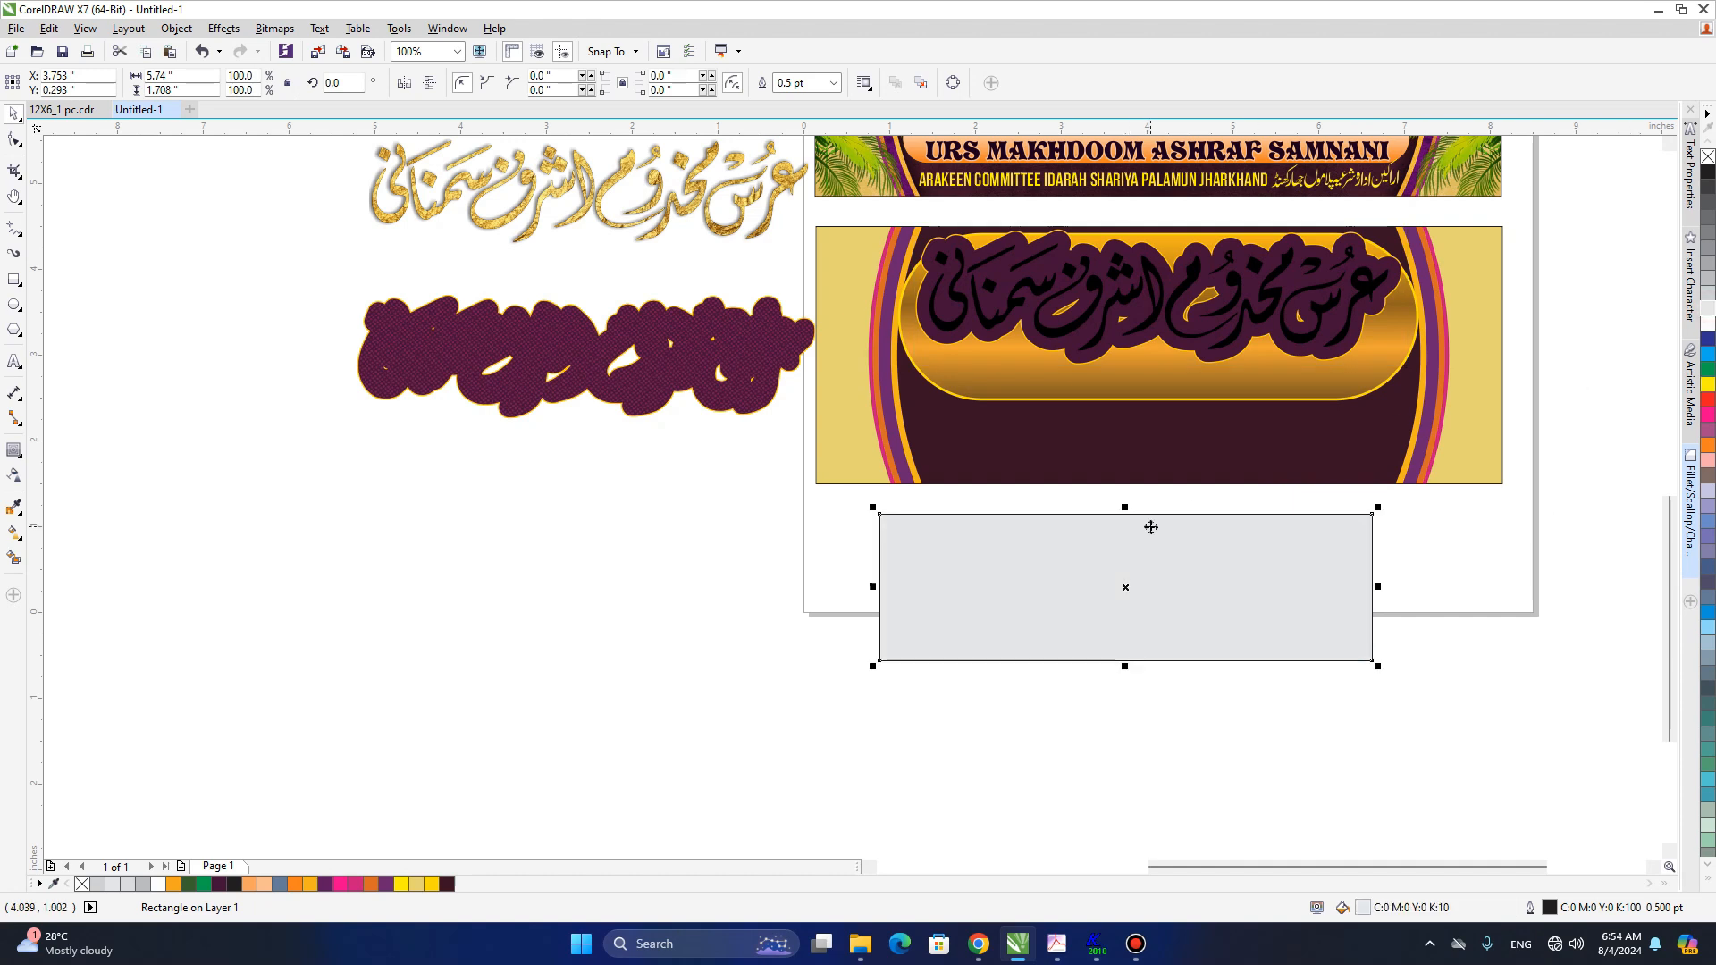
key(shift+F11)
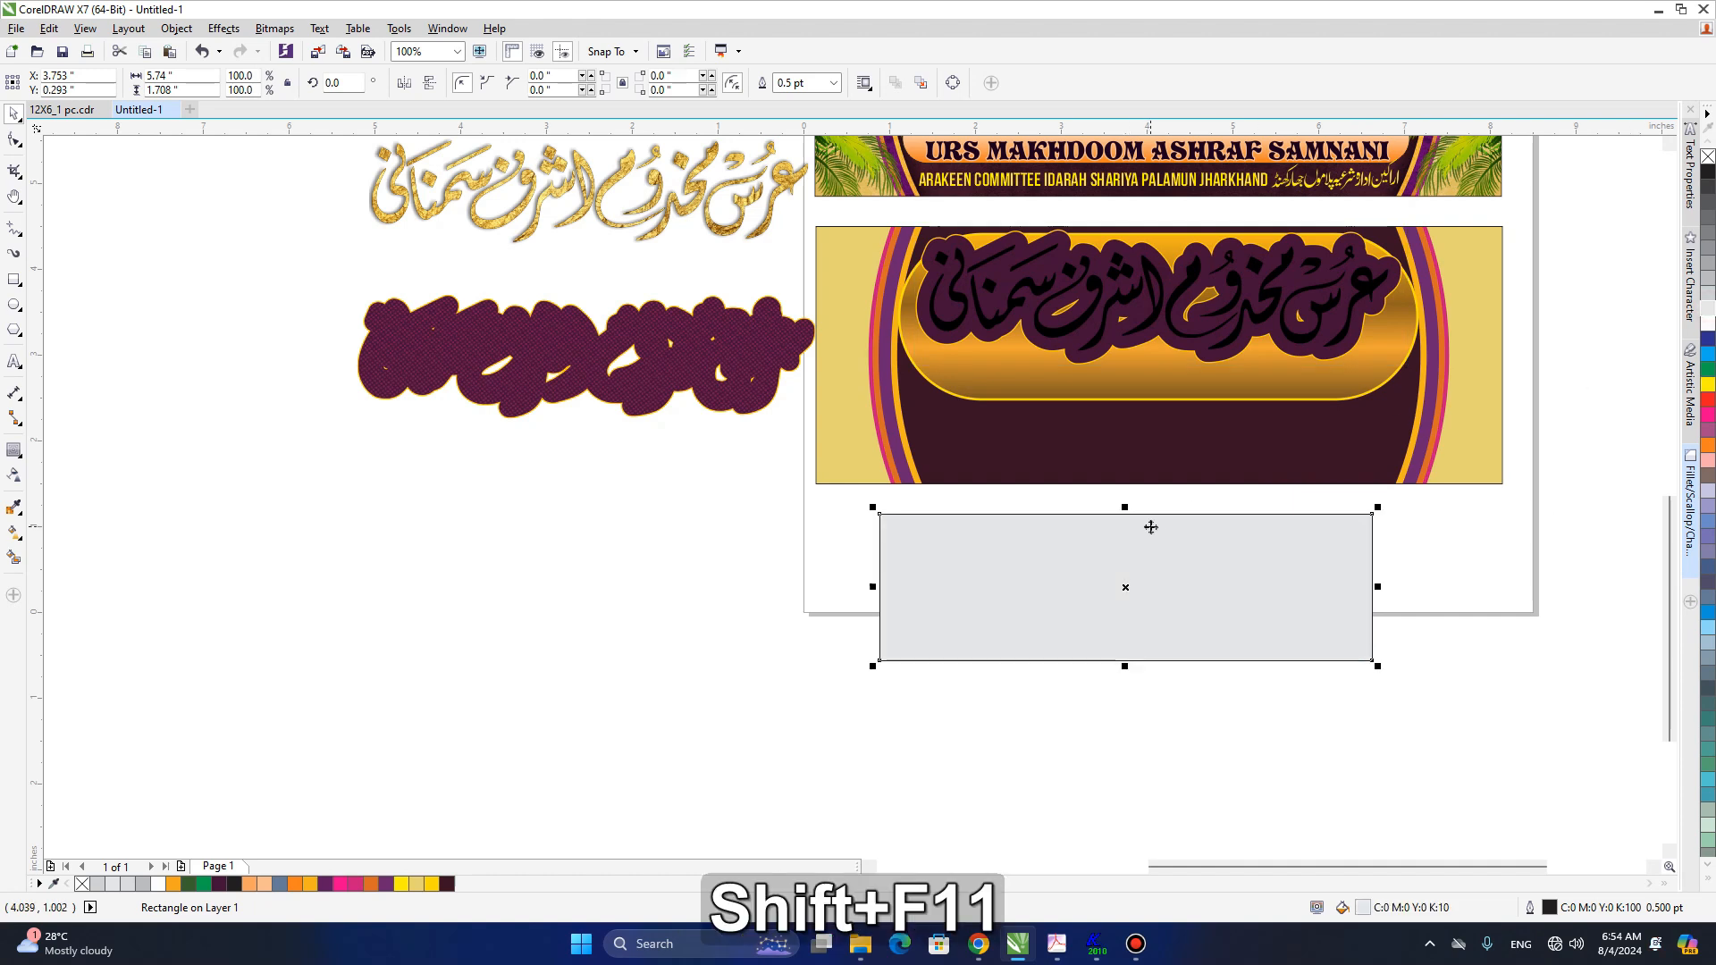
double_click(1491, 439)
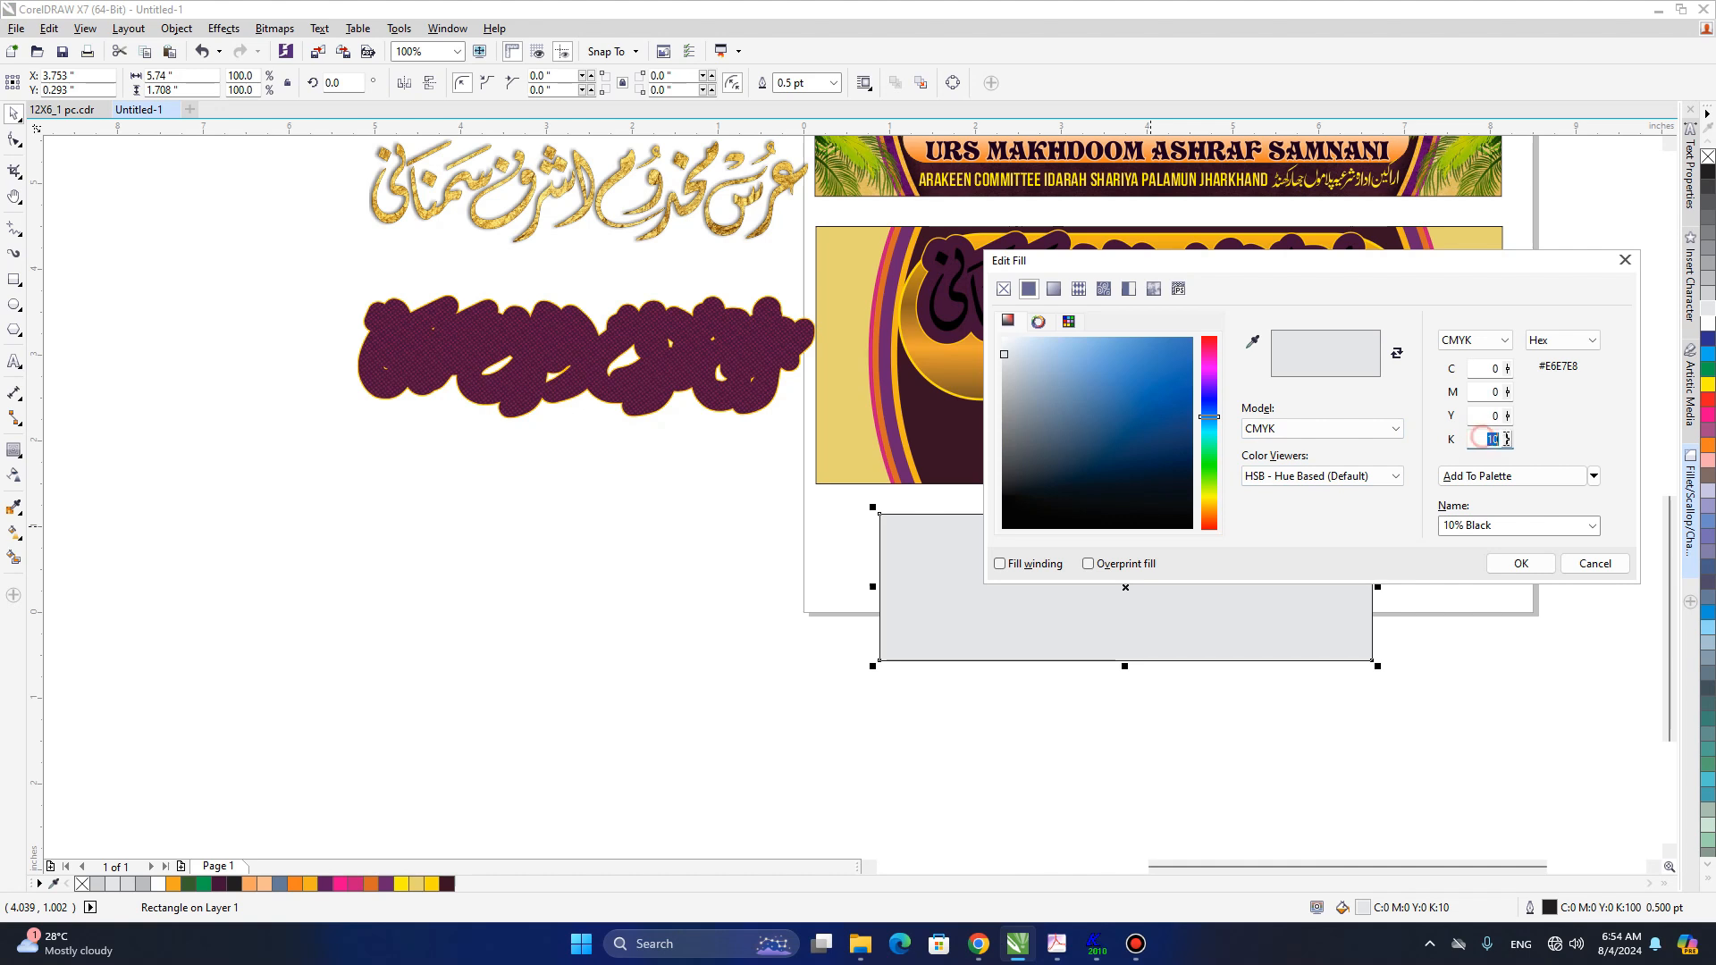
text(15)
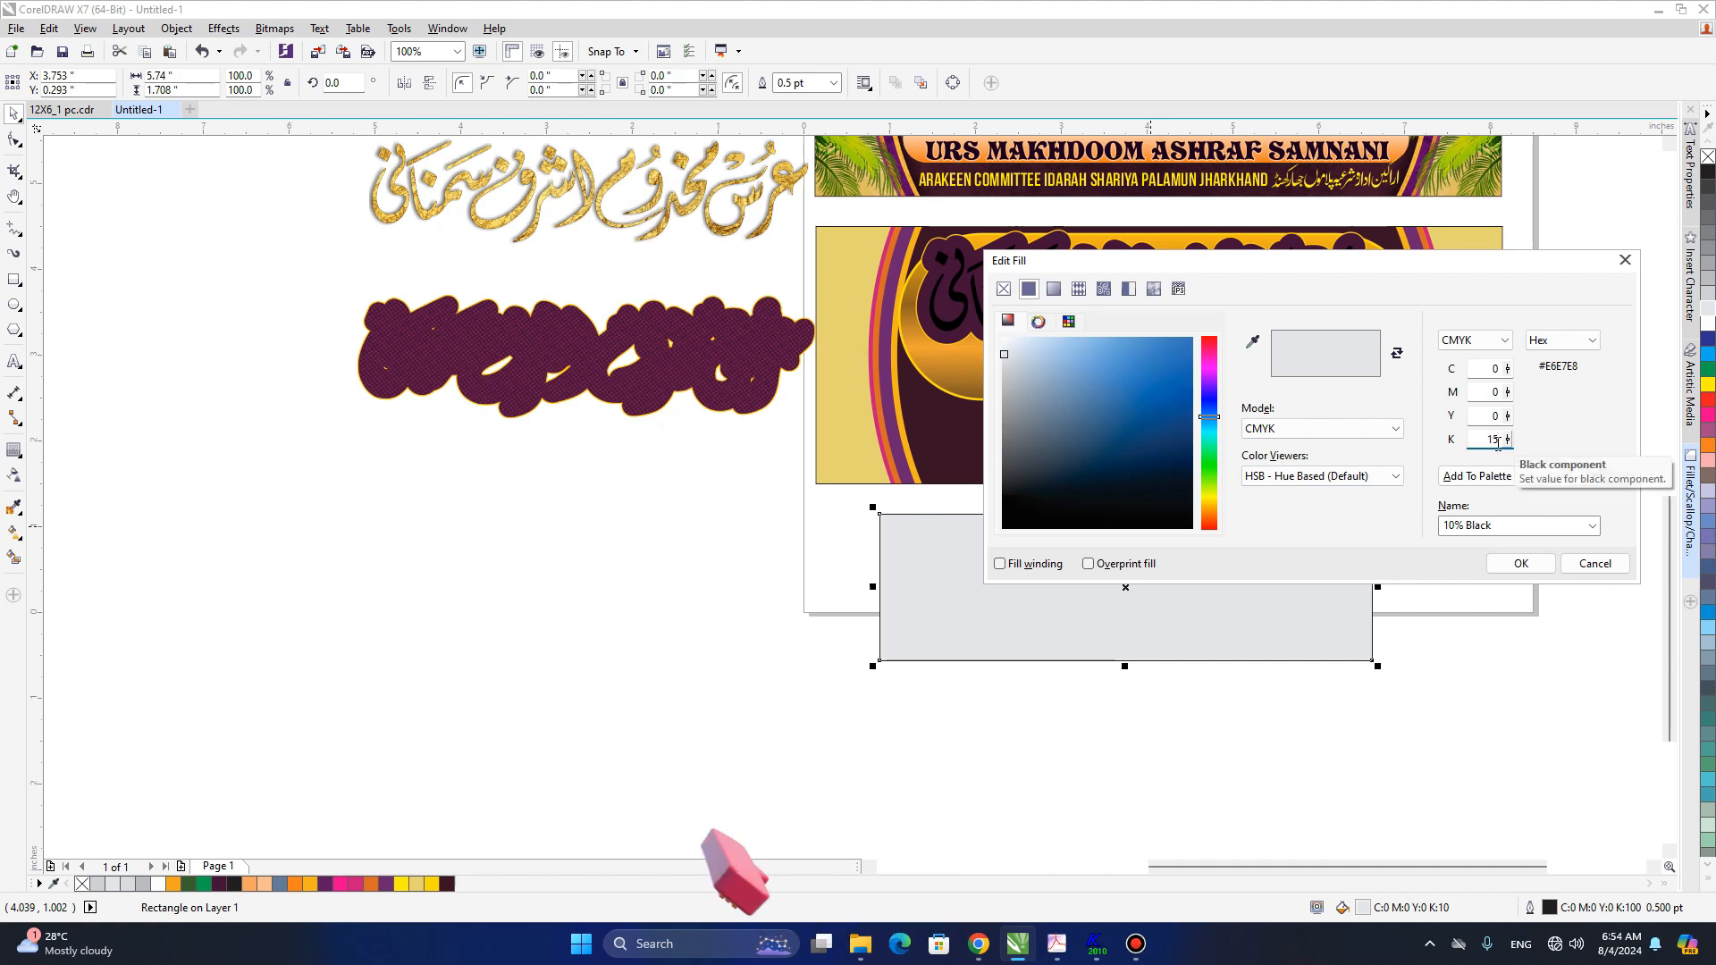
key(shift+Tab)
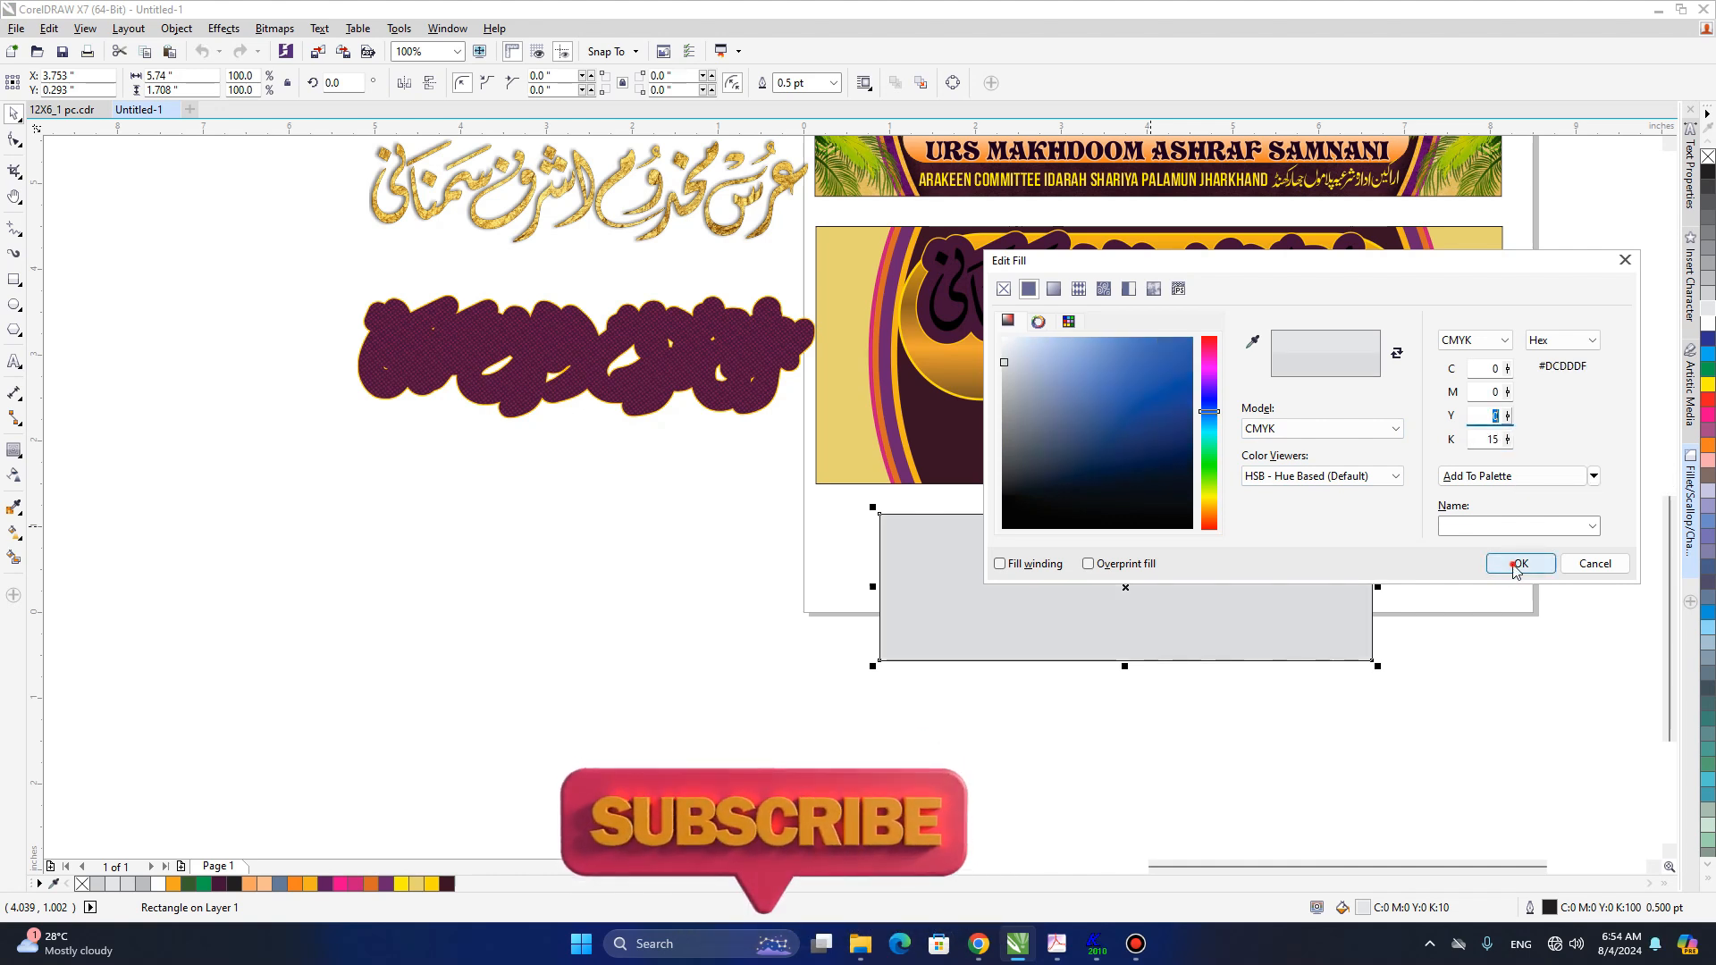
click(1519, 564)
right_click(1708, 158)
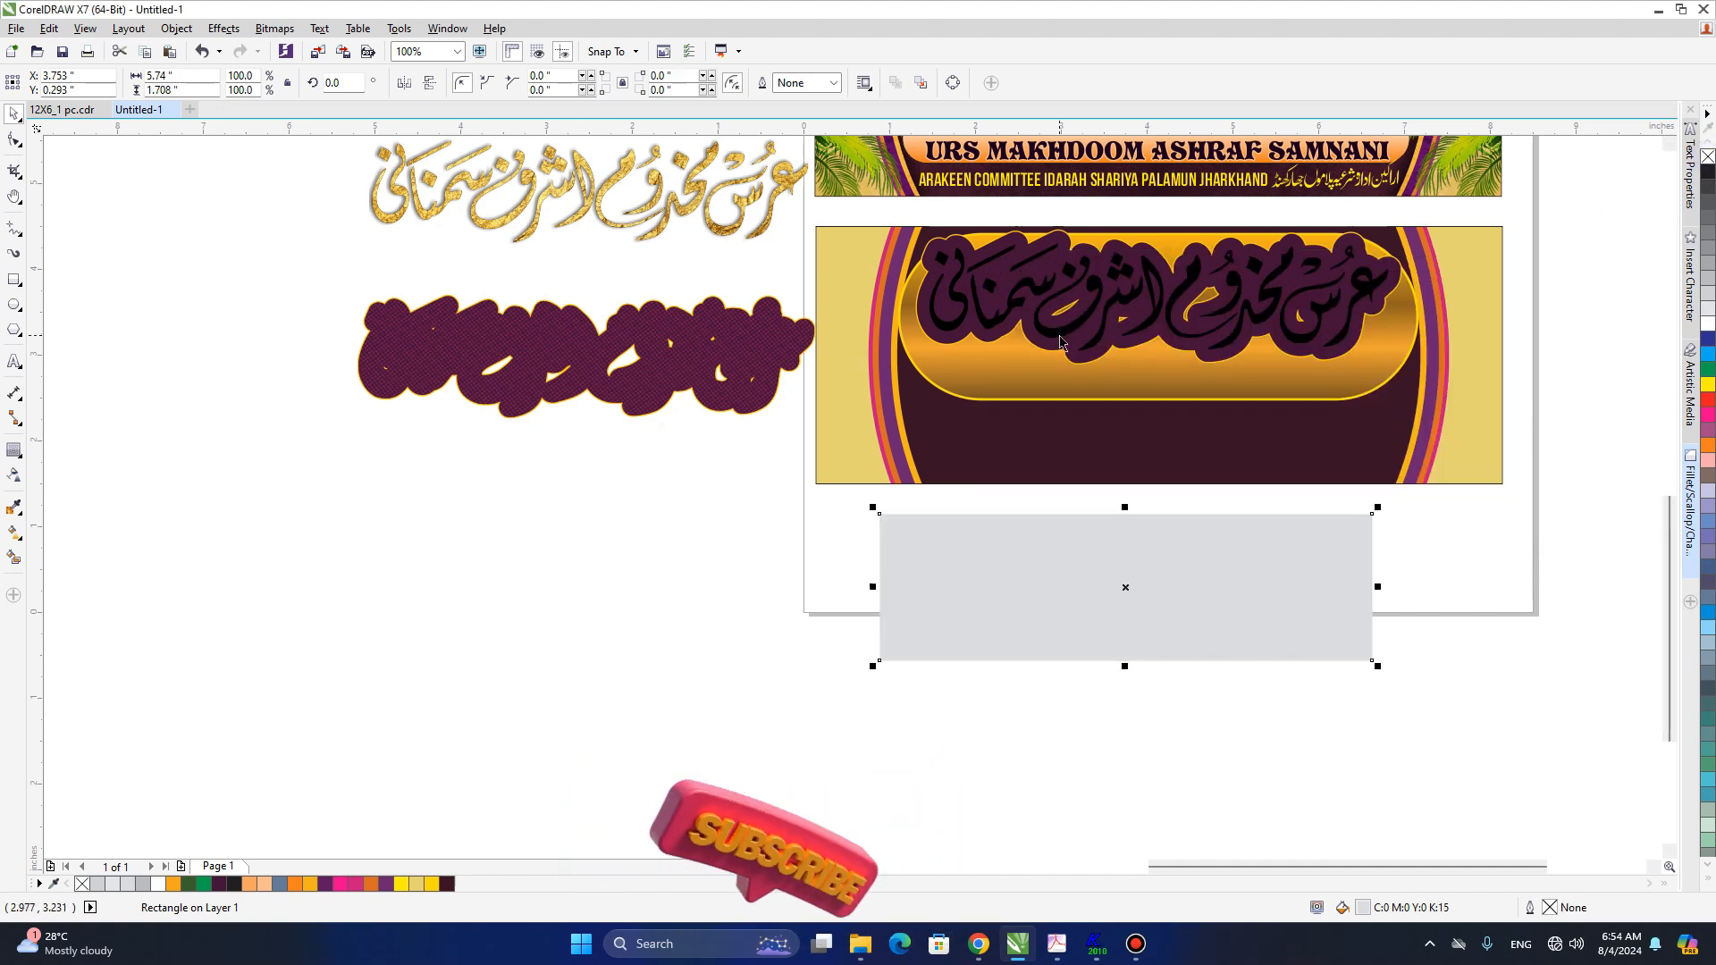
- Convert the grey rectangle to a 300 dpi CMYK bitmap with anti-aliasing and a transparent background
key(alt)
key(Return)
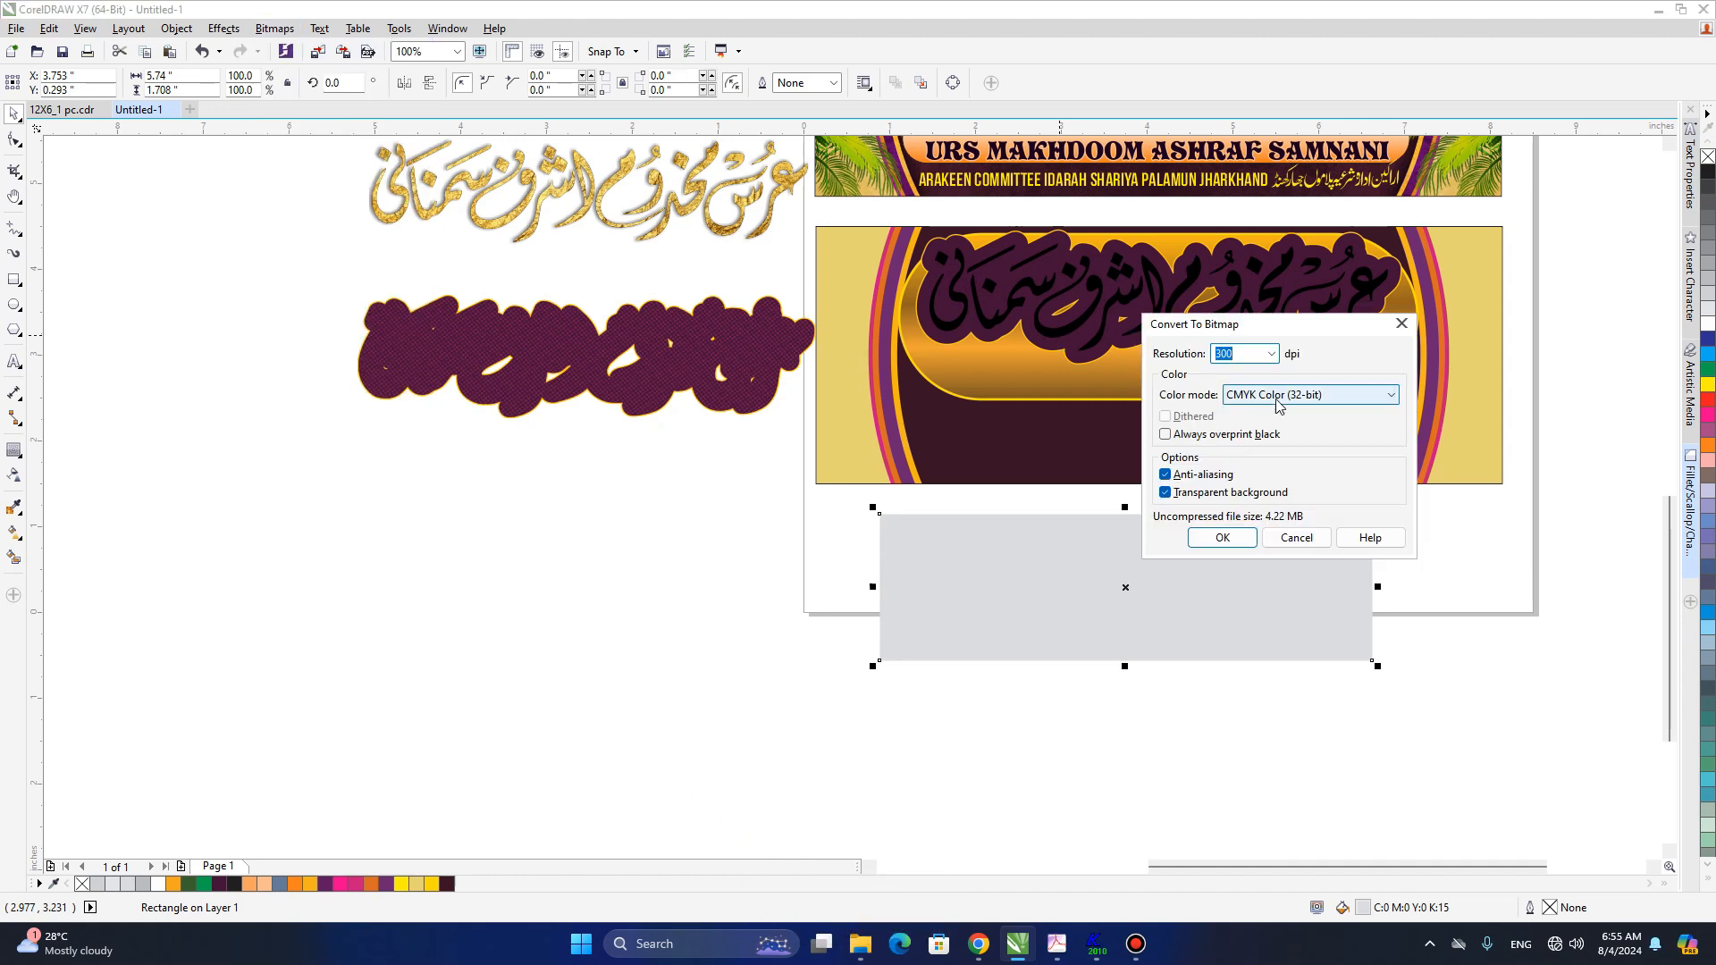
click(1218, 537)
- Apply the Halftone colour transform to the grey bitmap with a max dot radius of 9
click(272, 28)
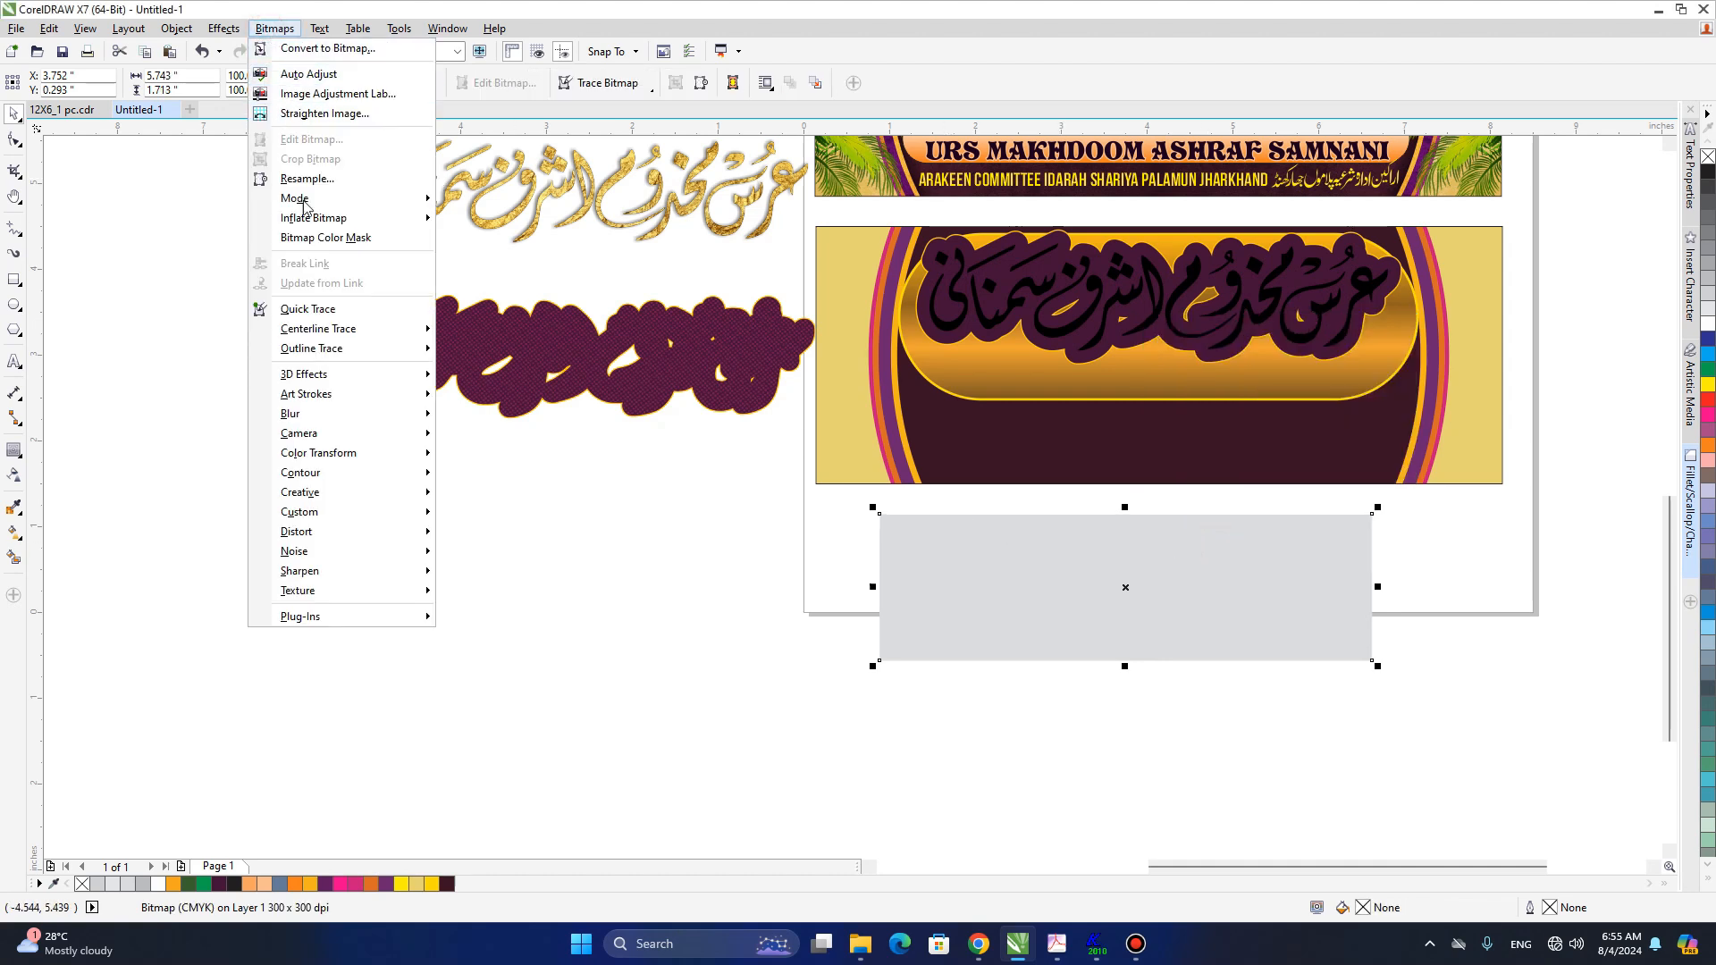
mouse_move(339, 453)
click(482, 473)
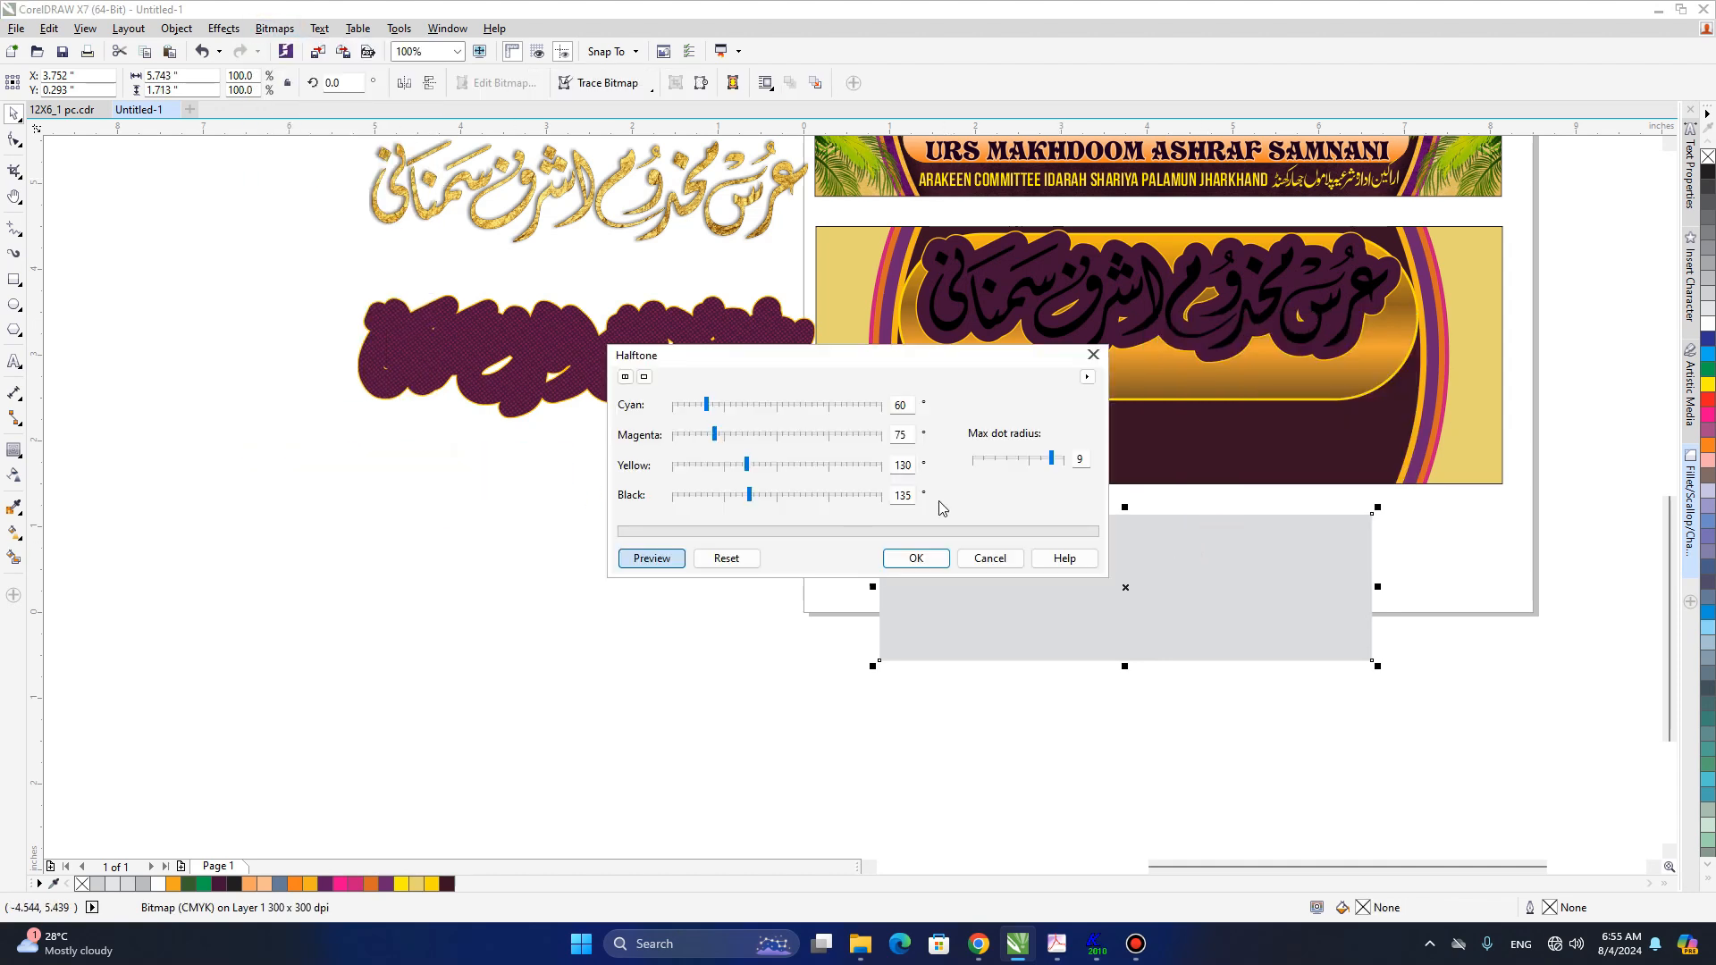
drag(916, 360, 740, 363)
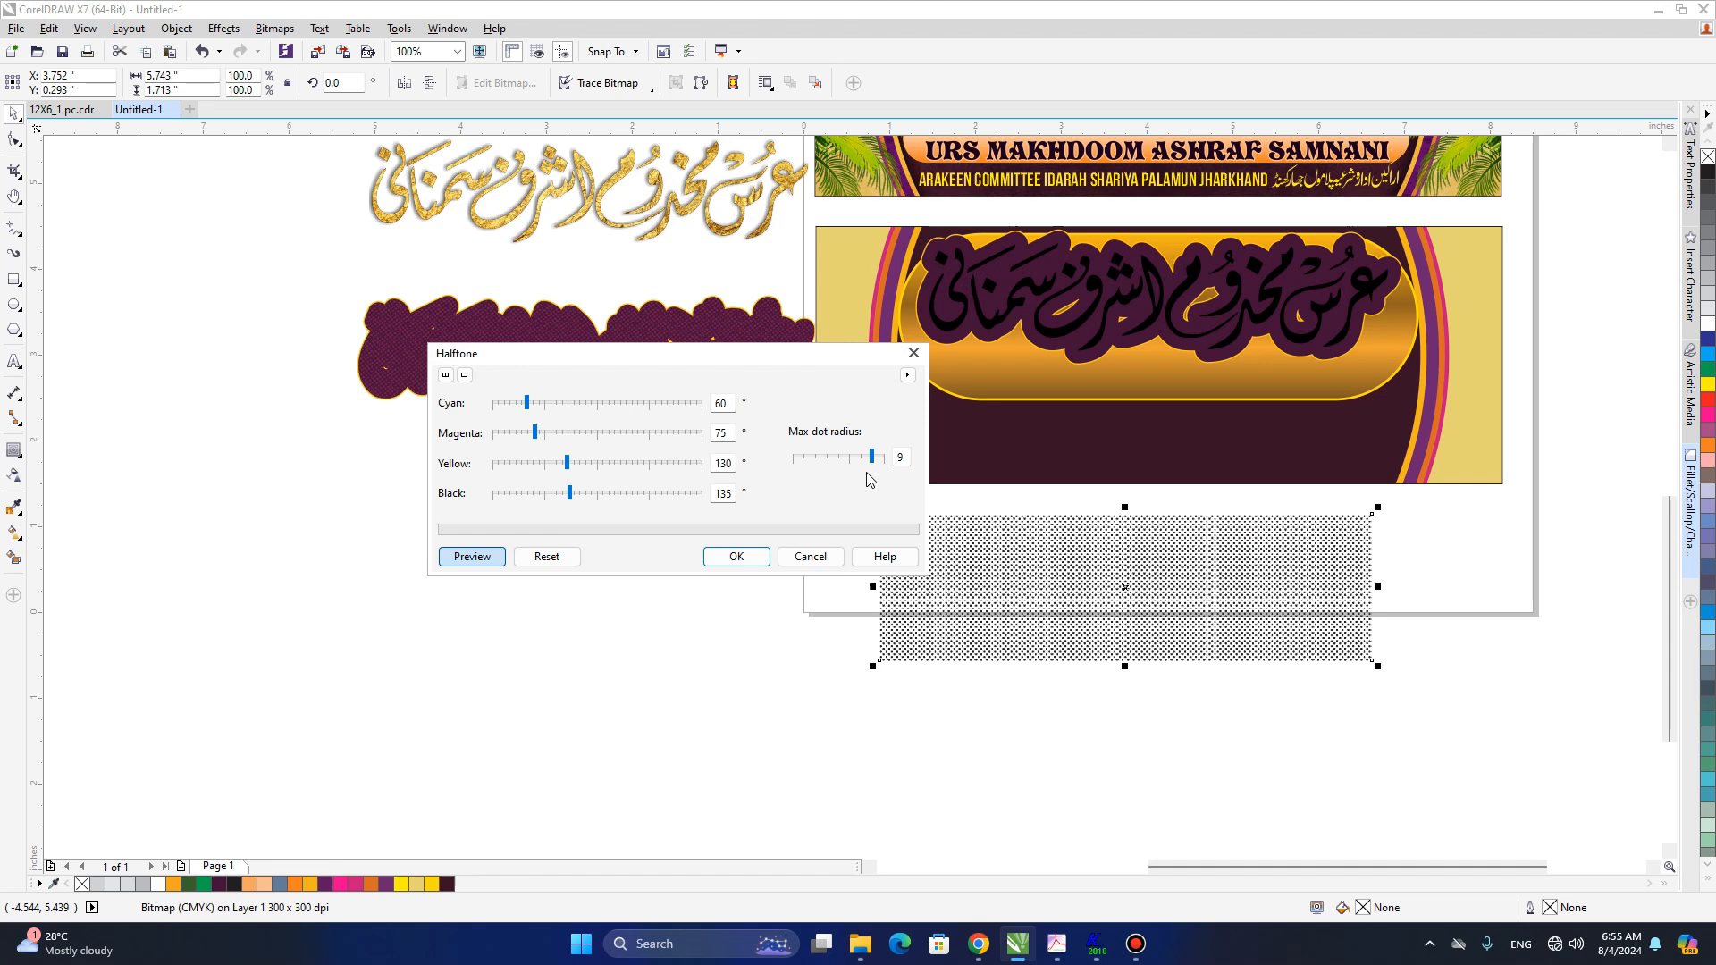
click(737, 556)
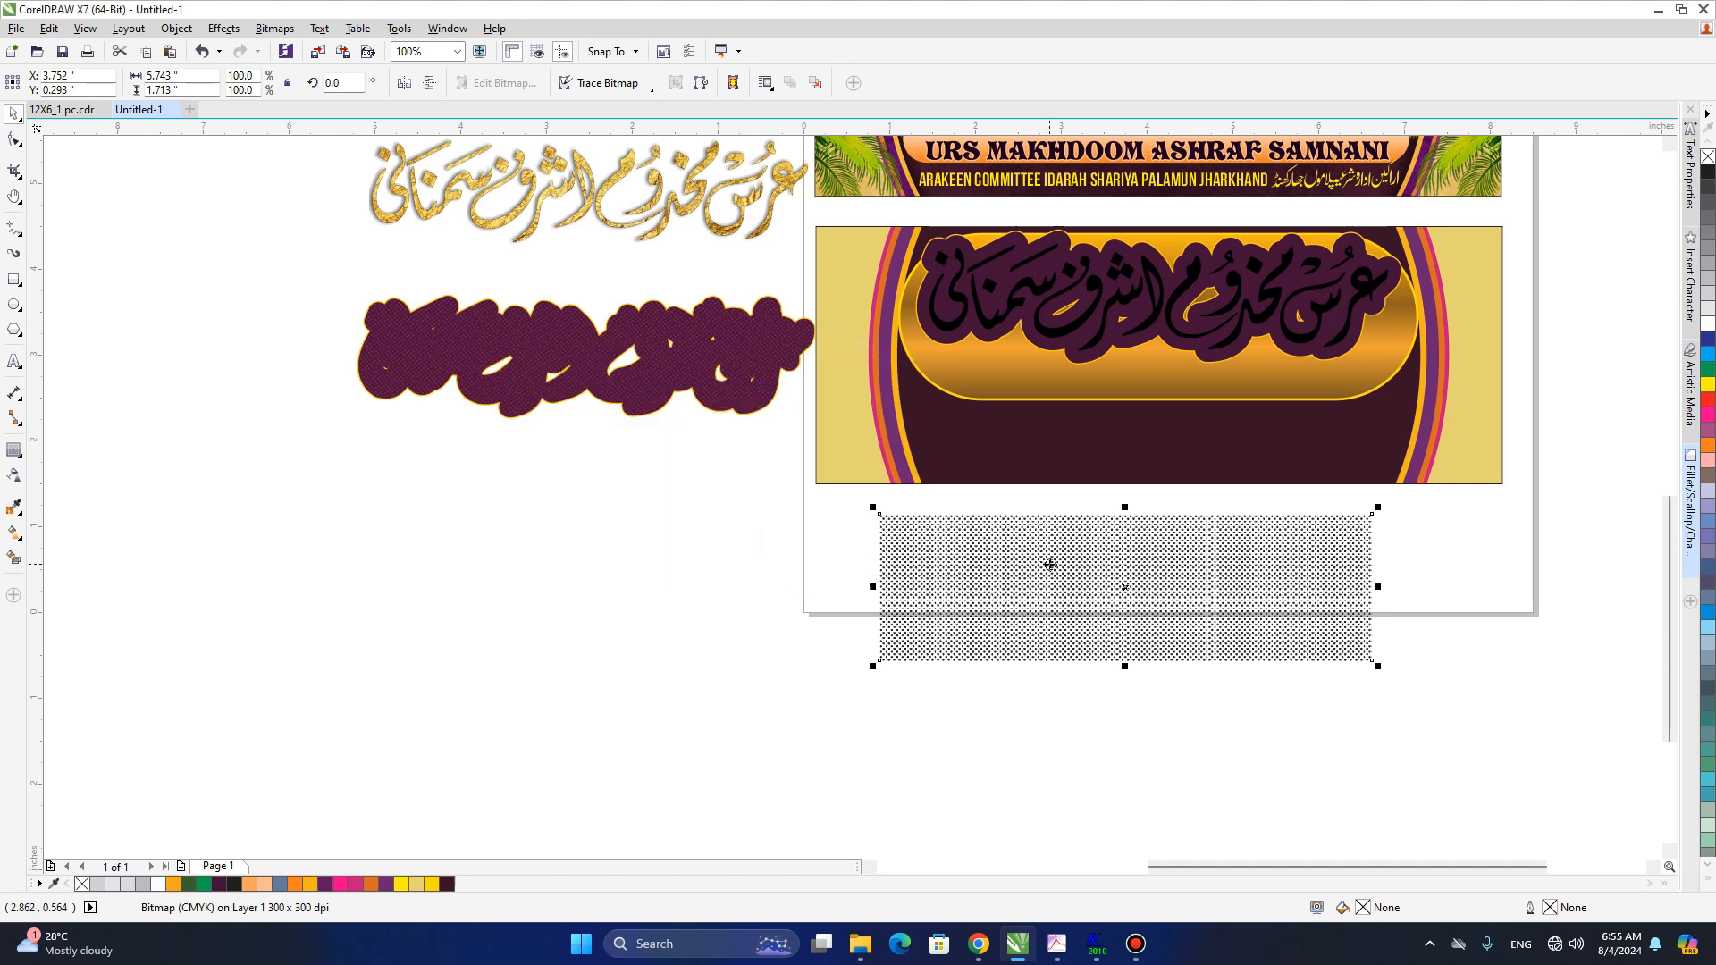
scroll(1048, 563, up, 3)
scroll(755, 517, down, 3)
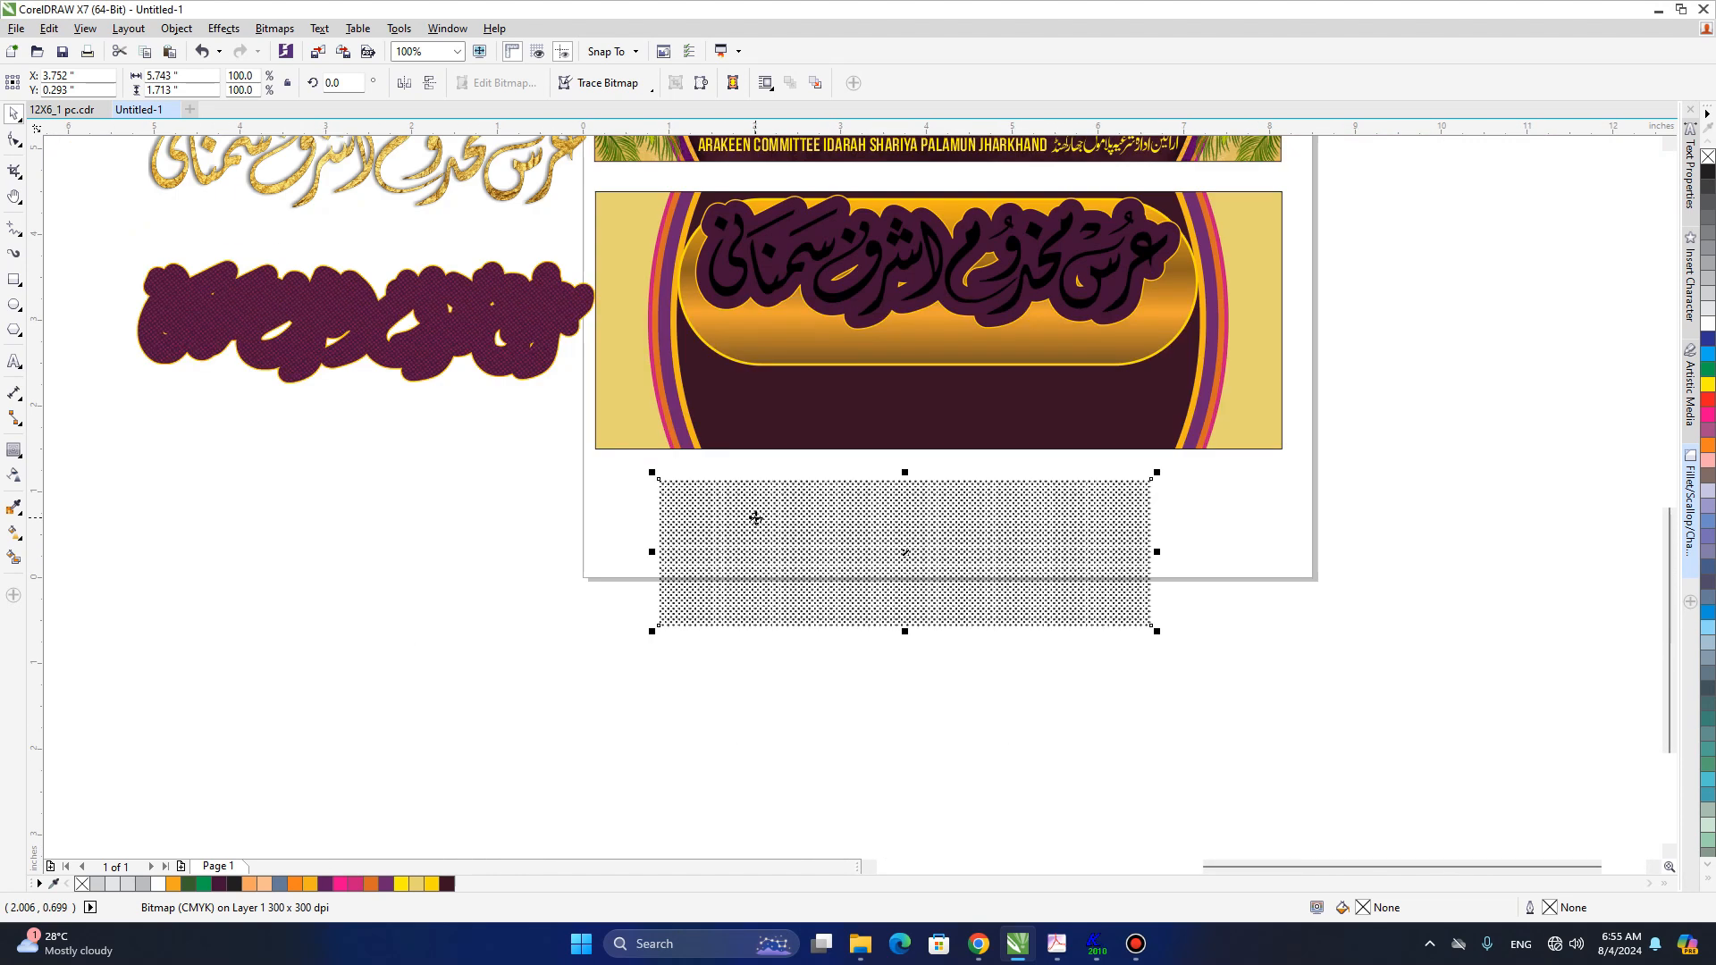
- Move the halftone bitmap up so it overlaps the new banner's lower part and extends past its left edge
drag(786, 546, 742, 558)
key(h)
scroll(743, 558, up, 2)
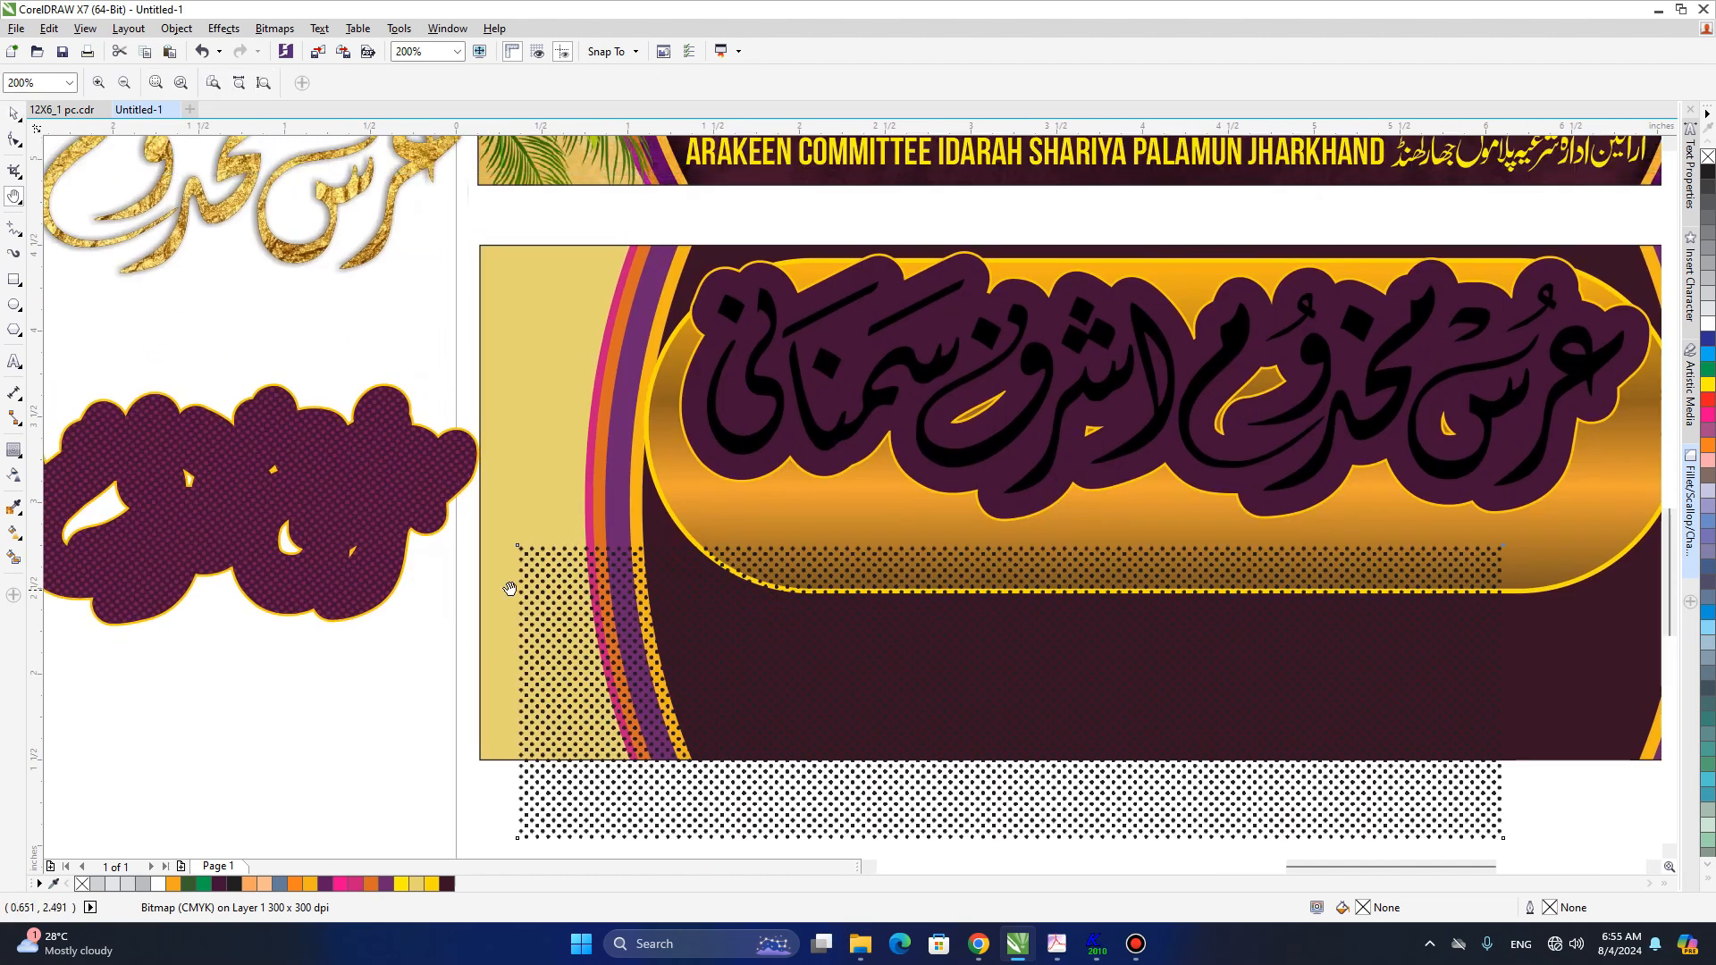
drag(525, 586, 873, 494)
scroll(929, 549, up, 2)
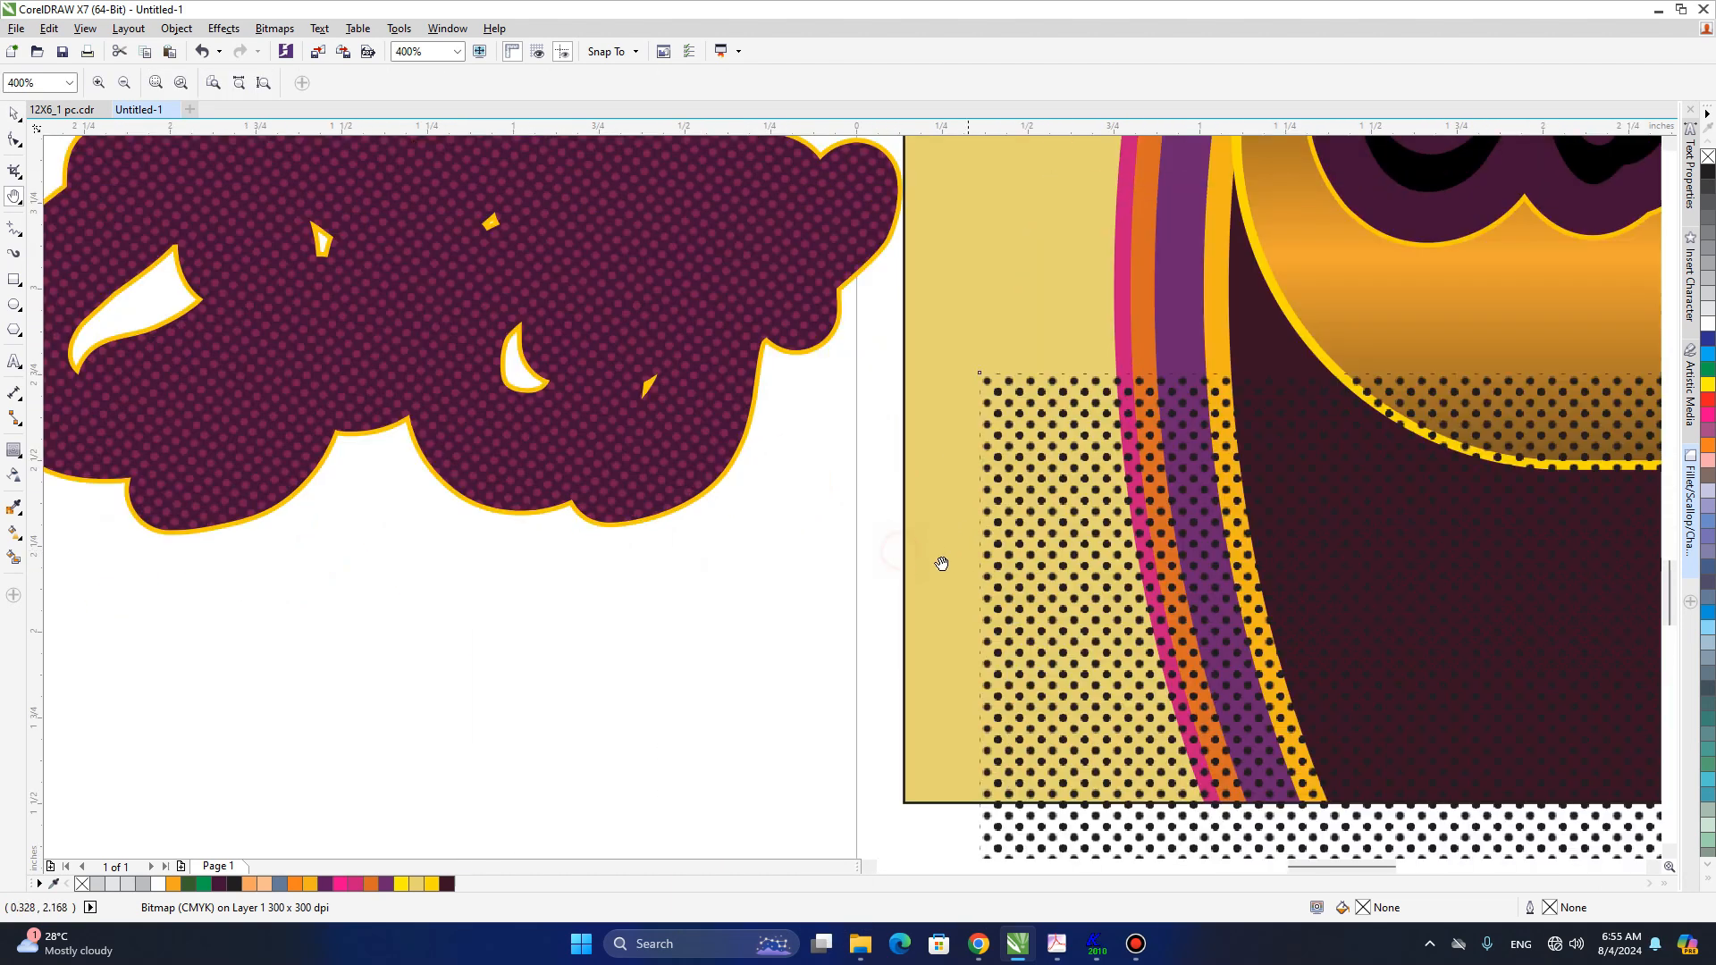
drag(939, 550, 1030, 555)
key(space)
drag(1102, 458, 931, 487)
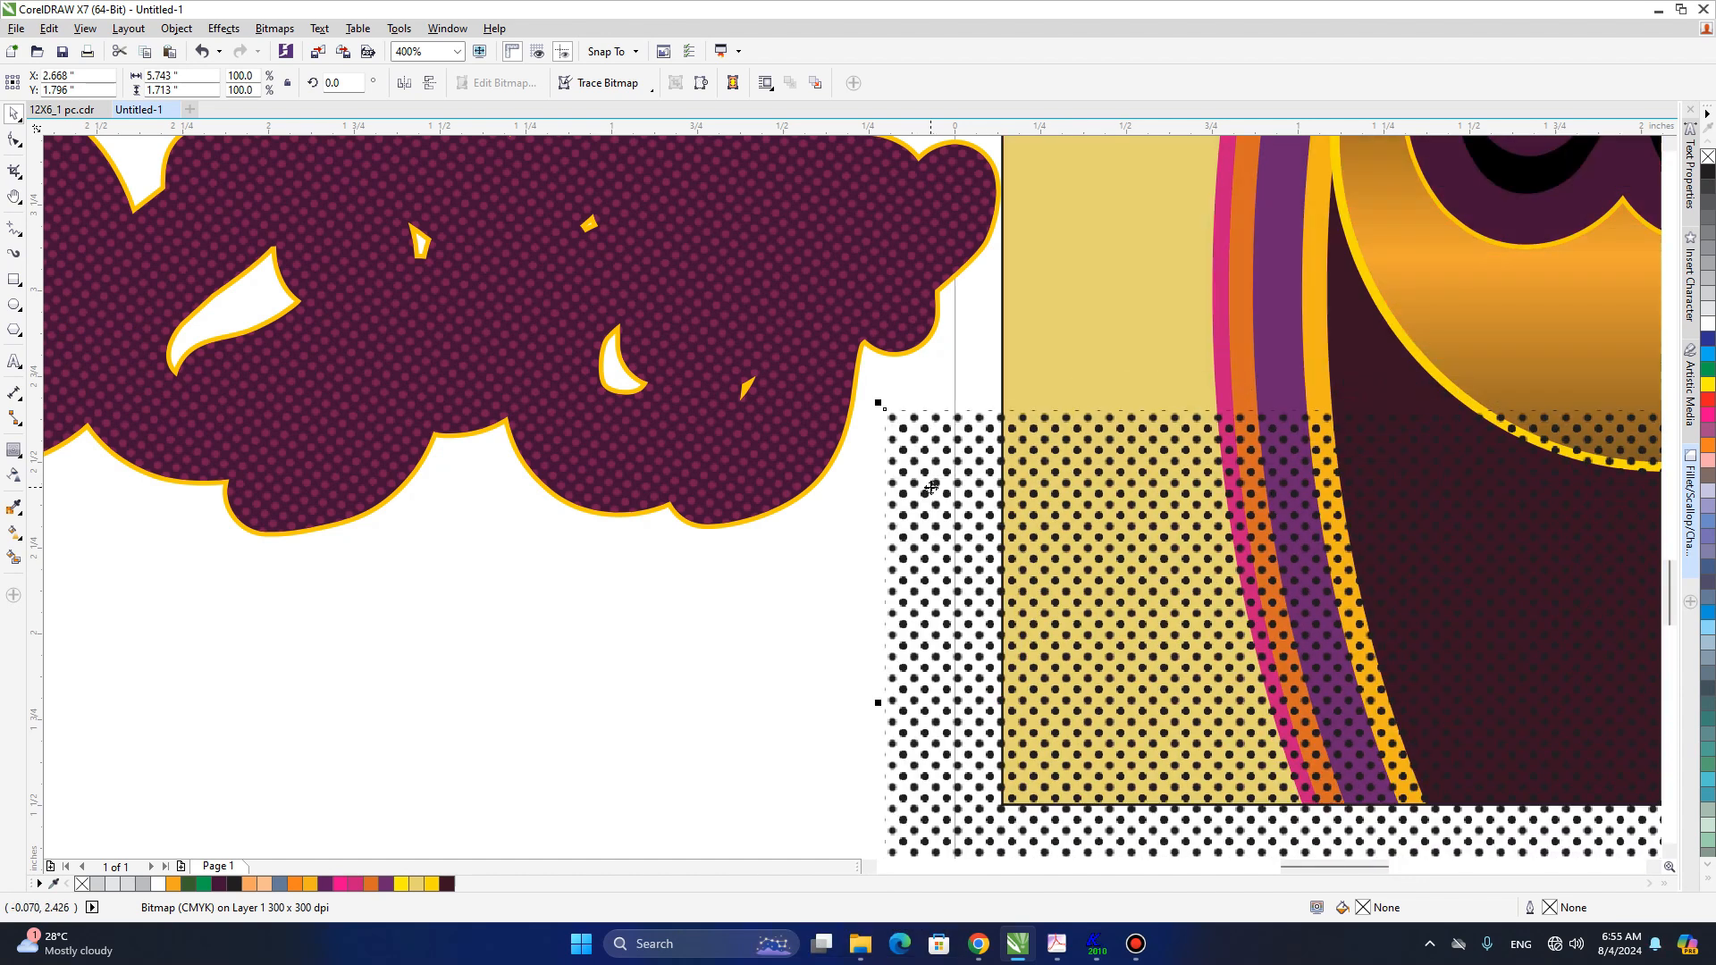
- Recolour the halftone bitmap's black dots to dark magenta with Replace Colors, sampling the dot colour of the existing patterned contour
click(224, 28)
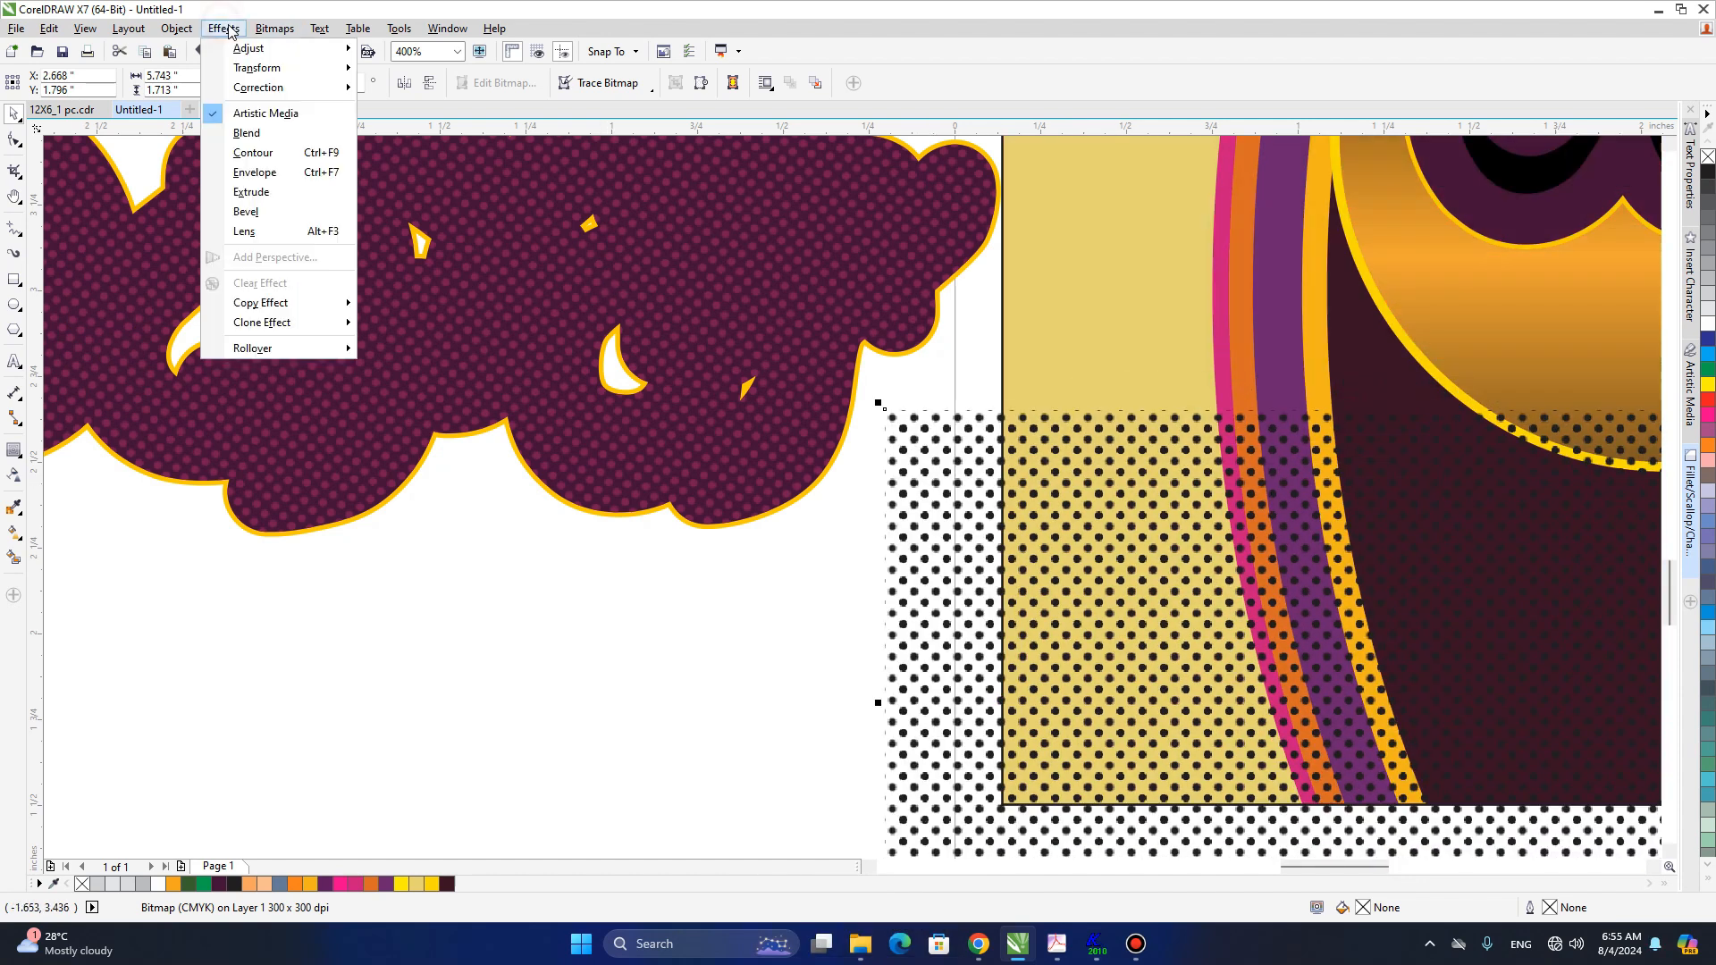
mouse_move(249, 51)
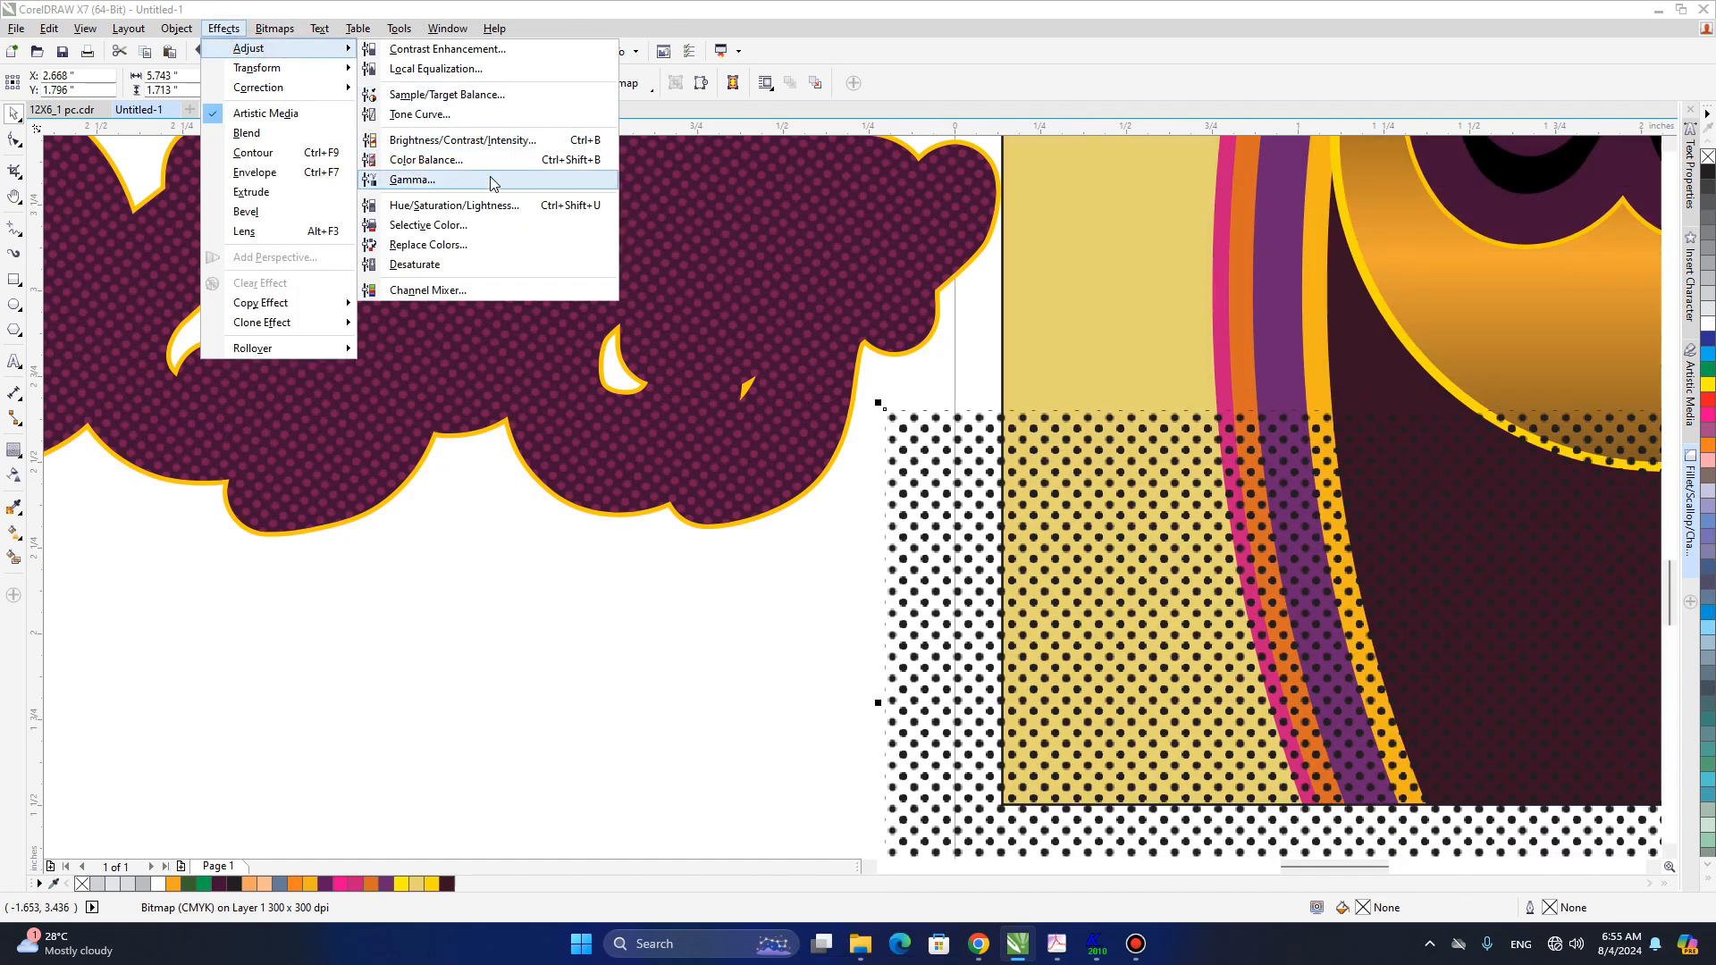
click(453, 249)
drag(820, 307, 1408, 264)
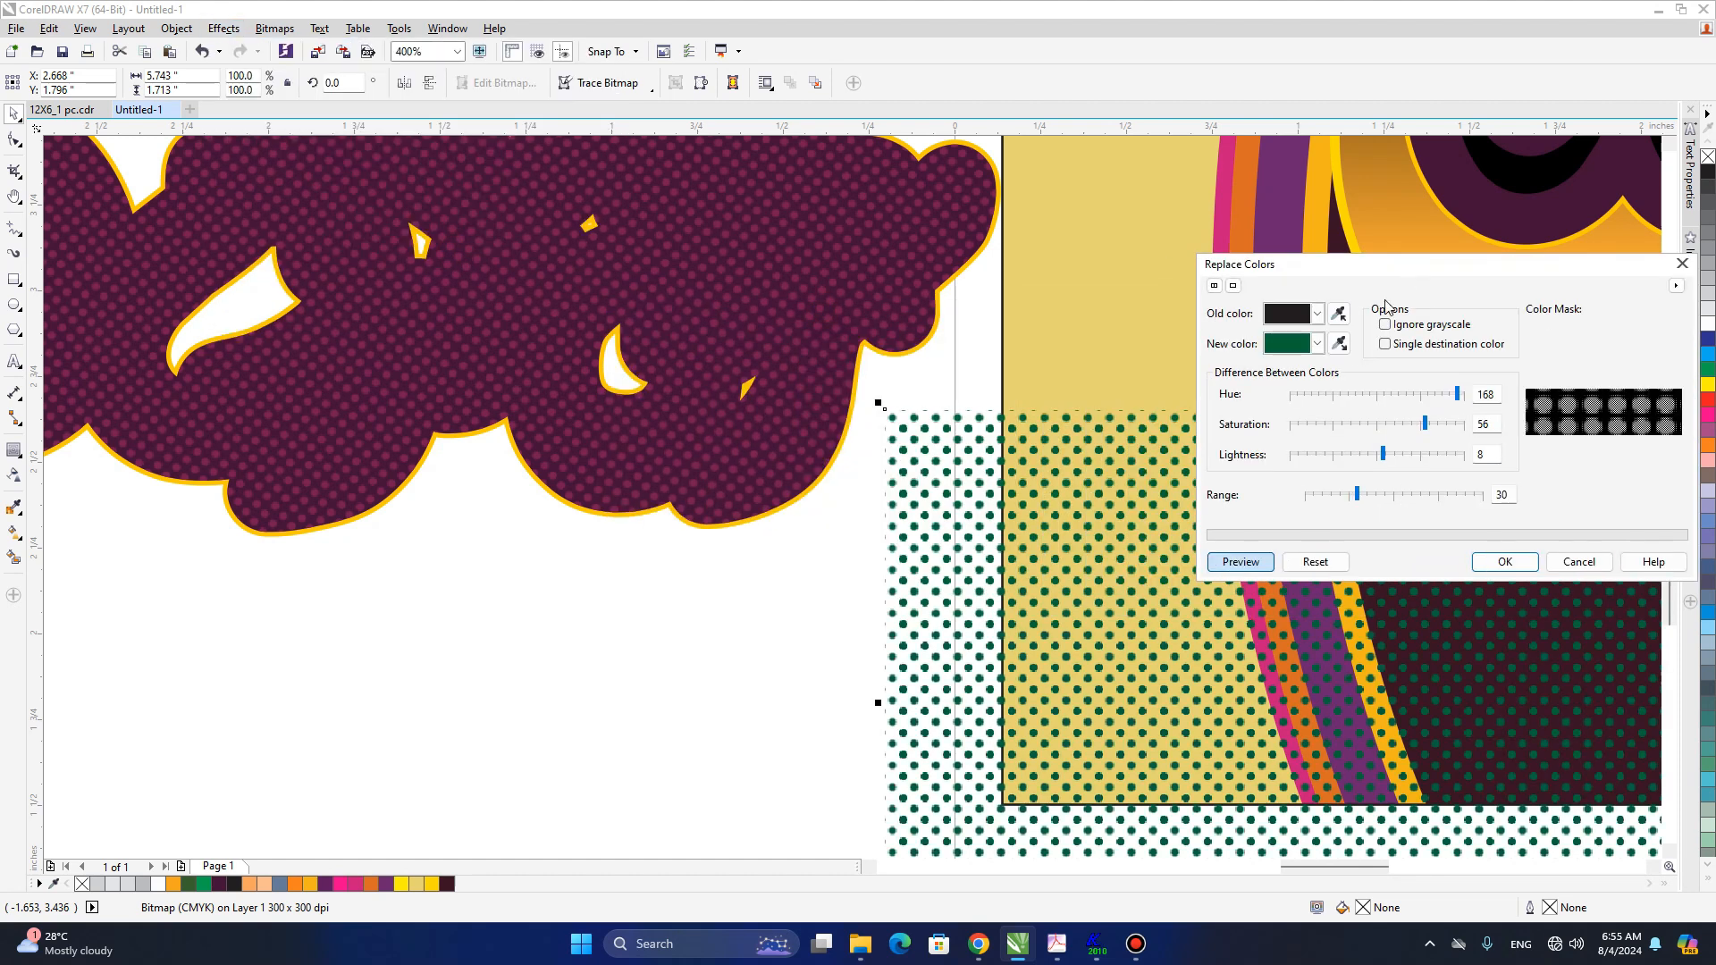
click(1318, 343)
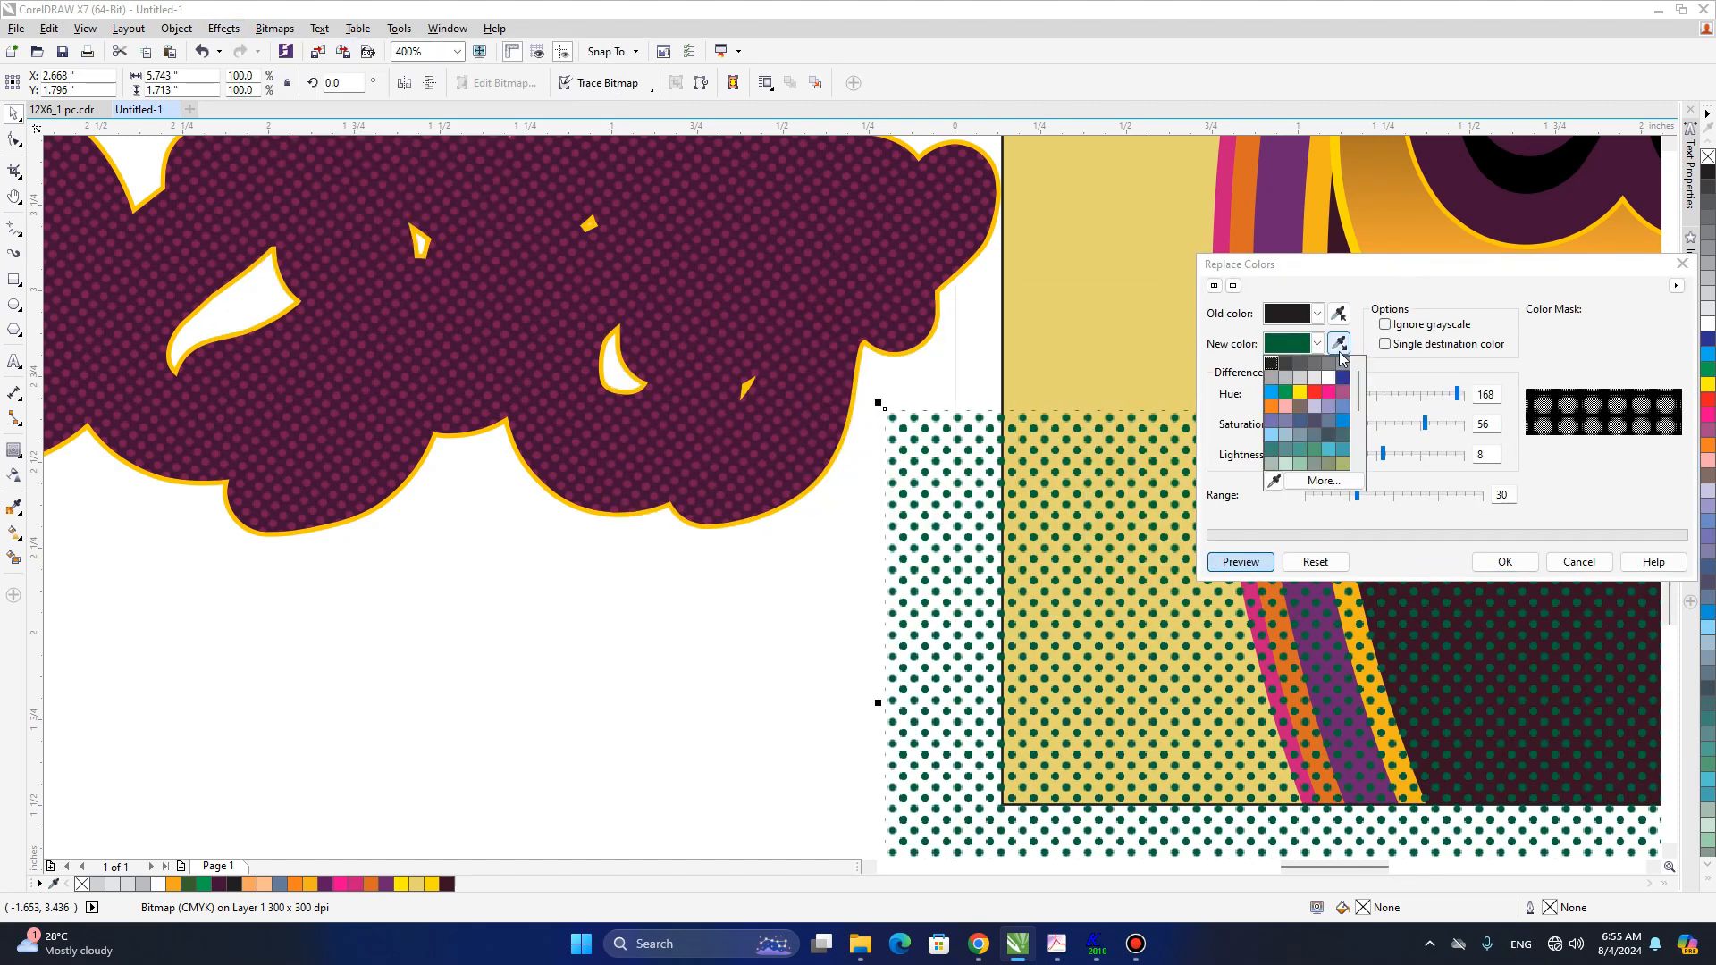
click(1339, 346)
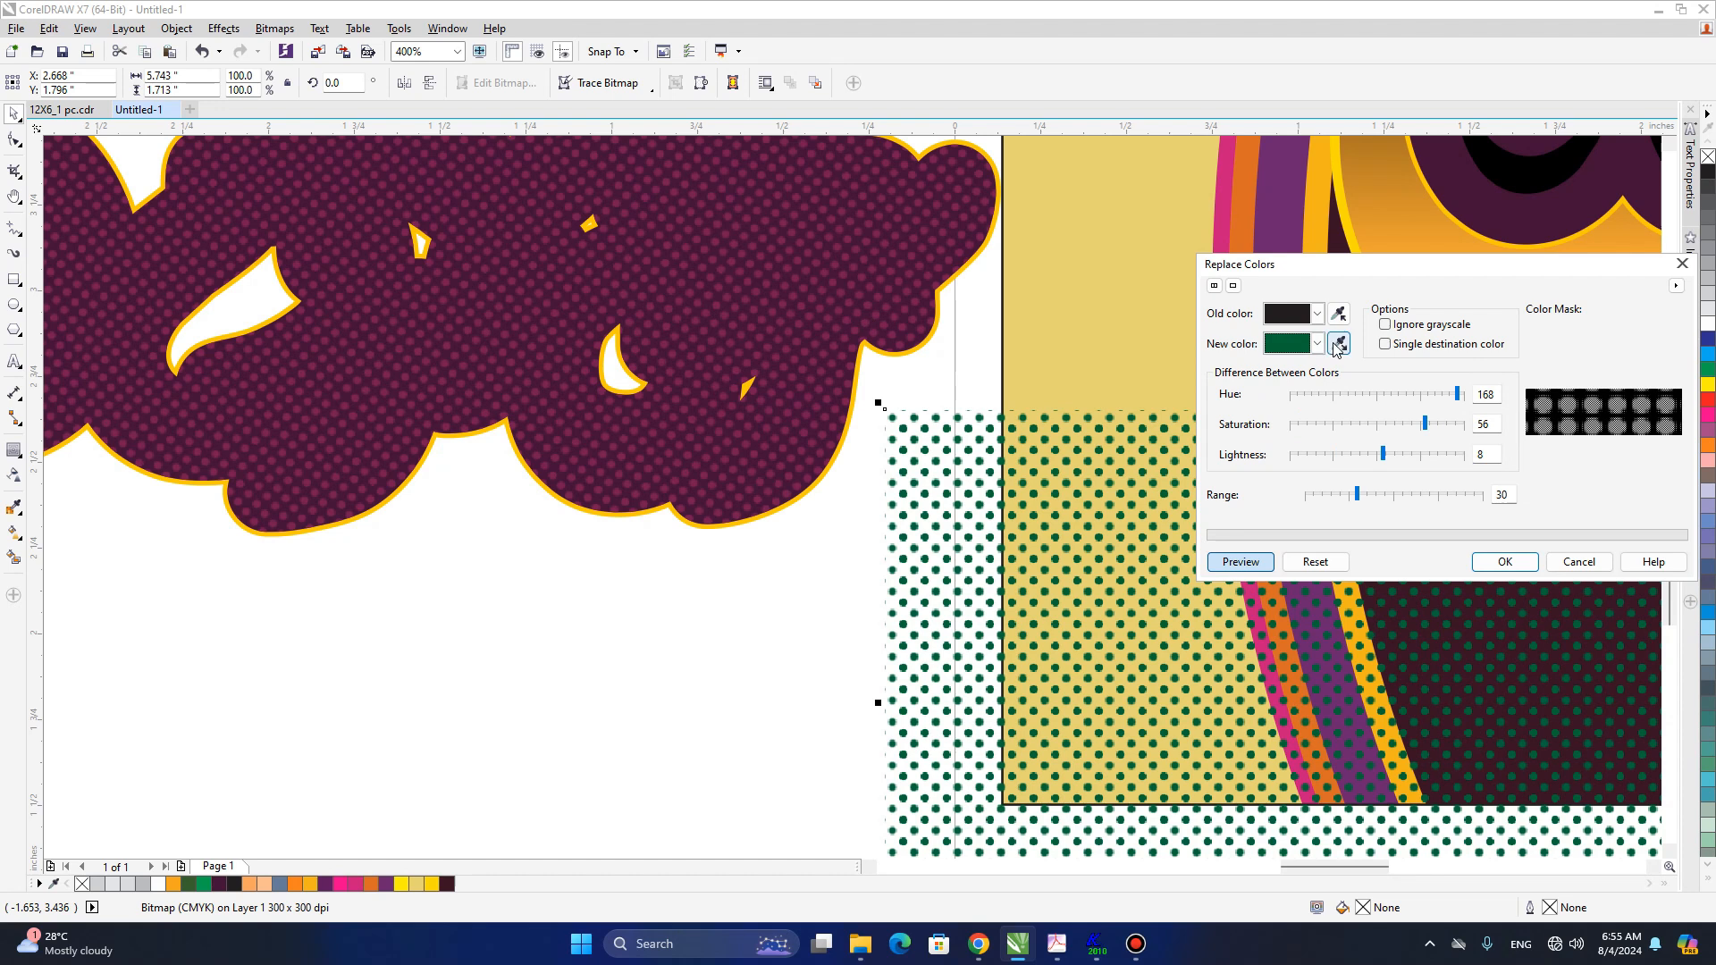
click(1318, 344)
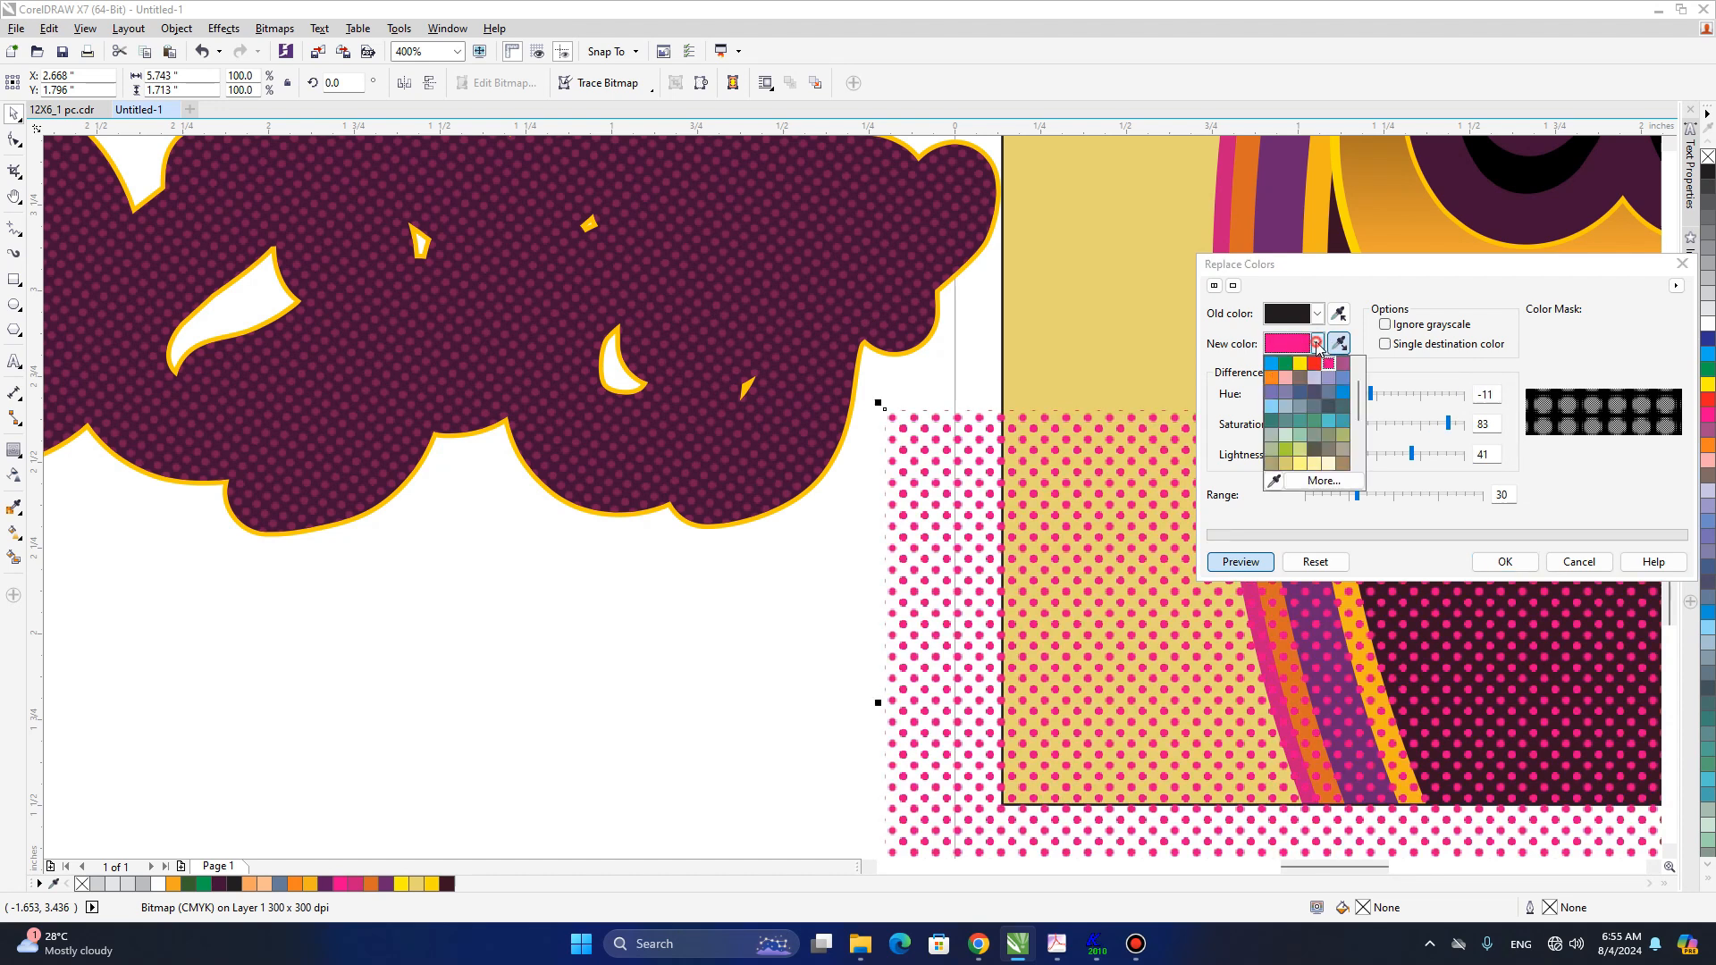
click(1311, 484)
click(914, 487)
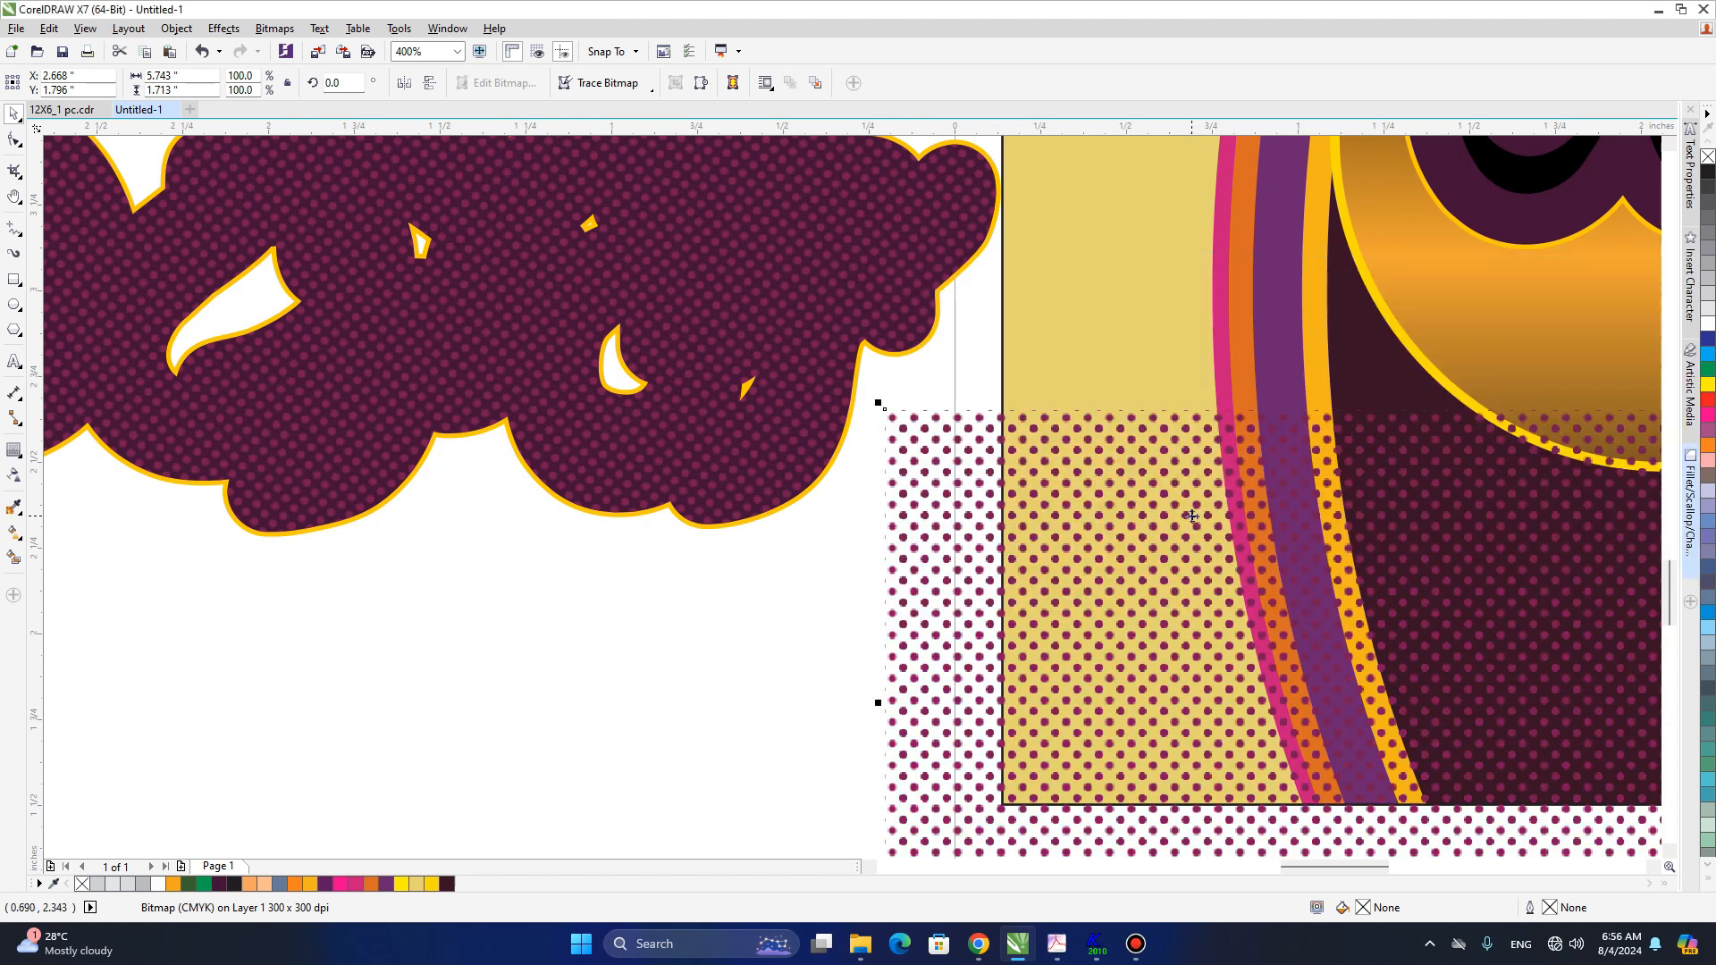
- Move the halftone bitmap over the new banner's calligraphy and PowerClip it inside the maroon contour
key(h)
scroll(1251, 460, down, 3)
drag(1291, 448, 513, 579)
key(space)
drag(849, 273, 849, 268)
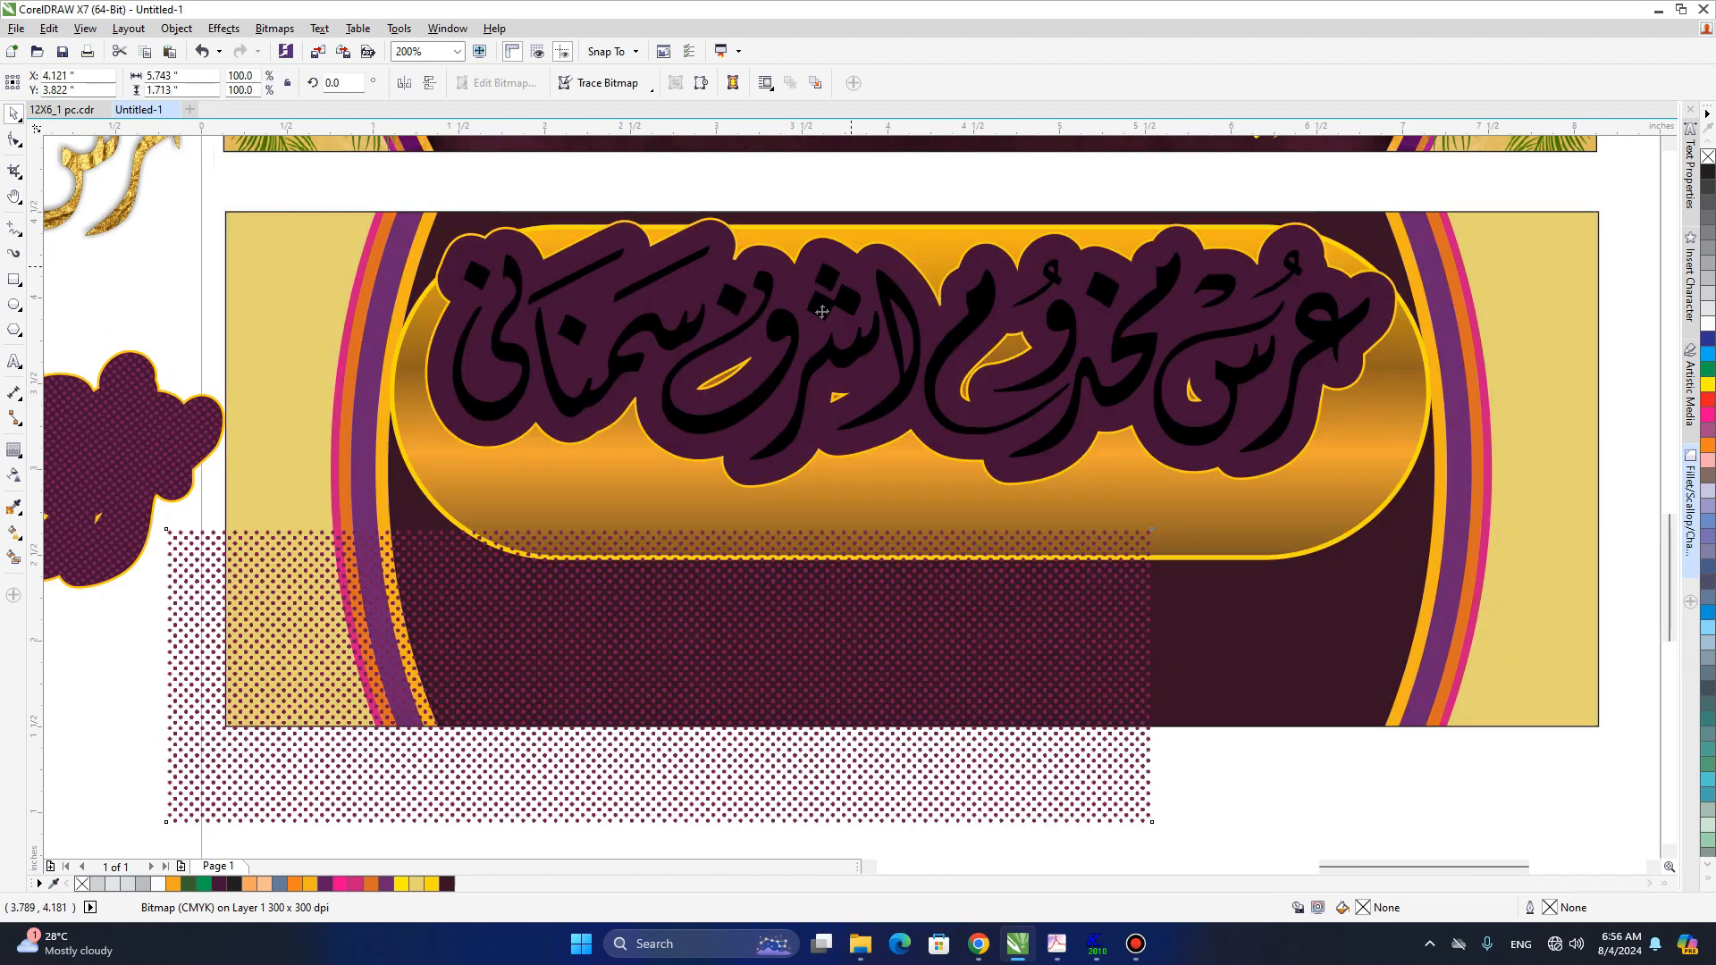
key(w)
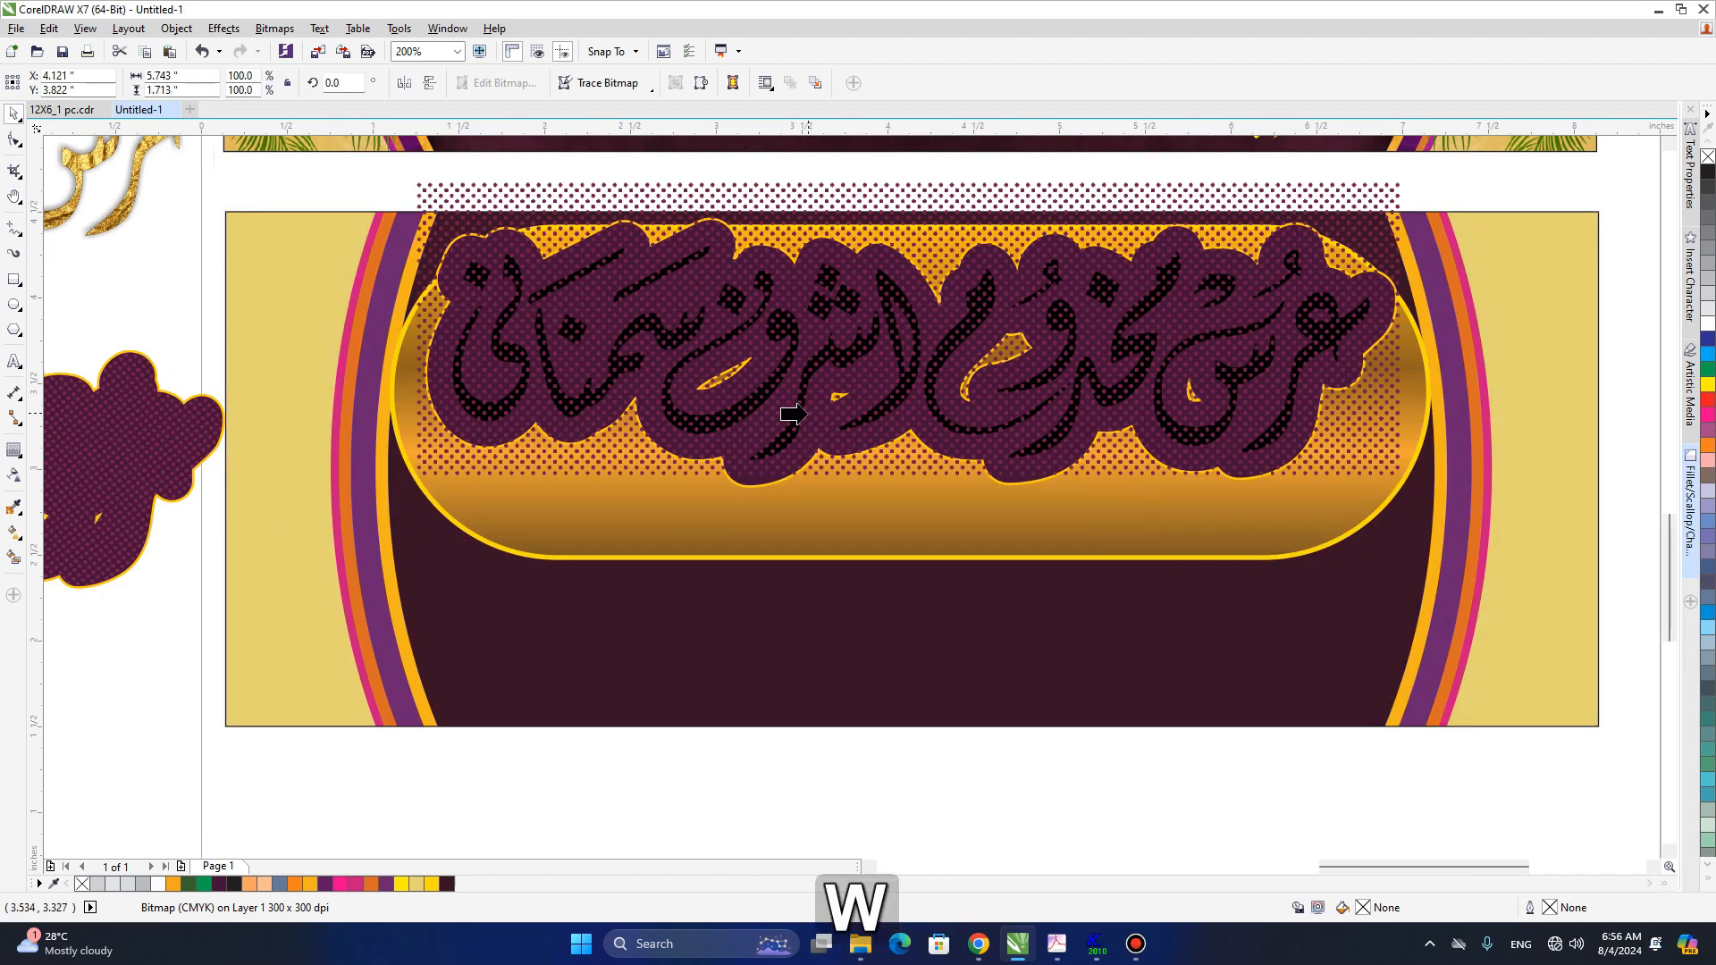
click(758, 481)
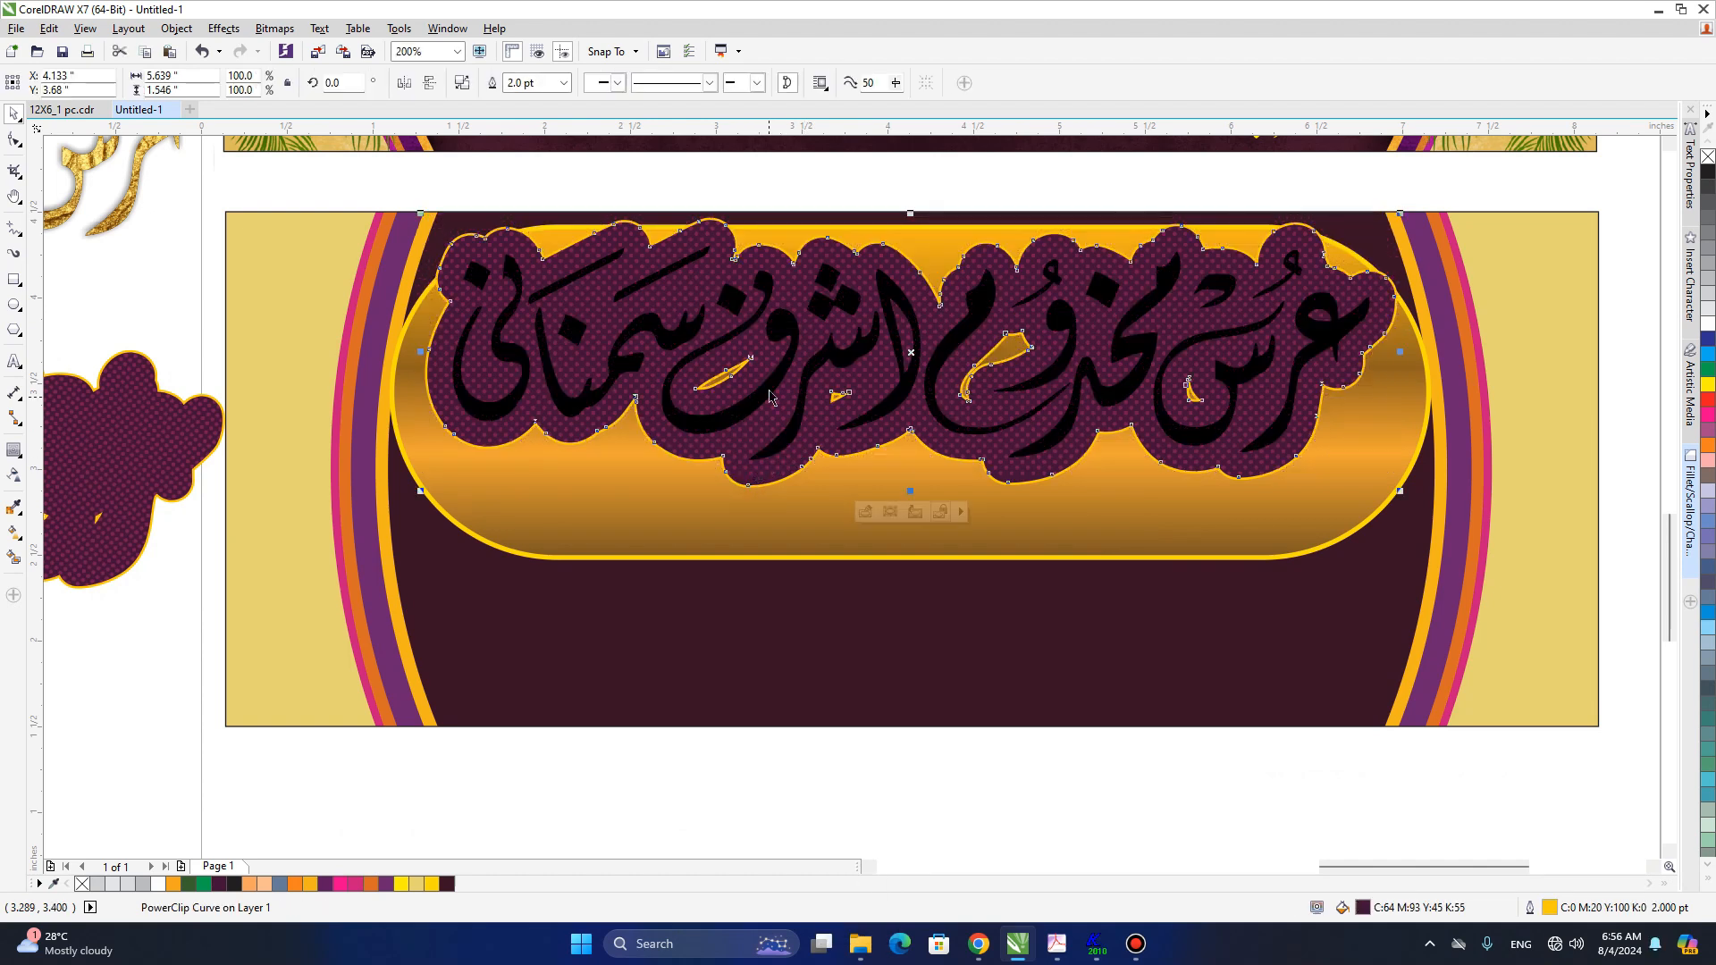
- Copy the gold-textured calligraphy from the reference banner to the area at the new banner's lower edge
key(h)
drag(766, 411, 931, 473)
key(space)
click(730, 457)
key(h)
scroll(956, 429, down, 3)
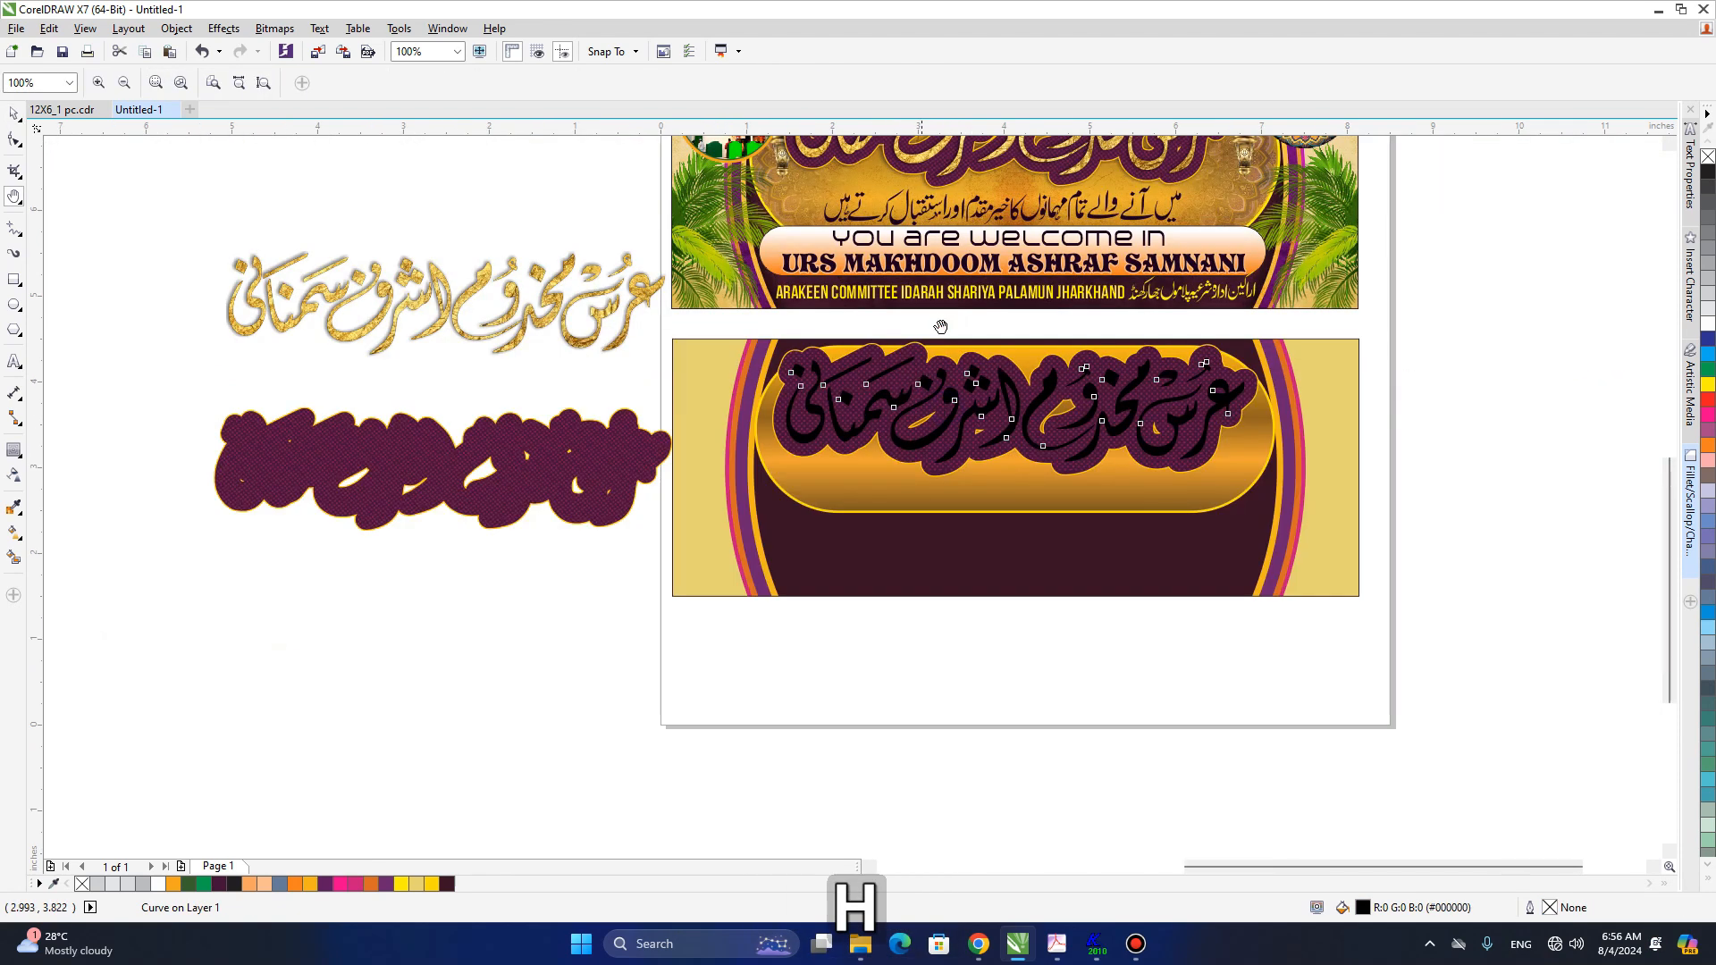
scroll(957, 387, up, 5)
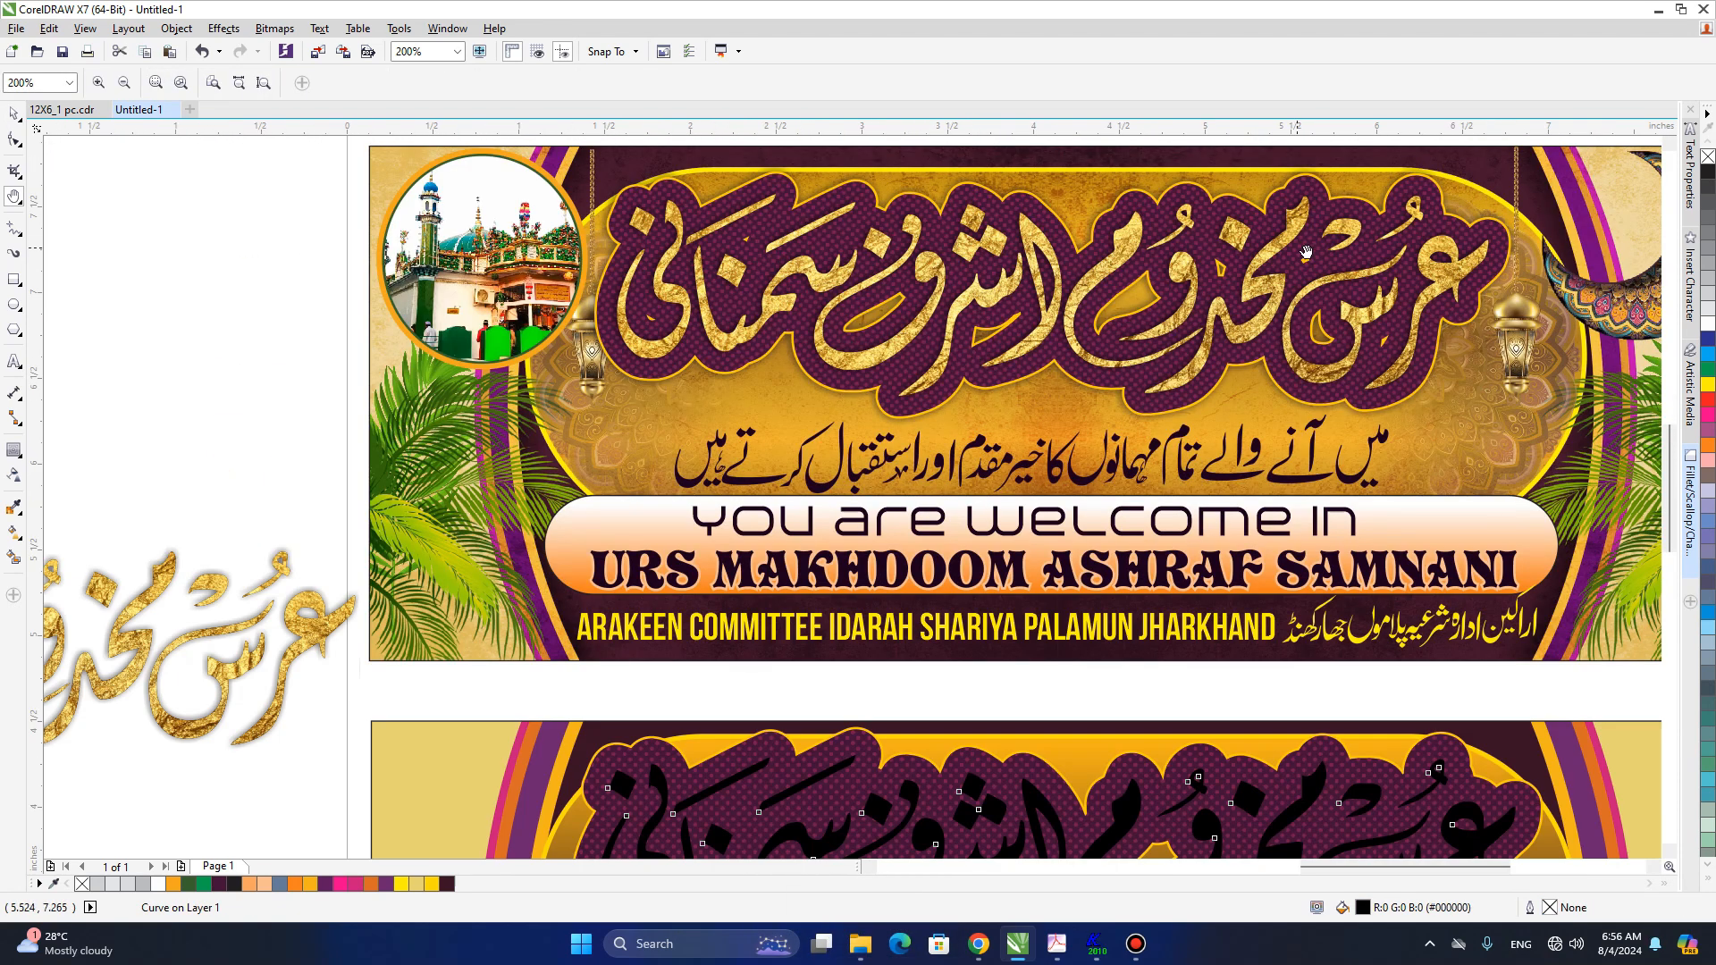
scroll(1162, 342, down, 2)
key(space)
click(1043, 206)
drag(1044, 206, 813, 680)
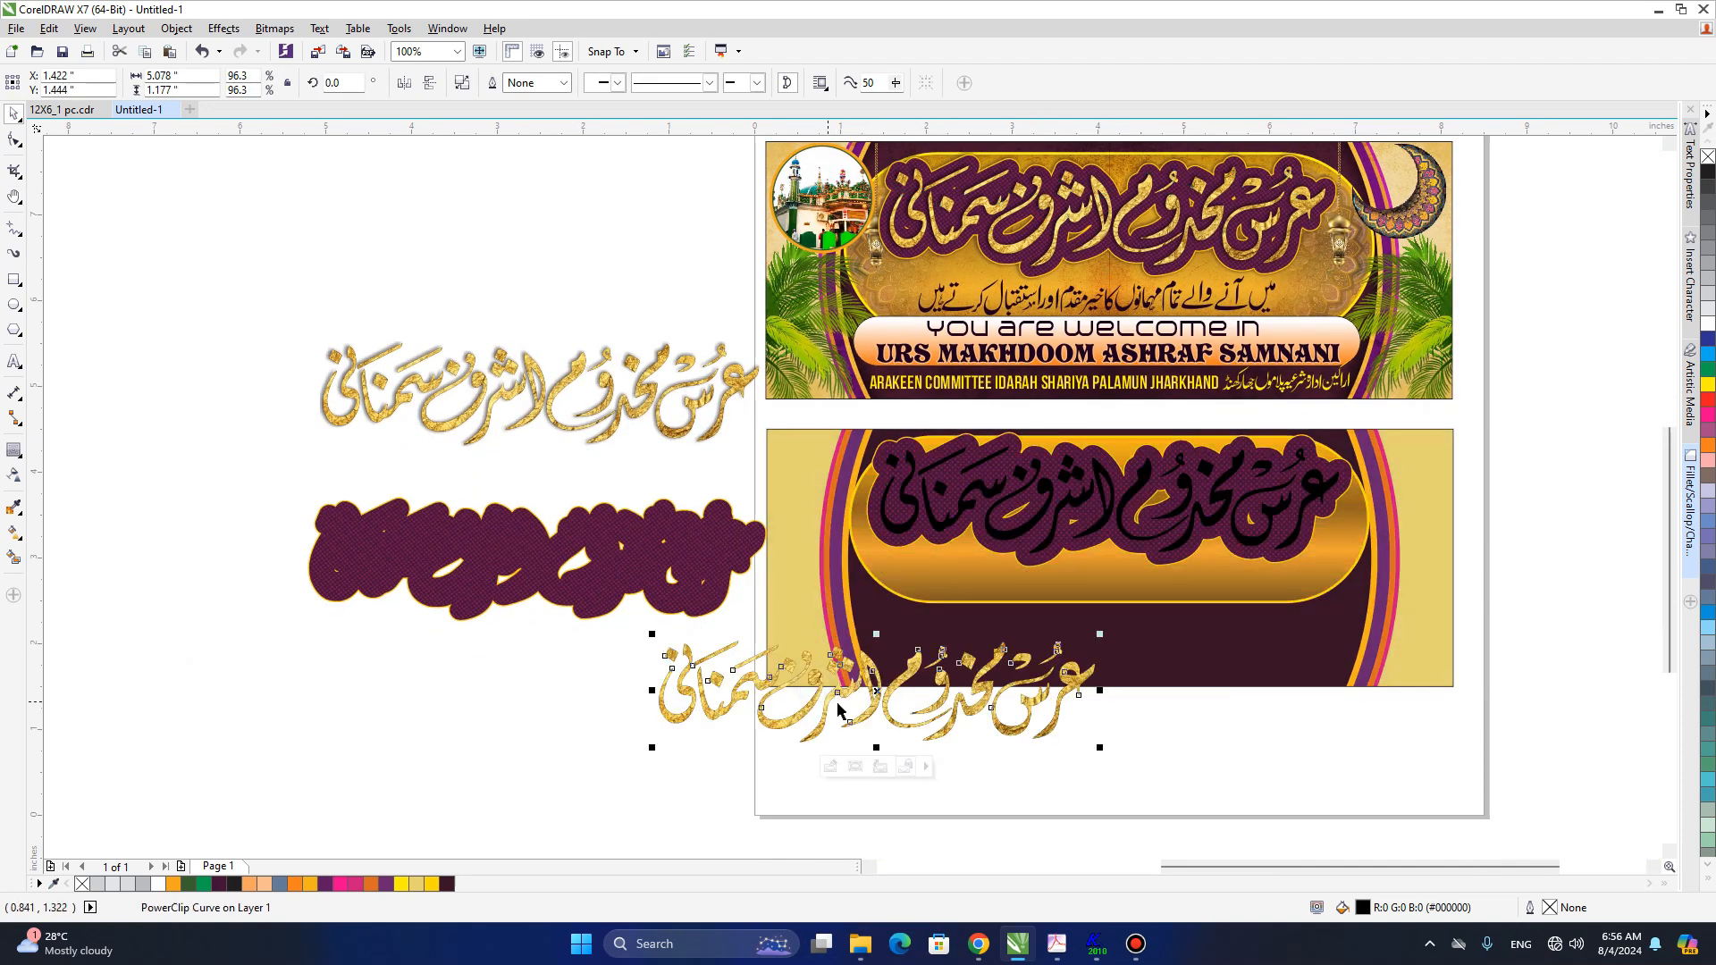
- Extract the gold foil image from the copied calligraphy's PowerClip and delete the emptied lettering curve
click(880, 770)
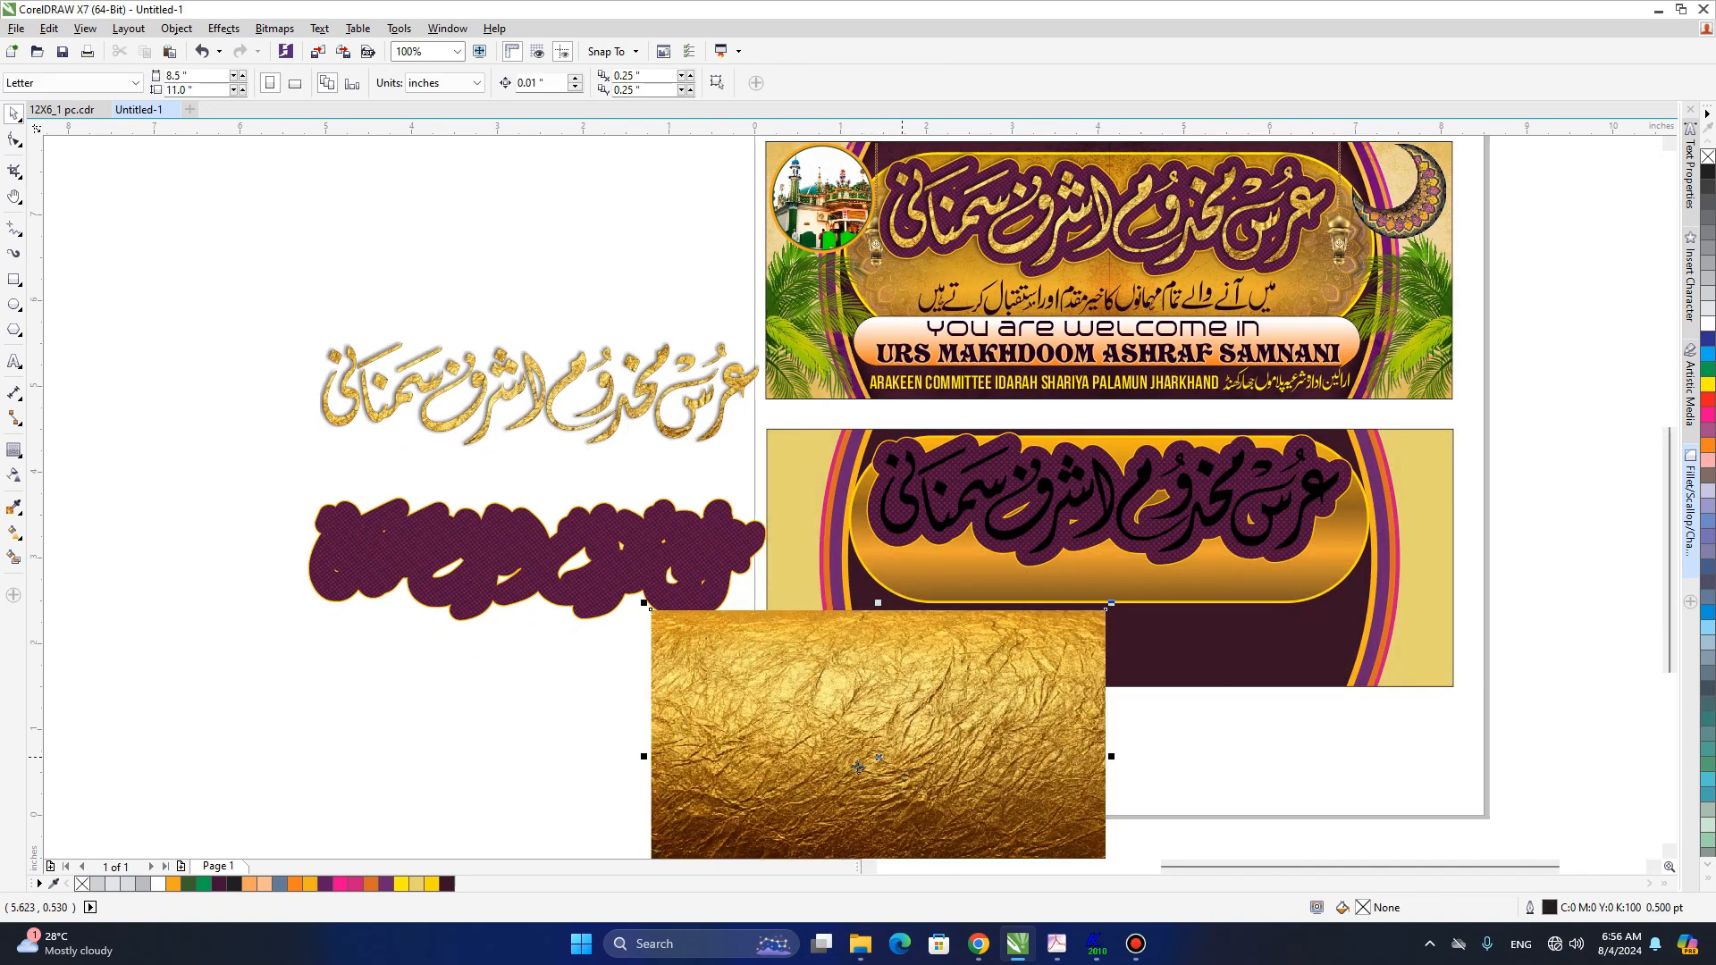
drag(857, 767, 1251, 706)
click(867, 719)
key(Delete)
- Place the gold foil image over the new banner, send it to the back and PowerClip it inside the black calligraphy
drag(1158, 676, 1083, 496)
drag(1329, 544, 1351, 543)
key(shift+Page_Down)
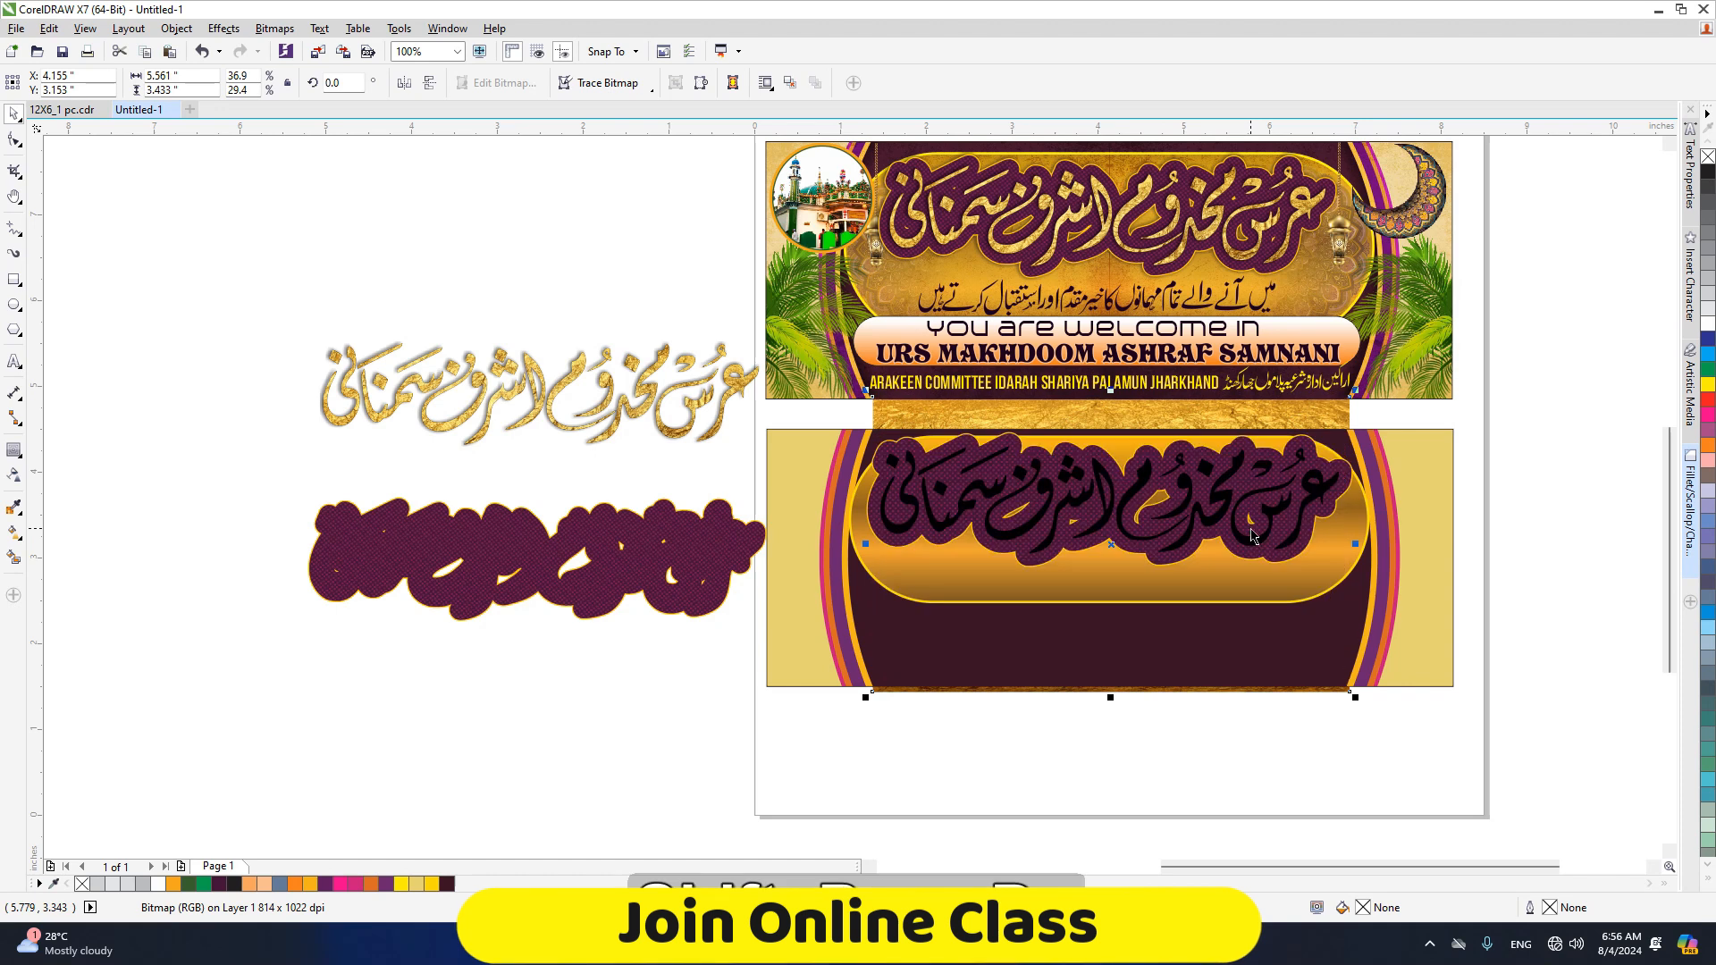
key(alt+c)
key(w)
key(p)
click(1152, 537)
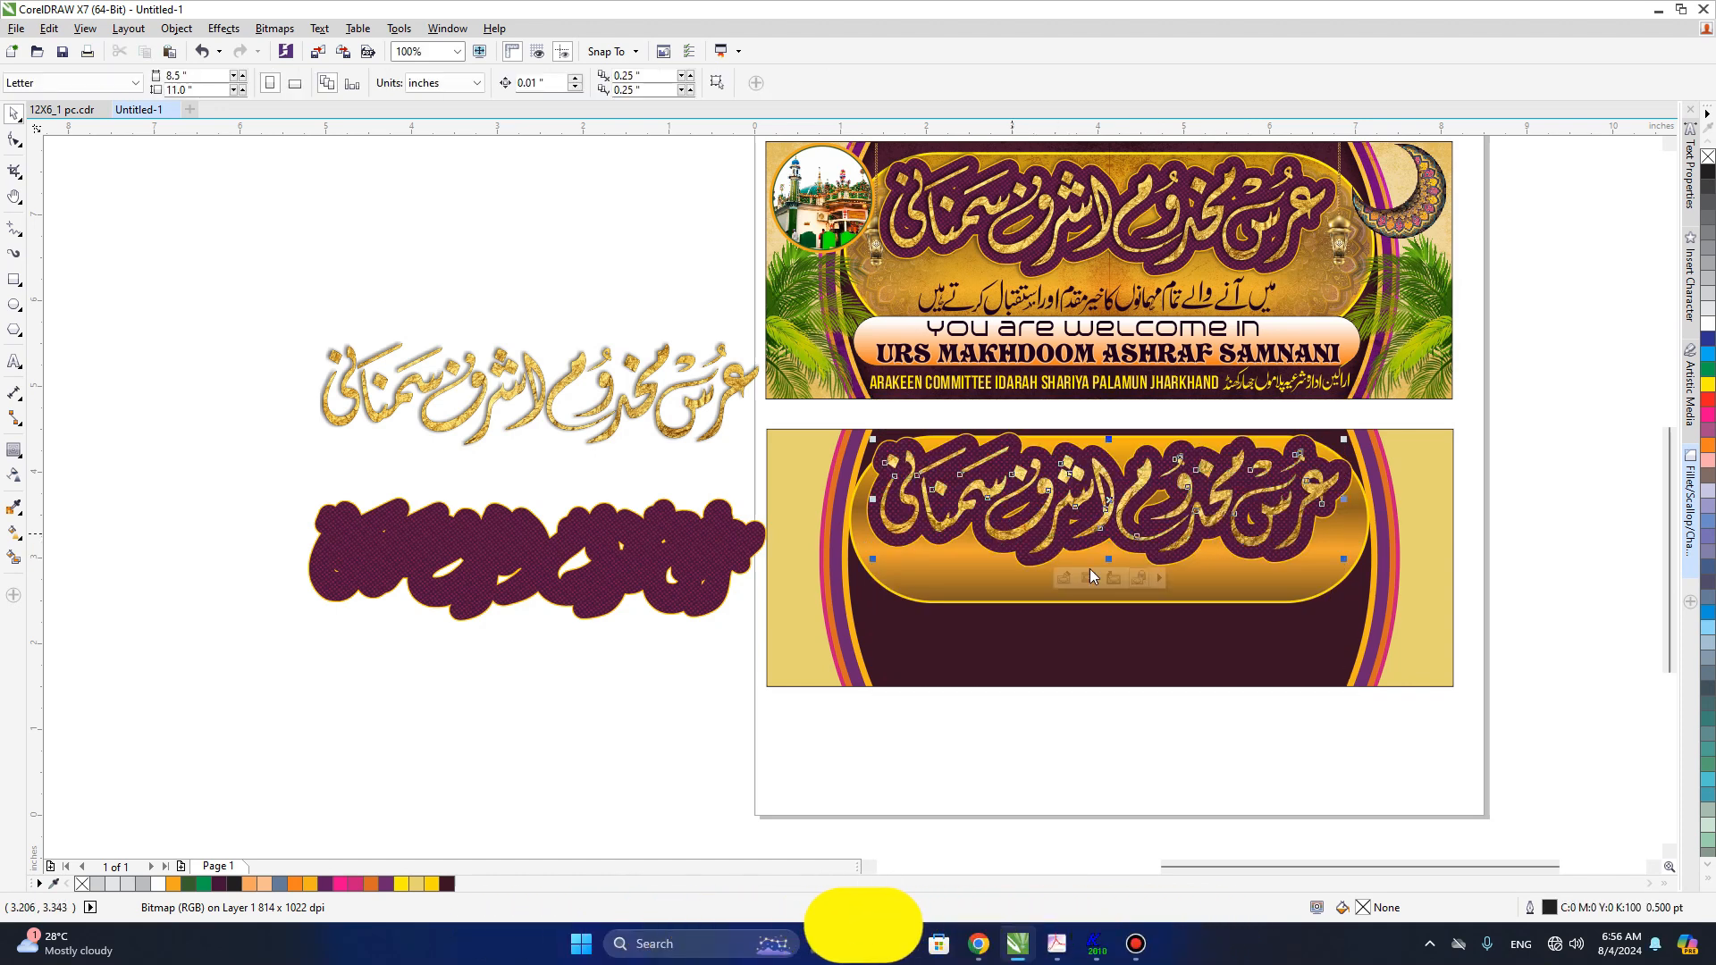
- Add a drop shadow to the new gold calligraphy using the Small Glow preset
key(h)
scroll(1017, 507, up, 1)
drag(1129, 569, 1030, 448)
key(space)
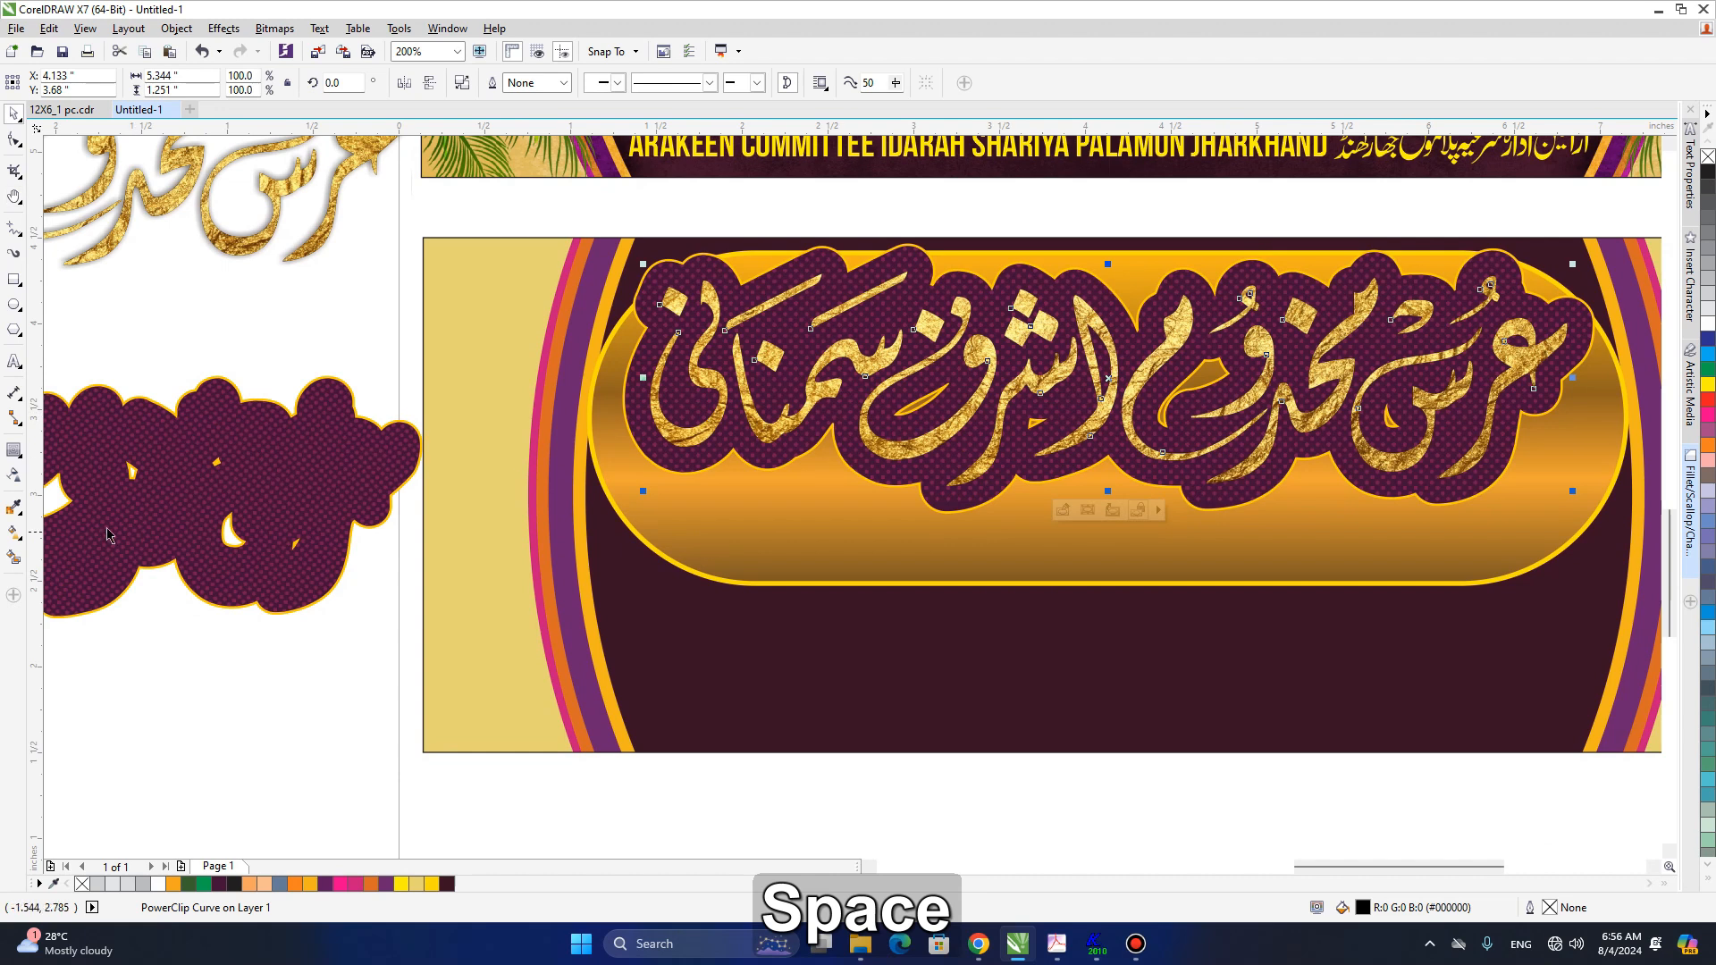
click(14, 460)
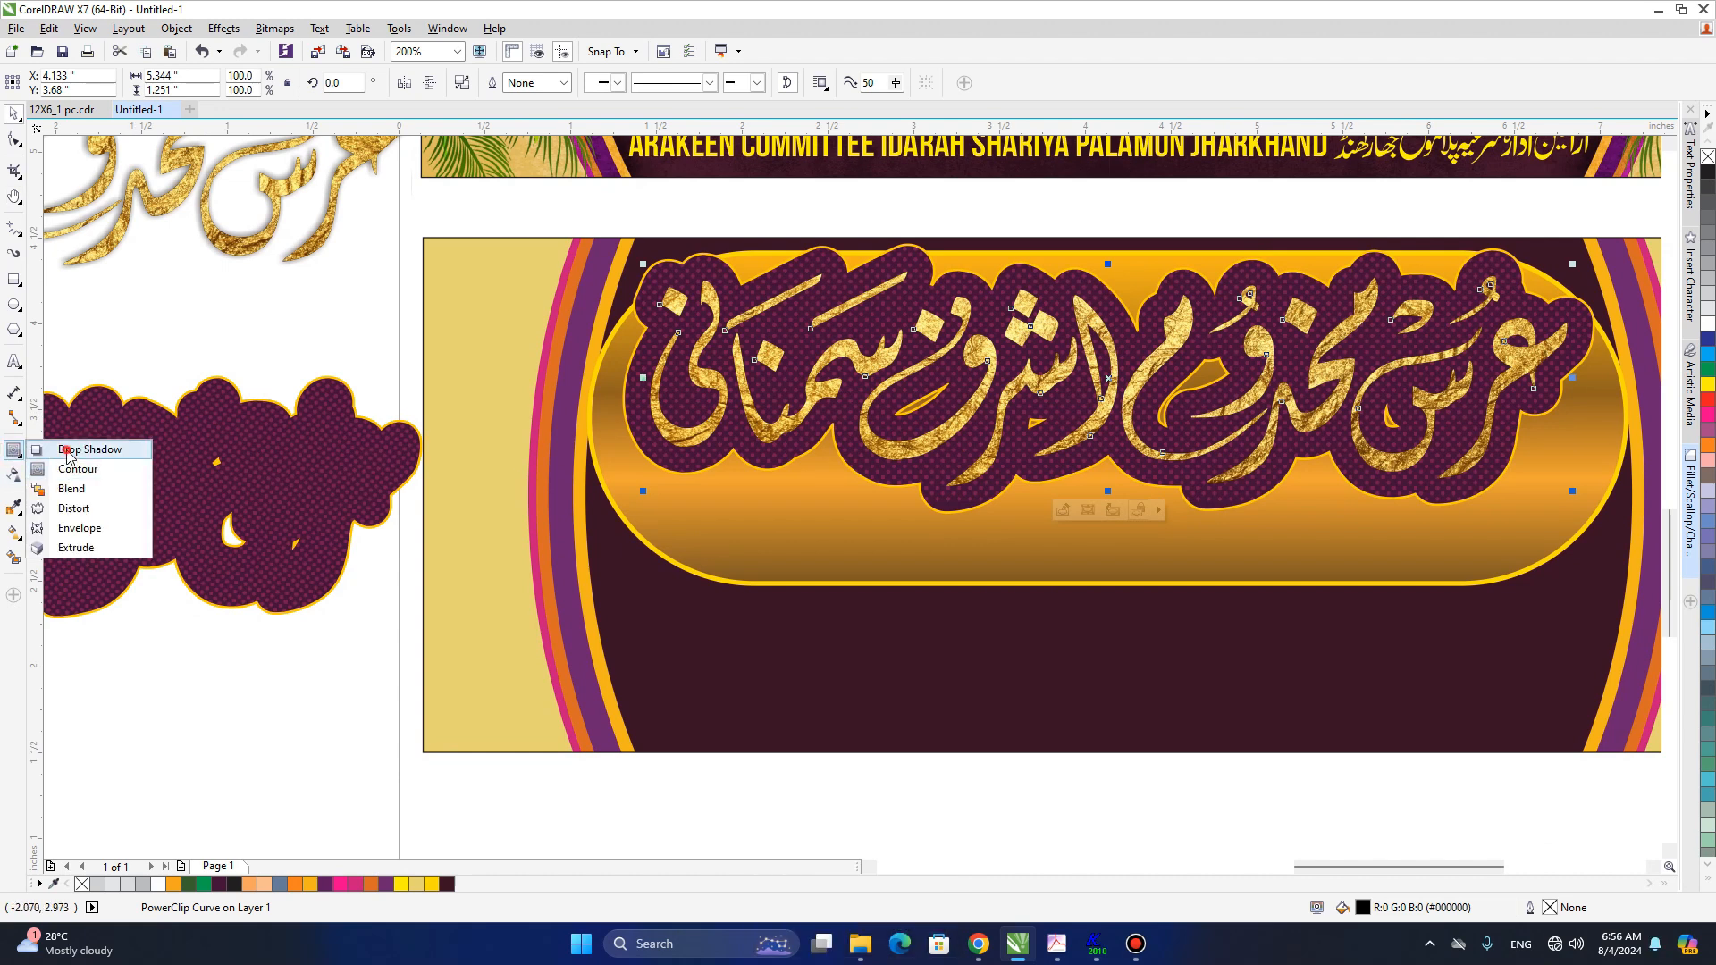
click(62, 448)
click(79, 82)
click(40, 205)
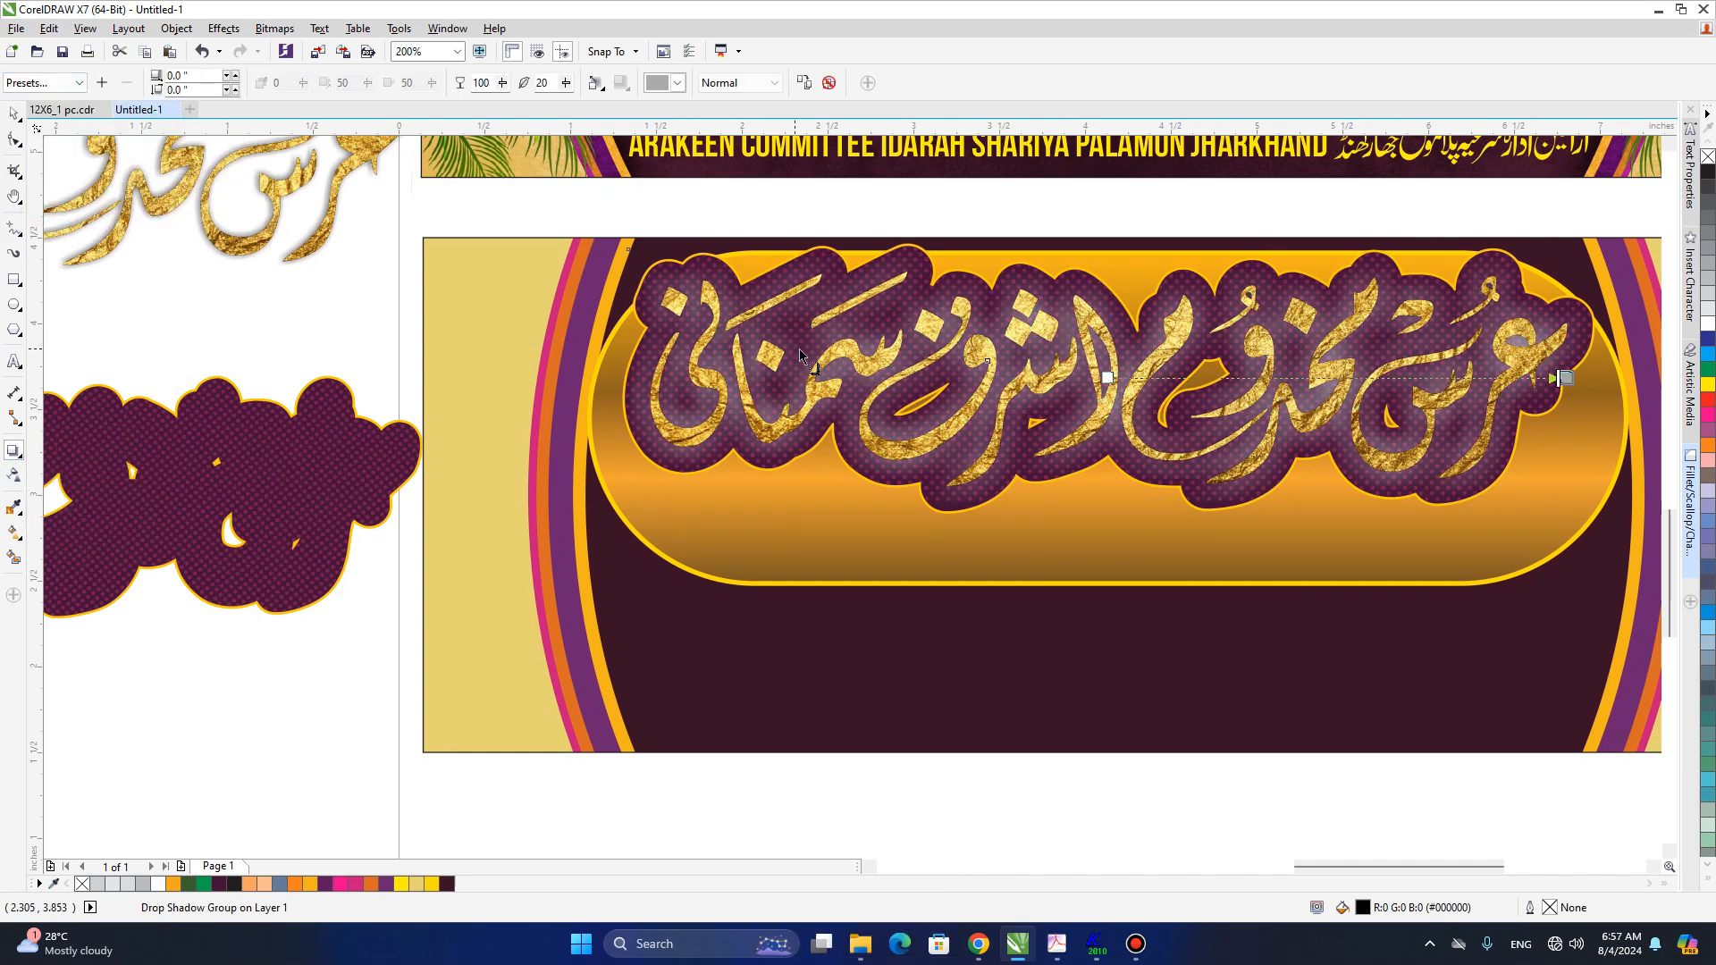
- Set the calligraphy shadow's colour to black and its merge mode to Multiply
click(660, 84)
click(738, 104)
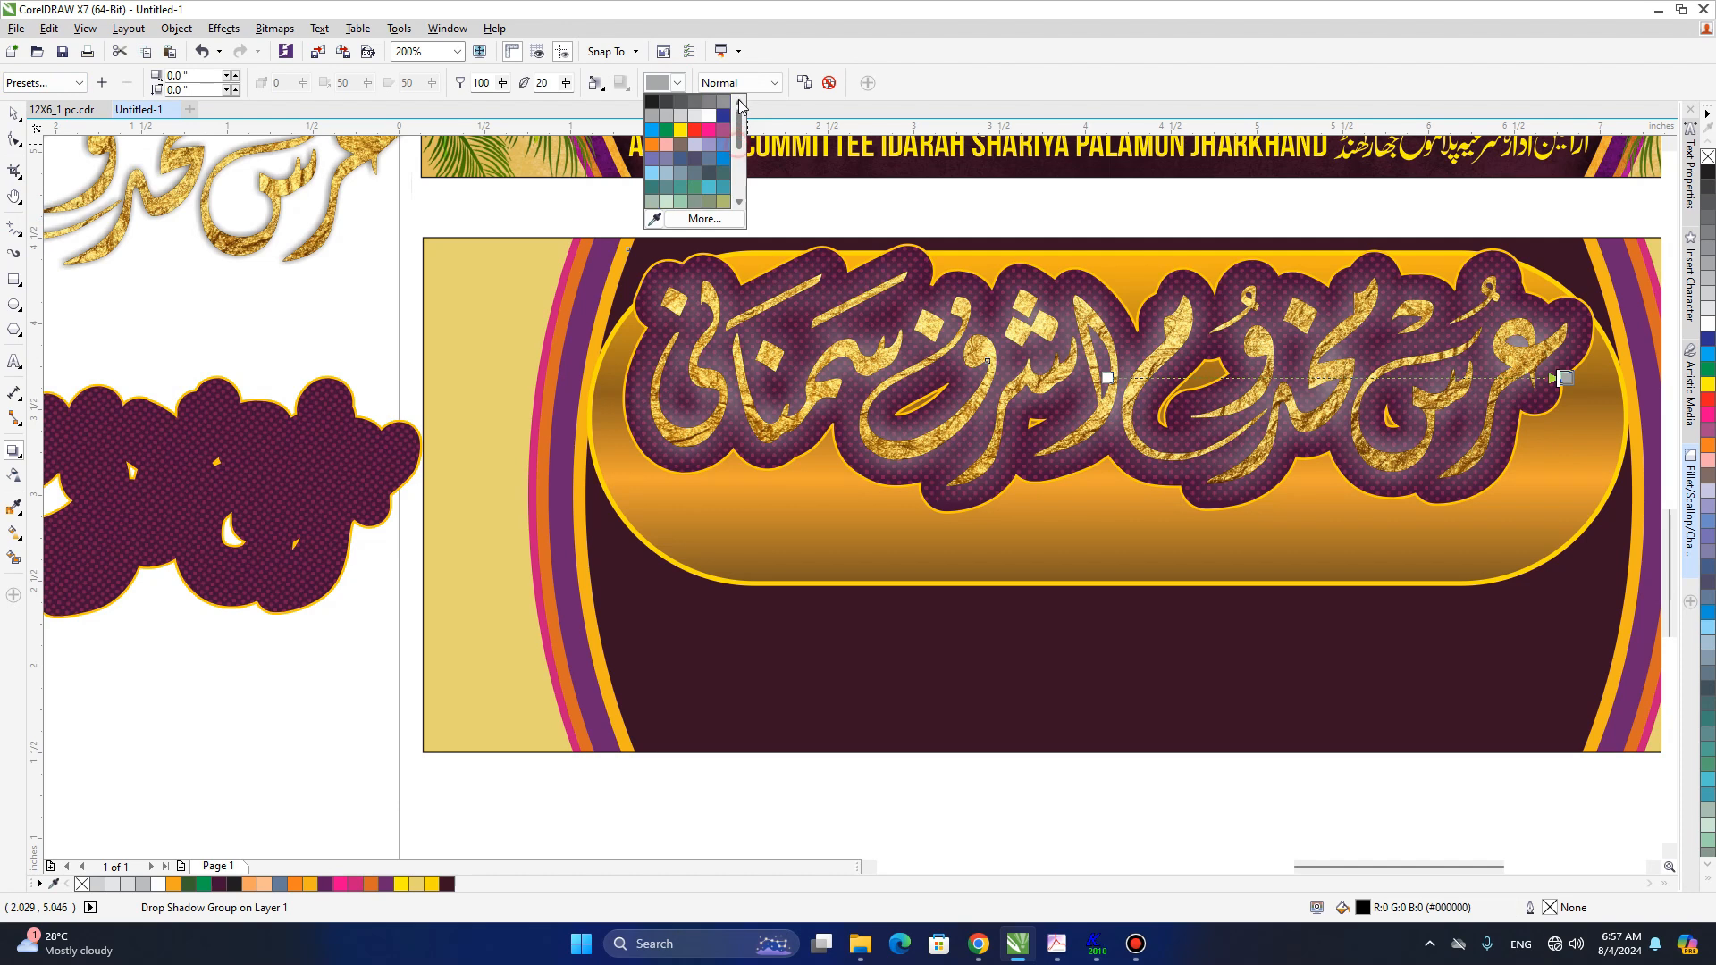
click(652, 104)
click(774, 83)
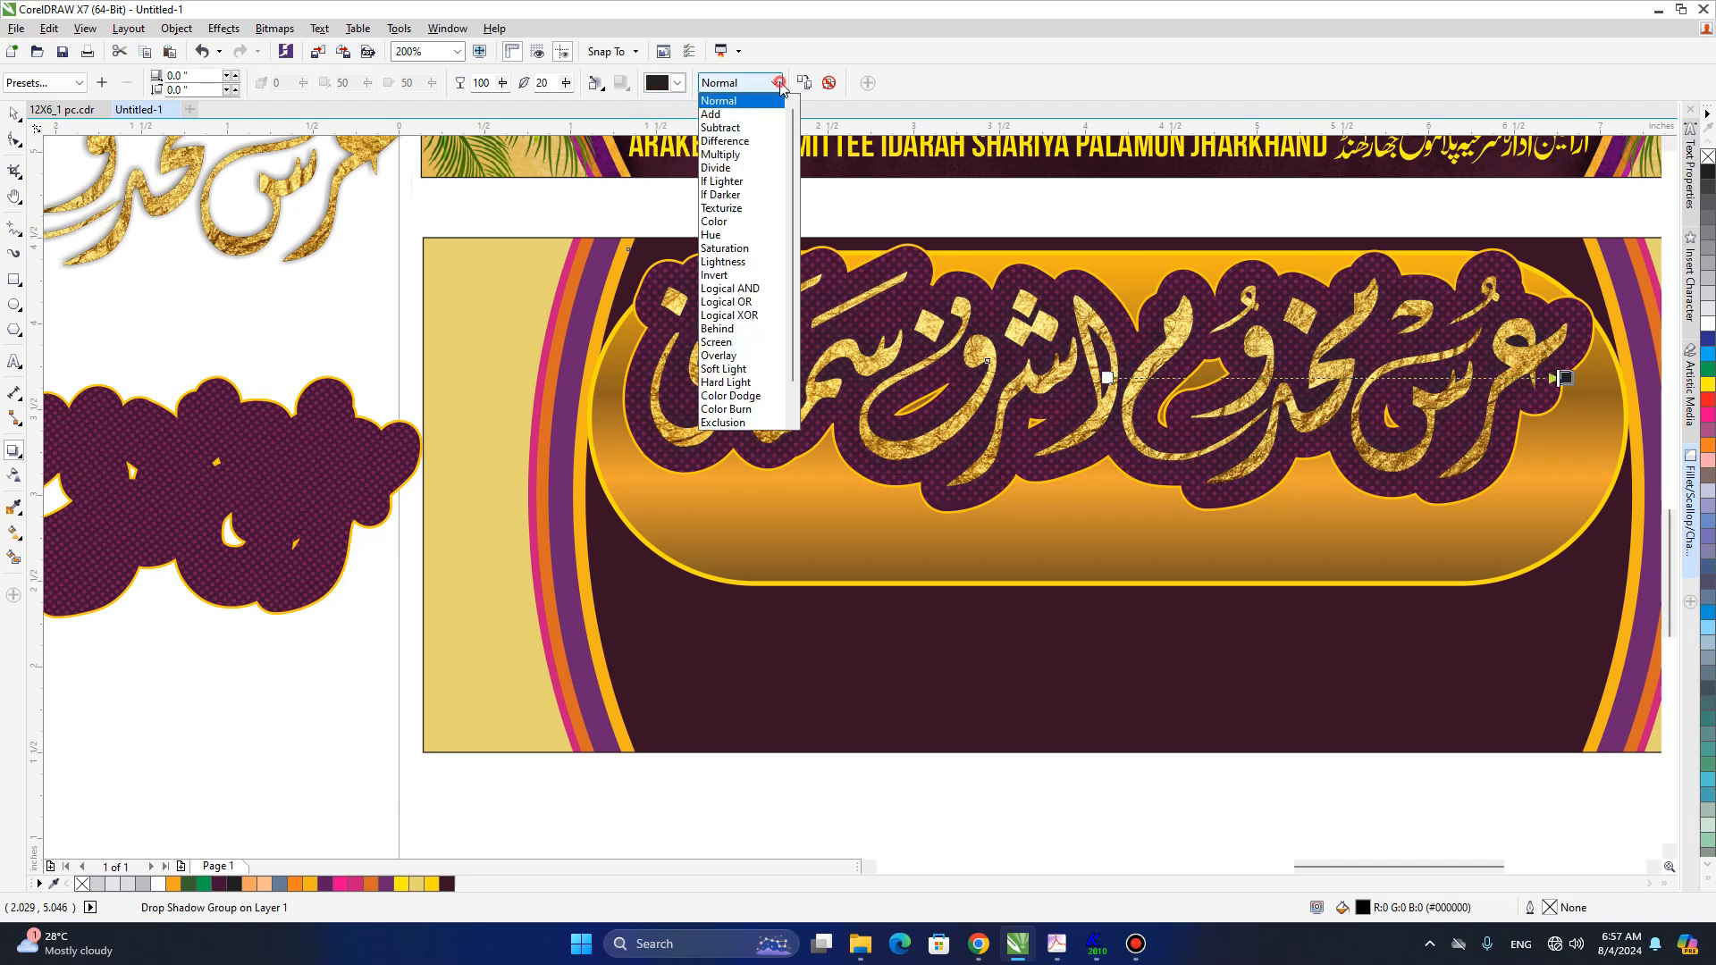
click(732, 155)
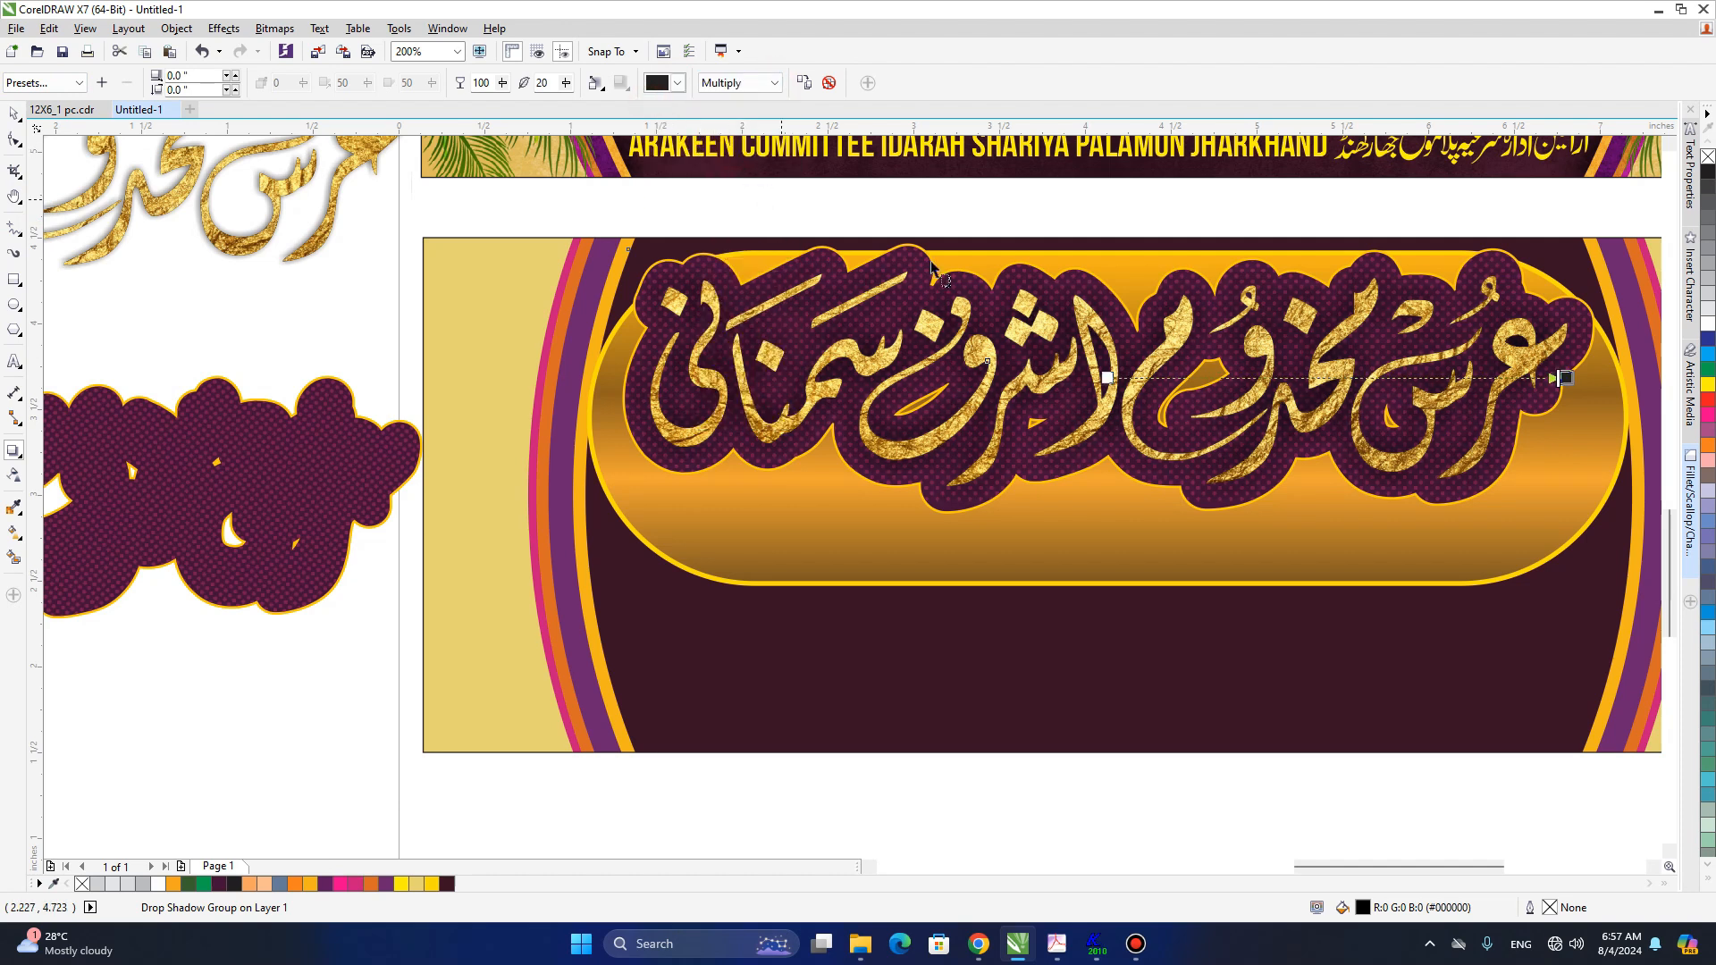
- Set the calligraphy shadow's opacity to 70 and its feathering to 10
double_click(489, 86)
text(70)
key(Return)
key(Tab)
text(10)
key(Return)
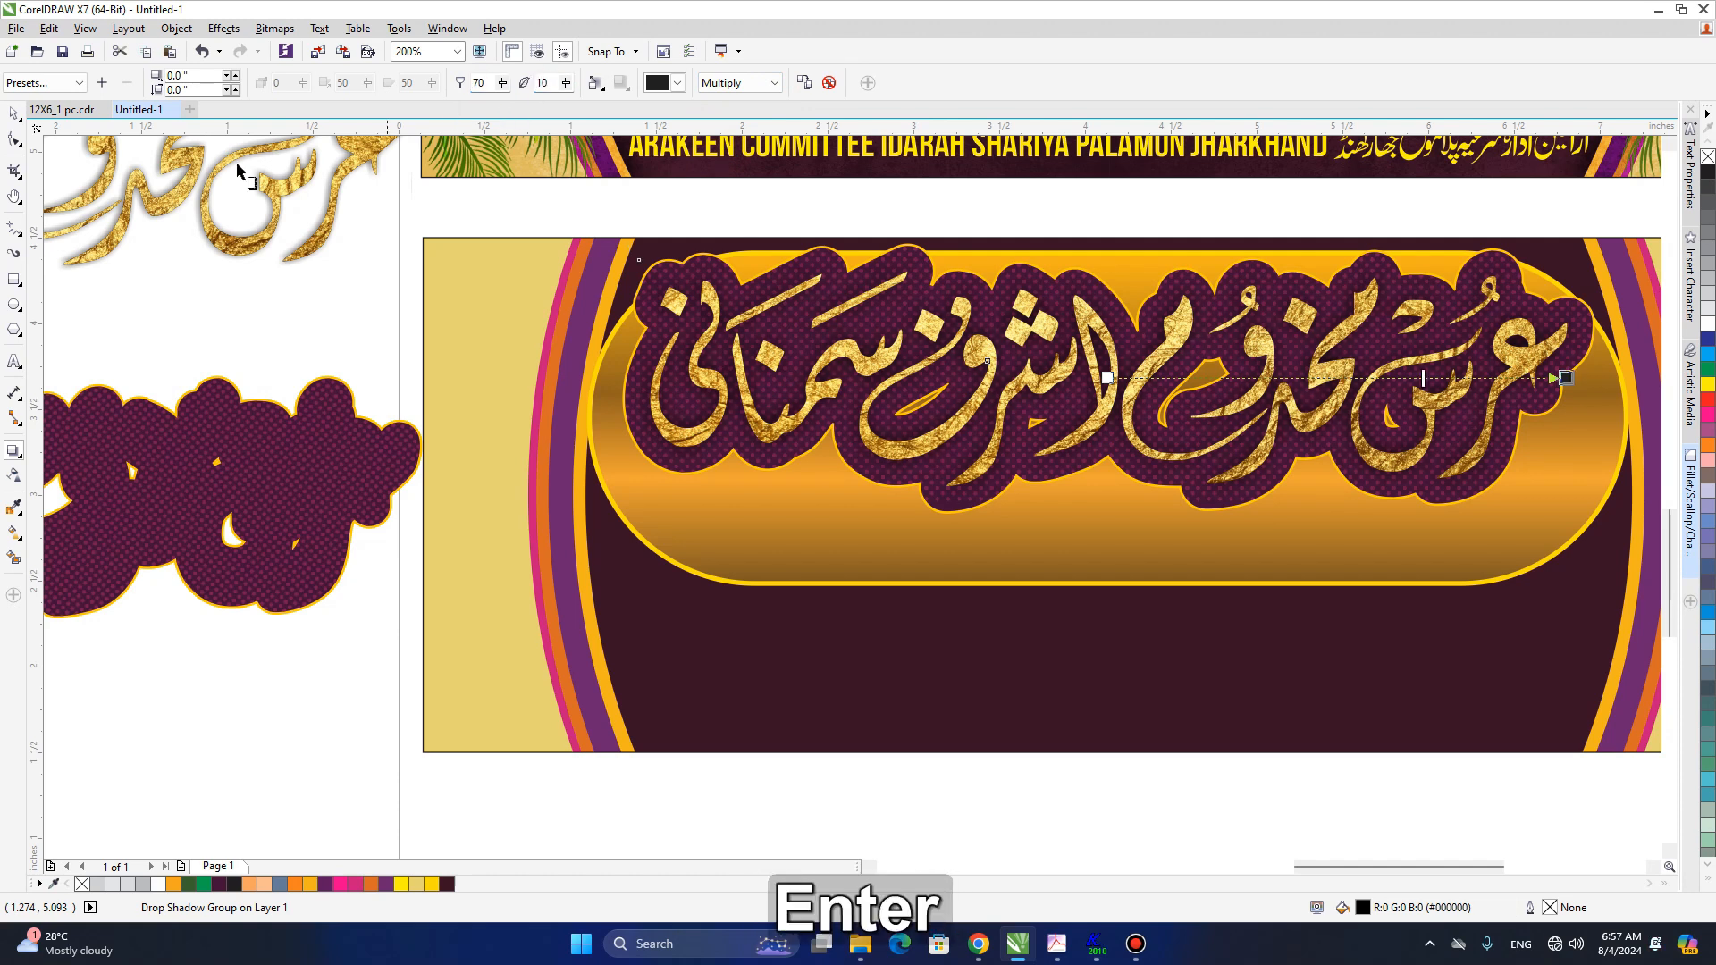
click(13, 114)
- Add a Small Glow drop shadow to the new banner's maroon dotted contour
key(h)
scroll(1132, 430, down, 2)
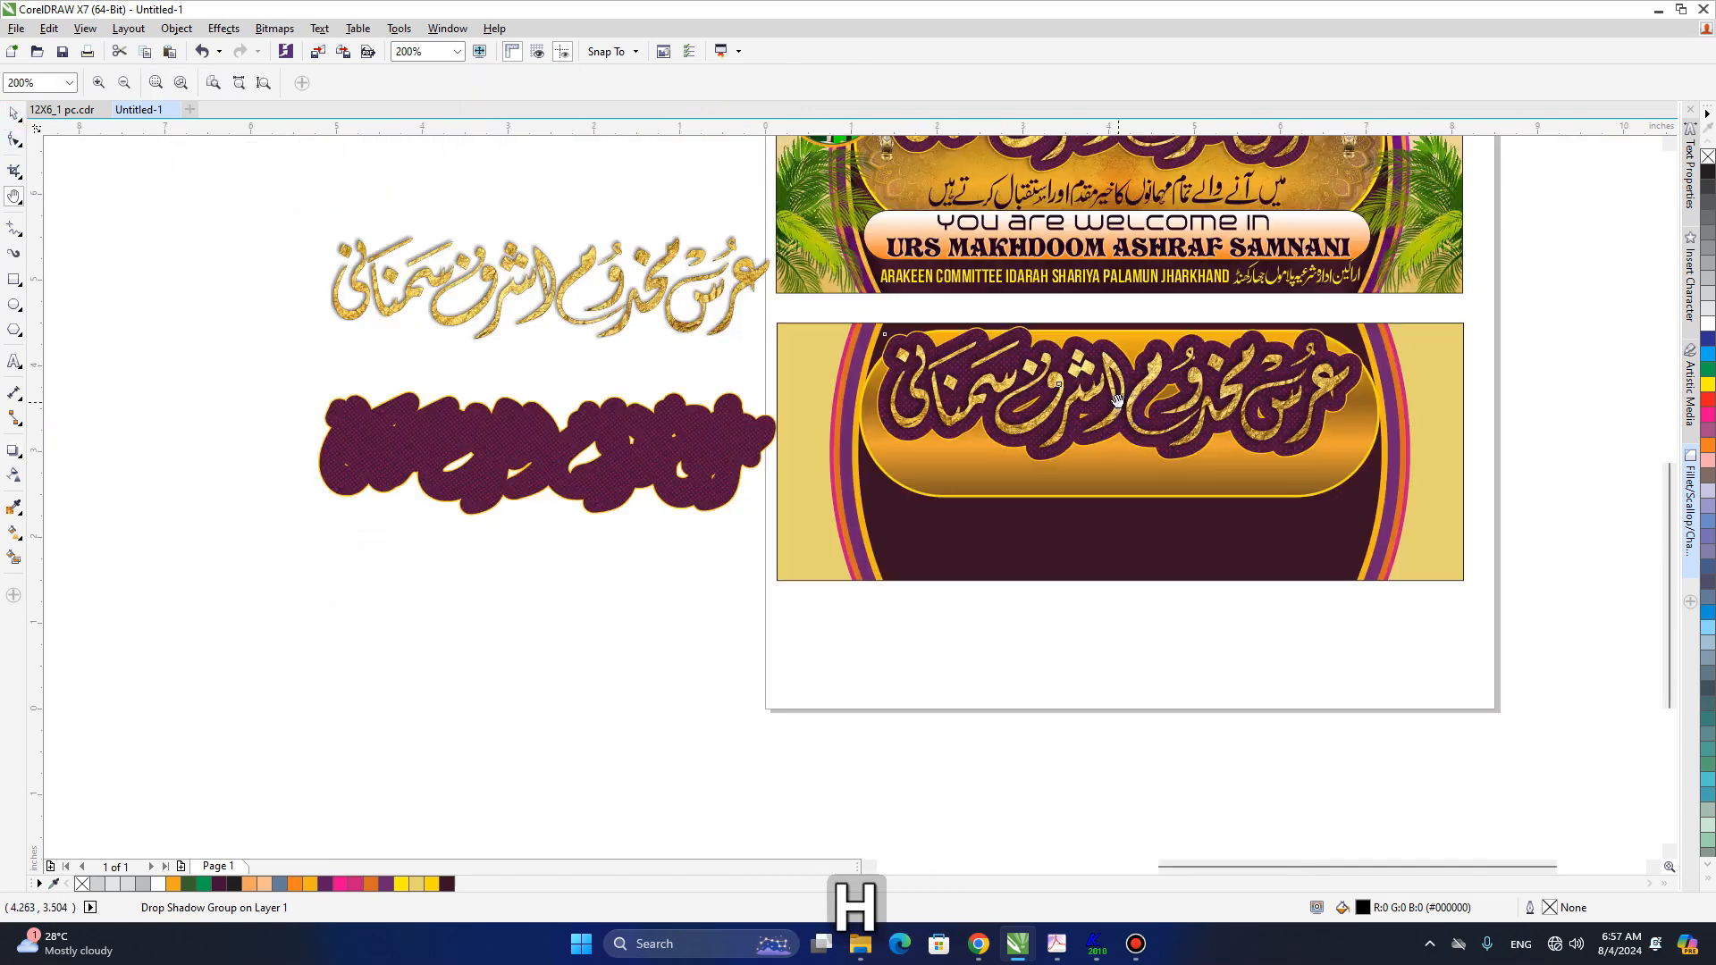
drag(1147, 391, 1047, 325)
key(space)
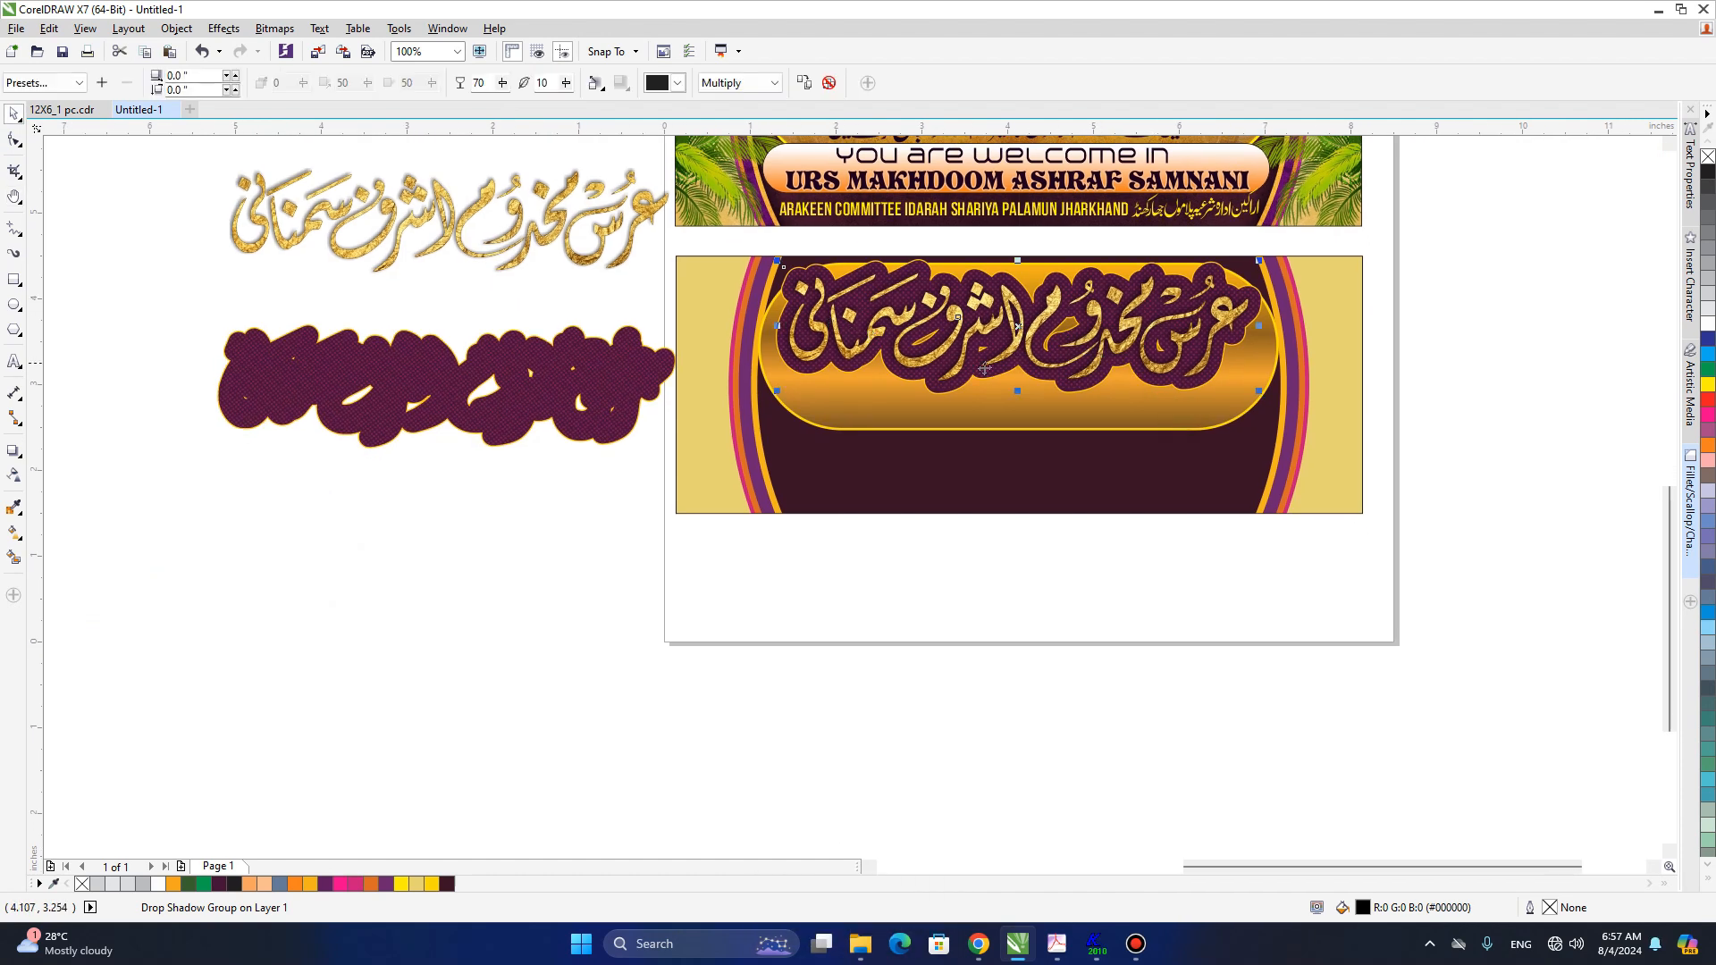
scroll(929, 386, up, 2)
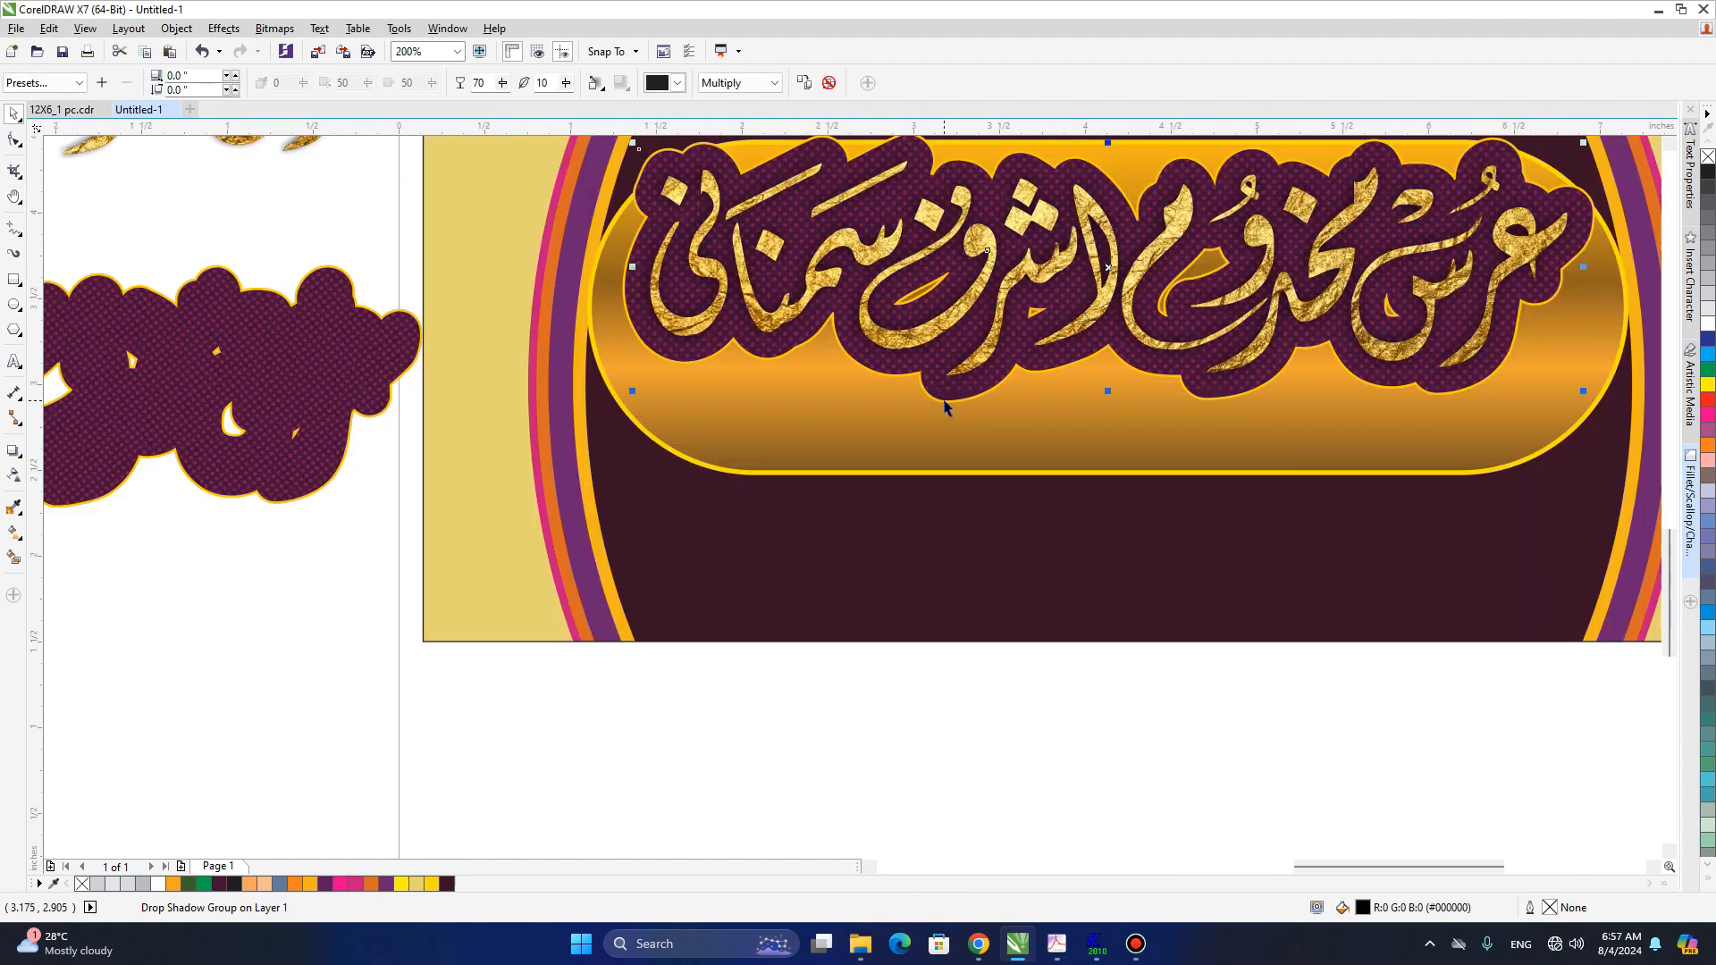
click(945, 403)
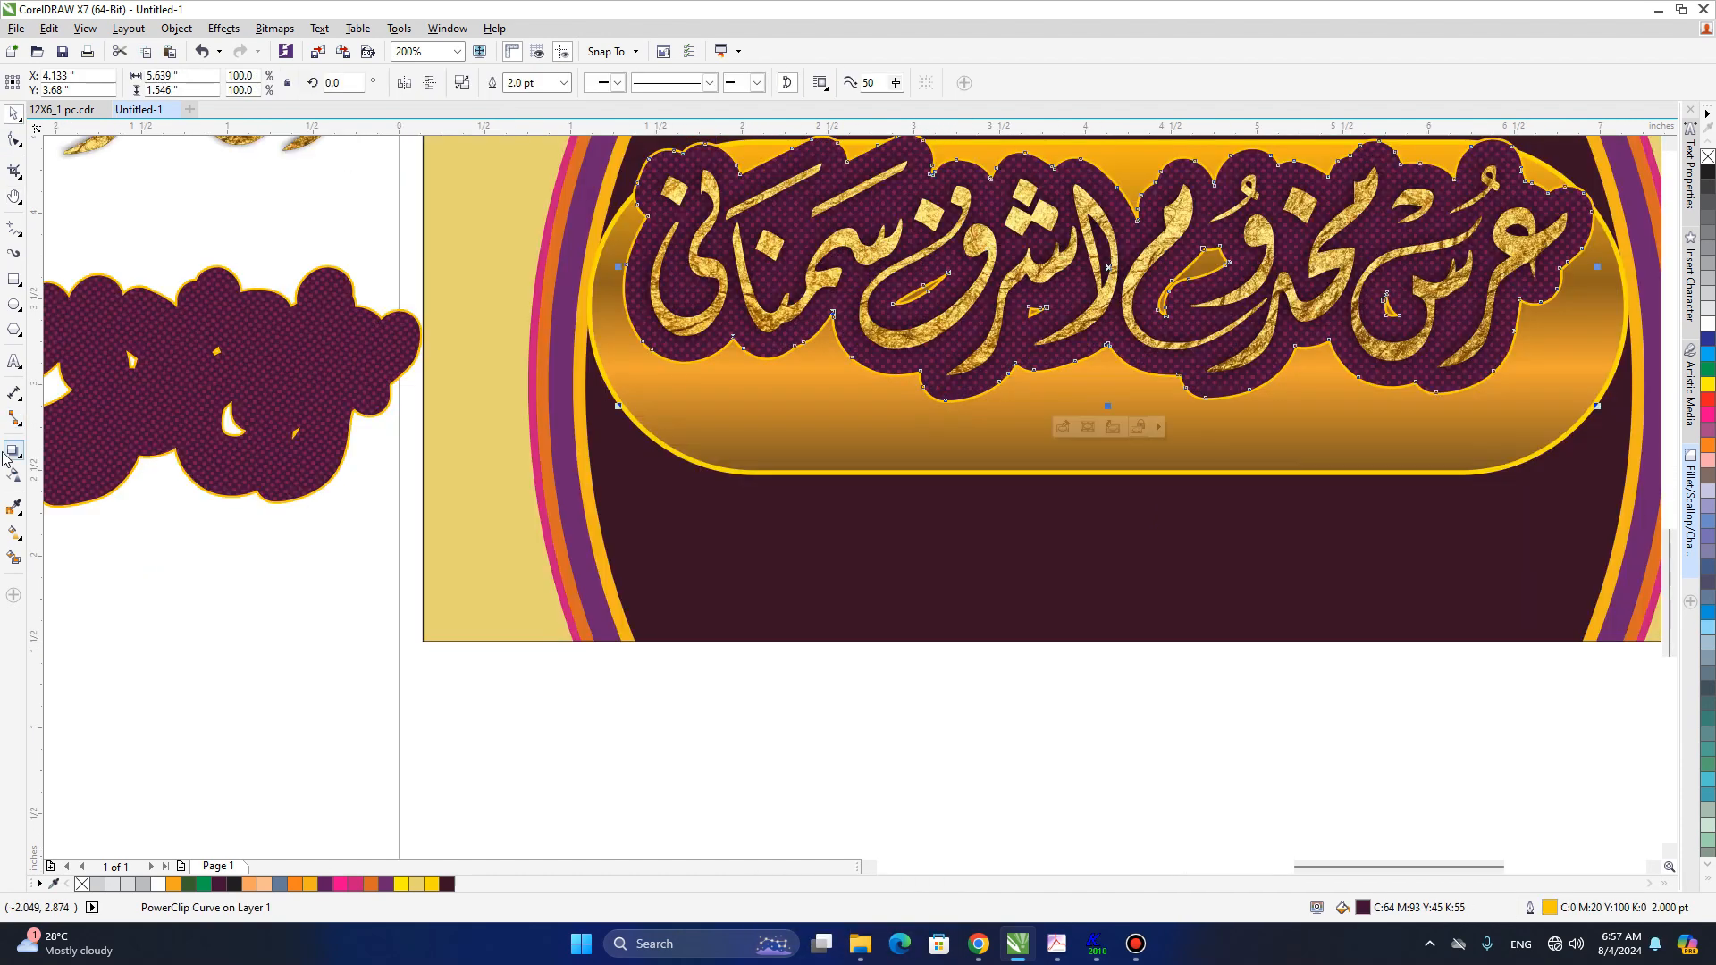
click(11, 452)
click(45, 82)
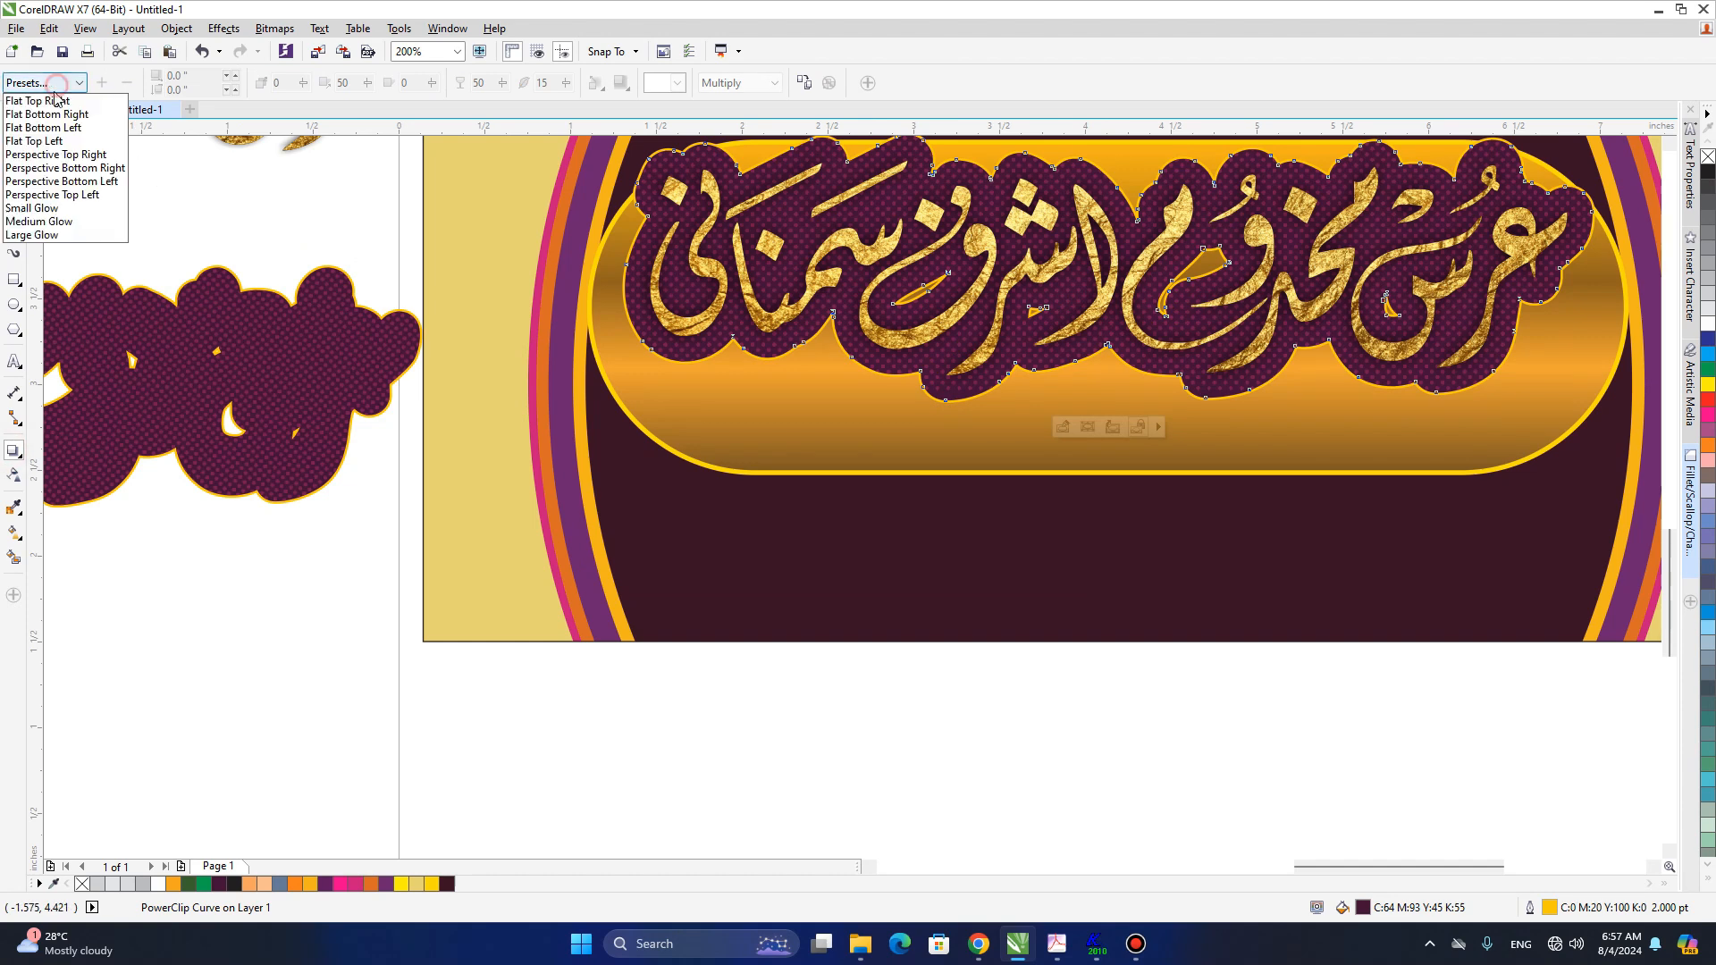
click(40, 214)
click(820, 293)
- Set the contour shadow's colour to black and its feathering to 10
click(676, 83)
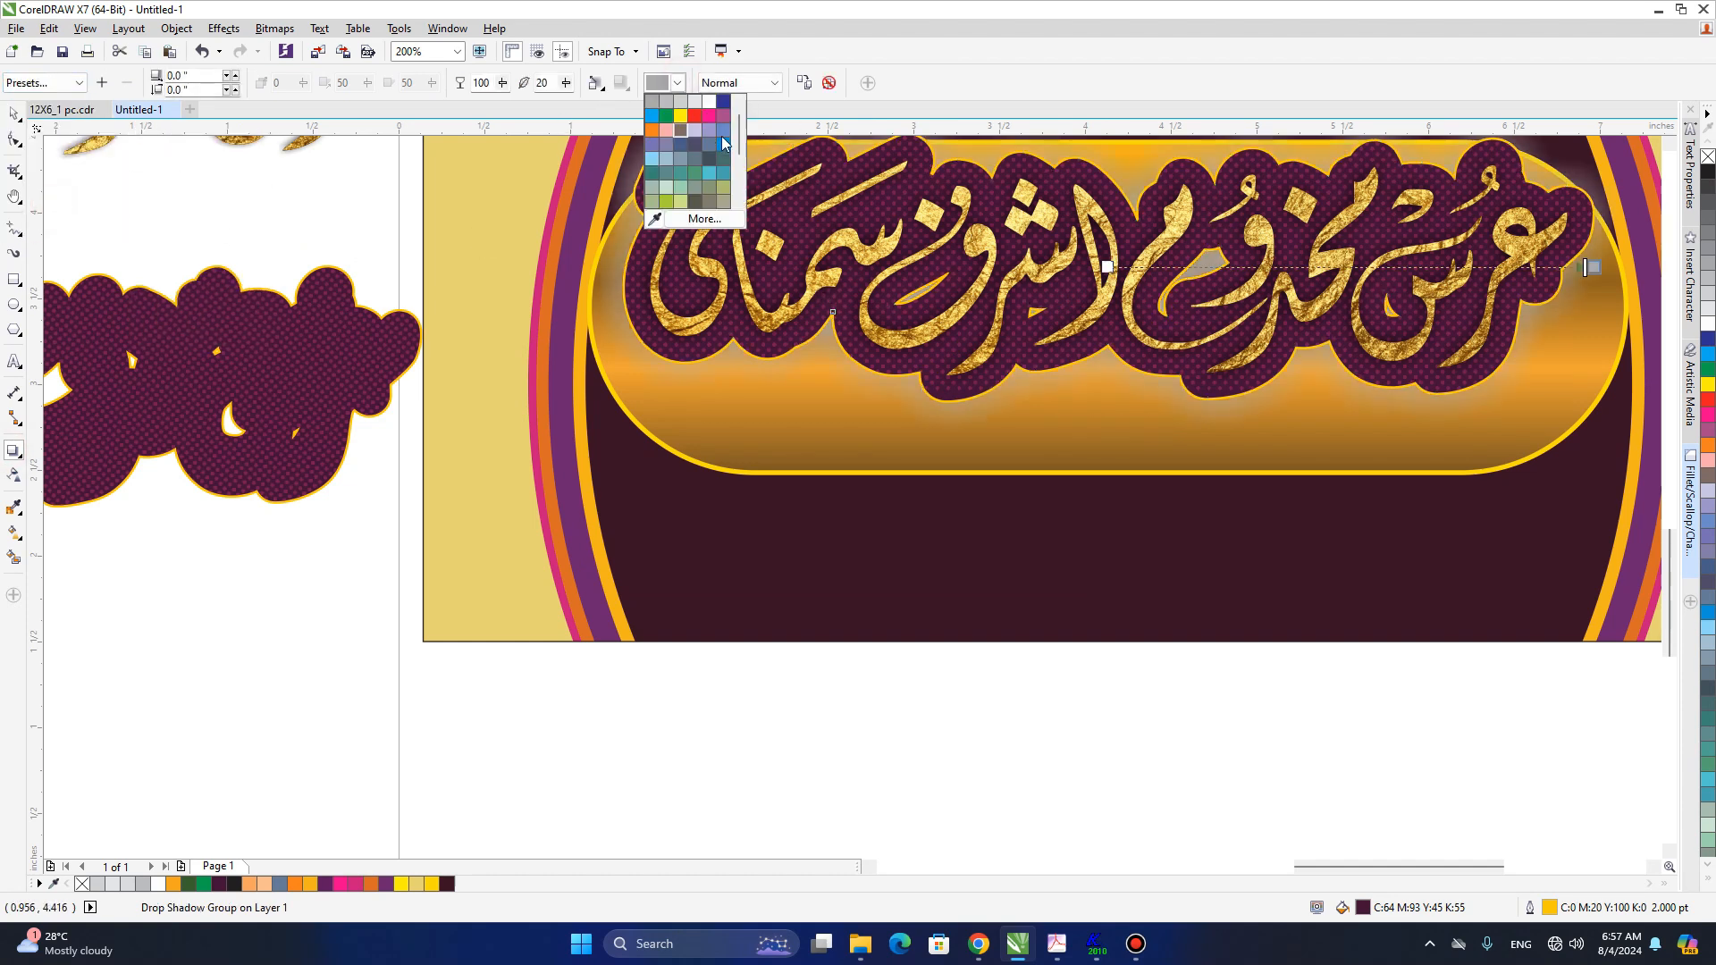
drag(738, 130, 738, 109)
click(651, 101)
double_click(551, 82)
text(10)
key(Return)
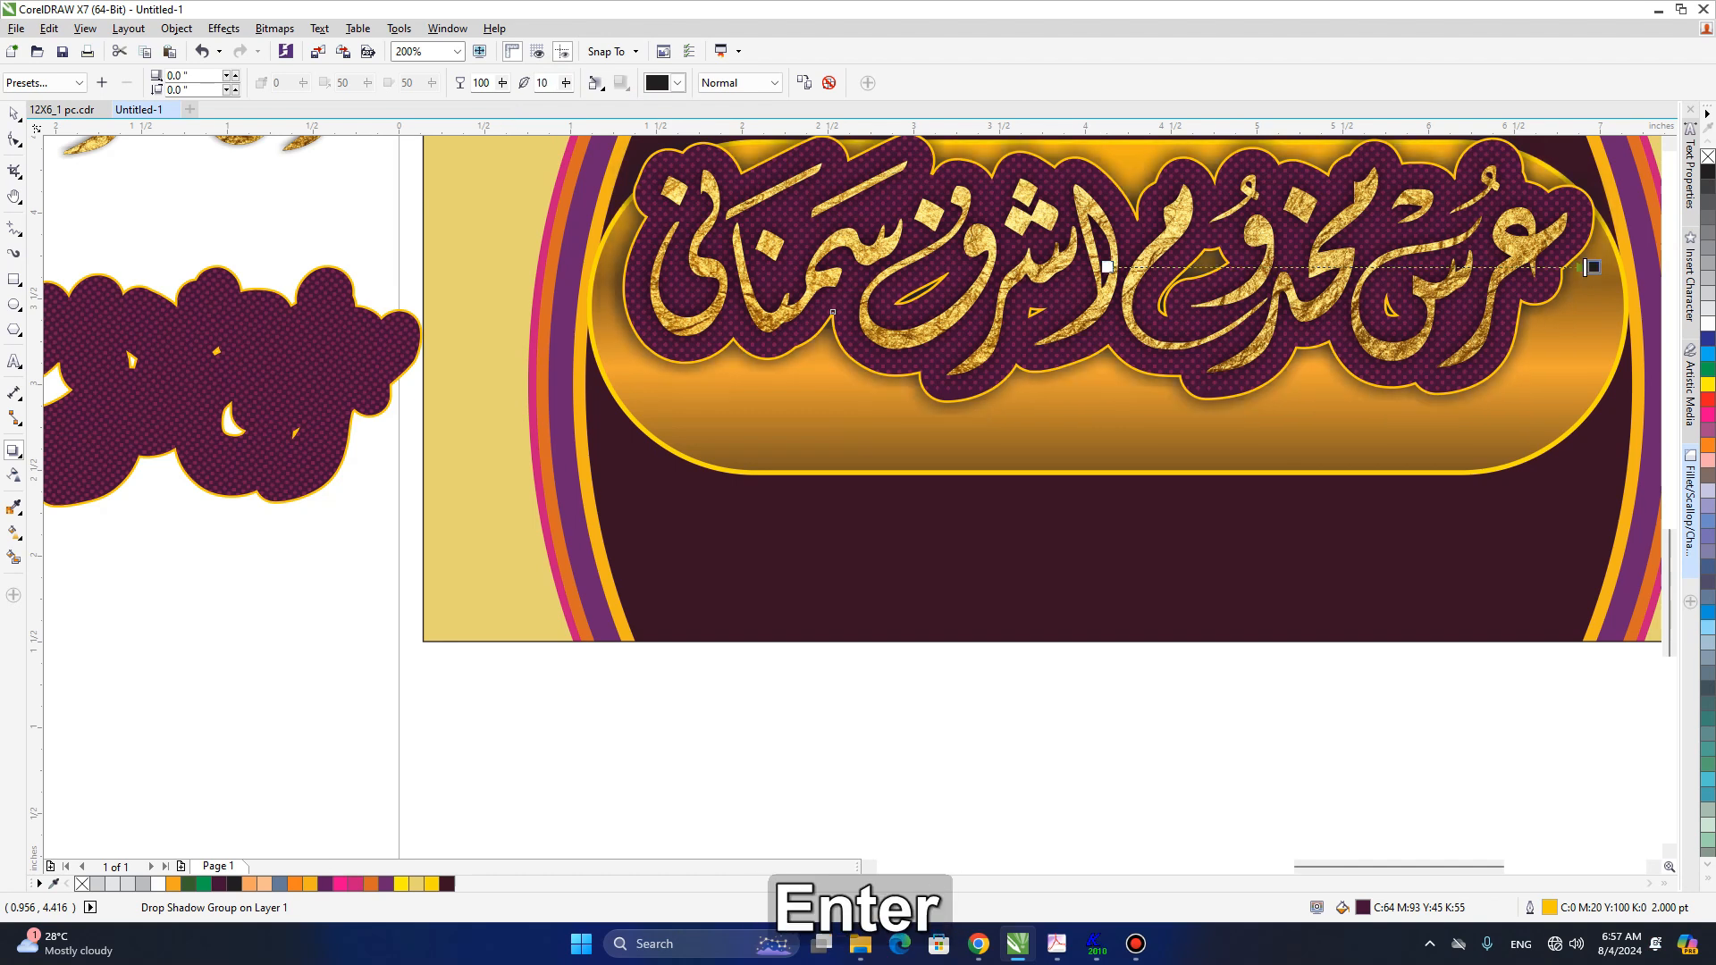
- Set the contour shadow's feathering to 8 and its opacity to 80
double_click(543, 82)
text(8)
key(Return)
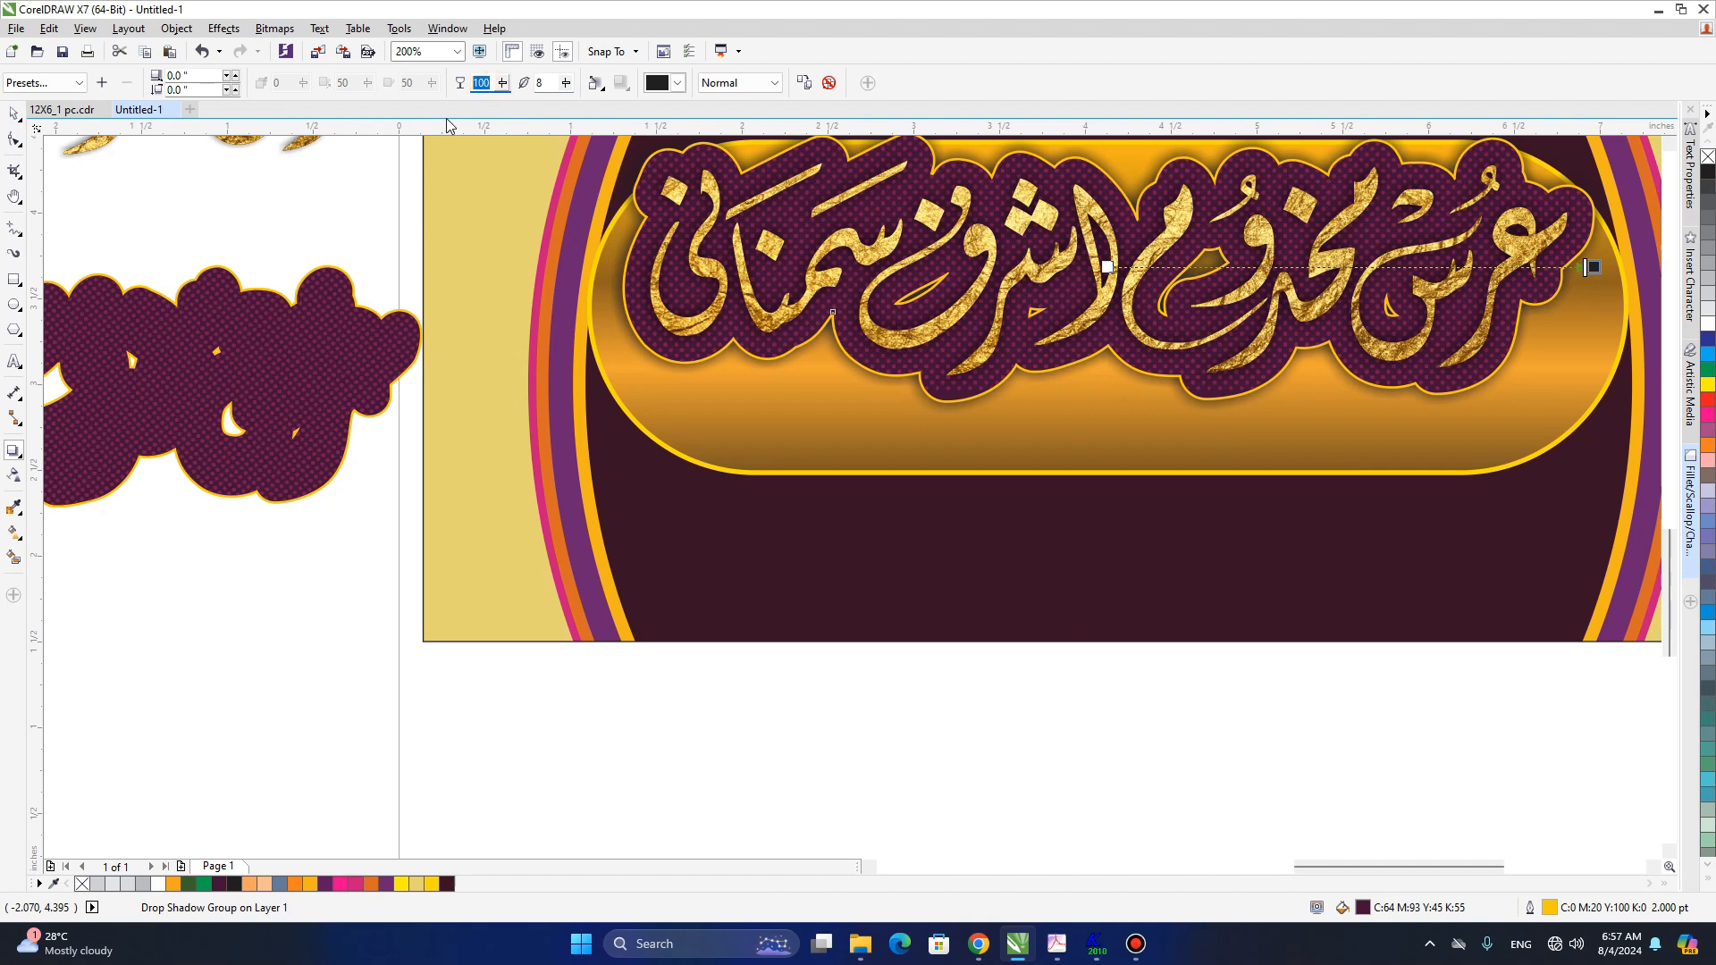
text(80)
key(Return)
click(14, 115)
- Compare the new calligraphy with the reference banner and select the reference contour to inspect its drop shadow settings
key(h)
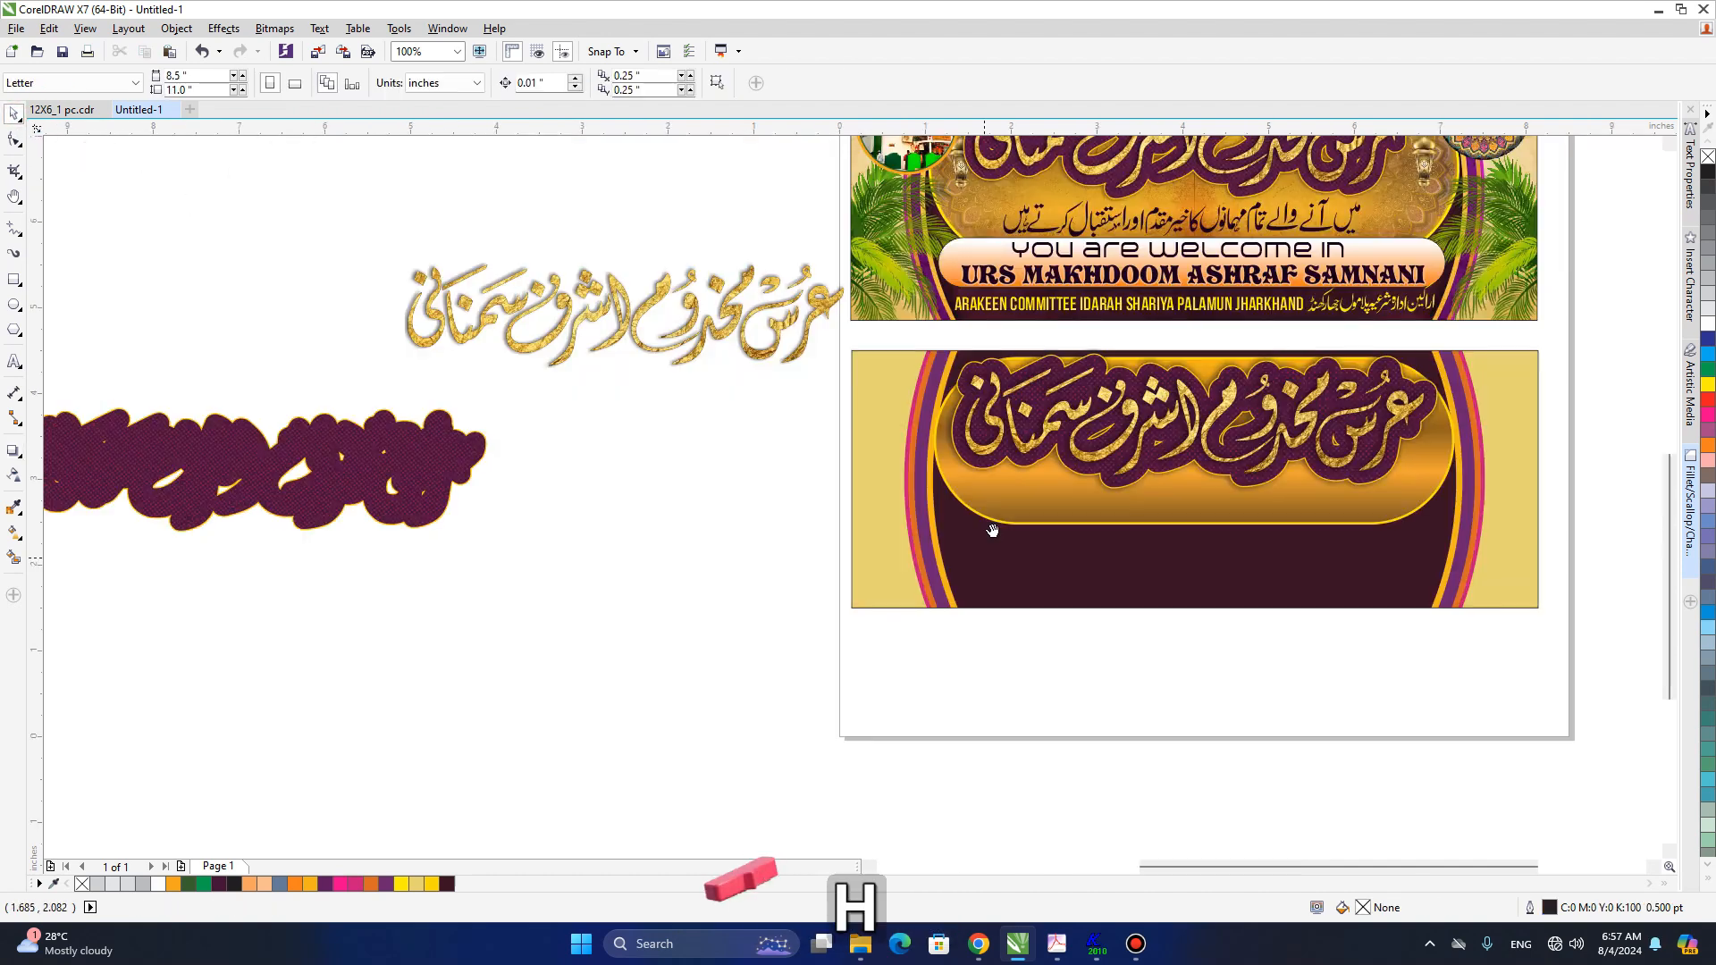
drag(984, 550, 710, 750)
scroll(770, 399, up, 1)
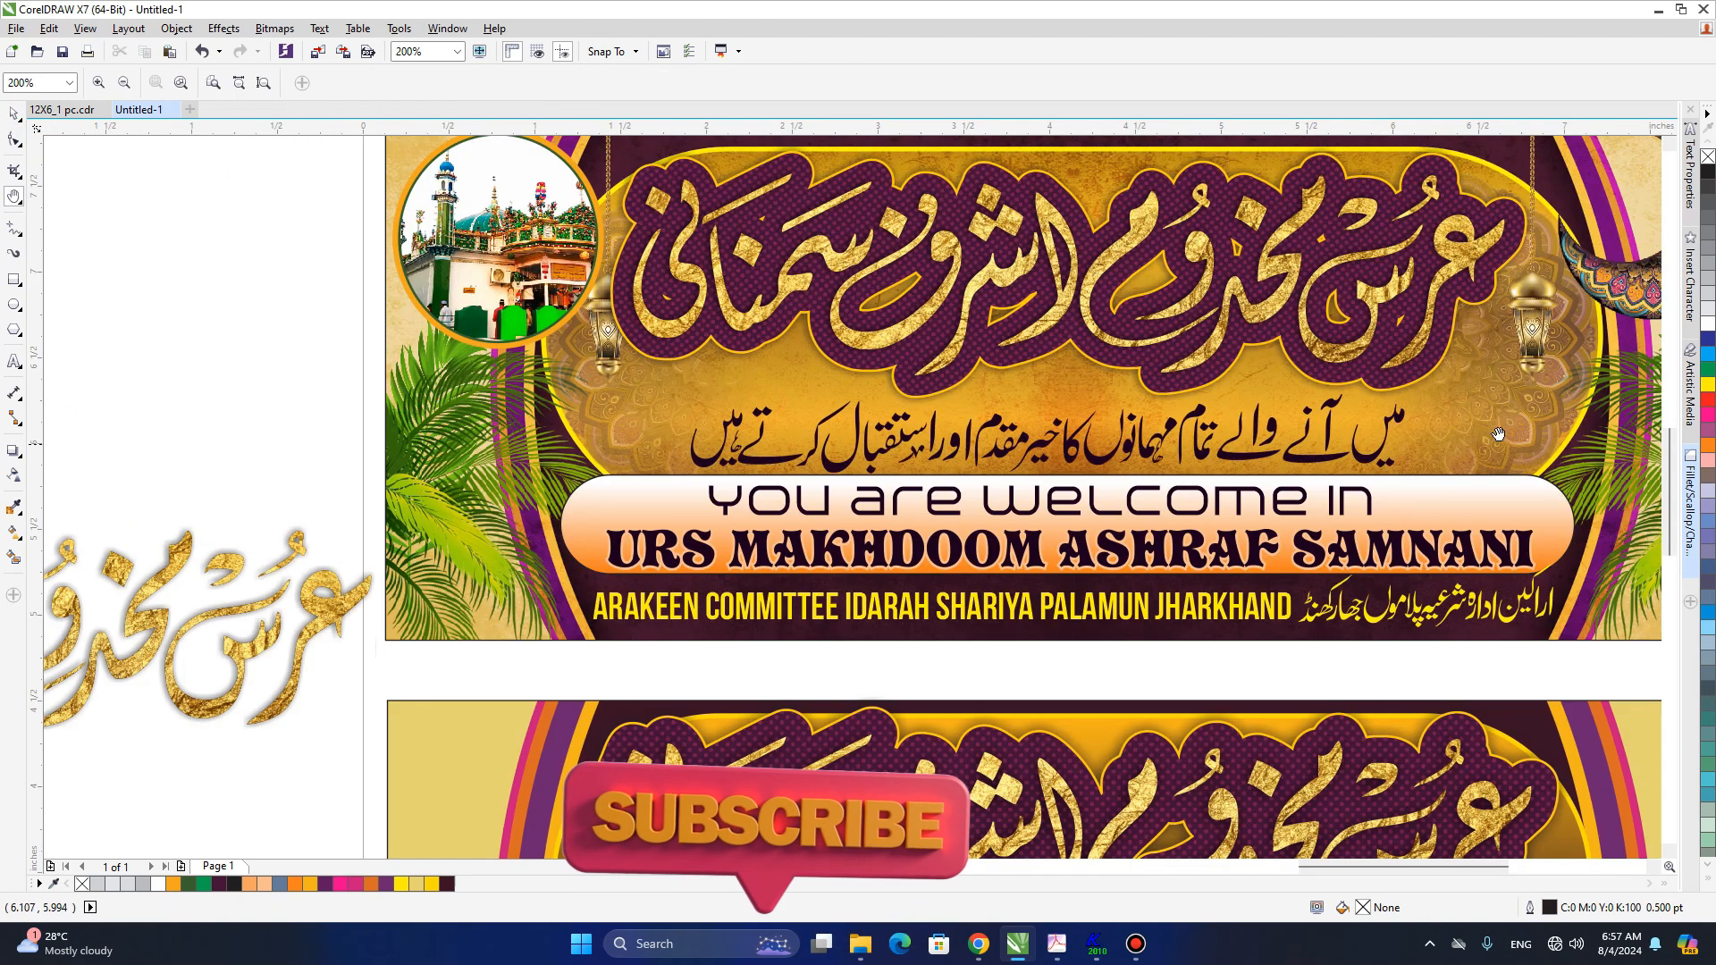
scroll(1394, 460, down, 1)
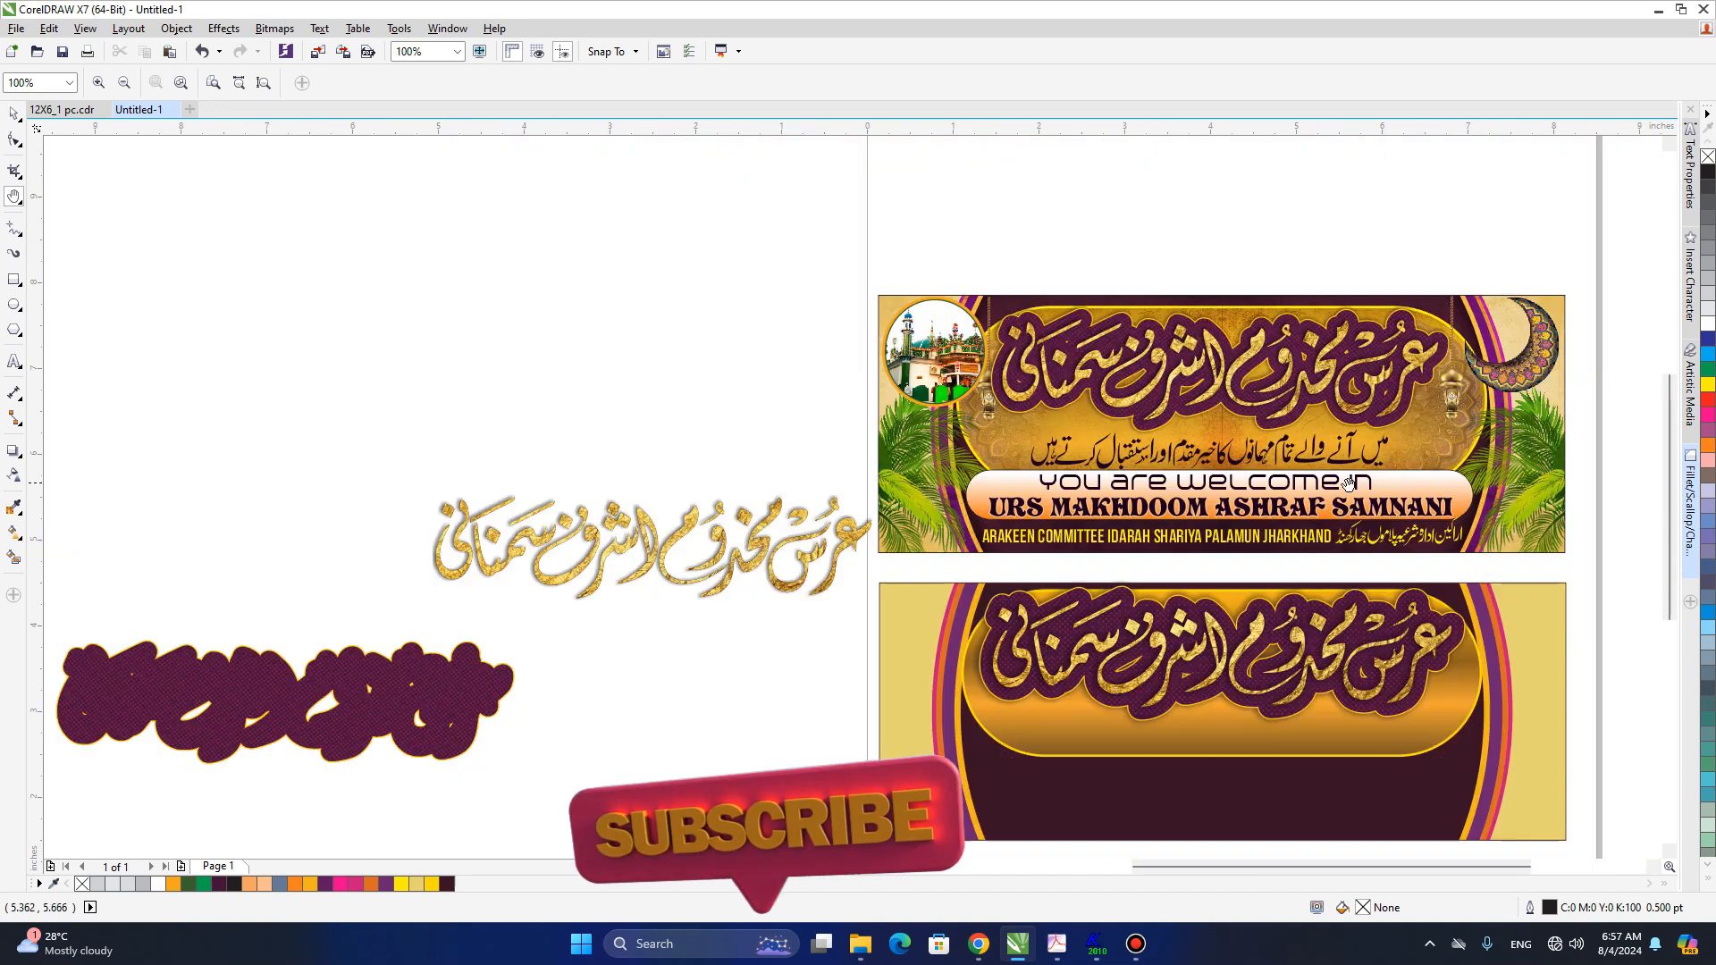
drag(1343, 482, 981, 476)
key(space)
click(1093, 393)
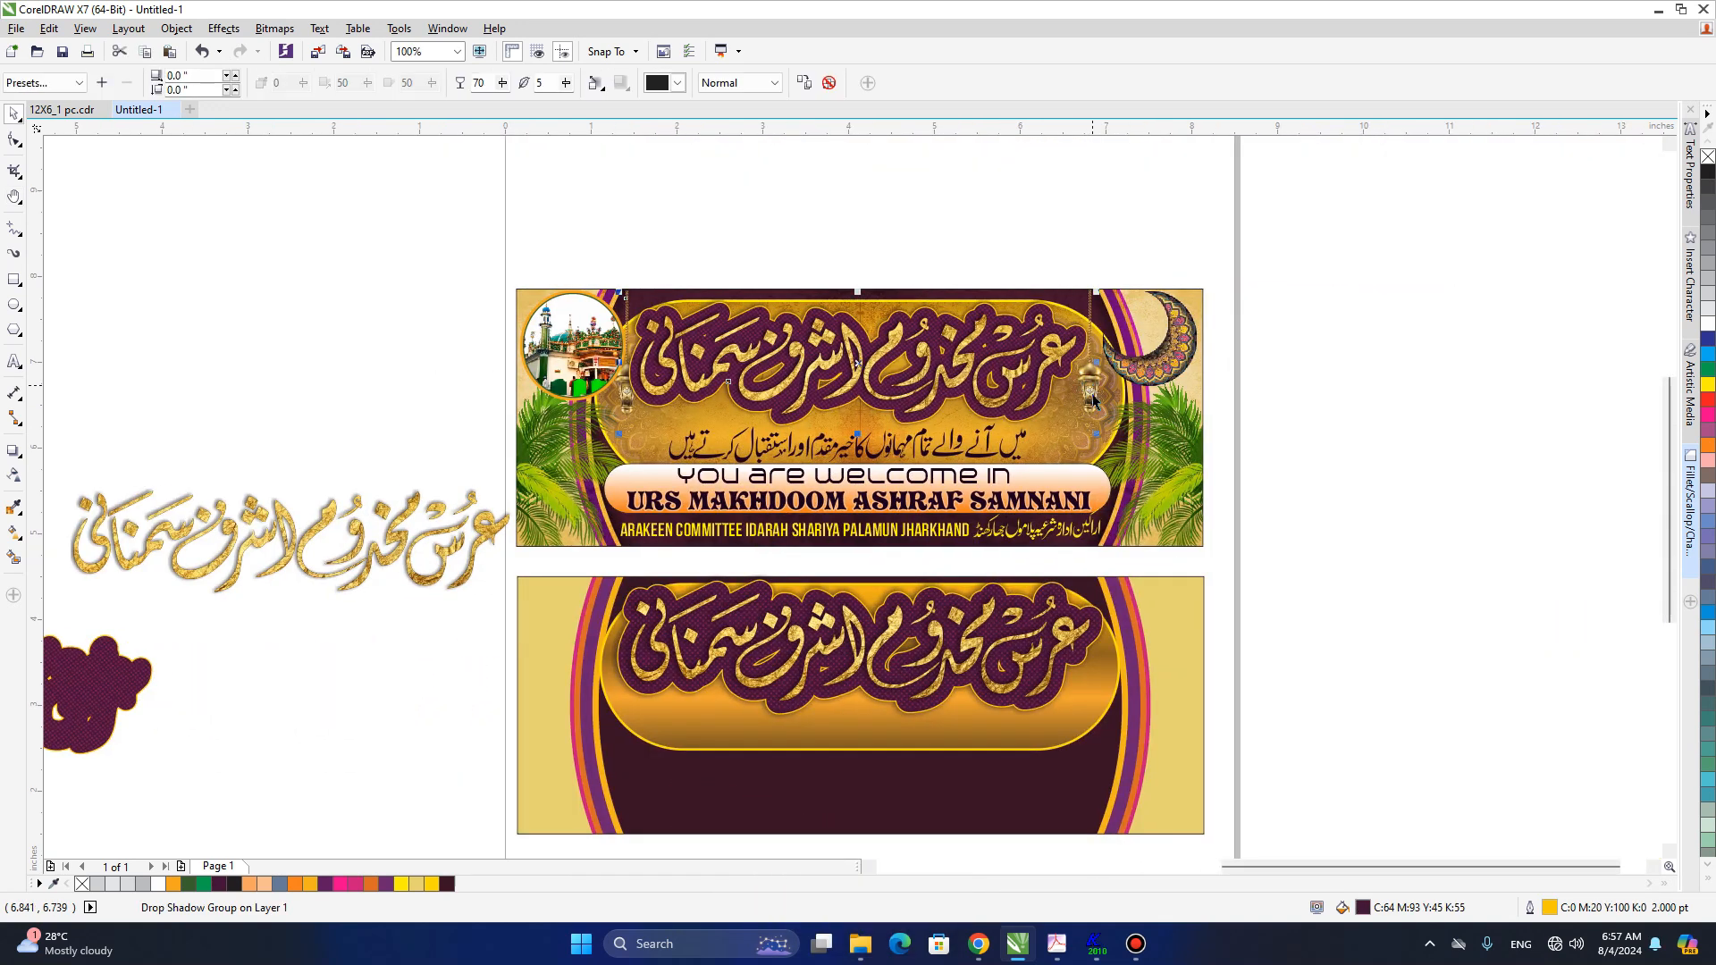
- Copy the right hanging lantern from the reference banner to the matching spot on the new banner
click(1093, 402)
key(h)
drag(1087, 450, 1122, 347)
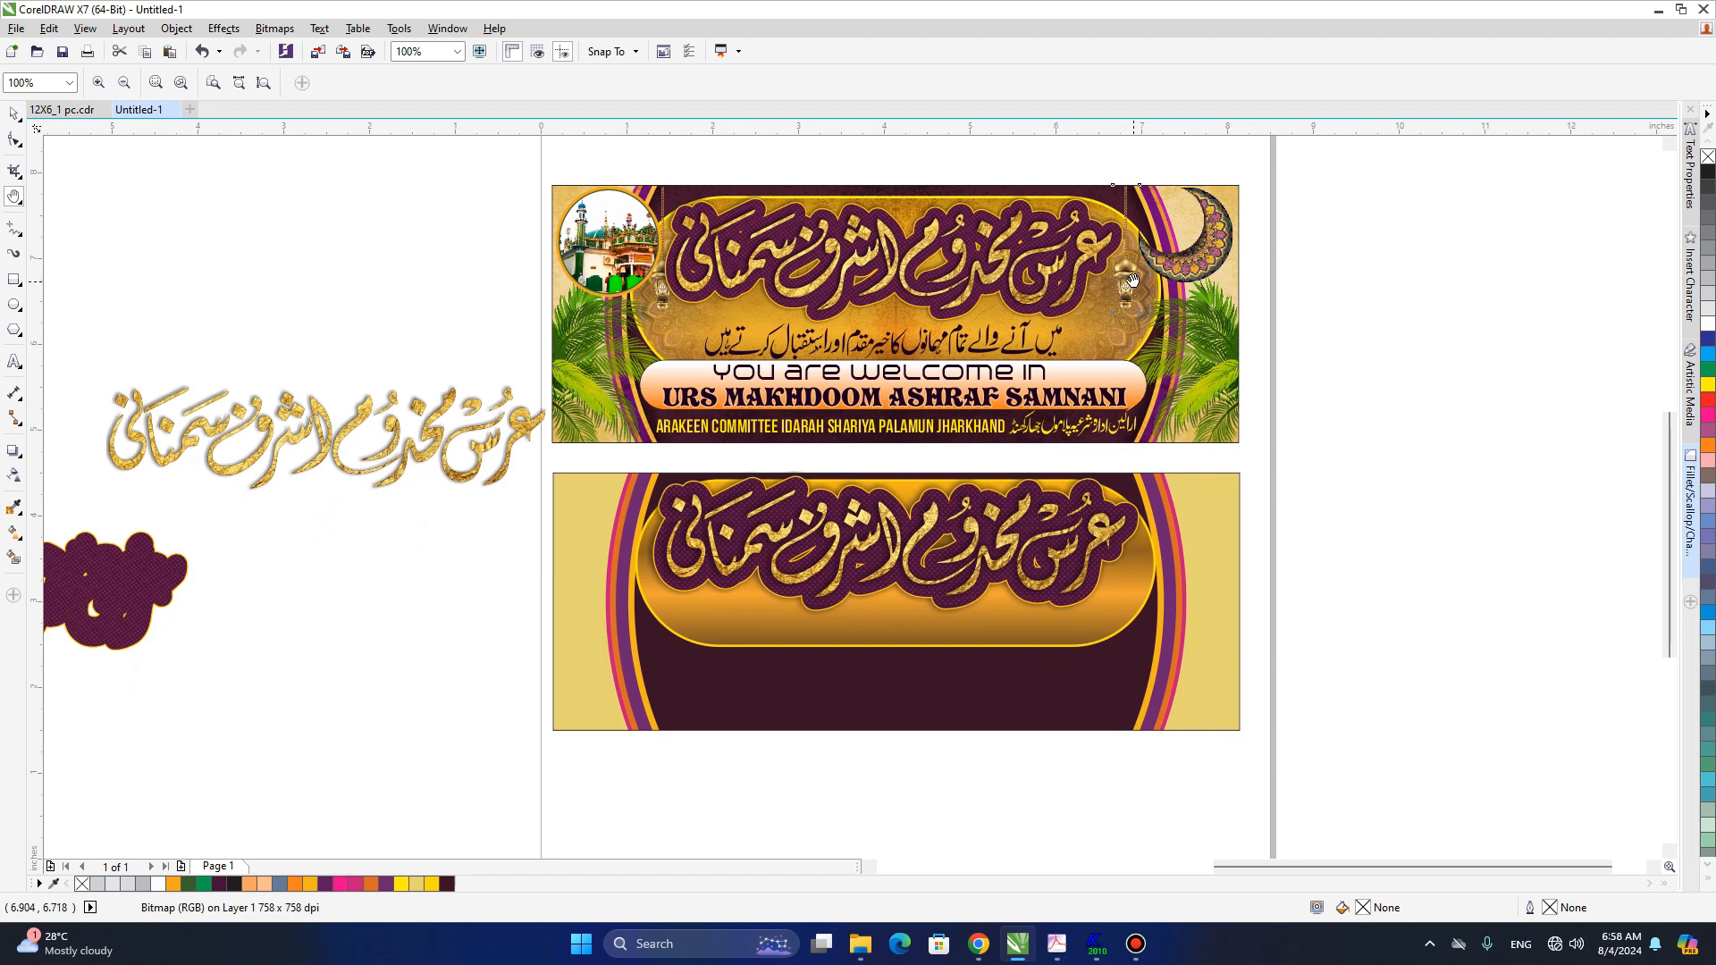
key(space)
drag(1132, 280, 1135, 551)
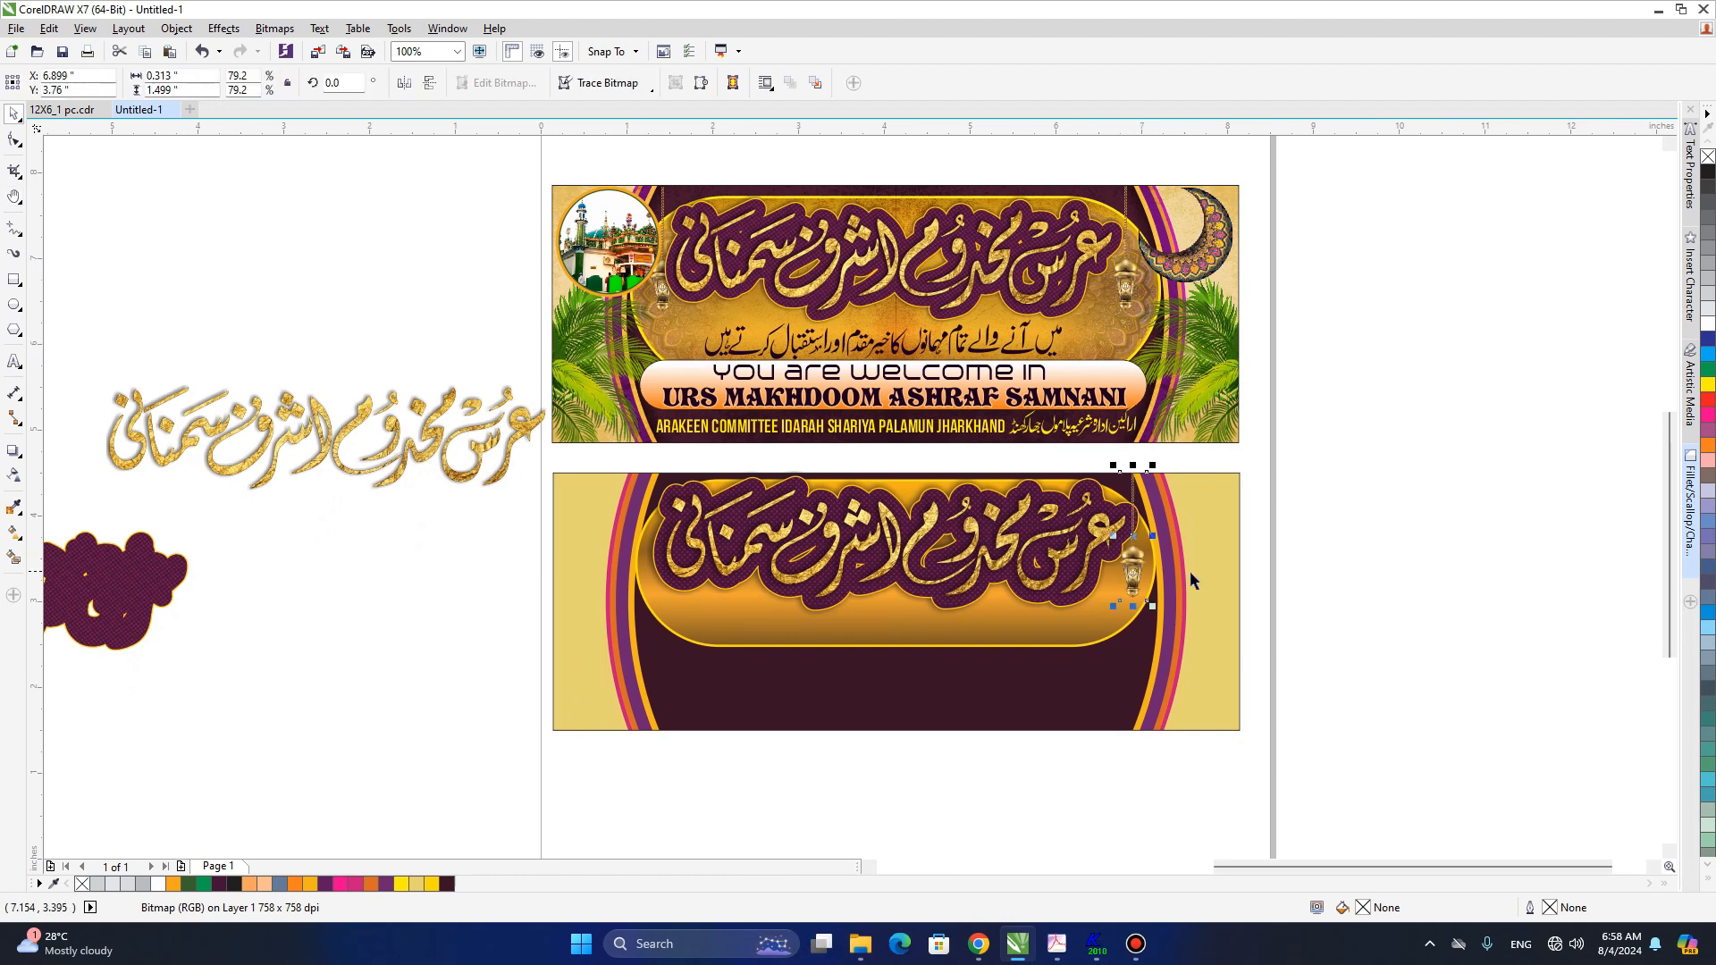
- Copy the patterned crescent moon from the reference to the new banner's upper right corner and shrink it slightly
key(h)
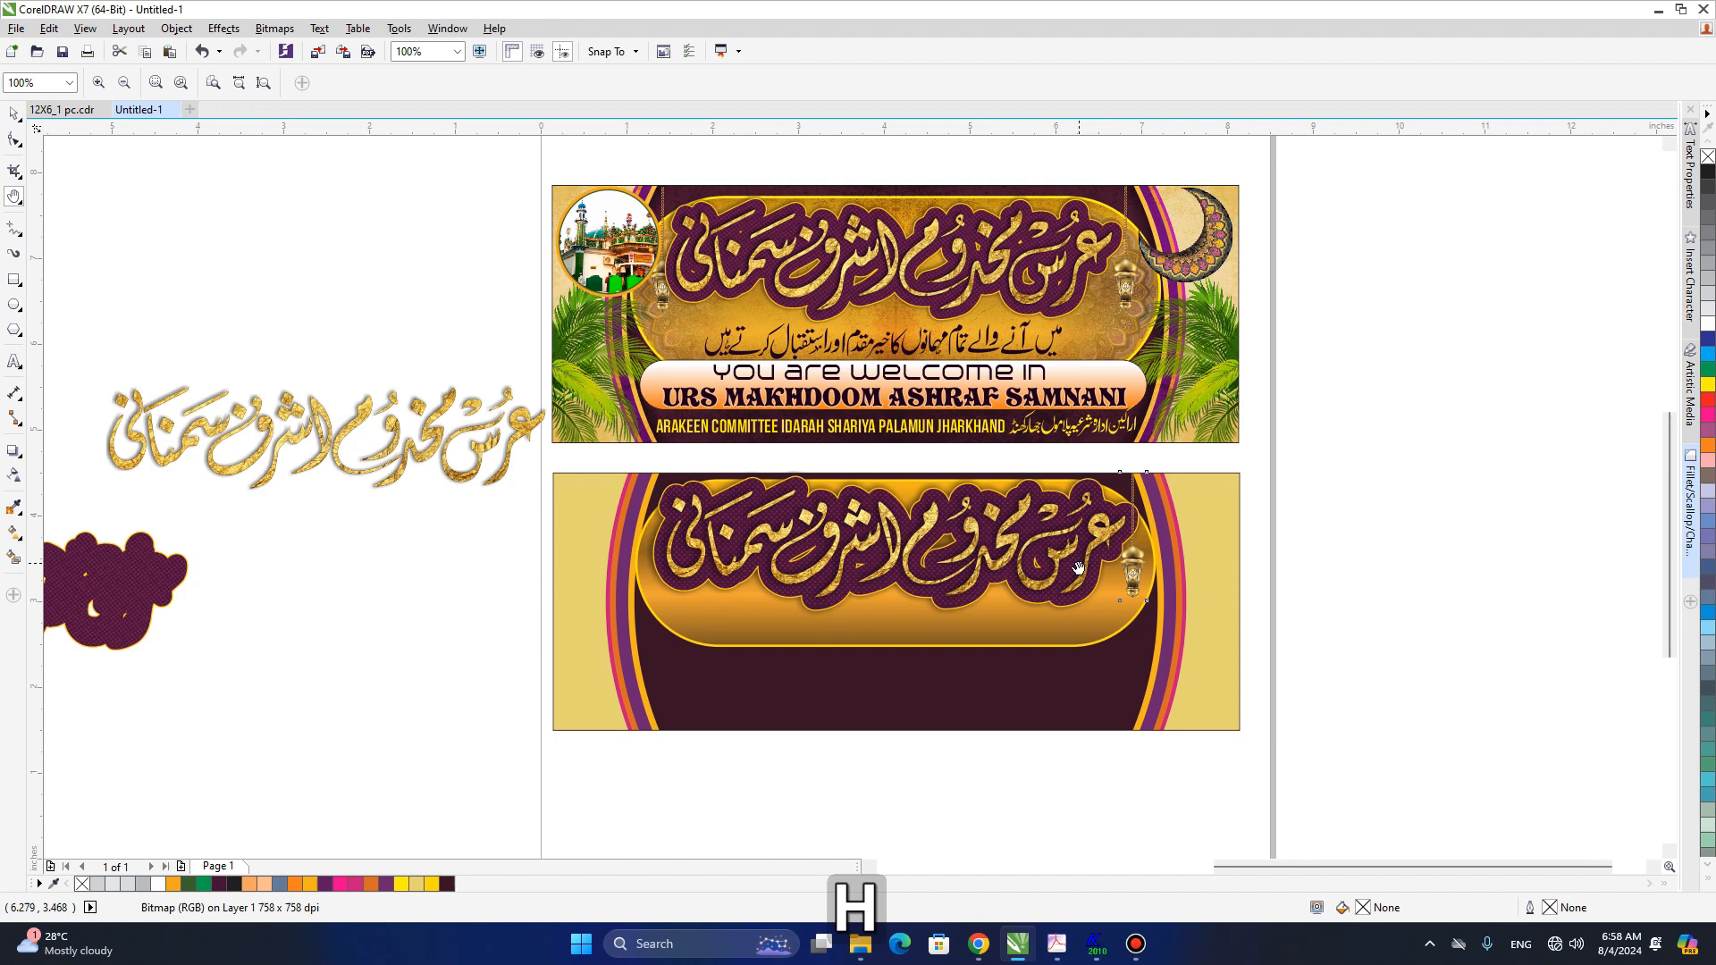
drag(1081, 570, 1187, 545)
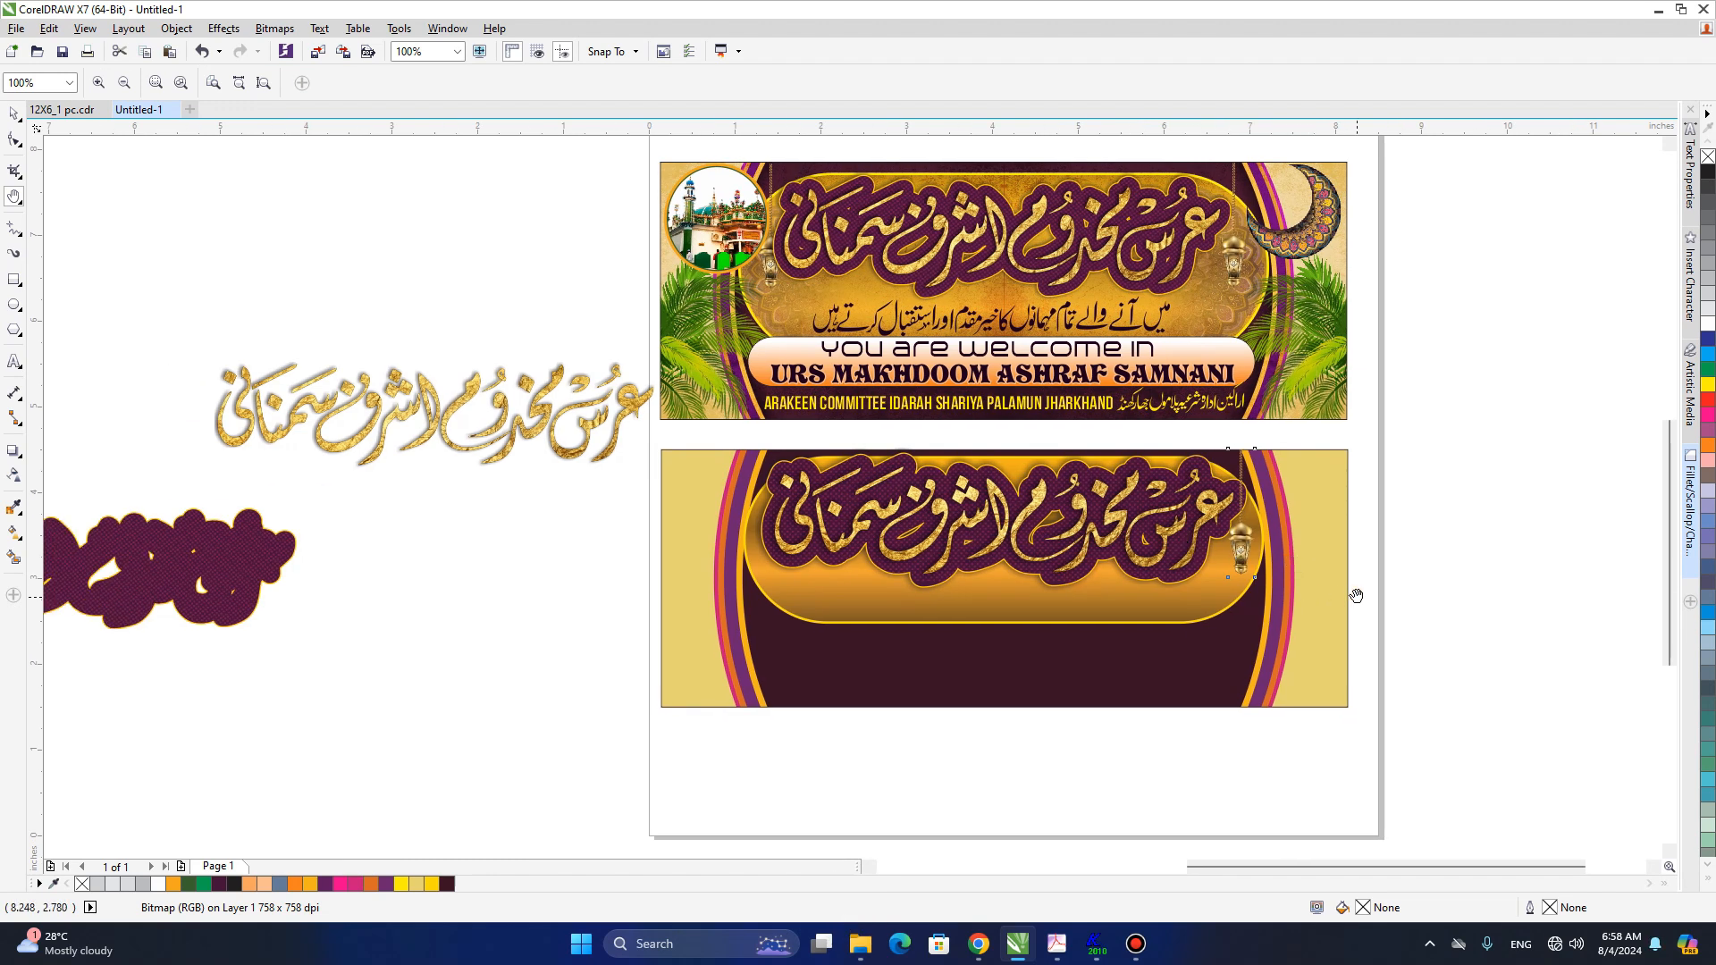
drag(1355, 595, 1225, 621)
key(space)
click(1110, 586)
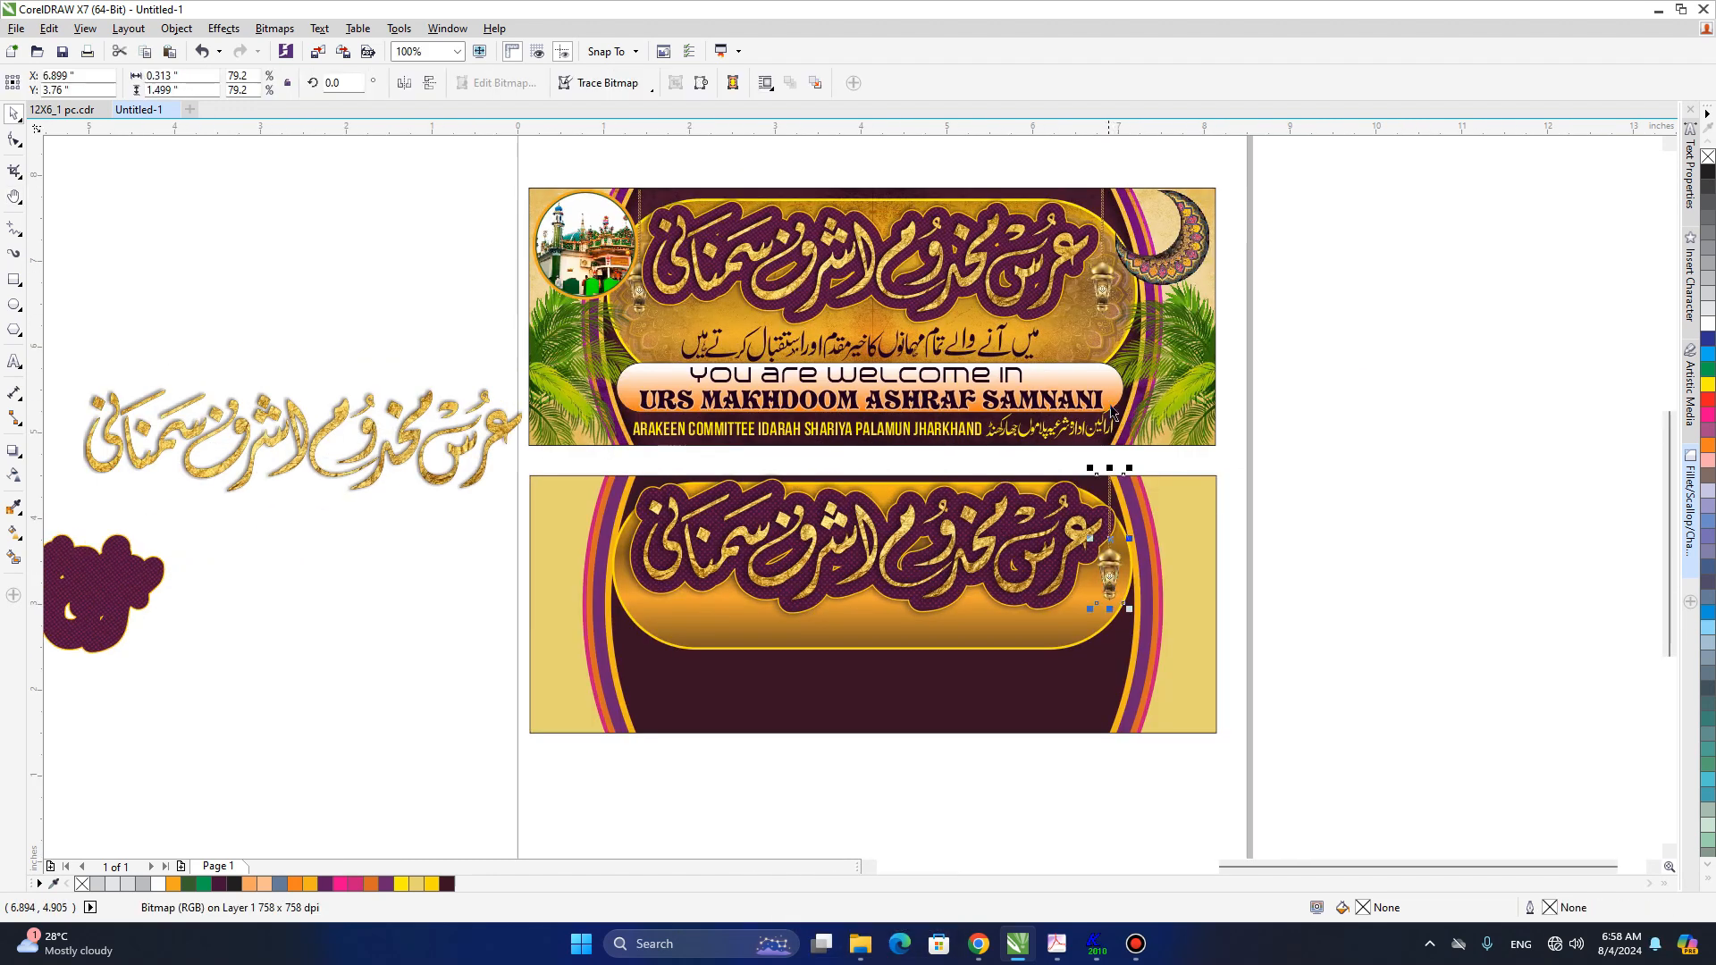
click(1181, 255)
drag(1181, 253, 1171, 339)
key(h)
scroll(1140, 543, up, 2)
key(space)
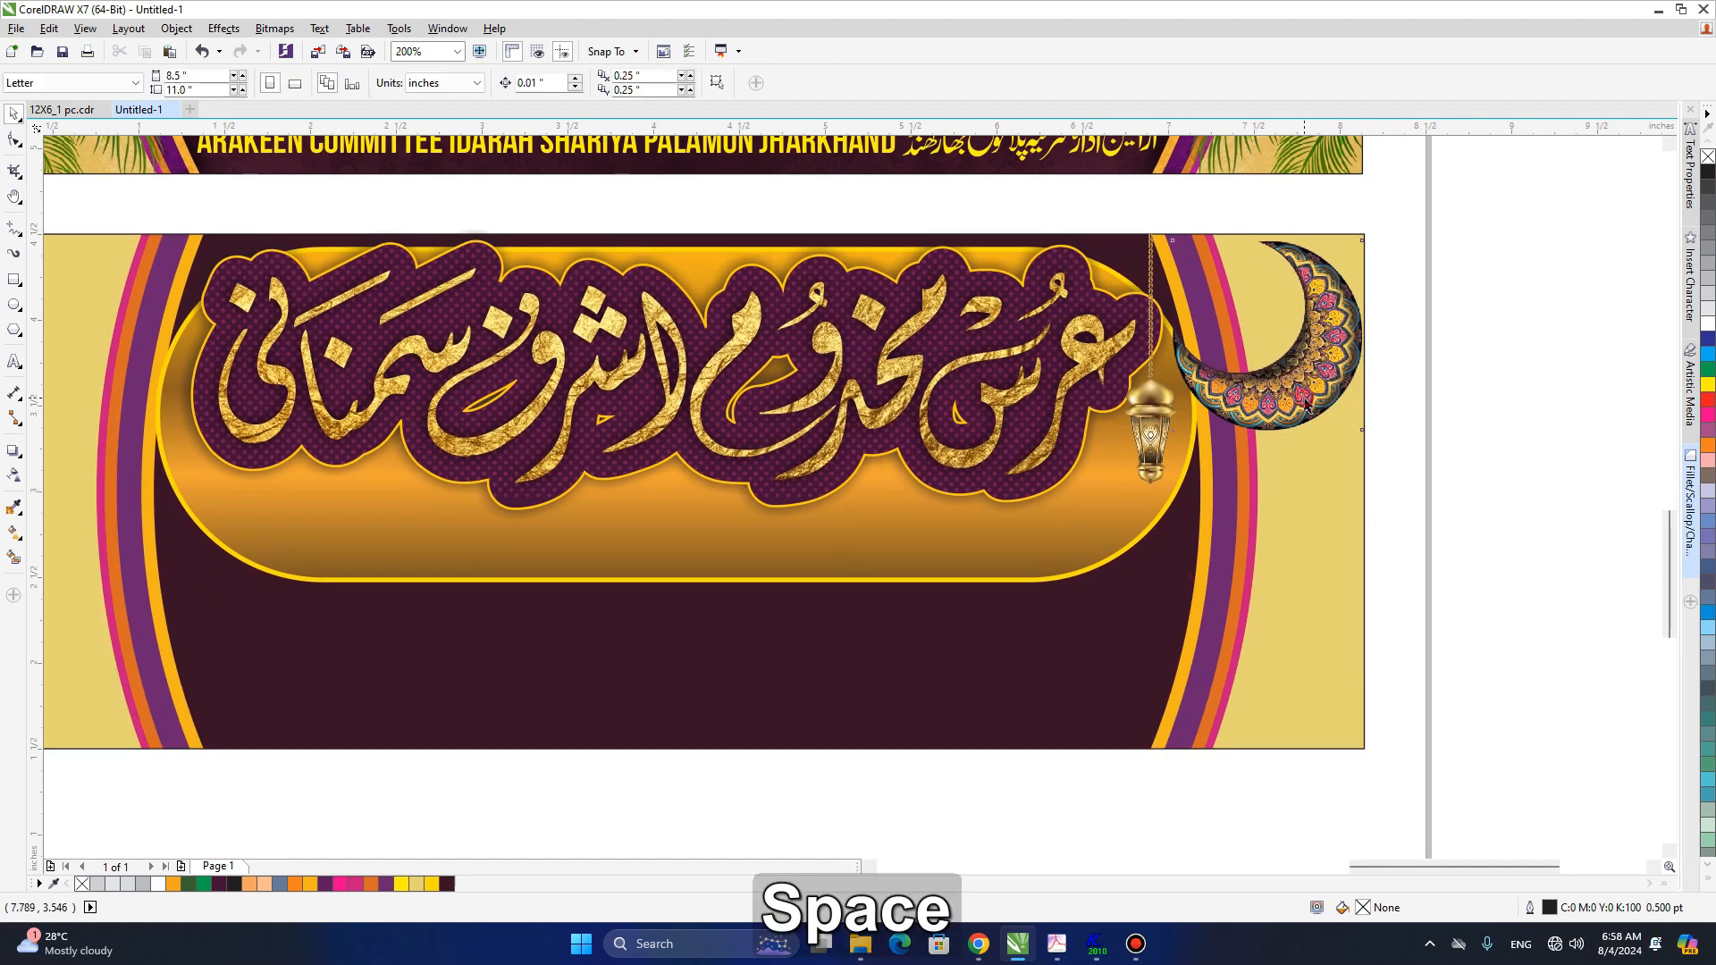
drag(1367, 235, 1356, 243)
- Copy the dark Urdu welcome line from the reference banner to below the calligraphy in the new golden panel
key(h)
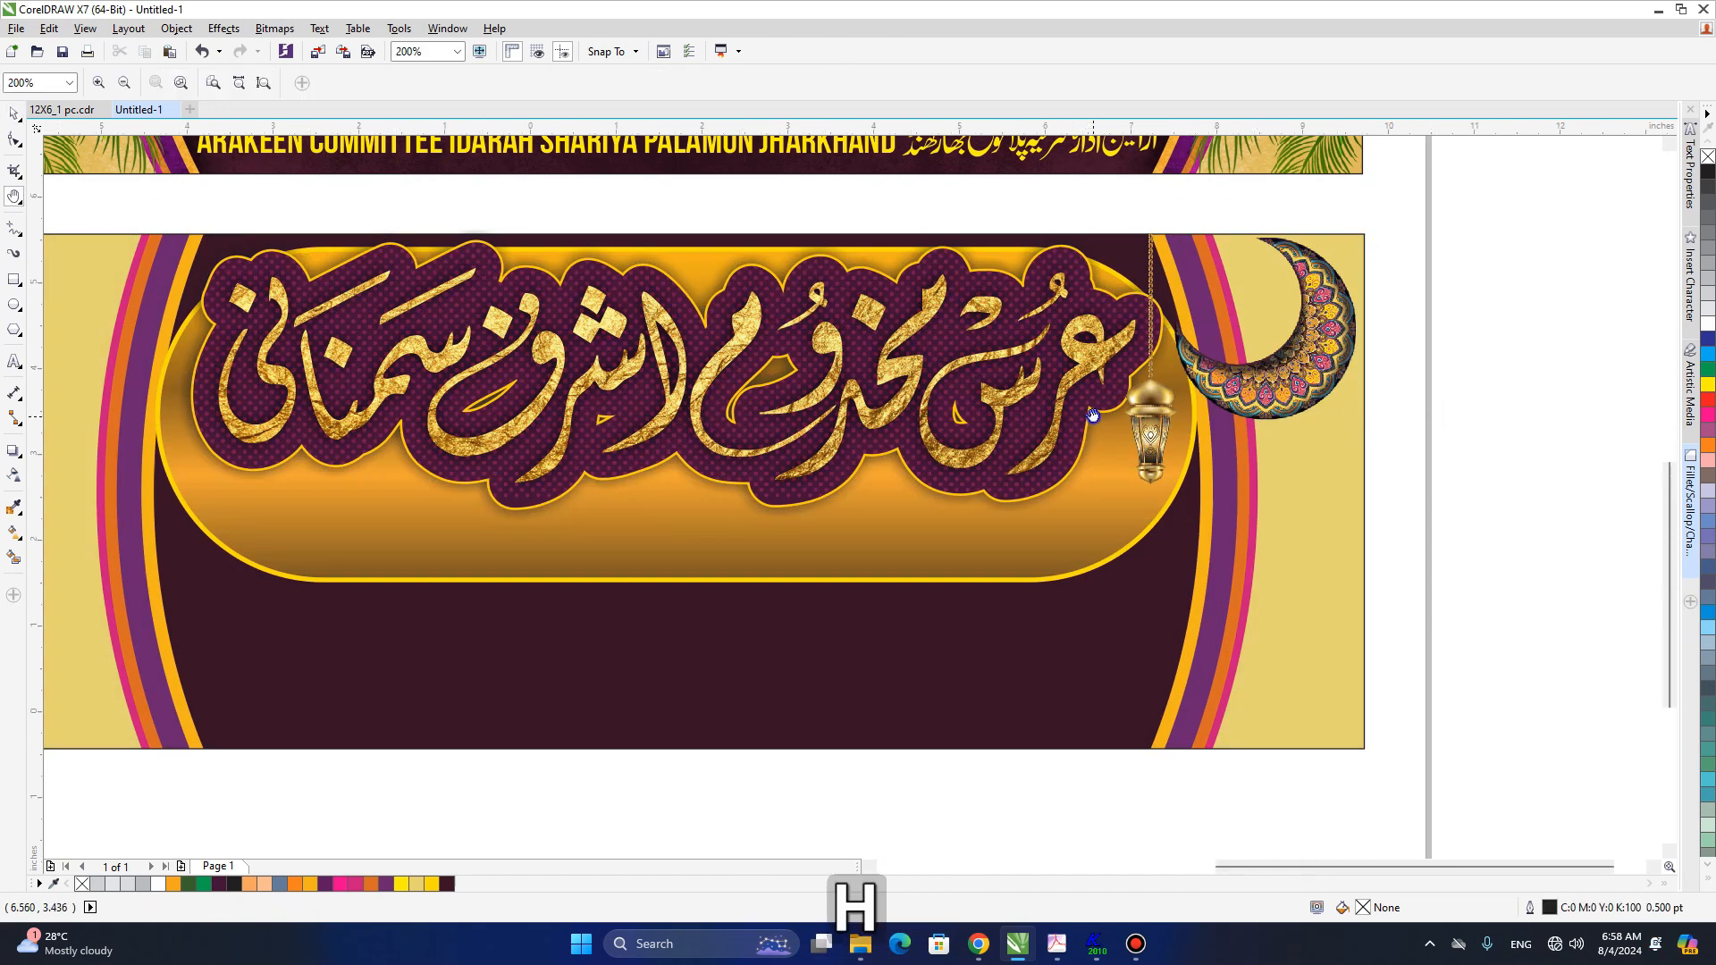
scroll(1140, 438, down, 2)
drag(975, 380, 1065, 470)
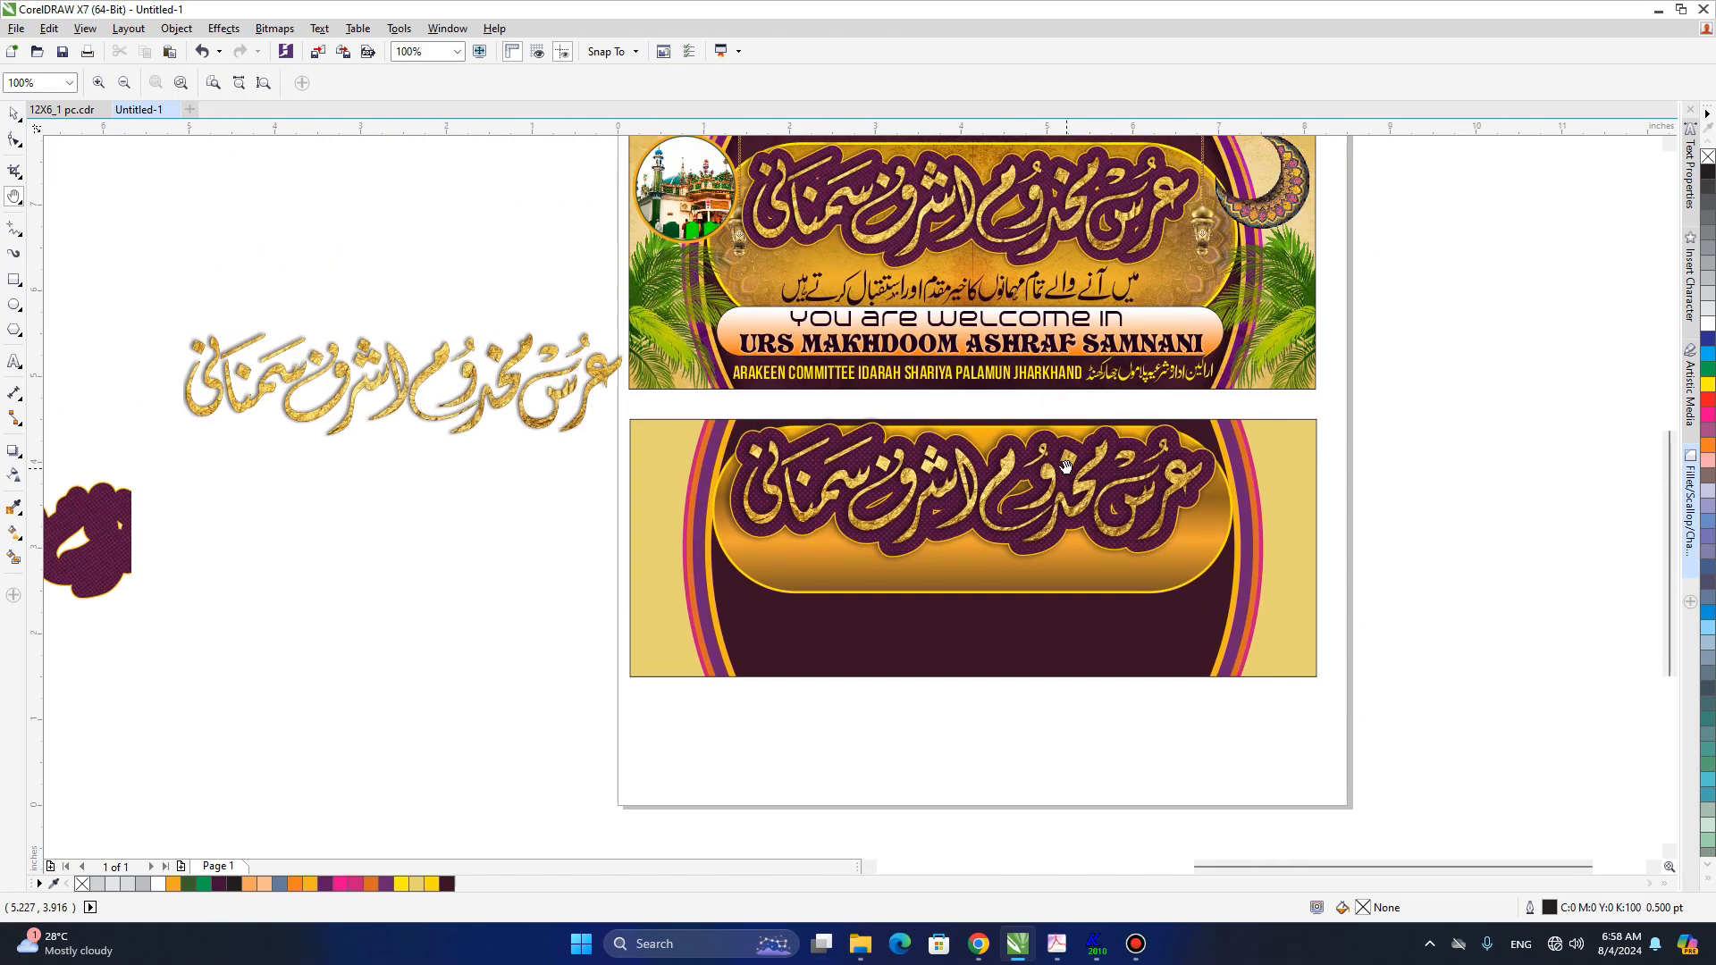
scroll(1012, 428, down, 2)
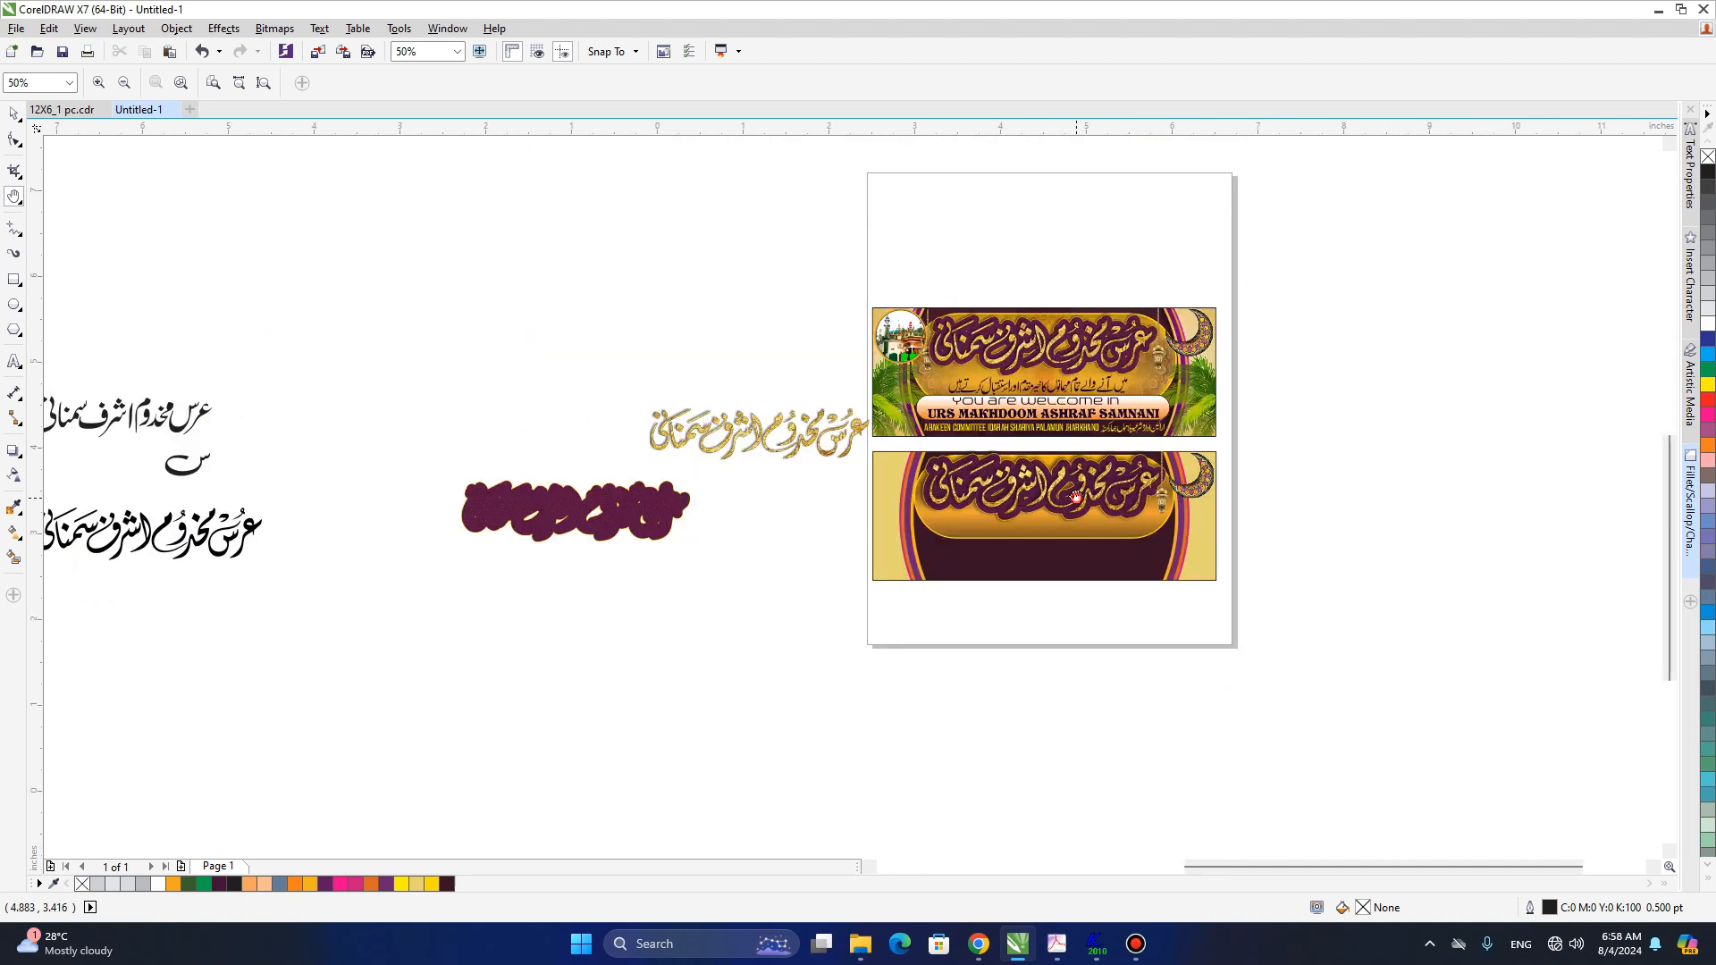
scroll(1008, 382, up, 2)
drag(1008, 383, 1018, 439)
key(space)
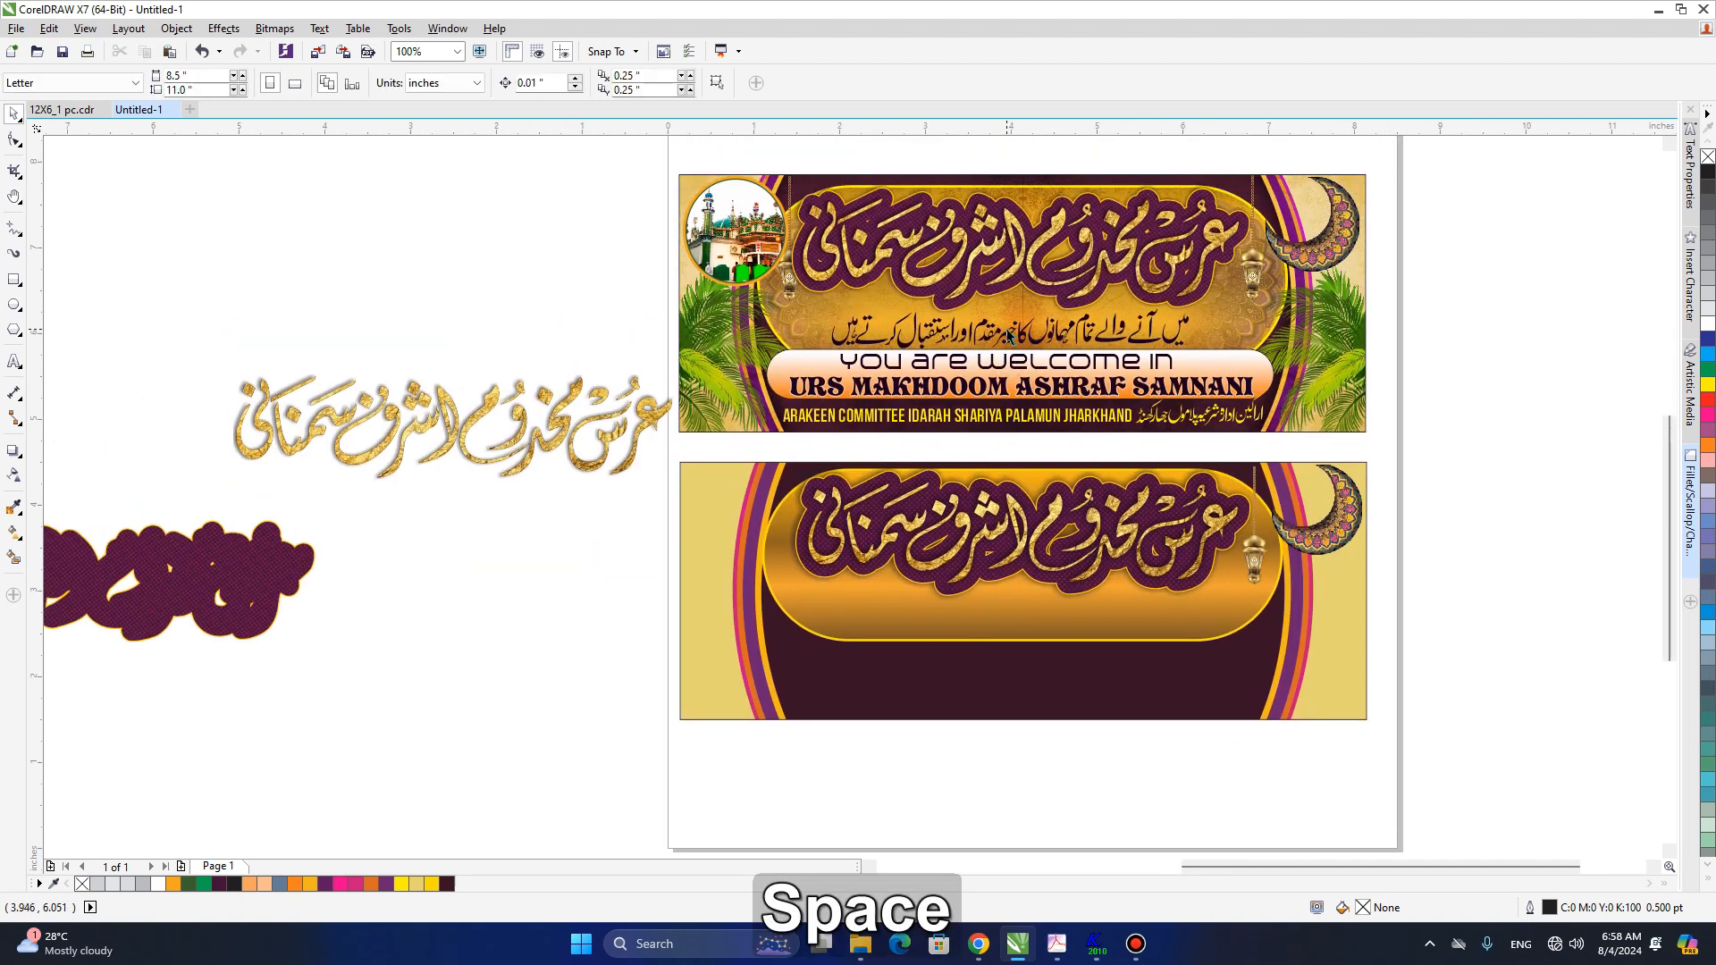
click(1015, 343)
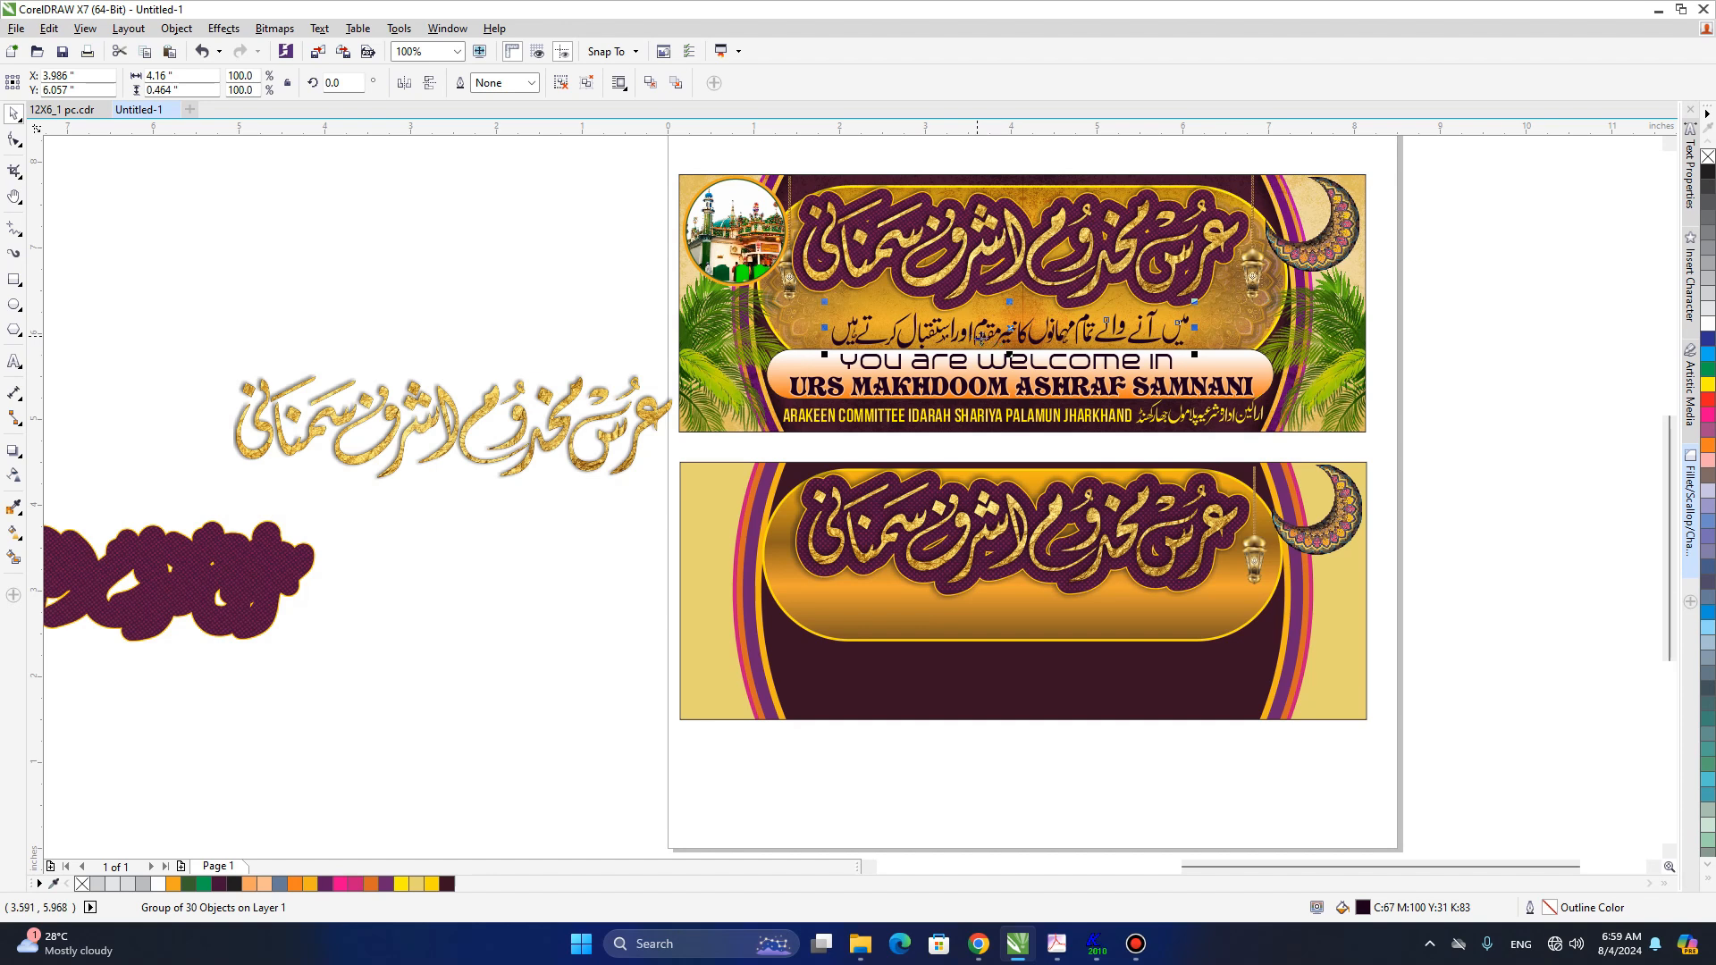
drag(983, 386, 1004, 479)
- Place a copy of the reference panel's faded left mandala in the empty area left of the new banner
key(h)
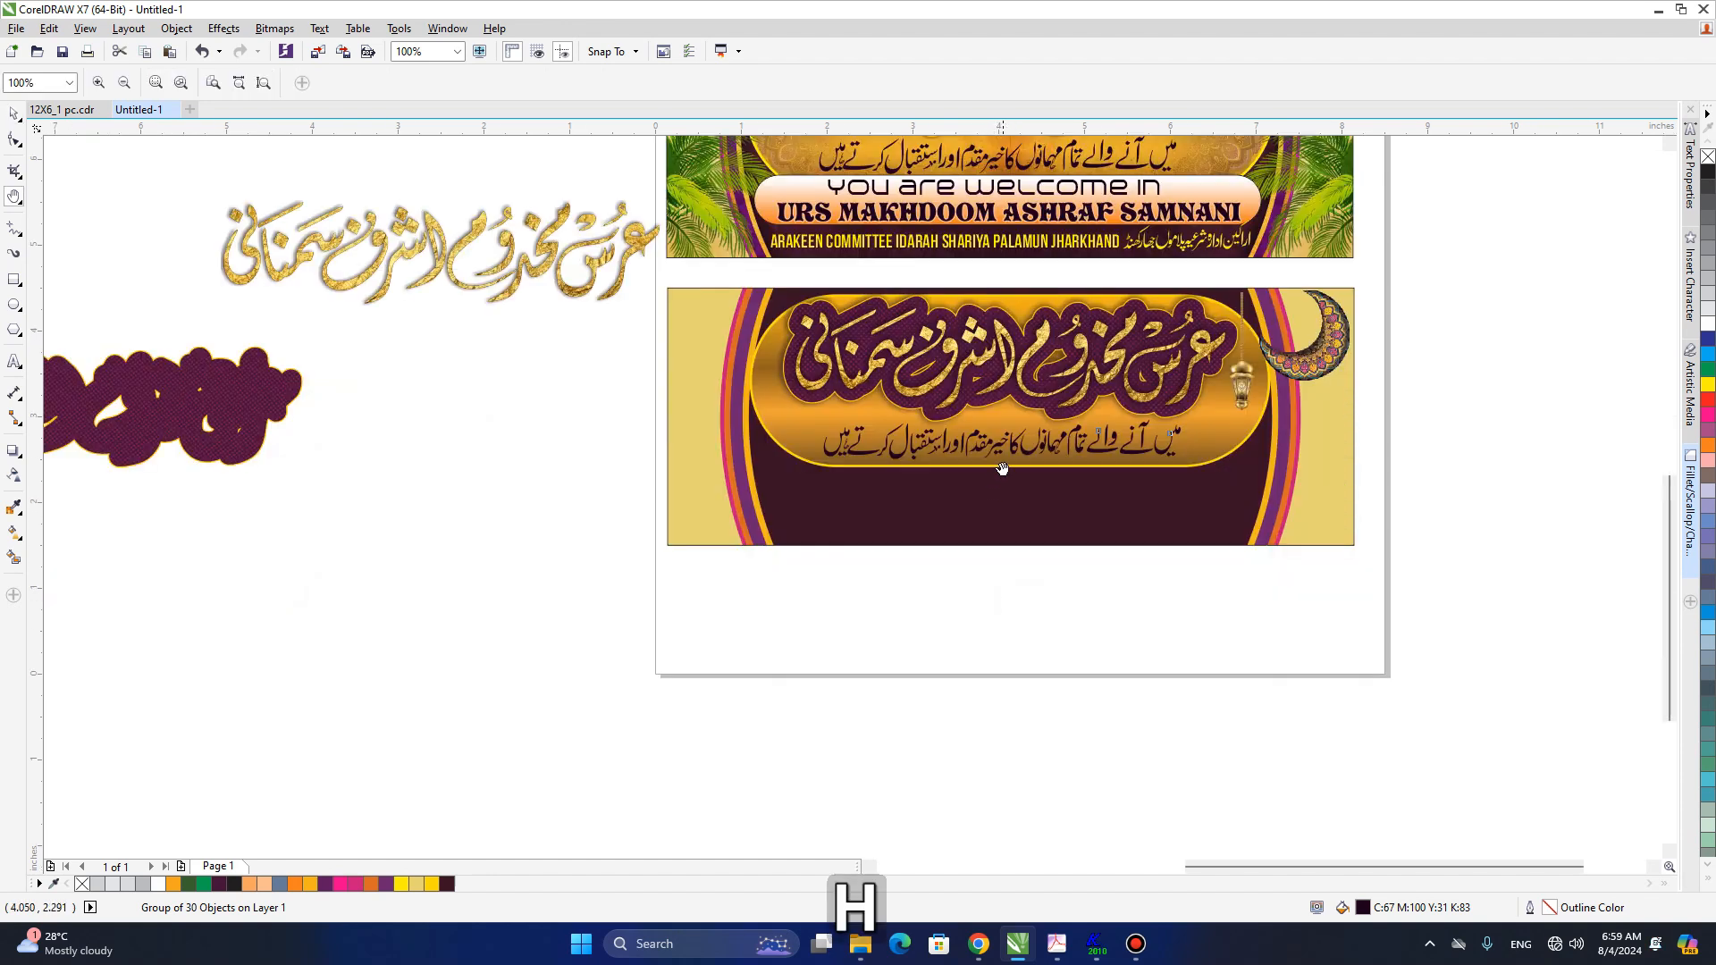
scroll(1002, 468, up, 1)
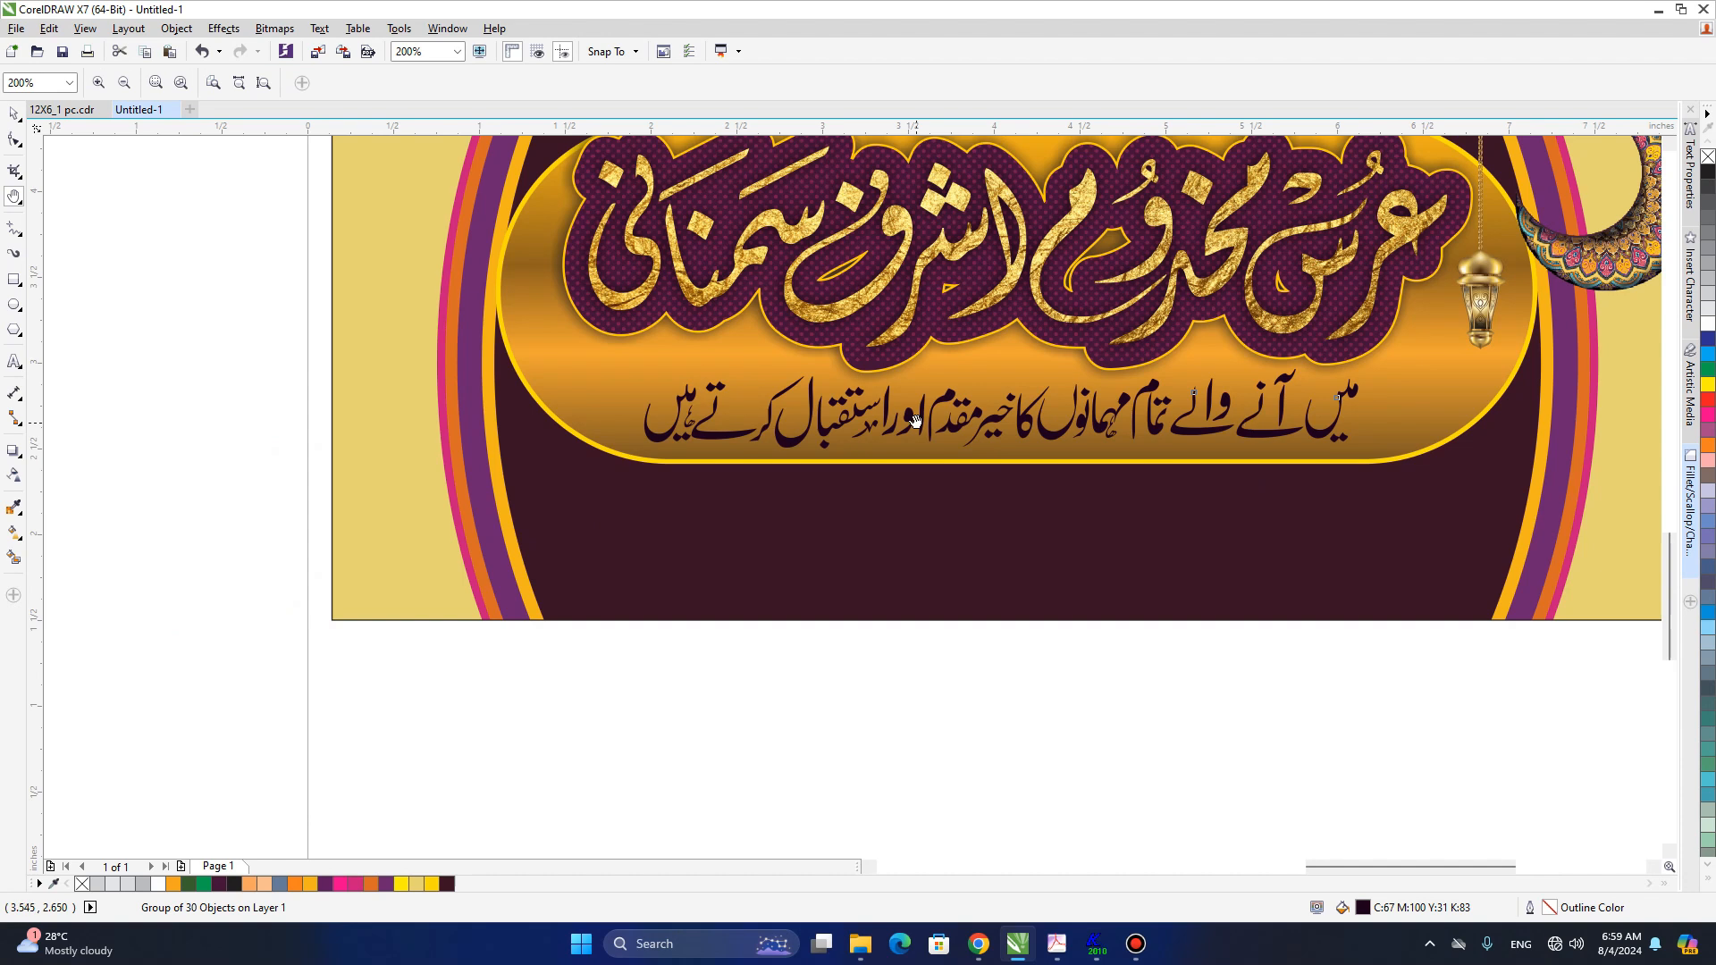
drag(907, 445, 980, 386)
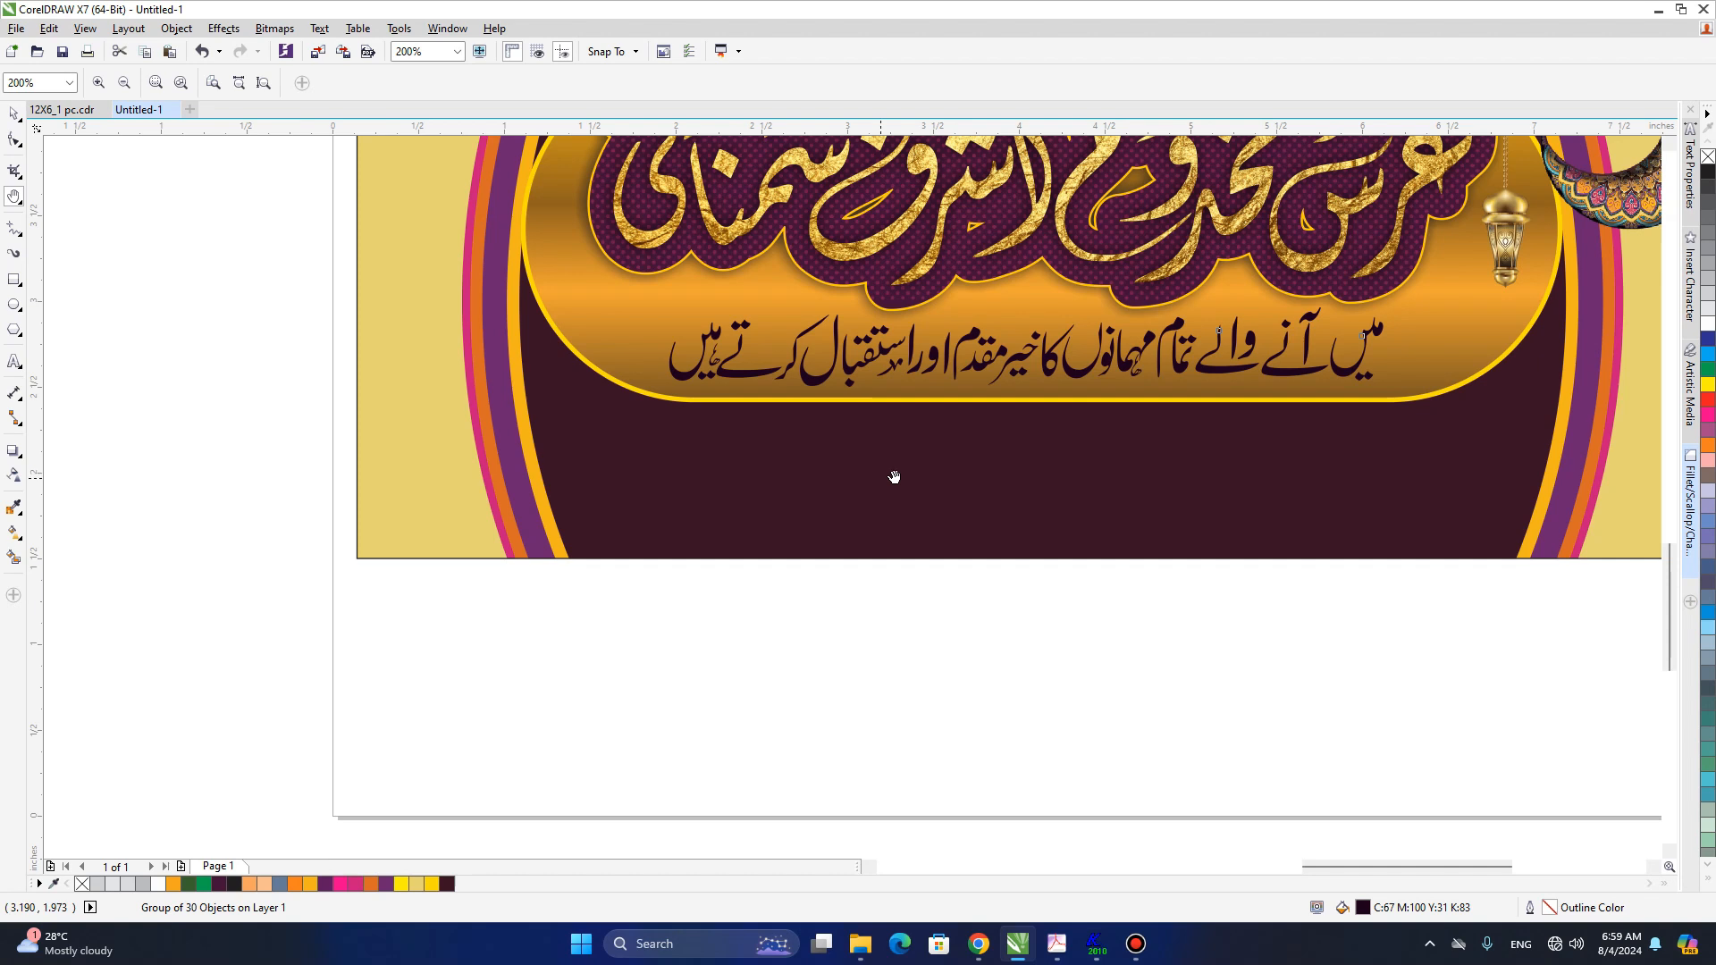
scroll(750, 363, down, 2)
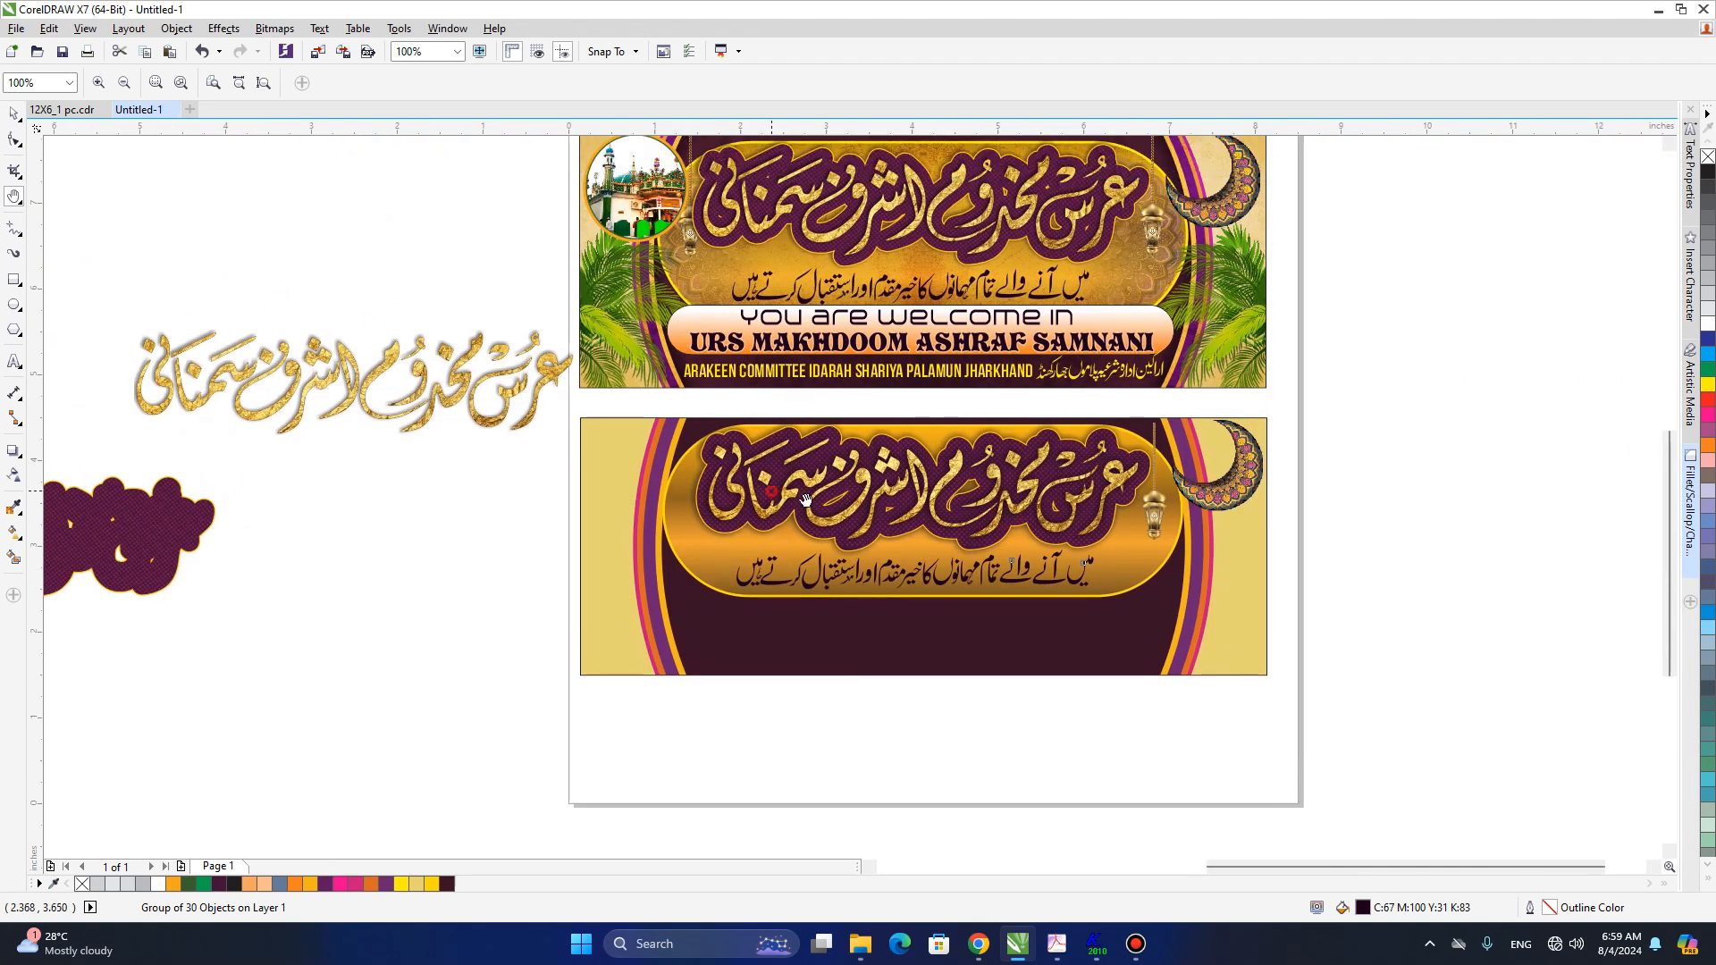
drag(771, 491, 857, 512)
key(space)
click(787, 302)
drag(784, 299, 526, 656)
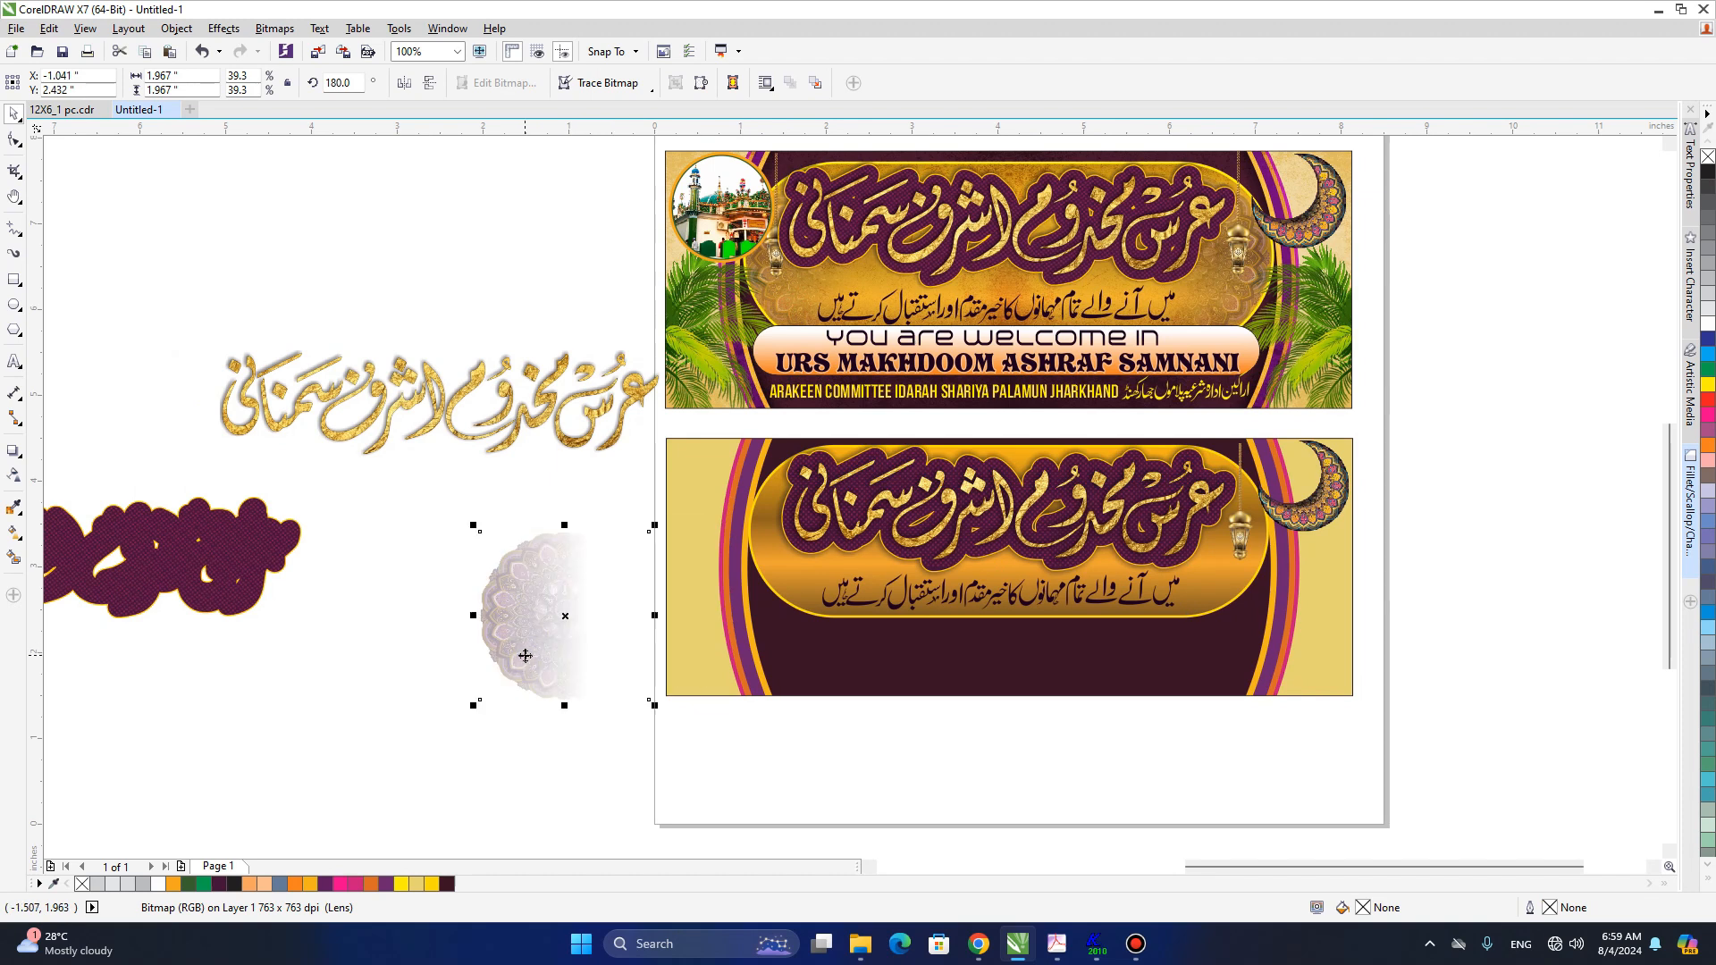
- Remove the mandala's transparency and apply a new linear transparency that fades it out from left to right
click(14, 478)
click(13, 83)
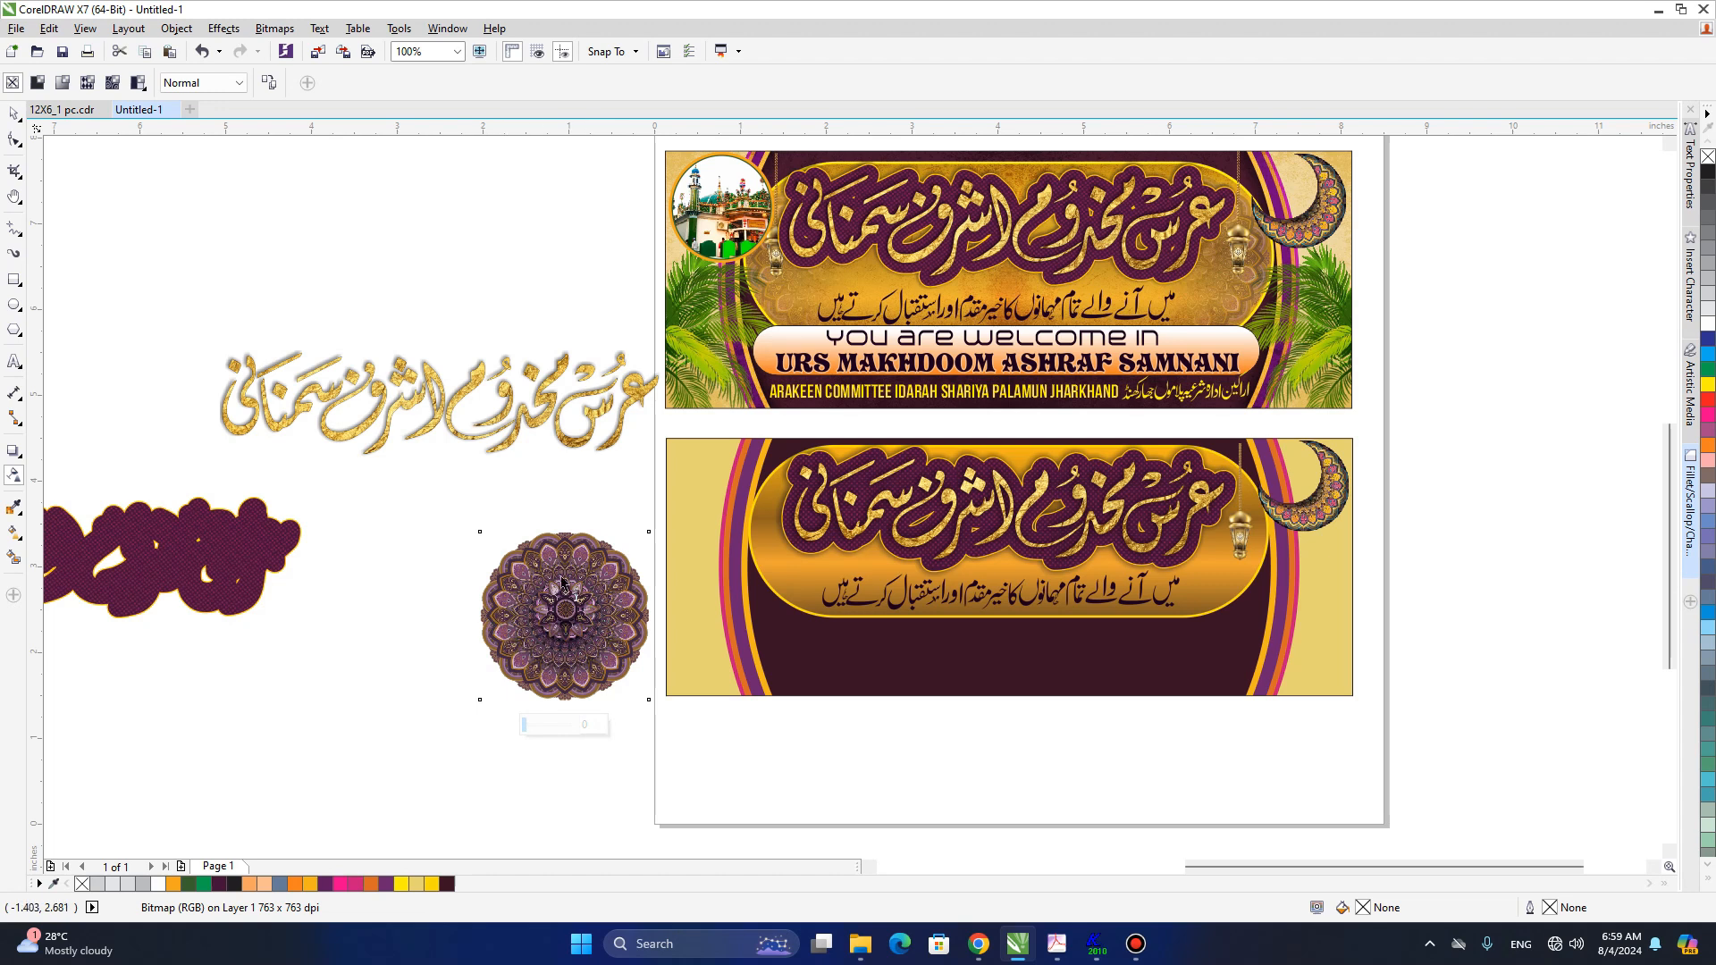
drag(489, 608, 640, 616)
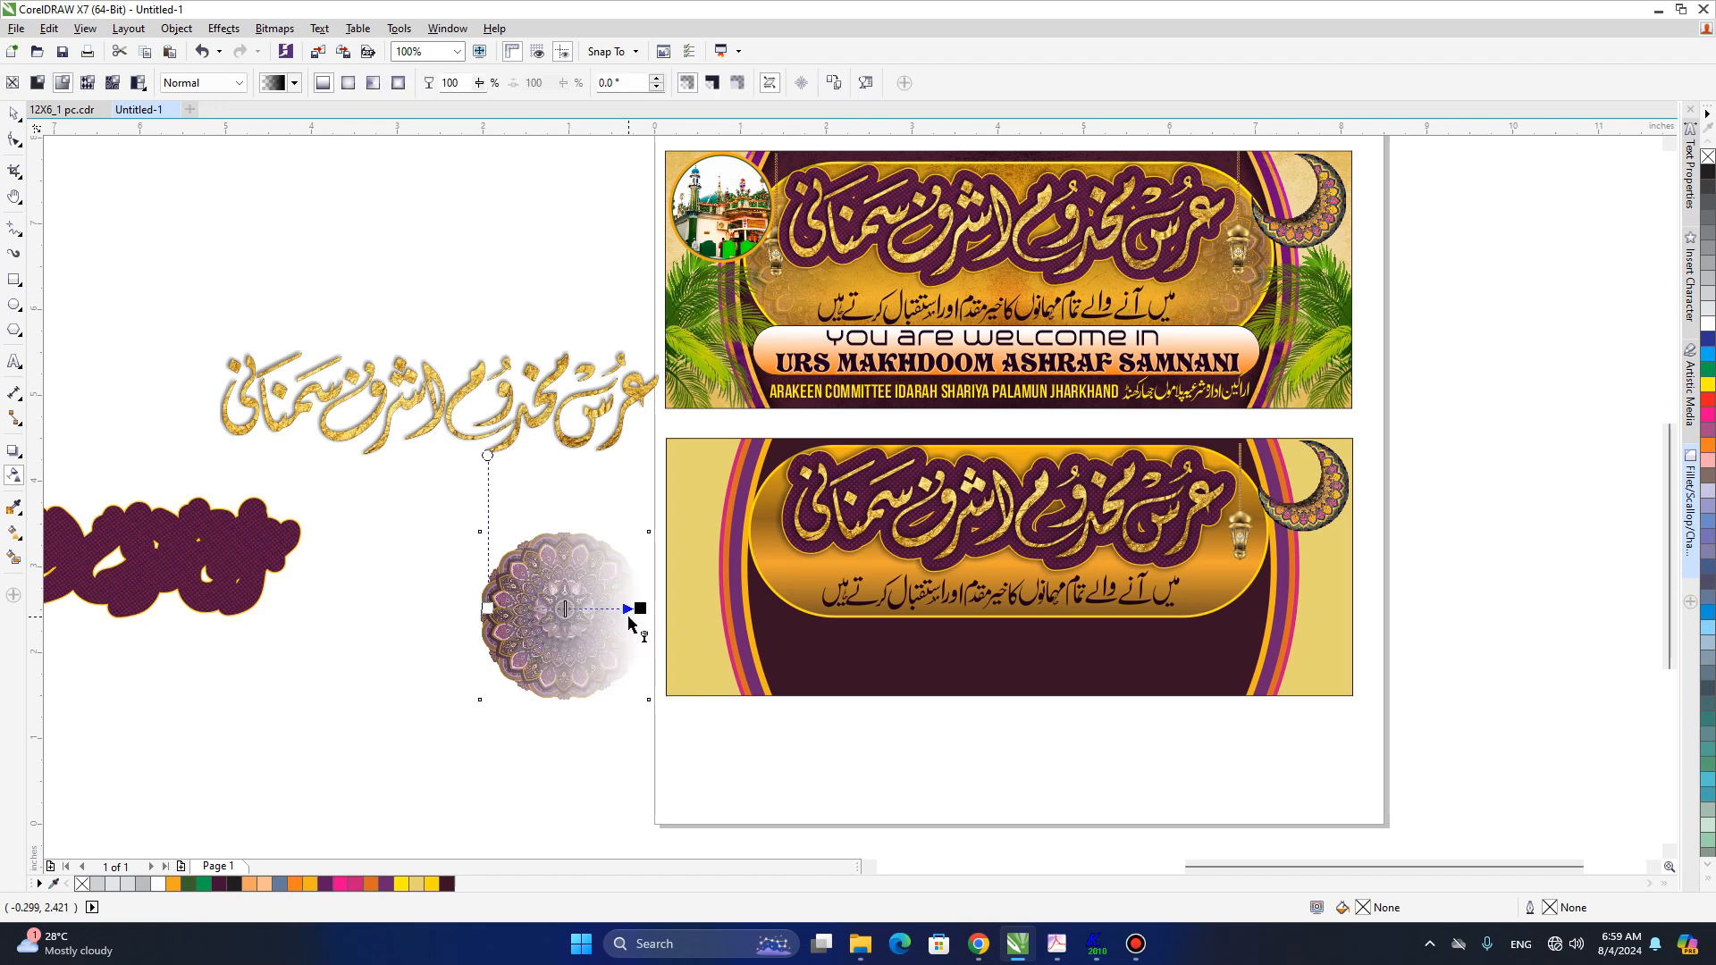
drag(487, 609, 452, 609)
drag(640, 608, 630, 609)
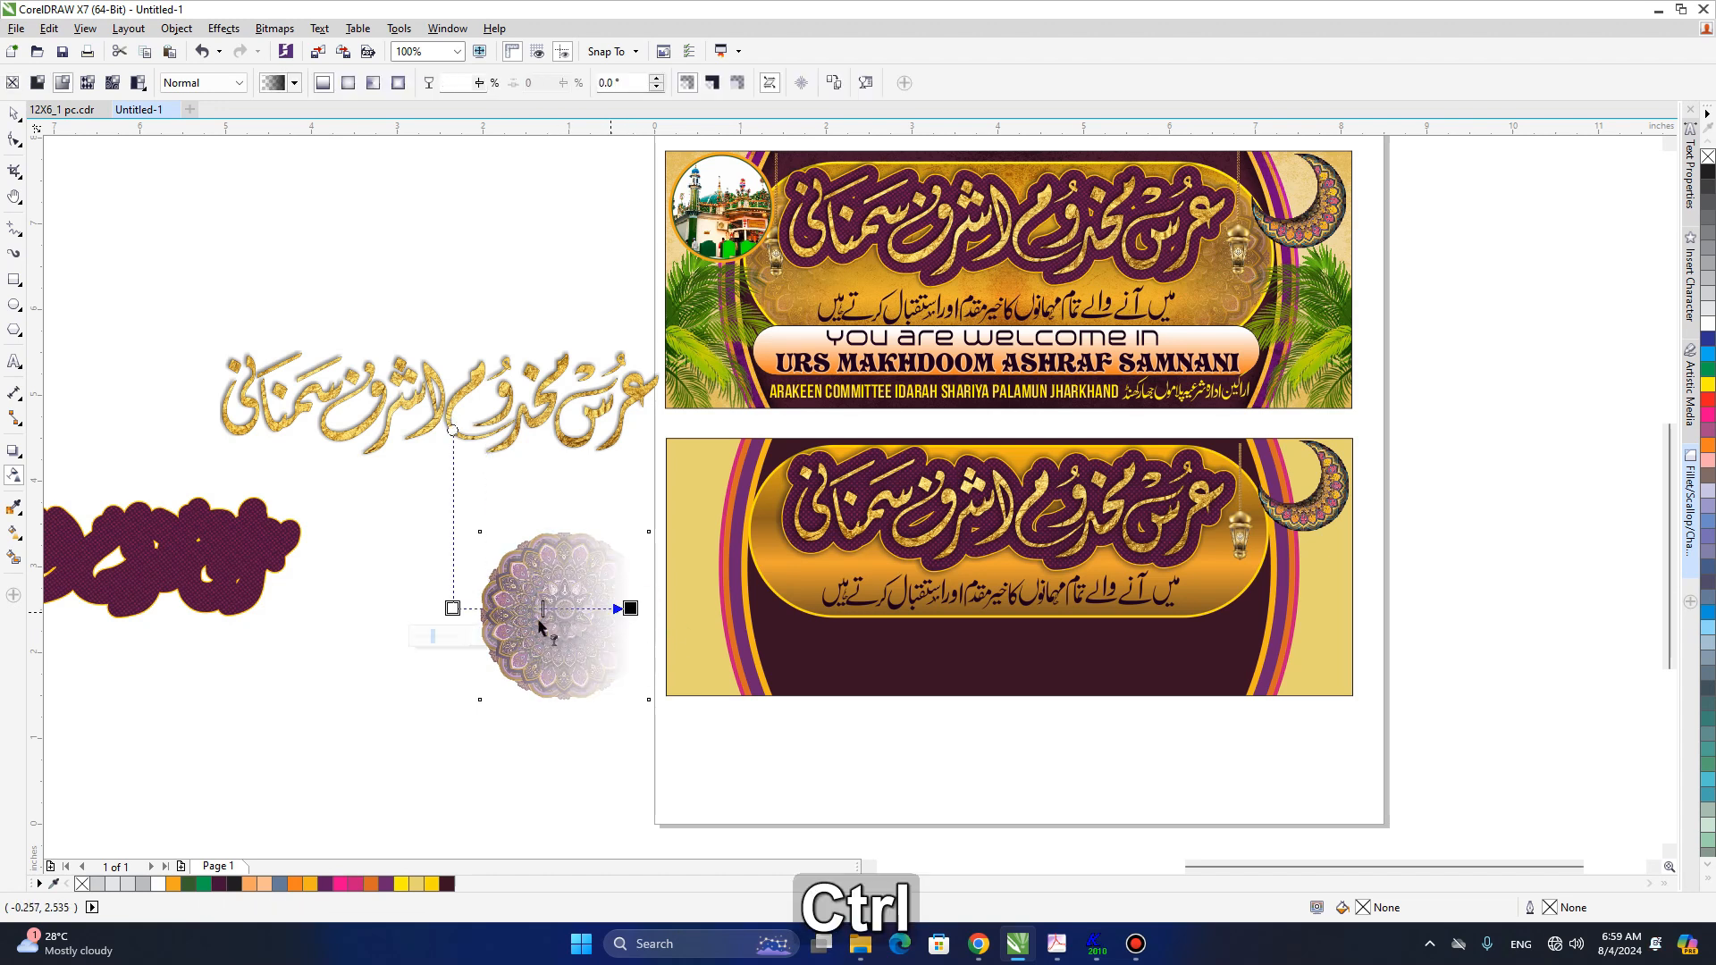
- Place the faded mandala inside both ends of the new golden panel, behind the calligraphy and mirrored on the right
key(space)
drag(586, 592, 1218, 550)
click(1461, 592)
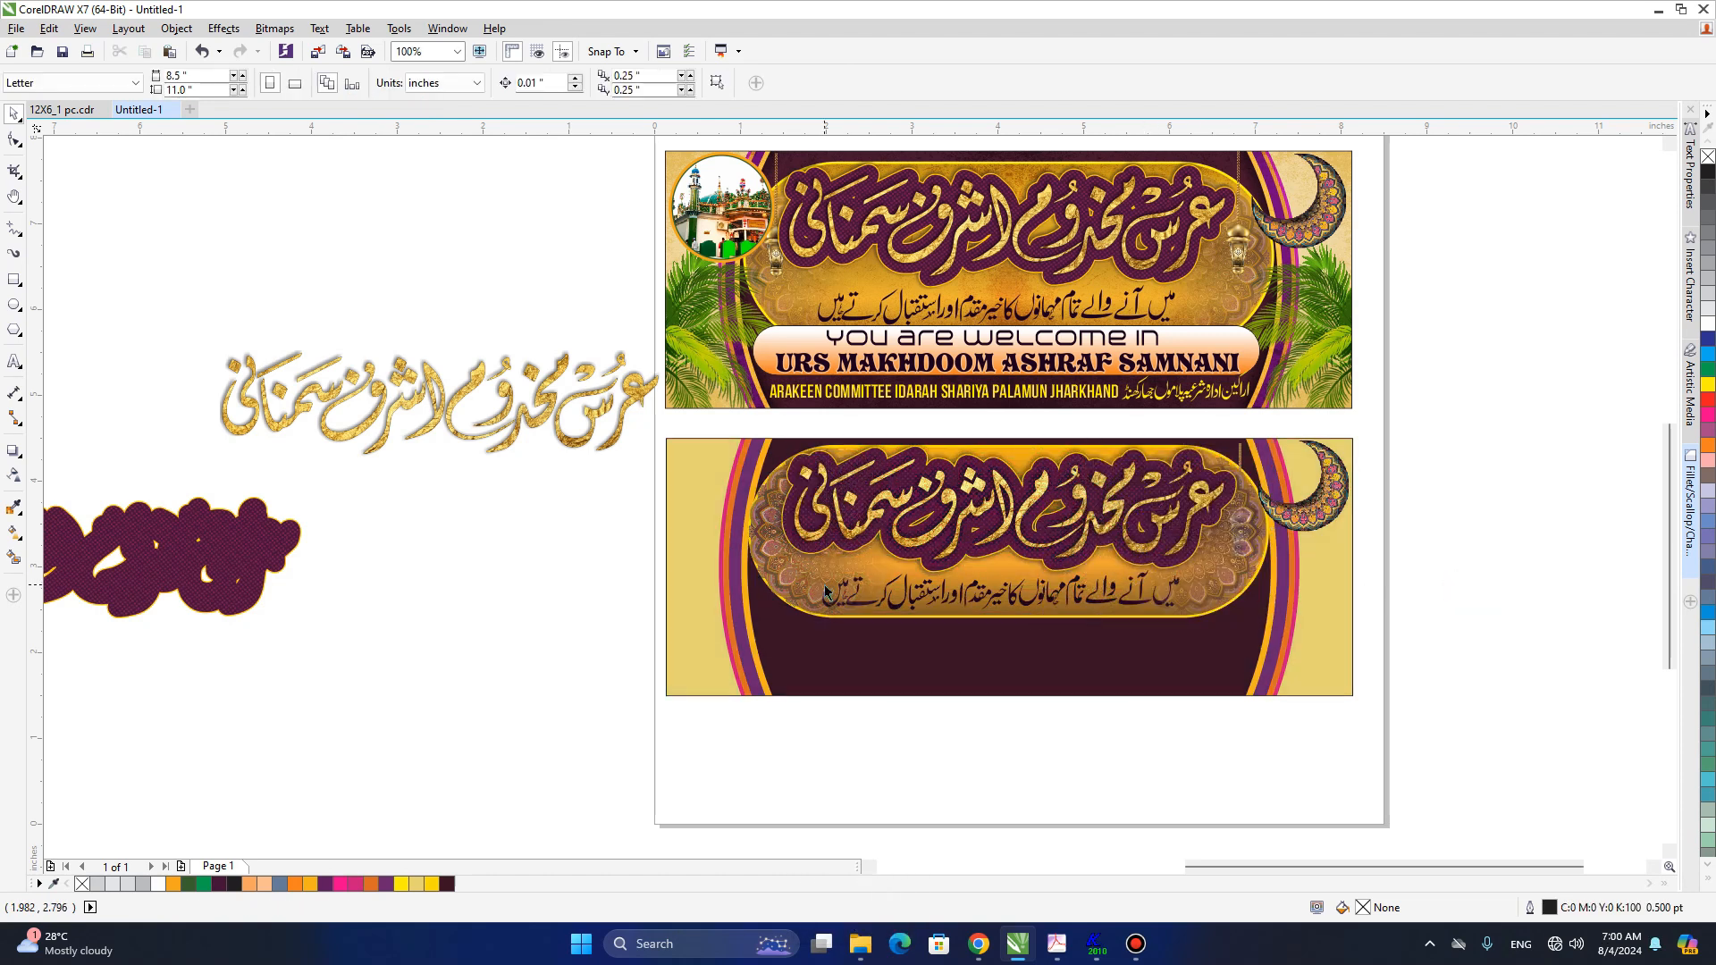
- Extend the left mandala's linear transparency outward, shift its midpoint toward the outer edge, and select the right mandala's transparency
key(h)
scroll(824, 577, up, 1)
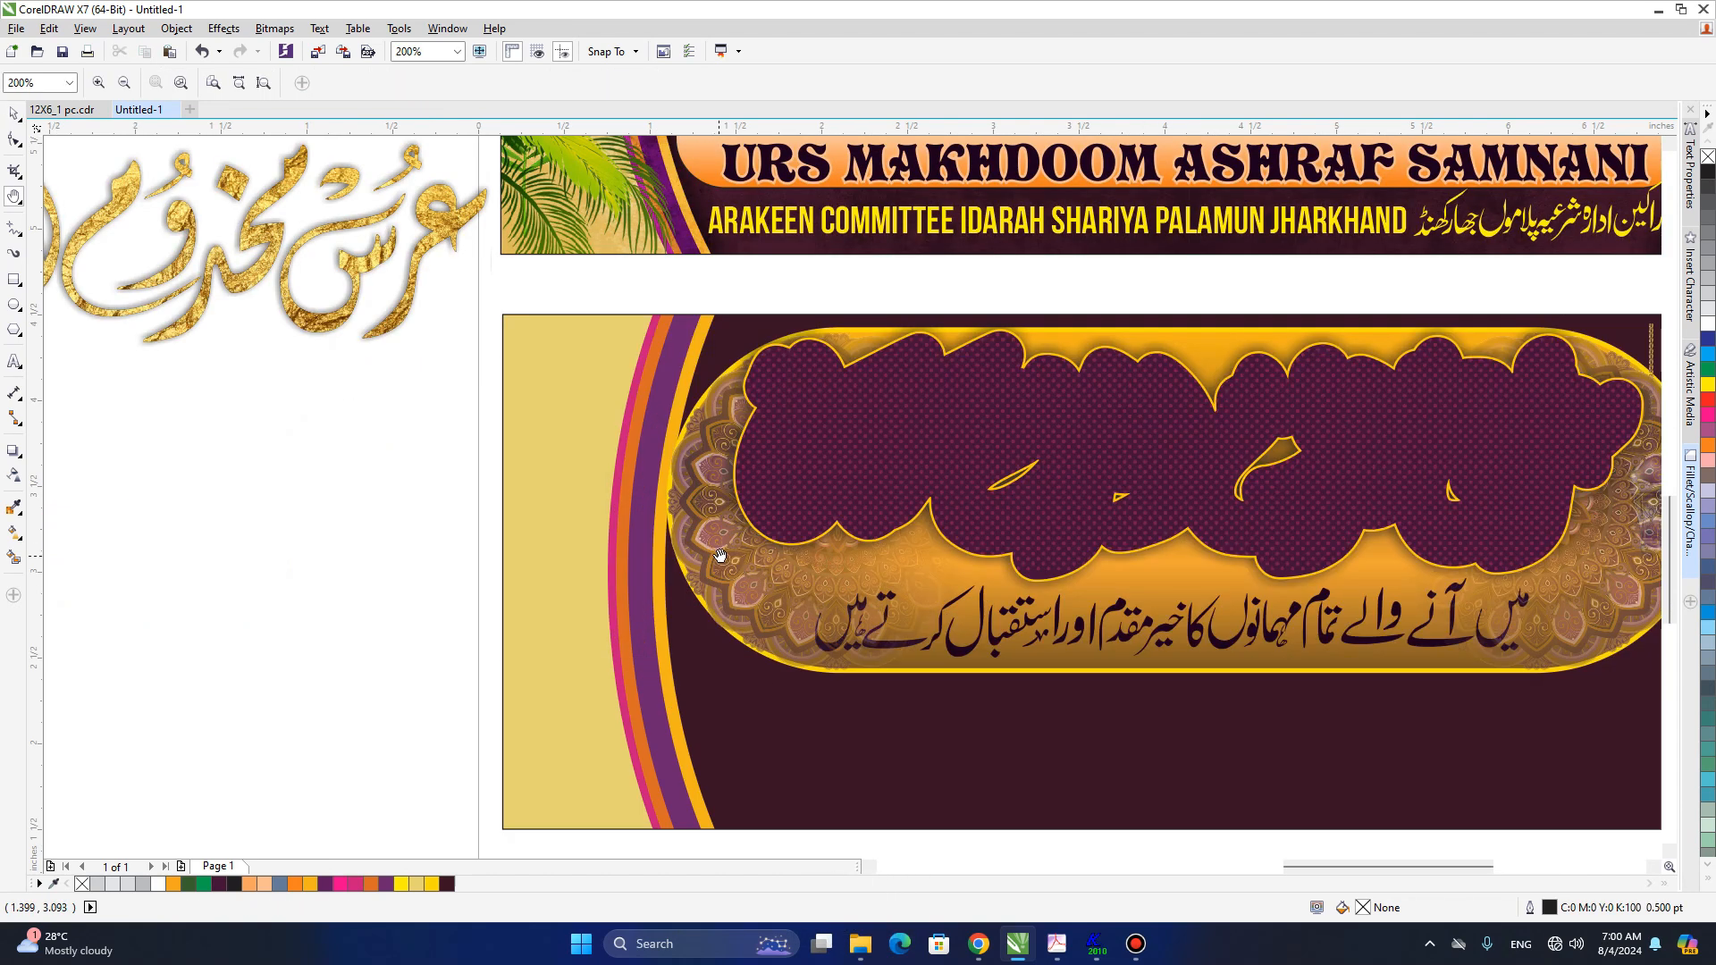
key(space)
click(729, 568)
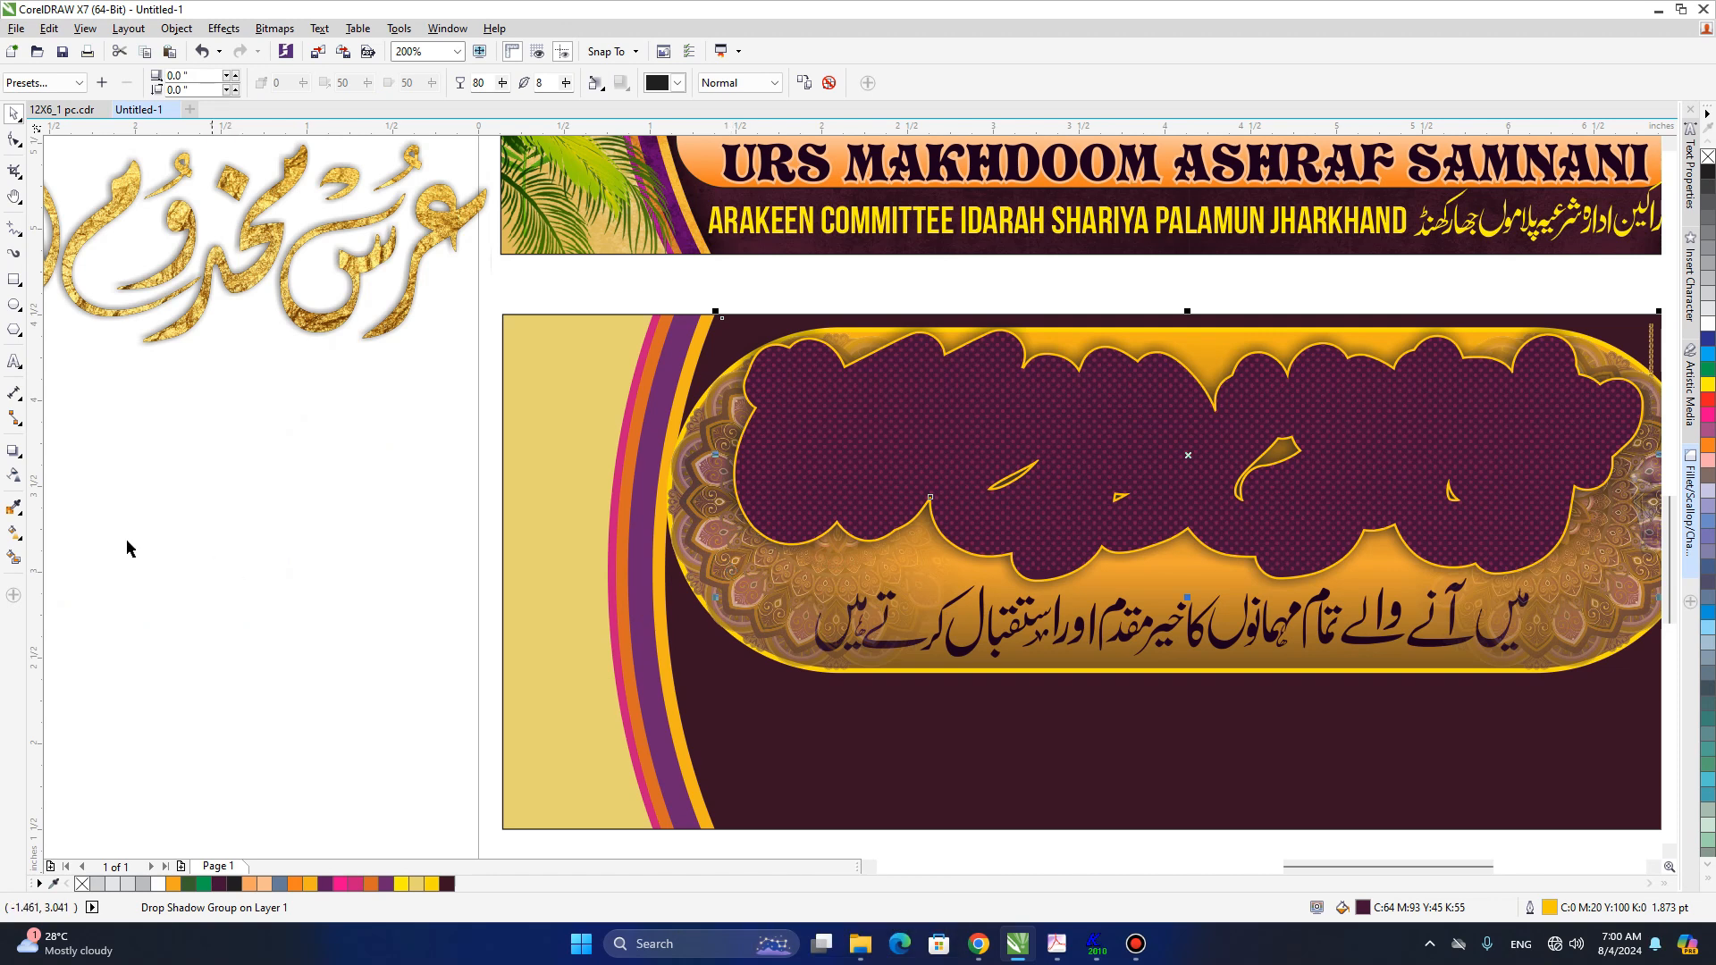
click(13, 475)
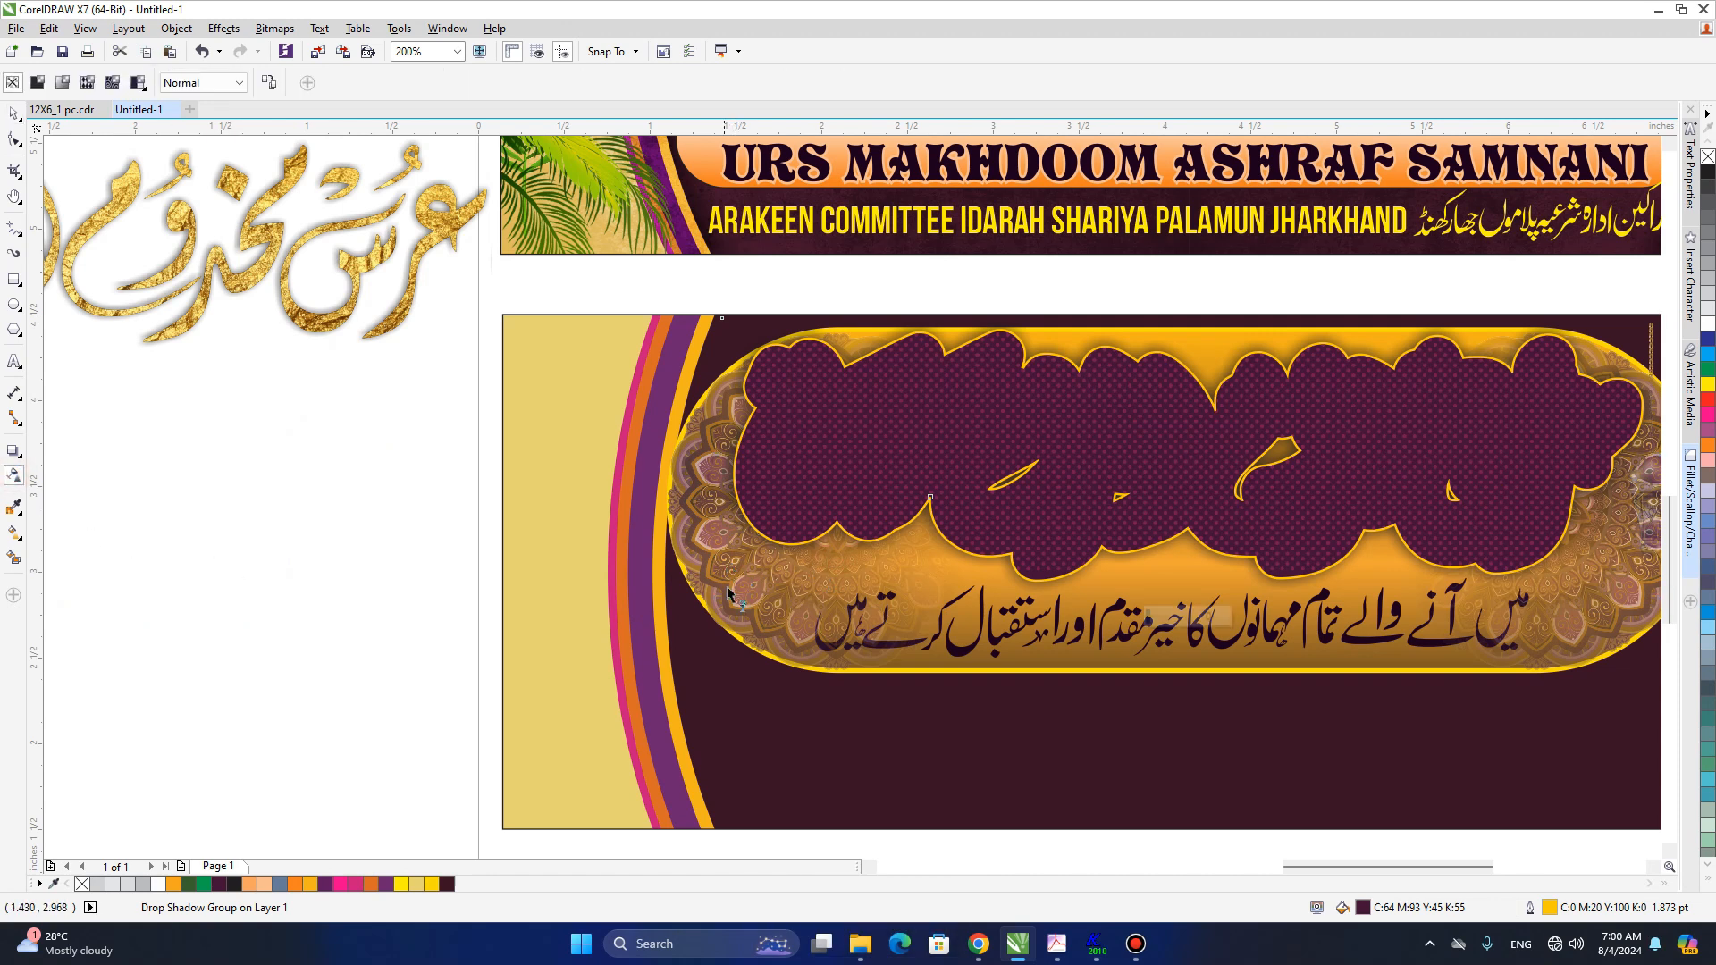
click(793, 620)
drag(589, 487, 496, 487)
drag(733, 488, 676, 487)
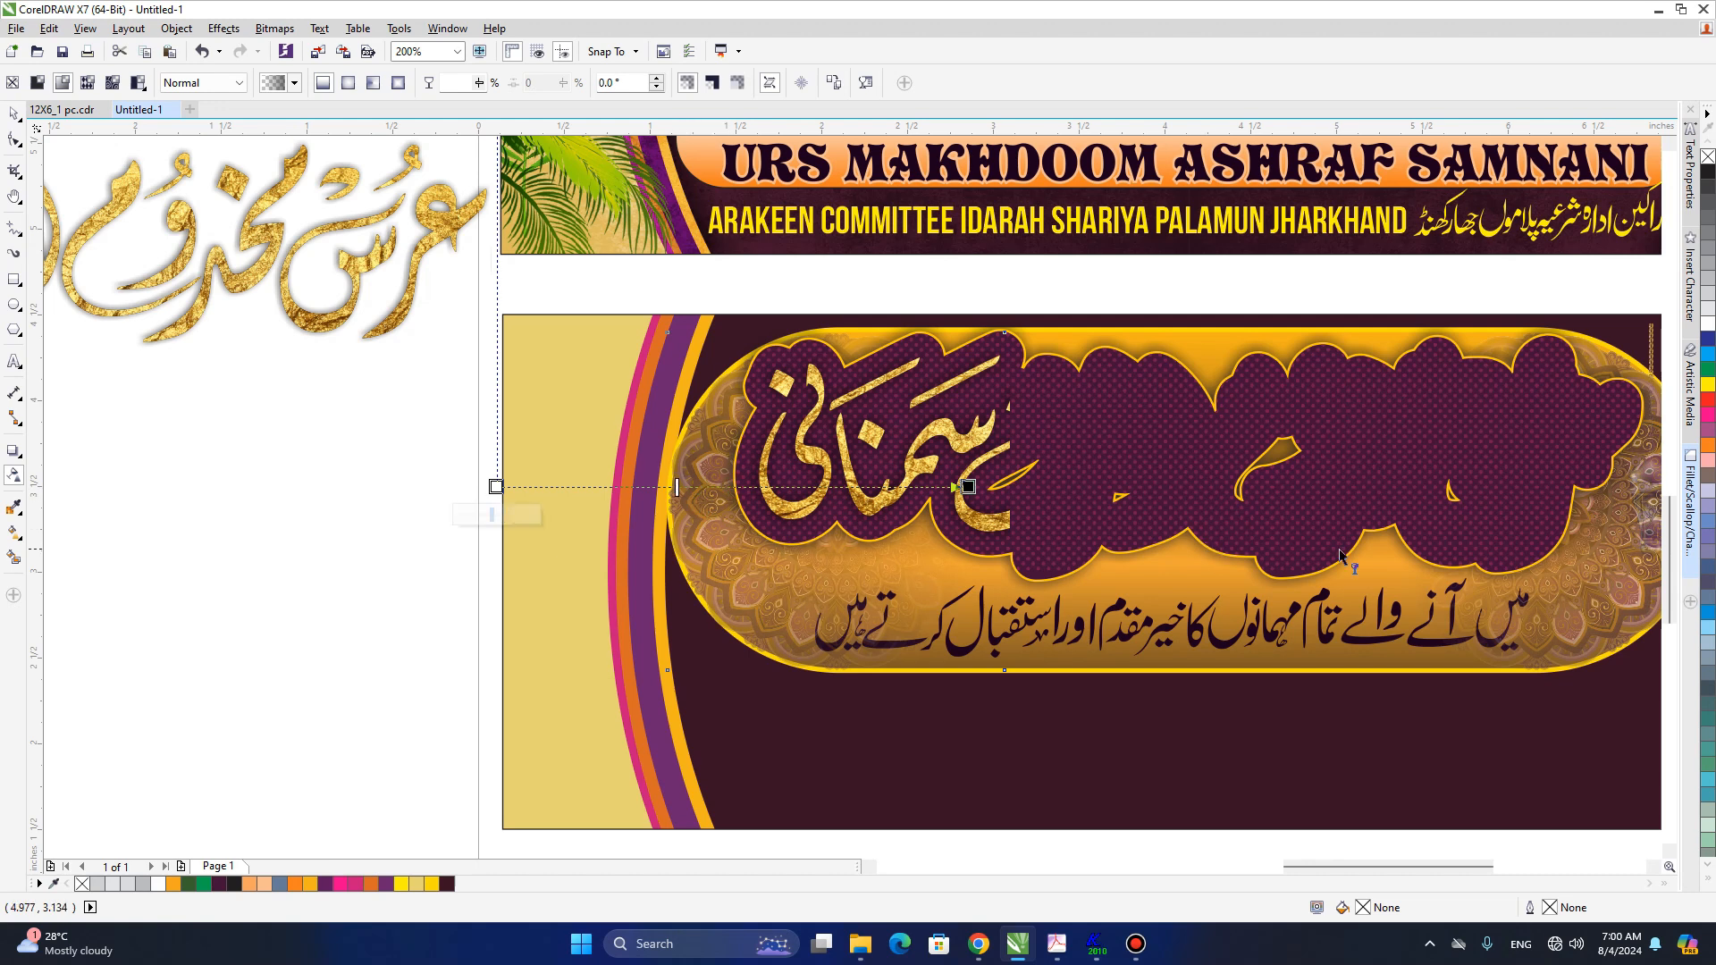
drag(1608, 584, 1144, 587)
click(1204, 557)
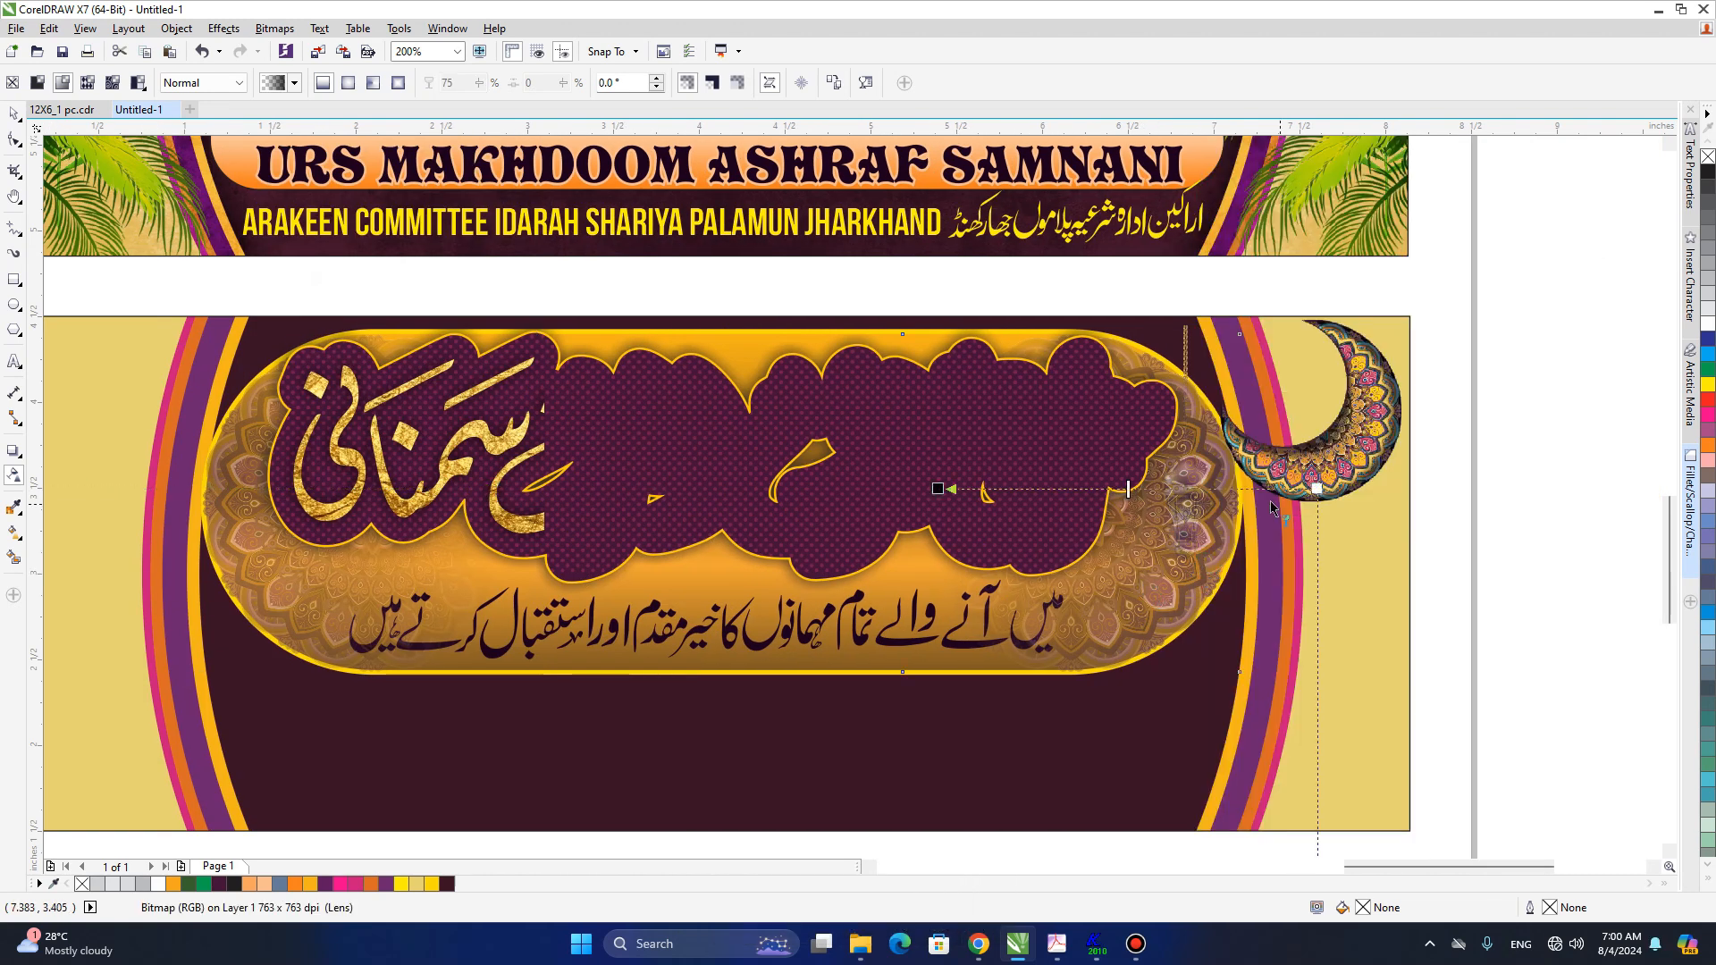
- Open the reference banner's PowerClip contents and copy the grunge texture bitmap over the left half of the golden panel
drag(790, 138, 1026, 354)
drag(784, 236, 790, 412)
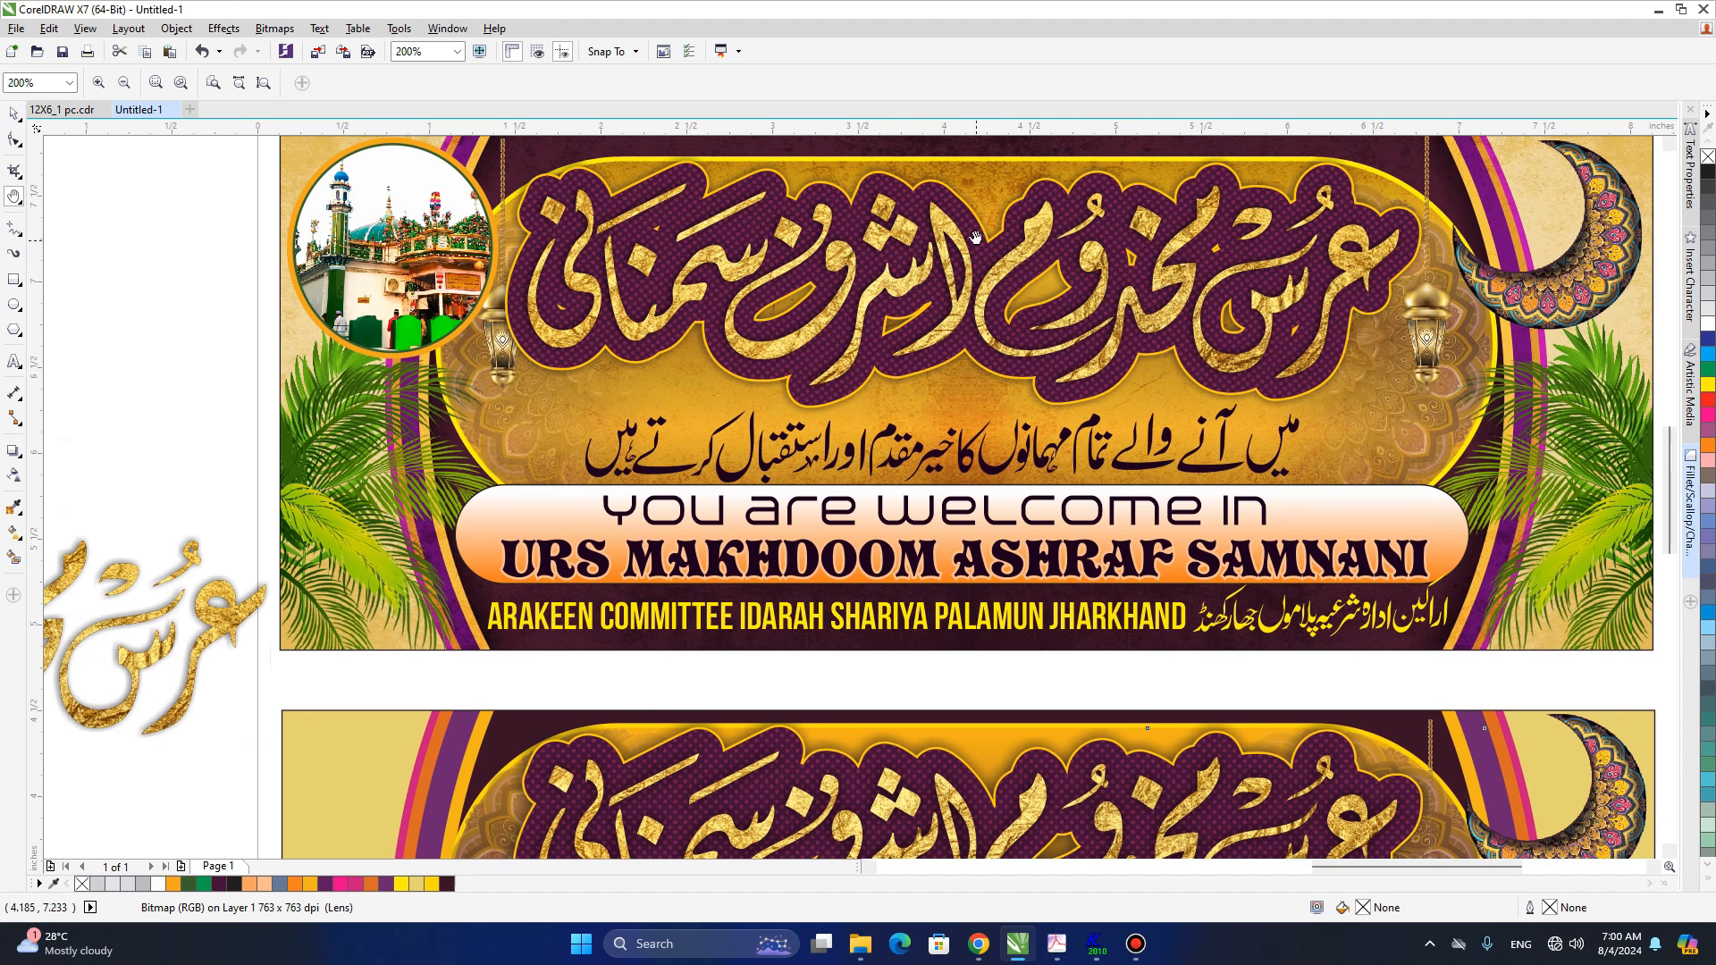
key(space)
click(949, 400)
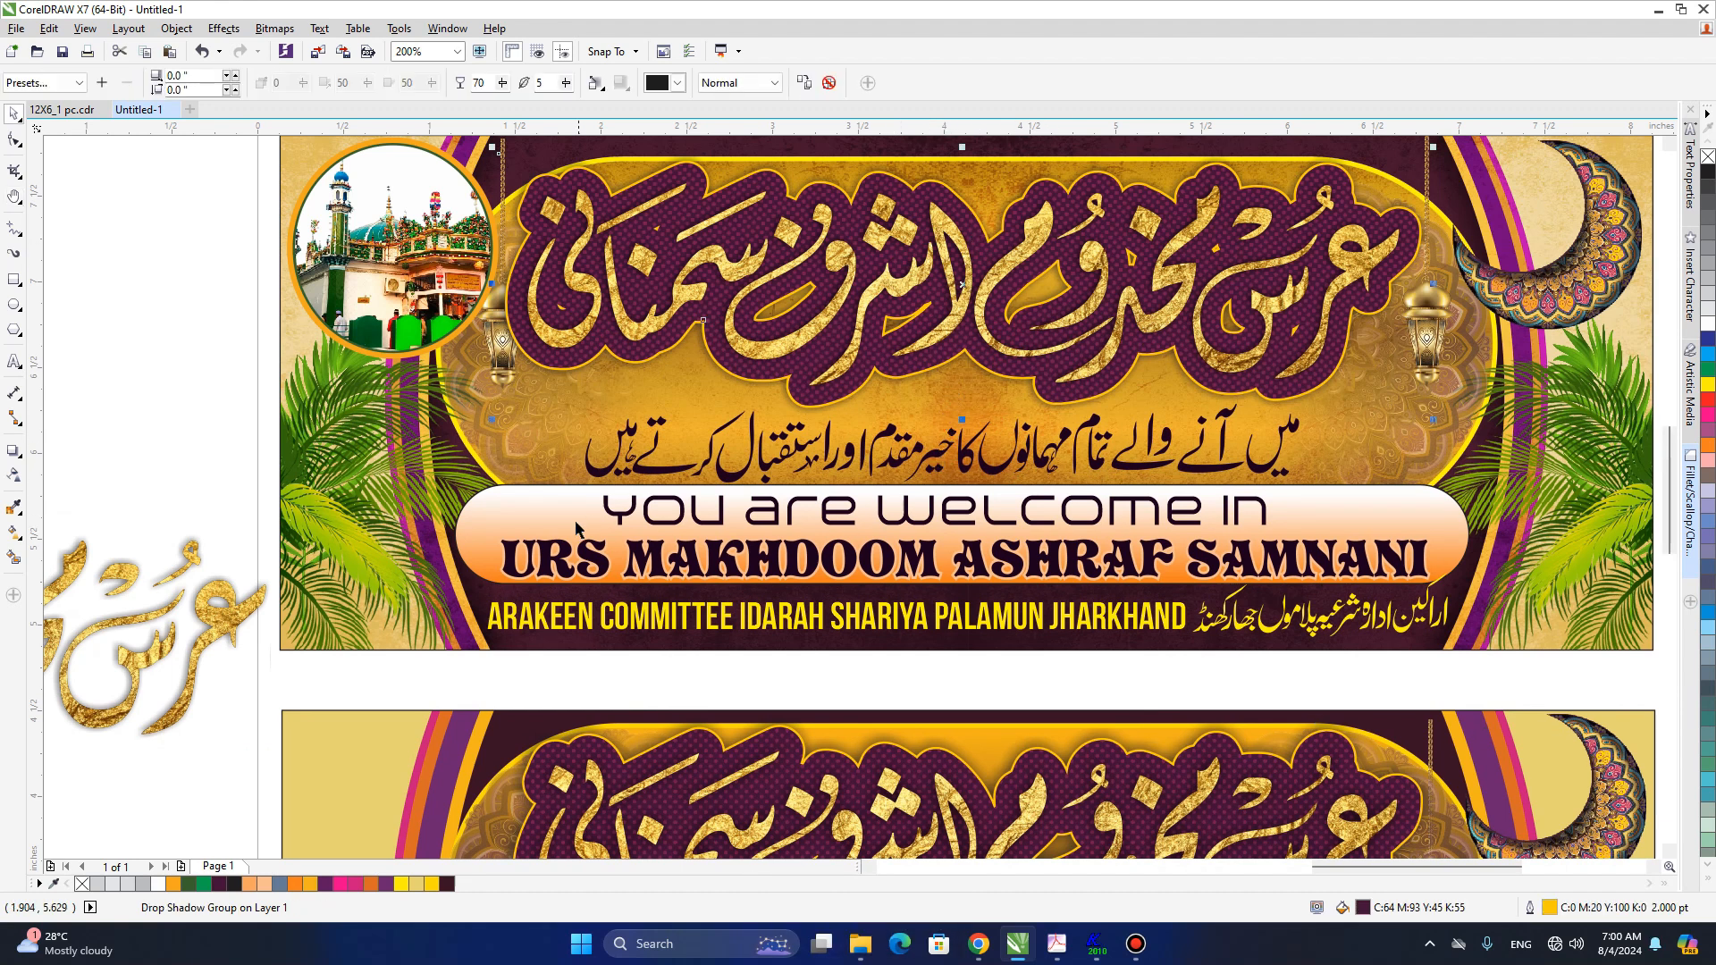
click(501, 594)
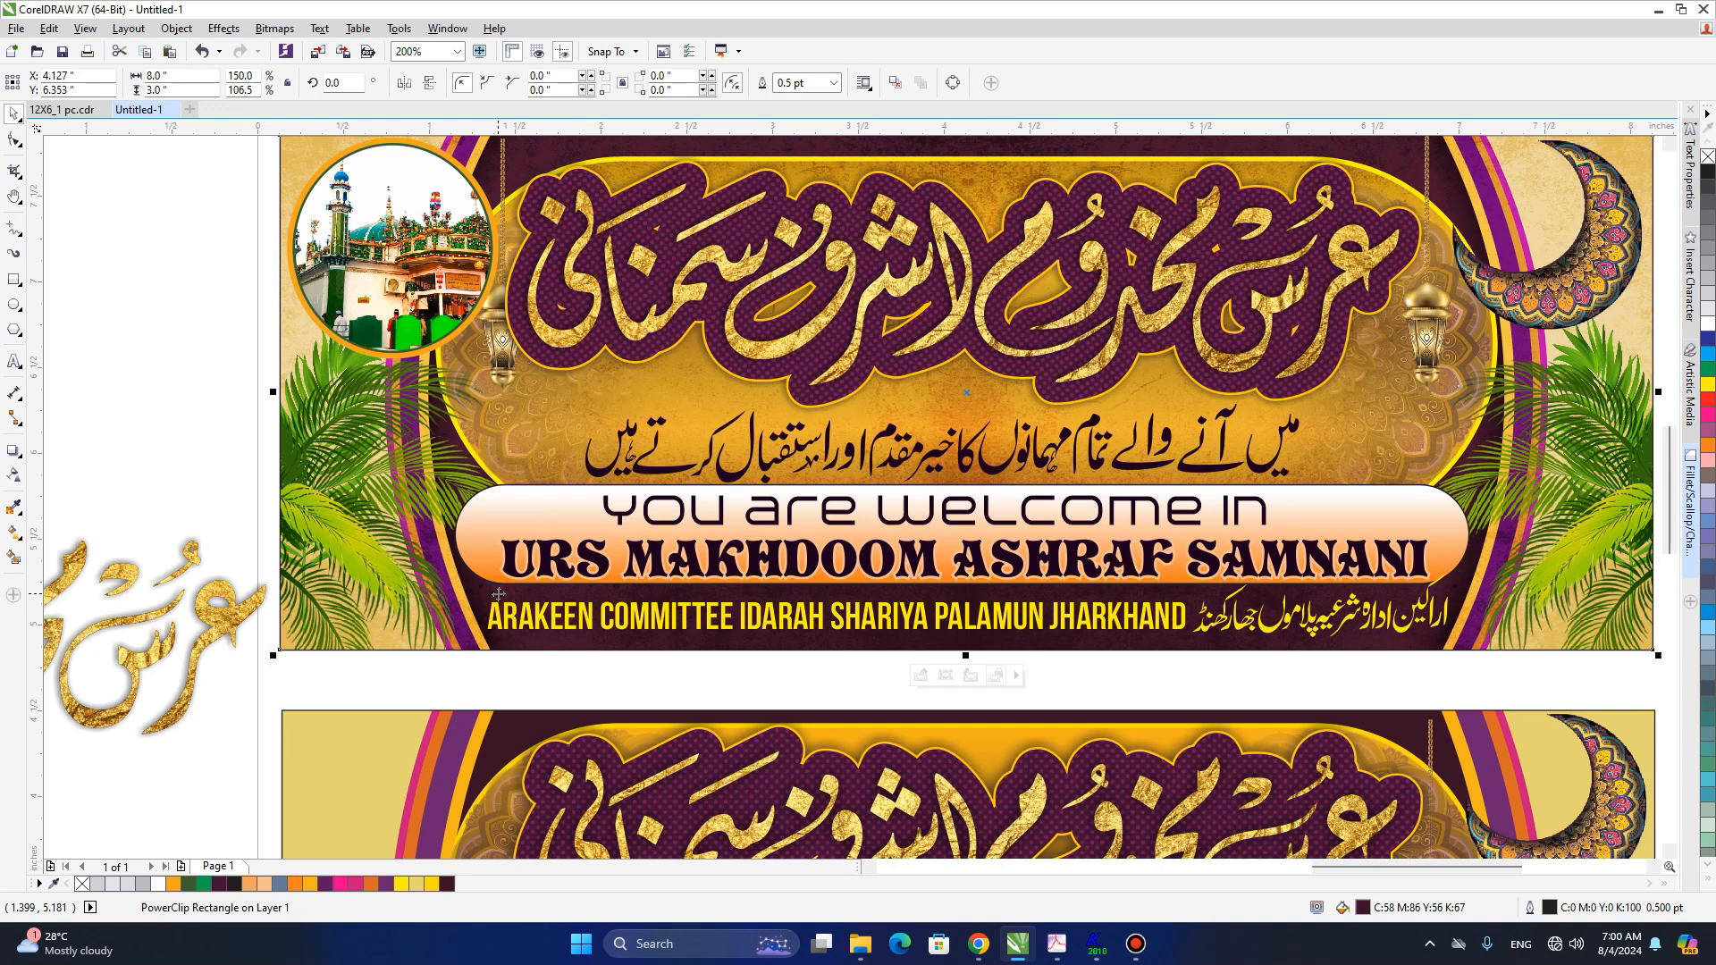
ctrl+click(502, 594)
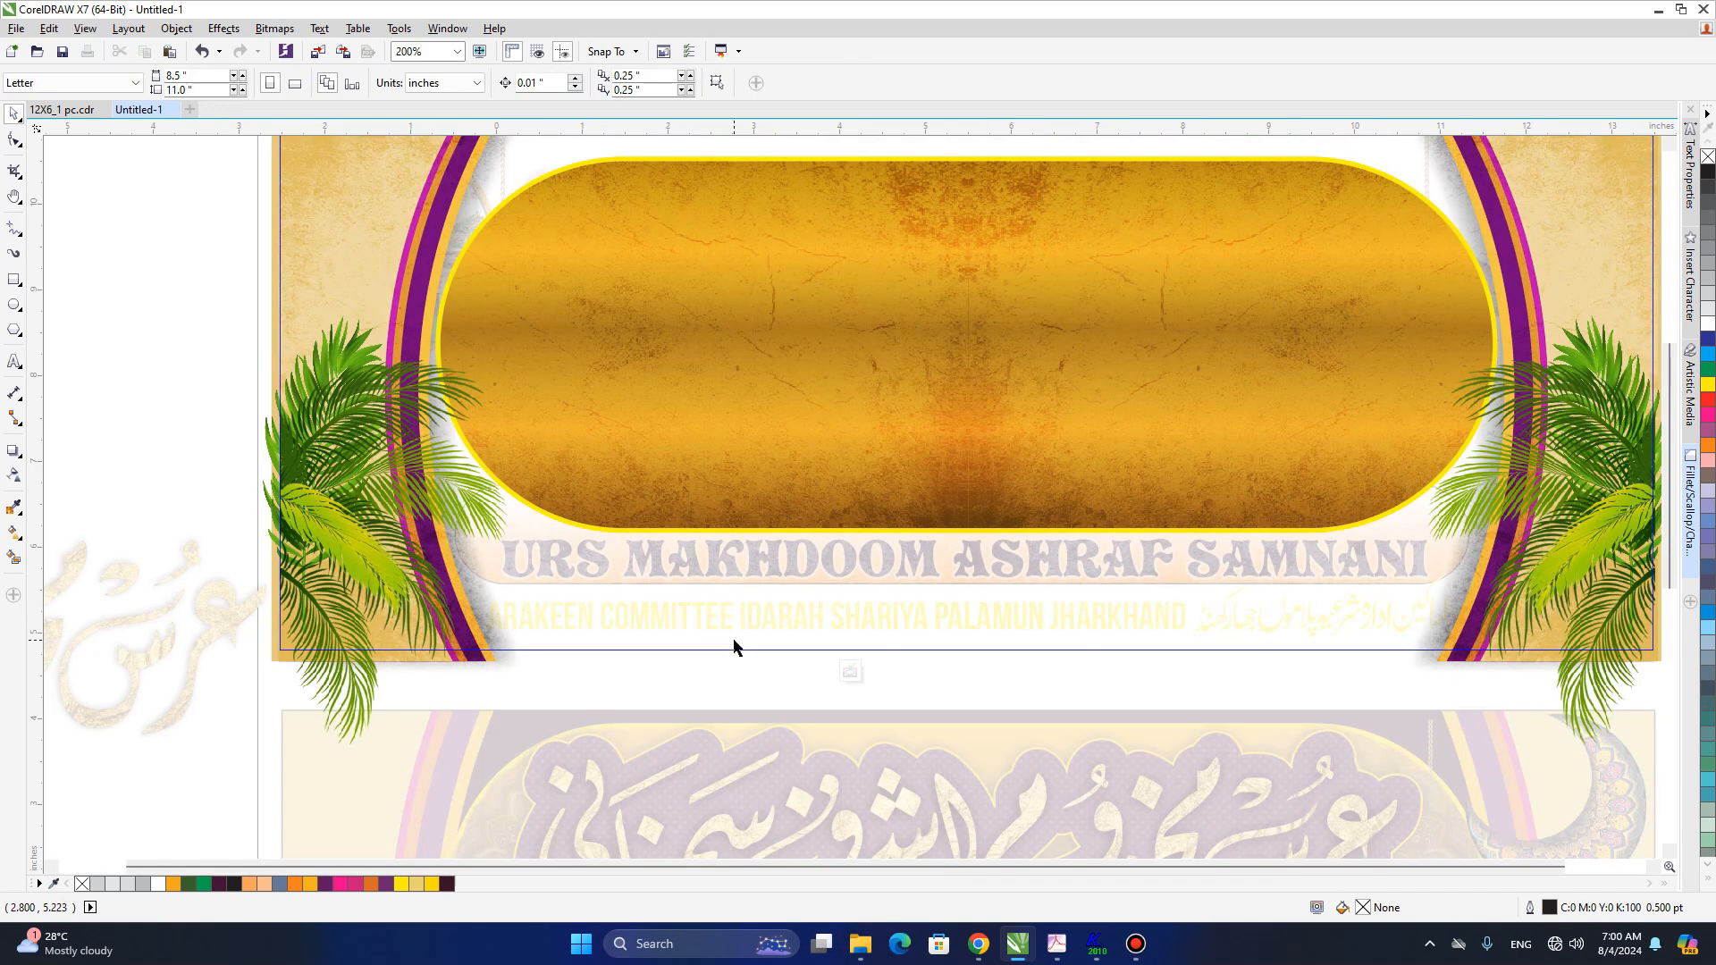
scroll(720, 538, down, 2)
click(721, 501)
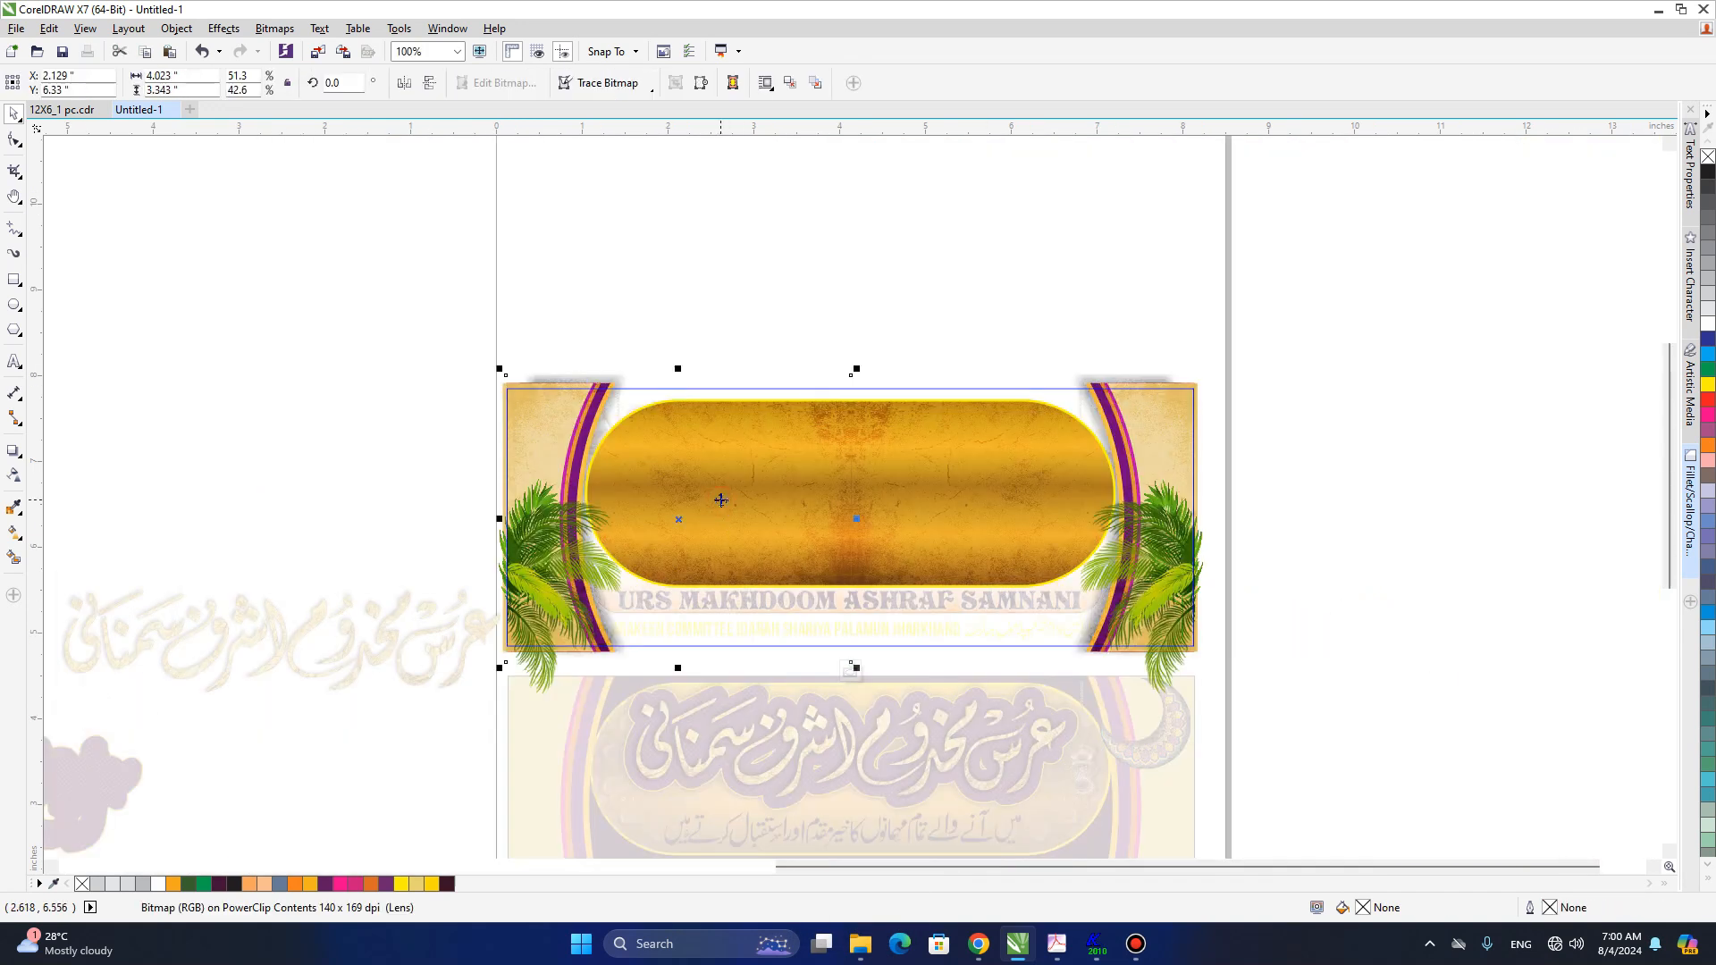
key(ctrl+c)
- Leave the PowerClip, paste the grunge texture bitmap and move it outside the page to the right of the new banner
ctrl+click(1349, 572)
key(ctrl+v)
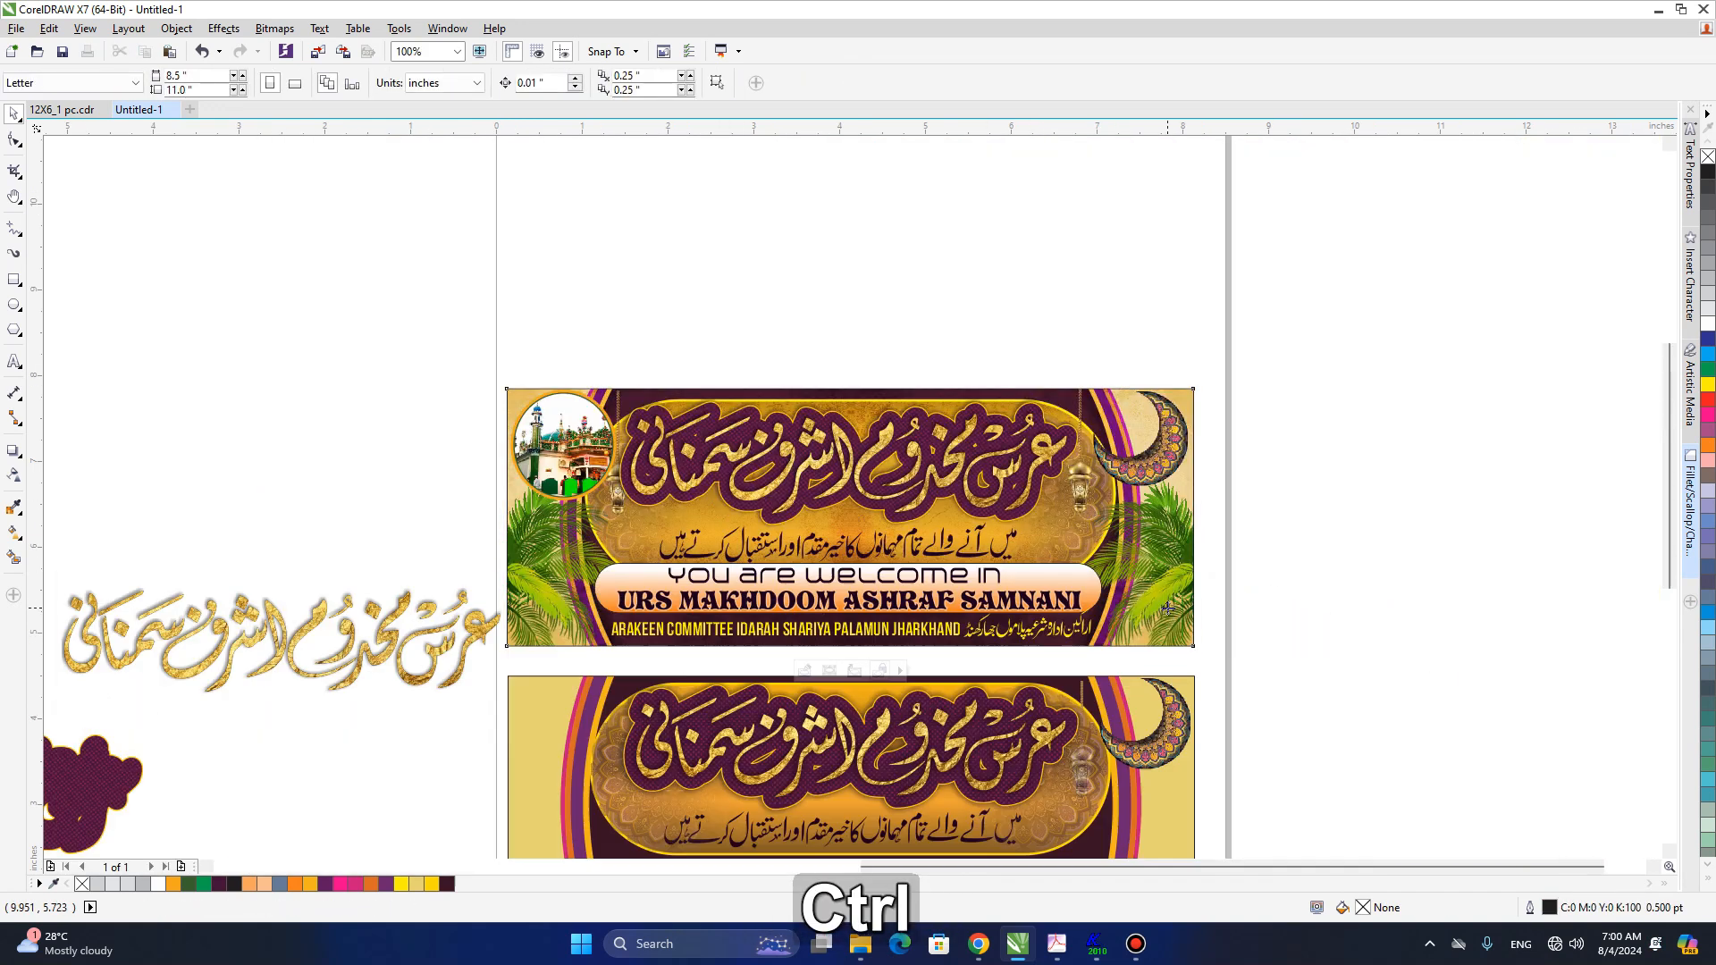
drag(679, 525, 1370, 713)
key(h)
drag(1110, 652, 1073, 400)
key(space)
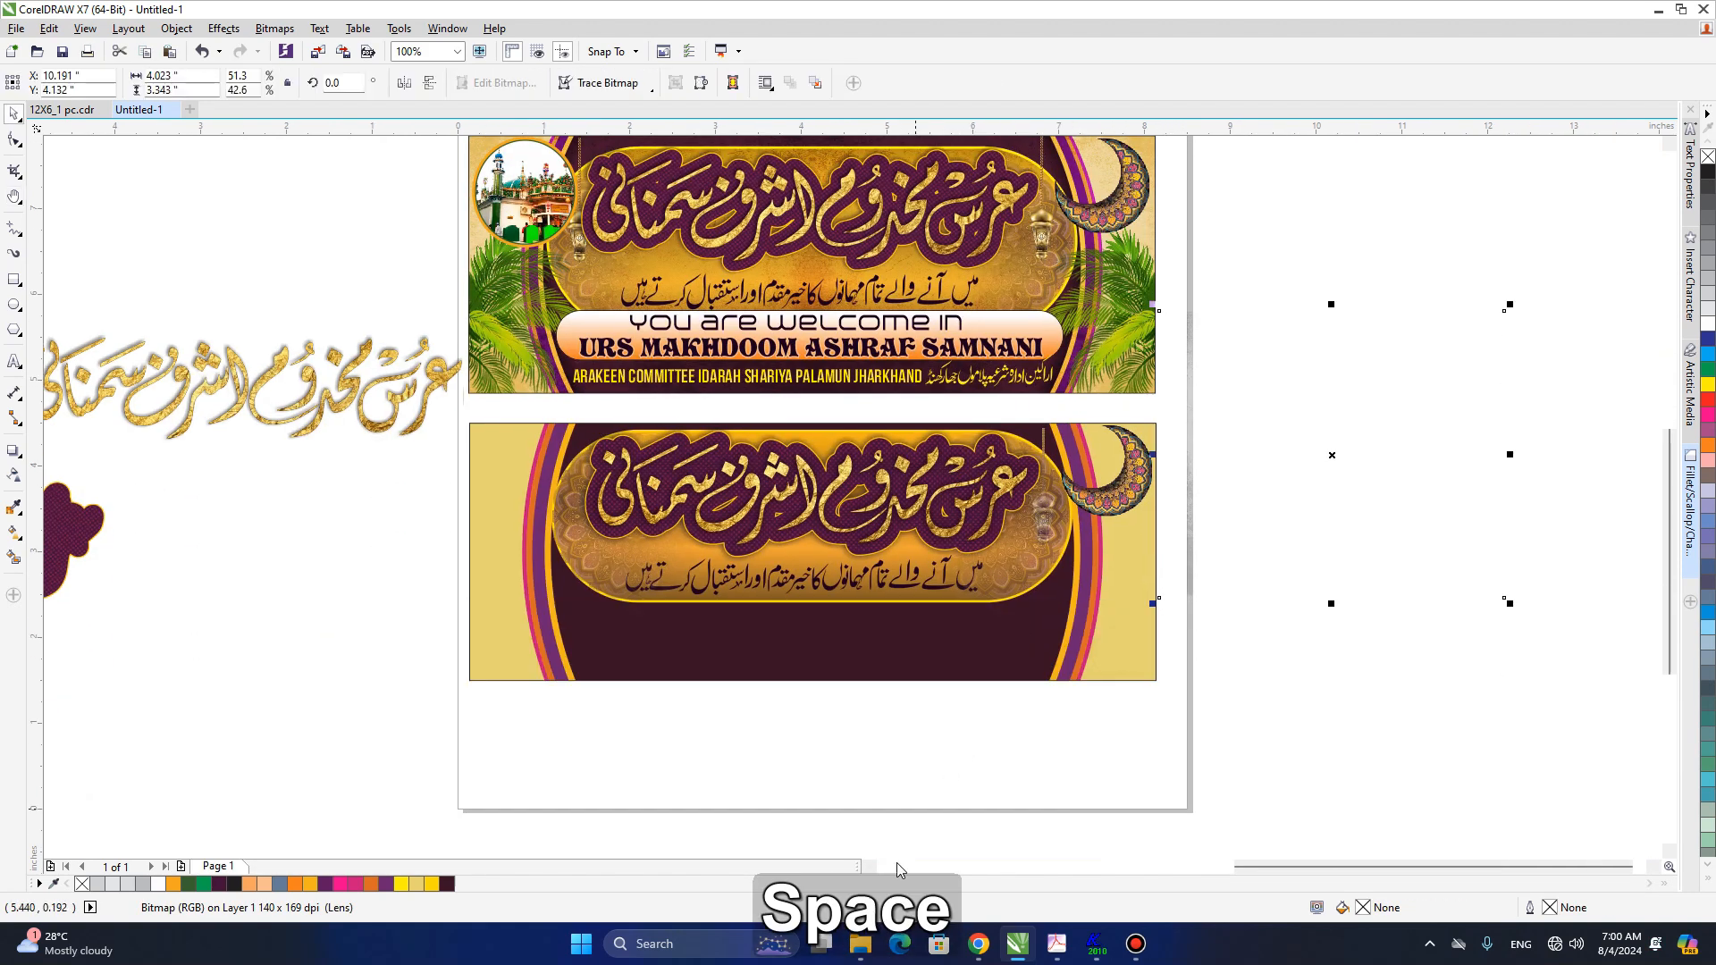
- Switch to Chrome and search Google for "grunge background" images
click(980, 946)
click(899, 18)
text(google.com)
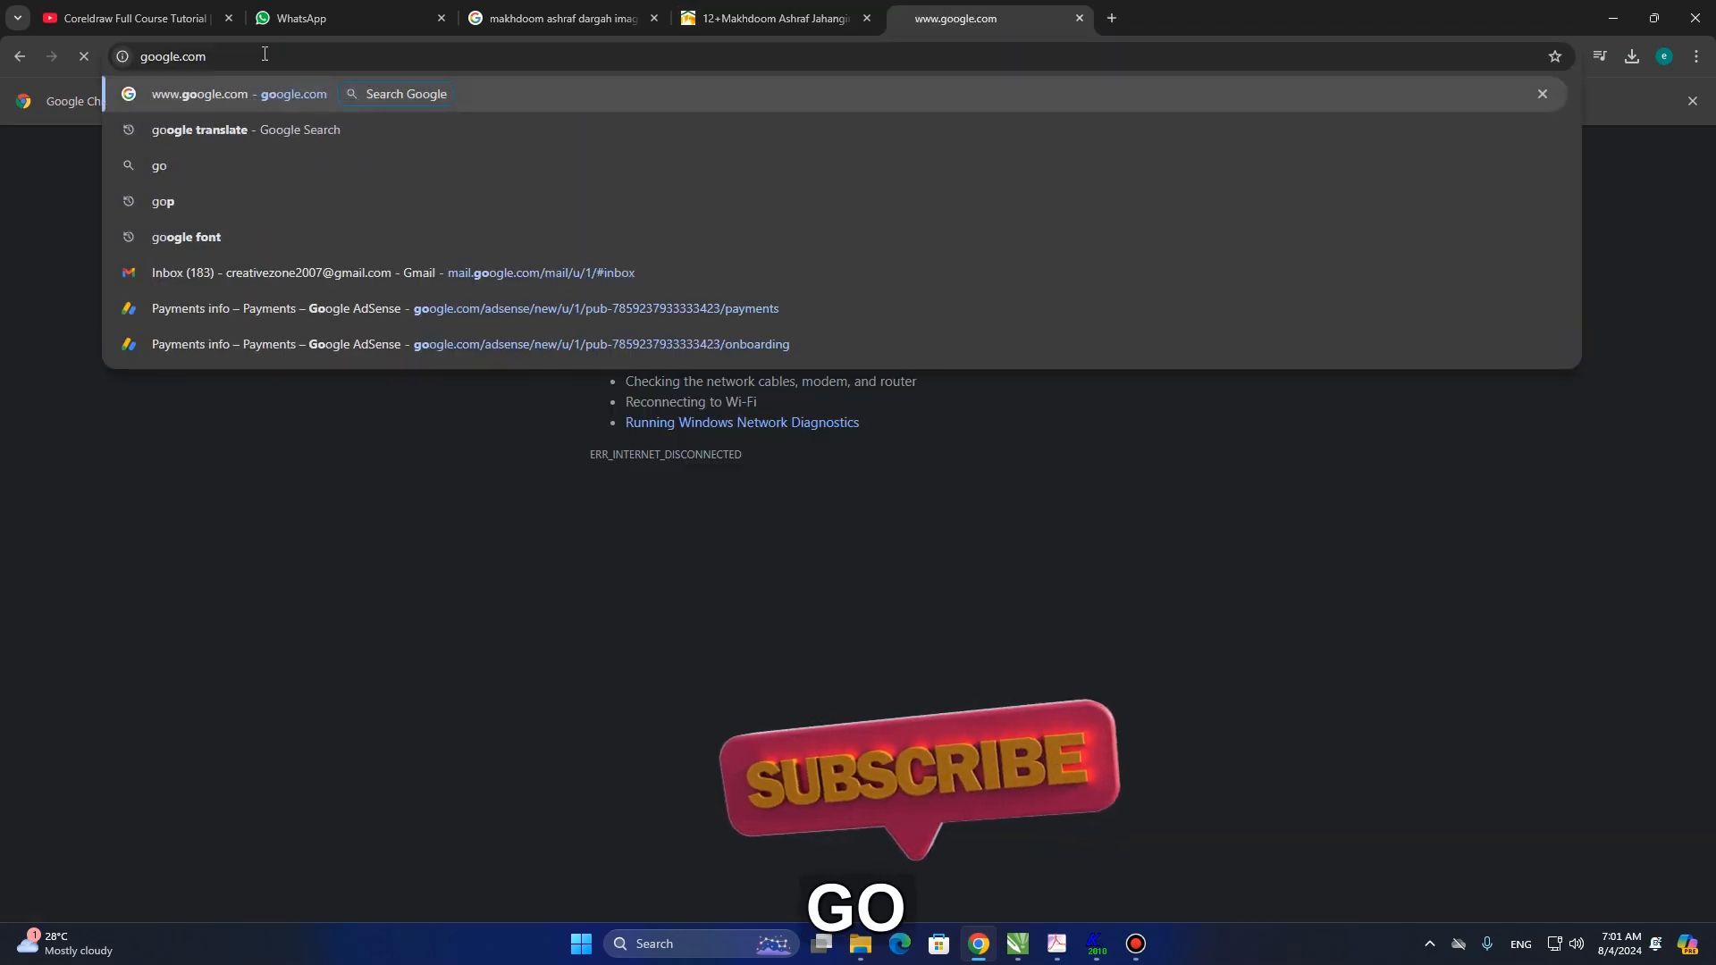
key(Return)
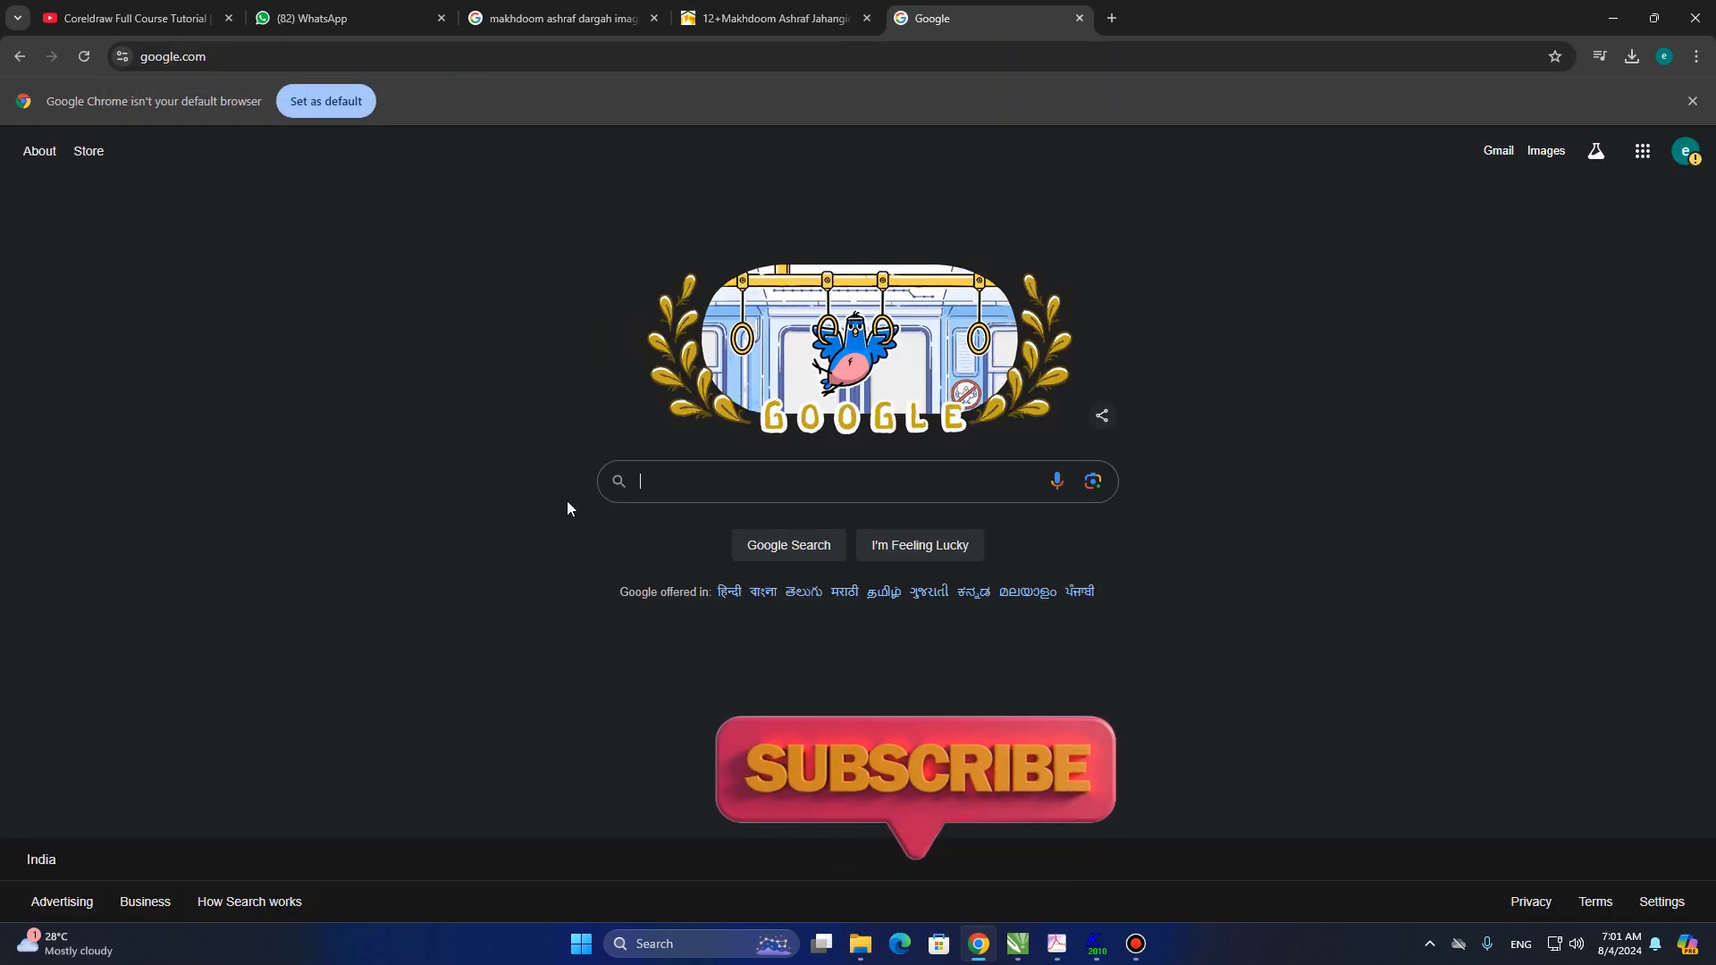
text(grunge back)
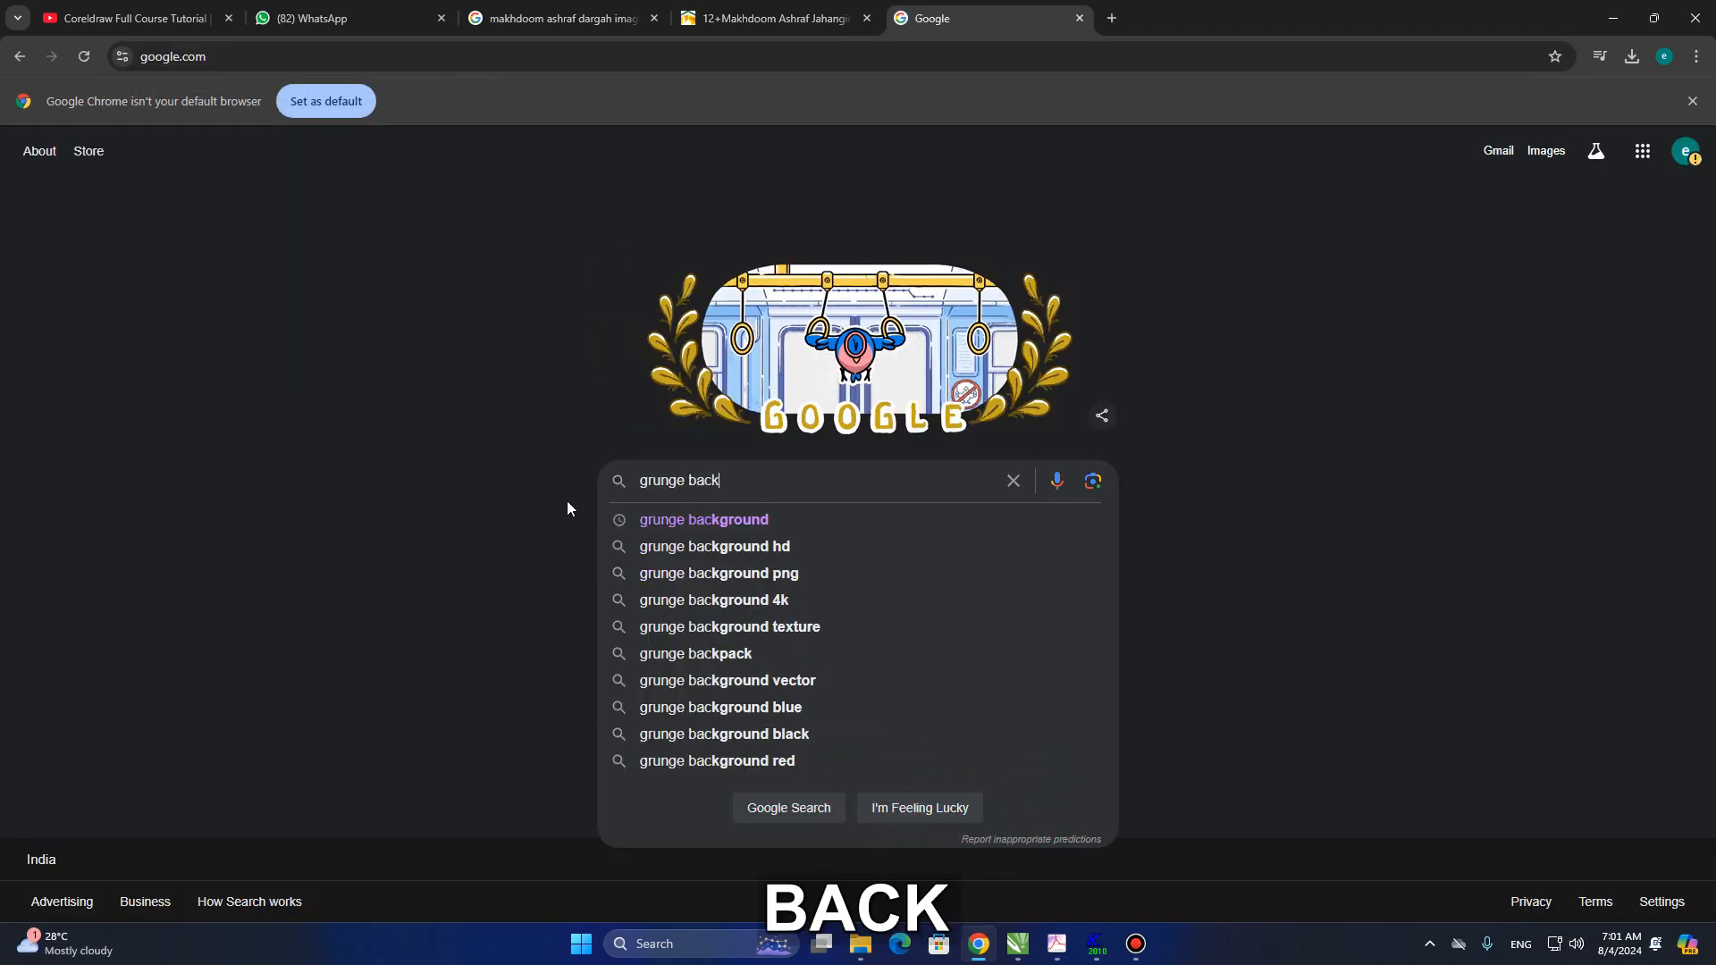
key(Down)
key(Return)
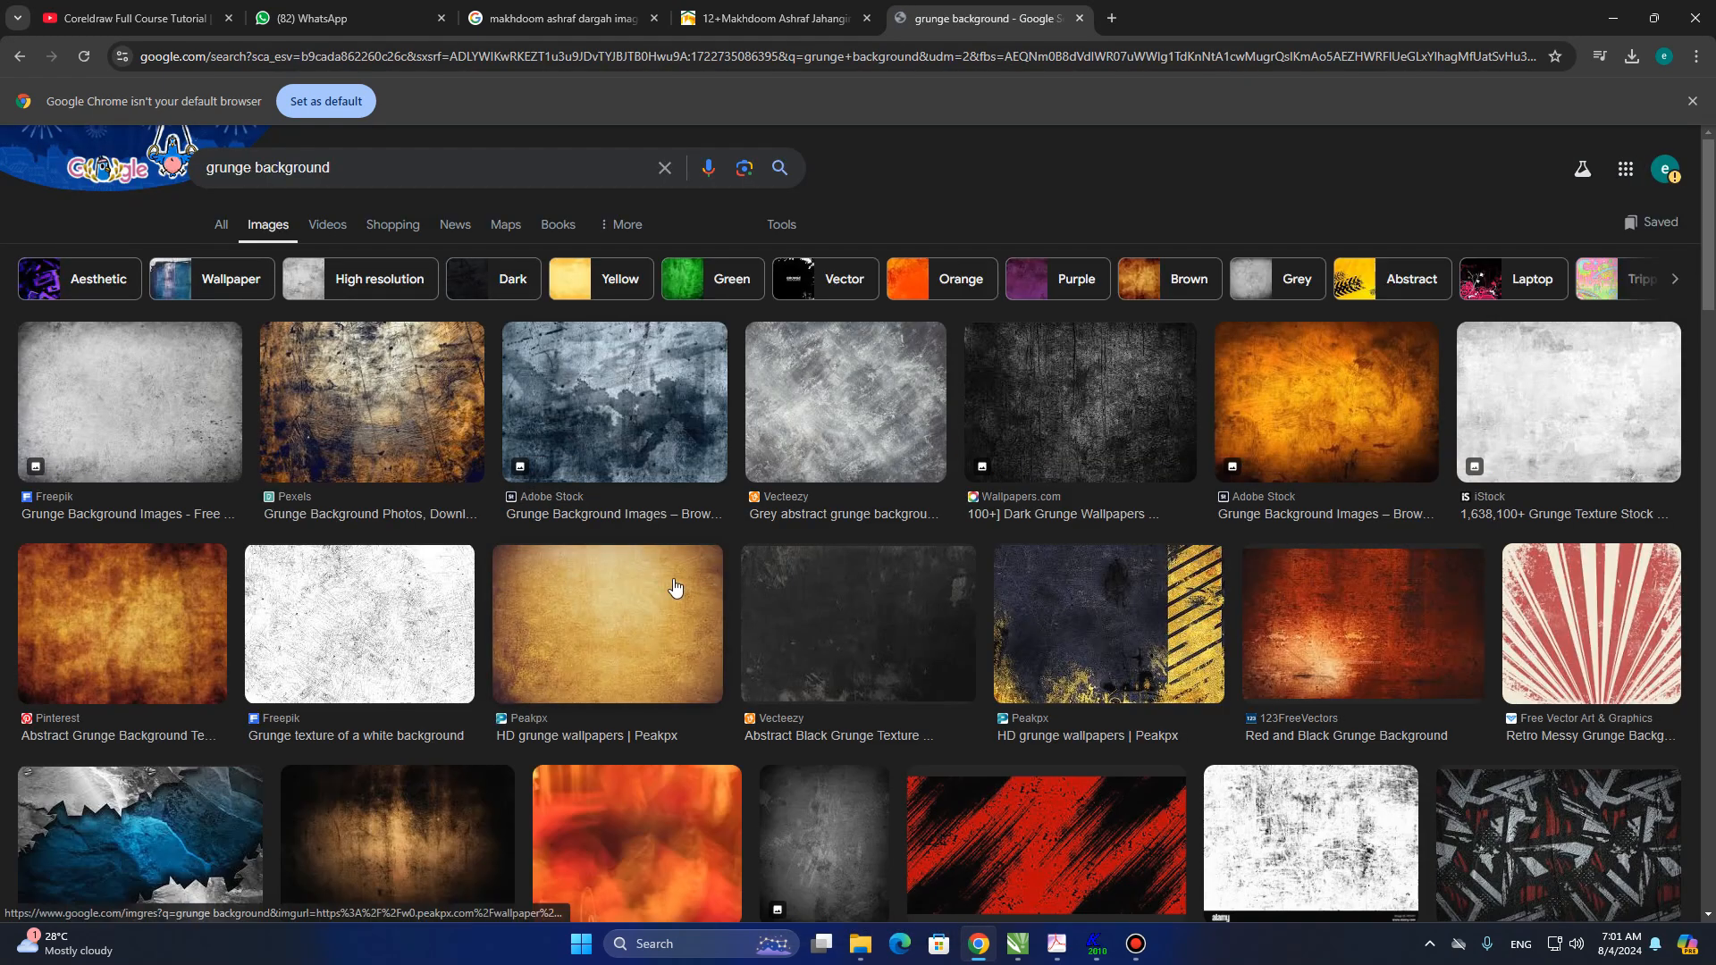
- Examine the black-and-white grunge textures among the image results, previewing the Freepik and Alamy ones and their related images
scroll(1104, 600, down, 3)
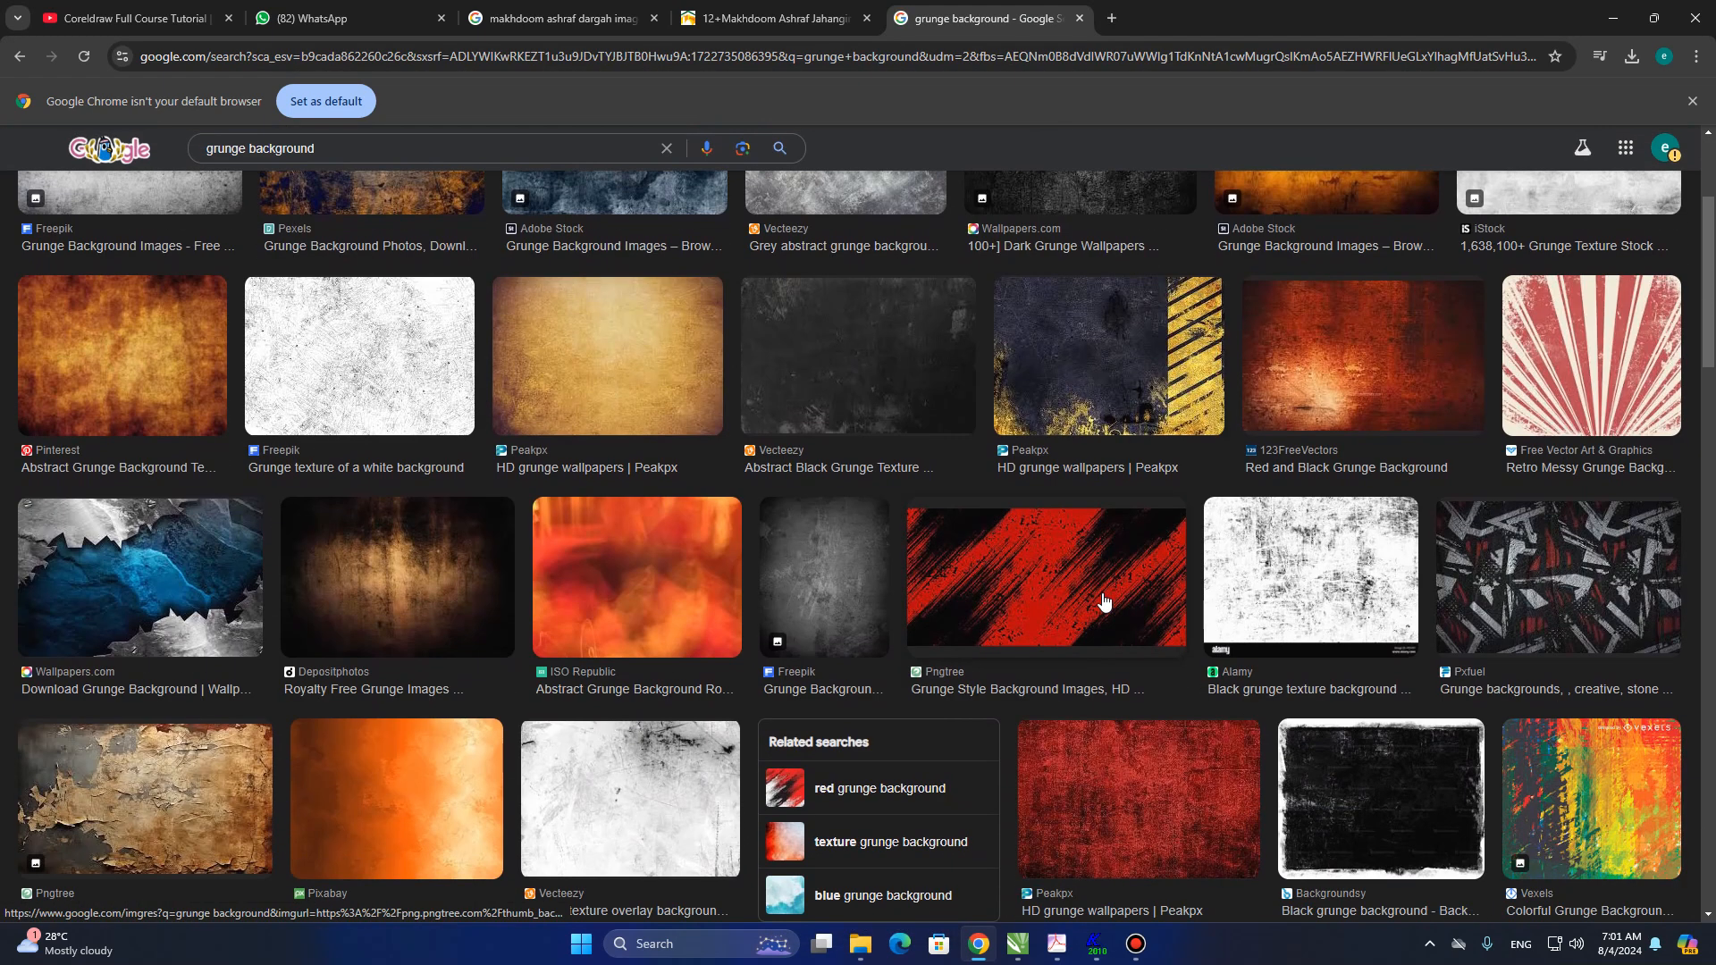
click(329, 369)
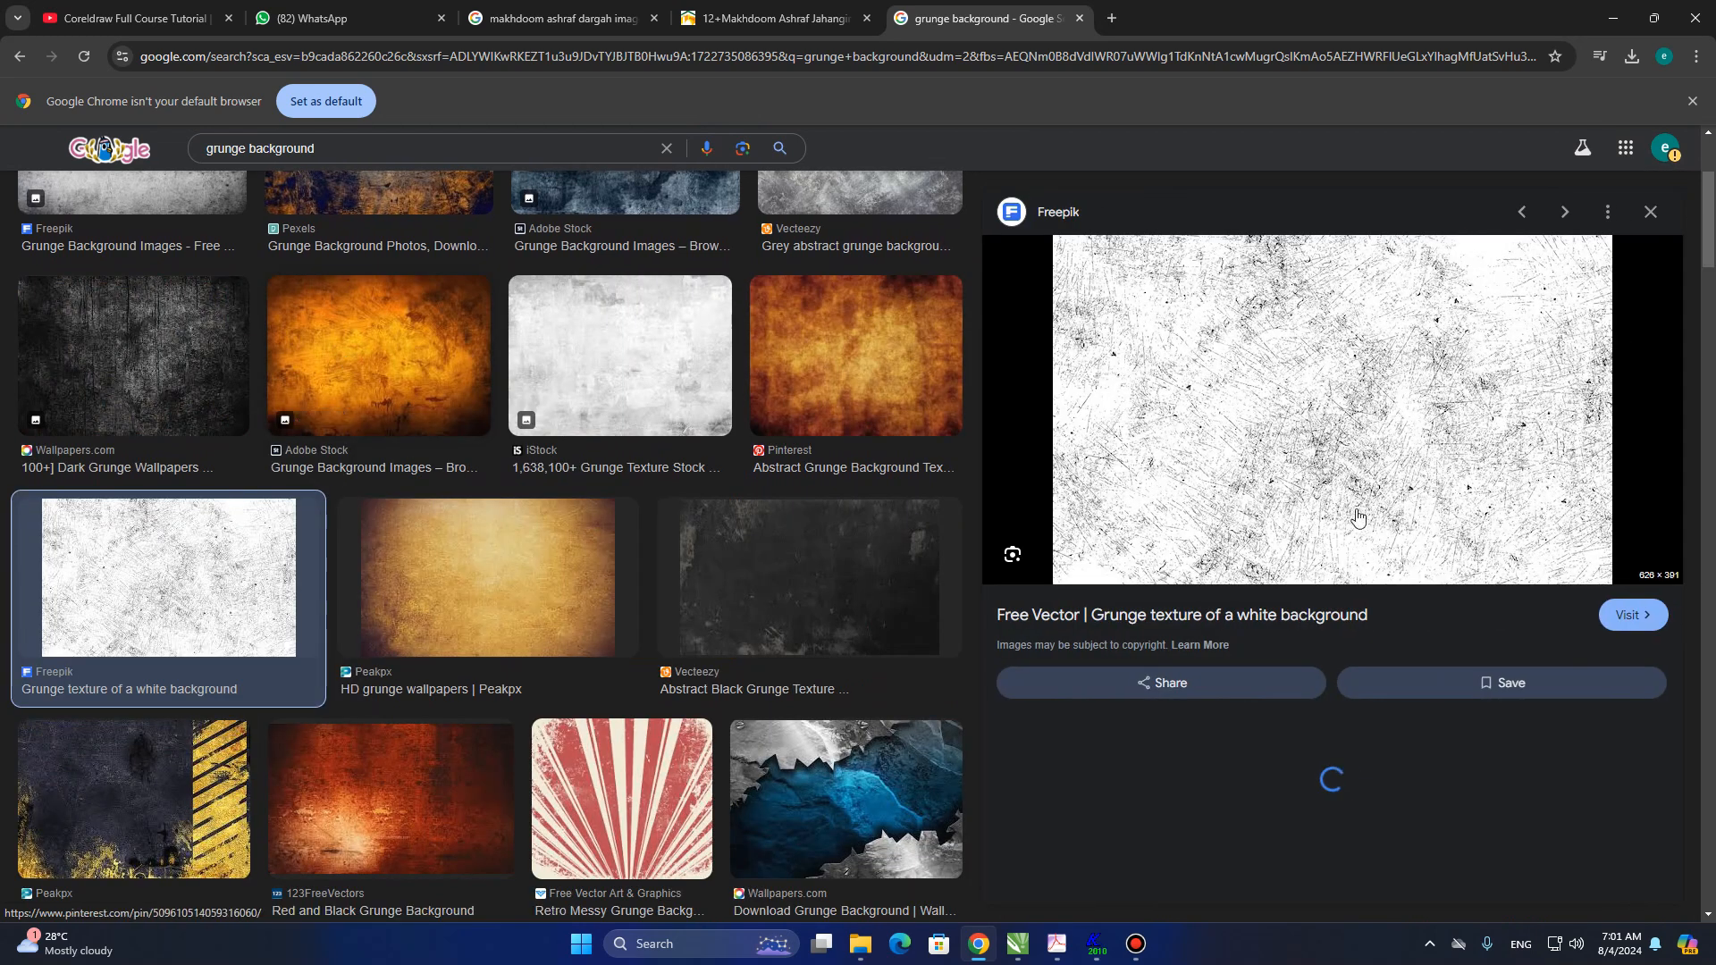
scroll(1368, 477, down, 3)
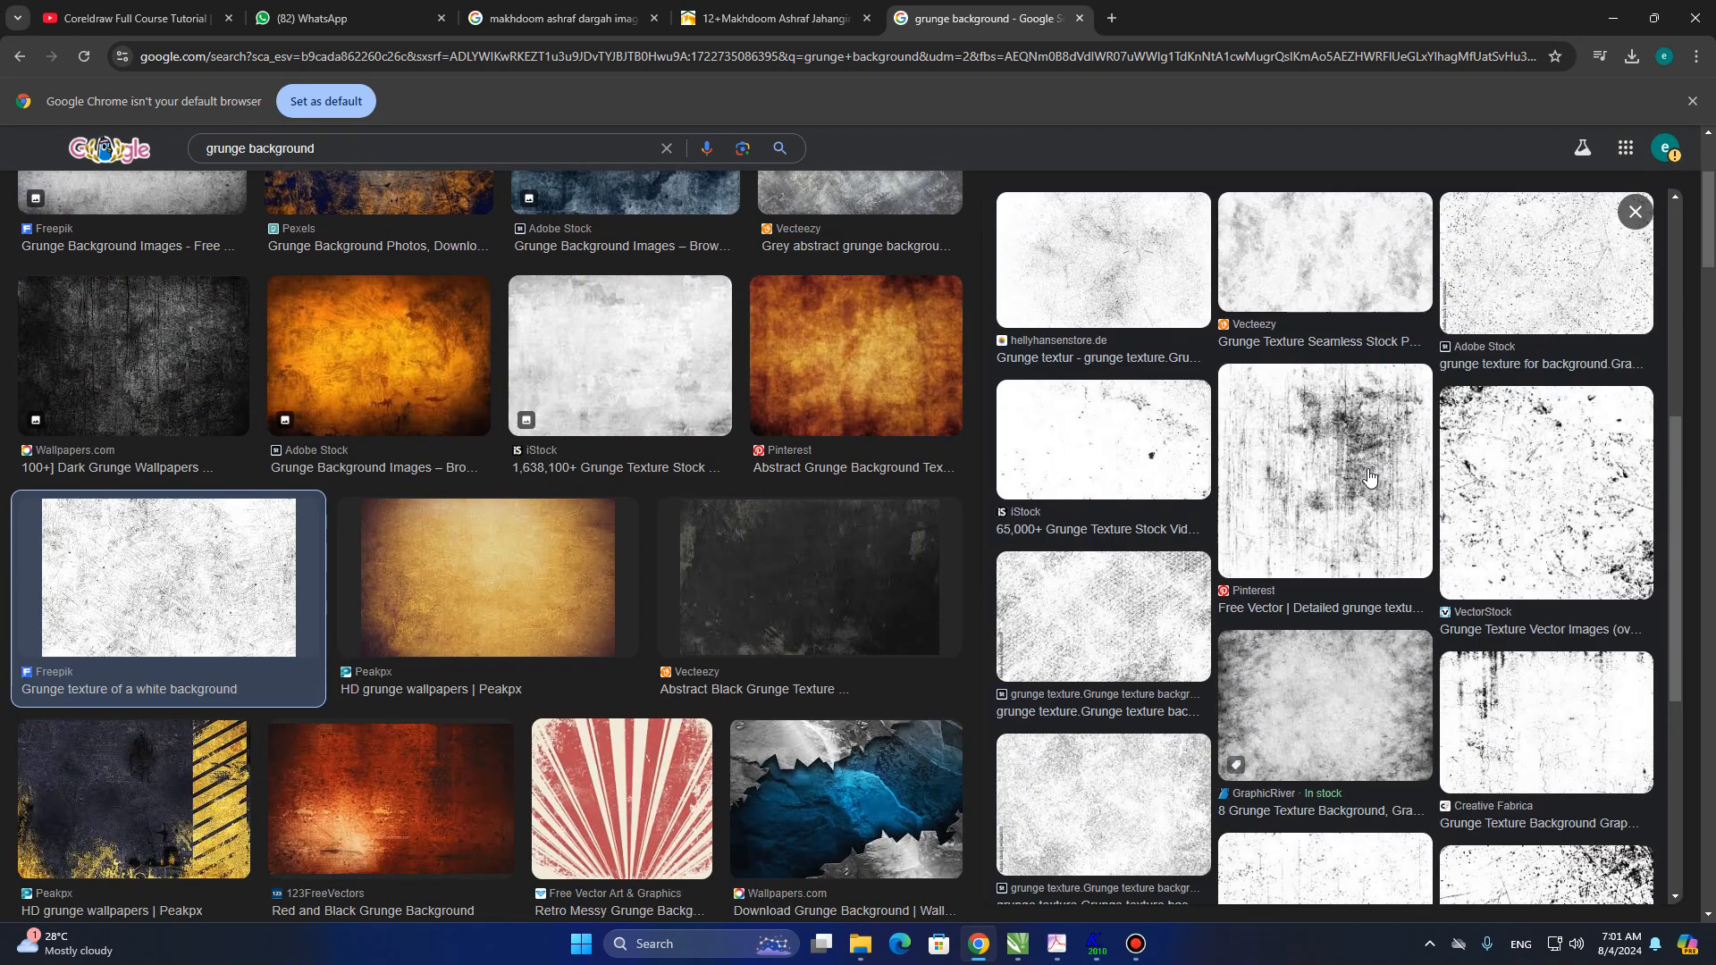
scroll(1368, 478, down, 3)
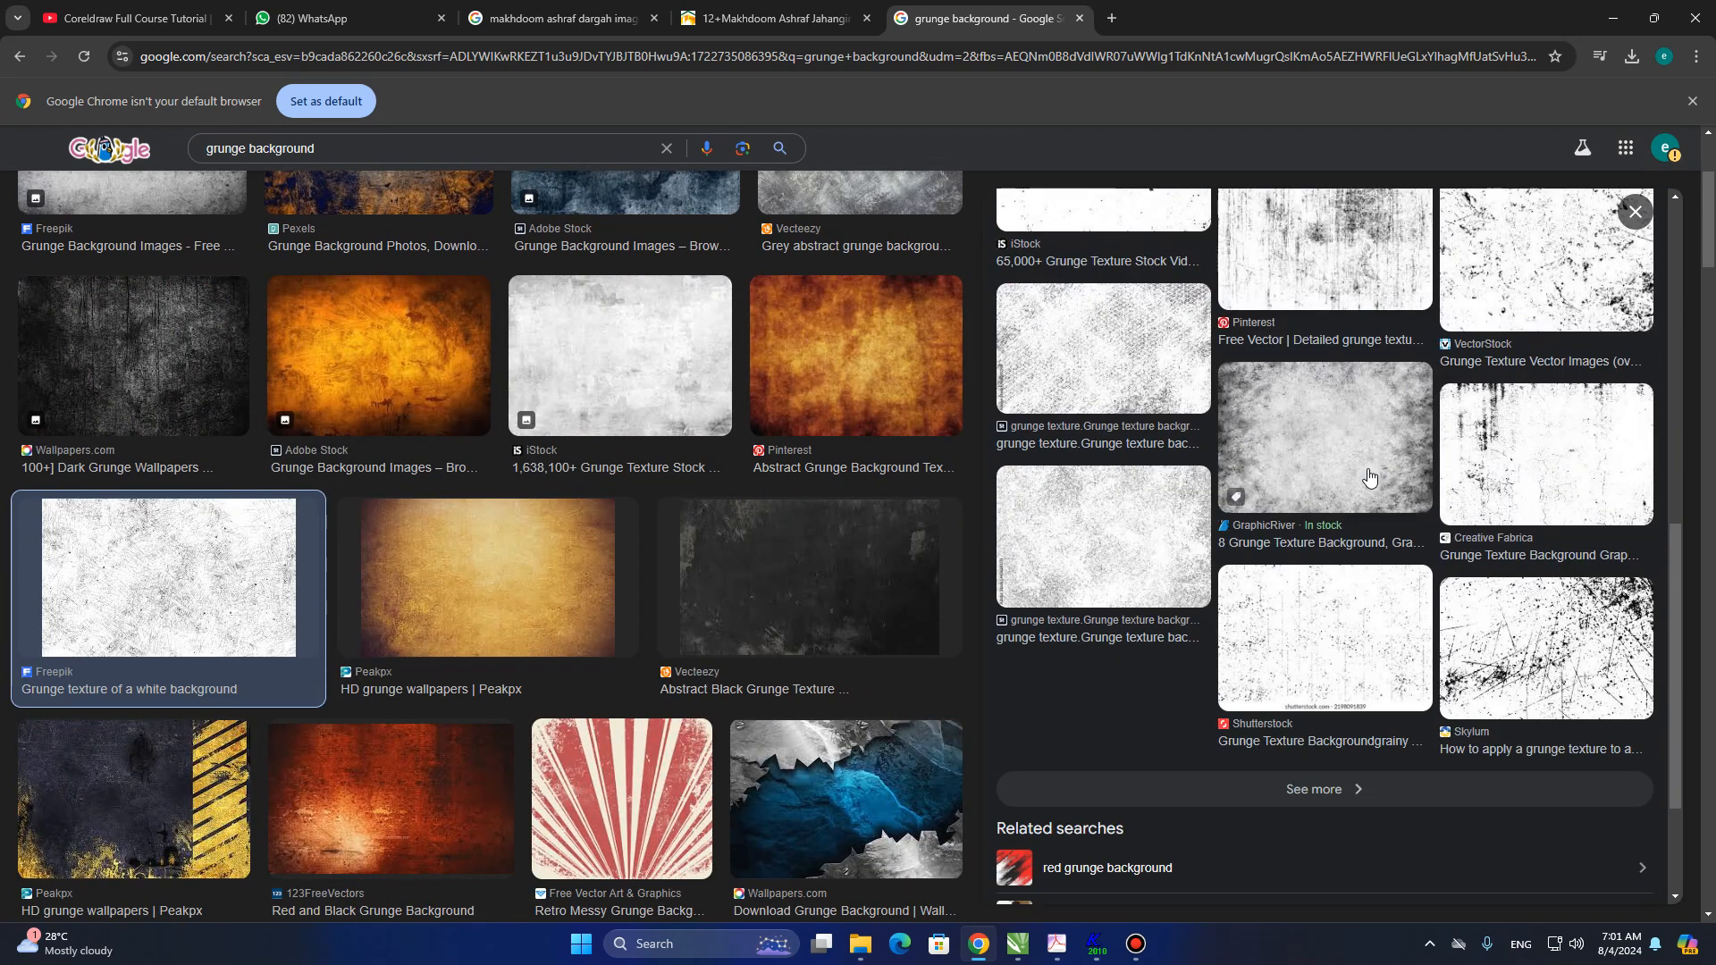
scroll(1368, 477, down, 2)
scroll(524, 574, down, 8)
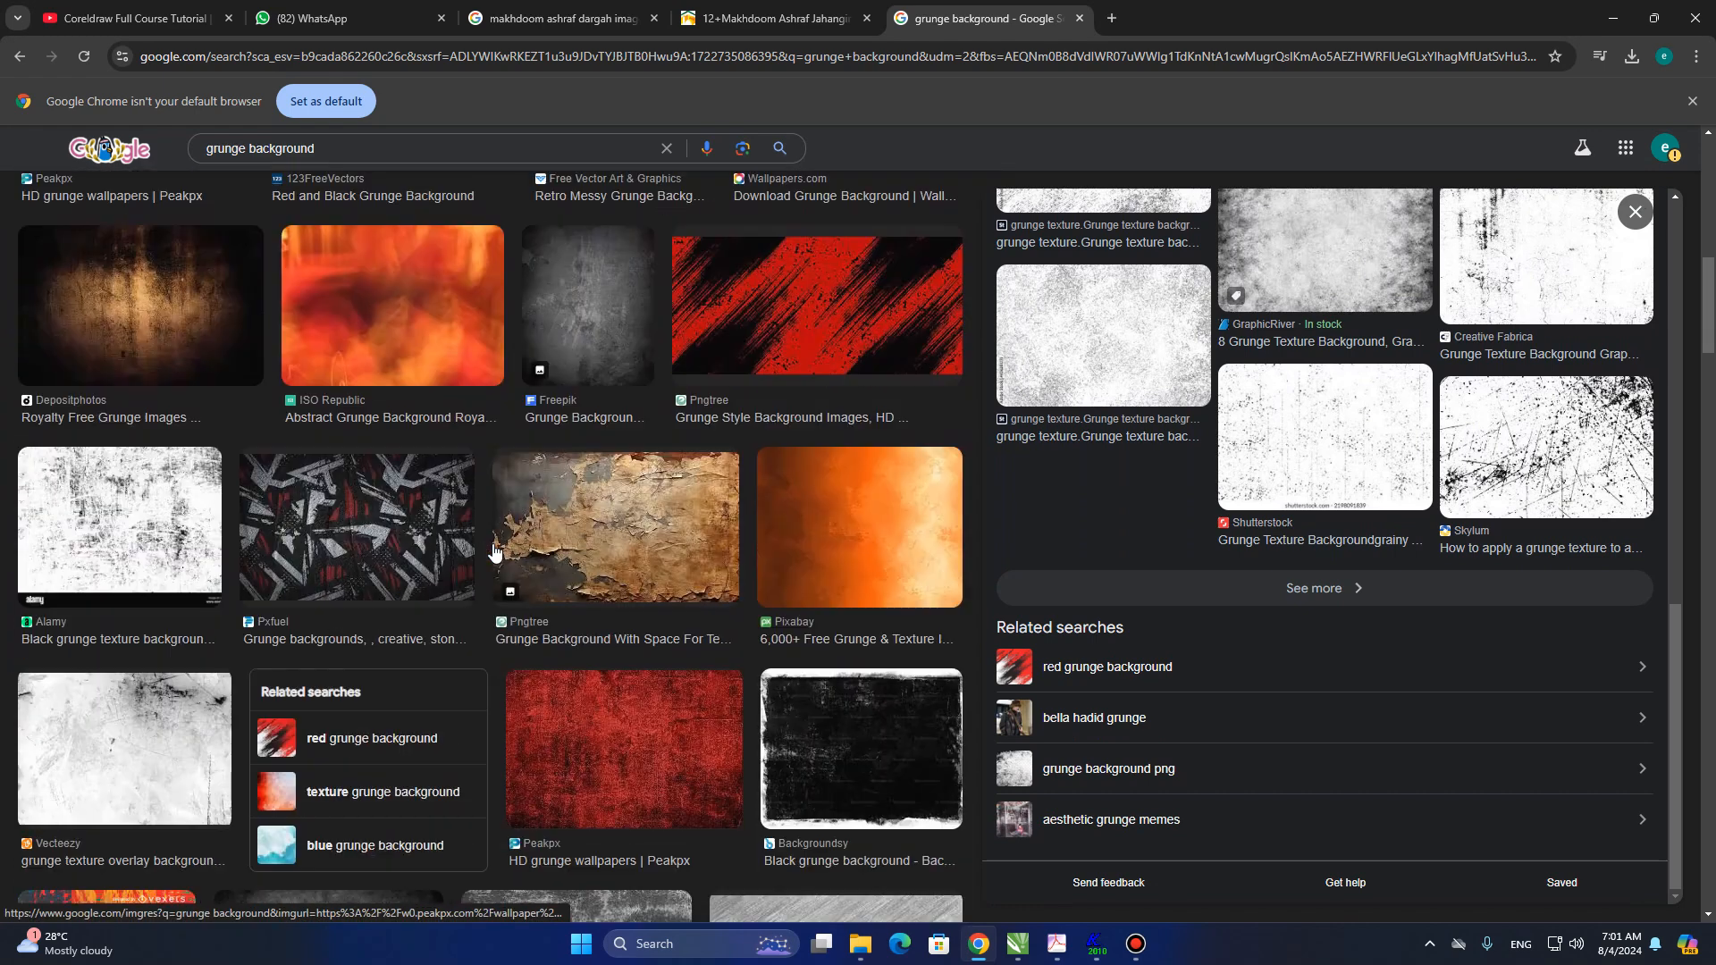
click(120, 519)
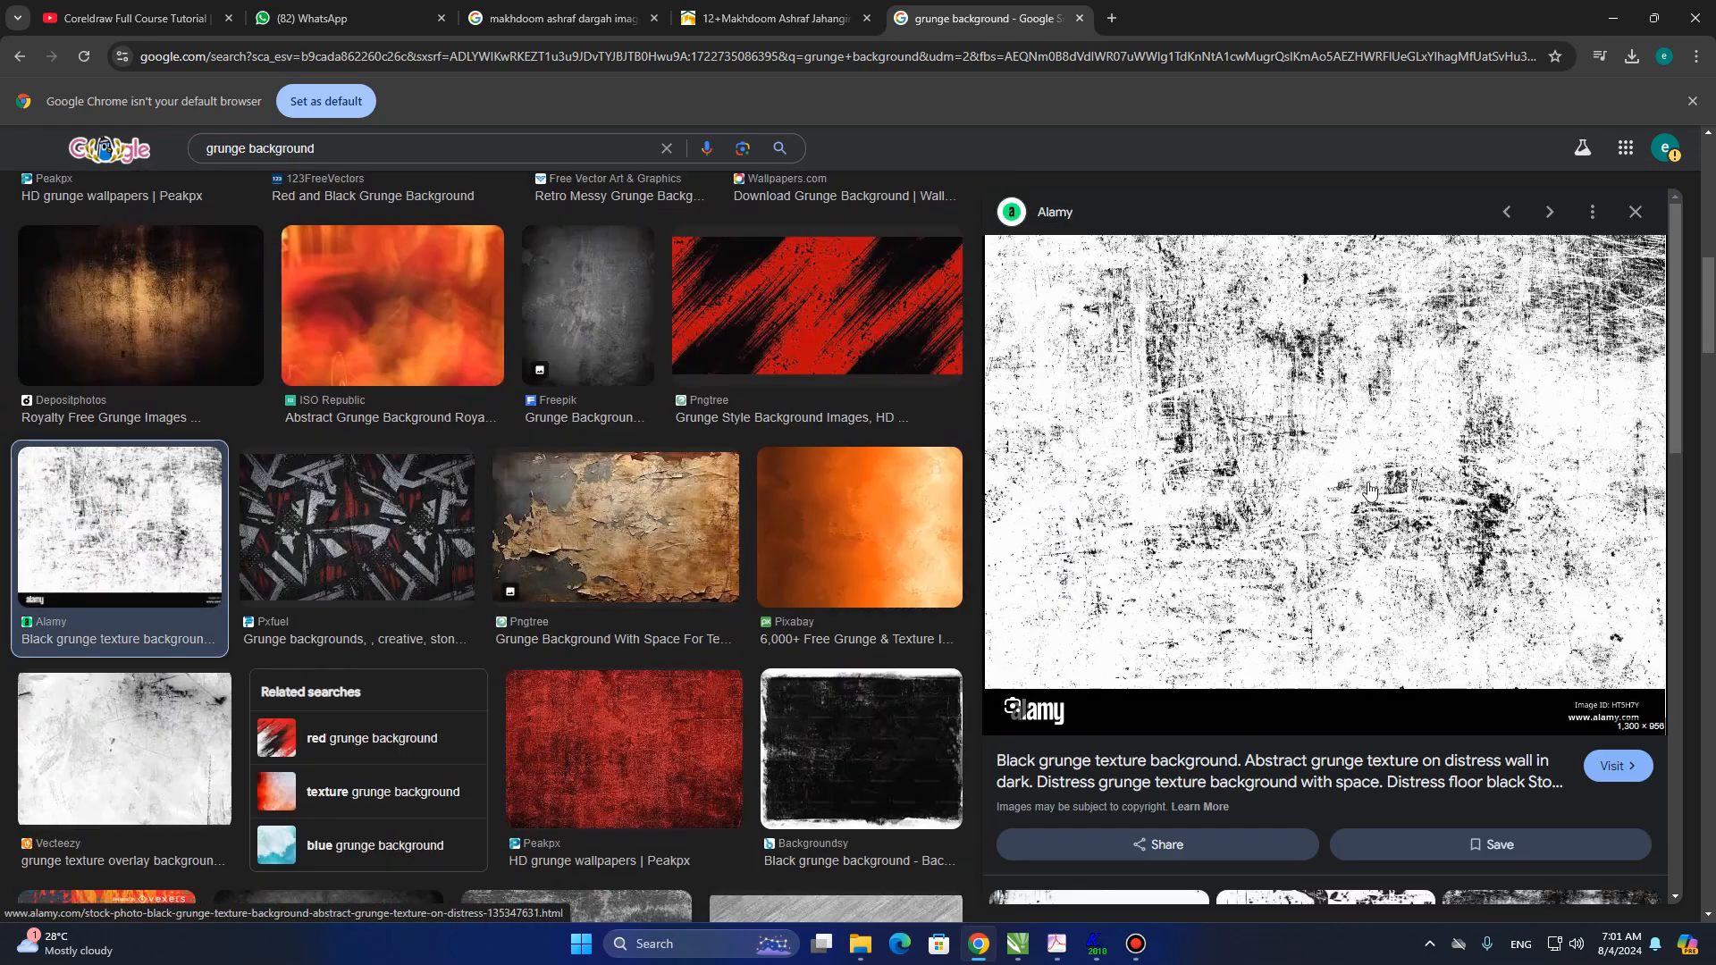
scroll(1405, 520, down, 6)
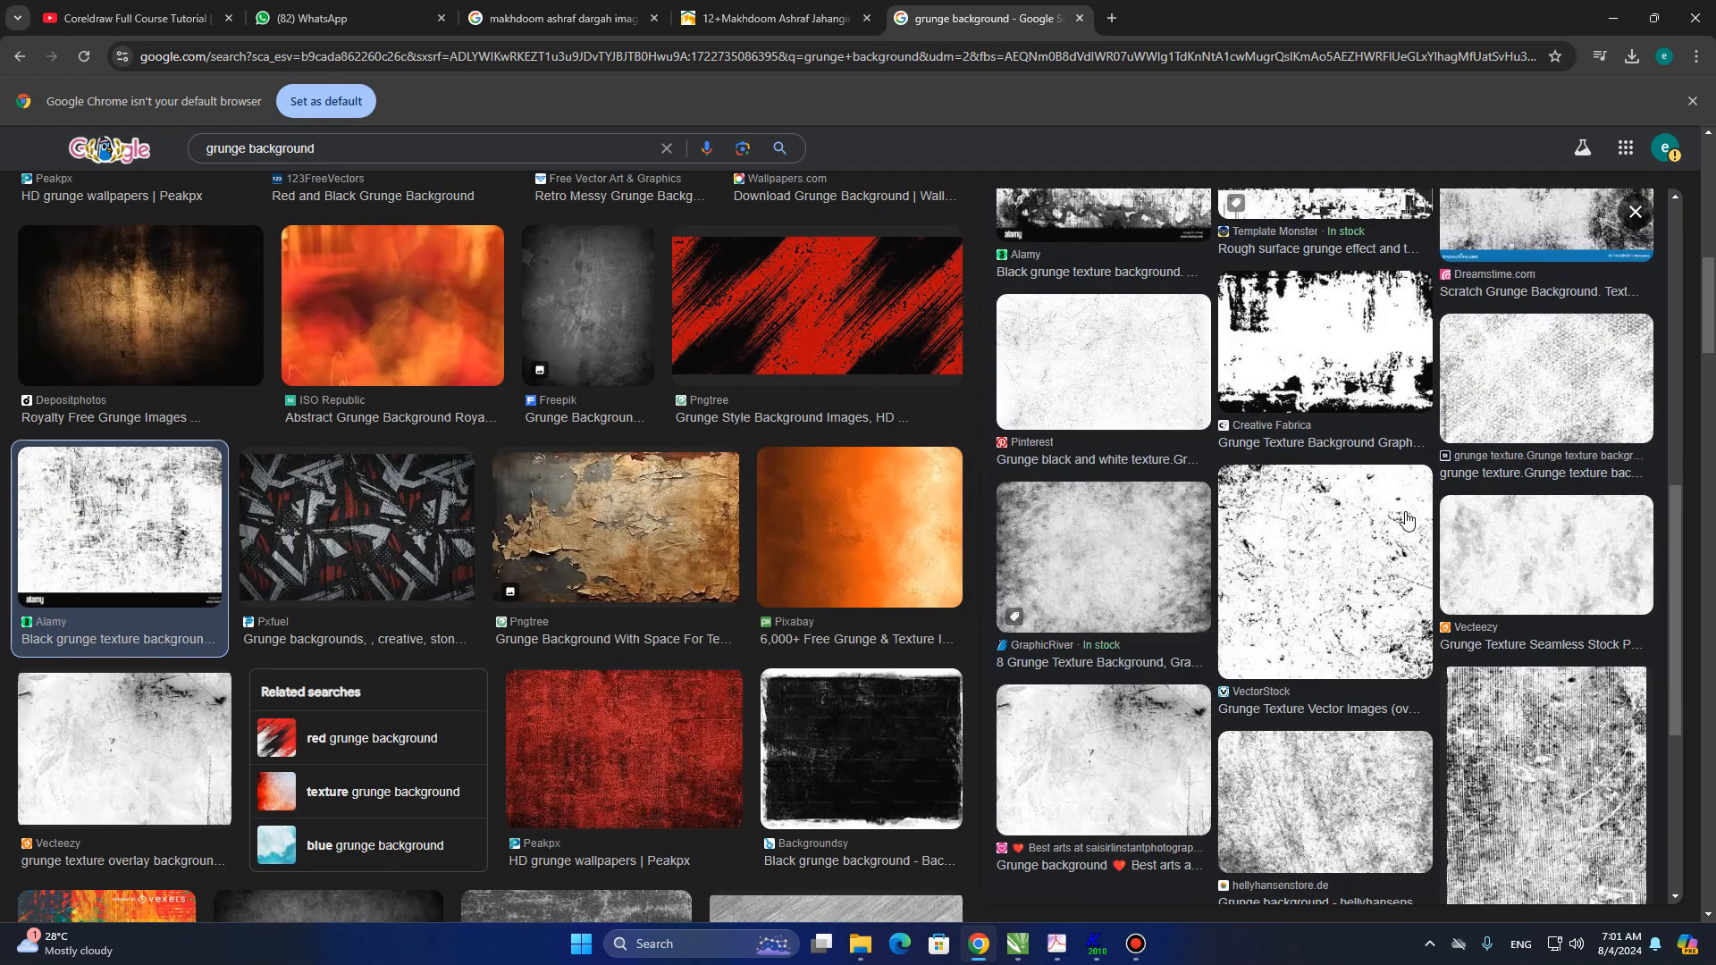
scroll(1406, 520, down, 3)
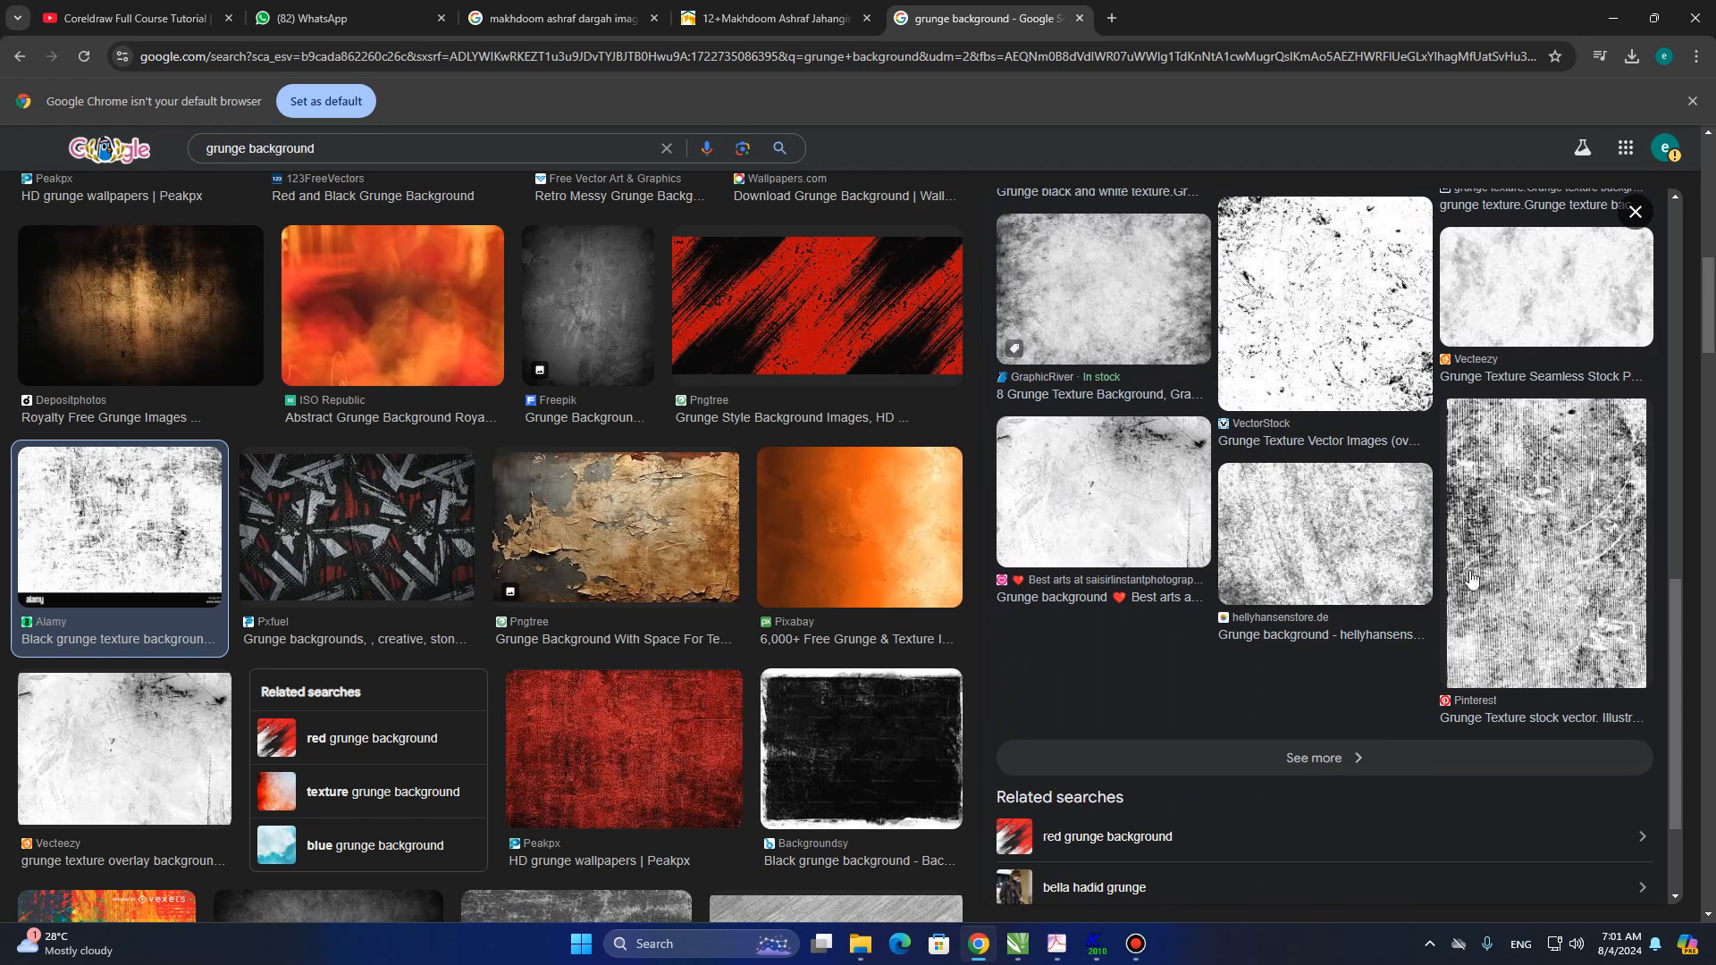
click(1549, 560)
scroll(1301, 489, down, 5)
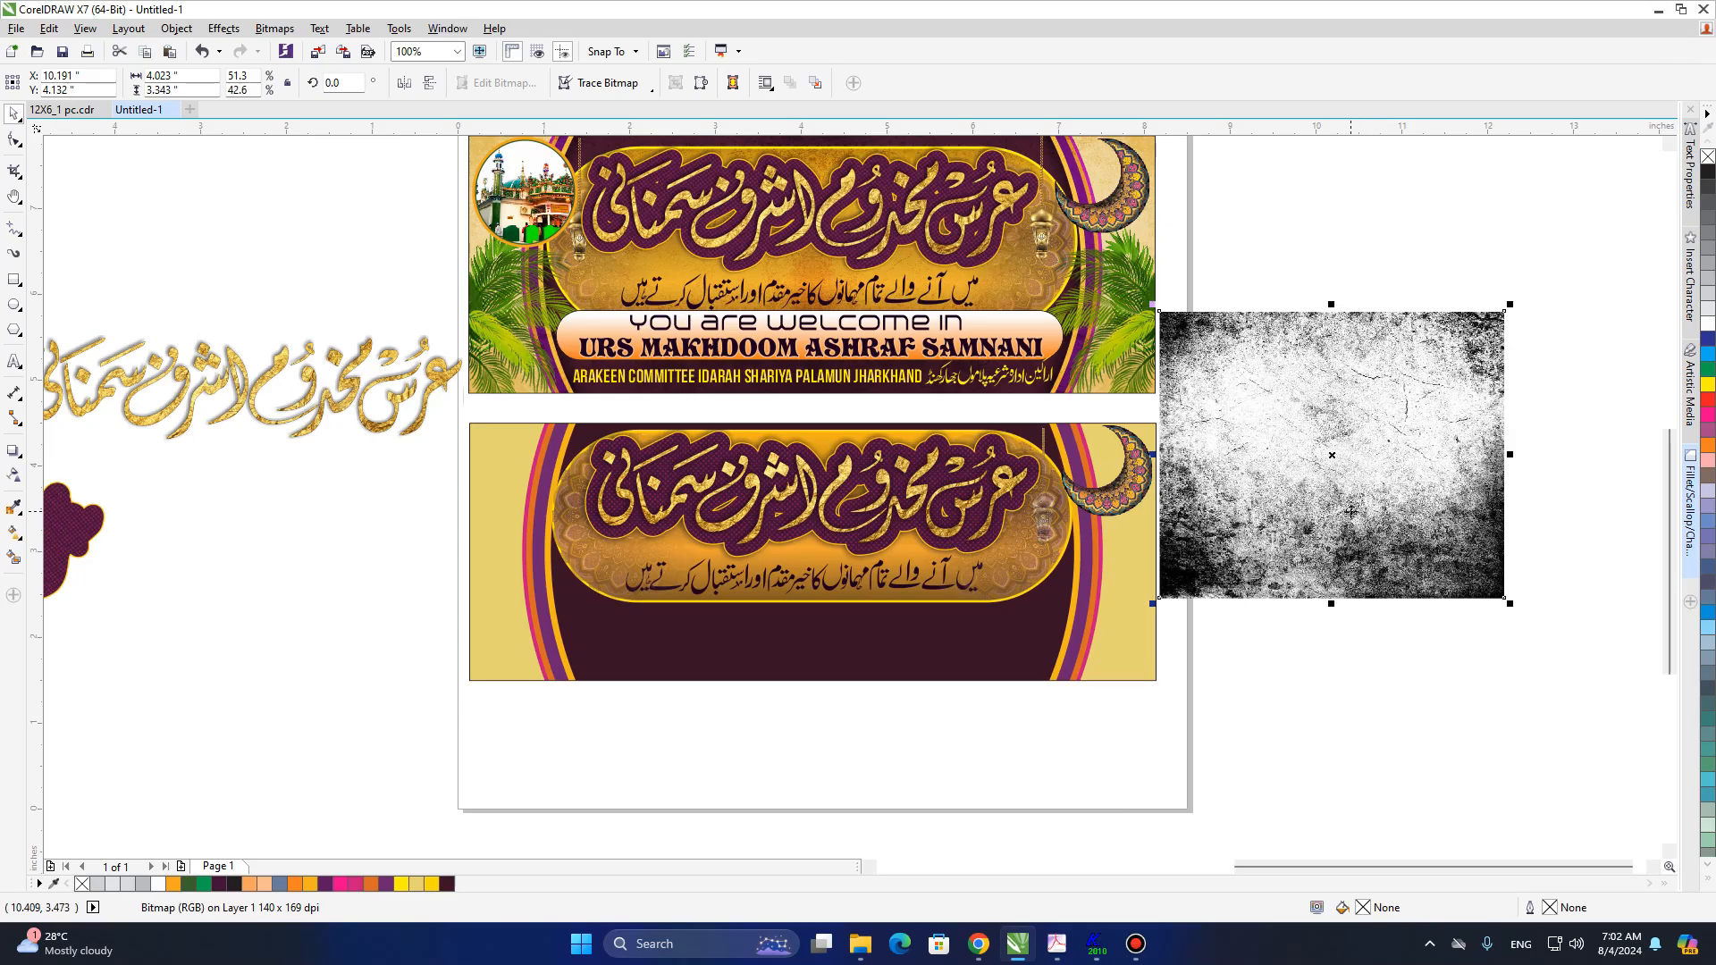
- Back in CorelDRAW, move the grunge texture over the new banner's right half, mirror a copy onto the left half, and select both
drag(1388, 497, 1040, 597)
key(h)
drag(876, 595, 1147, 532)
key(space)
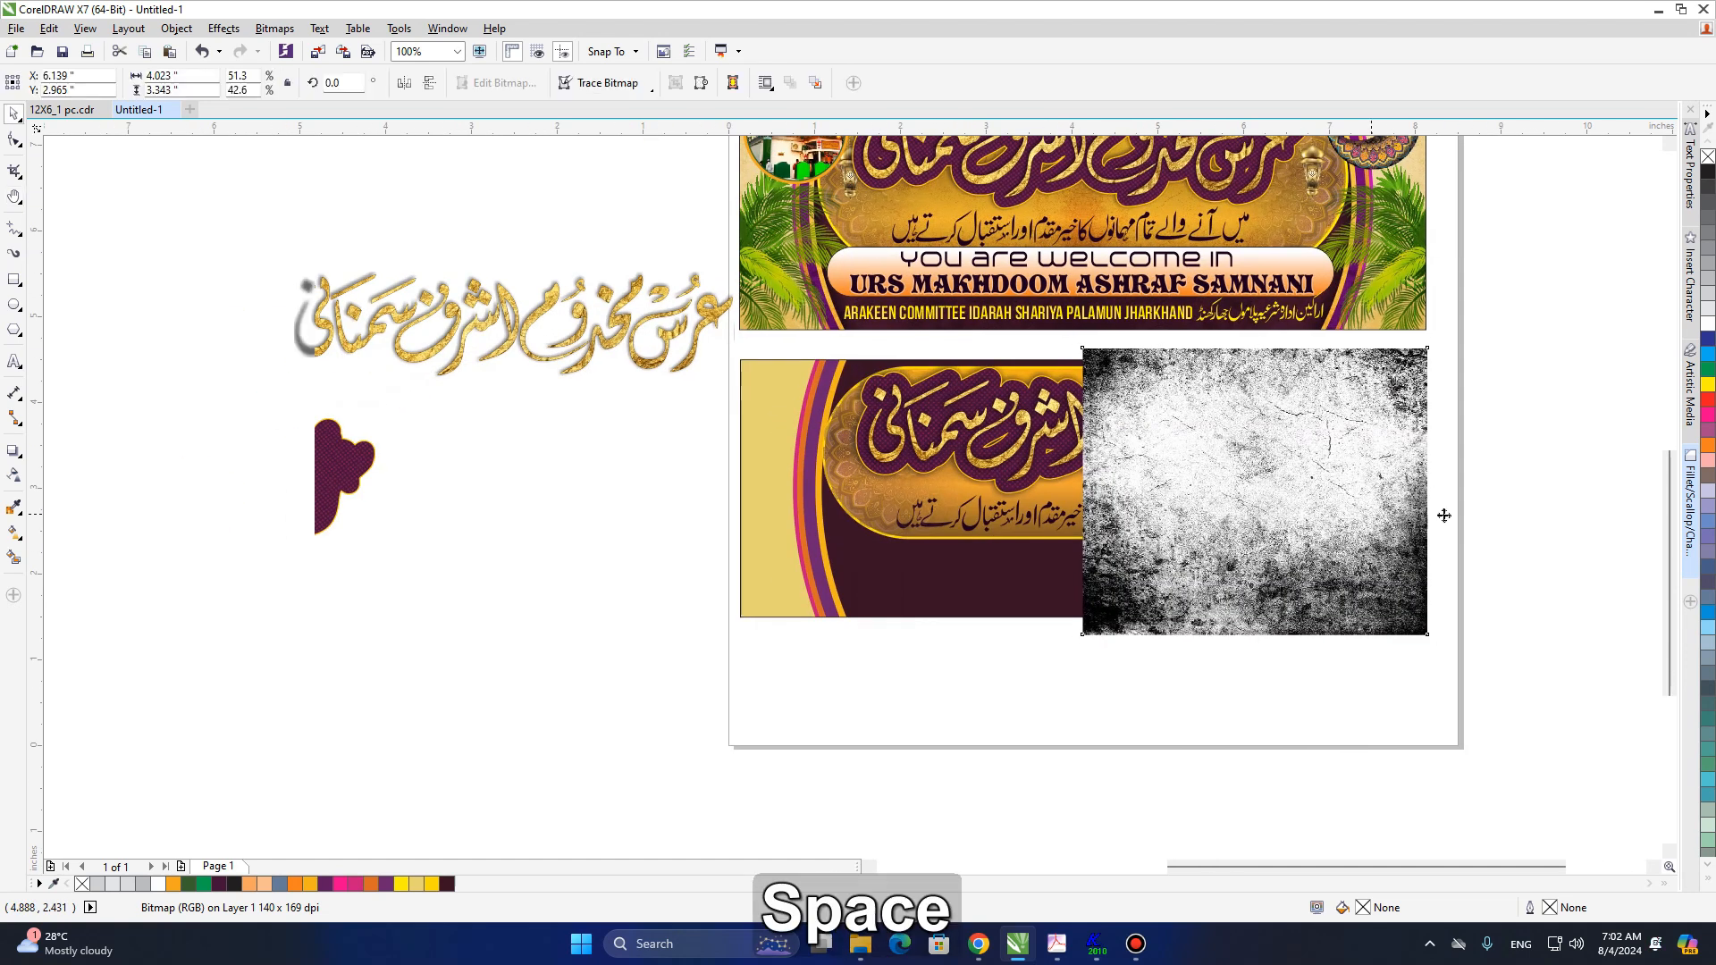
drag(1433, 491, 1083, 527)
right_click(1082, 526)
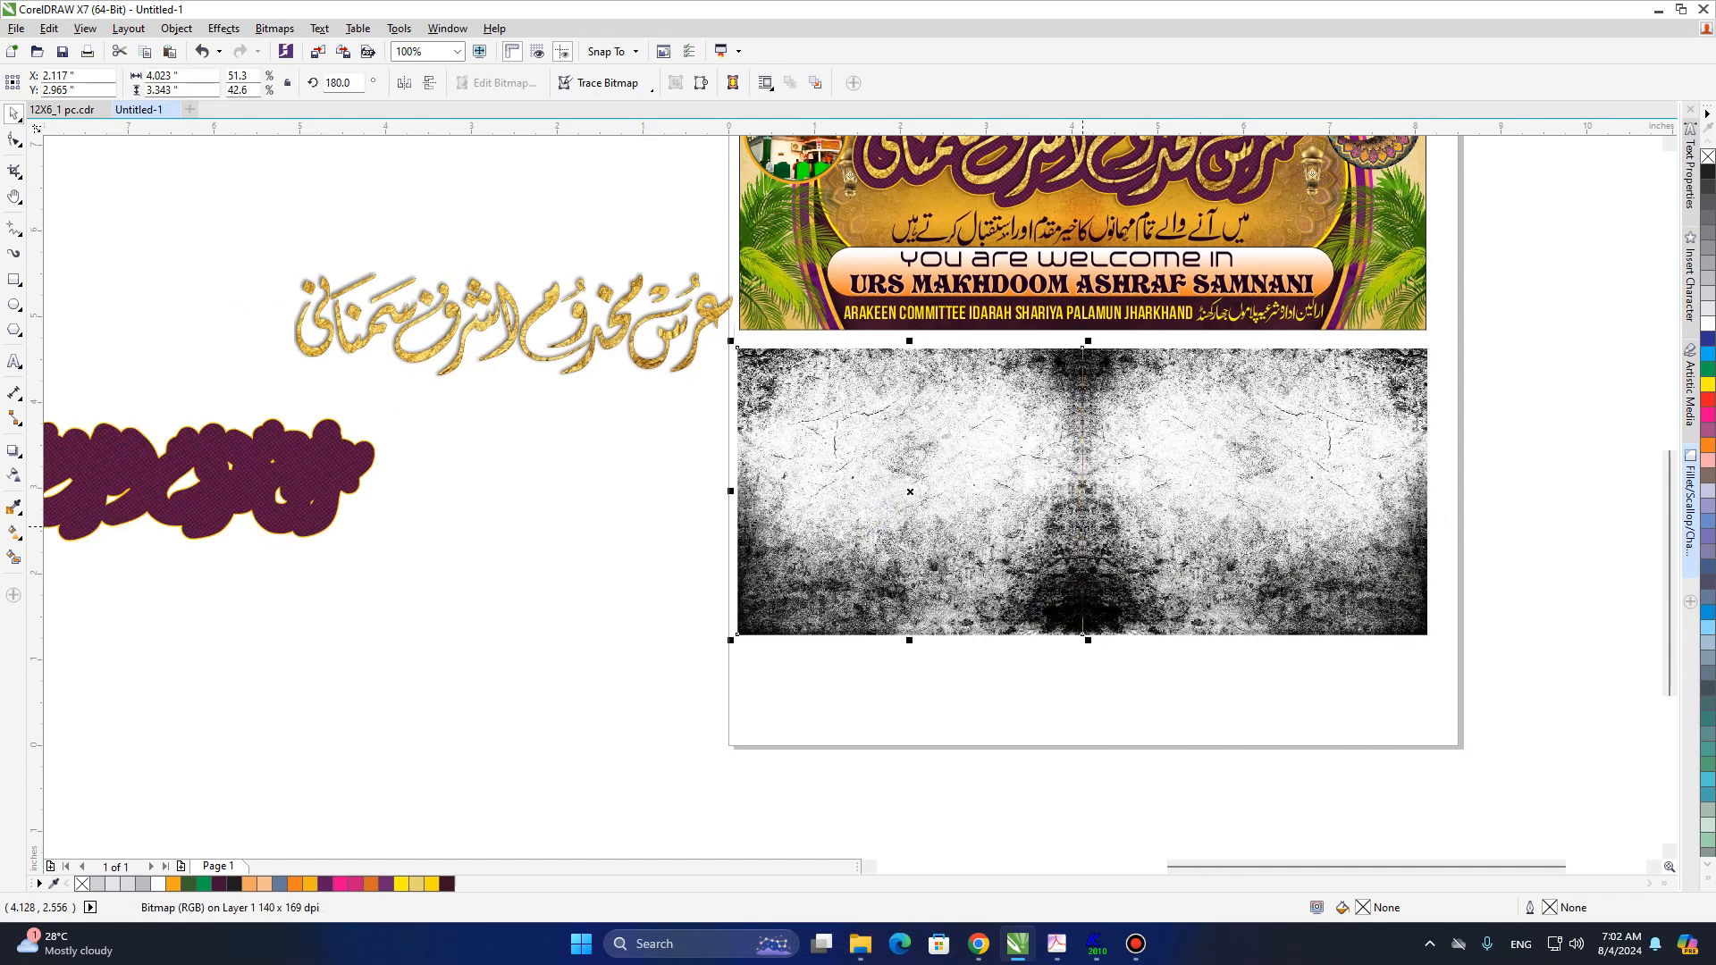
shift+click(1269, 534)
- Give both grunge textures the Overlay merge mode with a uniform transparency of 70
click(11, 478)
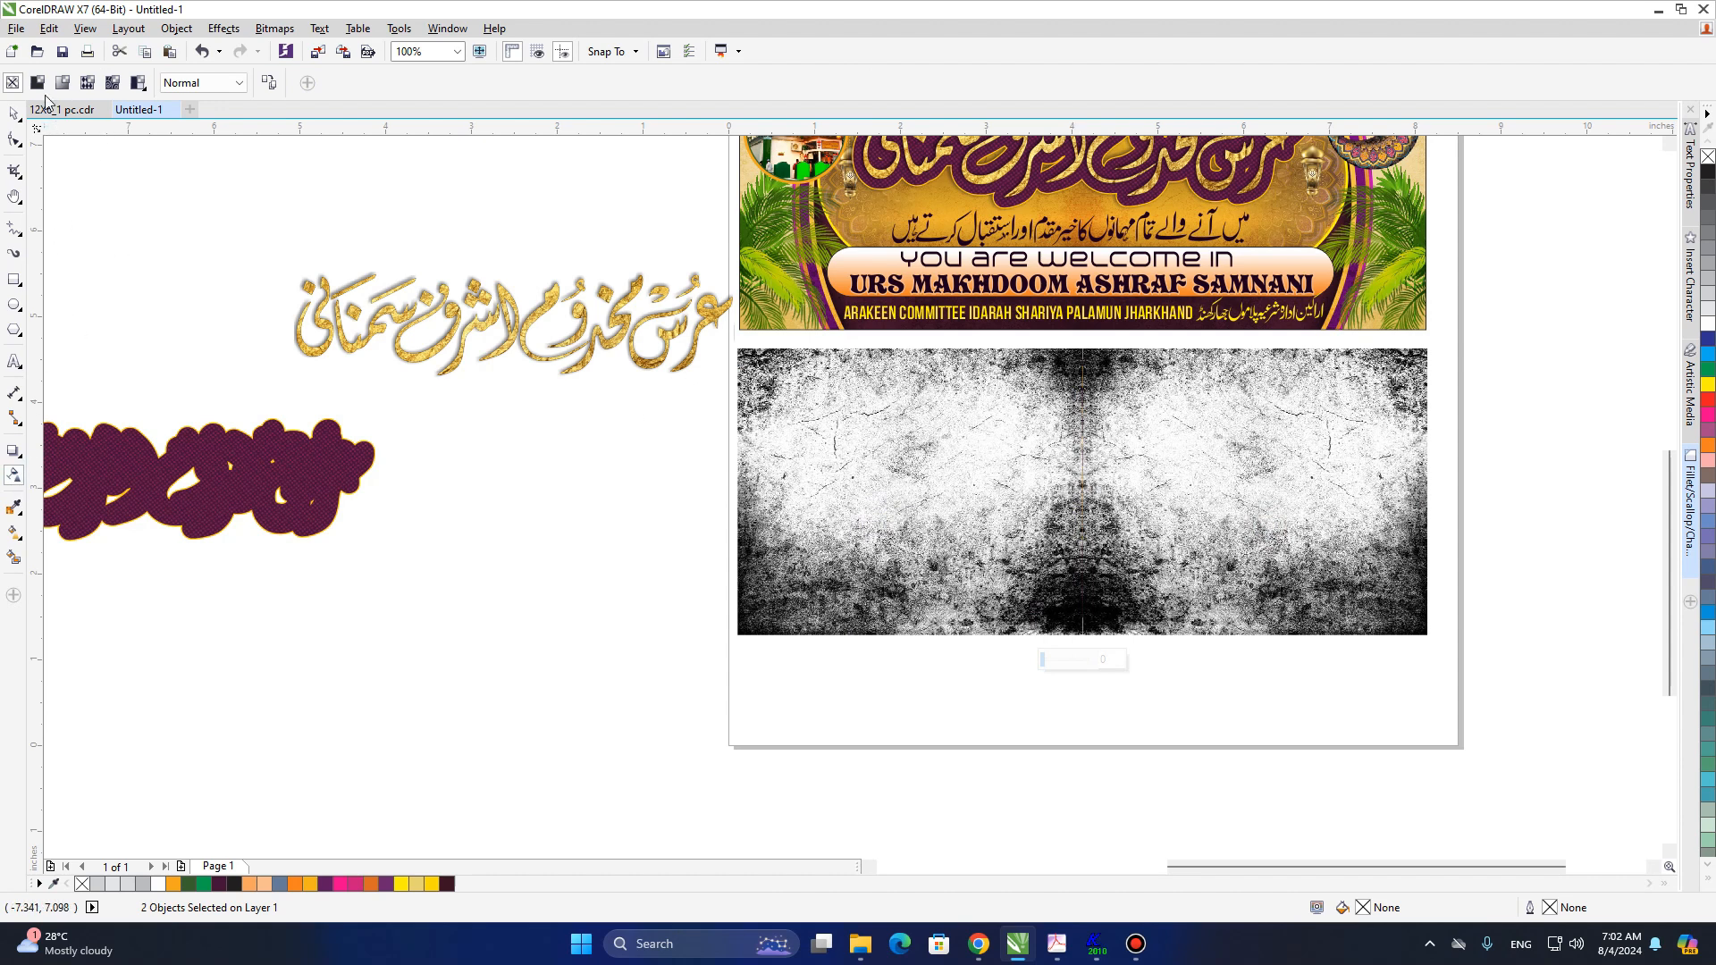
click(210, 82)
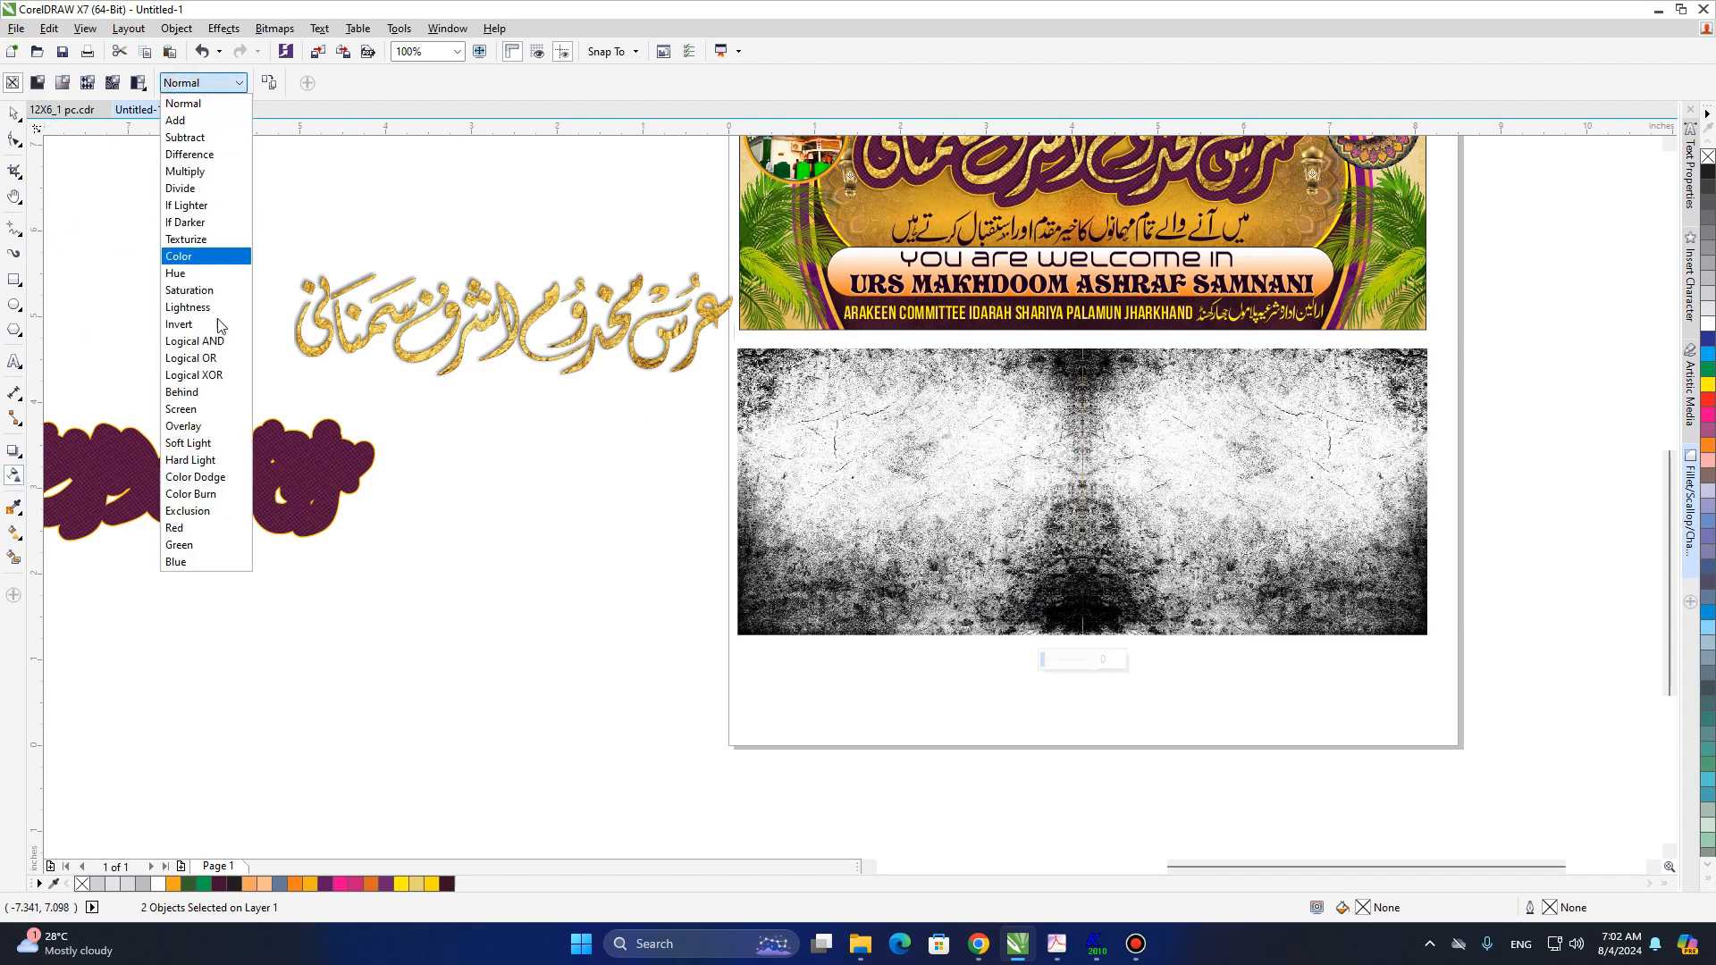
click(198, 426)
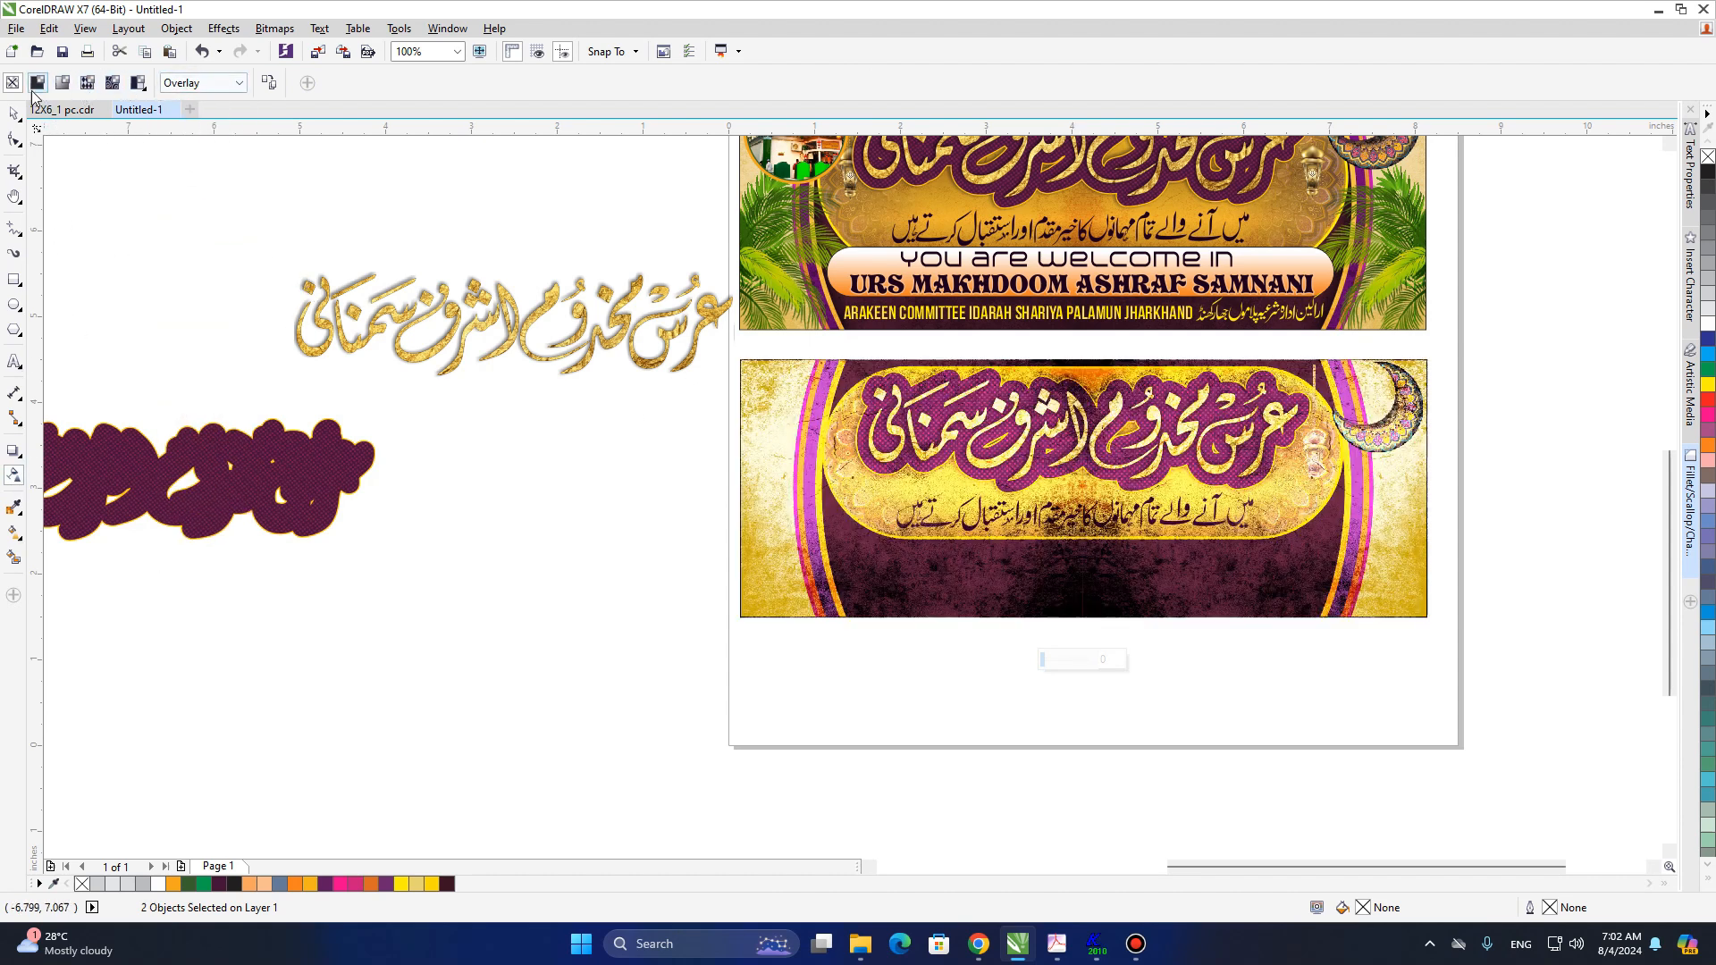
click(38, 84)
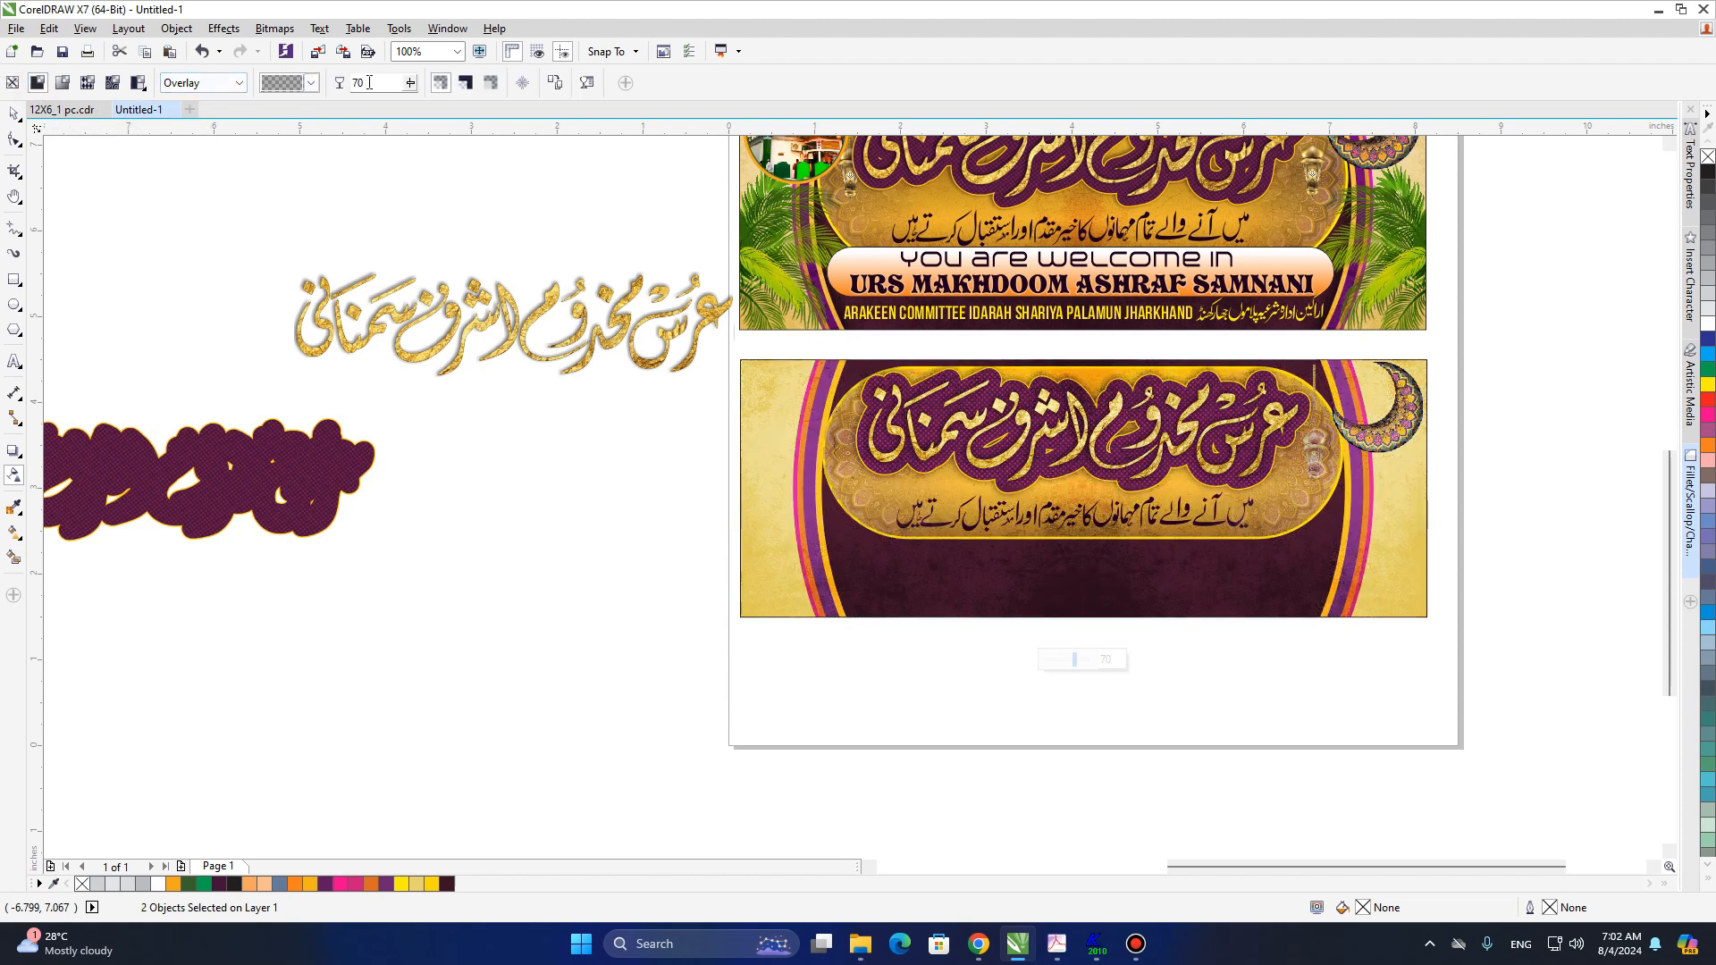
click(14, 114)
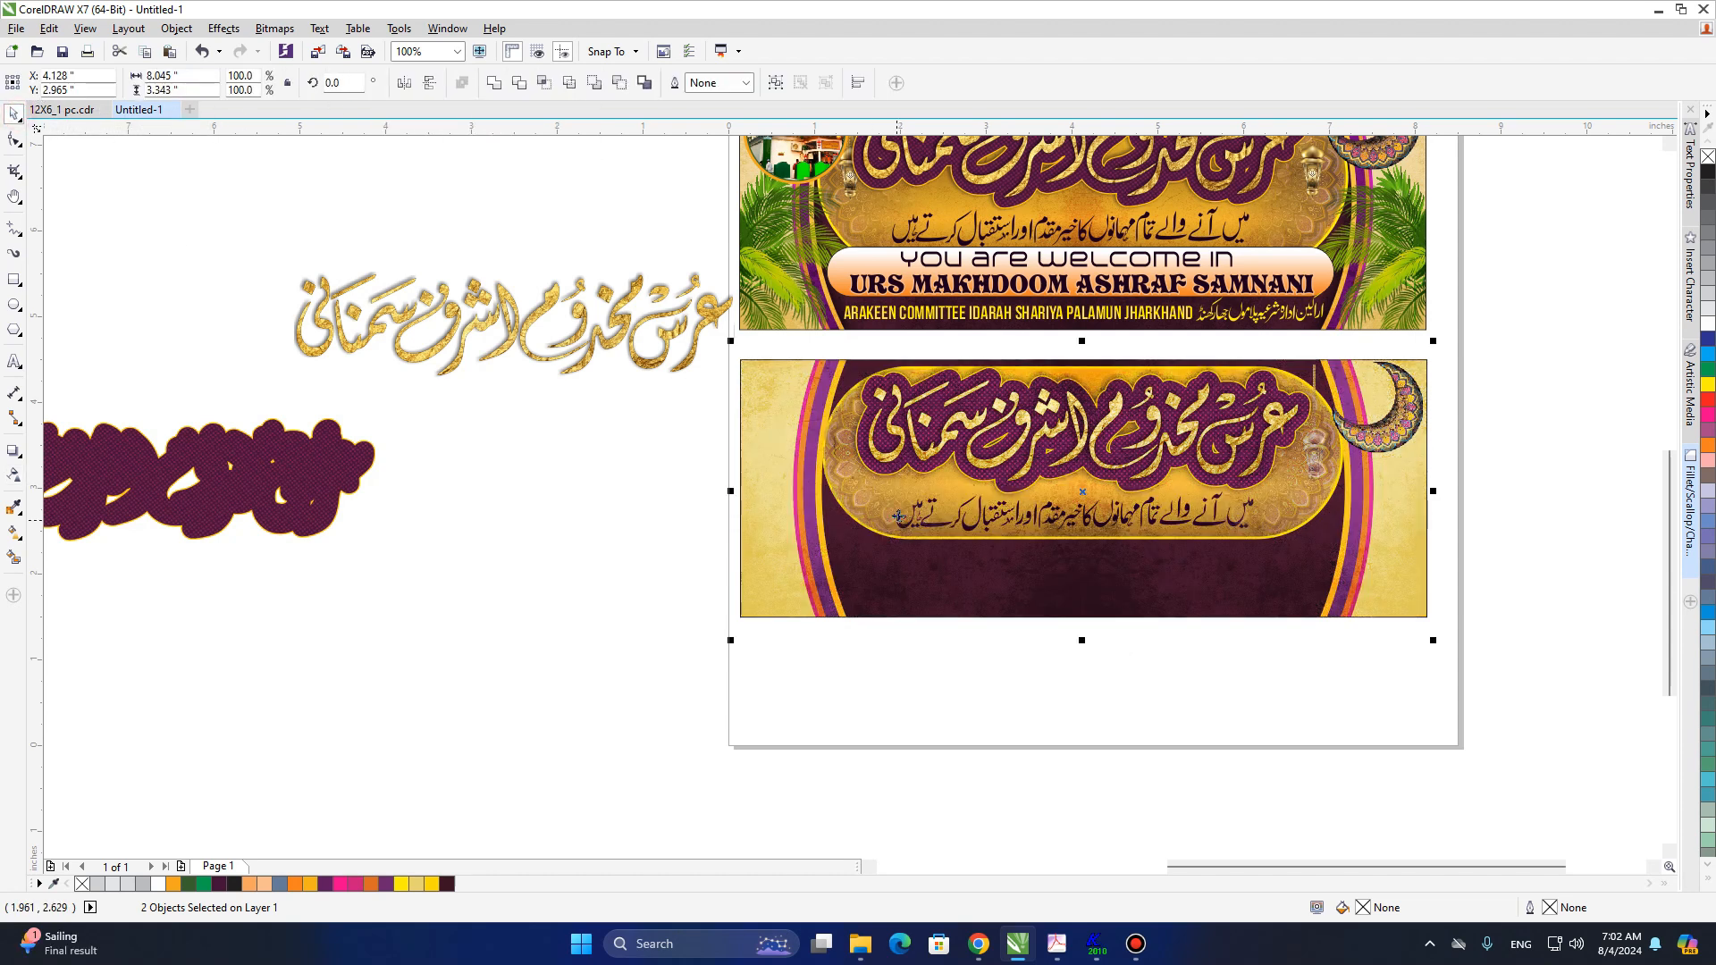
- Send both grunge textures to the back and PowerClip them inside the new banner's frame
key(shift+Page_Down)
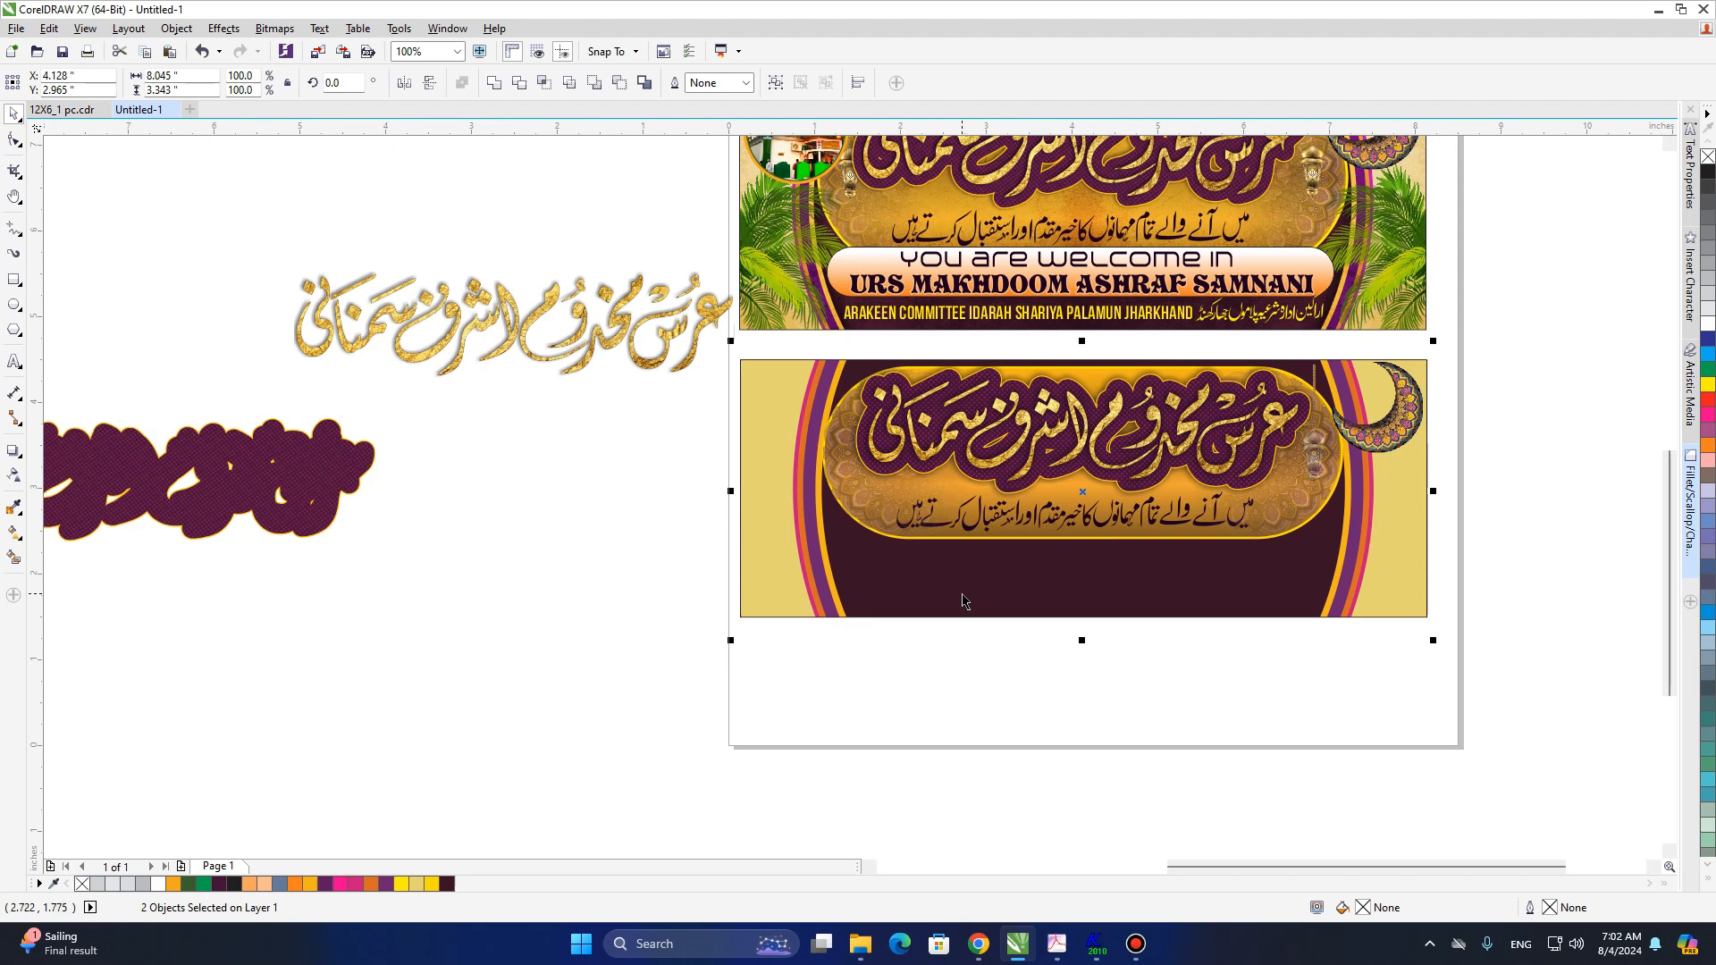
key(w)
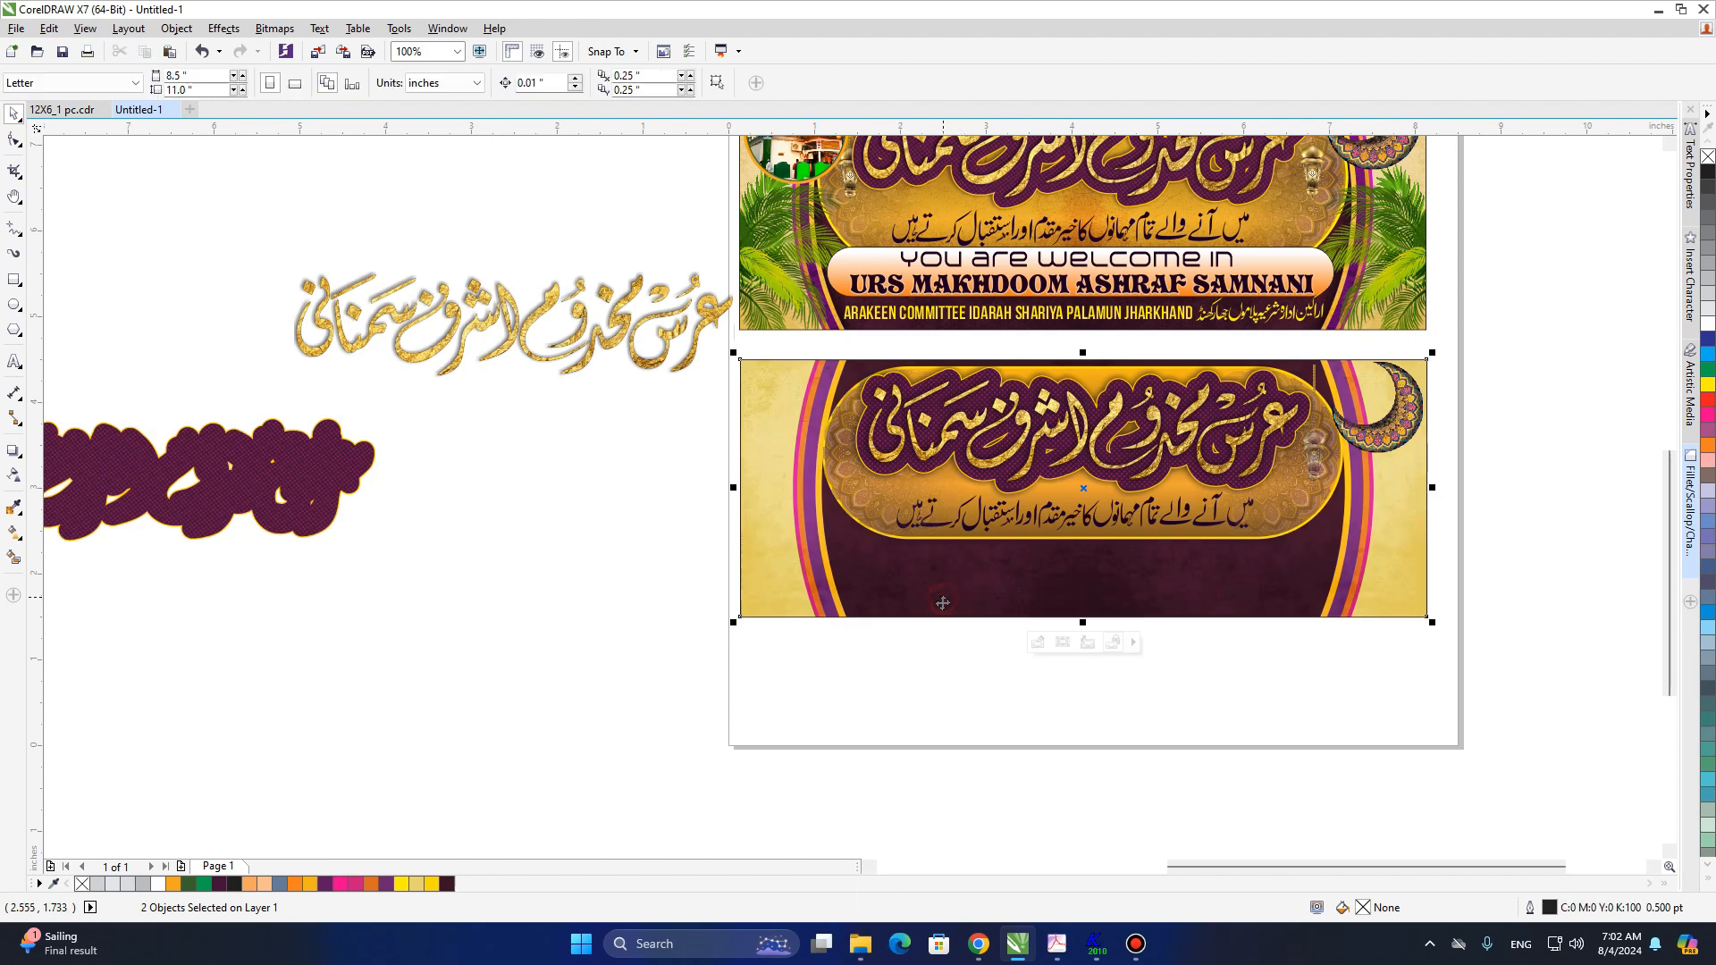
click(1019, 735)
- PowerClip the golden panel inside the new banner, and send it behind the grunge textures within the clip contents
key(h)
drag(1092, 555, 910, 582)
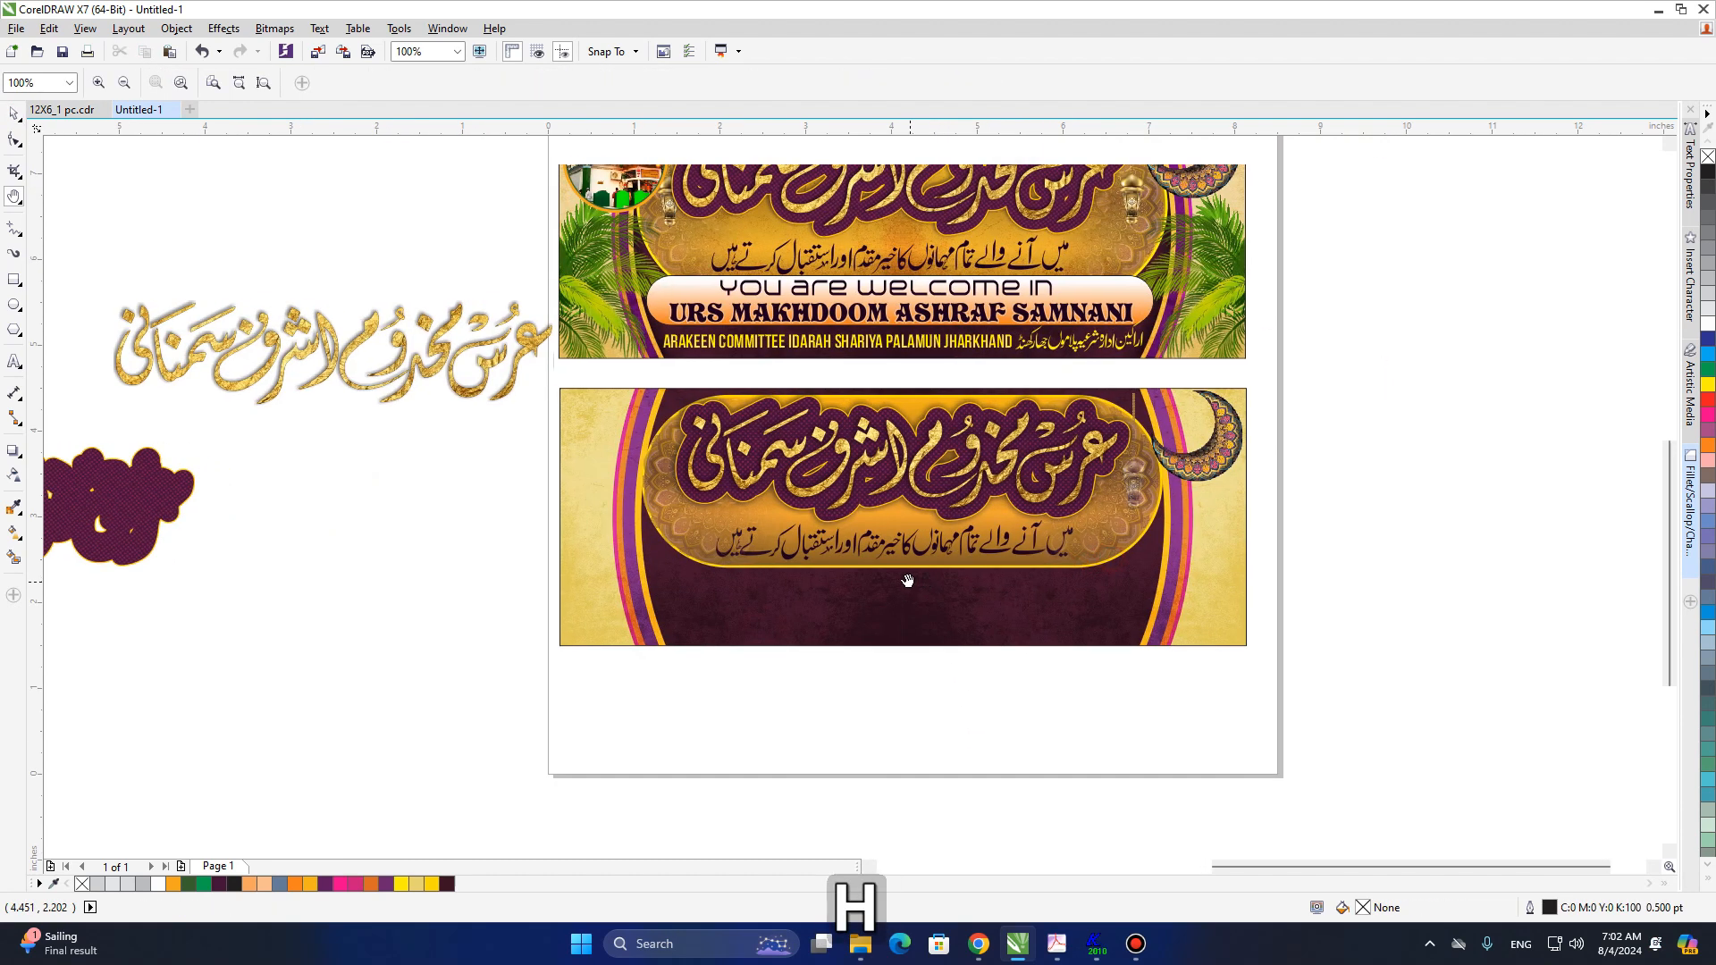
scroll(907, 580, up, 1)
key(space)
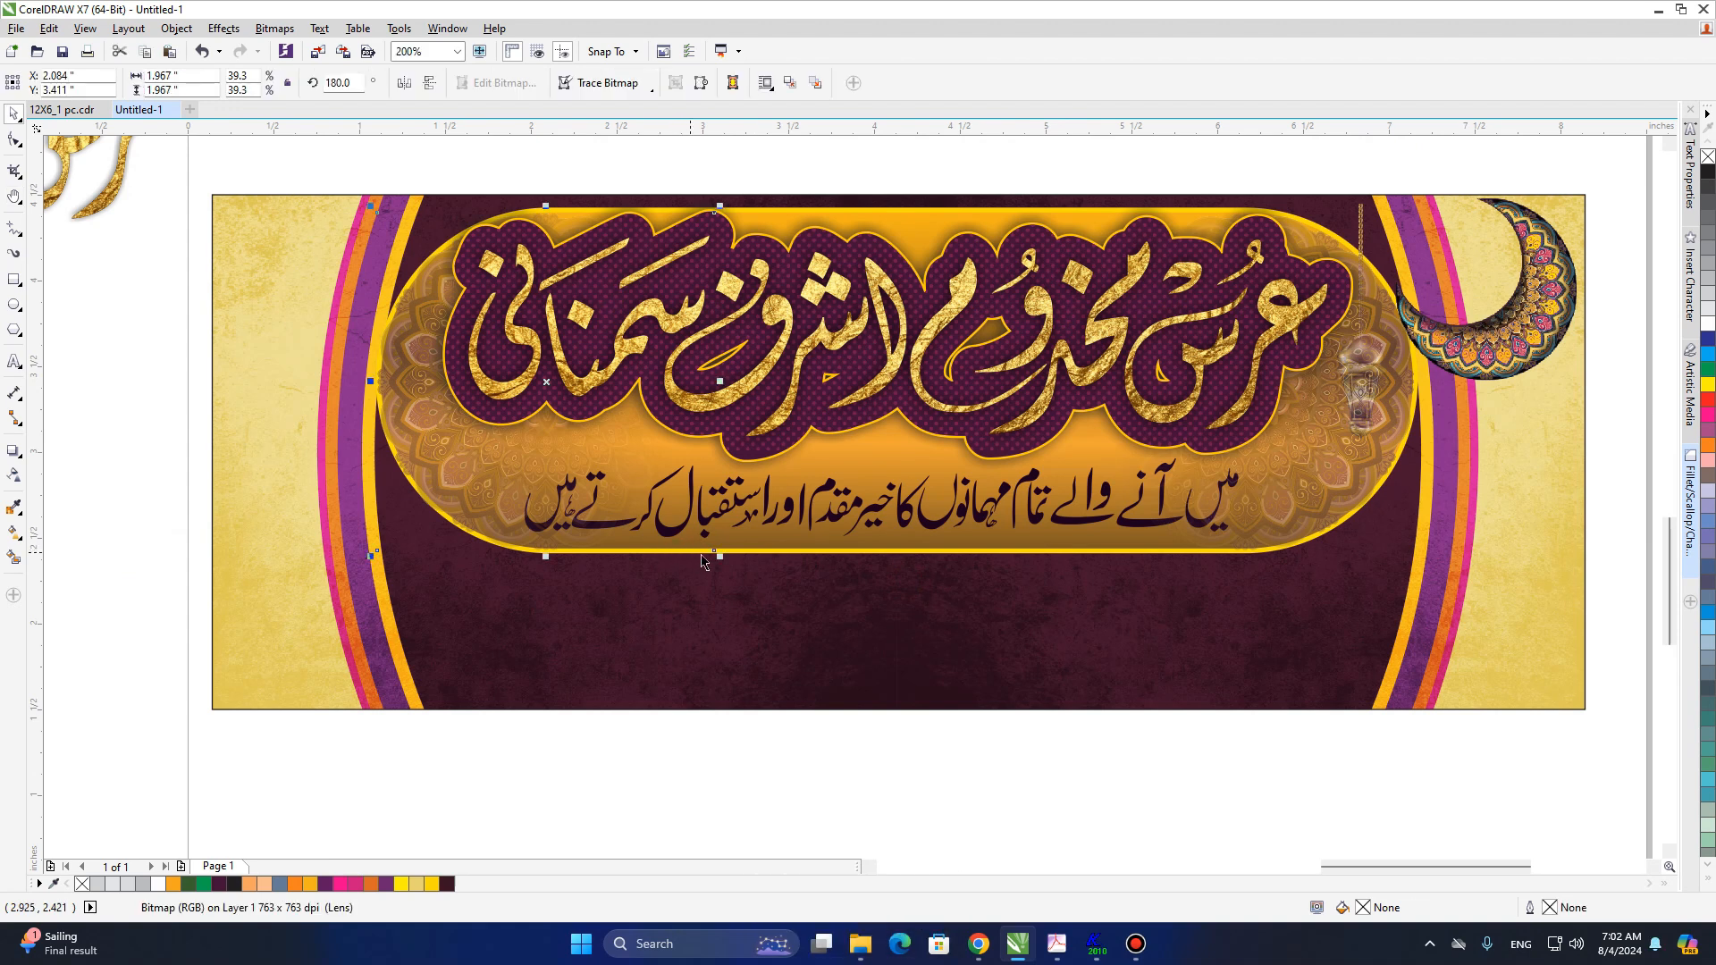
click(829, 554)
click(849, 639)
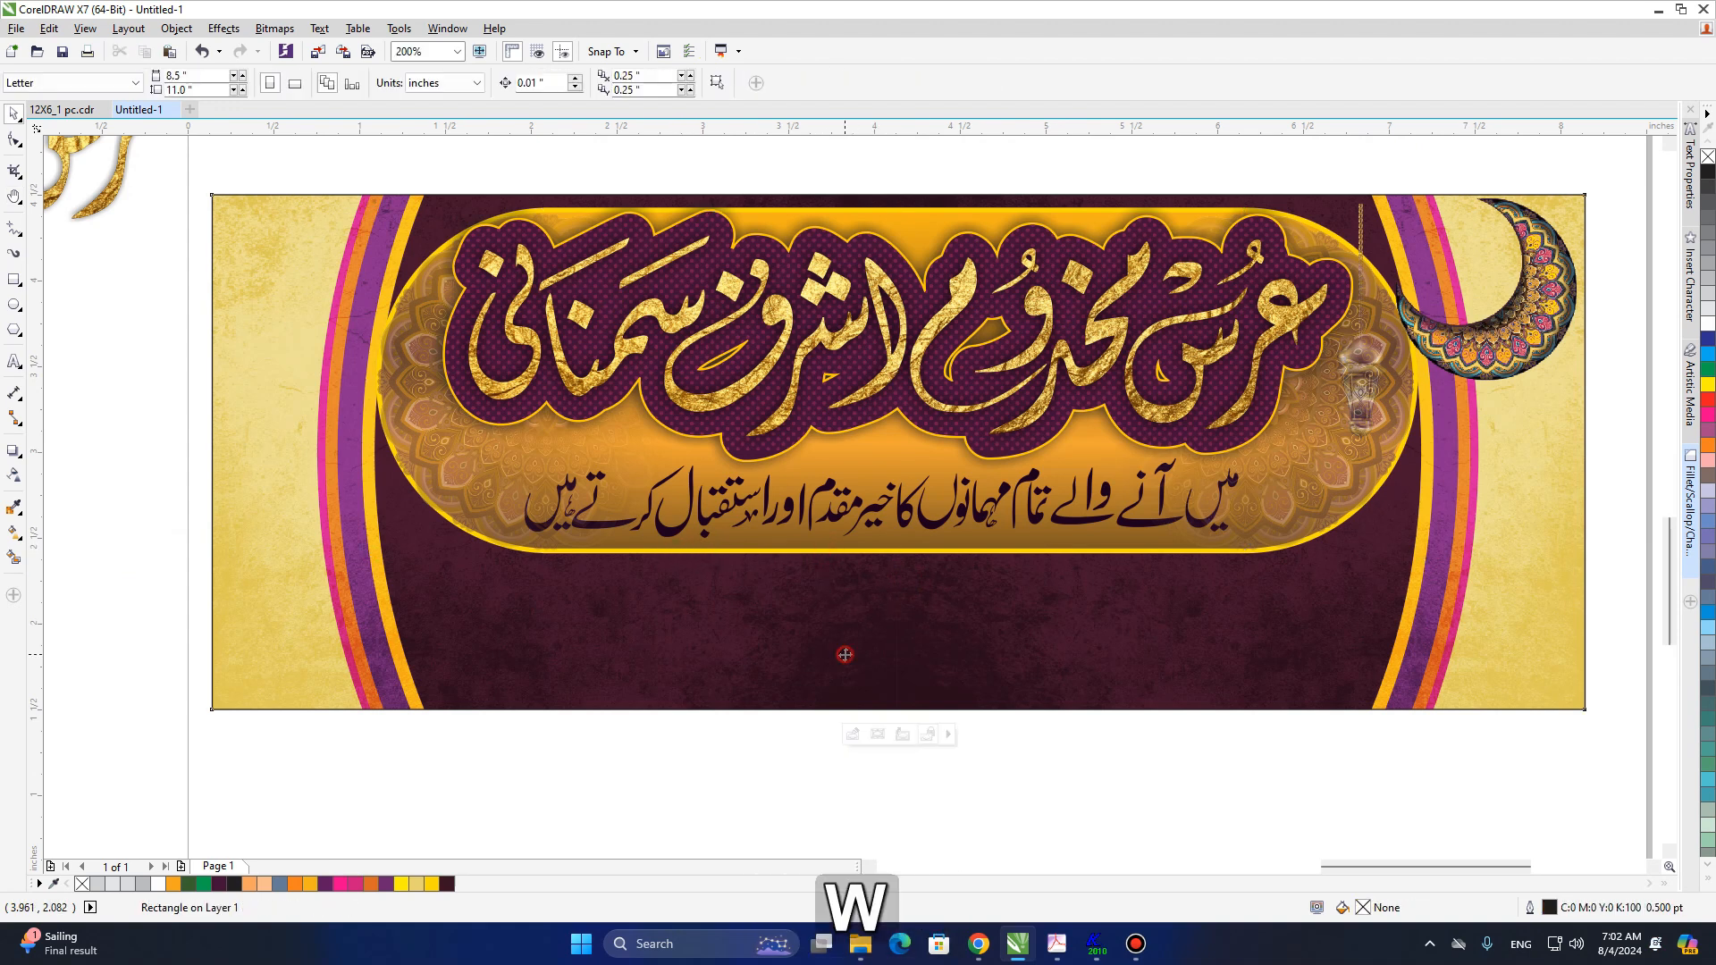
ctrl+click(849, 640)
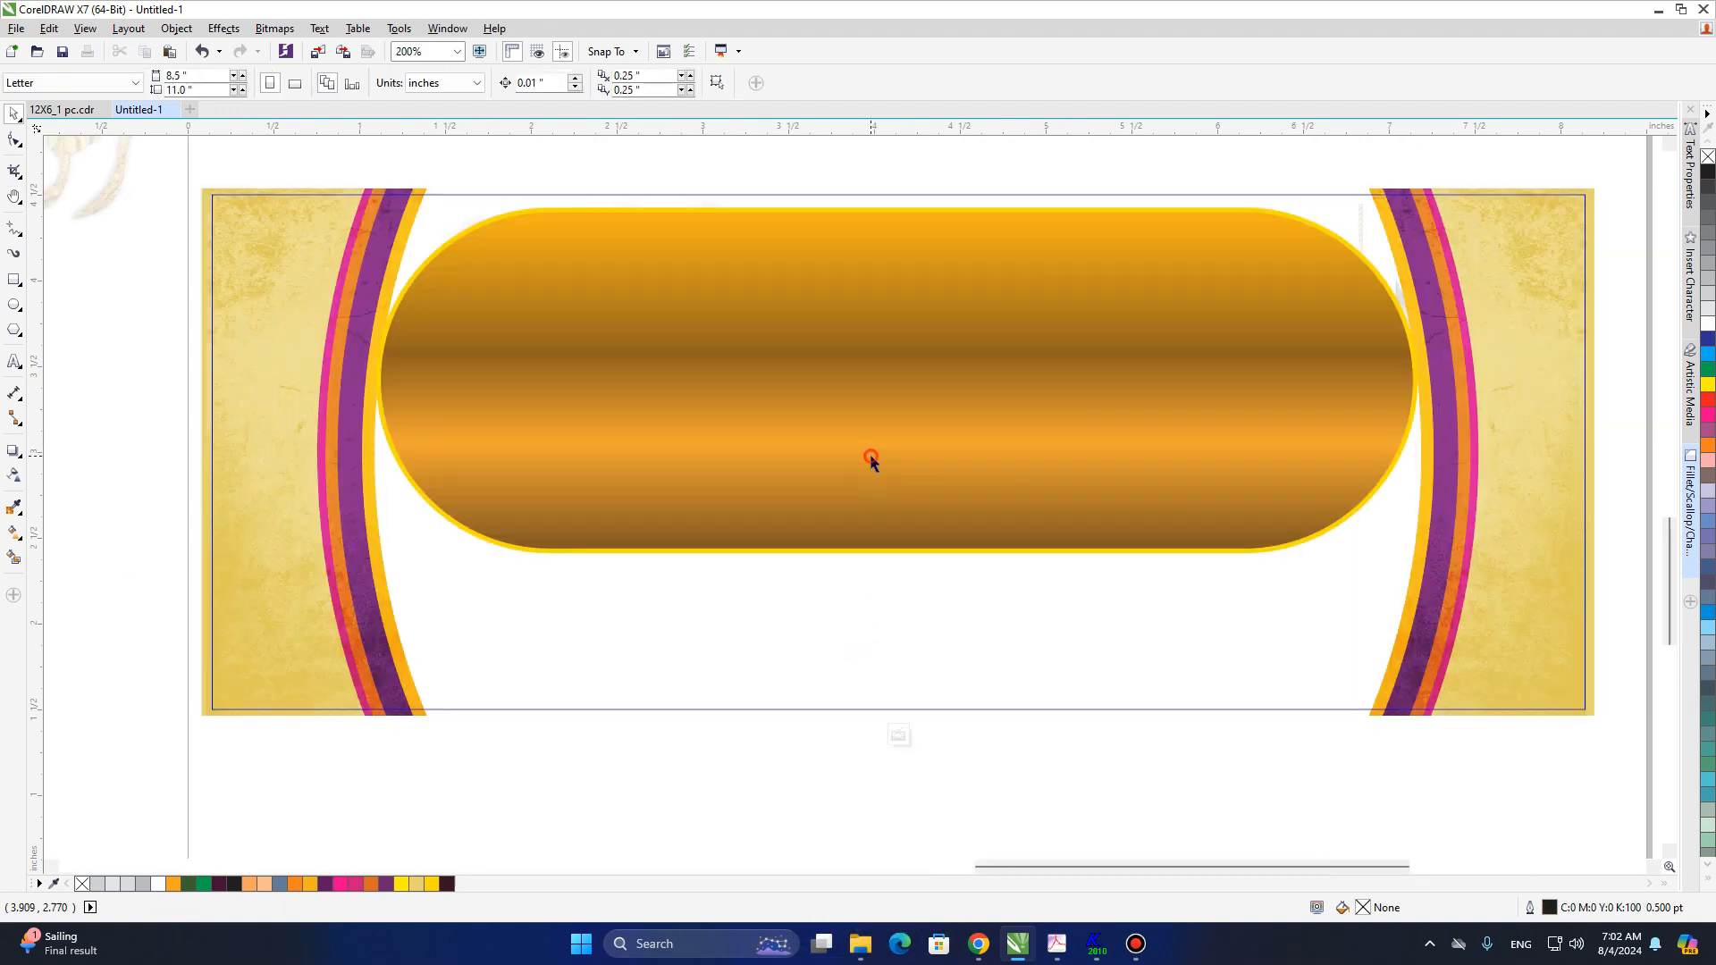
click(871, 458)
key(shift+Page_Down)
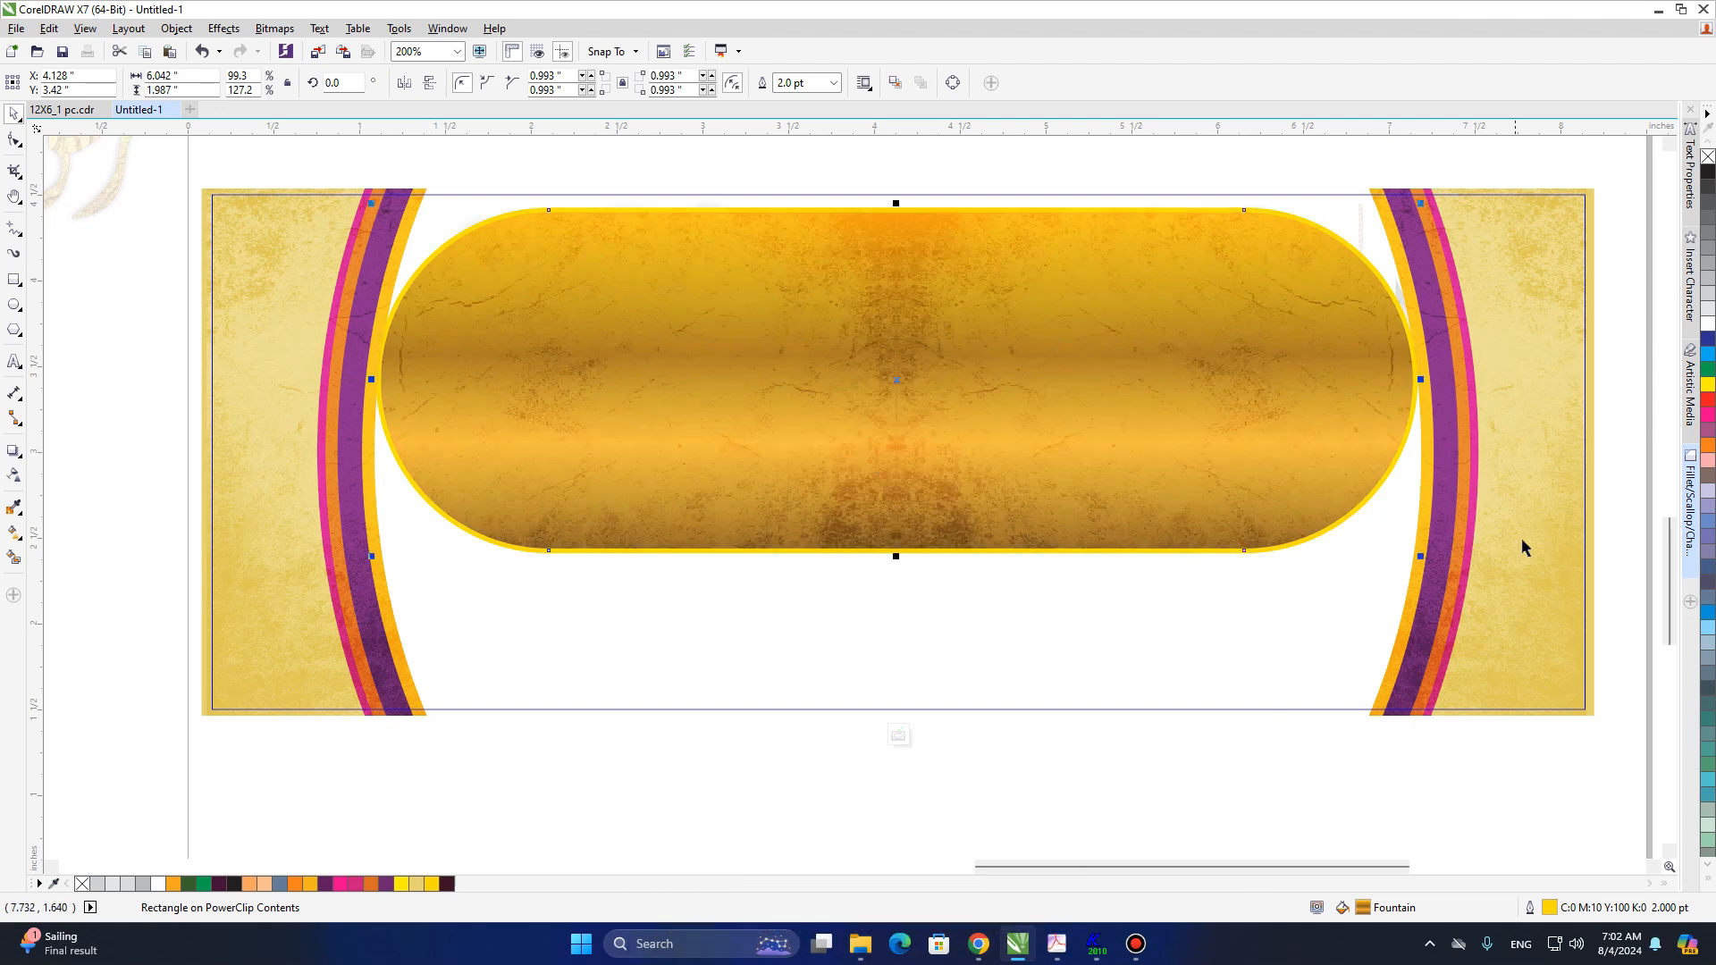
ctrl+click(128, 601)
- Open the reference banner's PowerClip contents and copy the two palm leaf images at its right end
scroll(815, 631, down, 1)
key(space)
ctrl+click(1148, 311)
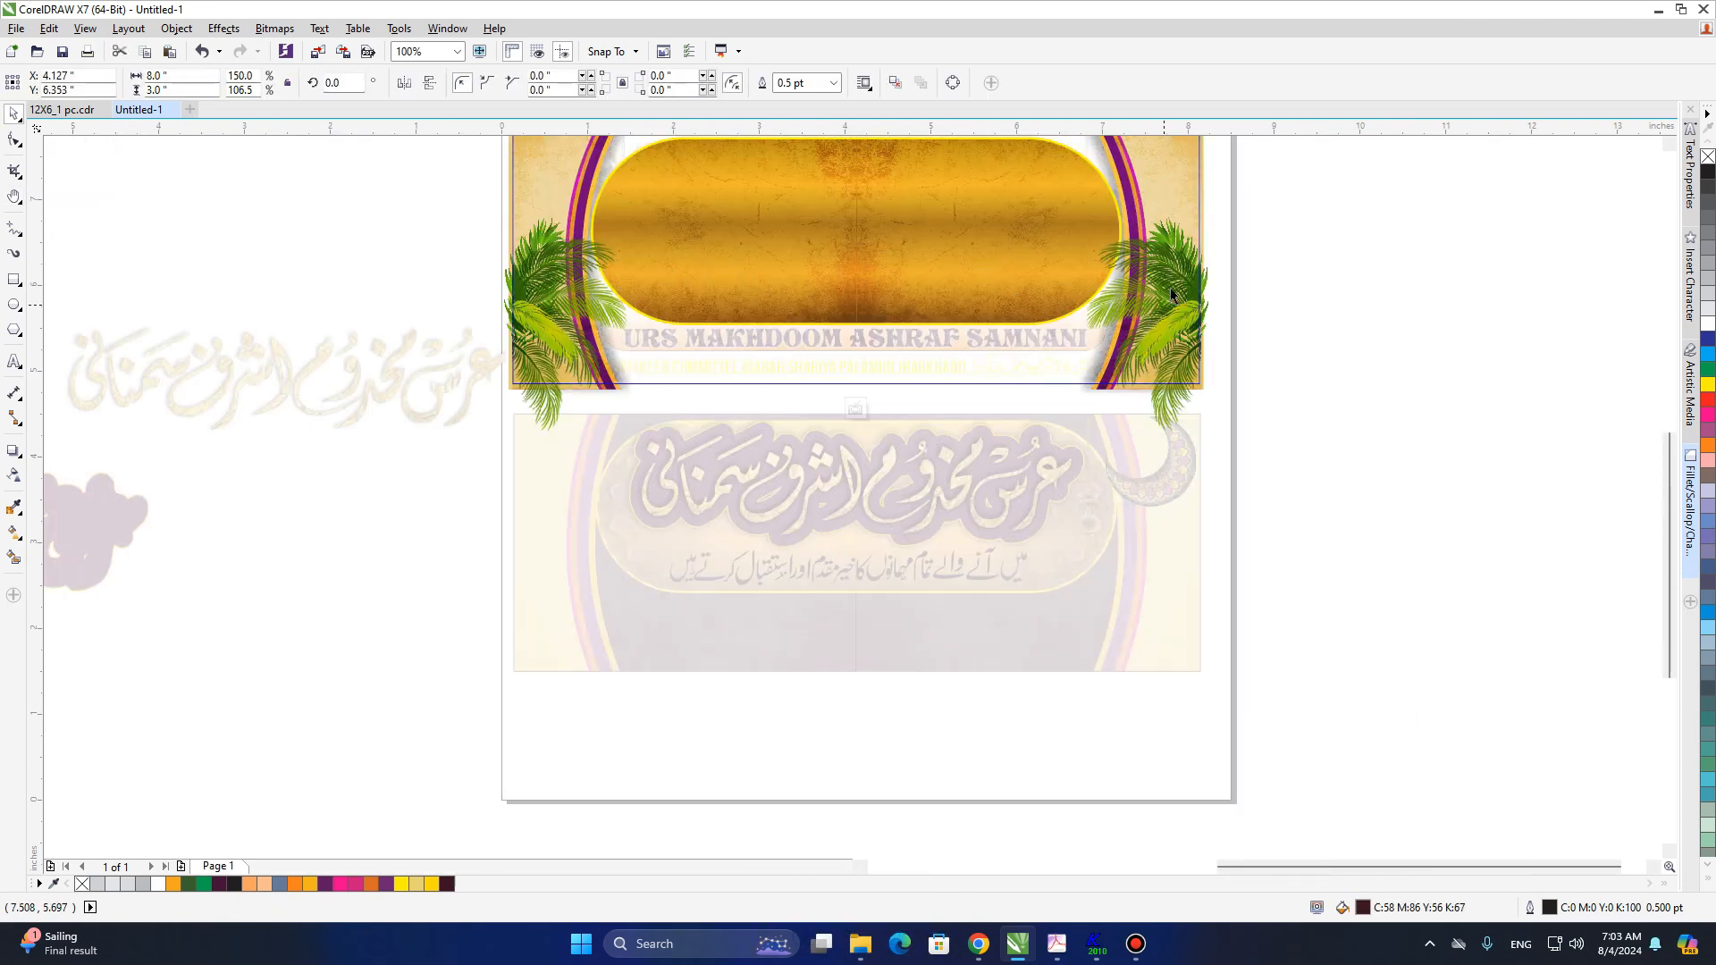
click(1167, 300)
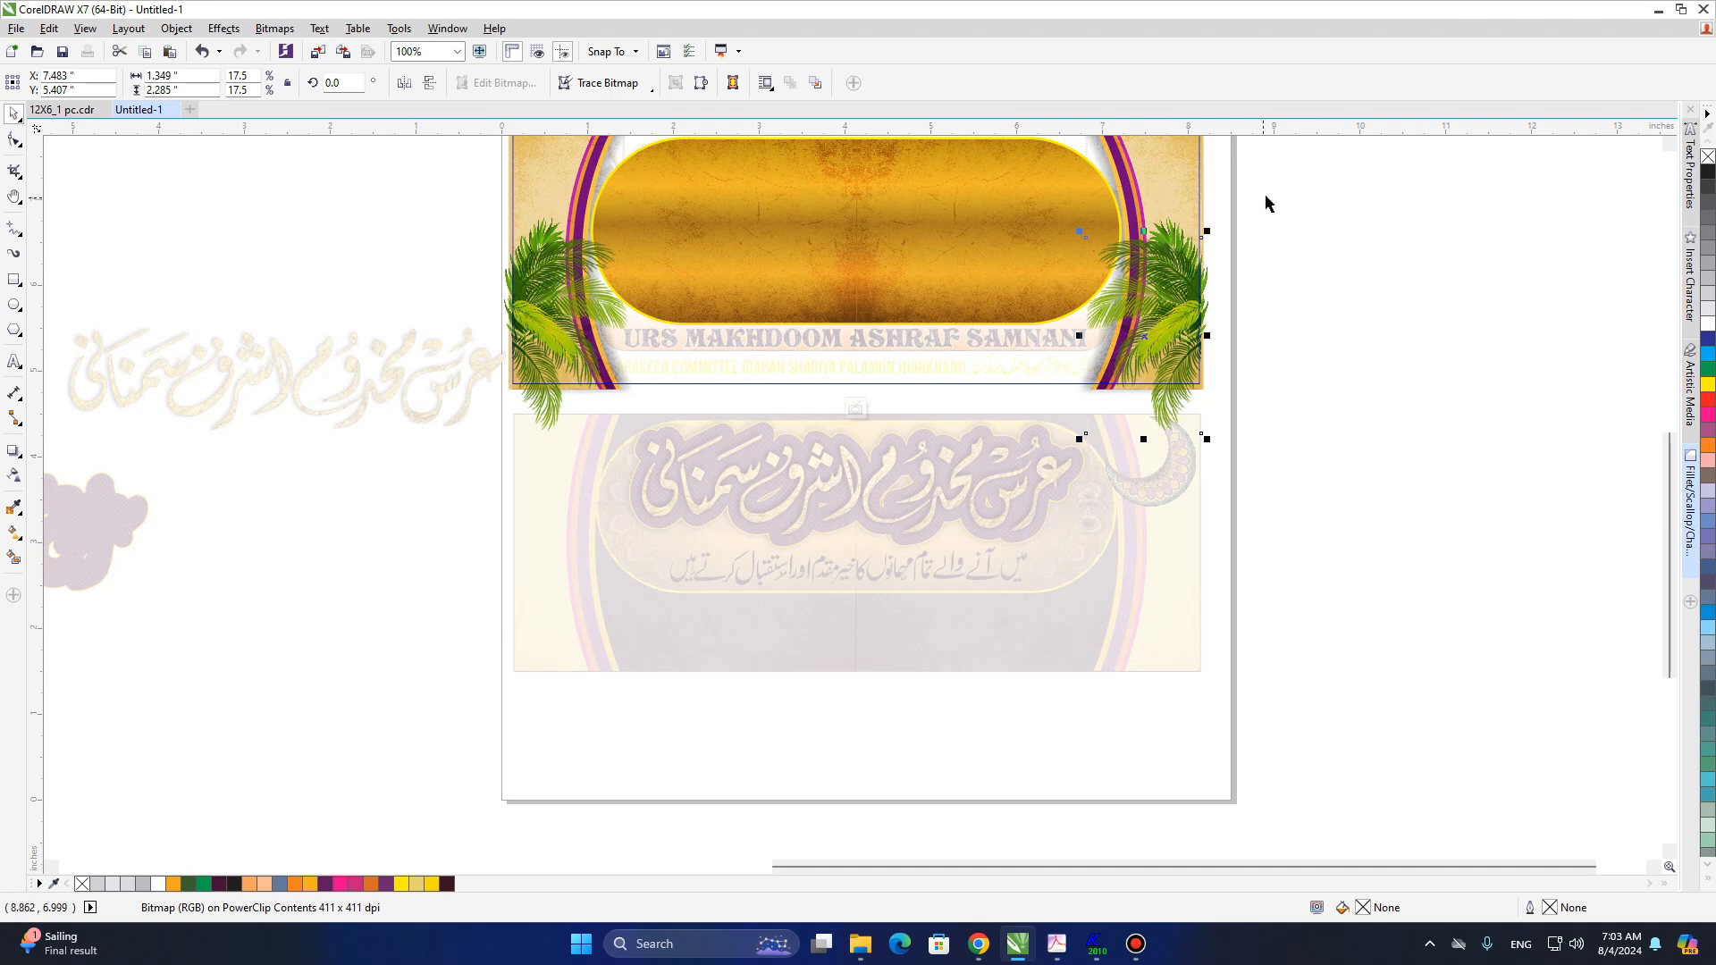
drag(1062, 407, 1005, 465)
key(ctrl+c)
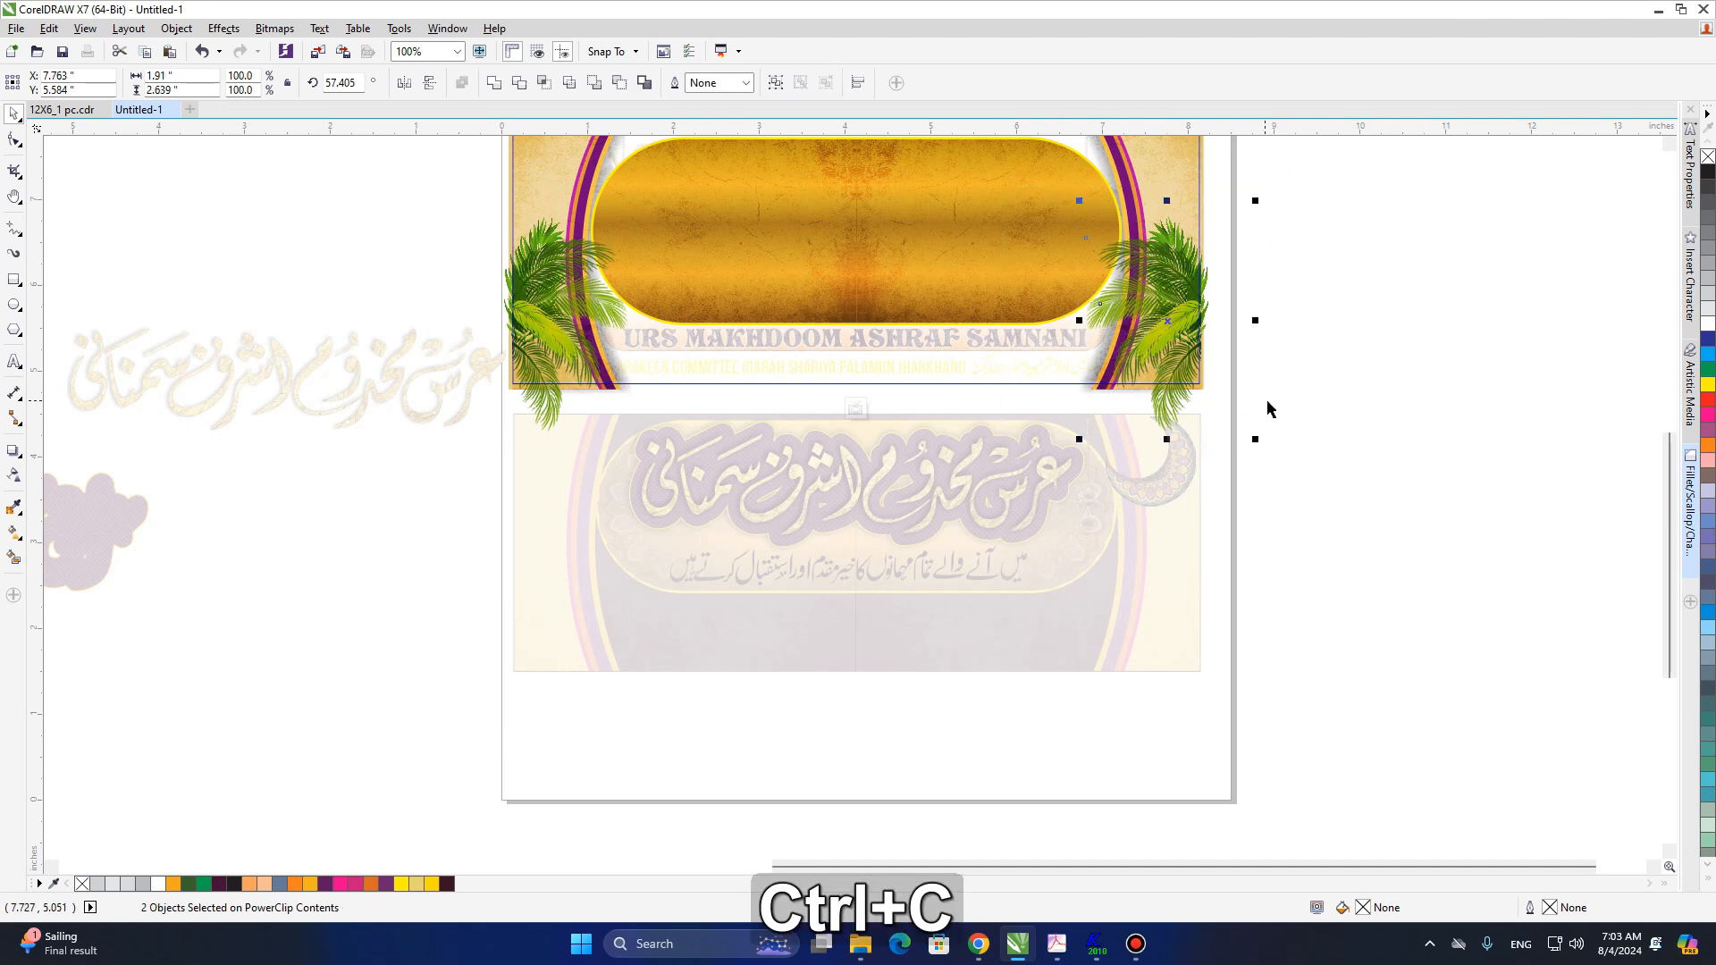
- Leave the PowerClip, paste the palm leaves and place them over the new banner's lower right corner
ctrl+click(1331, 410)
key(ctrl+v)
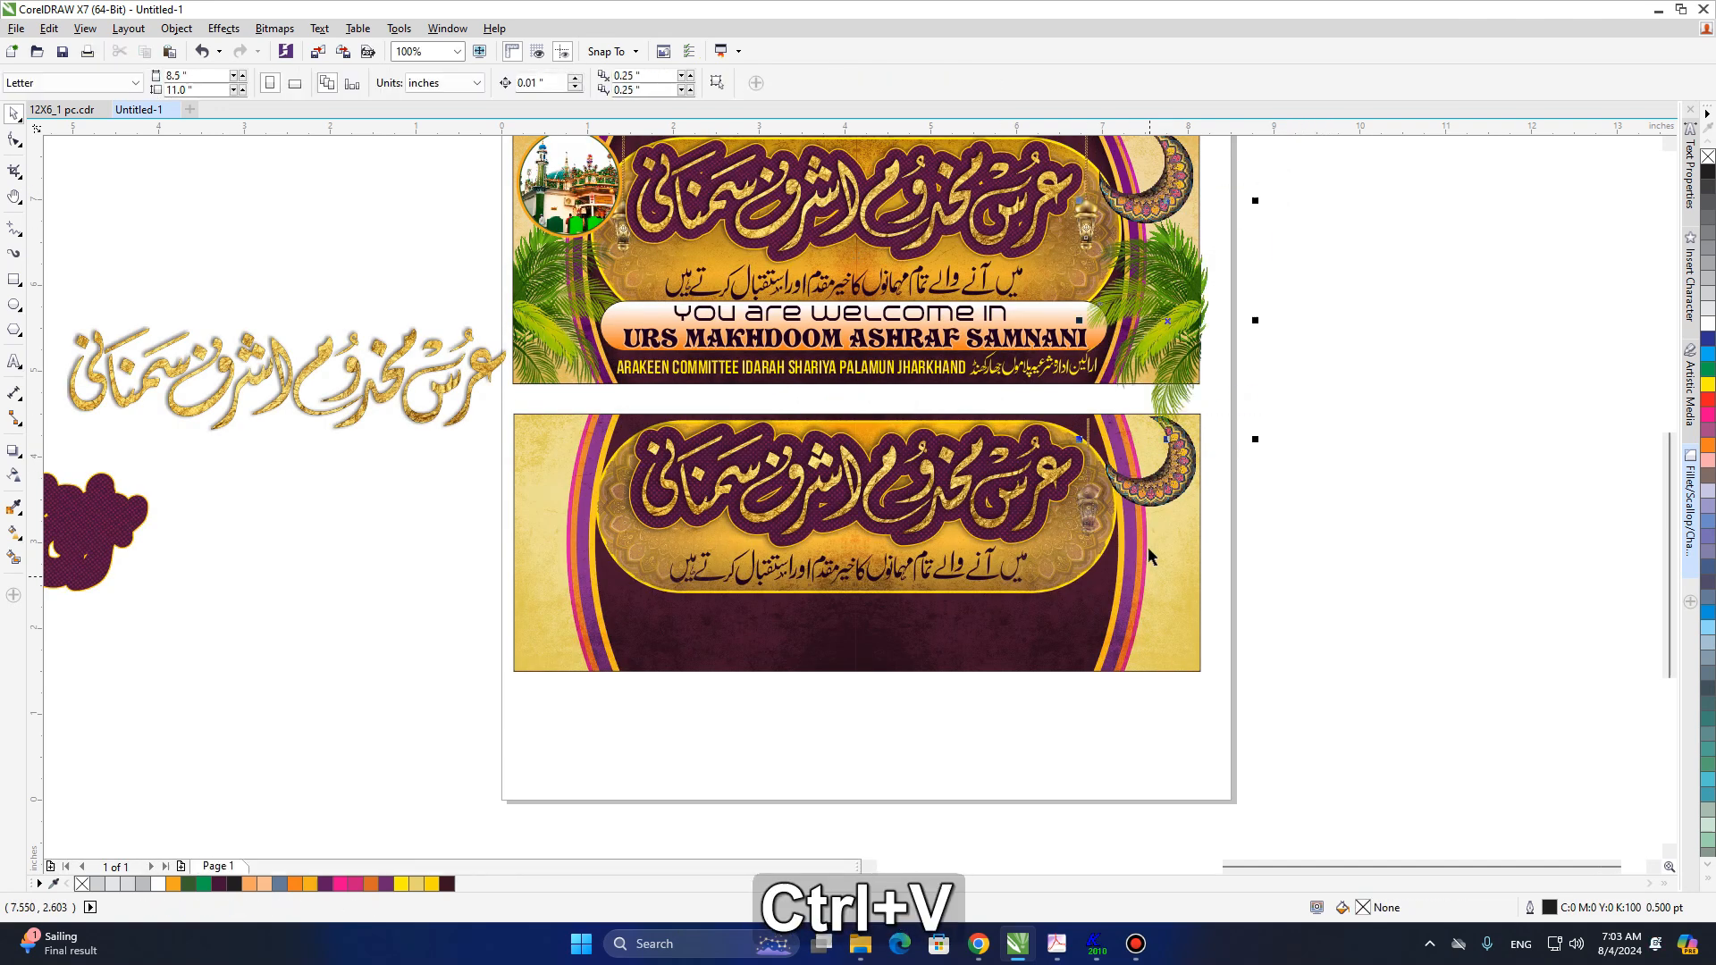
scroll(1147, 574, up, 2)
drag(1184, 564, 1218, 564)
- PowerClip the pasted palm leaves inside the new banner's frame
key(h)
scroll(1083, 614, down, 1)
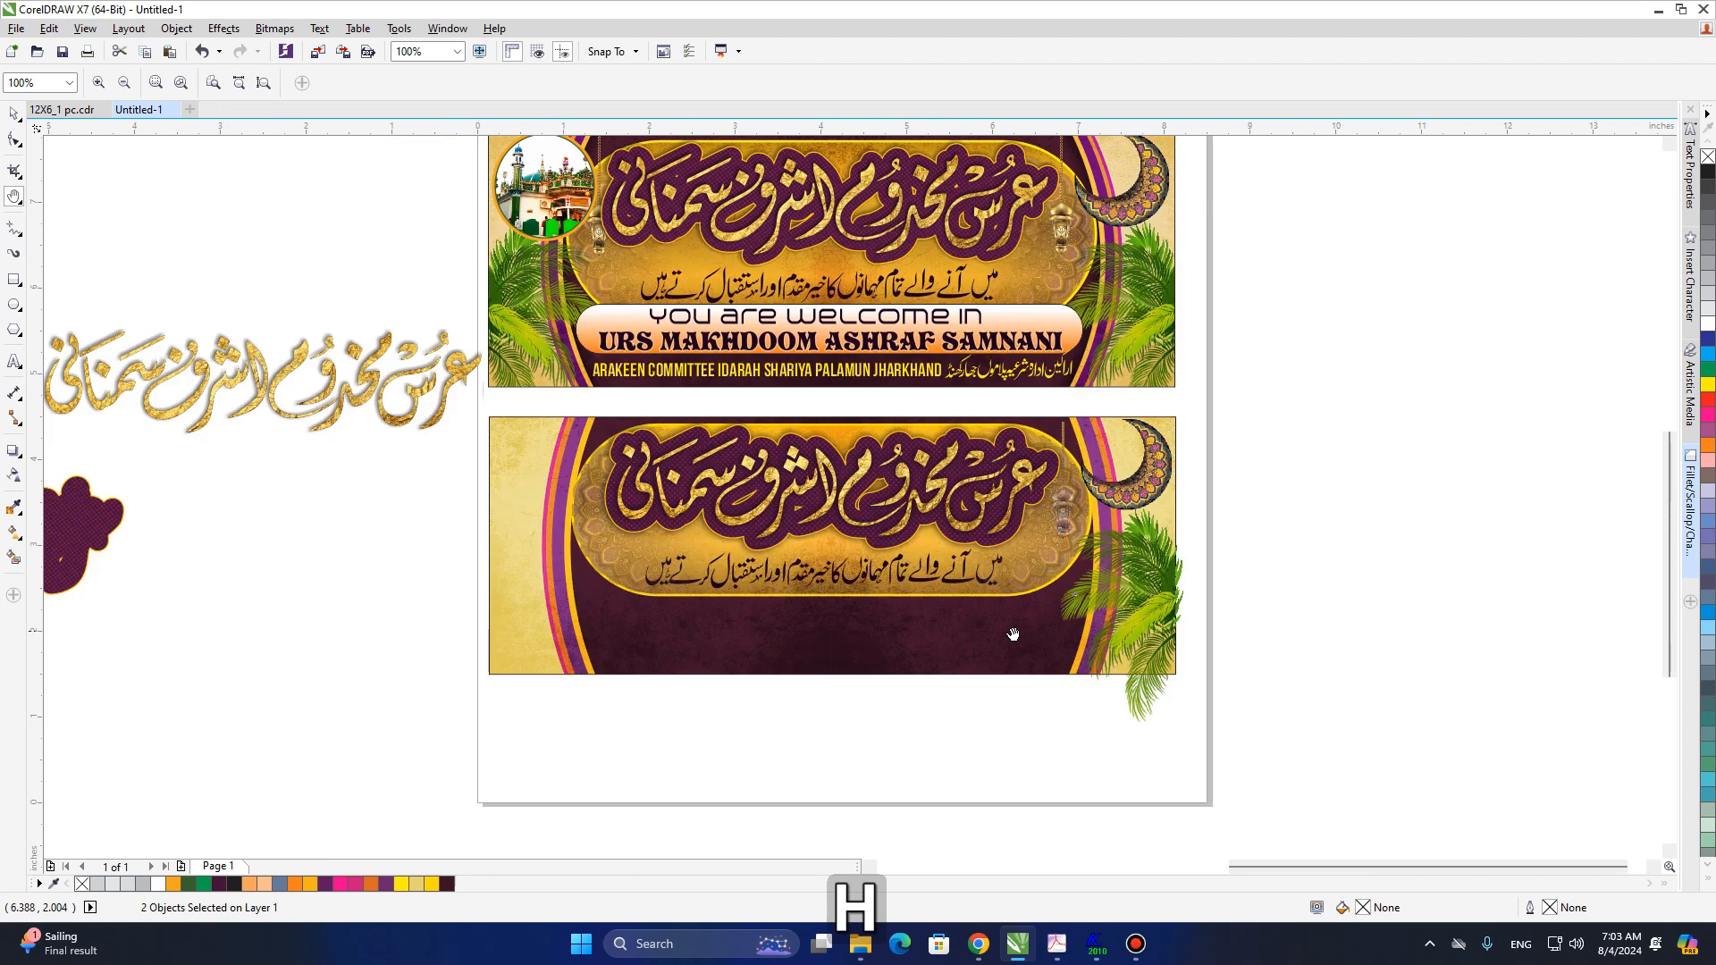
drag(1017, 638, 1178, 572)
key(space)
key(w)
click(1178, 573)
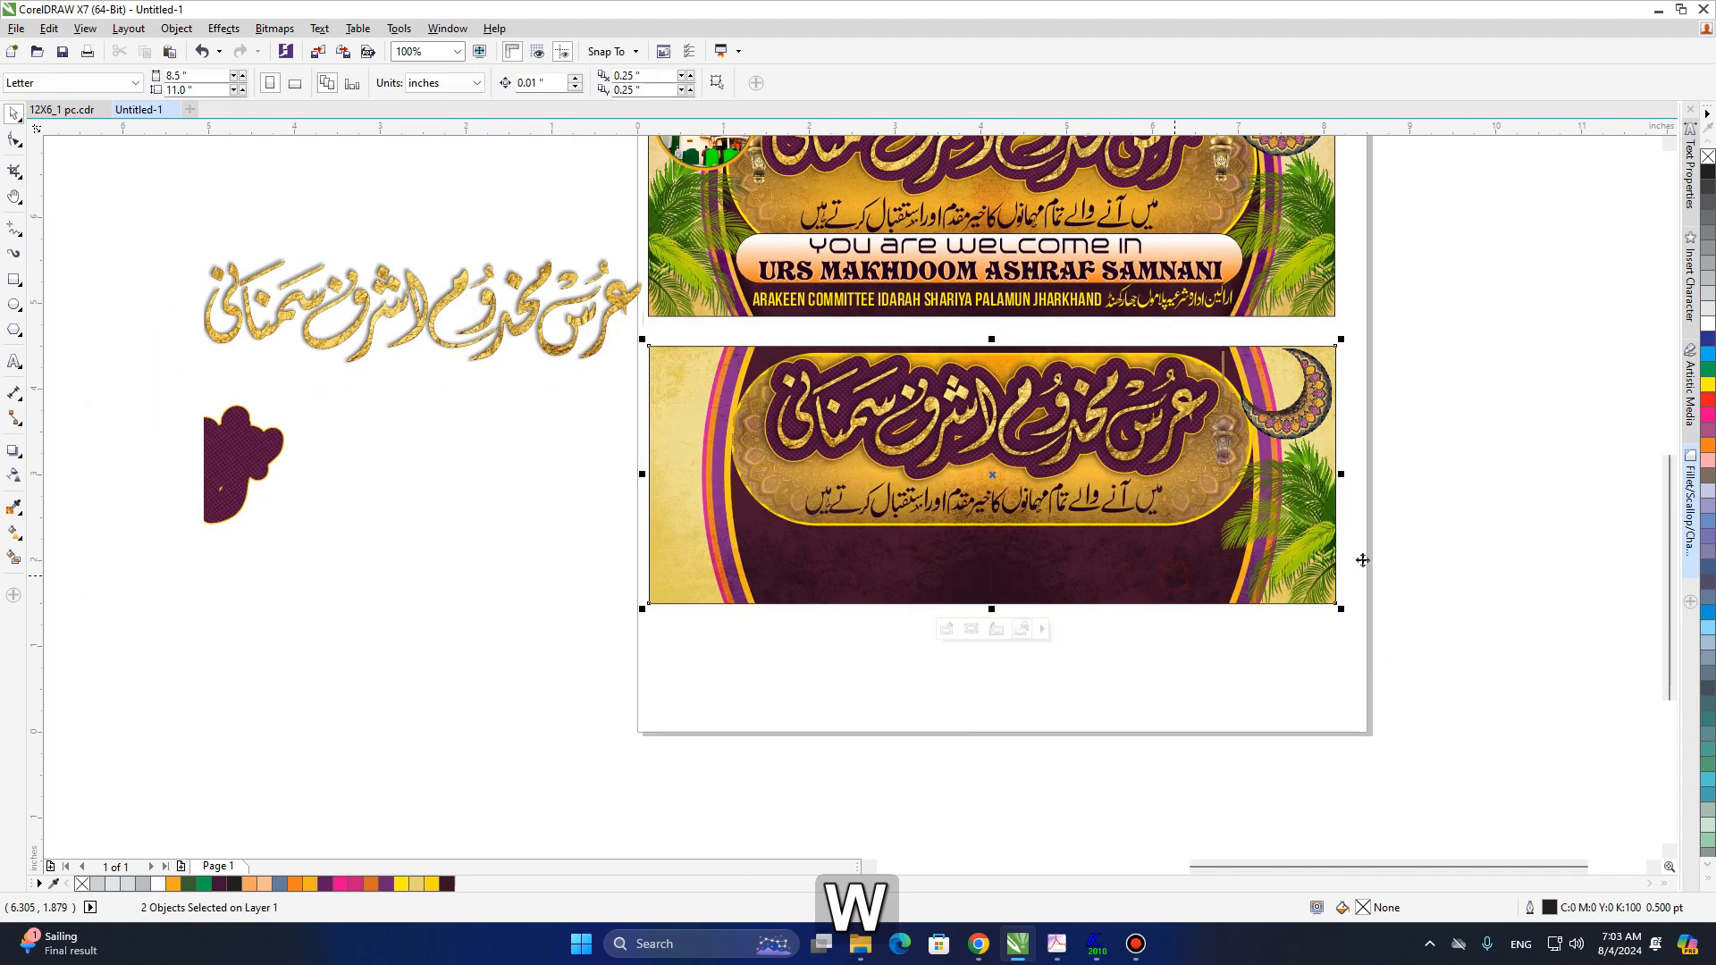
click(1417, 433)
- Inside the new banner's PowerClip, copy the palm leaves to the left end and mirror the copy horizontally
click(1314, 515)
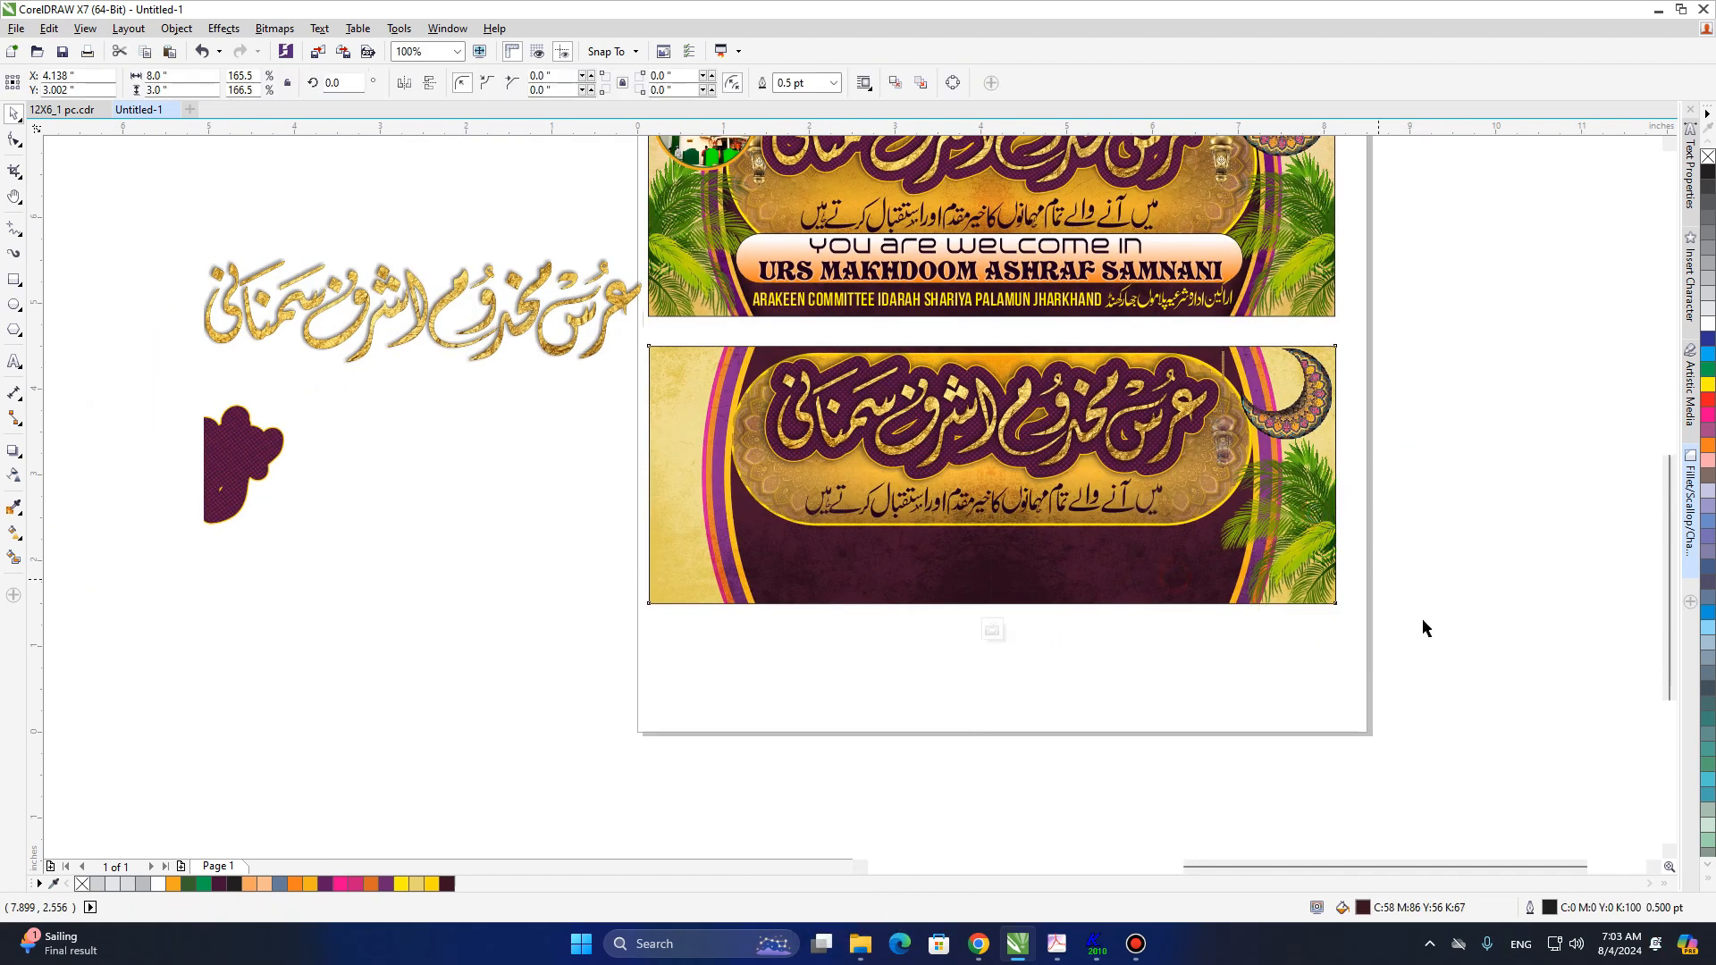
click(1443, 712)
drag(1068, 471, 1069, 417)
drag(1303, 546, 668, 546)
click(405, 83)
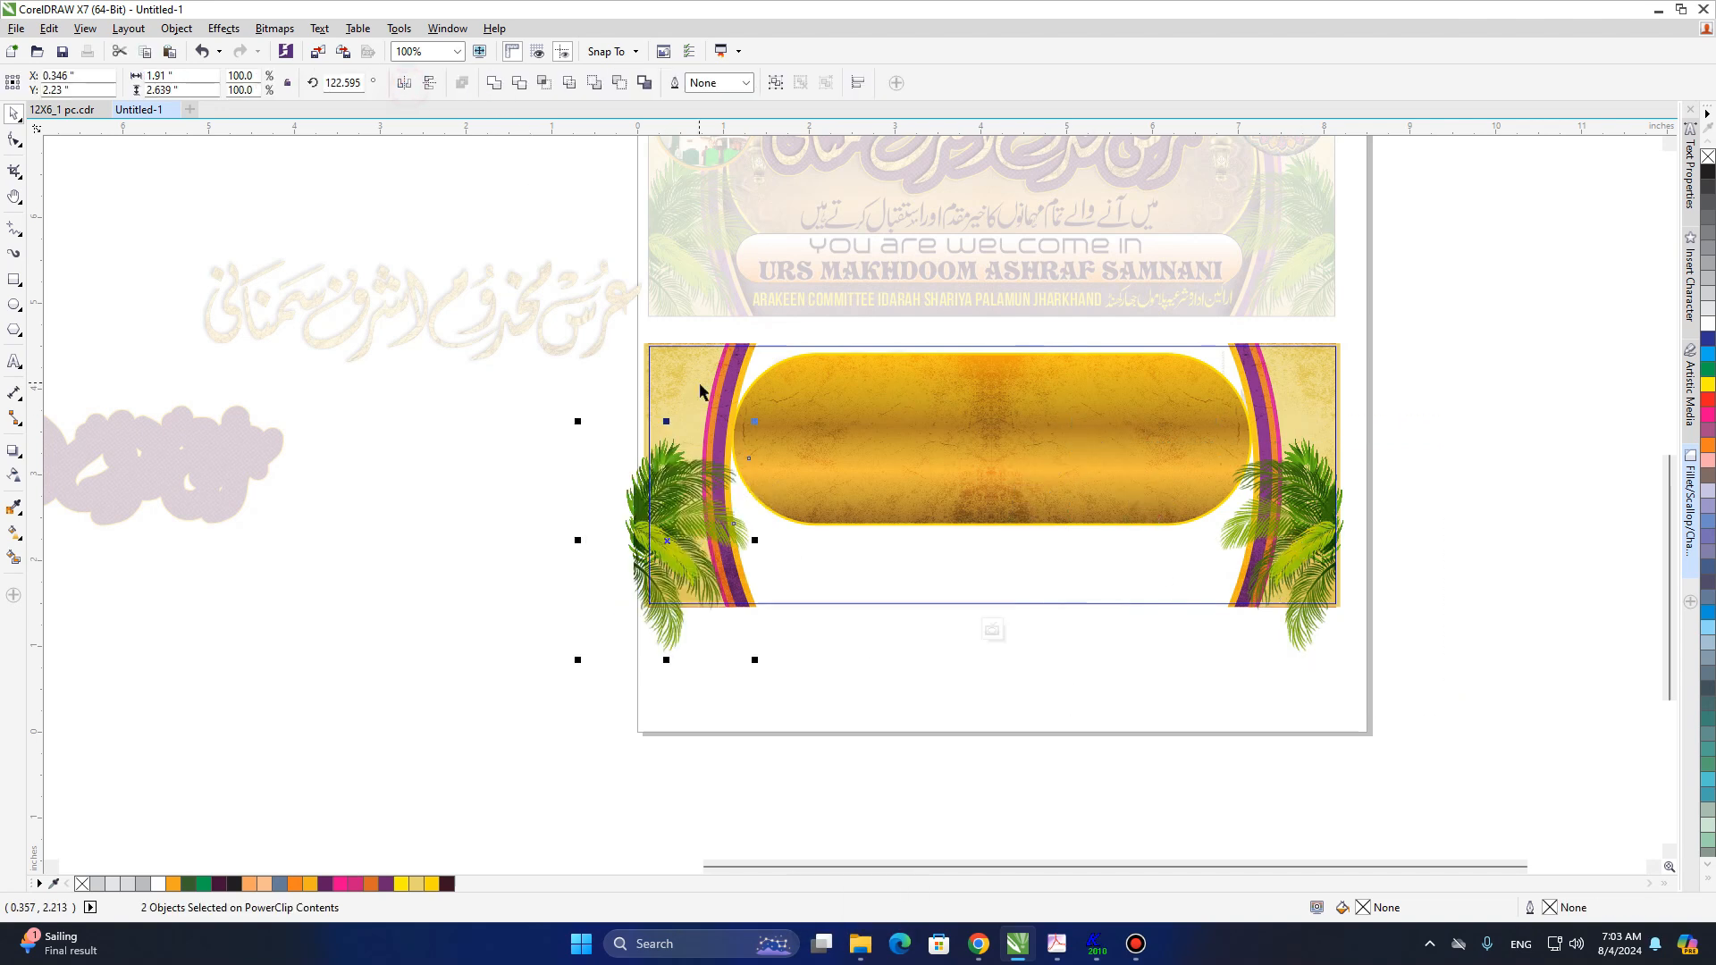
- Leave the PowerClip, draw a rectangle about 5.83 × 0.66 inches below the new banner's Urdu line and round its corners to about 0.33 inches
click(525, 589)
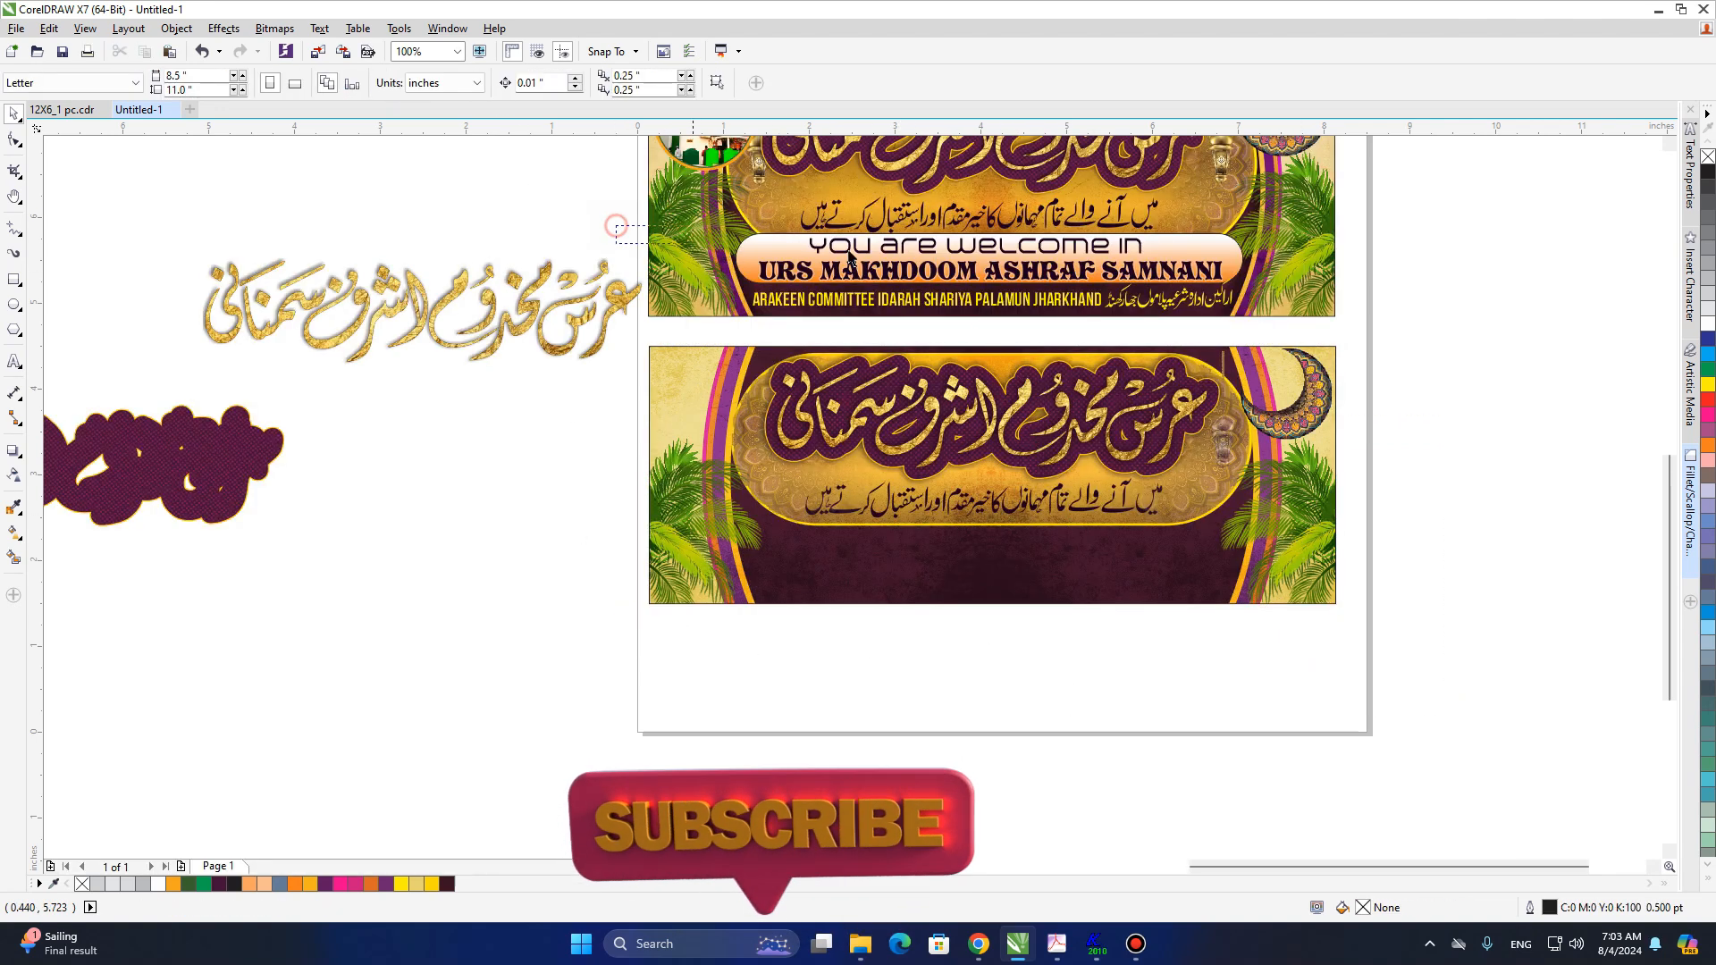
click(14, 279)
drag(740, 525, 1240, 581)
key(space)
click(19, 141)
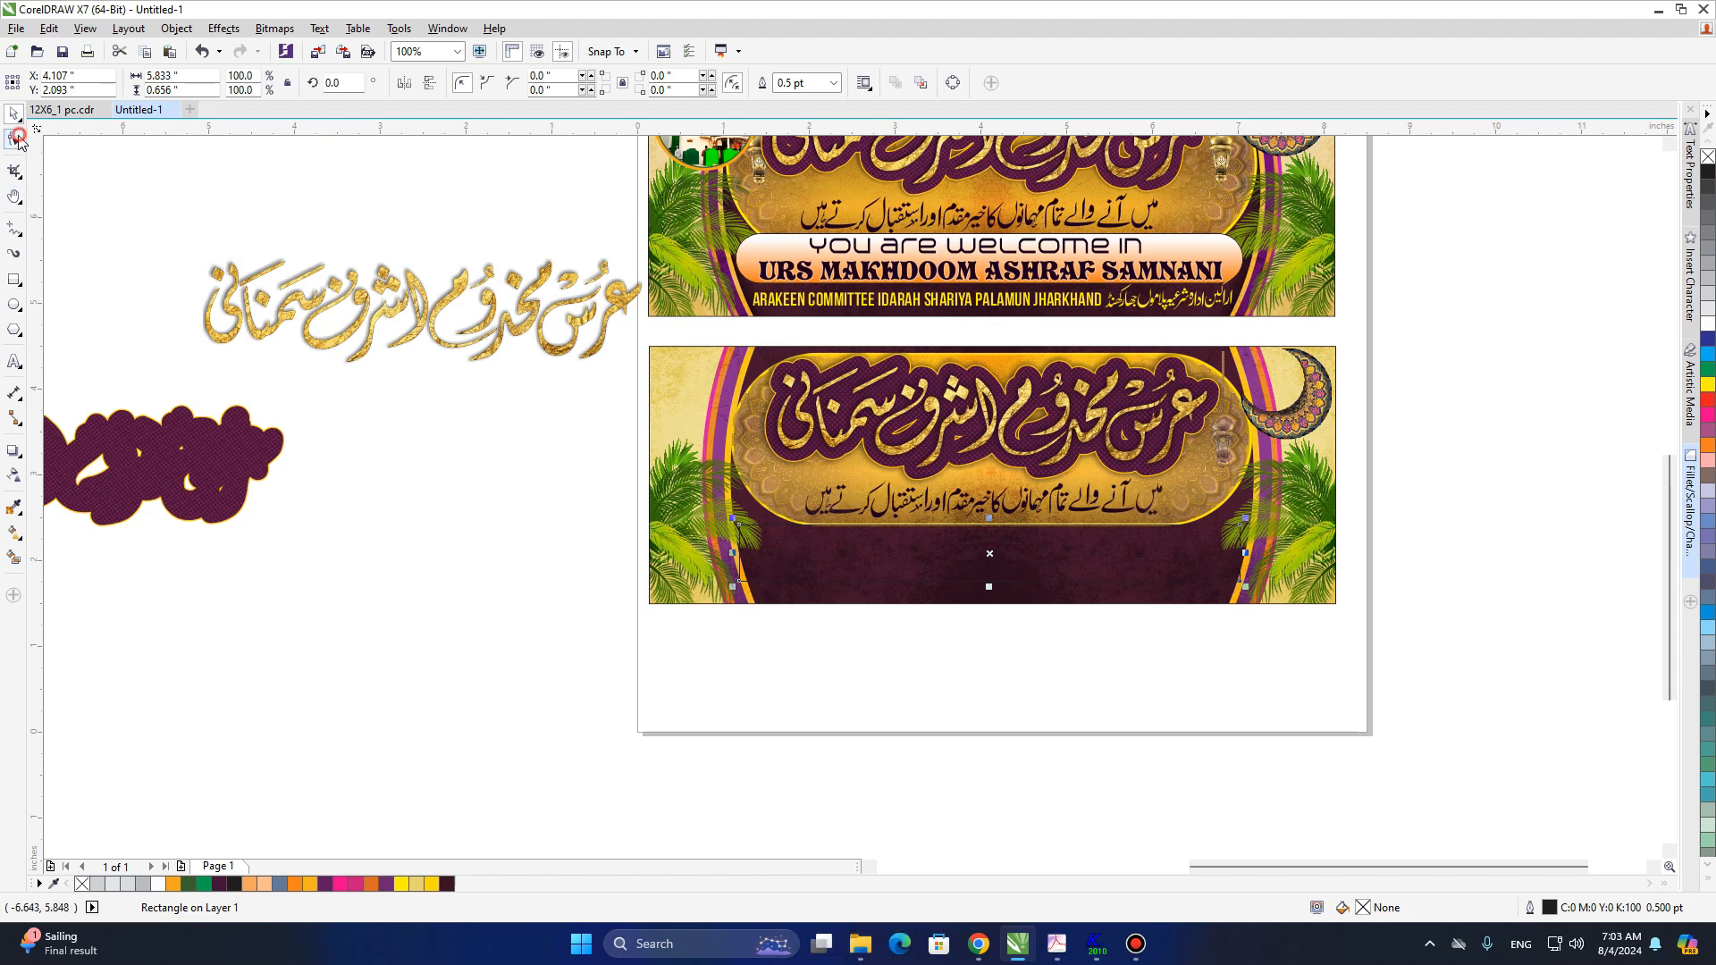
drag(739, 525, 700, 600)
key(space)
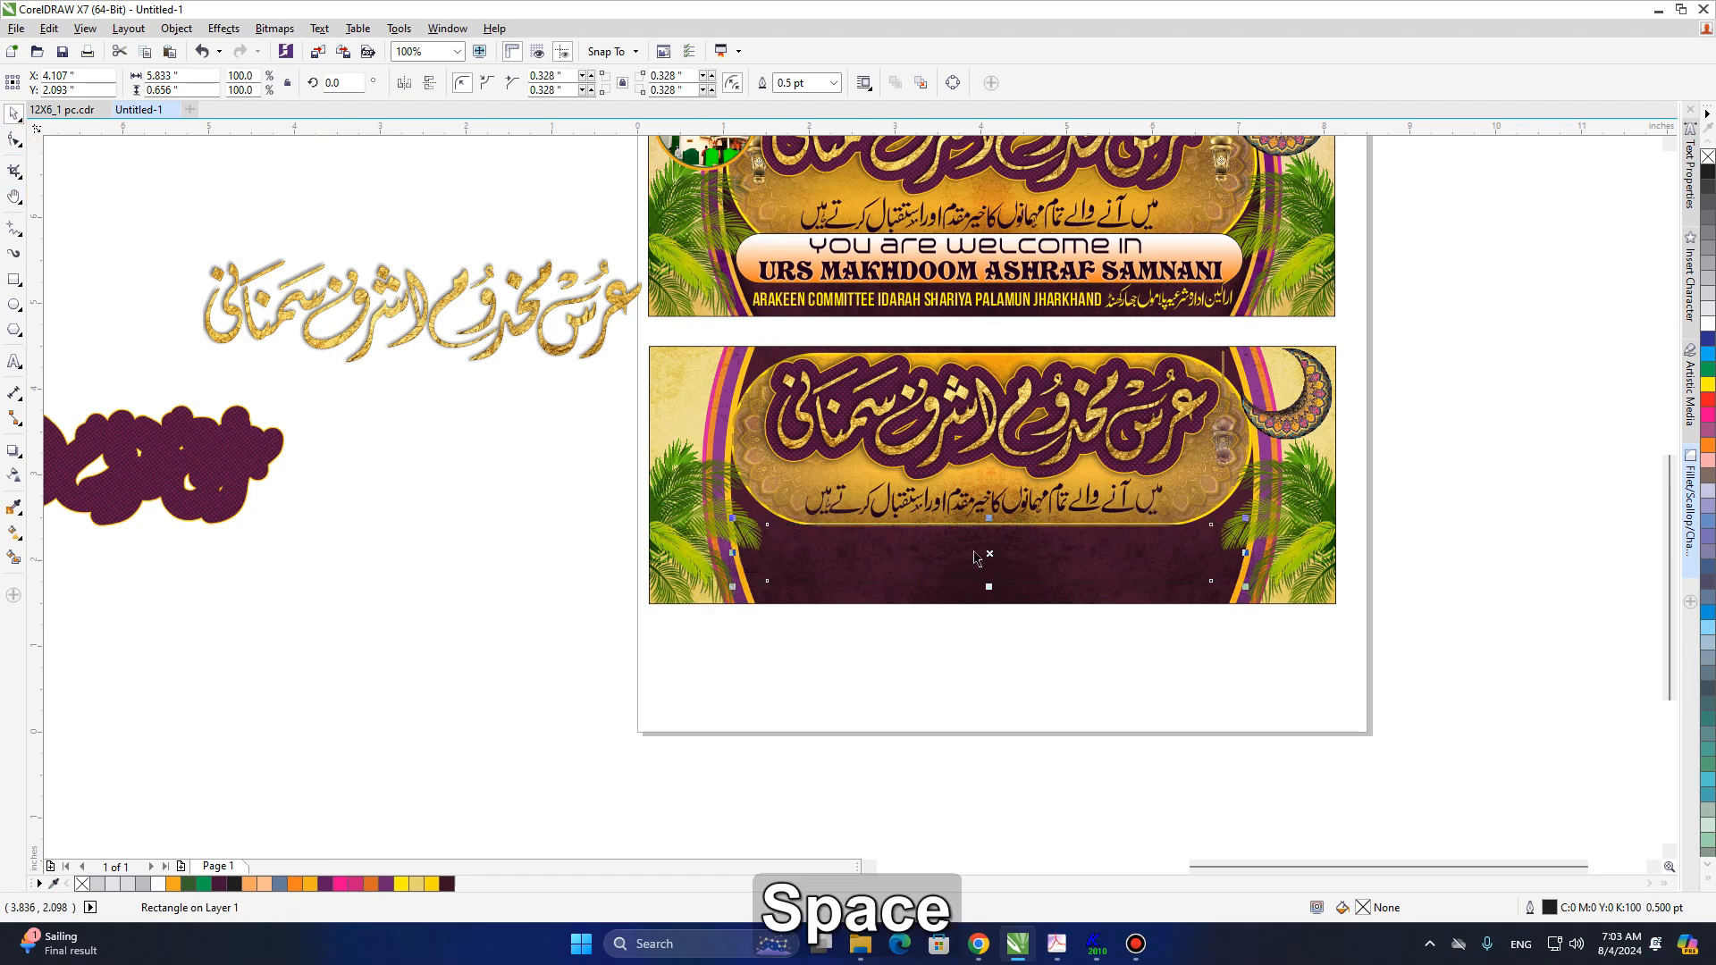
- Center the rounded bar, fill it with yellow C0 M20 Y100 K0 and apply a vertical fountain fill fading to white at its upper edge
drag(988, 552, 990, 549)
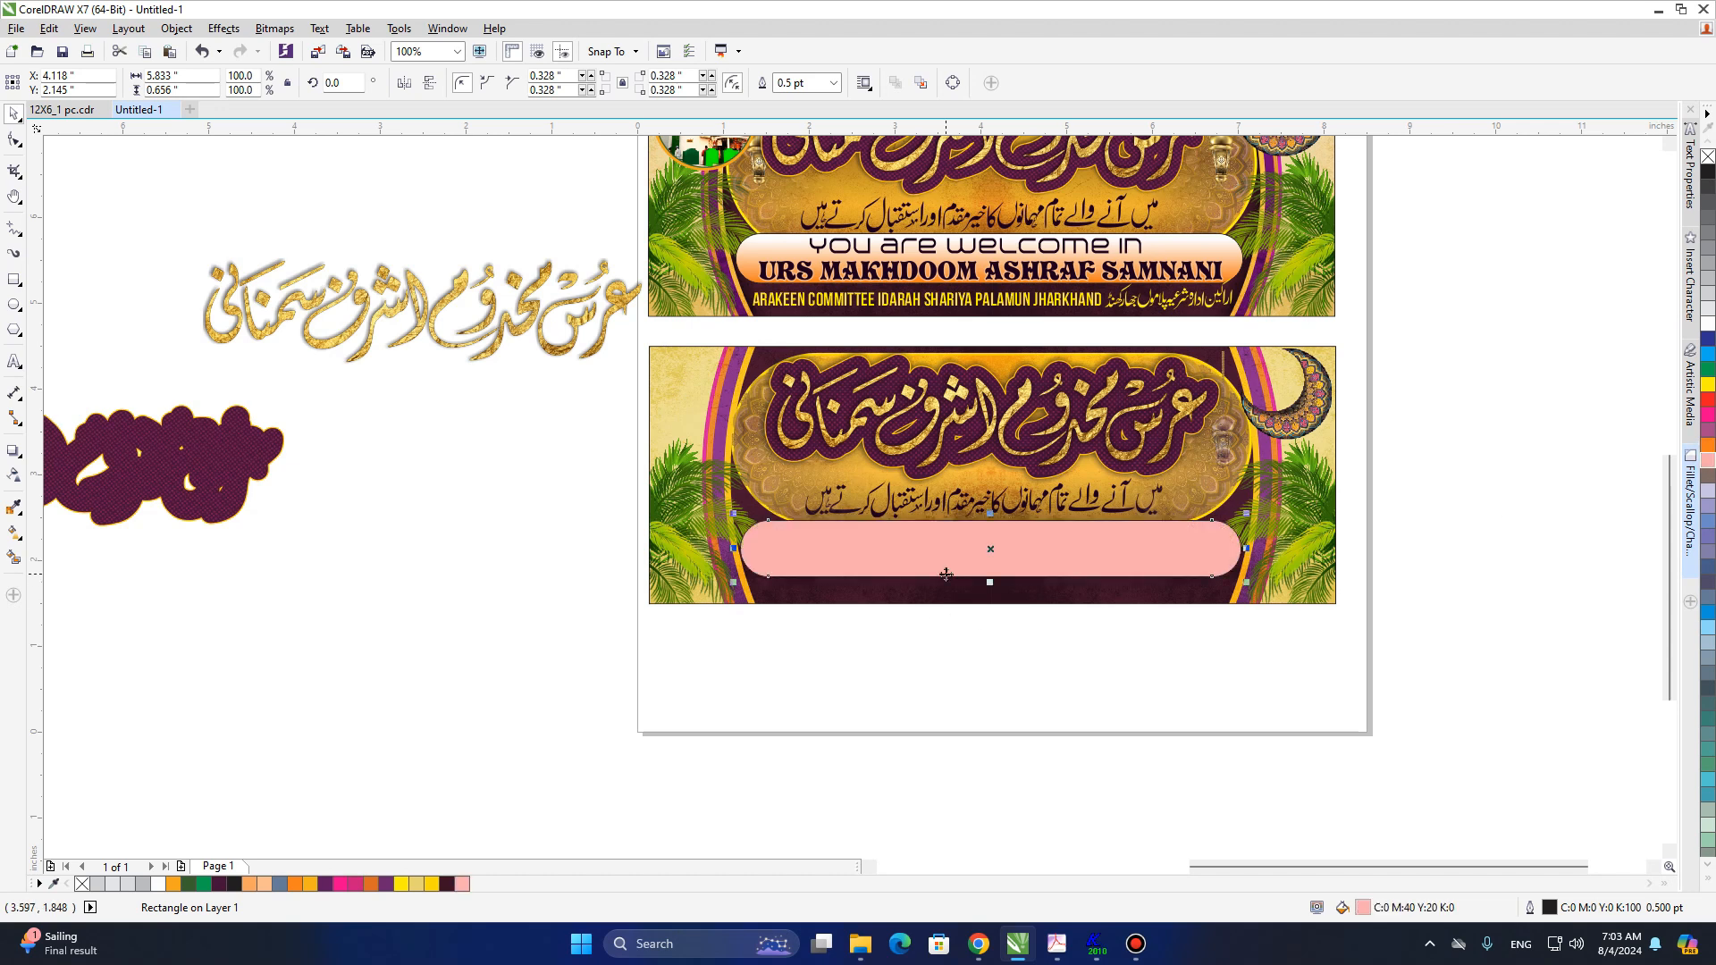
key(h)
drag(1053, 548, 873, 575)
key(space)
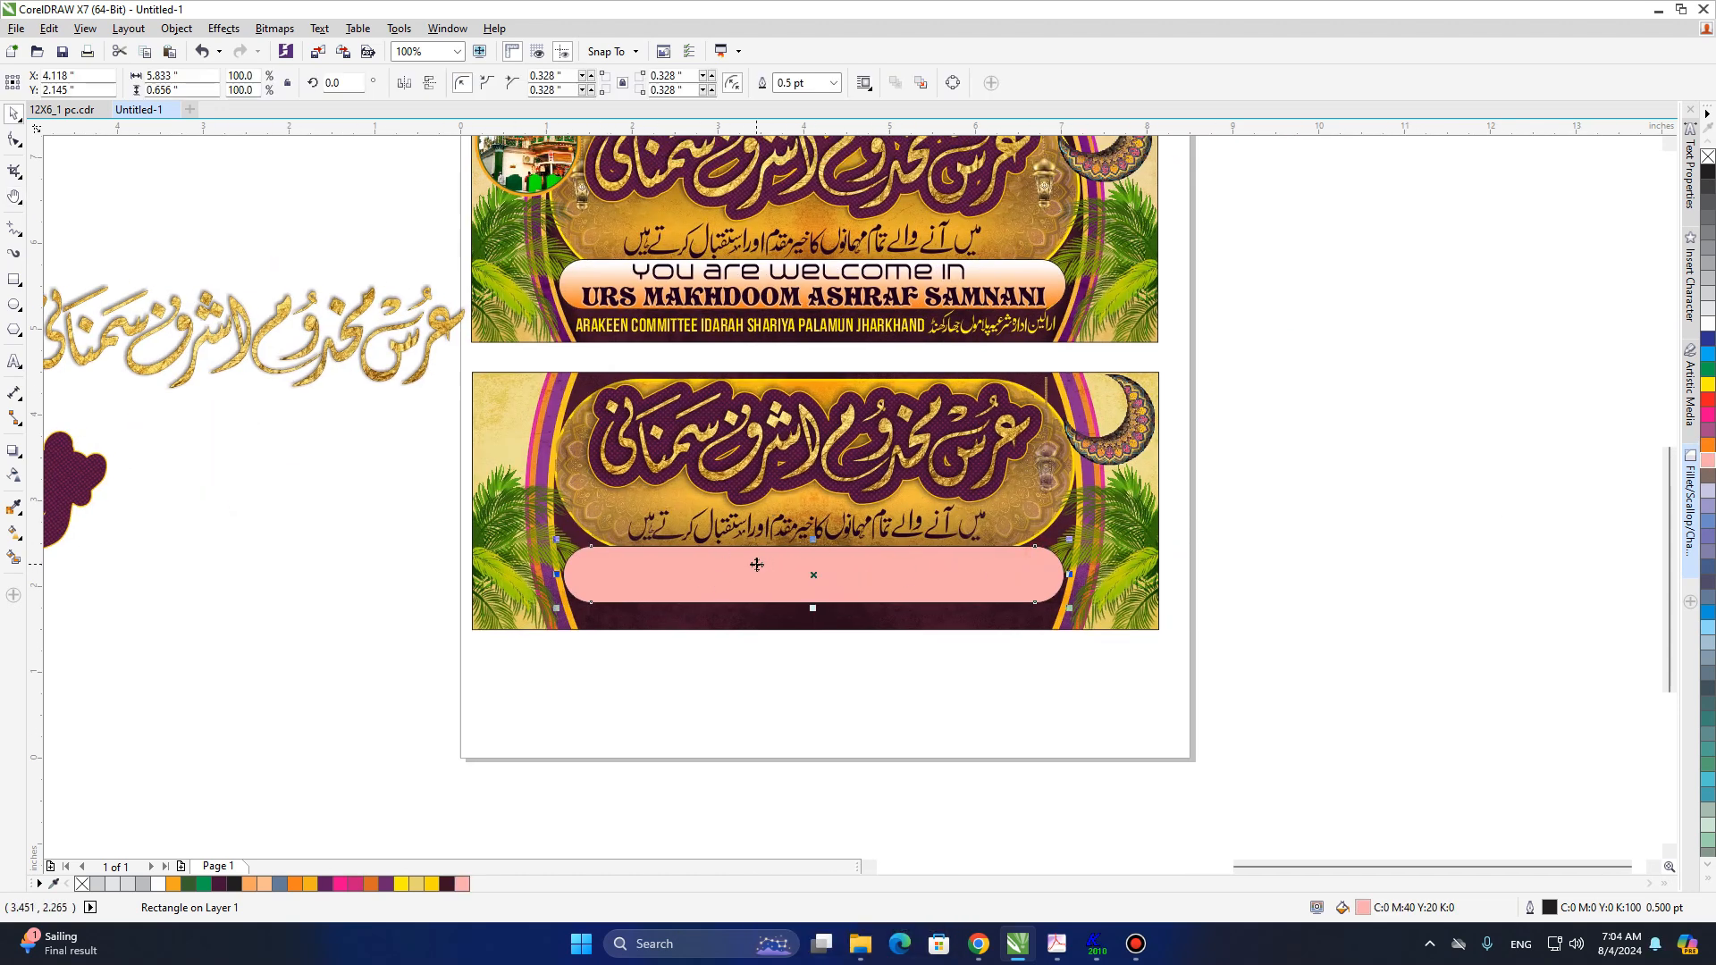
click(1709, 843)
click(782, 581)
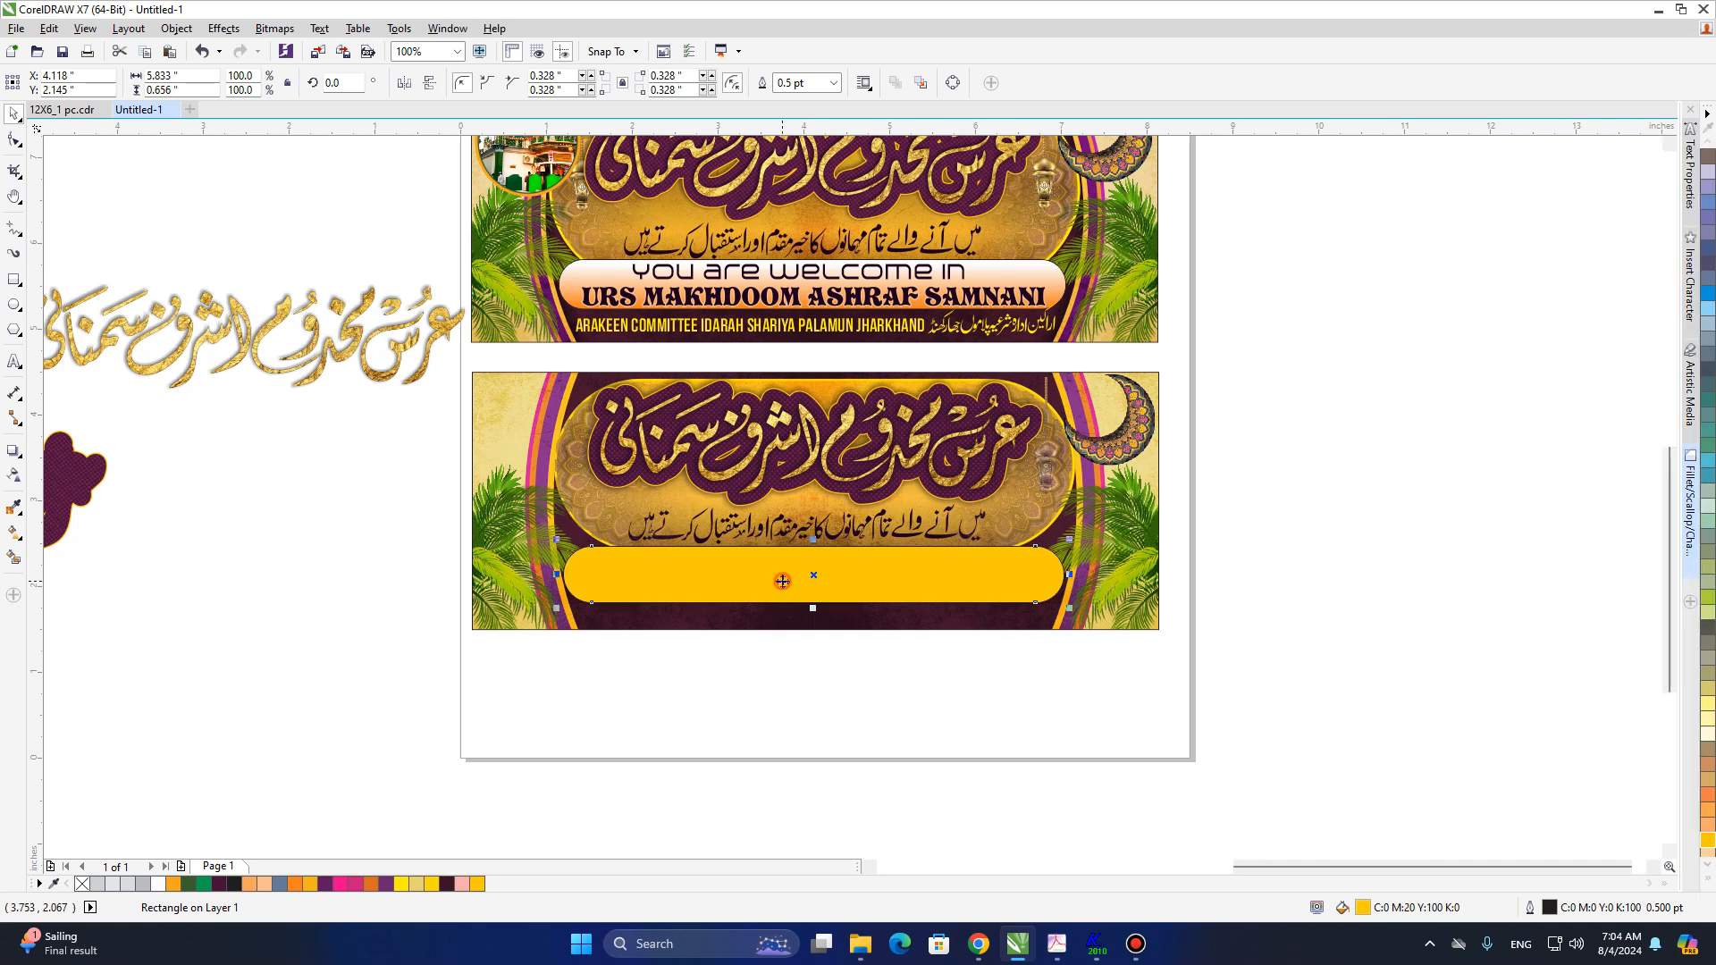
key(g)
drag(769, 596, 769, 551)
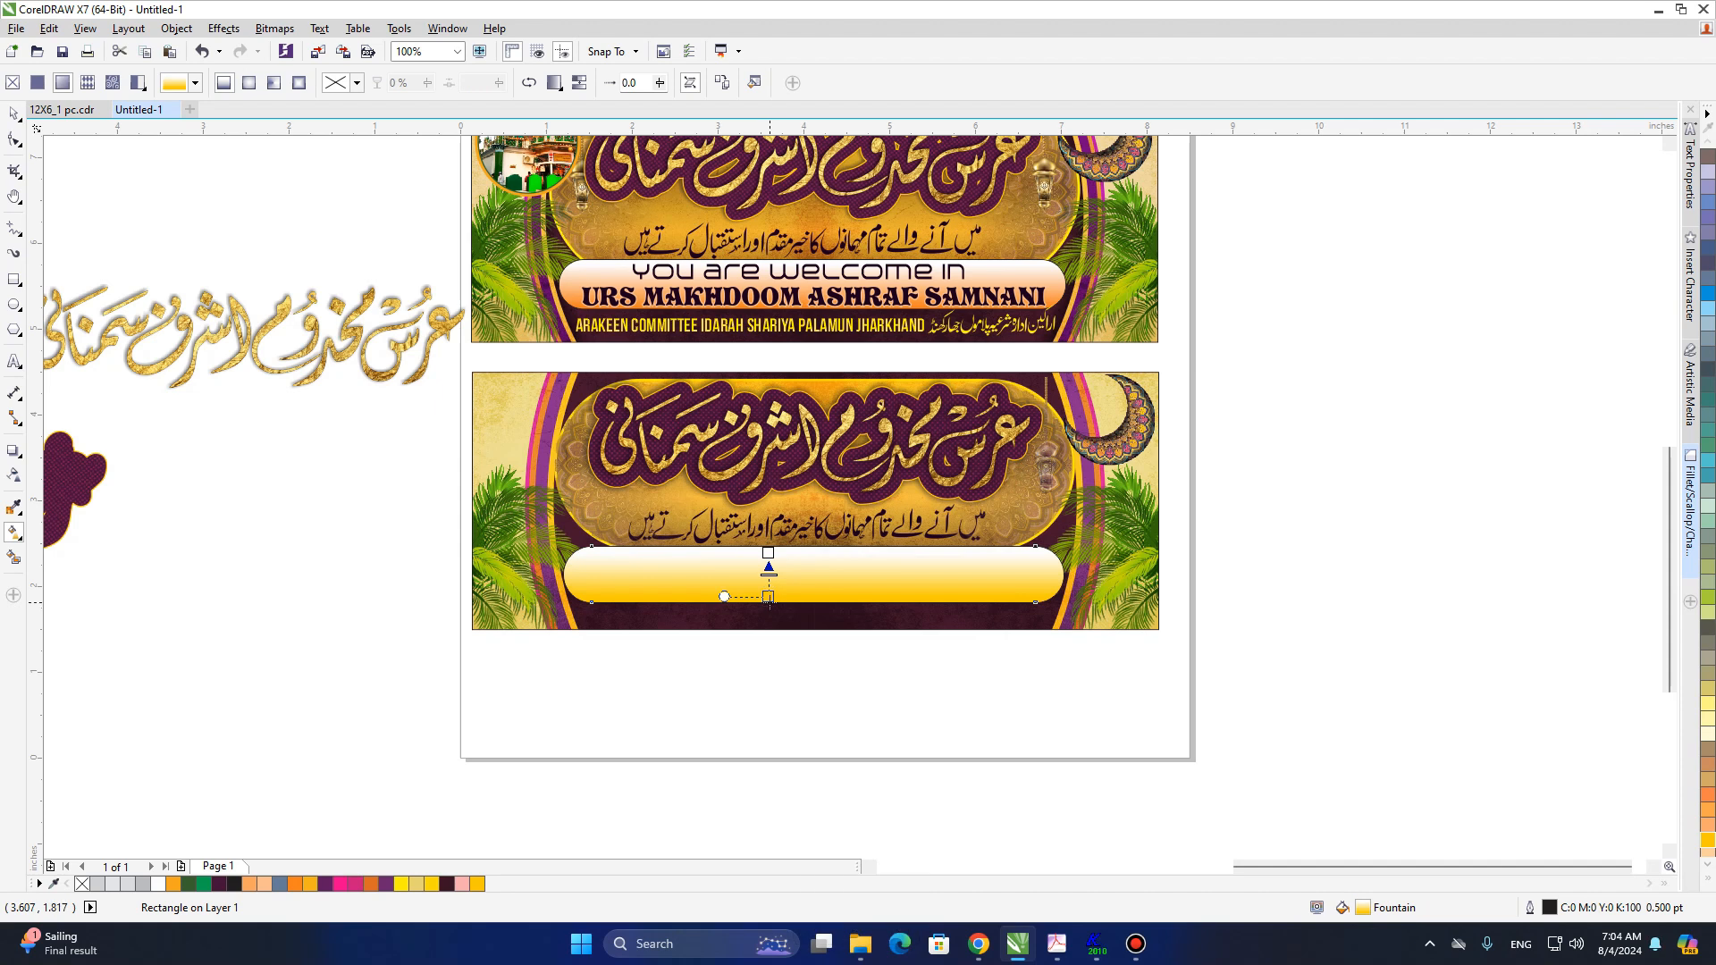
key(space)
- Copy the reference's "You are welcome in" and "URS MAKHDOOM ASHRAF SAMNANI" lines straight down onto the new banner's gradient bar
key(h)
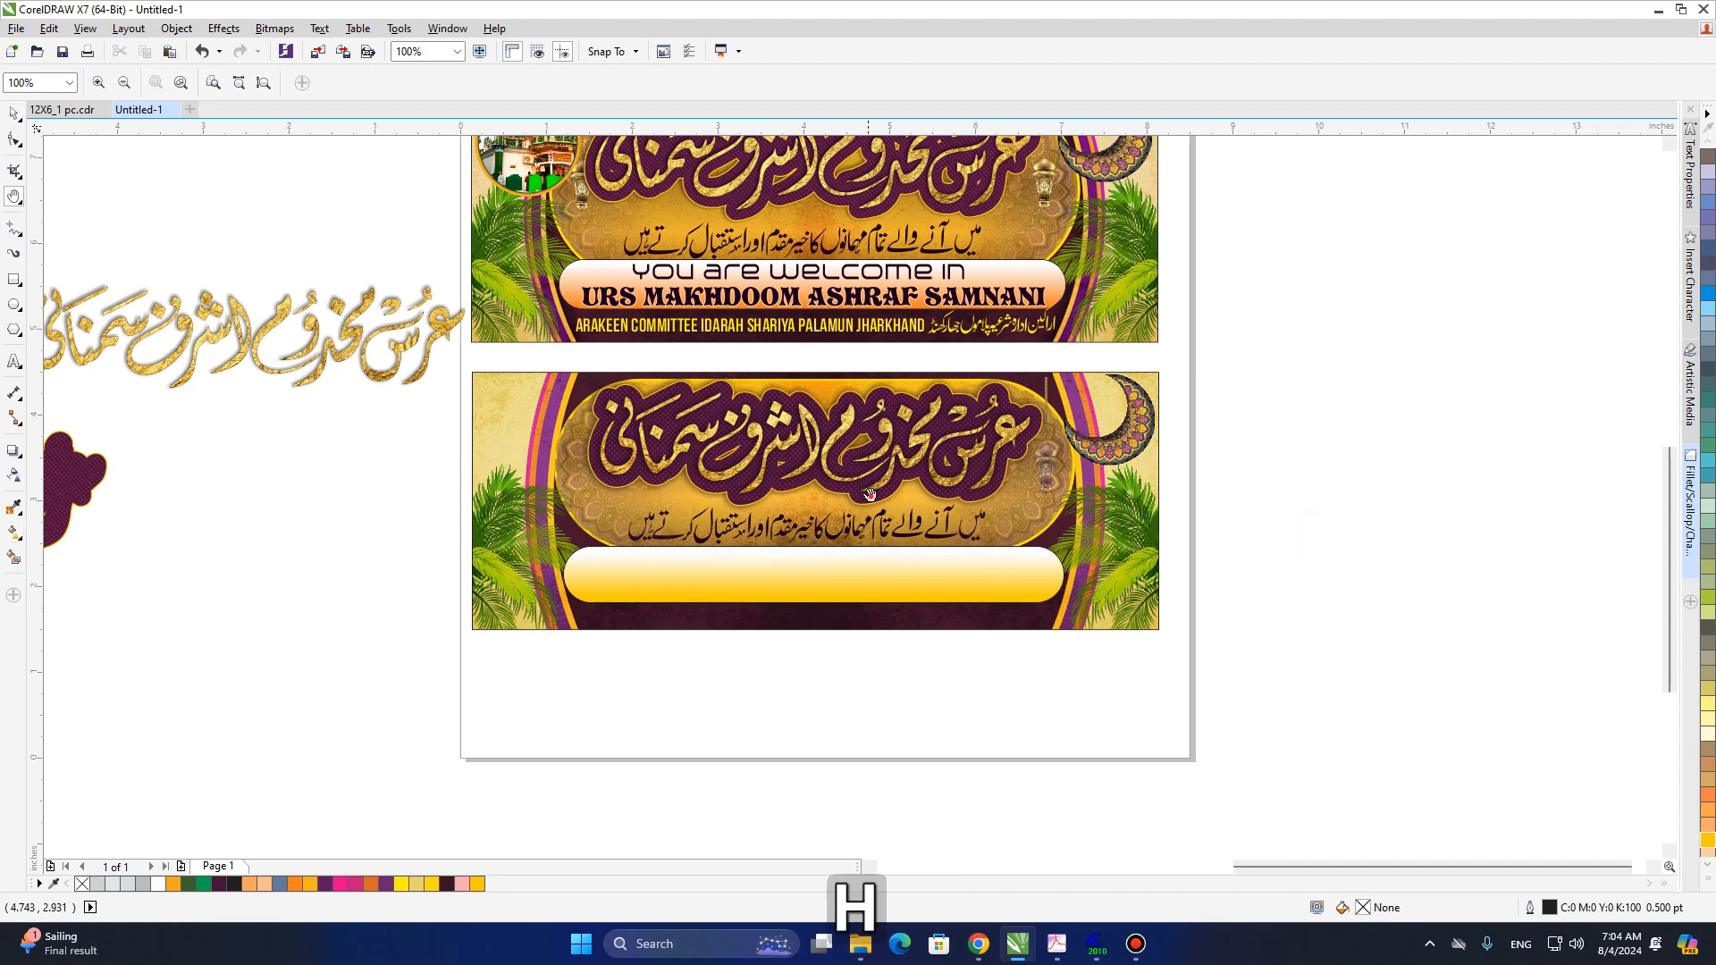
drag(764, 305, 903, 348)
key(space)
click(884, 317)
shift+click(882, 342)
drag(889, 346, 890, 634)
click(1445, 569)
- Copy the reference's "ARAKEEN COMMITTEE" line and the Urdu text beside it down to the new banner's lower edge
click(972, 368)
shift+click(1127, 371)
drag(1125, 371, 1126, 661)
right_click(1126, 661)
click(1448, 584)
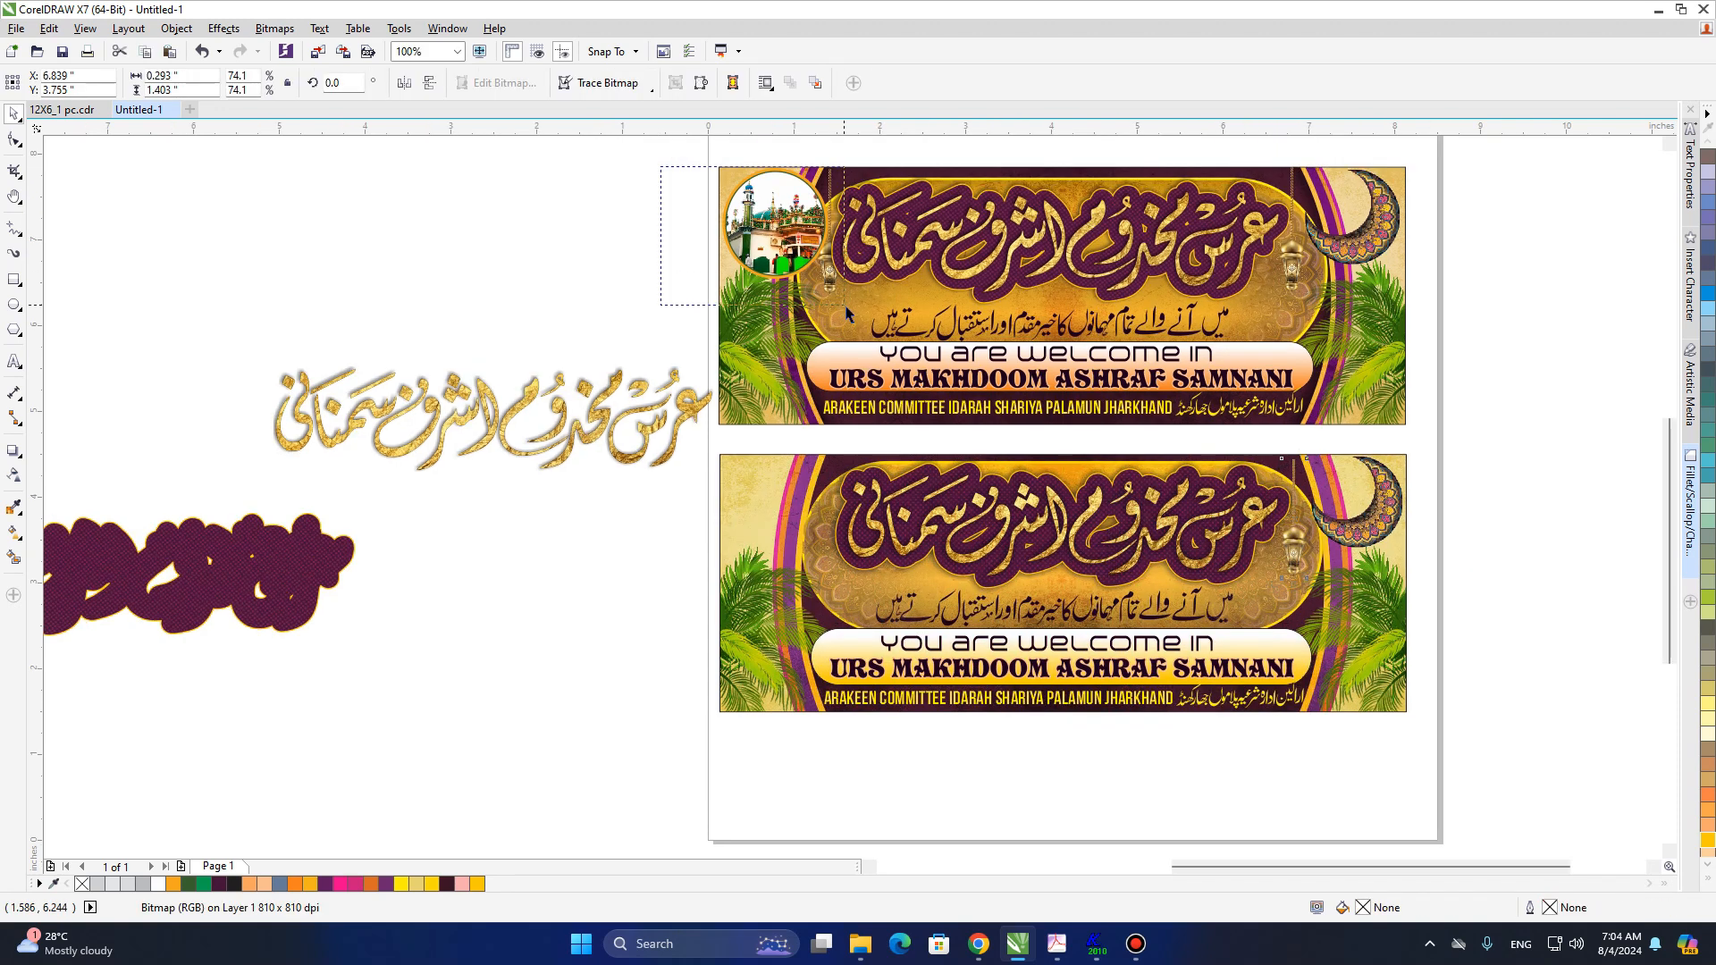
- Copy the reference's circular shrine picture with its frame and the adjacent left lantern straight down onto the new banner
drag(856, 312, 856, 313)
drag(785, 234, 786, 520)
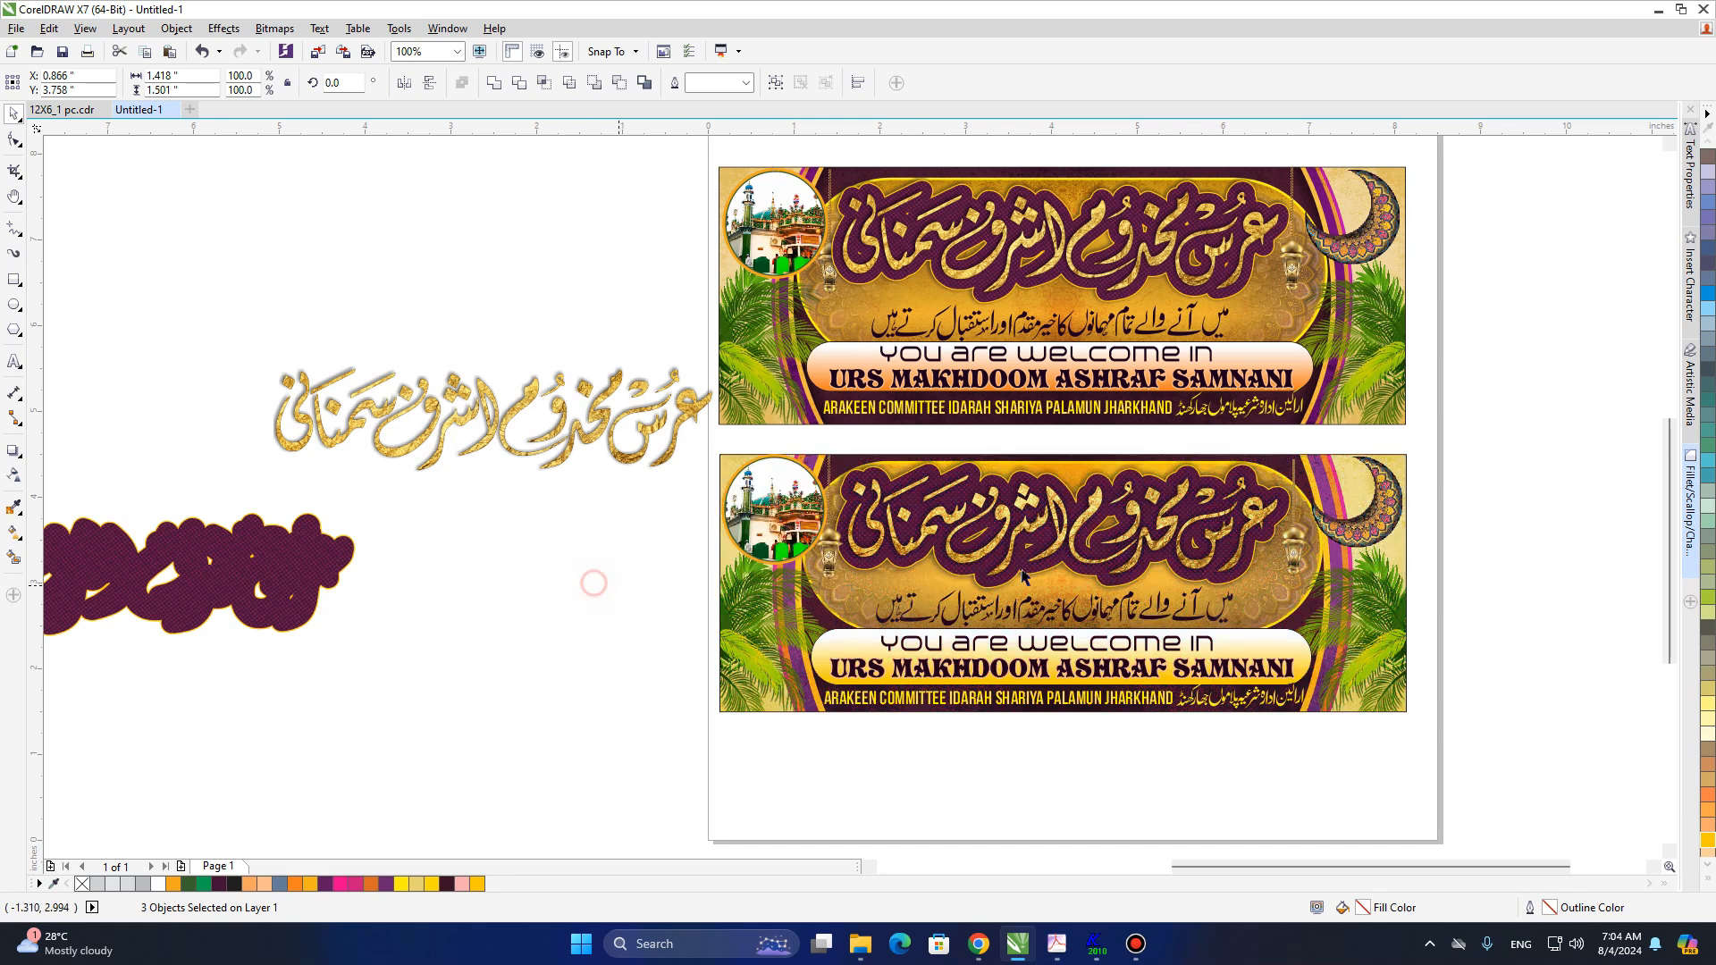
key(h)
drag(1155, 547, 1061, 392)
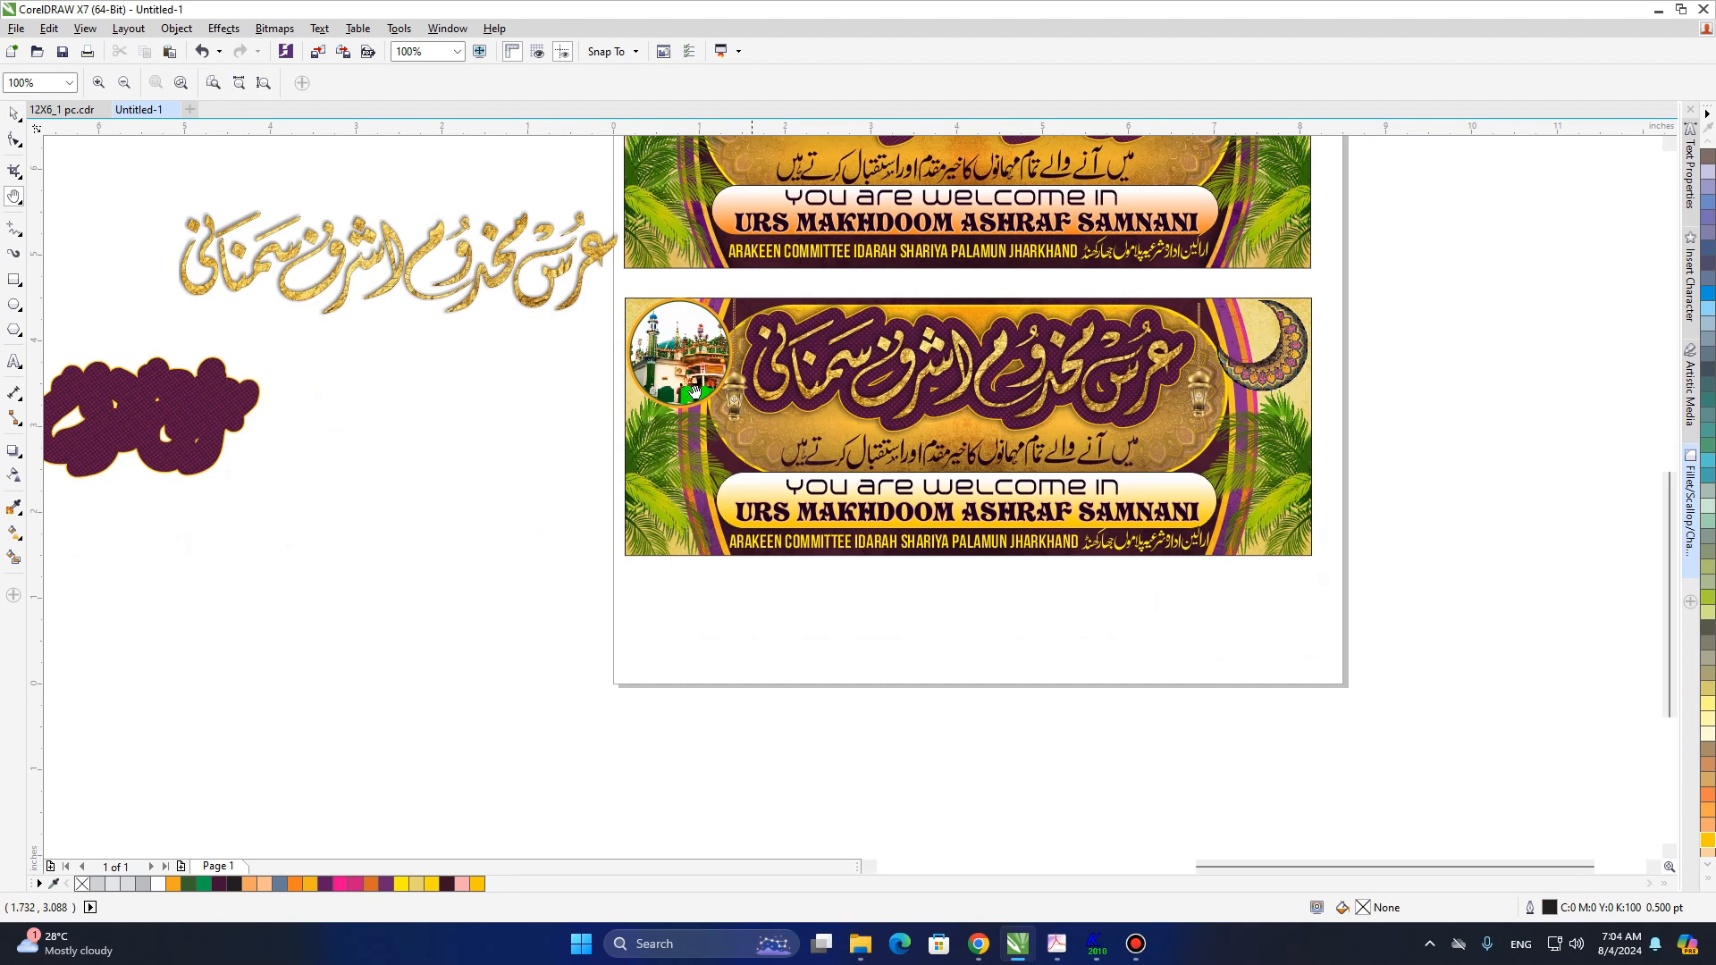
key(space)
drag(617, 290, 1072, 771)
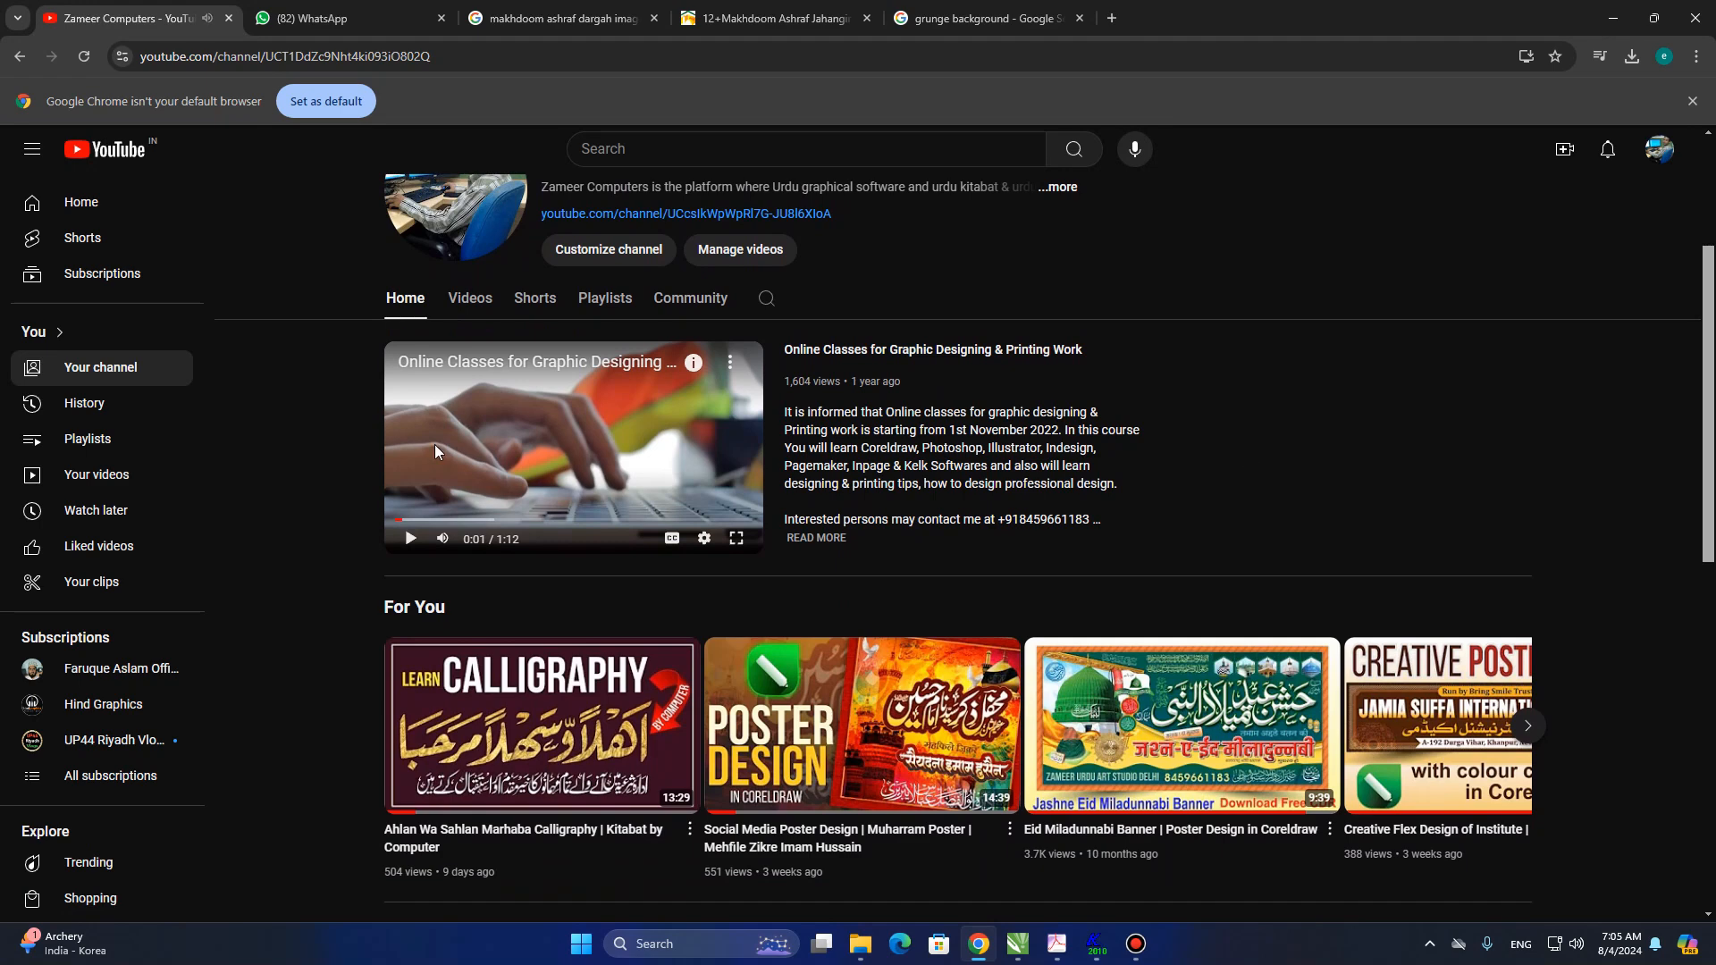
- Switch to Chrome and browse the Zameer Computers YouTube channel's home page and its list of videos
scroll(434, 449, up, 3)
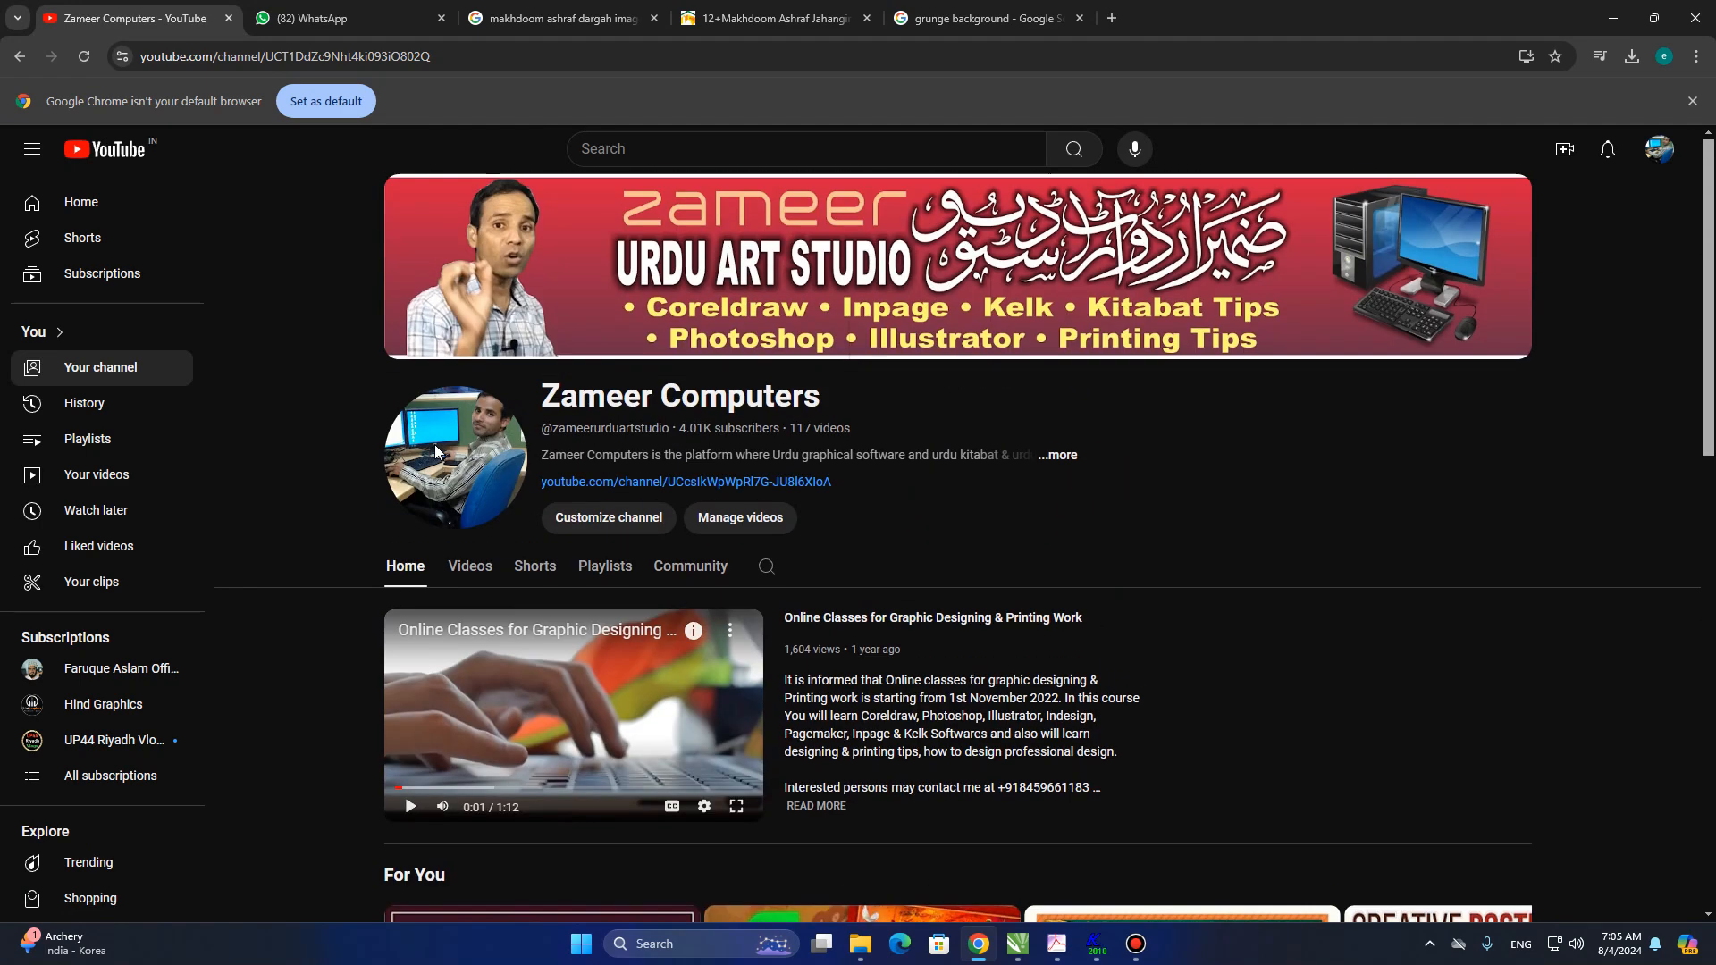
scroll(770, 598, down, 5)
scroll(767, 585, down, 5)
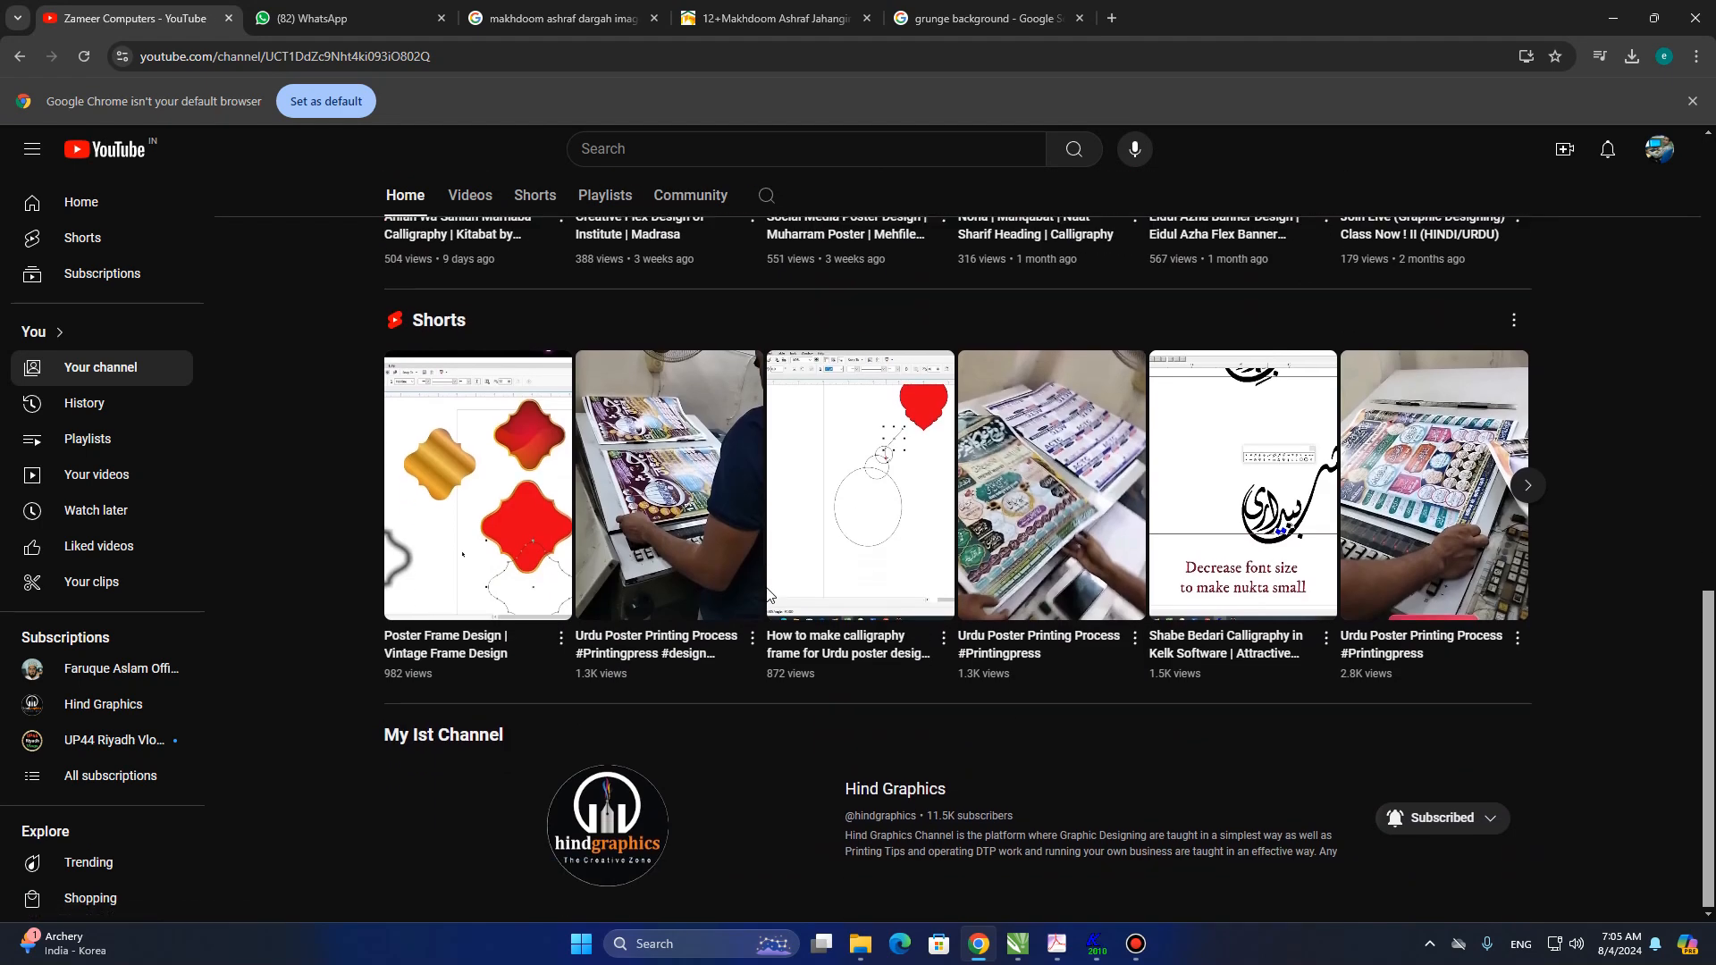
scroll(615, 544, up, 5)
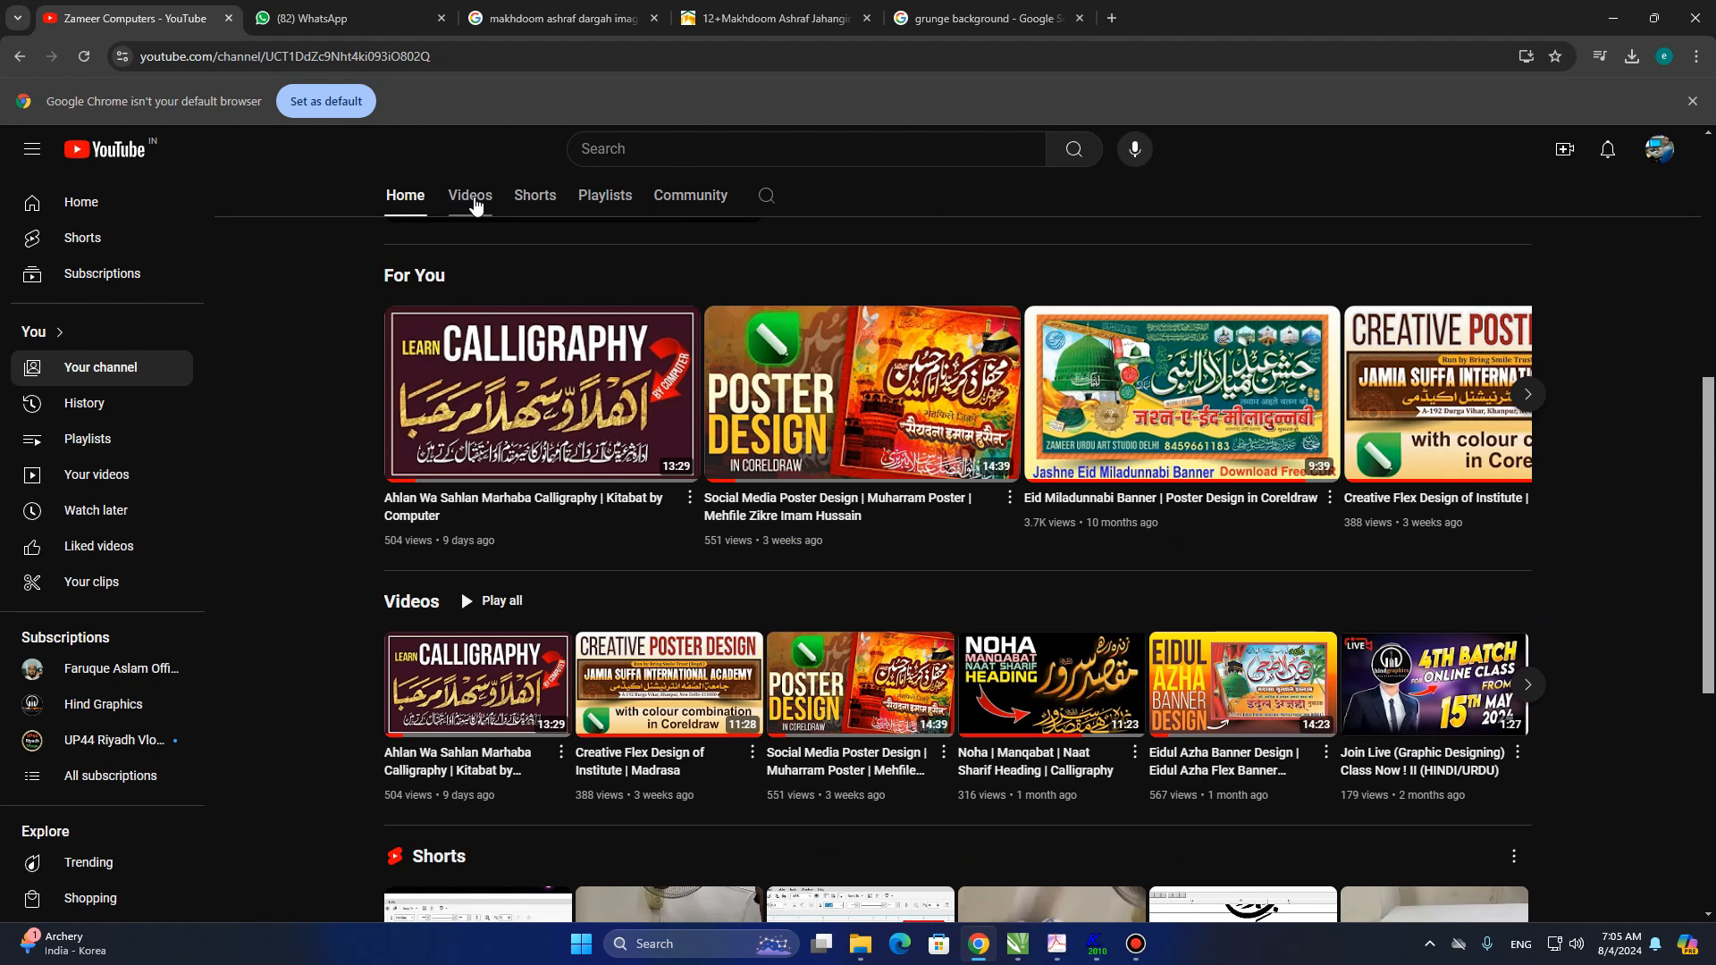
click(475, 201)
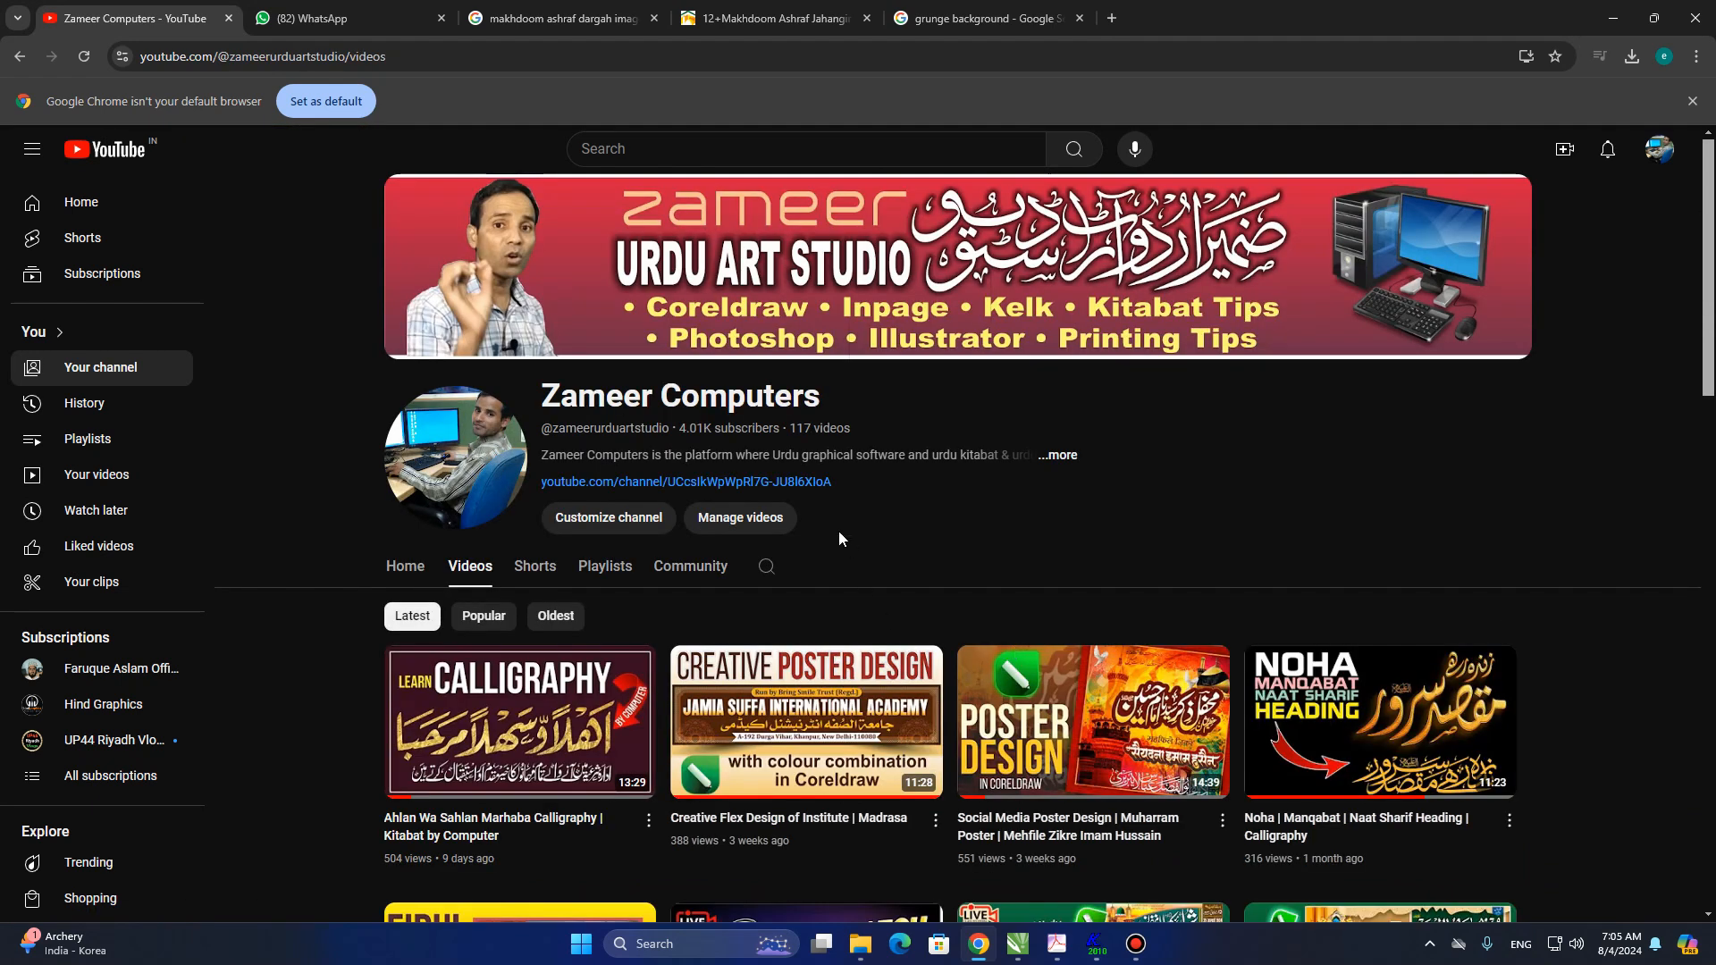
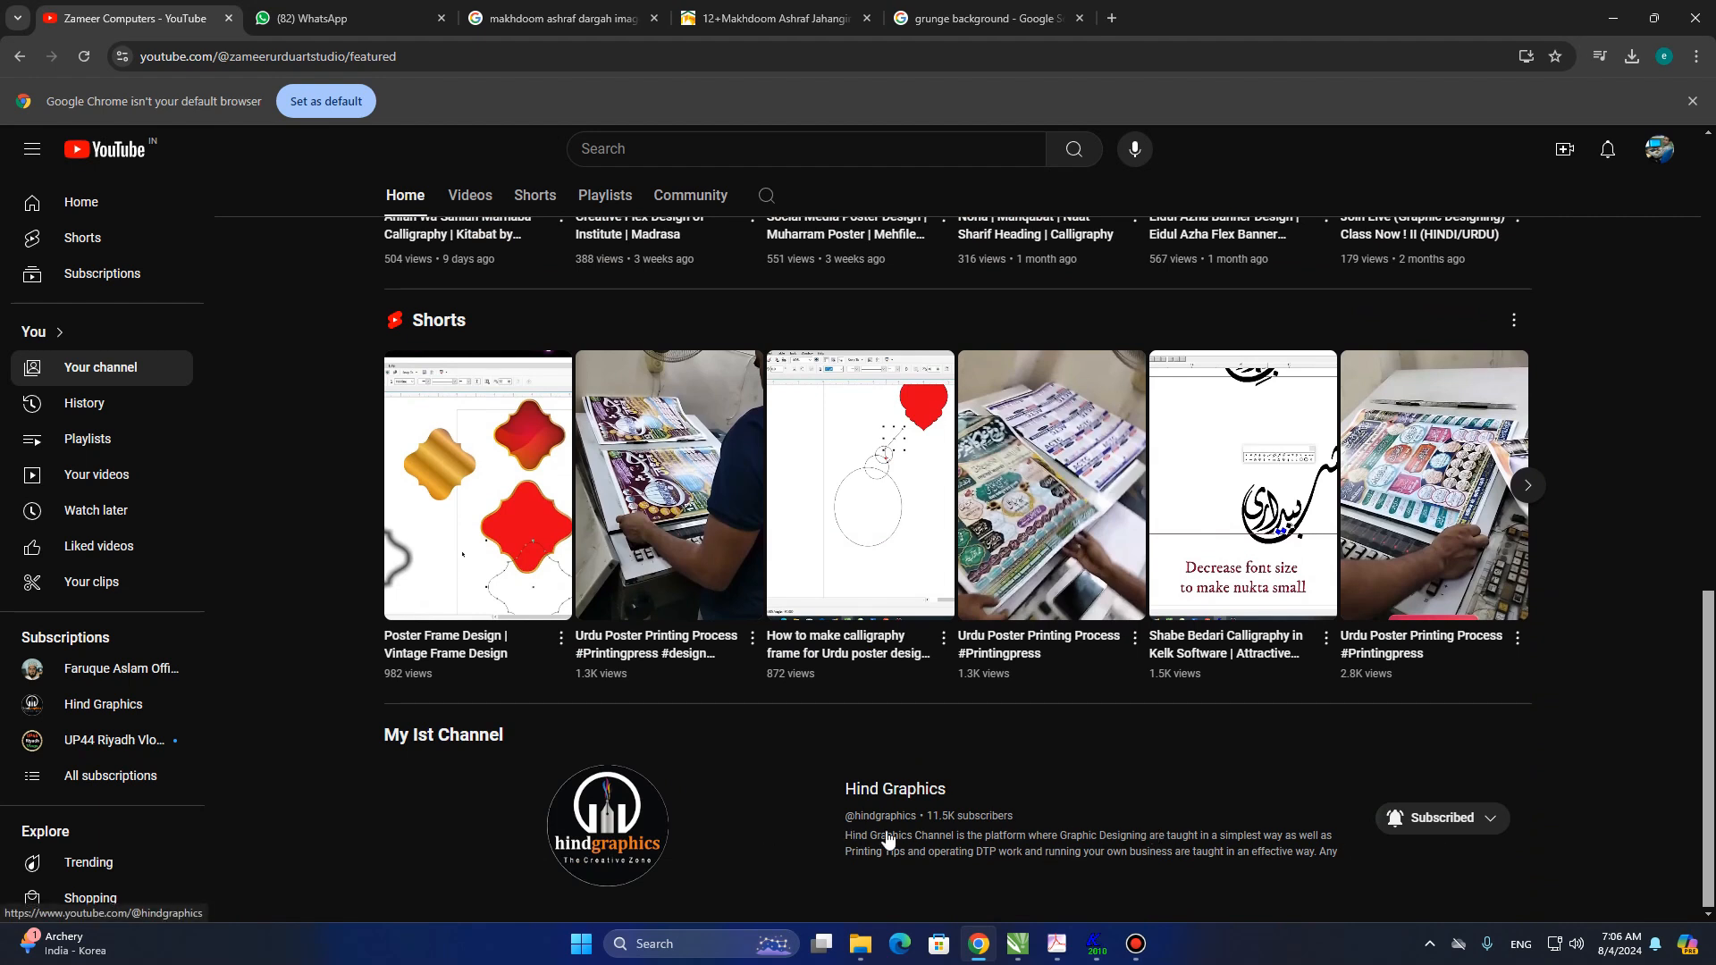
- Open the Hind Graphics channel and its "Coreldraw Full Course Tutorial" video
click(613, 835)
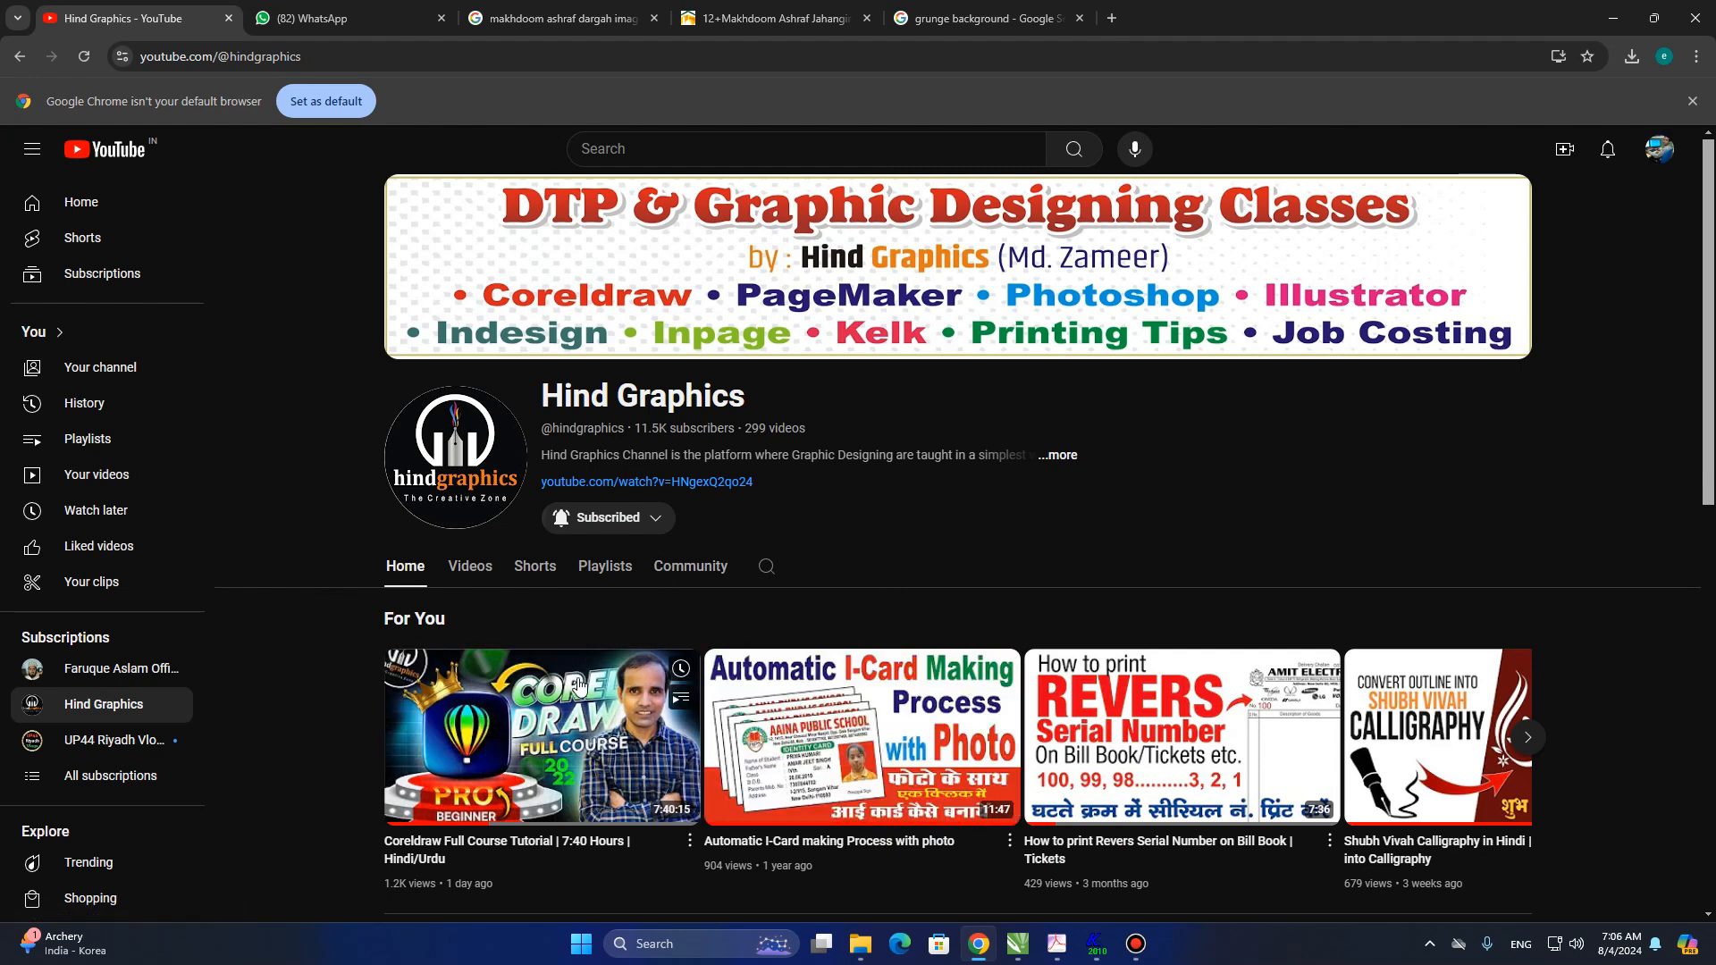
scroll(578, 679, down, 3)
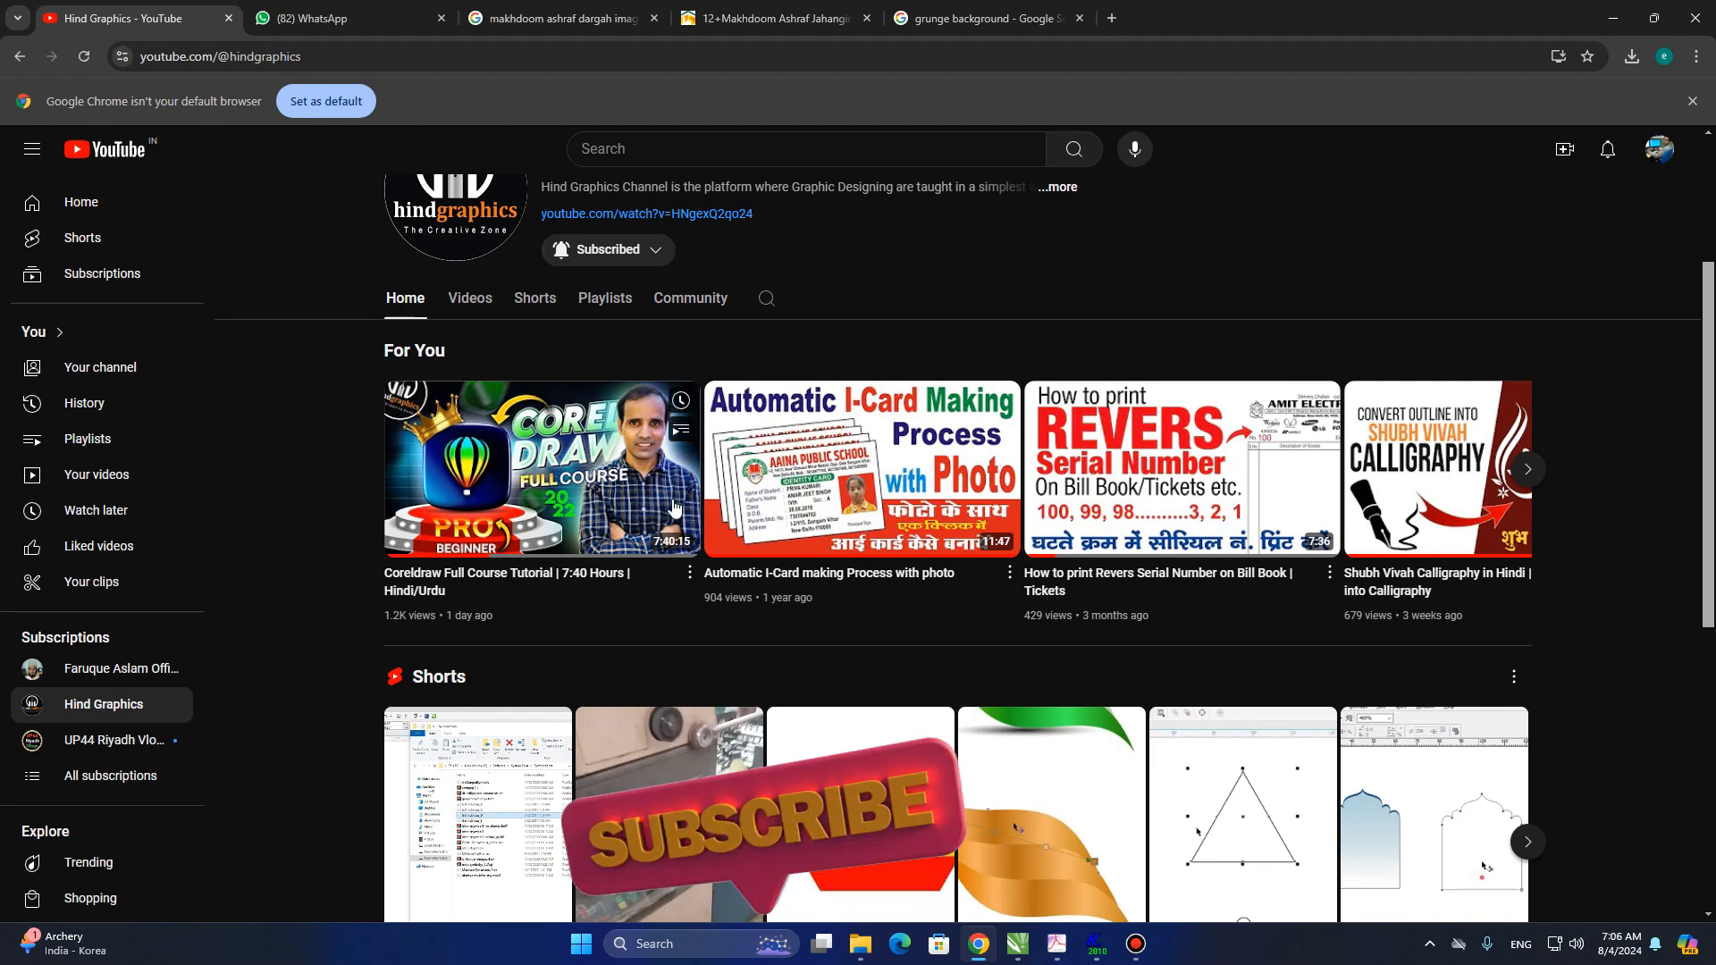
click(559, 497)
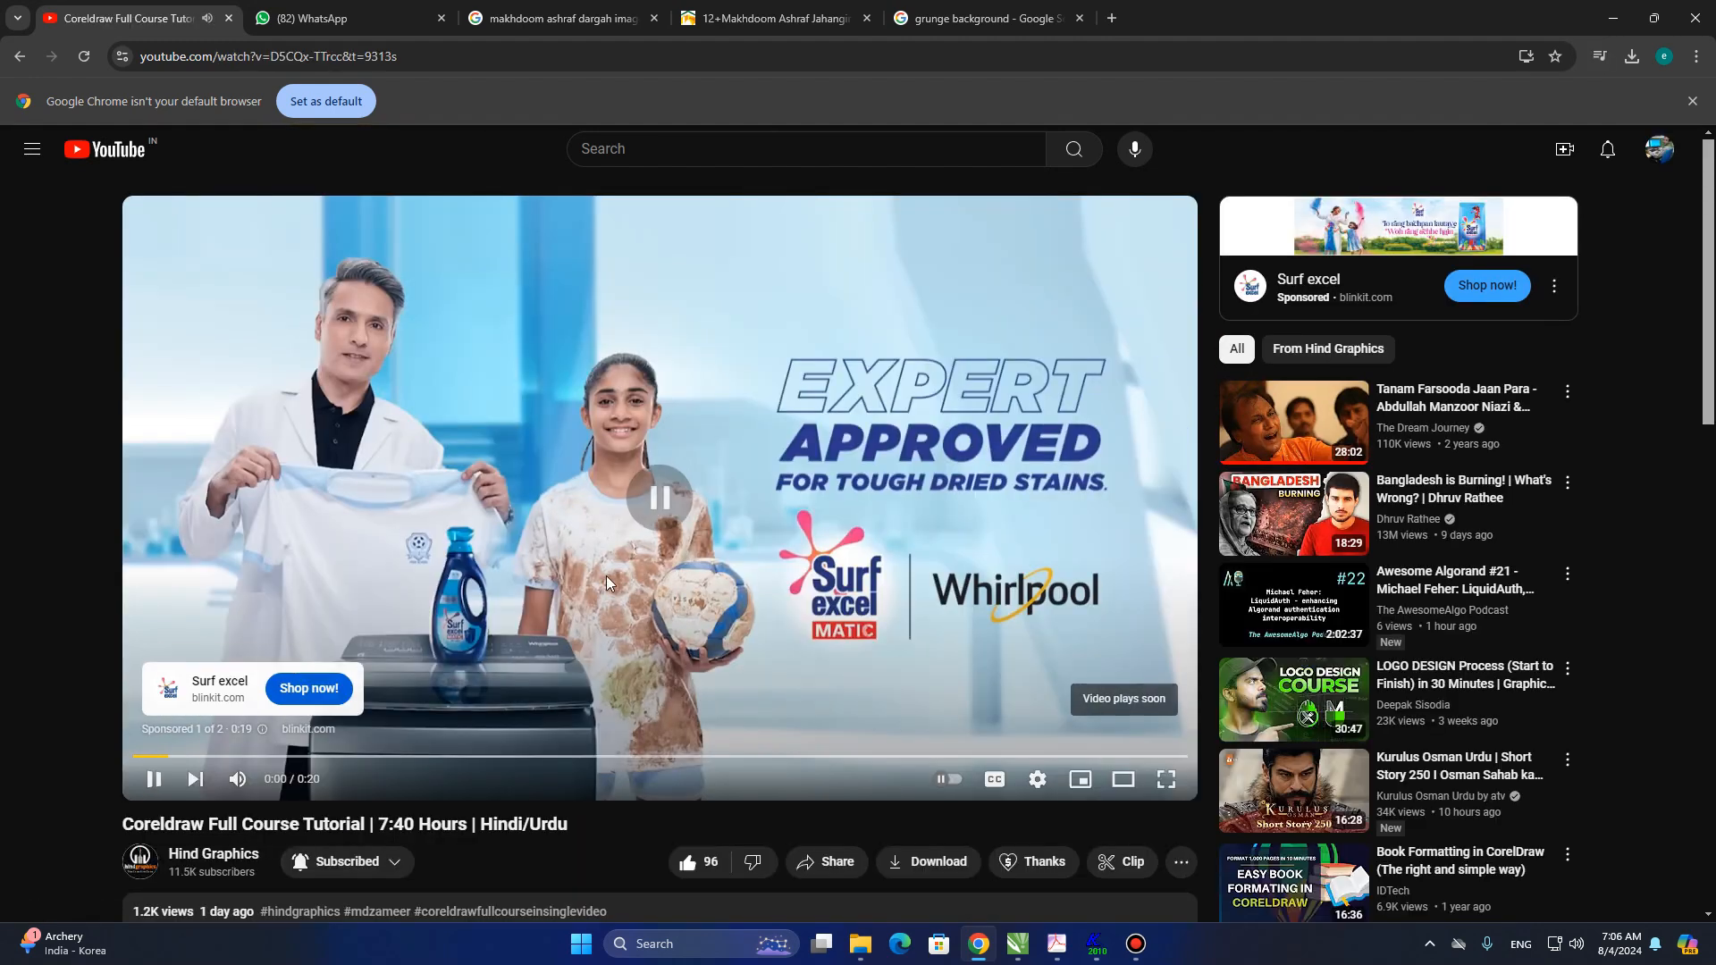
- Expand the course video's description and examine the time-stamped list of covered topics
scroll(608, 581, down, 2)
scroll(615, 602, down, 5)
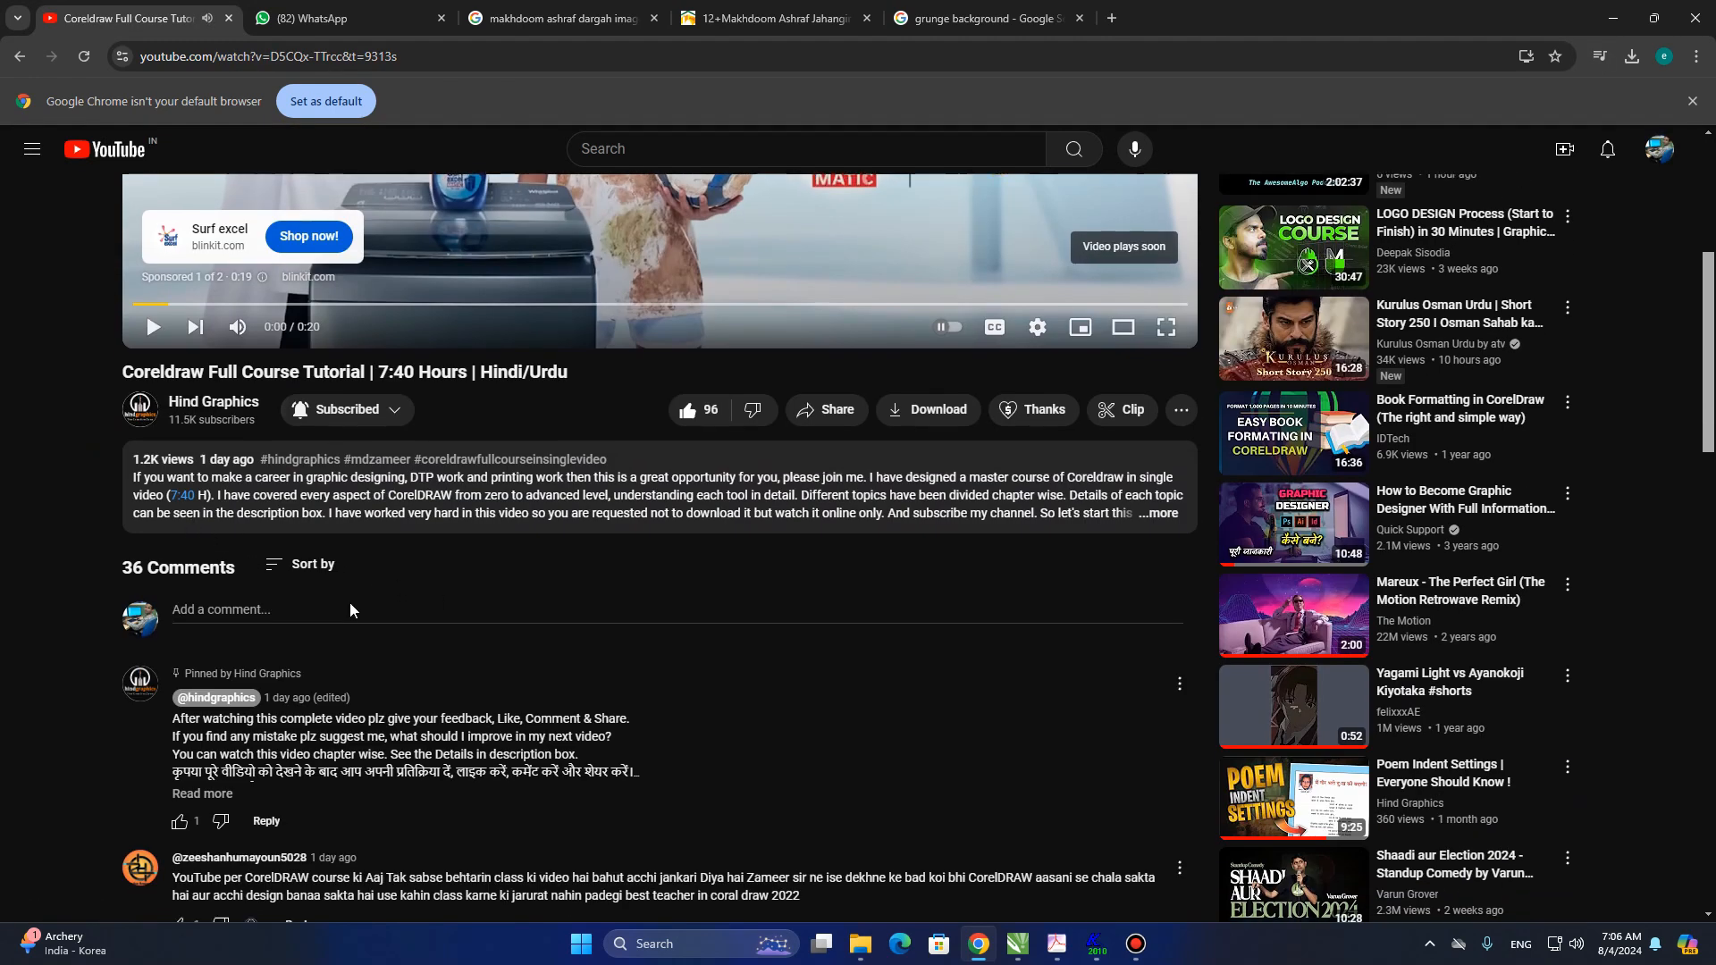
scroll(281, 359, up, 2)
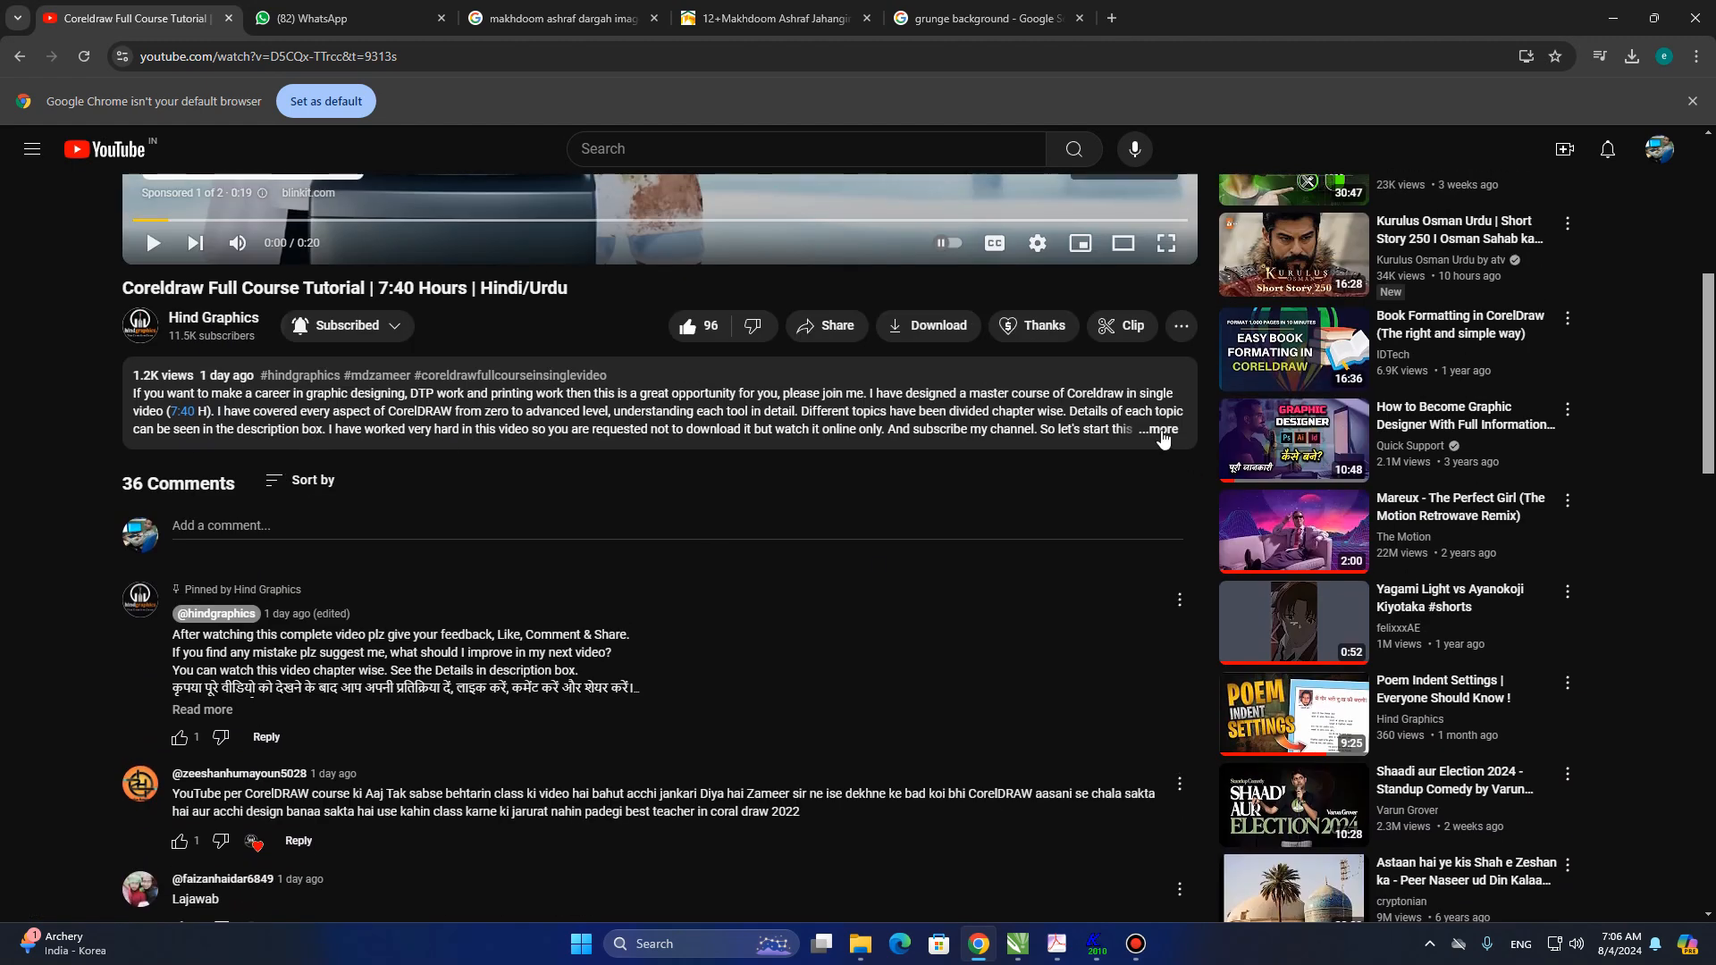
click(1162, 434)
scroll(725, 659, down, 3)
scroll(220, 404, down, 18)
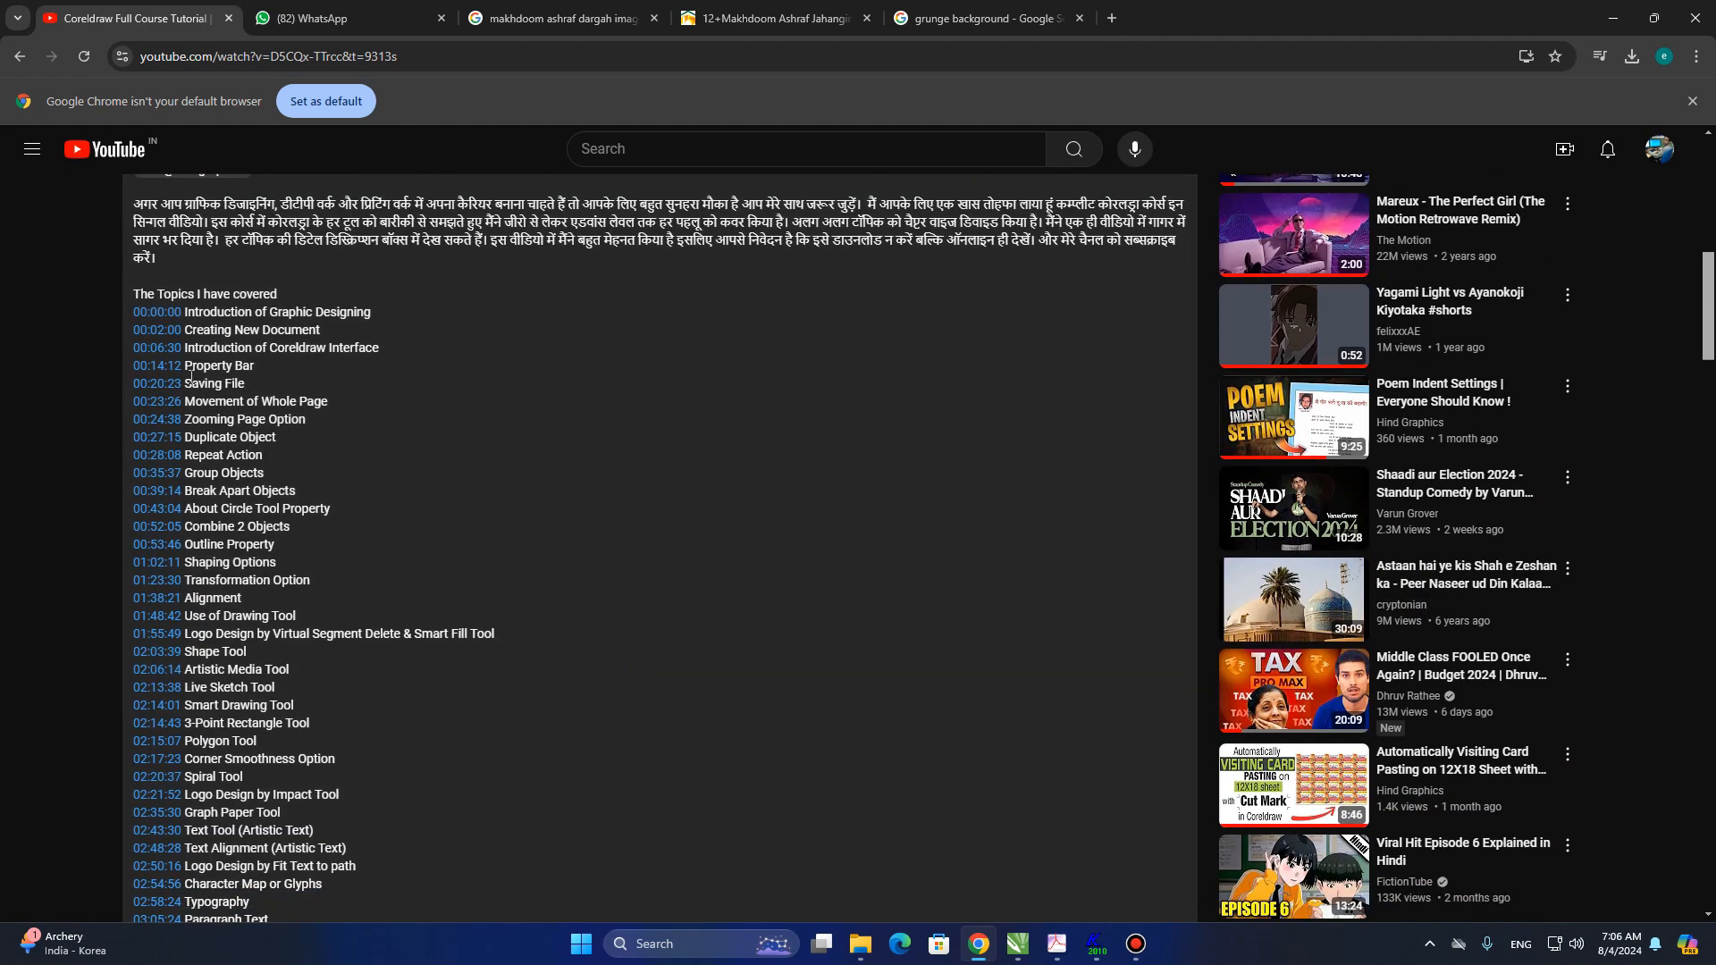
scroll(191, 384, up, 15)
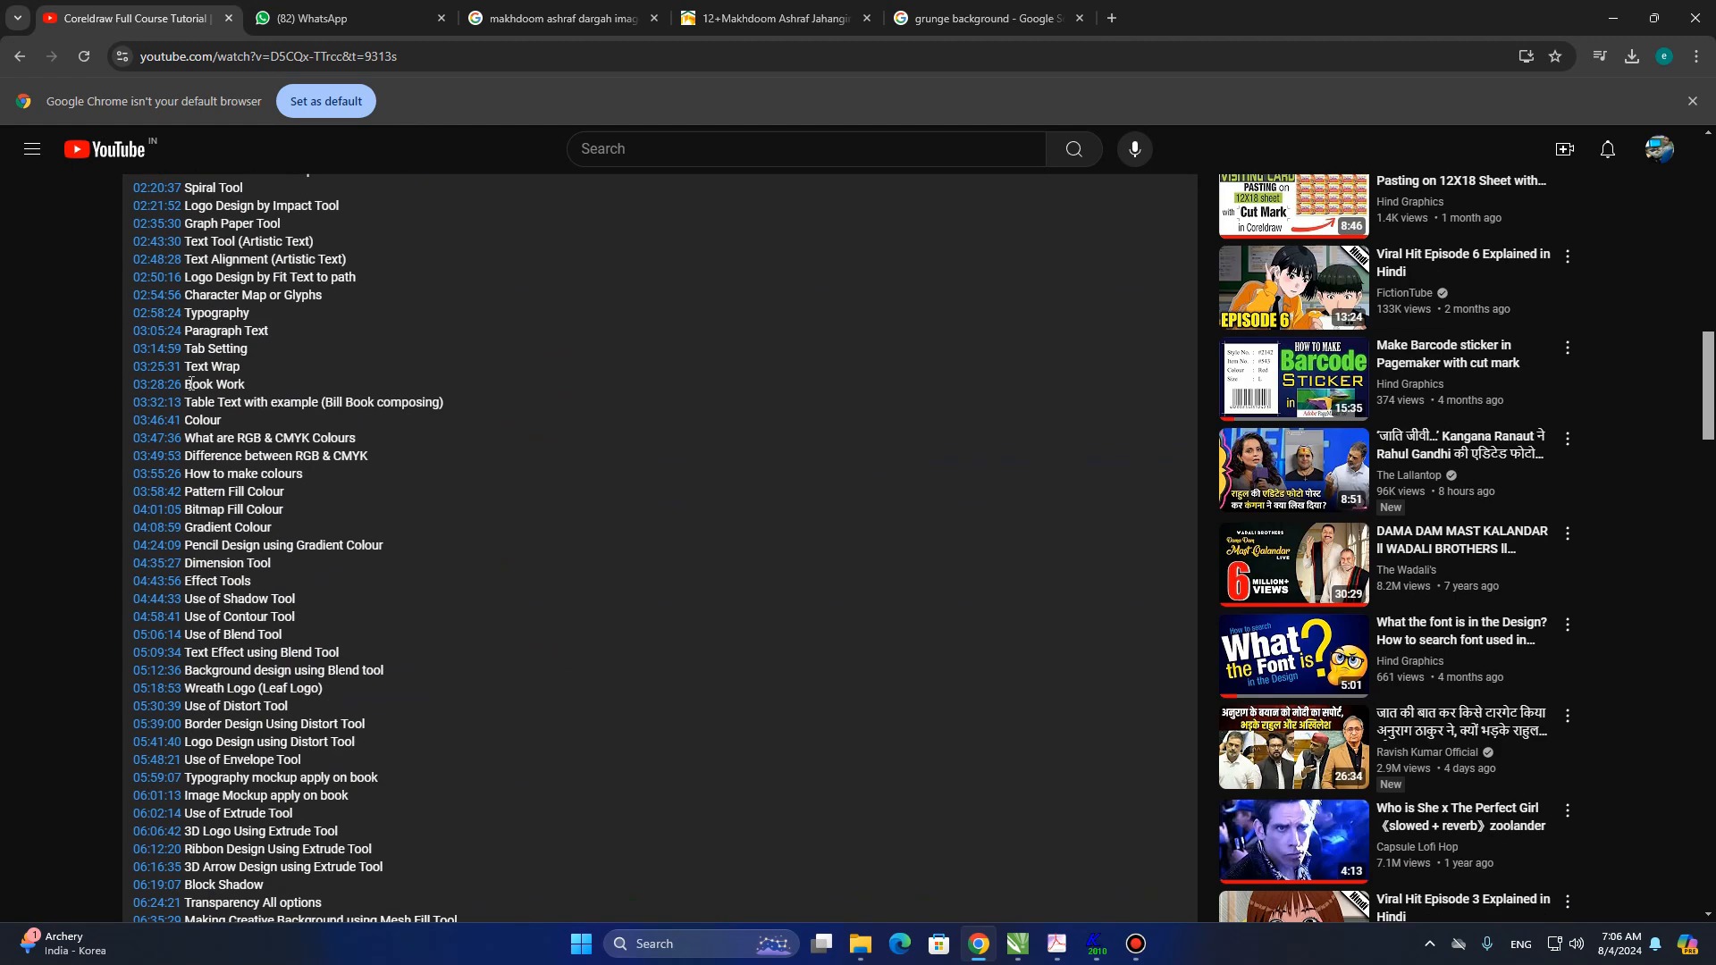
scroll(230, 376, down, 4)
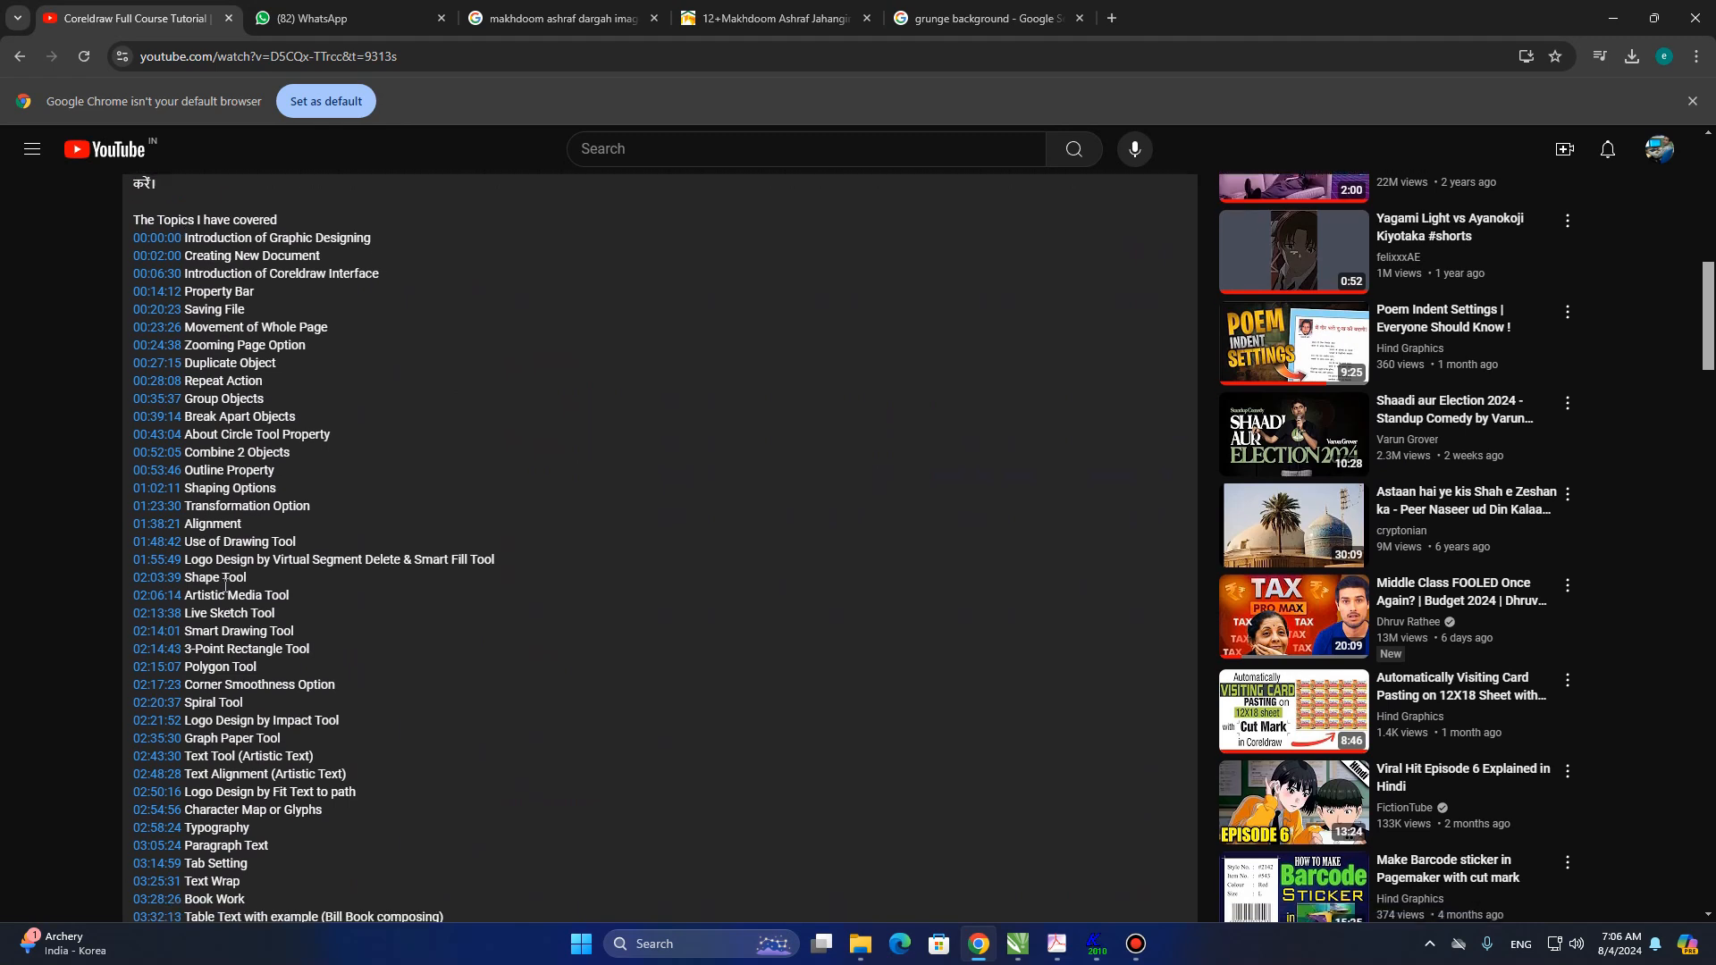